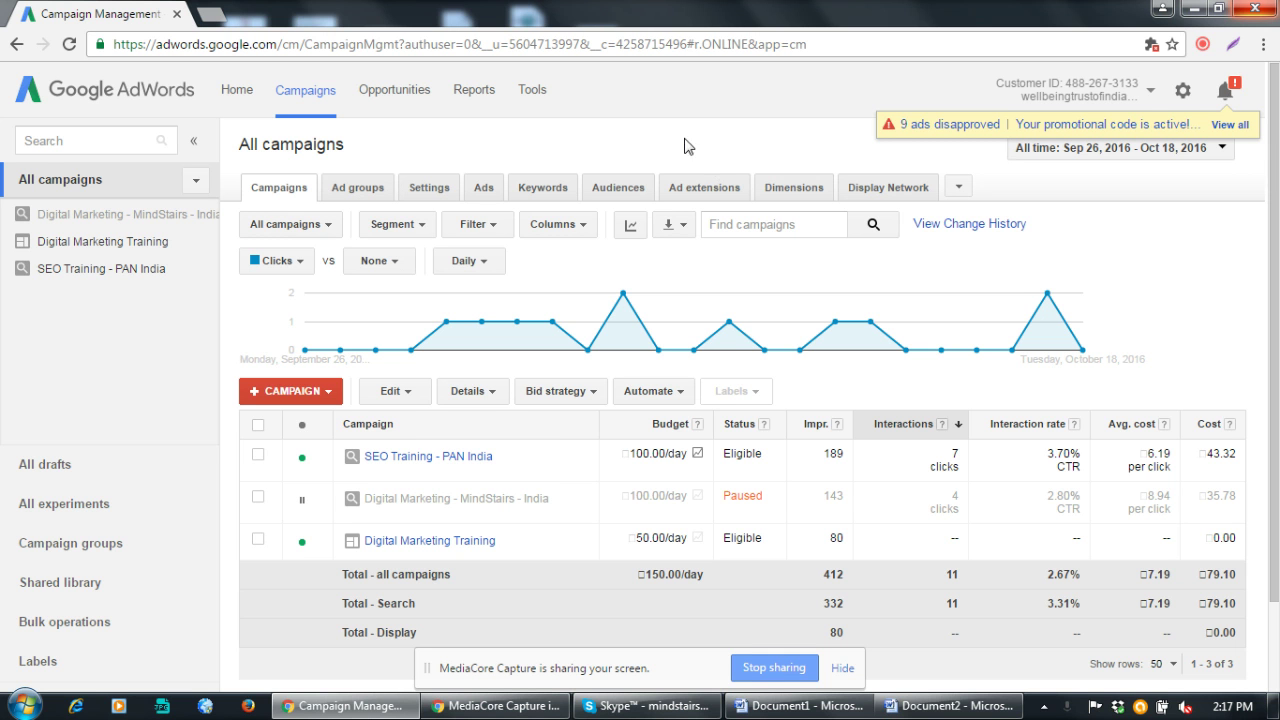
# Start a Display Network only campaign with the marketing objective of getting customers to take an action on the website
pyautogui.click(320, 394)
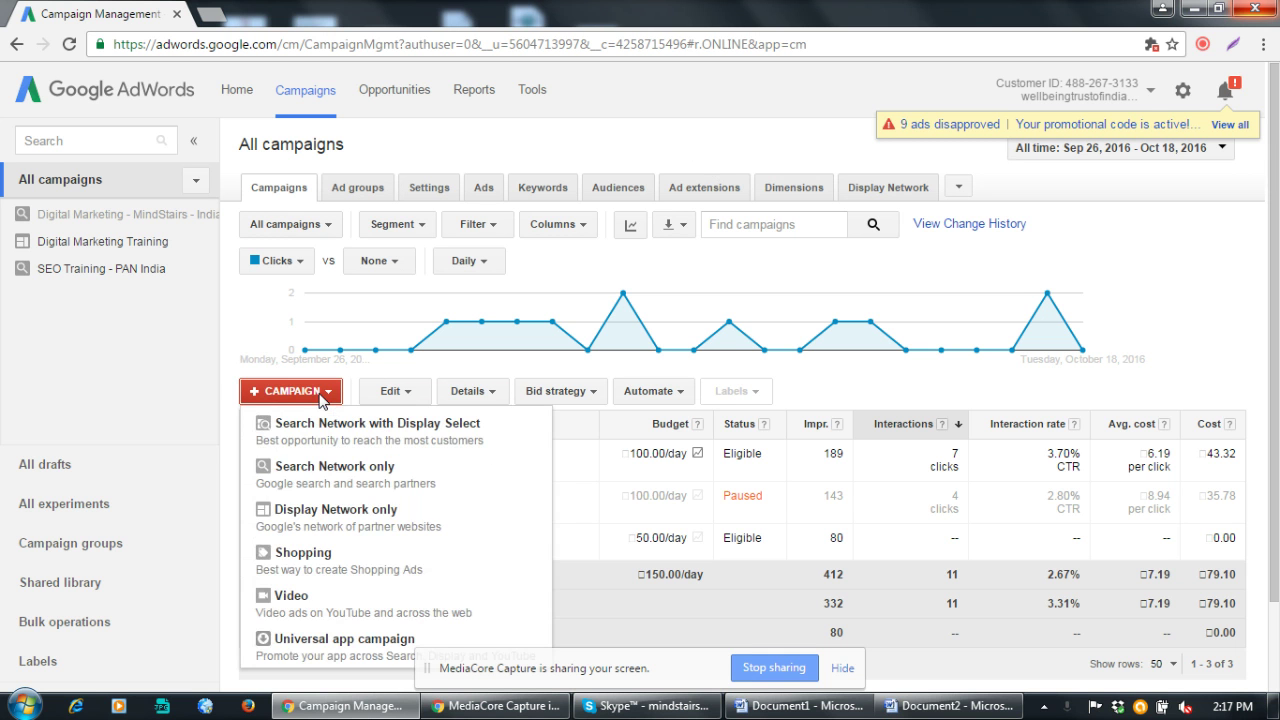
pyautogui.click(335, 531)
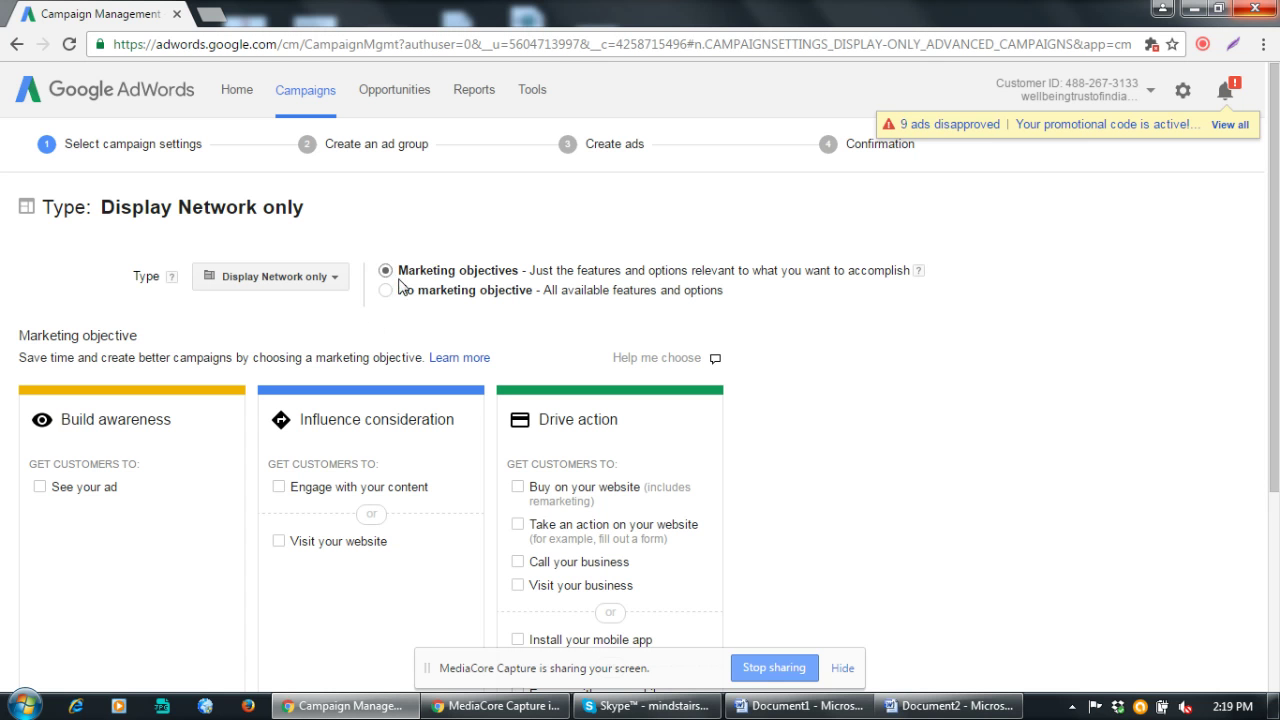
pyautogui.scroll(-2, 320, 500)
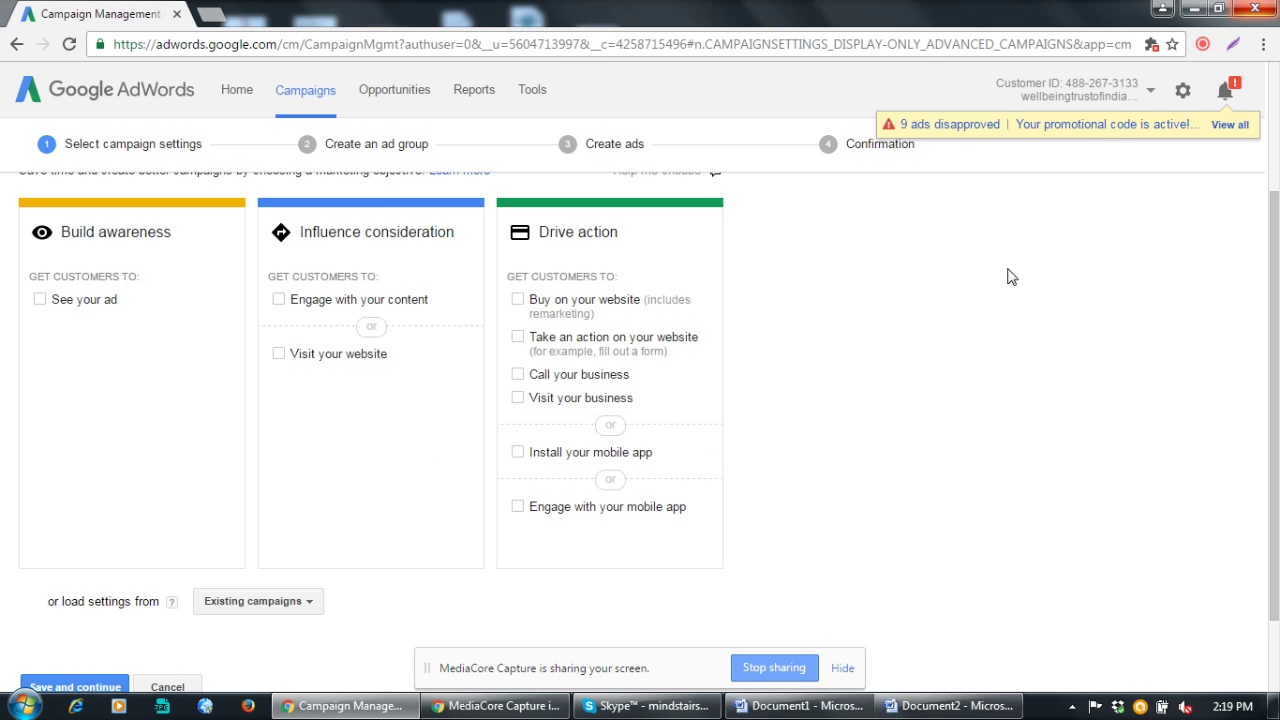
pyautogui.click(539, 350)
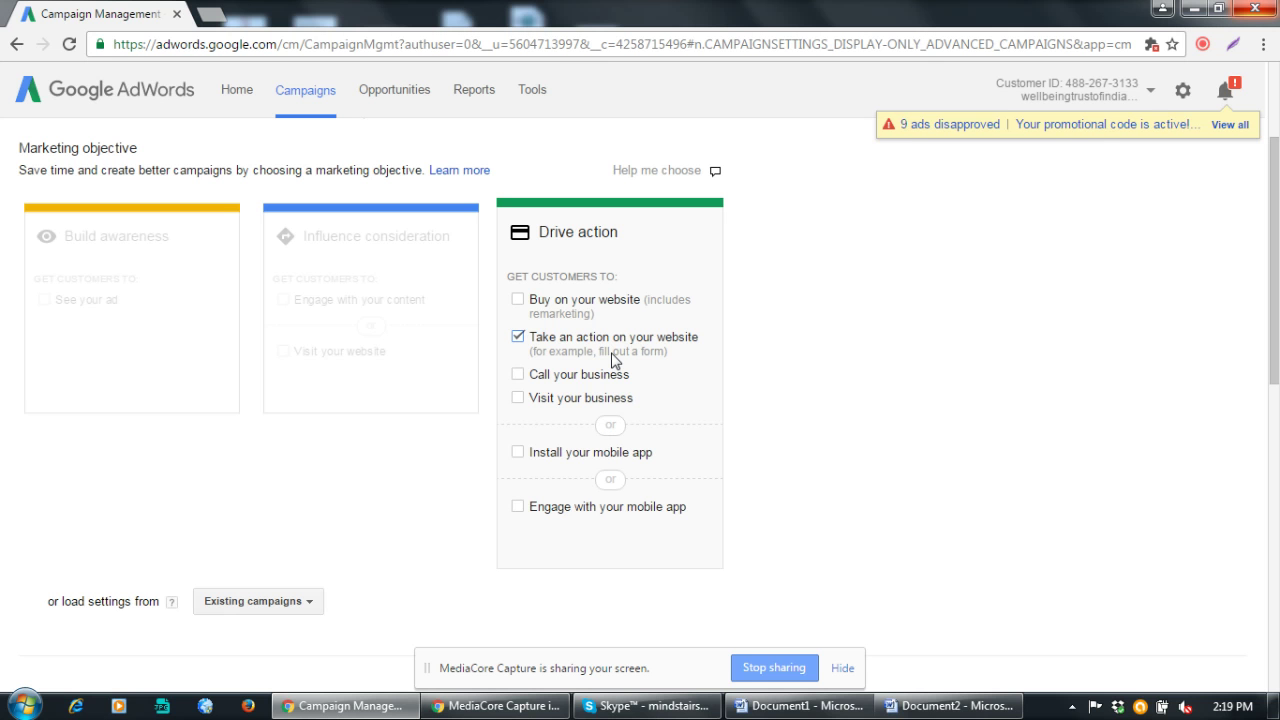
# Name the campaign "Content Writing Course - All India"
pyautogui.scroll(-4, 871, 337)
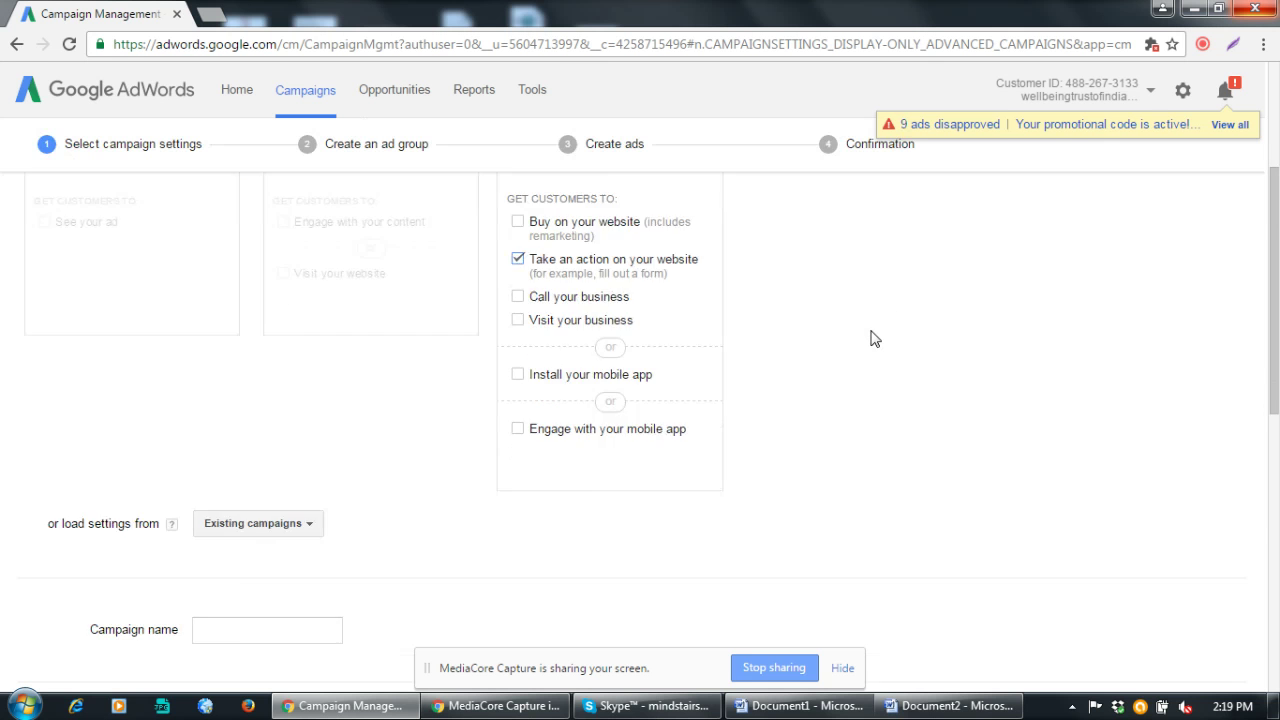
pyautogui.scroll(2, 700, 279)
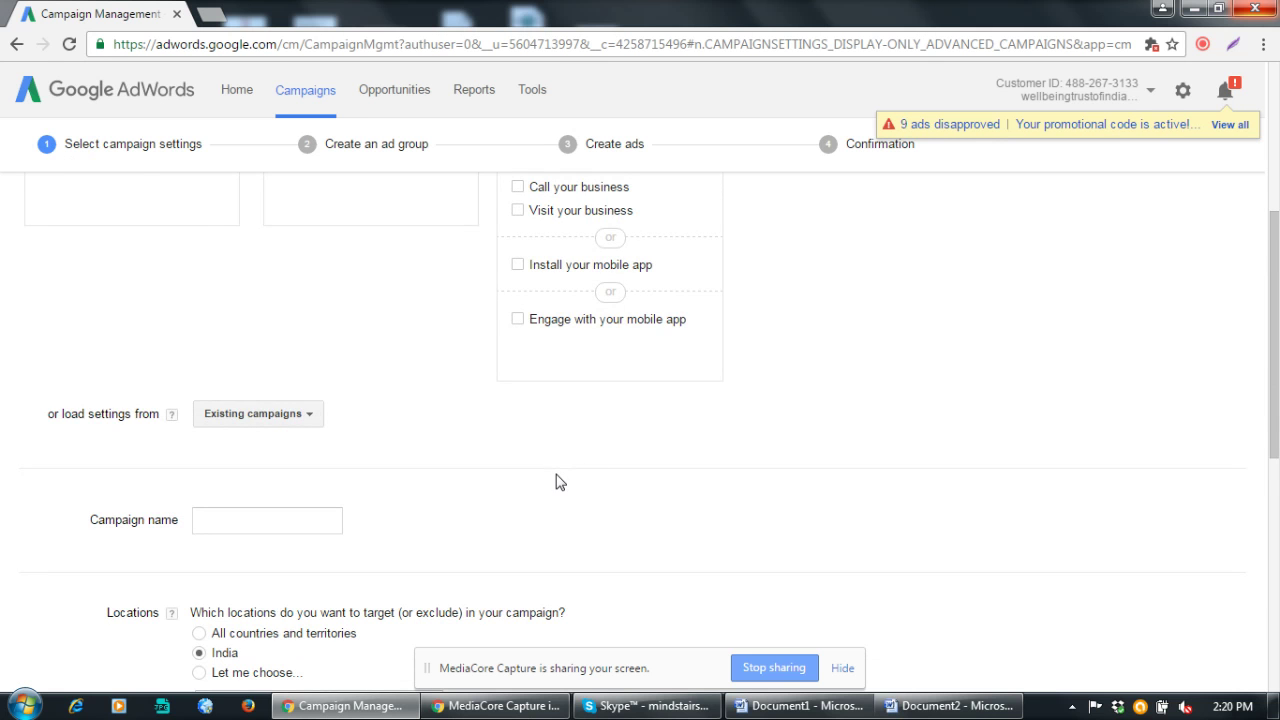
pyautogui.scroll(-1, 557, 481)
pyautogui.click(289, 434)
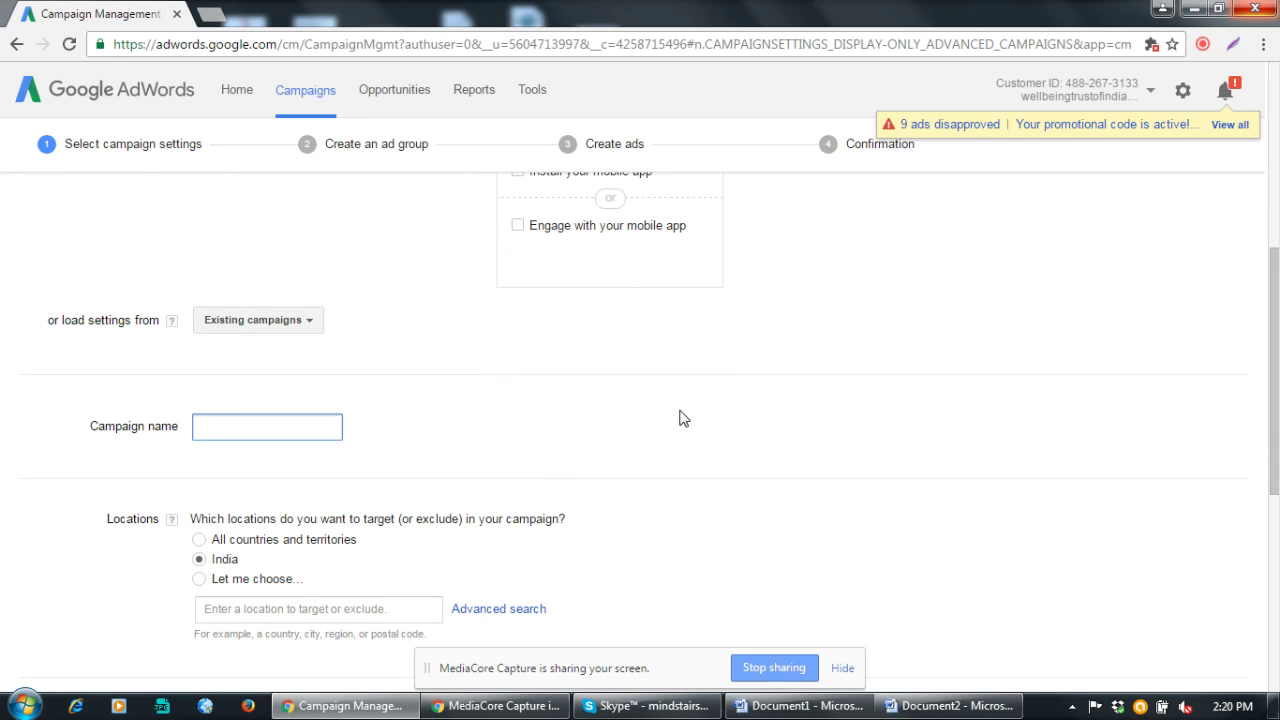
pyautogui.write('Co nte')
pyautogui.press('BackSpace')
pyautogui.press('BackSpace')
pyautogui.press('BackSpace')
pyautogui.press('BackSpace')
pyautogui.write('ntent Writing Course ')
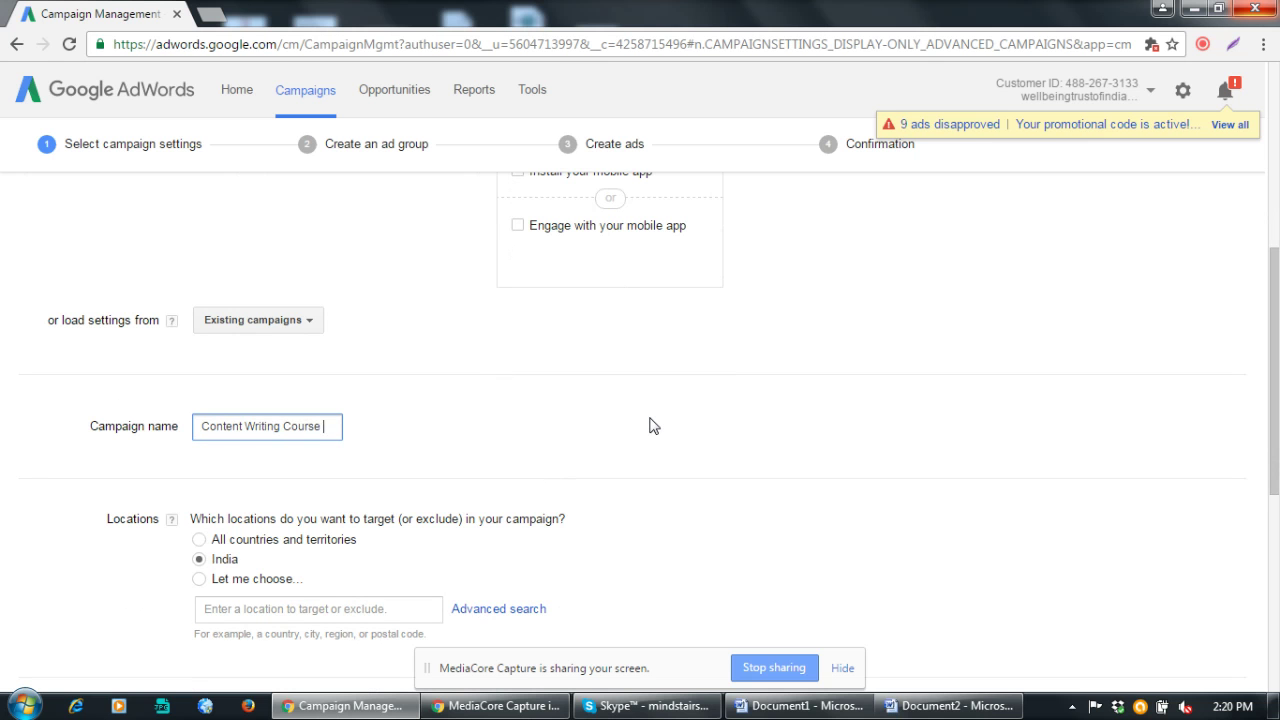
pyautogui.write('- All India')
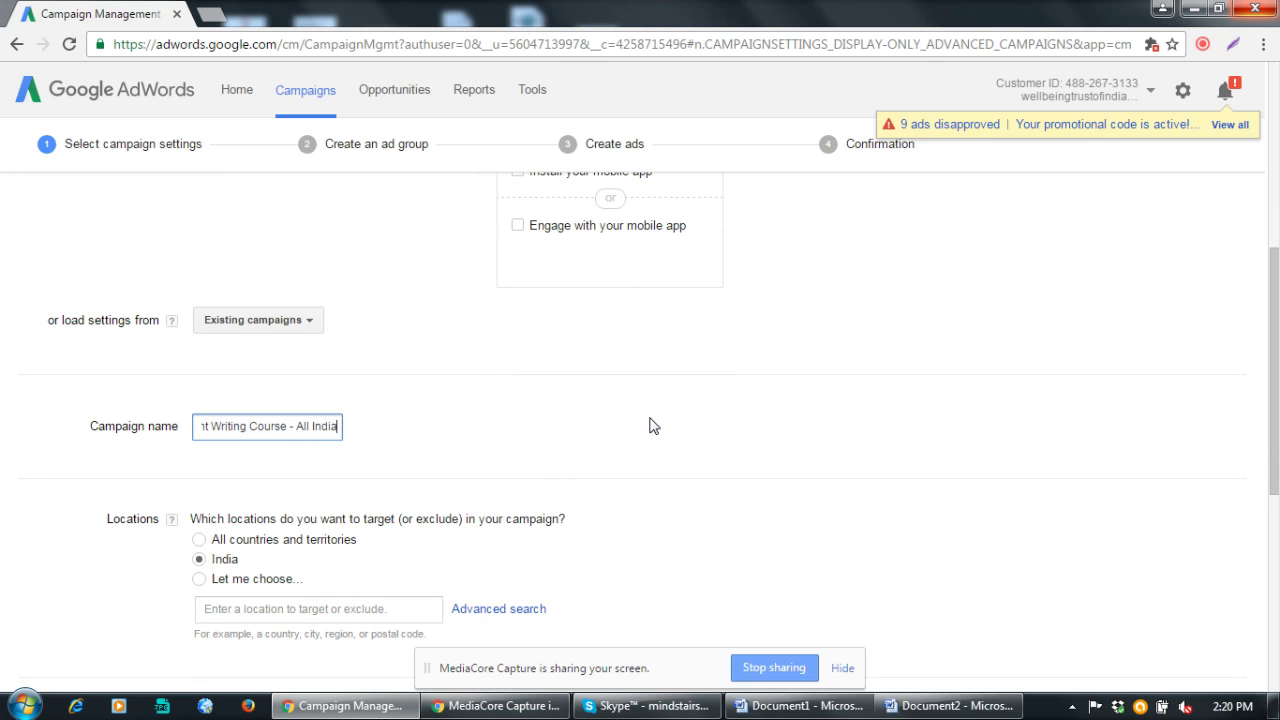
pyautogui.click(546, 448)
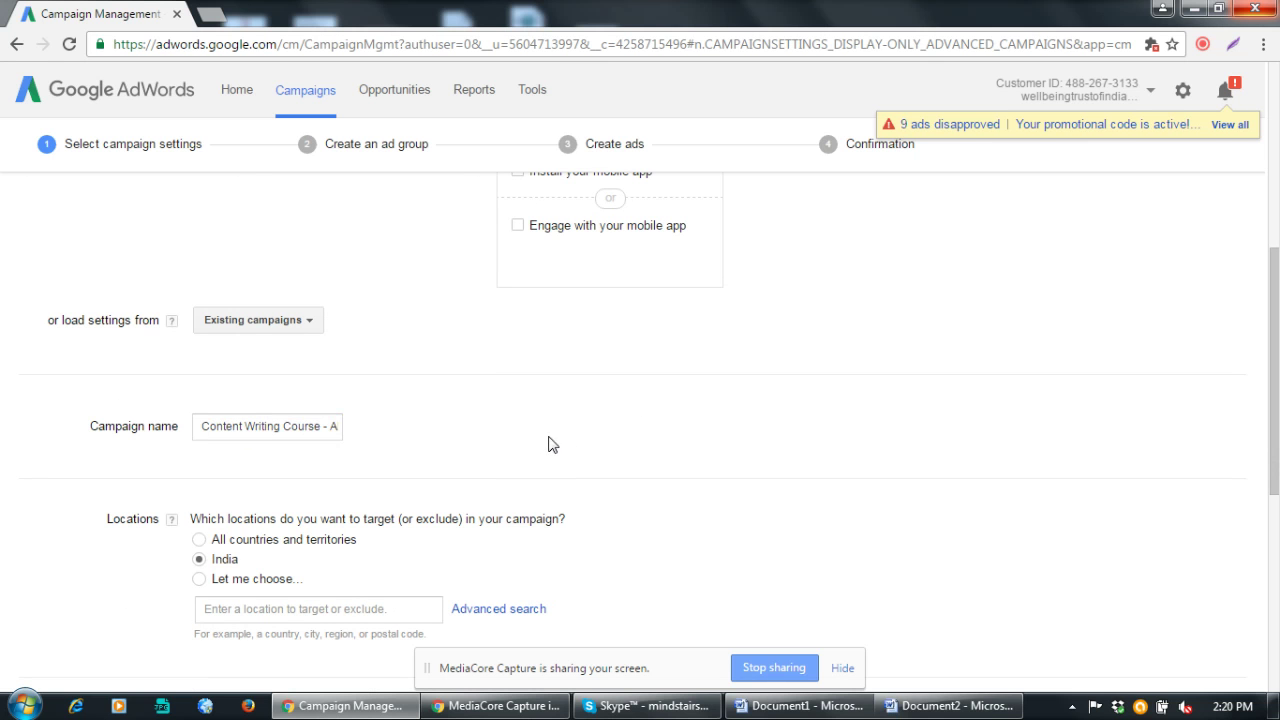
# Replace "All India" in the campaign name with "West Bengal"
pyautogui.scroll(-2, 534, 443)
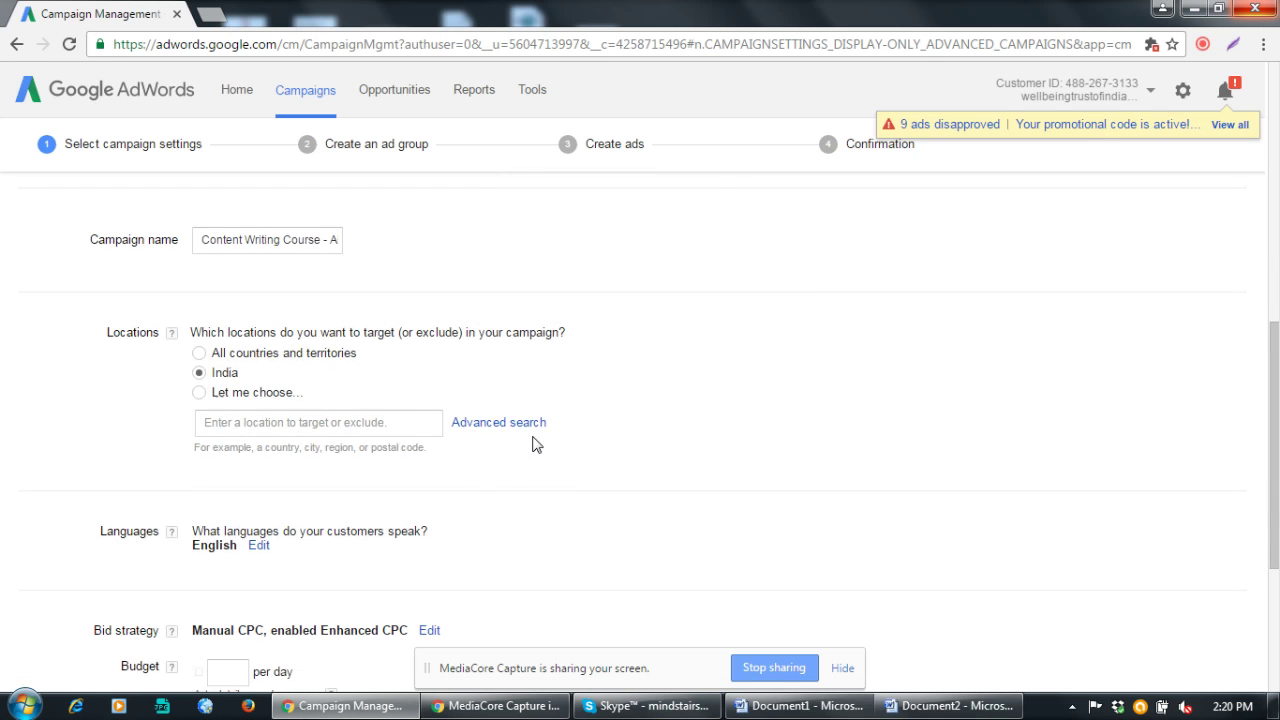
pyautogui.scroll(1, 534, 443)
pyautogui.moveTo(330, 332); pyautogui.dragTo(614, 354)
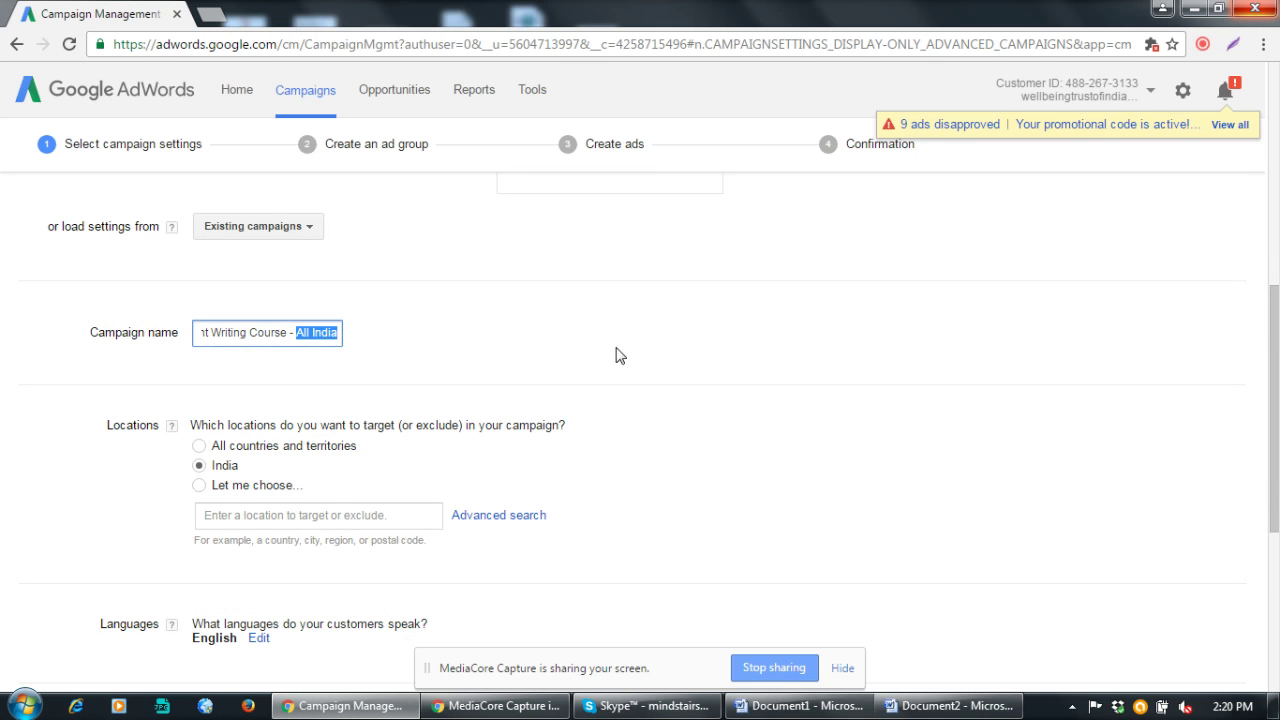
pyautogui.write('West')
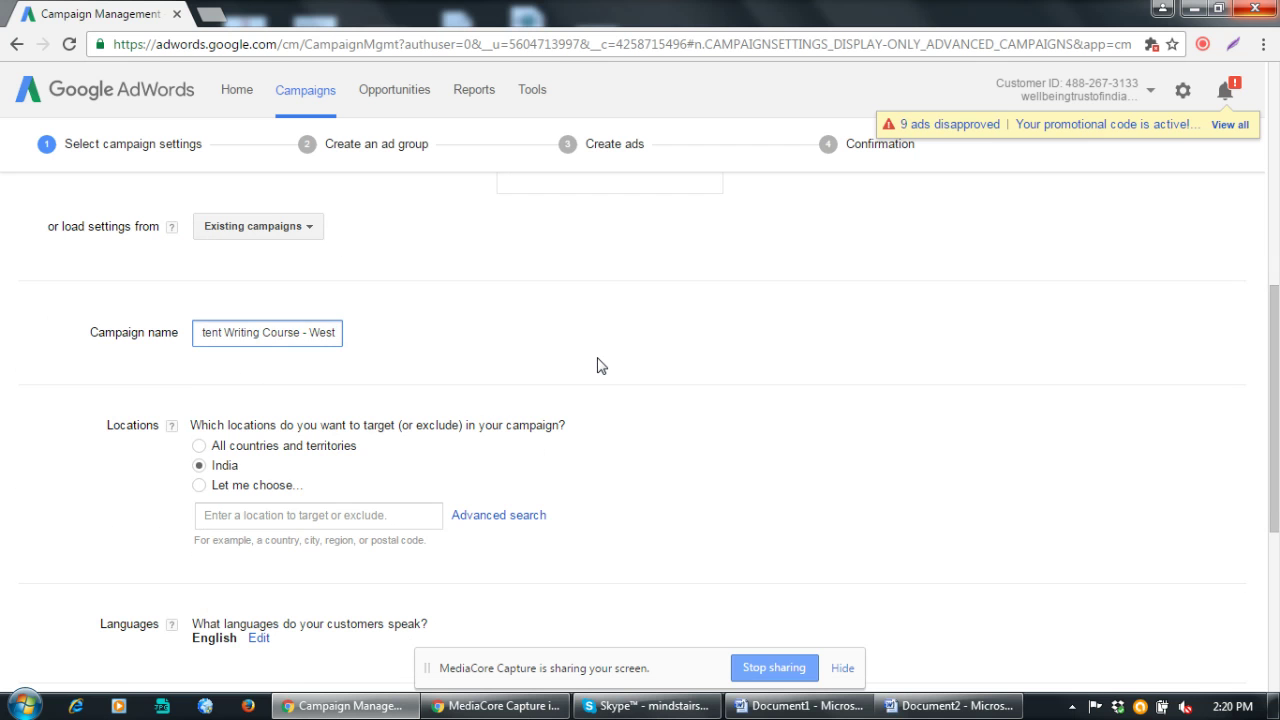
pyautogui.write(' Bengal')
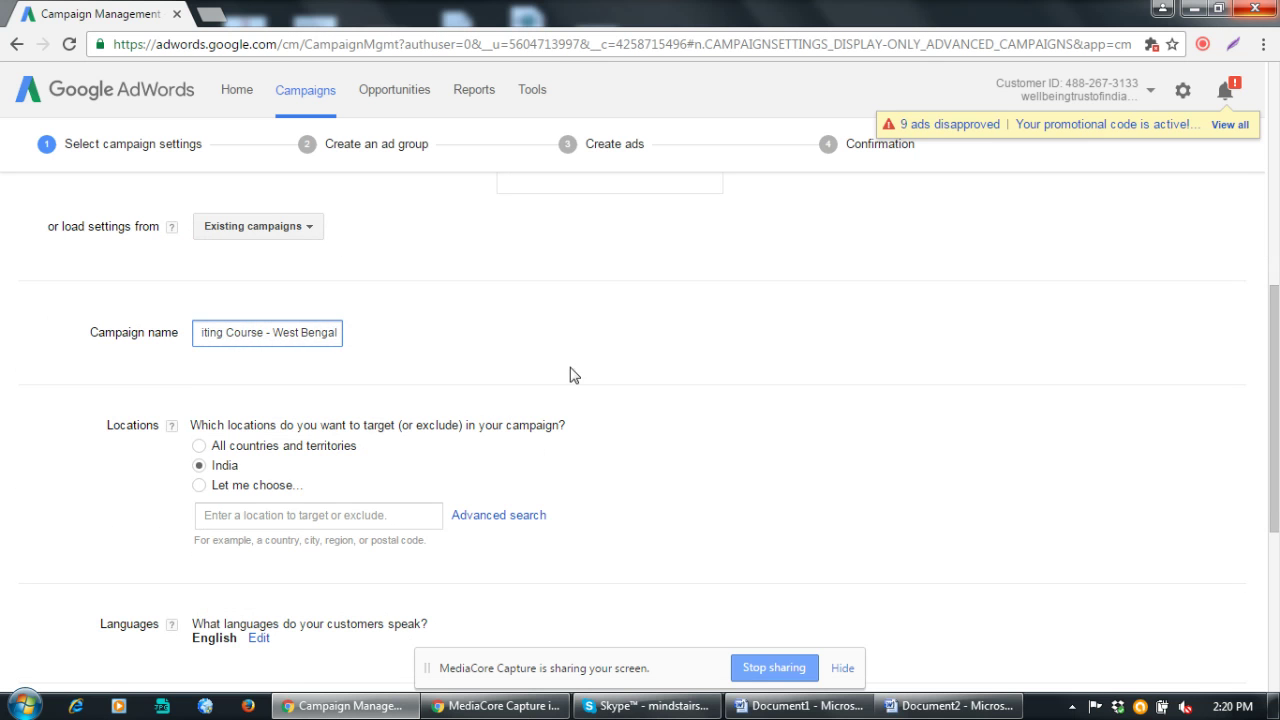
pyautogui.click(622, 408)
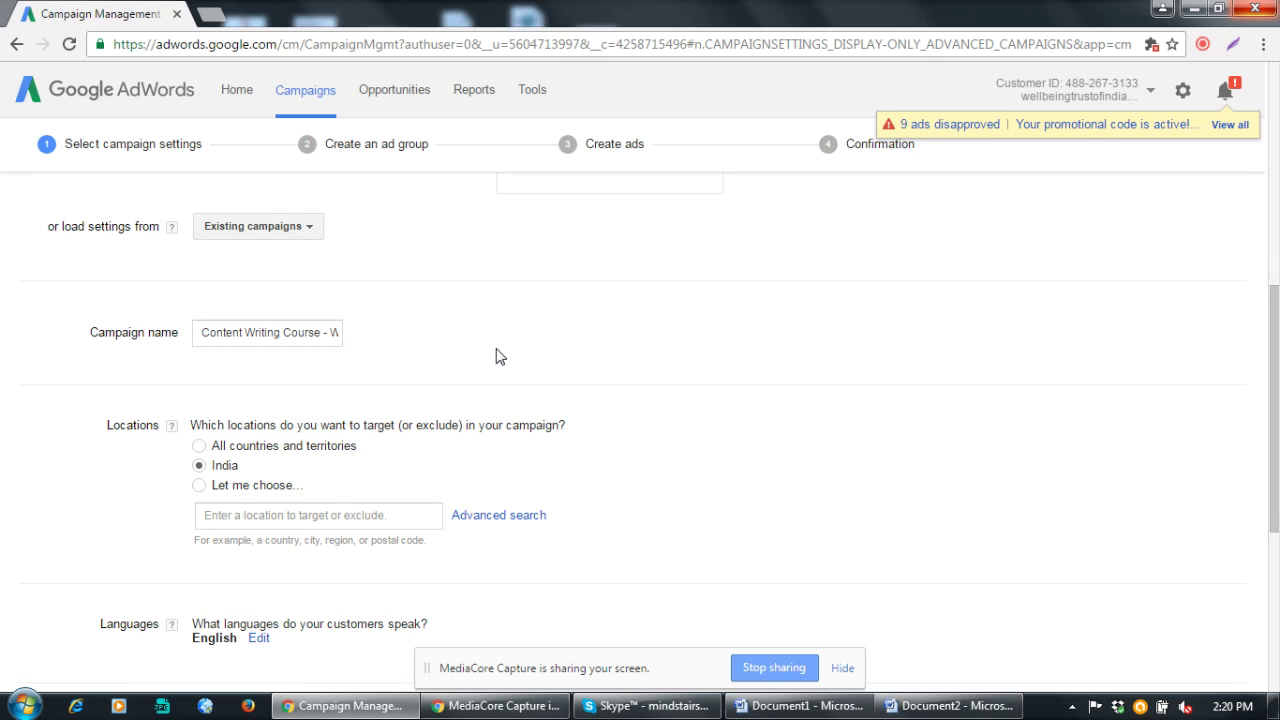
# Restrict the campaign's targeted locations to the state of West Bengal, India
pyautogui.click(199, 485)
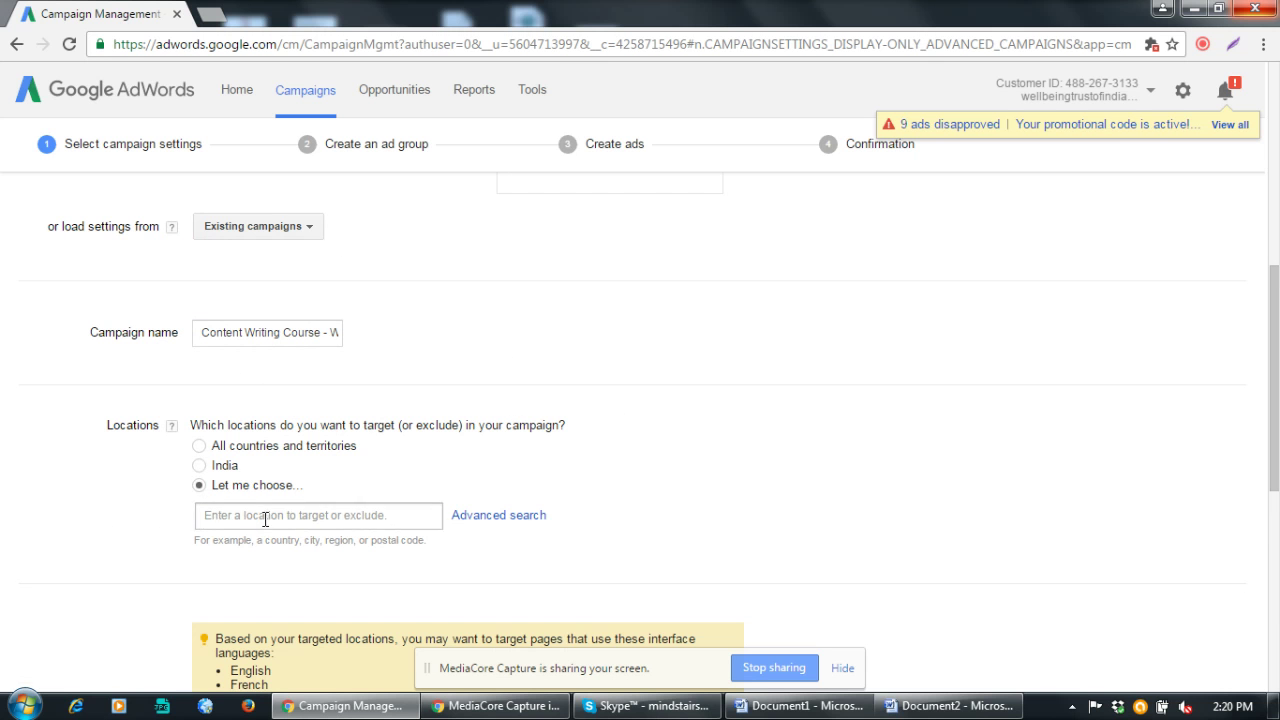
pyautogui.click(265, 518)
pyautogui.write('west')
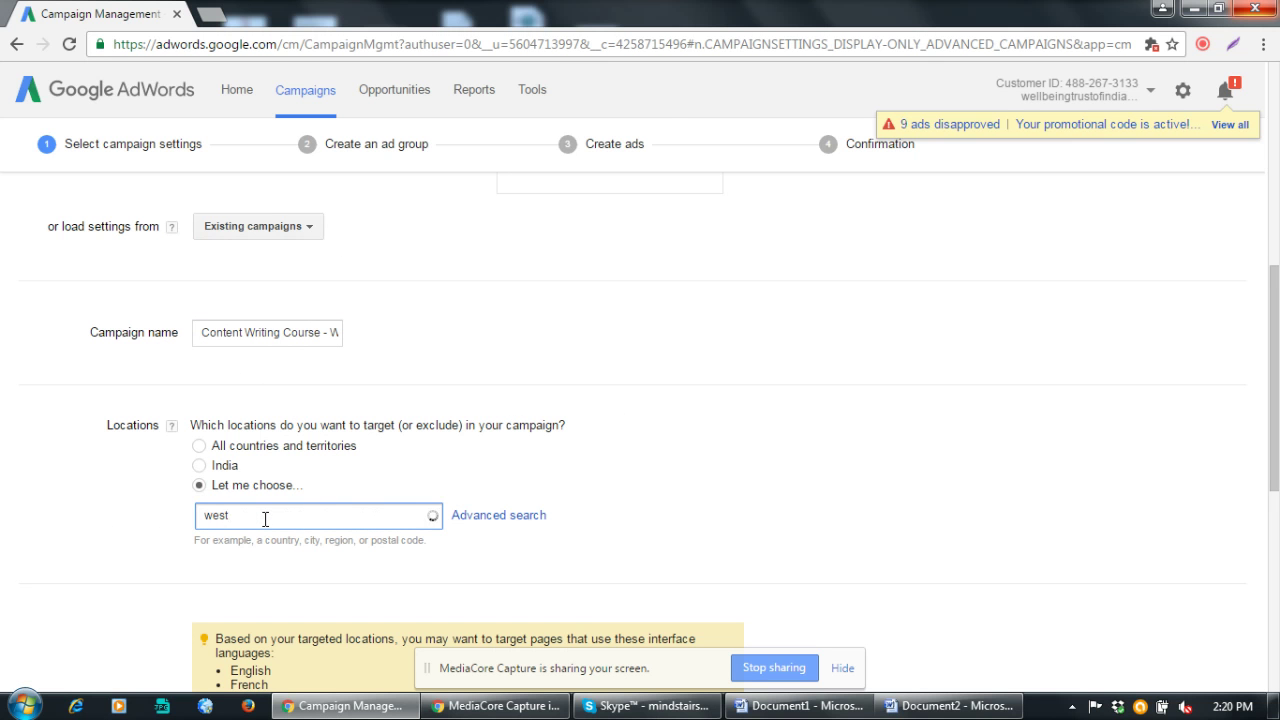
pyautogui.write(' bengal')
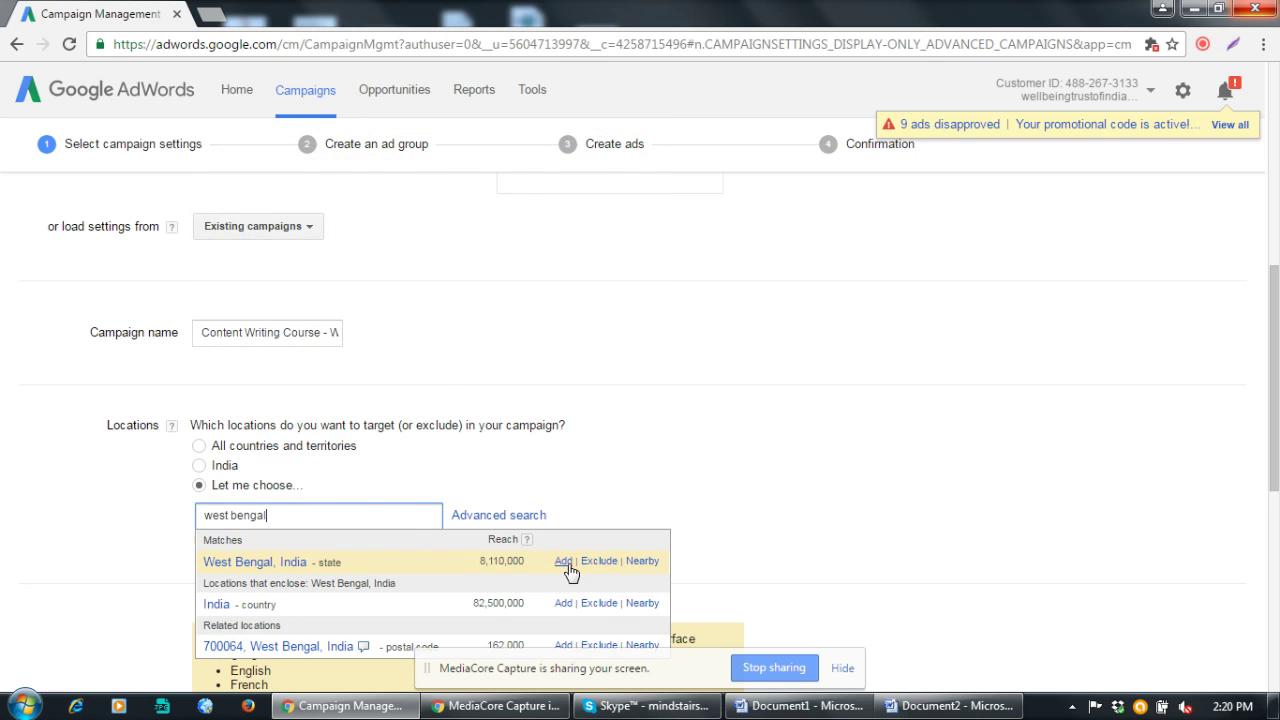
pyautogui.click(564, 562)
# Set the campaign's customer languages to all languages
pyautogui.scroll(-2, 754, 477)
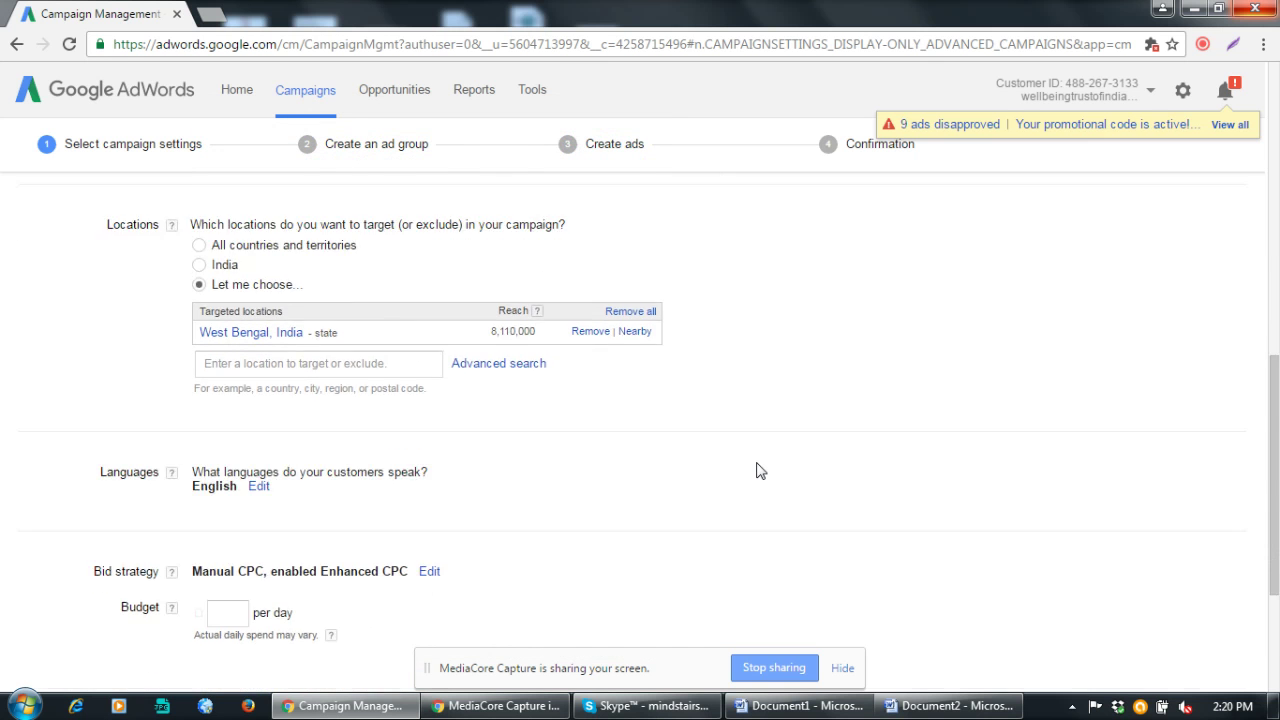
pyautogui.scroll(-2, 756, 470)
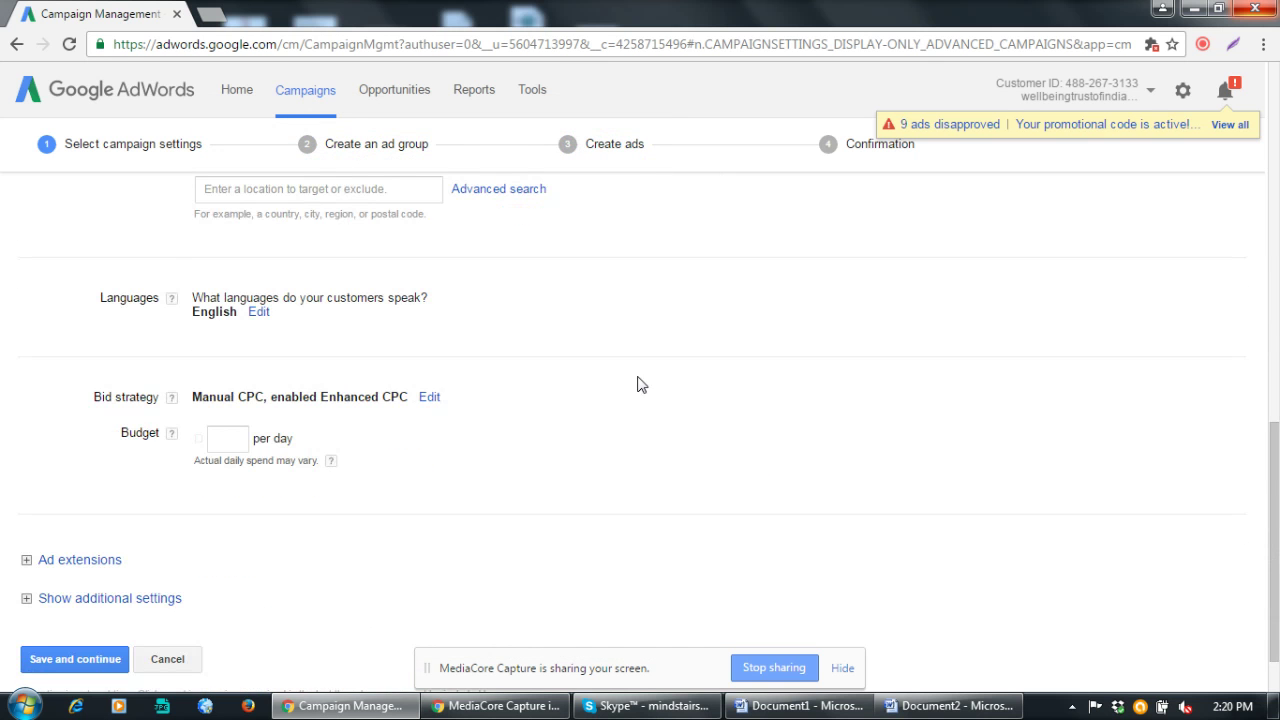
pyautogui.click(258, 312)
pyautogui.click(198, 327)
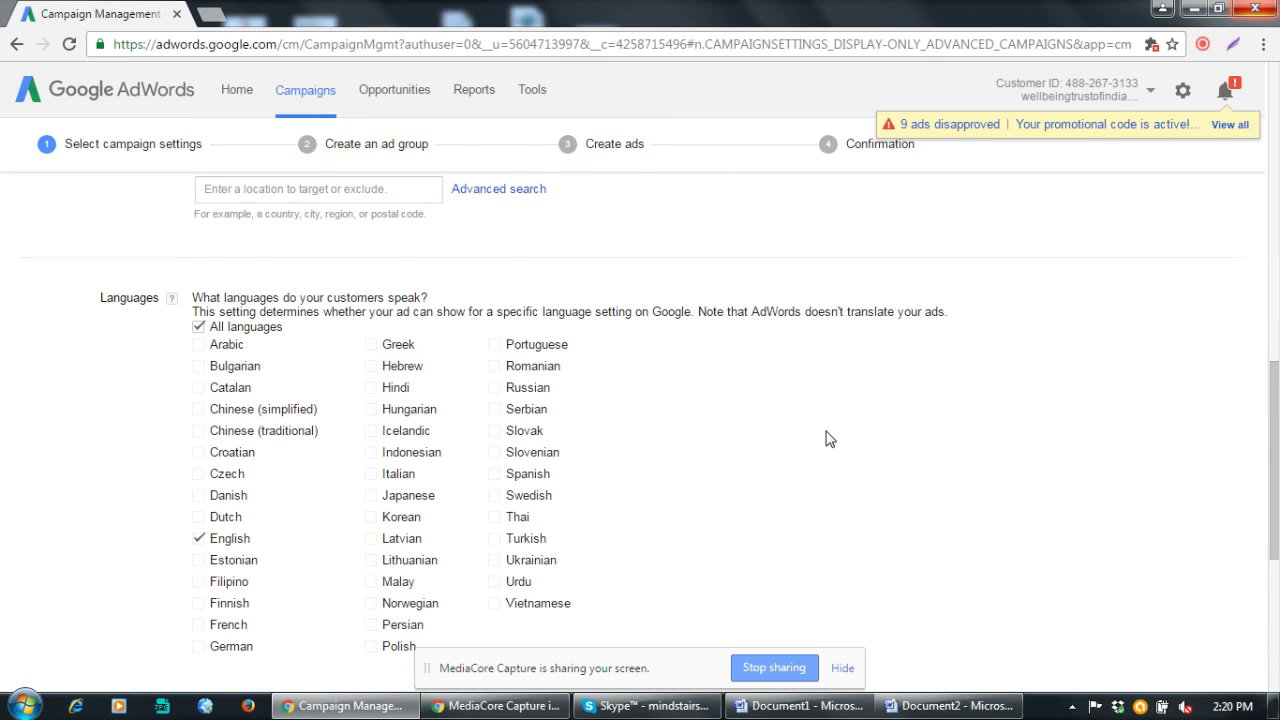
# Set the campaign budget to 50 per day, then save the campaign settings and continue to ad group creation
pyautogui.scroll(-4, 826, 439)
pyautogui.click(331, 386)
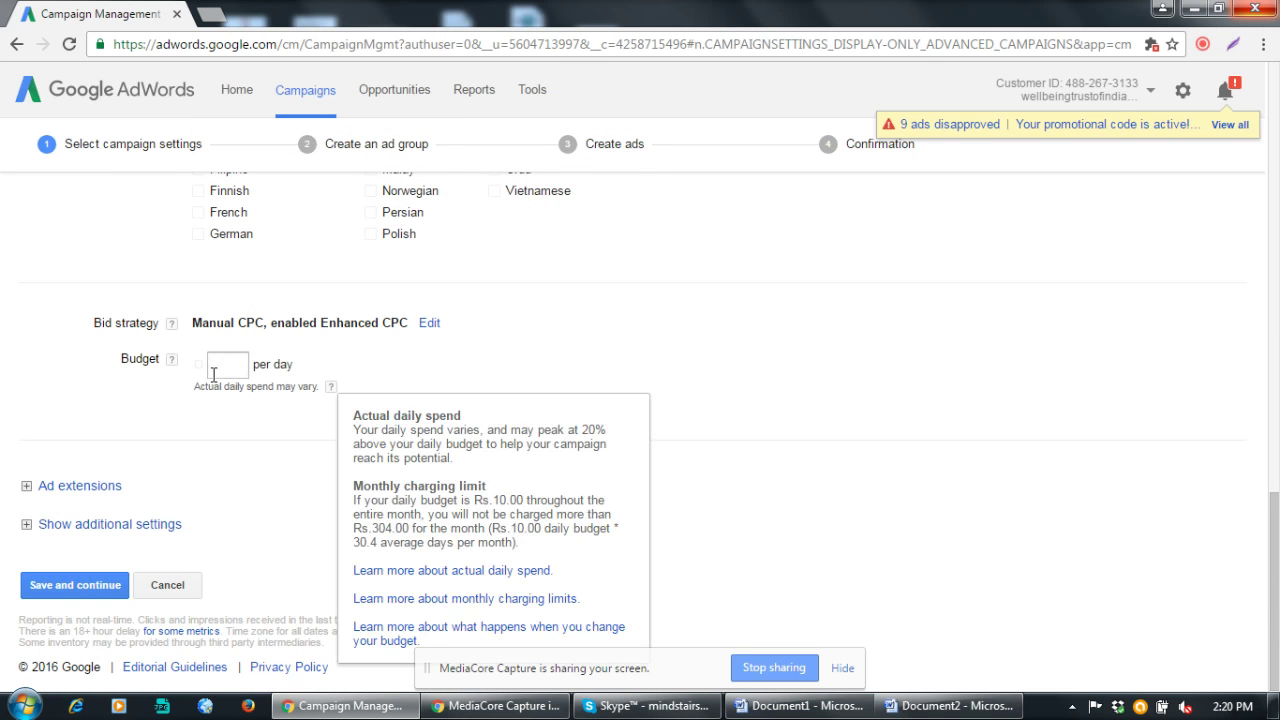
pyautogui.click(236, 365)
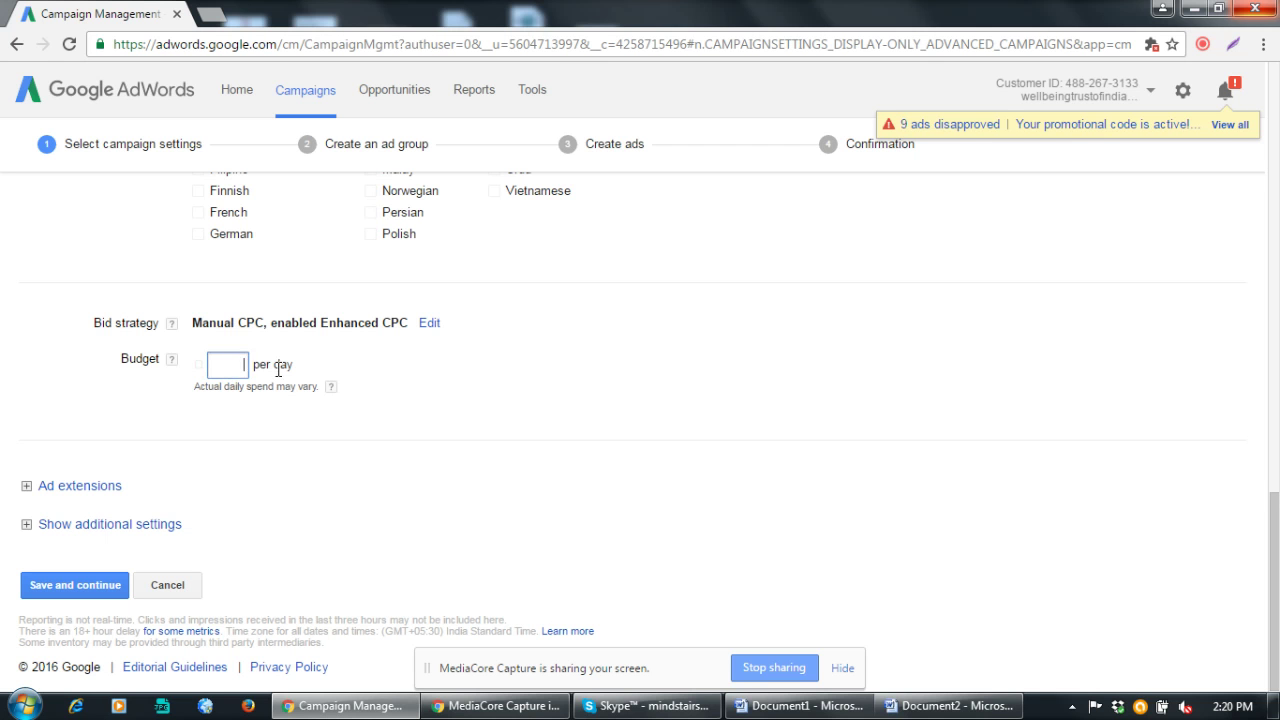
pyautogui.write('50')
pyautogui.click(583, 383)
pyautogui.click(75, 585)
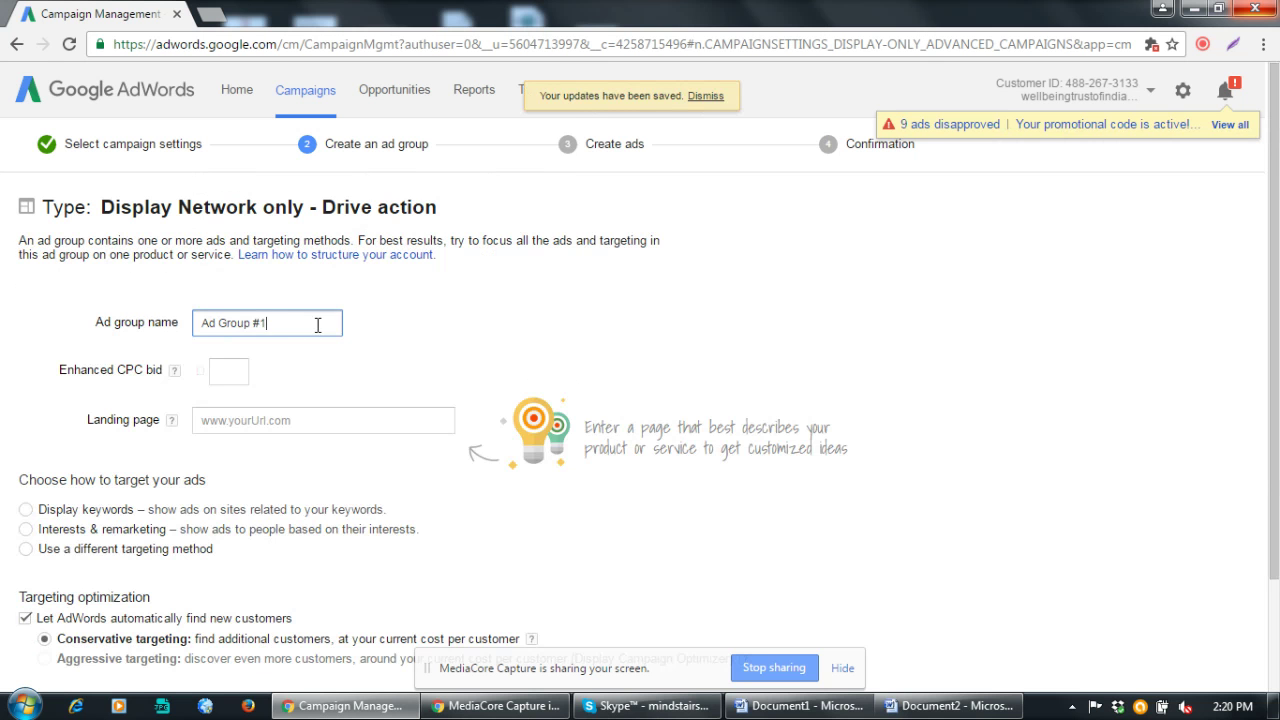
pyautogui.moveTo(318, 324); pyautogui.dragTo(197, 328)
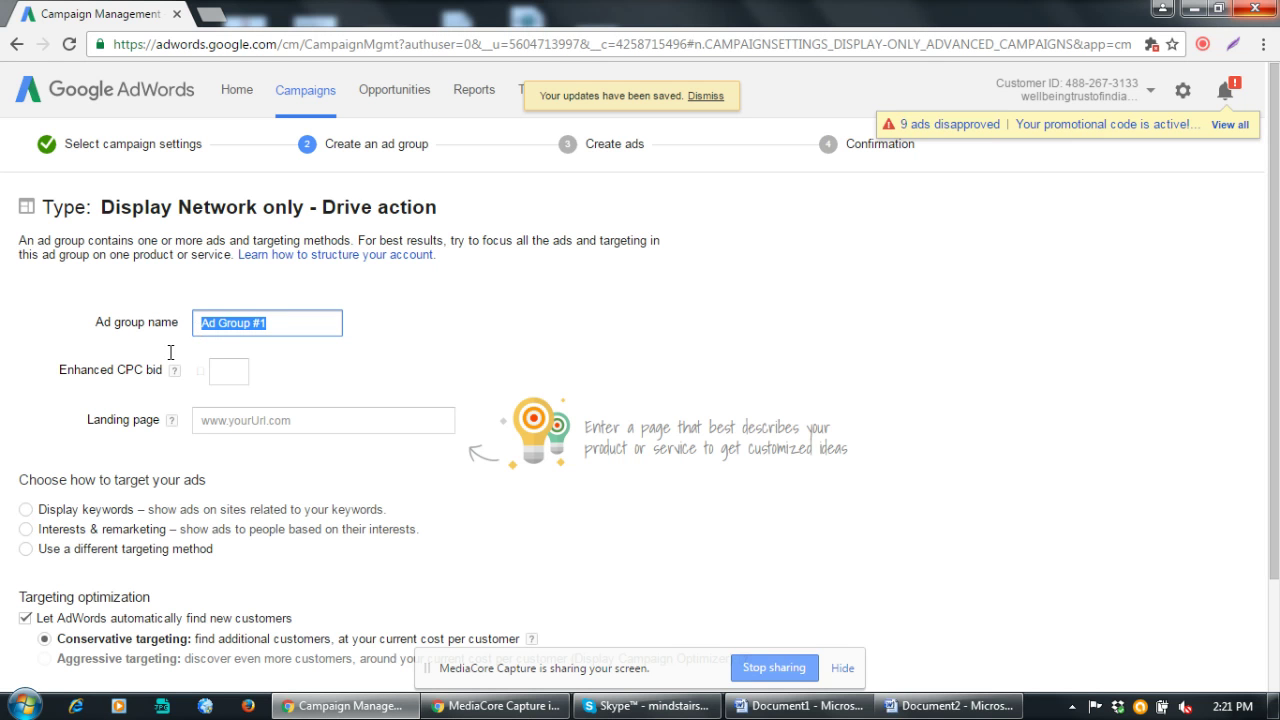
pyautogui.write('Bengali Version')
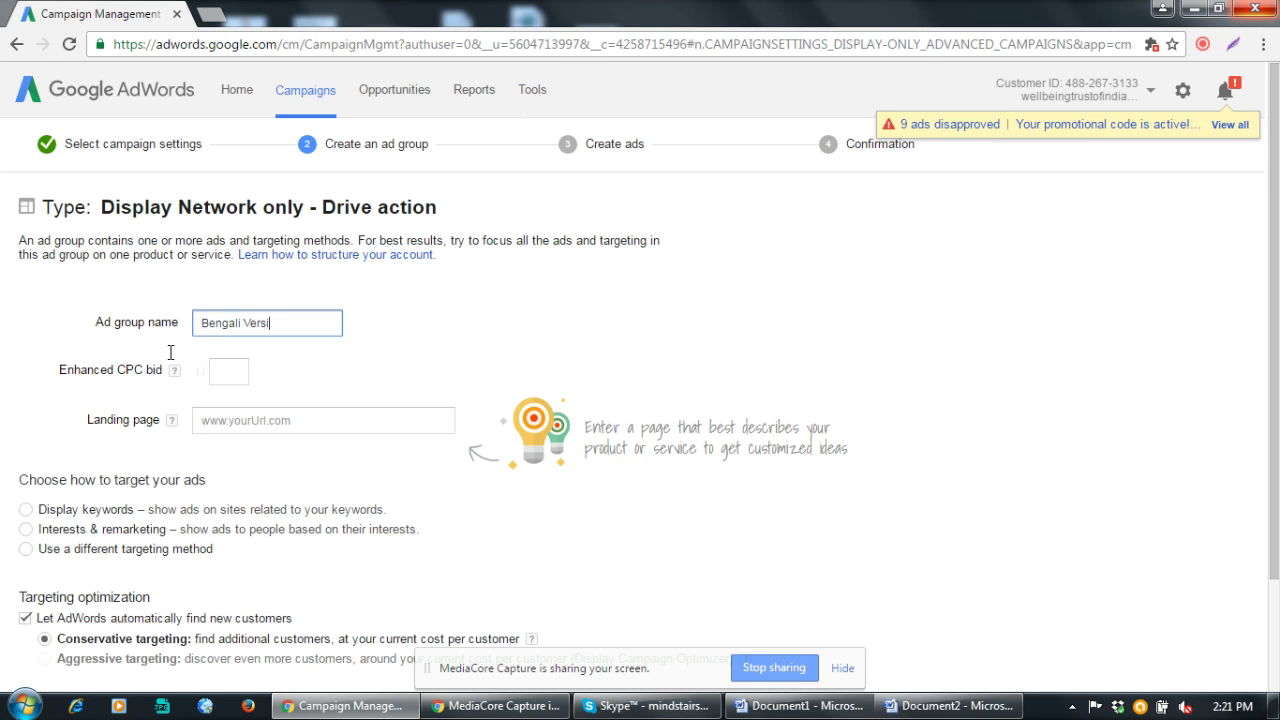
pyautogui.press('BackSpace')
pyautogui.press('BackSpace')
pyautogui.press('BackSpace')
pyautogui.press('BackSpace')
pyautogui.press('BackSpace')
pyautogui.press('BackSpace')
pyautogui.press('BackSpace')
pyautogui.press('BackSpace')
pyautogui.press('BackSpace')
pyautogui.press('BackSpace')
pyautogui.press('BackSpace')
pyautogui.press('BackSpace')
pyautogui.press('BackSpace')
pyautogui.press('BackSpace')
pyautogui.press('BackSpace')
# Name the ad group "Image Ads"
pyautogui.write('TExt ads')
pyautogui.moveTo(212, 323); pyautogui.dragTo(226, 330)
pyautogui.write('XT')
pyautogui.moveTo(230, 322); pyautogui.dragTo(172, 320)
pyautogui.write('A')
pyautogui.write('Image')
# Set the ad group's enhanced CPC bid to 2
pyautogui.click(236, 369)
pyautogui.write('2')
pyautogui.click(366, 388)
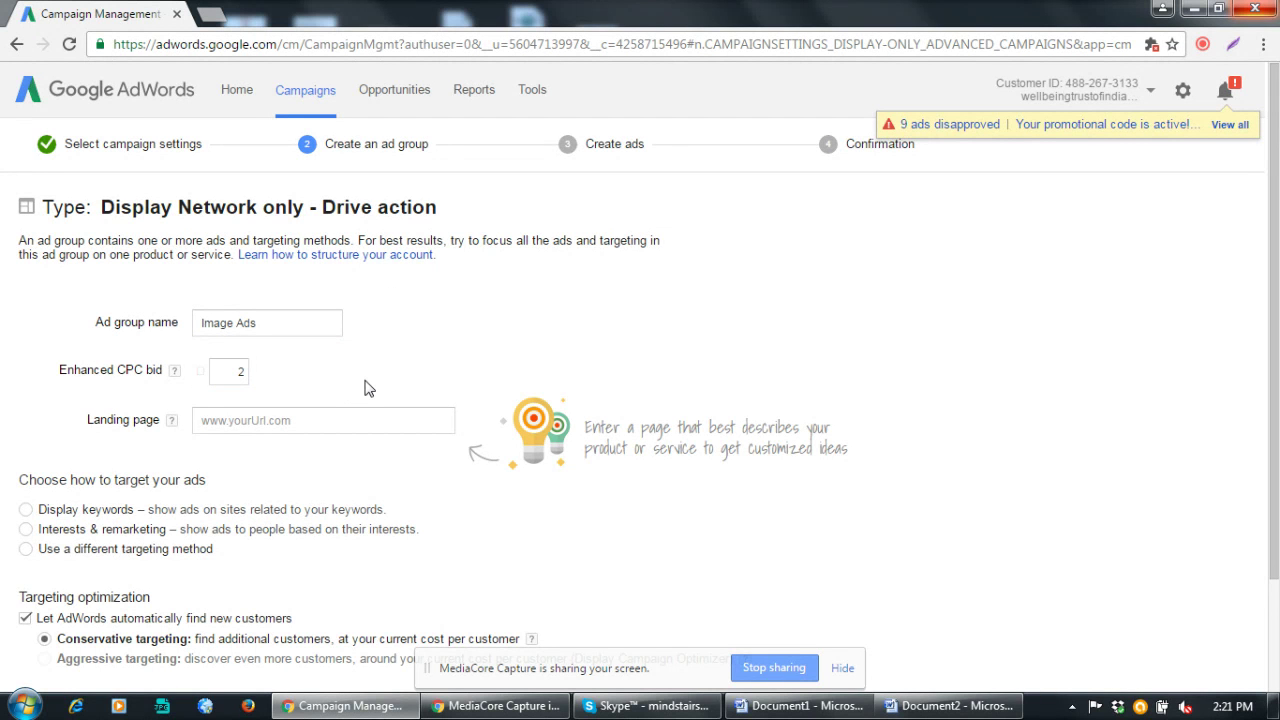
# Open competeinfotechacademy.com in a new browser tab to find the landing page
pyautogui.click(276, 421)
pyautogui.click(211, 14)
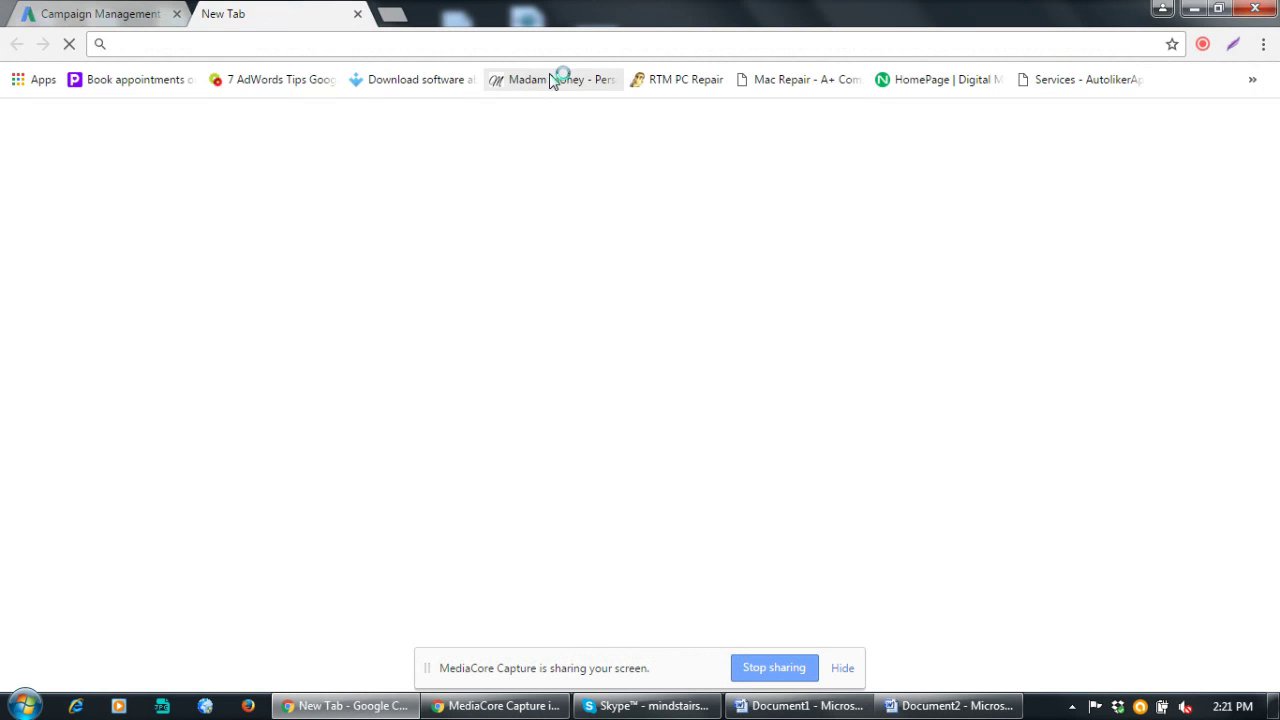
pyautogui.write('competei')
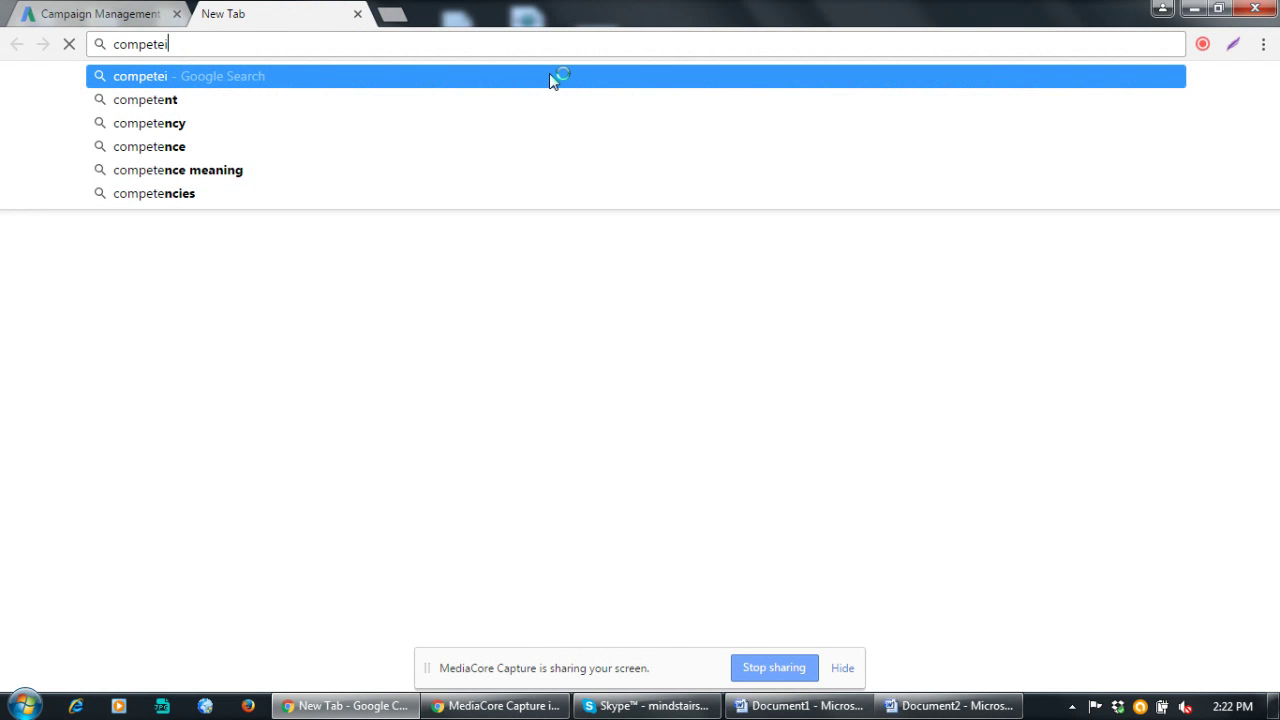
pyautogui.write('nfotechacademy.com')
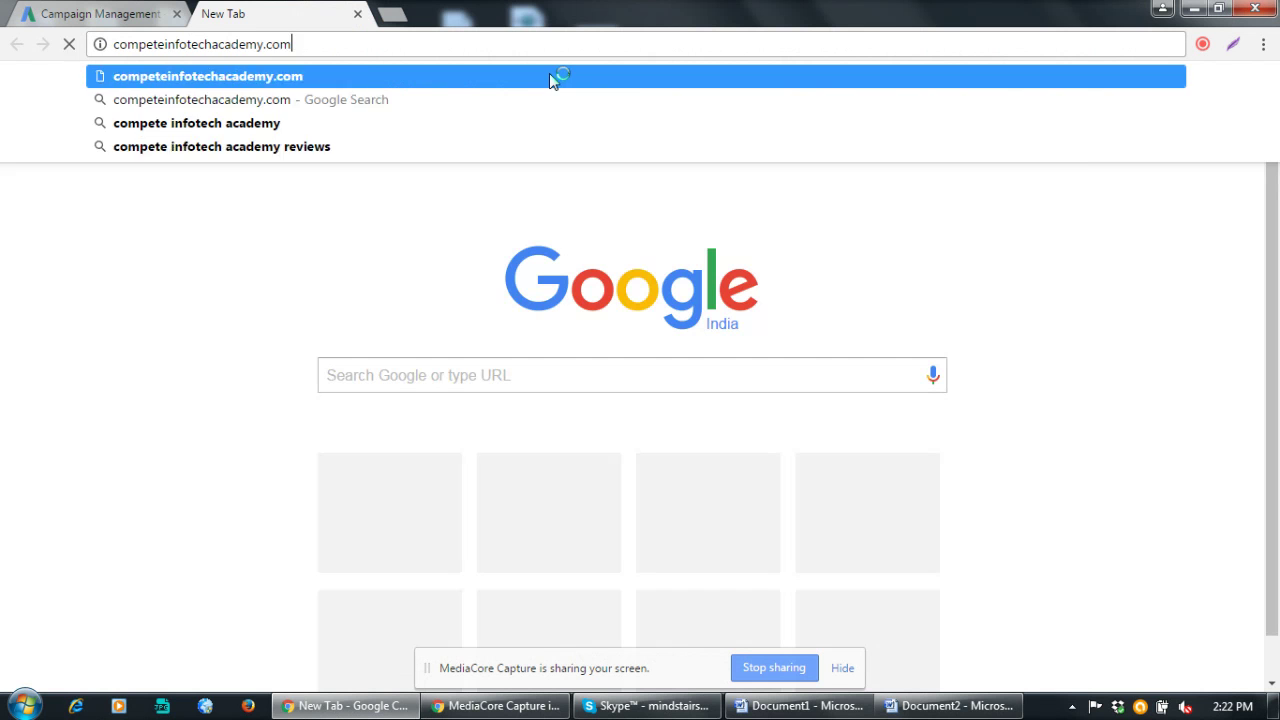
pyautogui.press('Return')
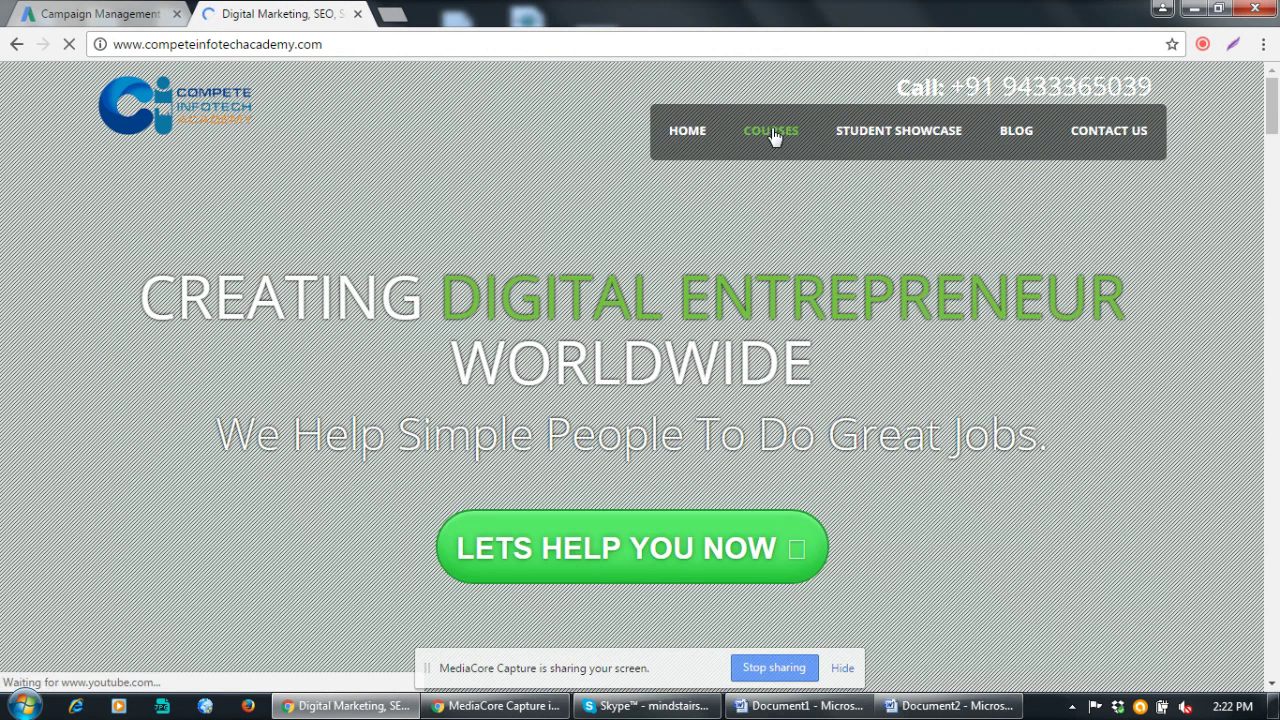
# Open the academy's Content Writing certificate course page and copy its web address
pyautogui.moveTo(775, 137)
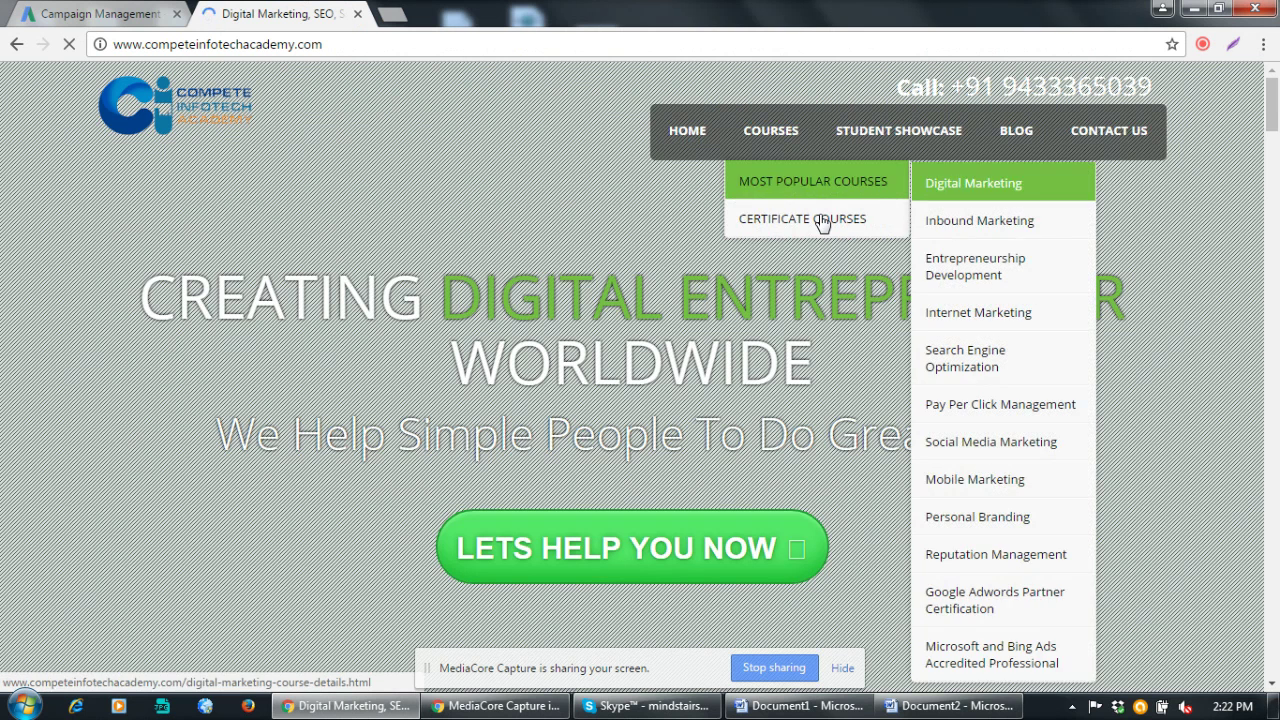
pyautogui.moveTo(823, 220)
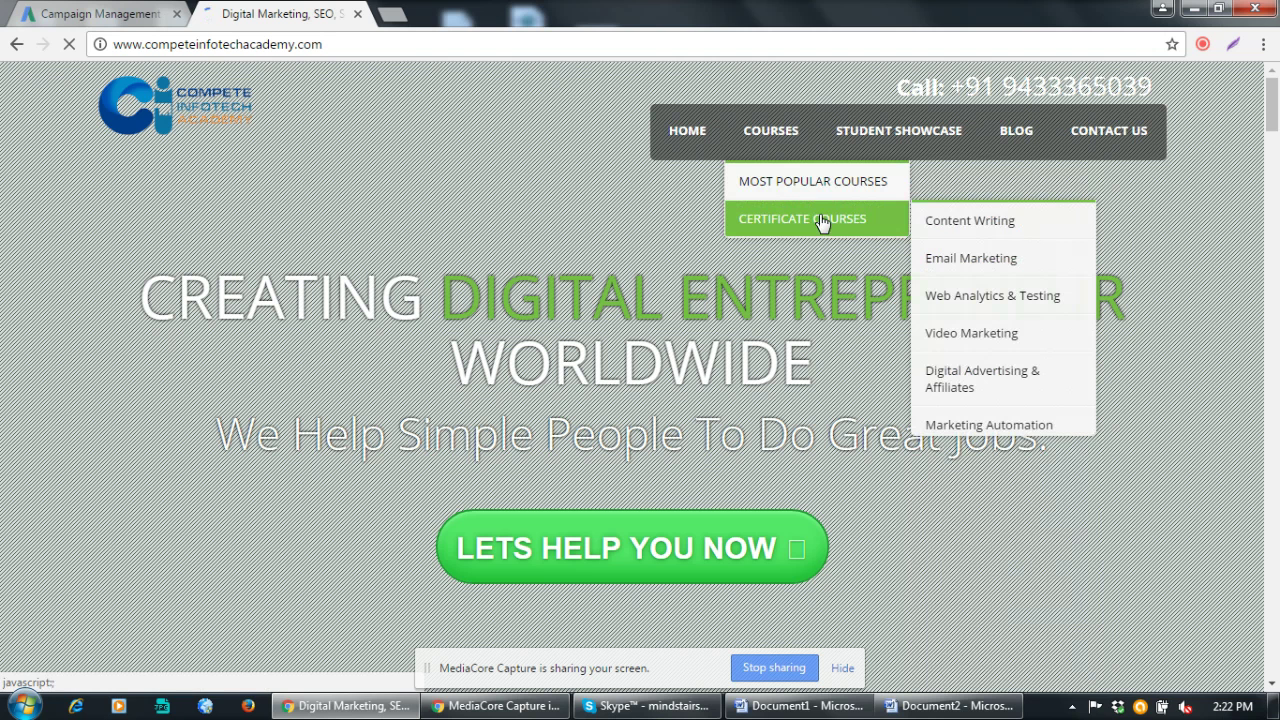
pyautogui.click(967, 224)
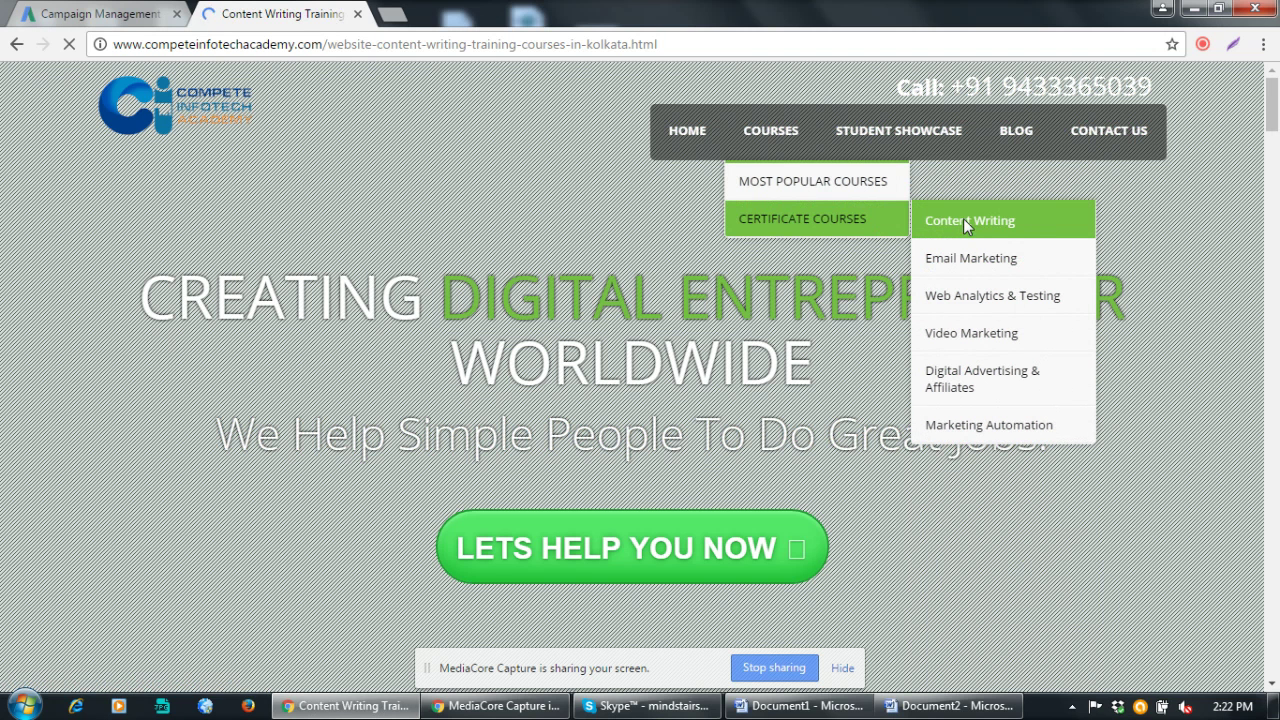
pyautogui.click(577, 52)
pyautogui.hotkey('ctrl', 'c')
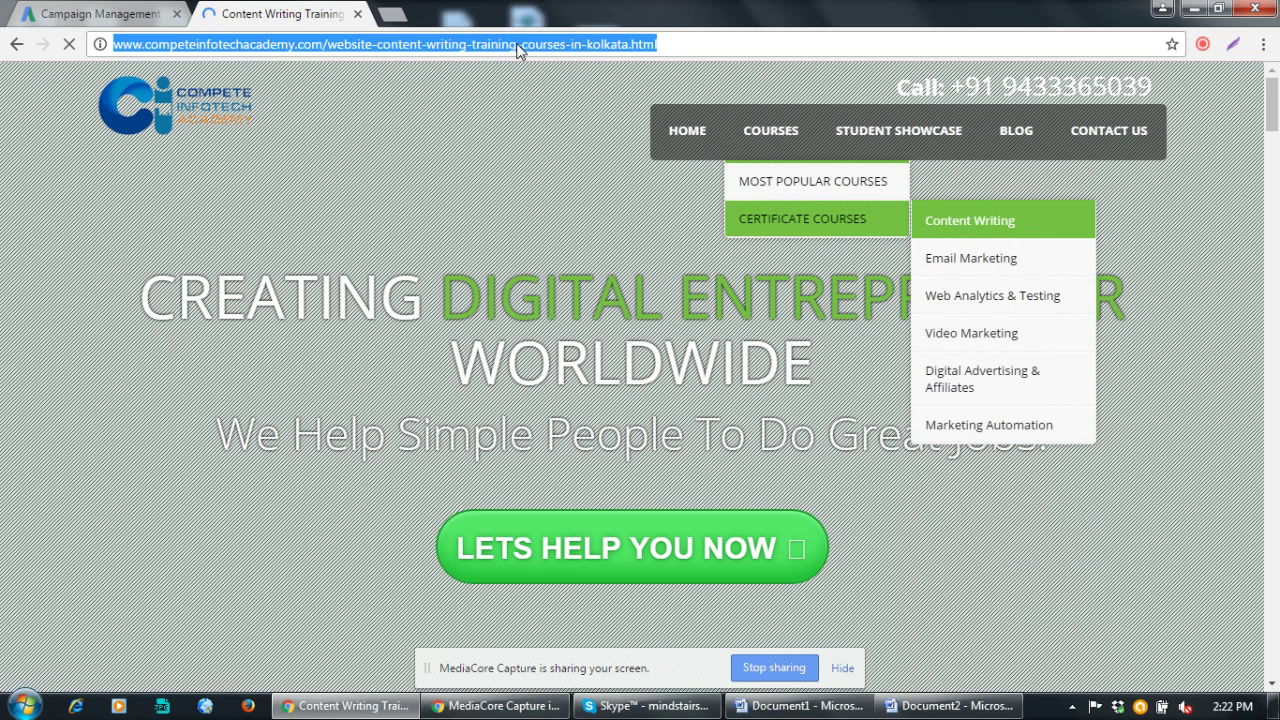
# Set the ad group's landing page to the copied content writing course address
pyautogui.click(125, 14)
pyautogui.hotkey('ctrl', 'v')
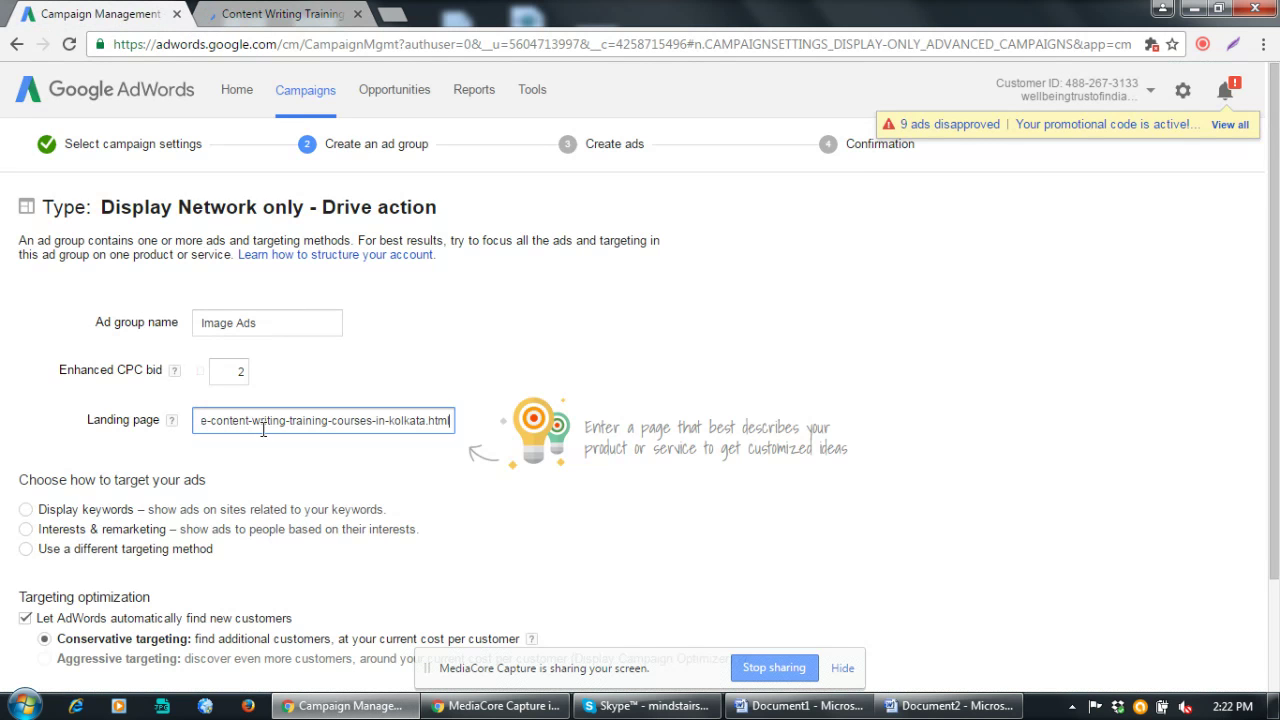
pyautogui.click(352, 508)
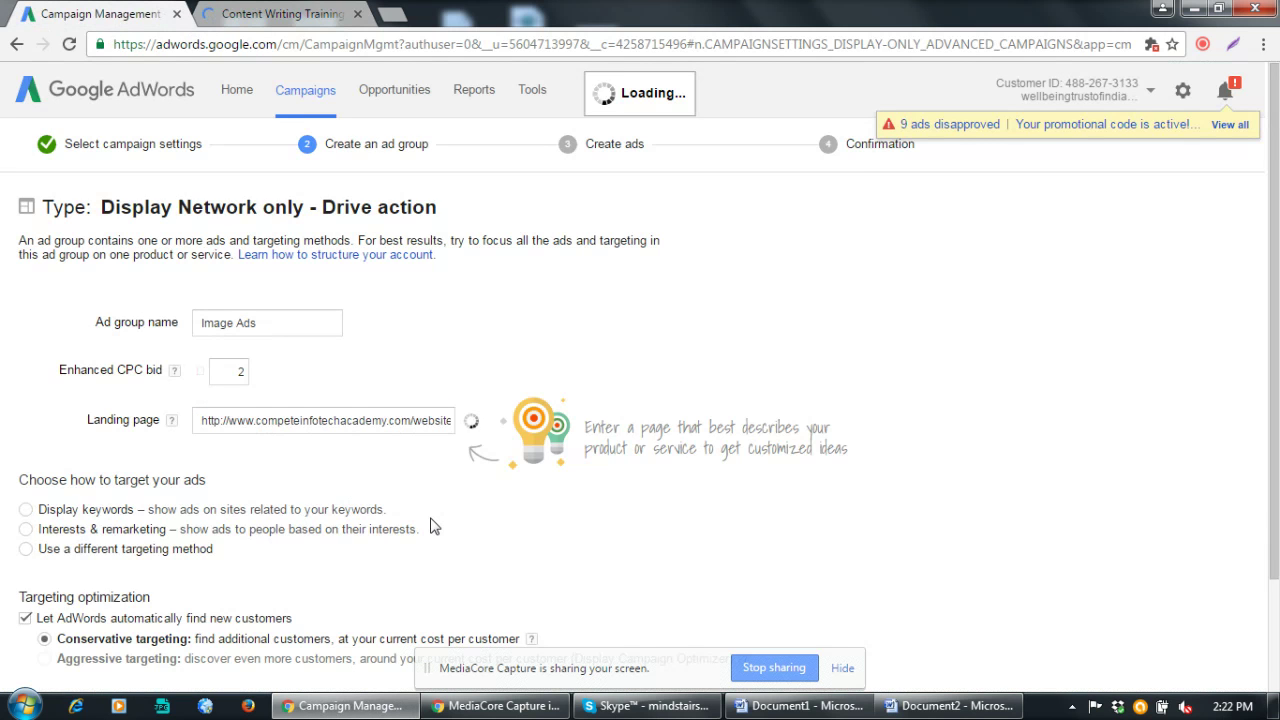
# Target the ads by display keywords and add the suggested keywords "technical writing training course" and "course institute"
pyautogui.scroll(-1, 436, 527)
pyautogui.scroll(-1, 436, 527)
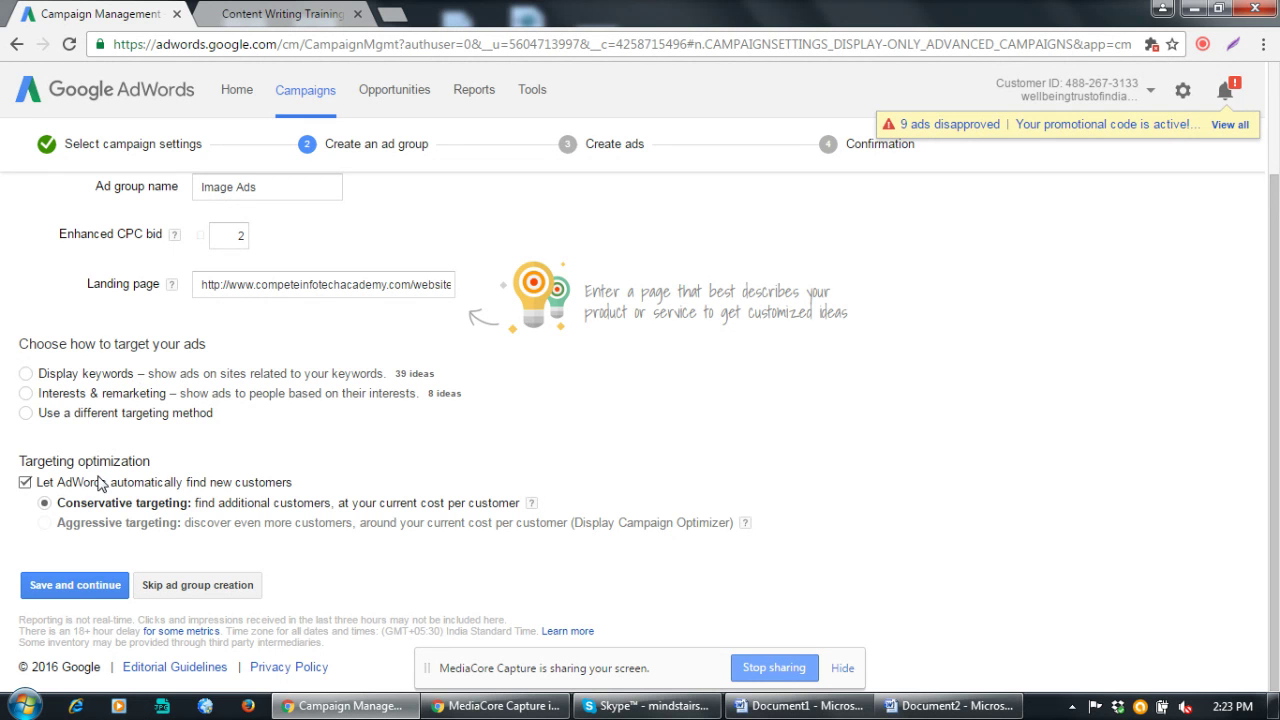
pyautogui.click(54, 380)
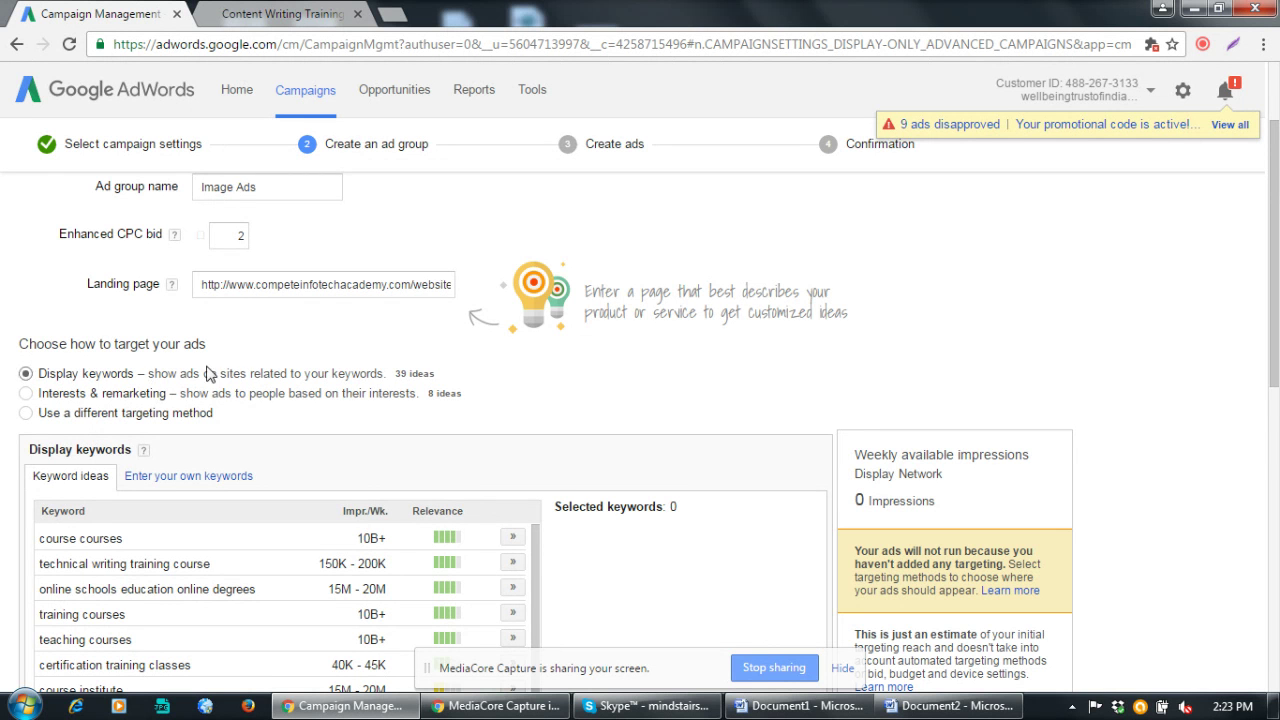
pyautogui.scroll(-2, 316, 455)
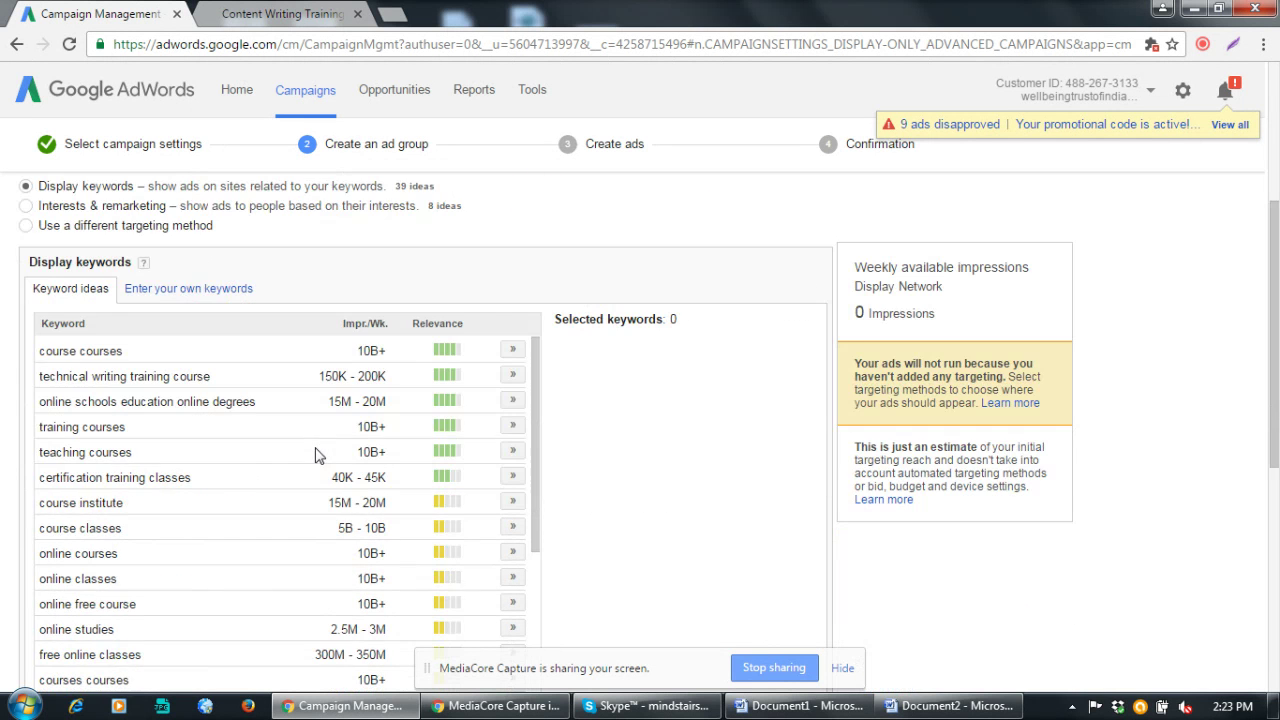
pyautogui.click(511, 375)
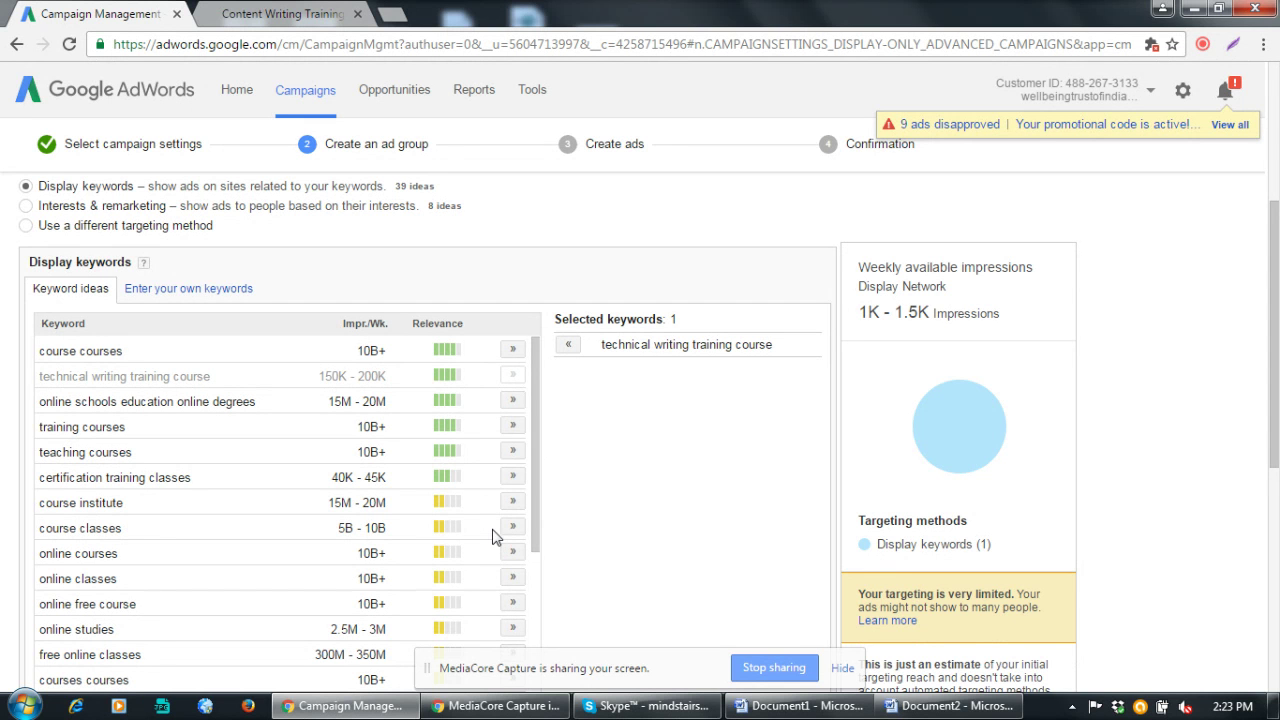
pyautogui.click(513, 500)
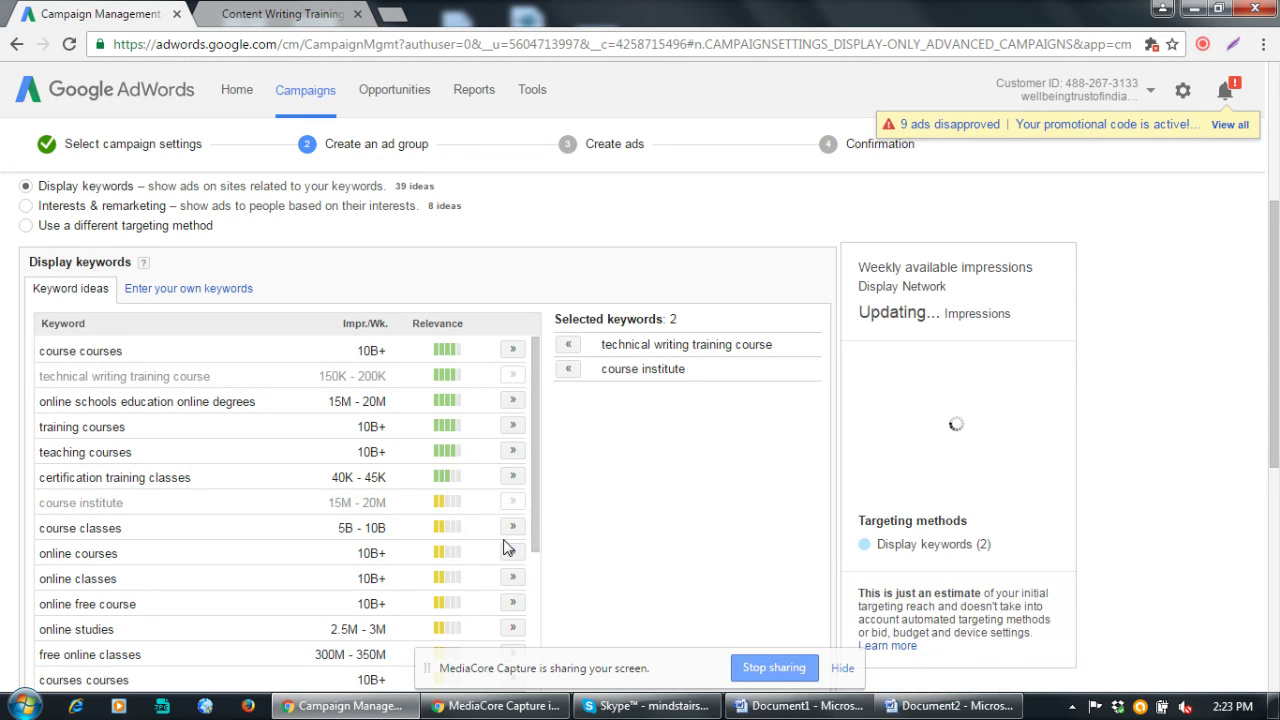
# Add the suggested keywords "online courses", "online classes" and "professional courses" to the selected keywords
pyautogui.scroll(-1, 514, 490)
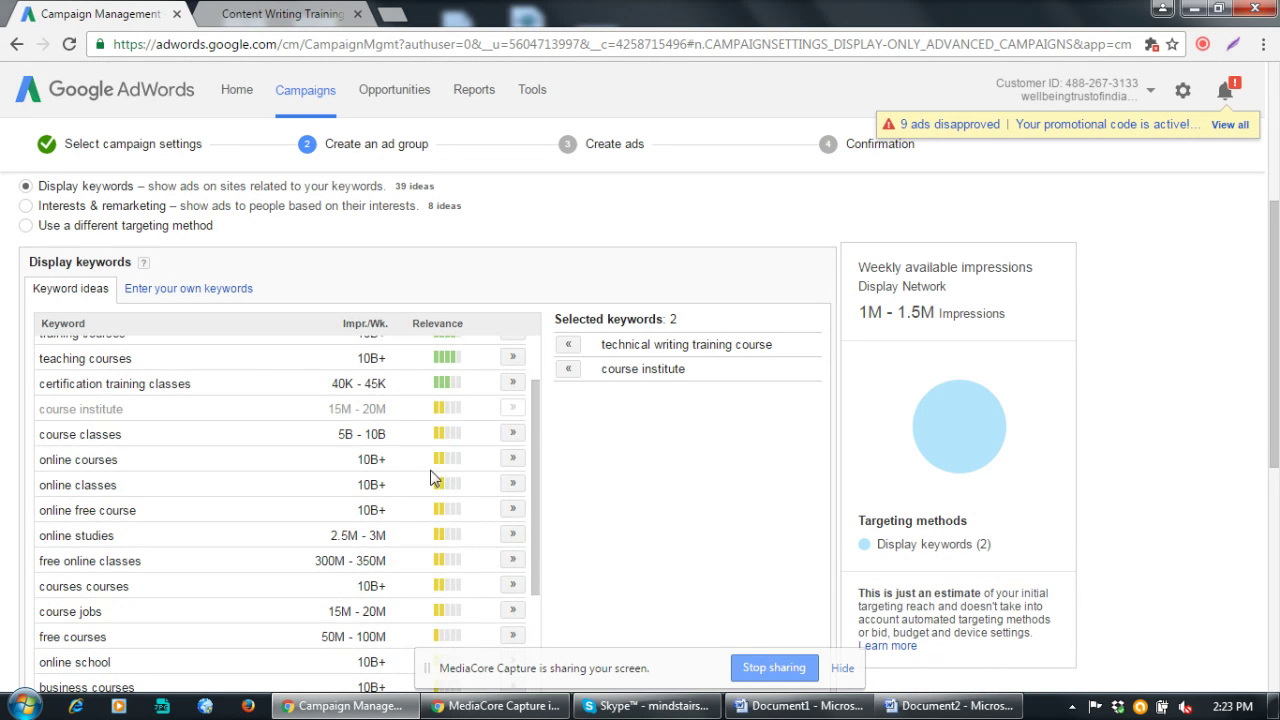
pyautogui.click(513, 460)
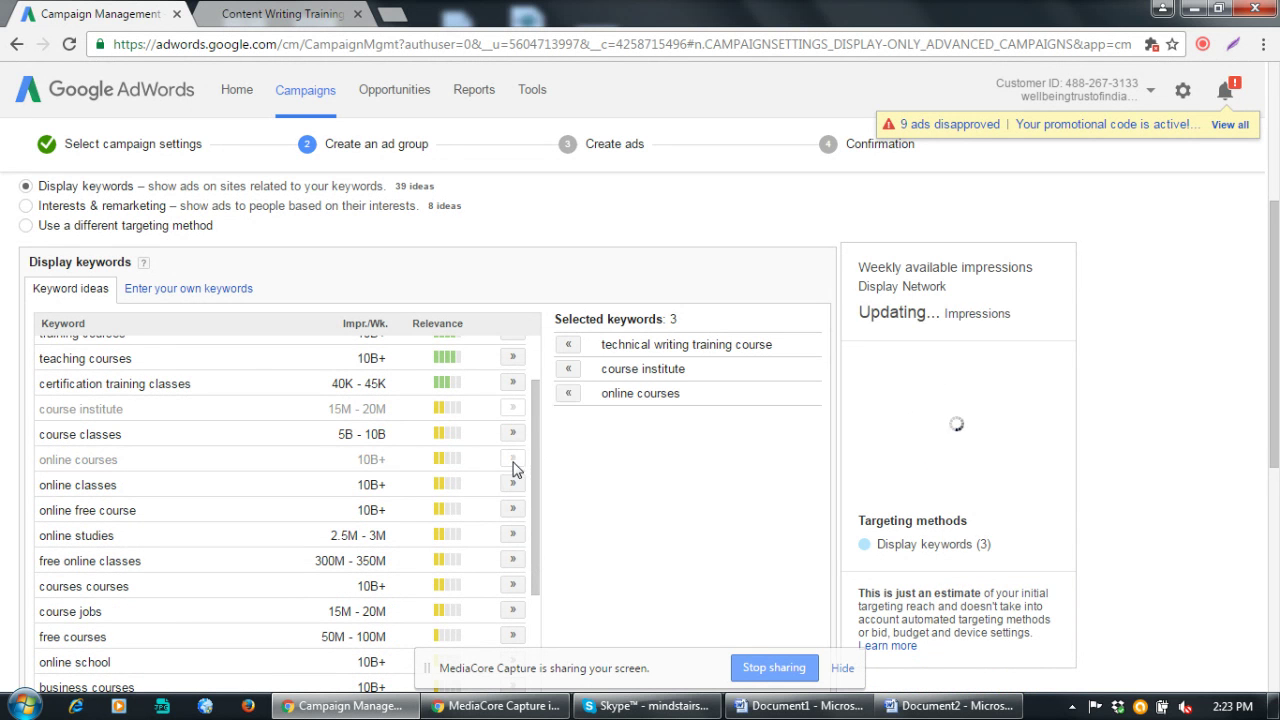
pyautogui.click(513, 484)
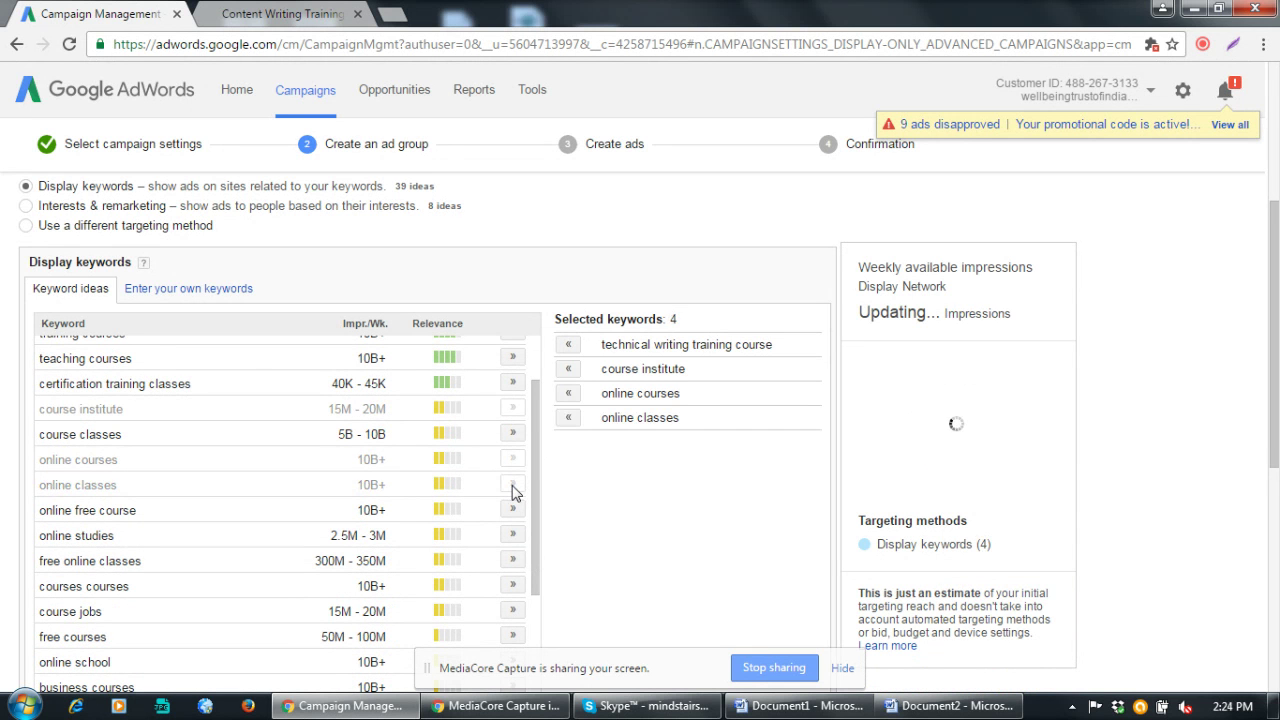
pyautogui.scroll(-2, 527, 575)
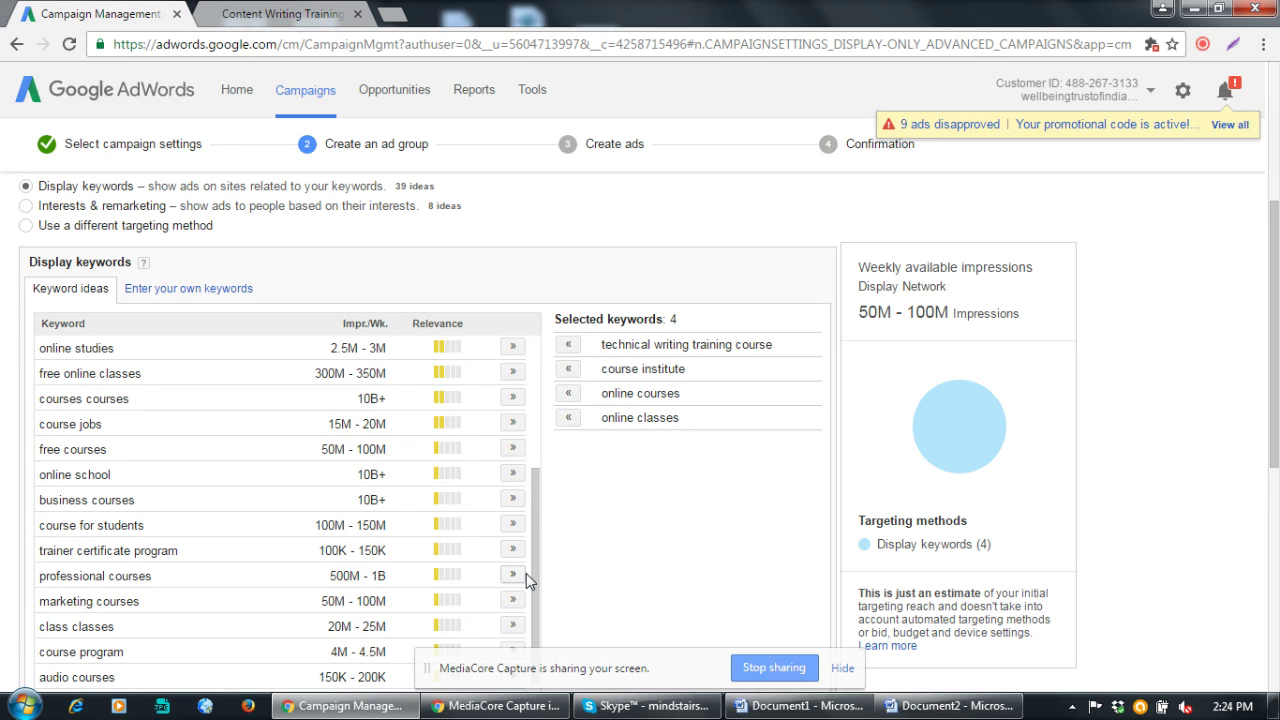
pyautogui.scroll(-1, 526, 573)
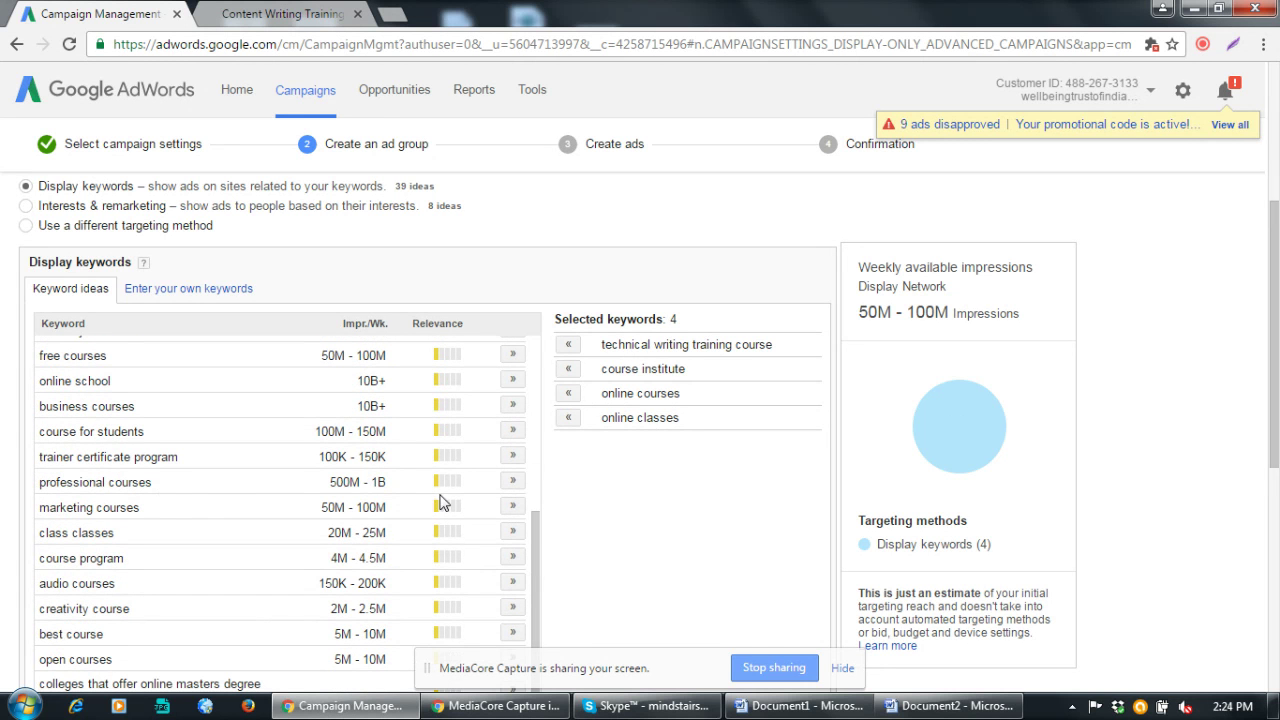
pyautogui.click(512, 482)
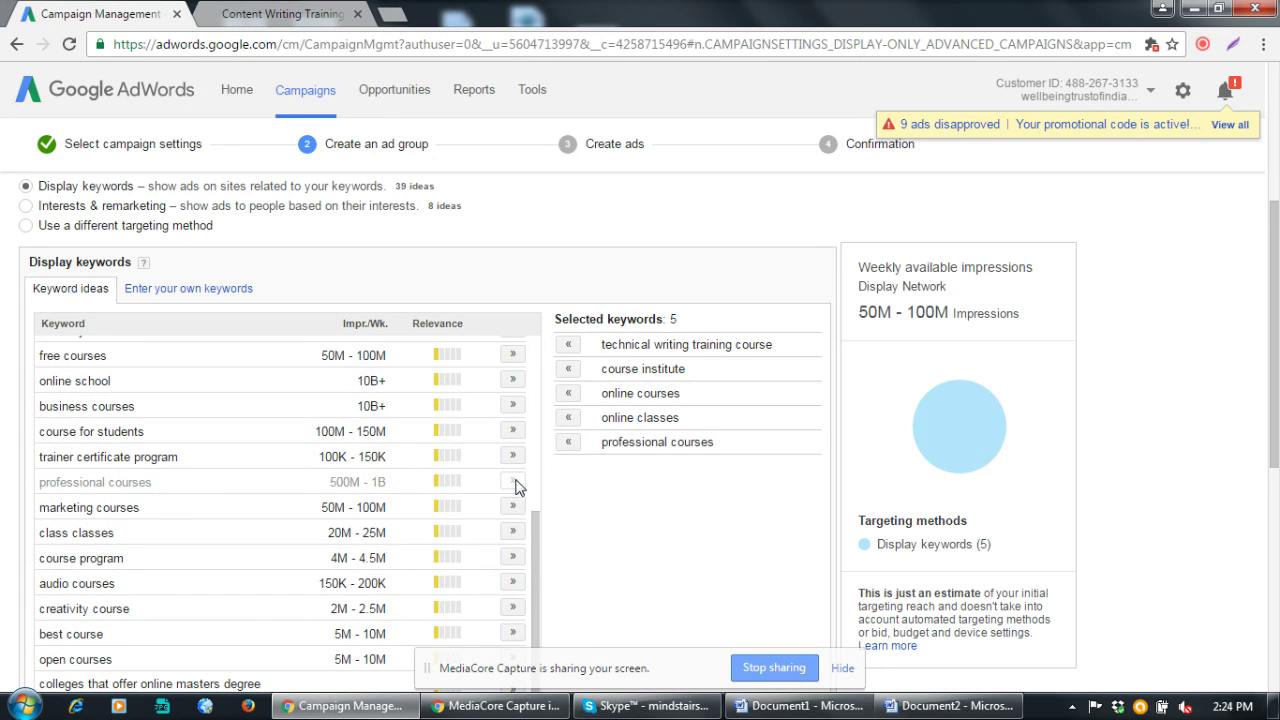
# Add the suggested keywords "best course" and "online training" to the selected keywords
pyautogui.scroll(-1, 490, 562)
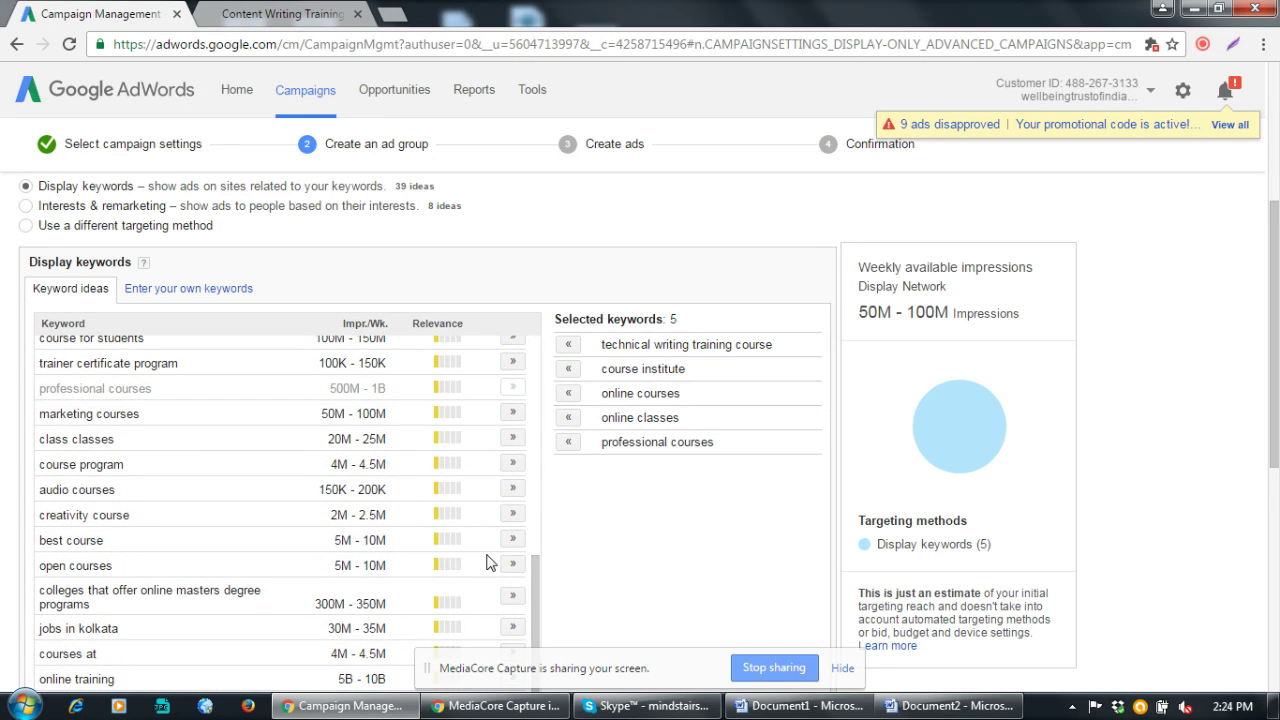
pyautogui.scroll(-1, 490, 562)
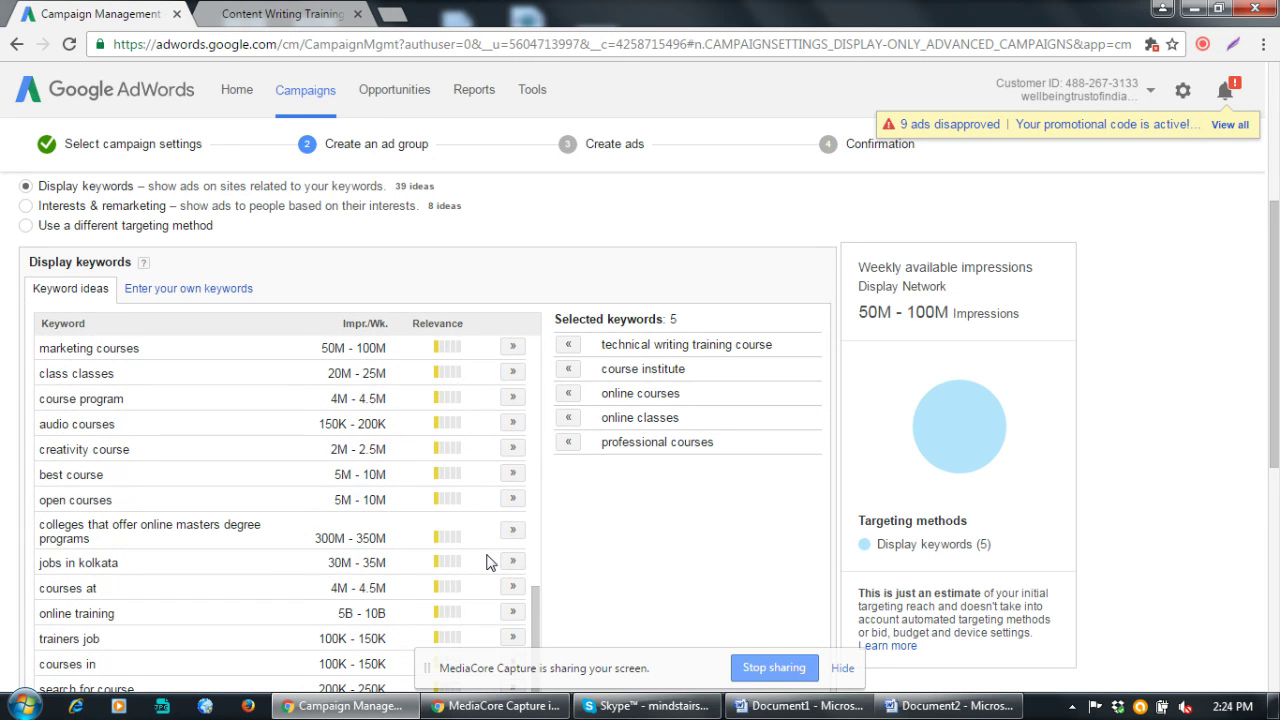
pyautogui.click(512, 473)
pyautogui.scroll(-1, 457, 557)
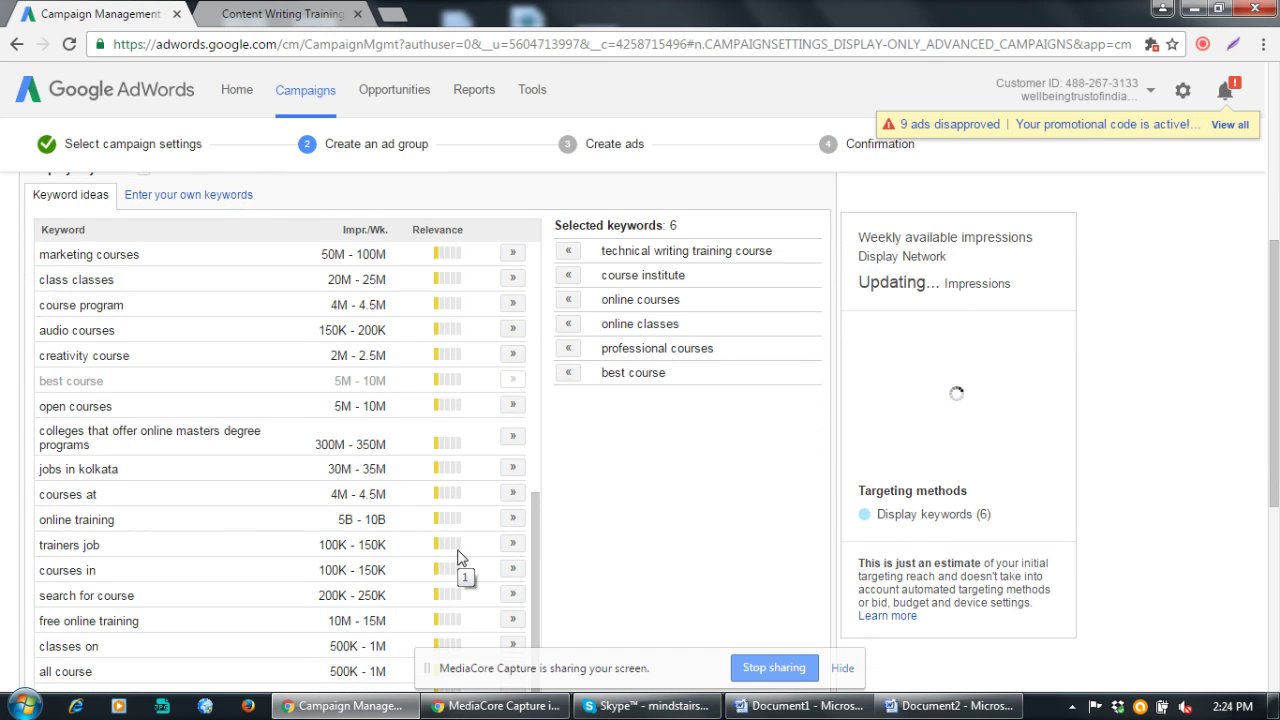
pyautogui.scroll(-1, 440, 530)
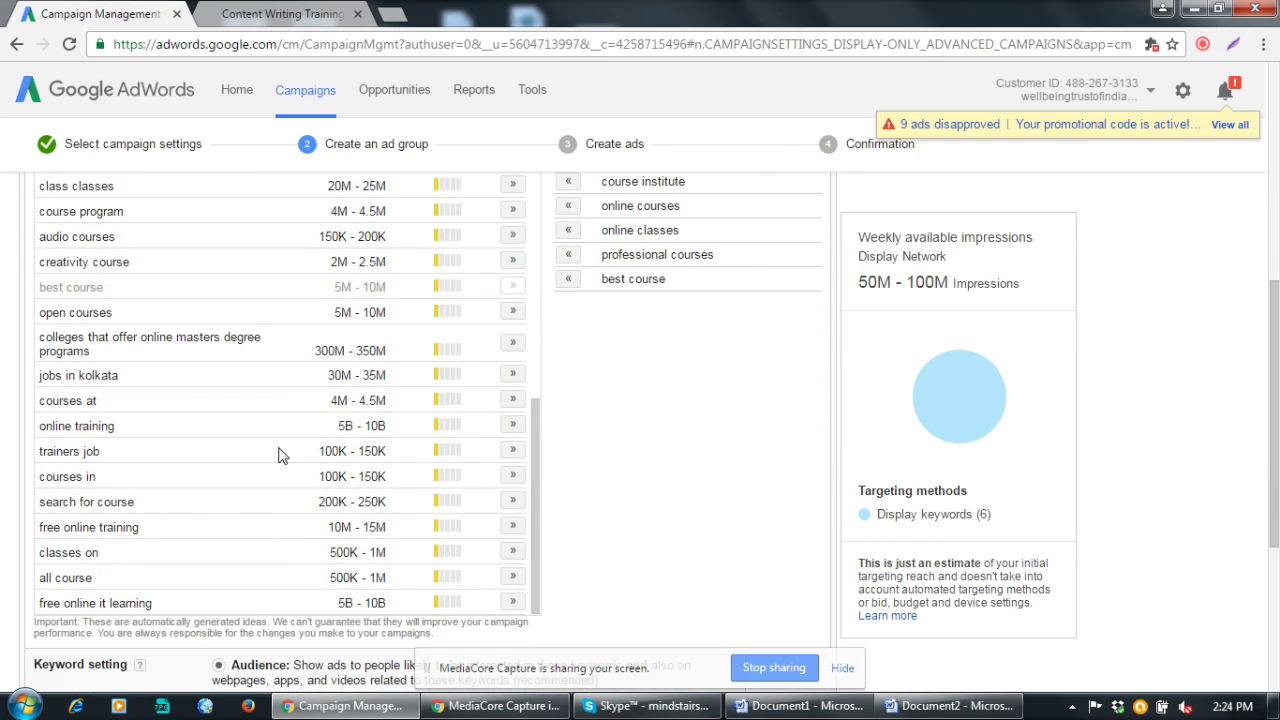
pyautogui.click(505, 427)
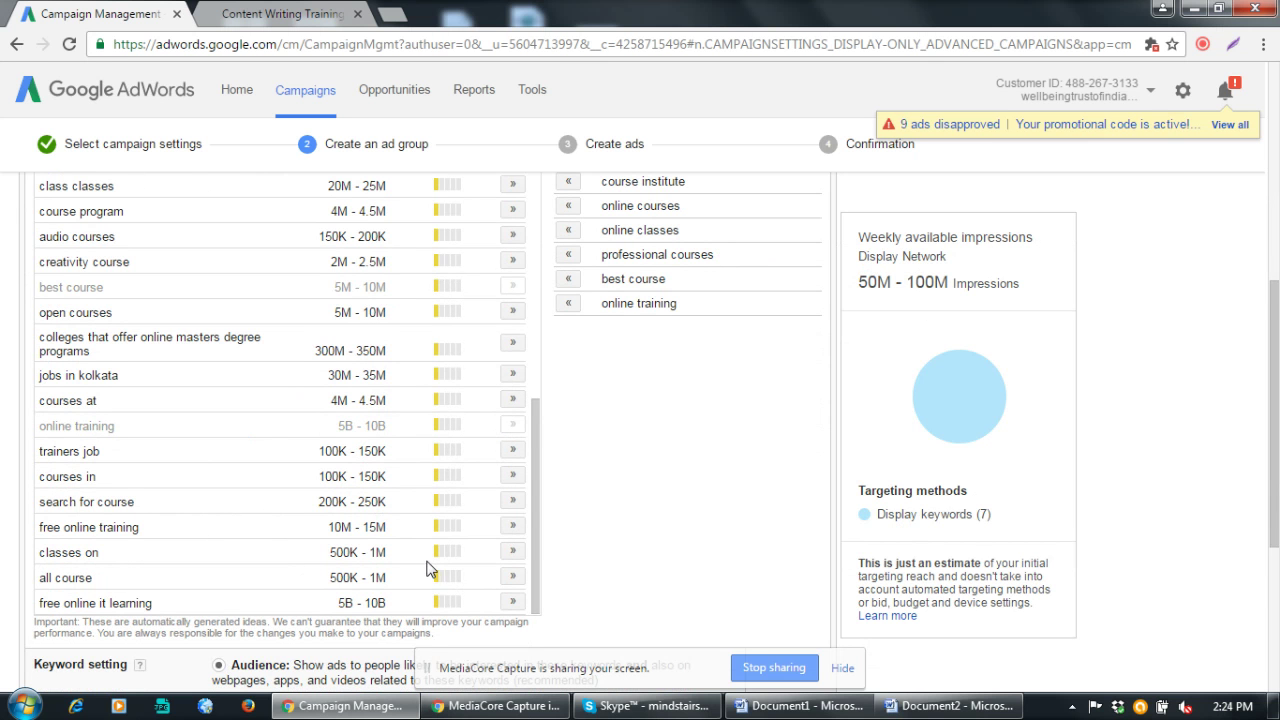
# Enter the custom keywords "content writing", "creative writing" and "technical writing" on separate lines
pyautogui.scroll(-1, 428, 571)
pyautogui.scroll(-2, 571, 528)
pyautogui.scroll(7, 568, 528)
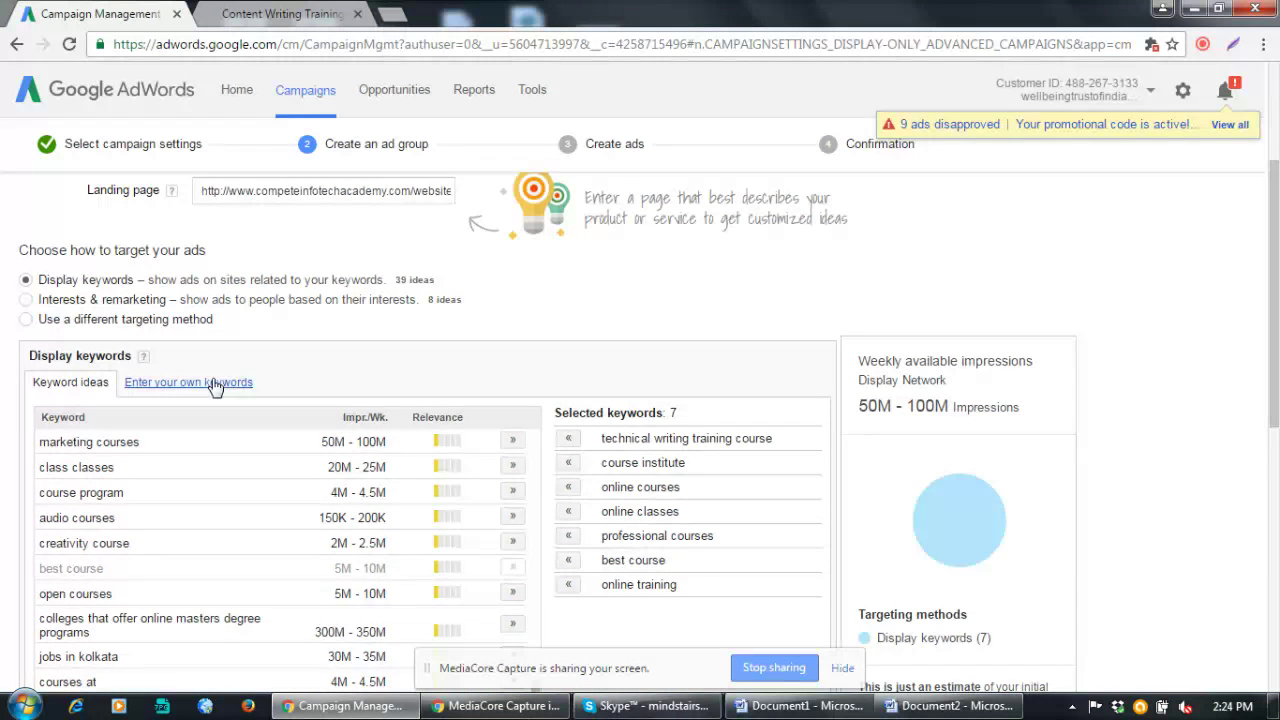
pyautogui.click(212, 382)
pyautogui.click(231, 454)
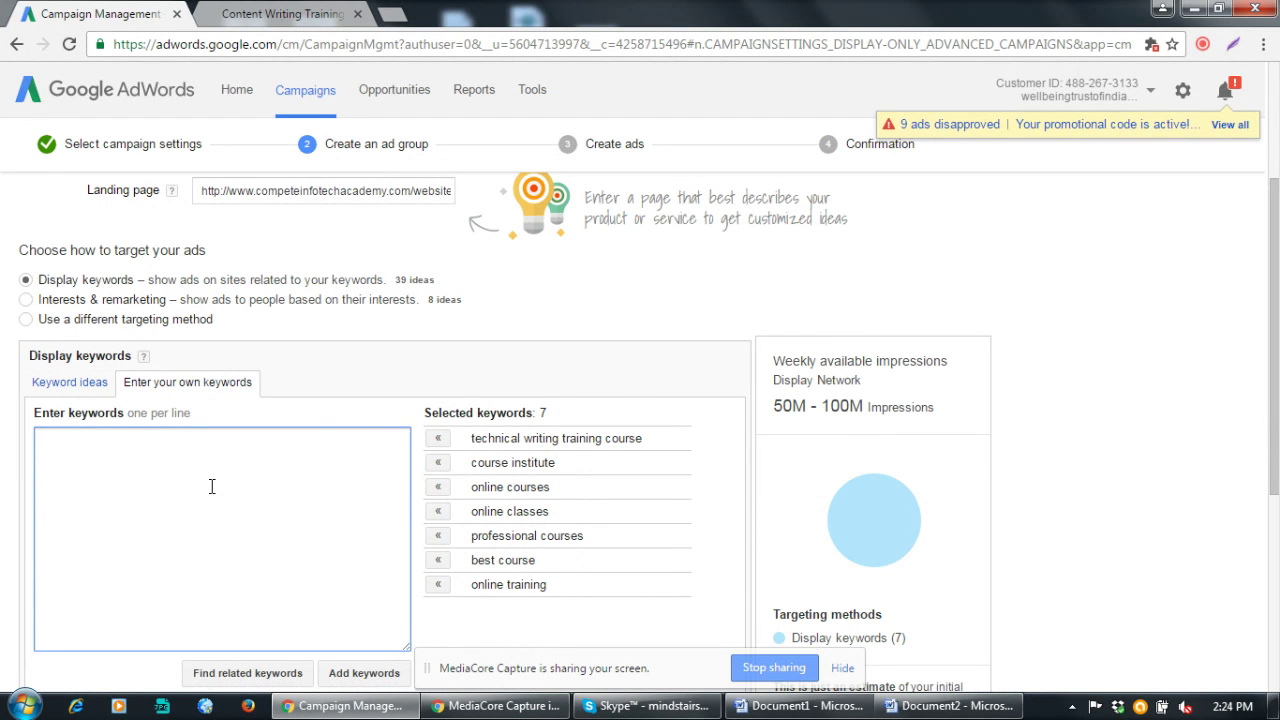
pyautogui.write('content wr')
pyautogui.write('iting')
pyautogui.write('creati')
pyautogui.write('ve writing ')
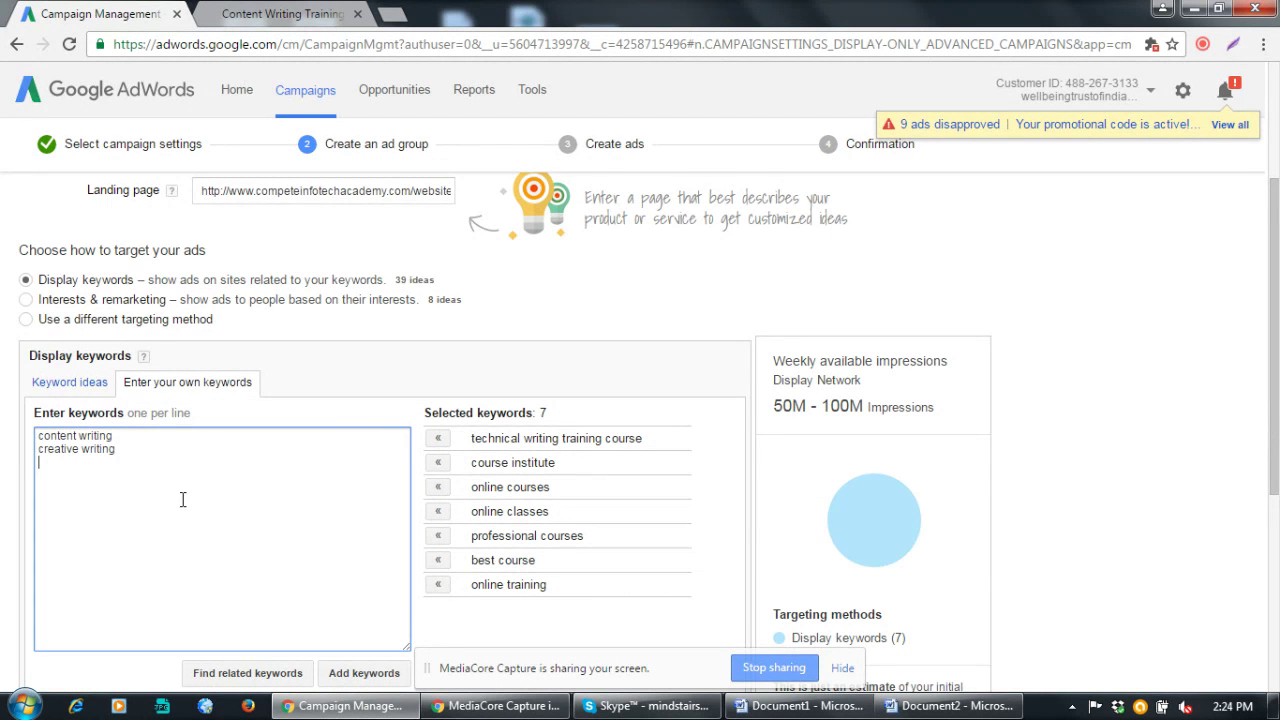
pyautogui.write('technical writing')
# Duplicate the three custom keyword lines three times below the originals
pyautogui.moveTo(172, 485); pyautogui.dragTo(22, 425)
pyautogui.hotkey('ctrl', 'c')
pyautogui.click(155, 472)
pyautogui.hotkey('ctrl', 'v')
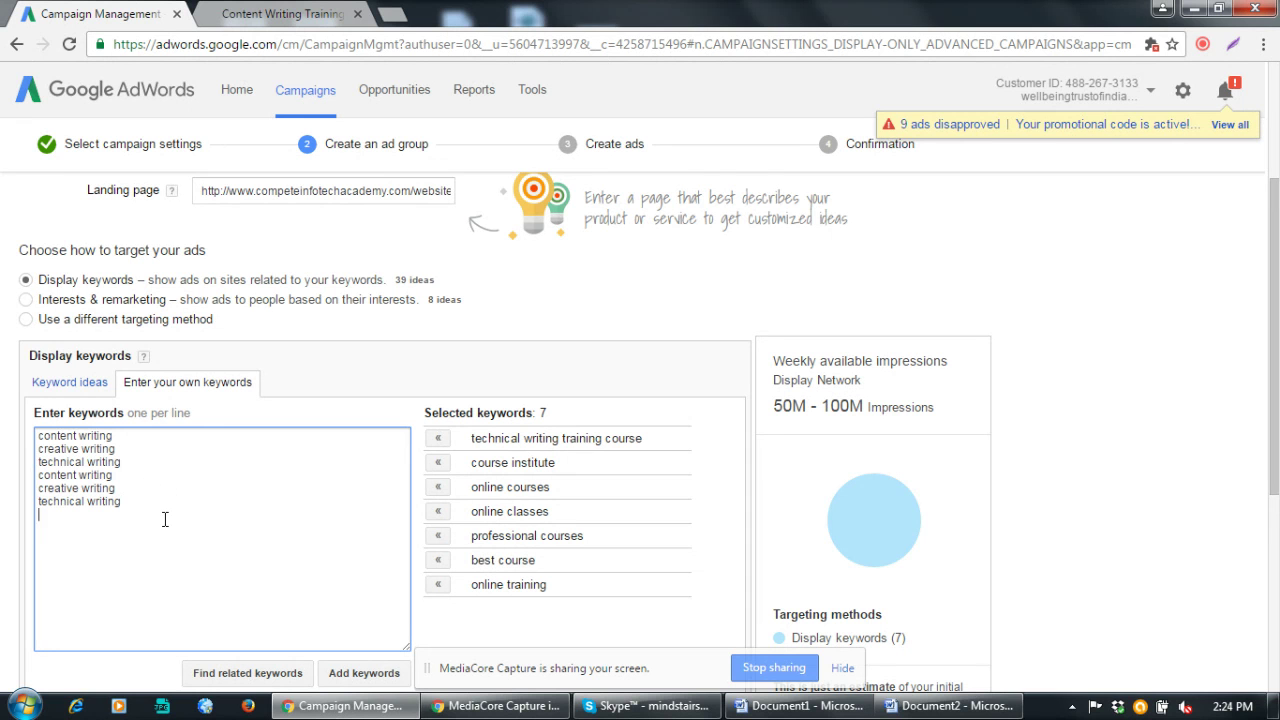
pyautogui.hotkey('ctrl', 'v')
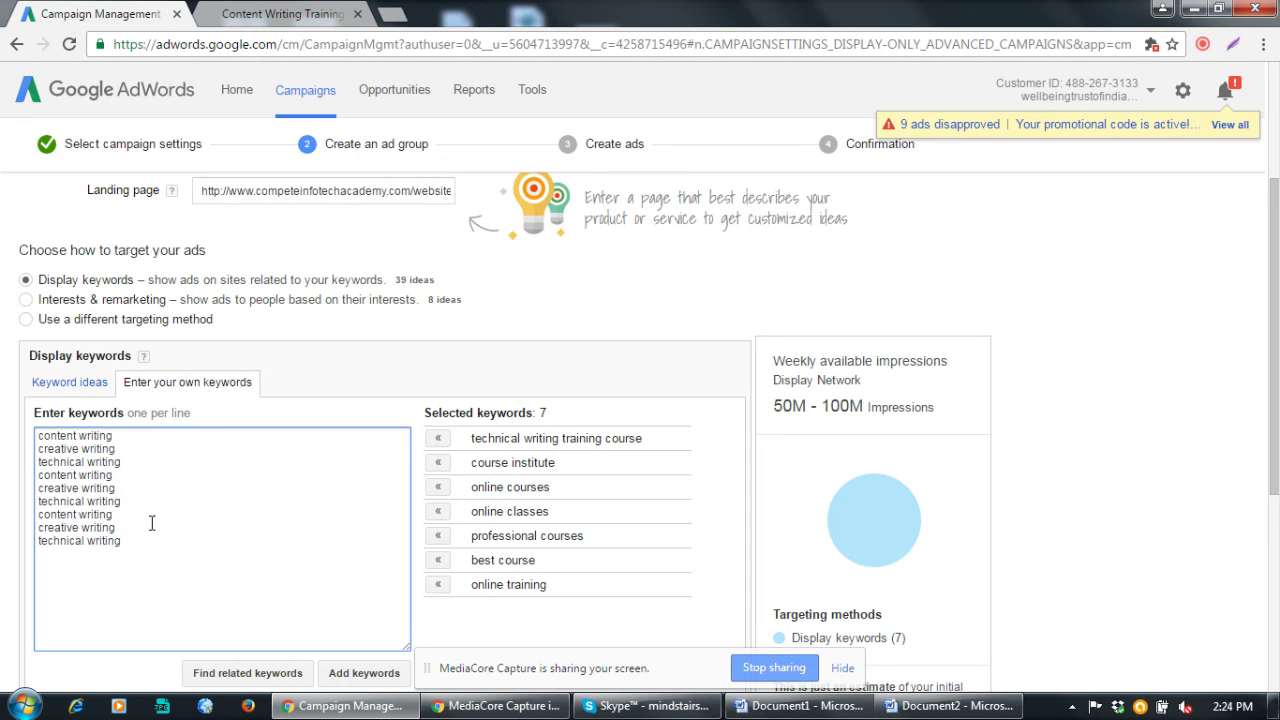
pyautogui.hotkey('ctrl', 'v')
# Insert a blank line after the first and after the second group of three custom keywords
pyautogui.click(131, 462)
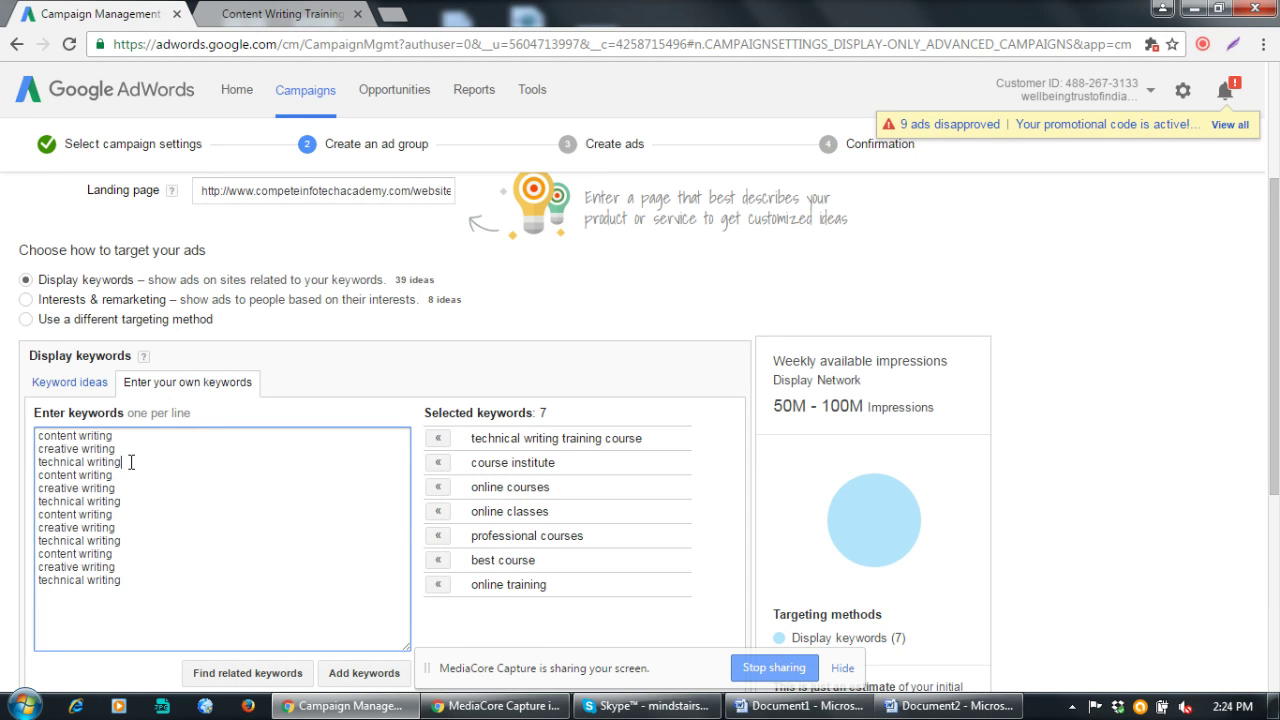
pyautogui.press('Return')
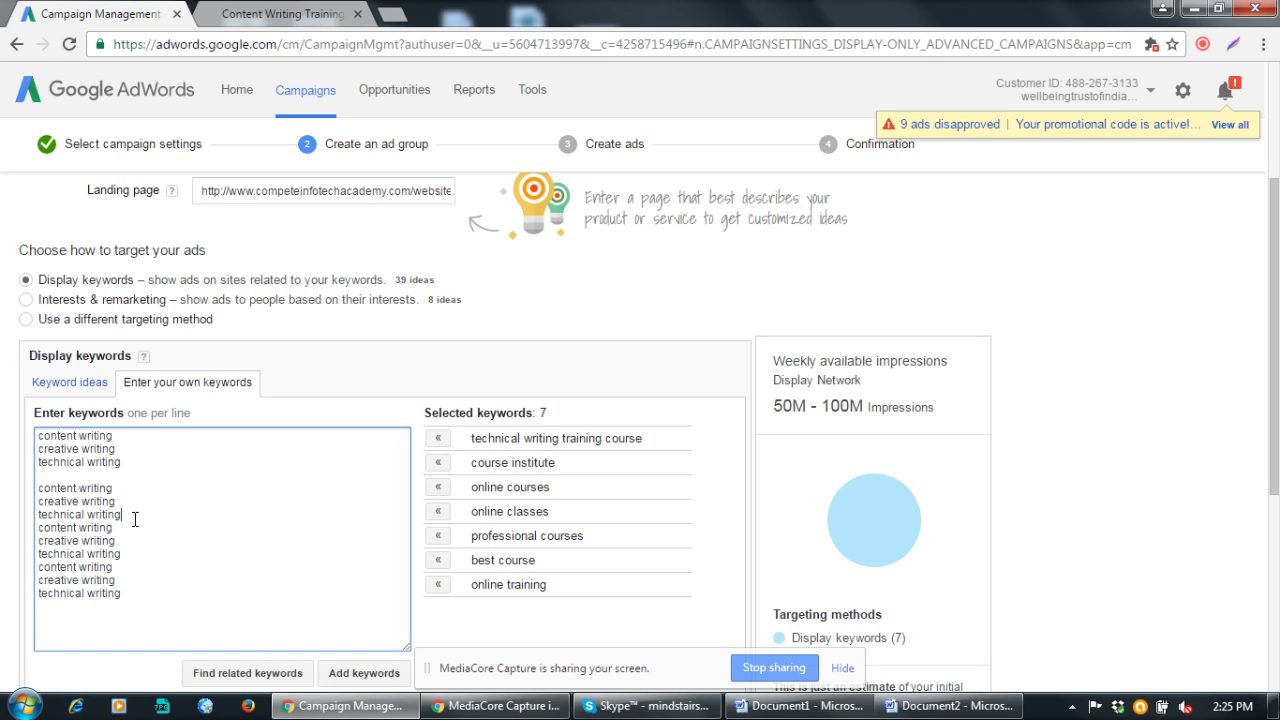
pyautogui.click(134, 516)
pyautogui.press('Return')
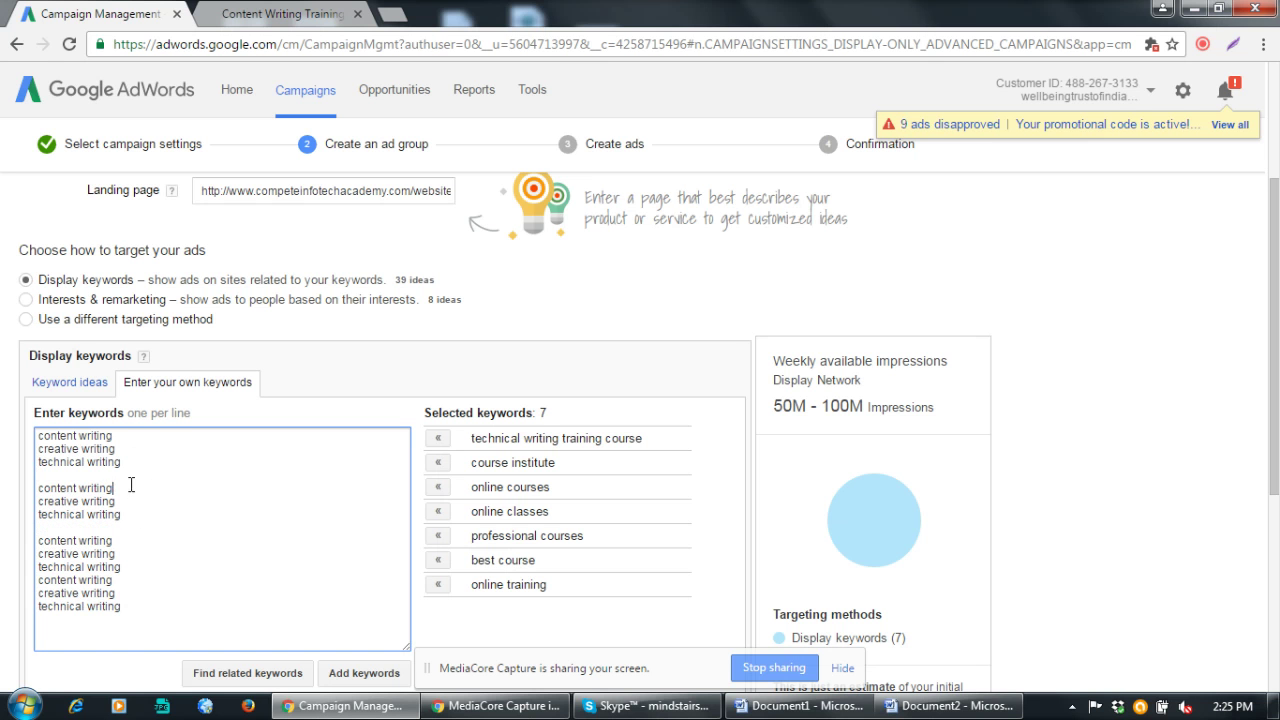
# Append "course" to each of the three keywords in the second group
pyautogui.click(110, 489)
pyautogui.write('Course')
pyautogui.moveTo(125, 489)
pyautogui.mouseDown()
pyautogui.moveTo(145, 490)
pyautogui.moveTo(127, 493)
pyautogui.mouseUp()
pyautogui.write('c')
pyautogui.click(154, 497)
pyautogui.click(128, 501)
pyautogui.write('course')
pyautogui.click(124, 514)
pyautogui.write('course')
# Append "Training" to each of the three keywords in the third group
pyautogui.click(118, 545)
pyautogui.write('writing Training')
pyautogui.moveTo(115, 541); pyautogui.dragTo(165, 541)
pyautogui.hotkey('ctrl', 'c')
pyautogui.click(137, 558)
pyautogui.hotkey('ctrl', 'v')
pyautogui.hotkey('ctrl', 'v')
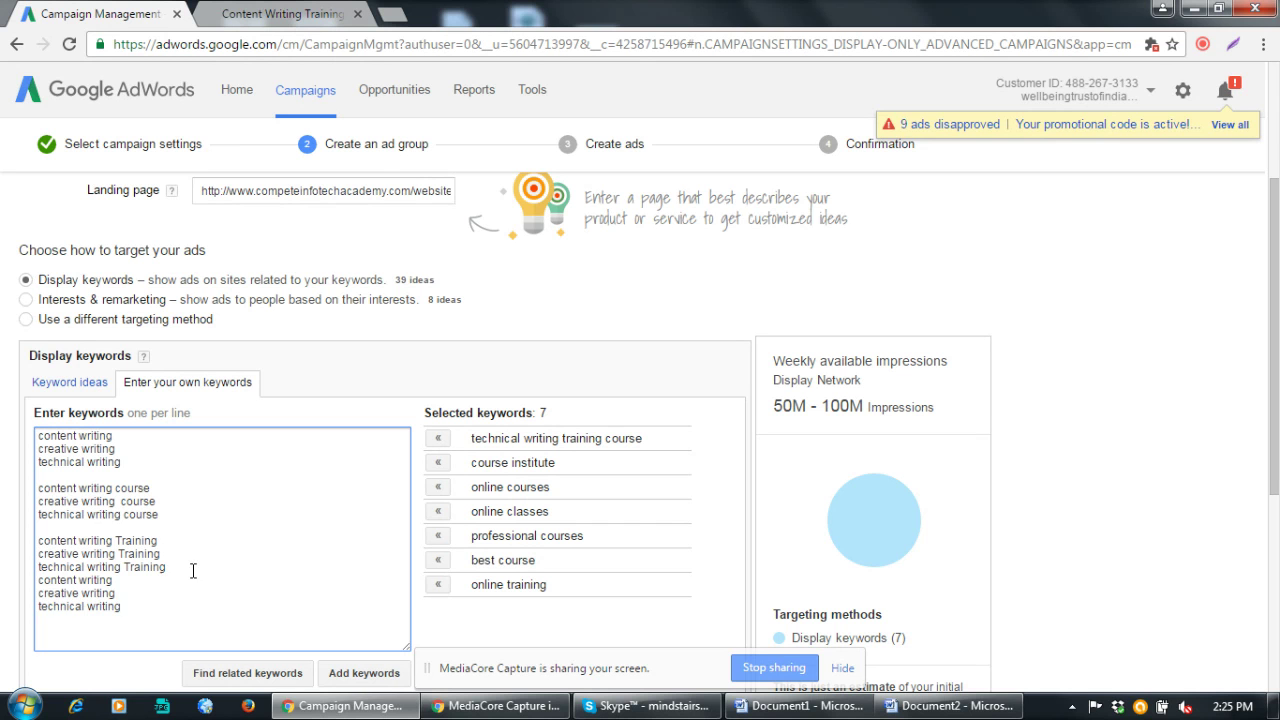
# Separate the fourth keyword group with a blank line and append "Training institute" to each of its three keywords
pyautogui.press('Return')
pyautogui.click(152, 592)
pyautogui.hotkey('ctrl', 'v')
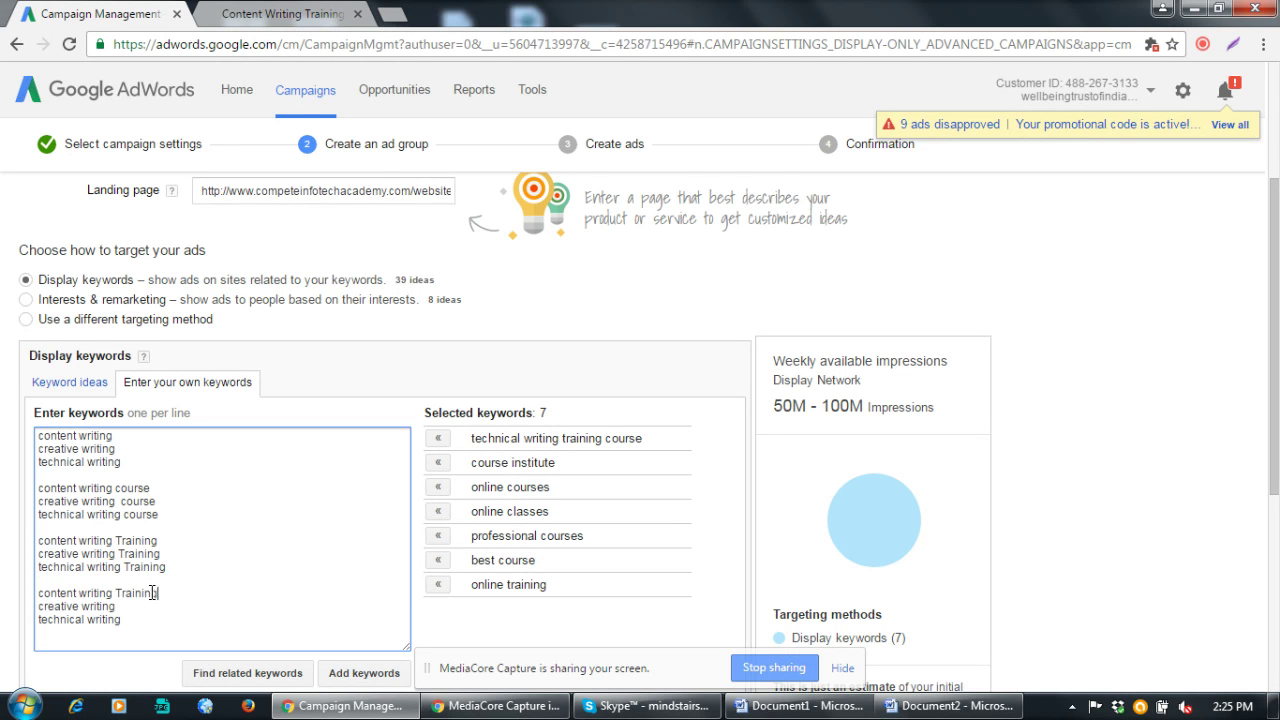
pyautogui.write('institute')
pyautogui.moveTo(116, 592); pyautogui.dragTo(207, 590)
pyautogui.click(121, 593)
pyautogui.moveTo(121, 593); pyautogui.dragTo(224, 592)
pyautogui.hotkey('ctrl', 'c')
pyautogui.click(175, 605)
pyautogui.hotkey('ctrl', 'v')
pyautogui.click(168, 623)
pyautogui.hotkey('ctrl', 'v')
# Add all the custom keywords to the selected keywords and review the list
pyautogui.scroll(-2, 361, 605)
pyautogui.click(362, 488)
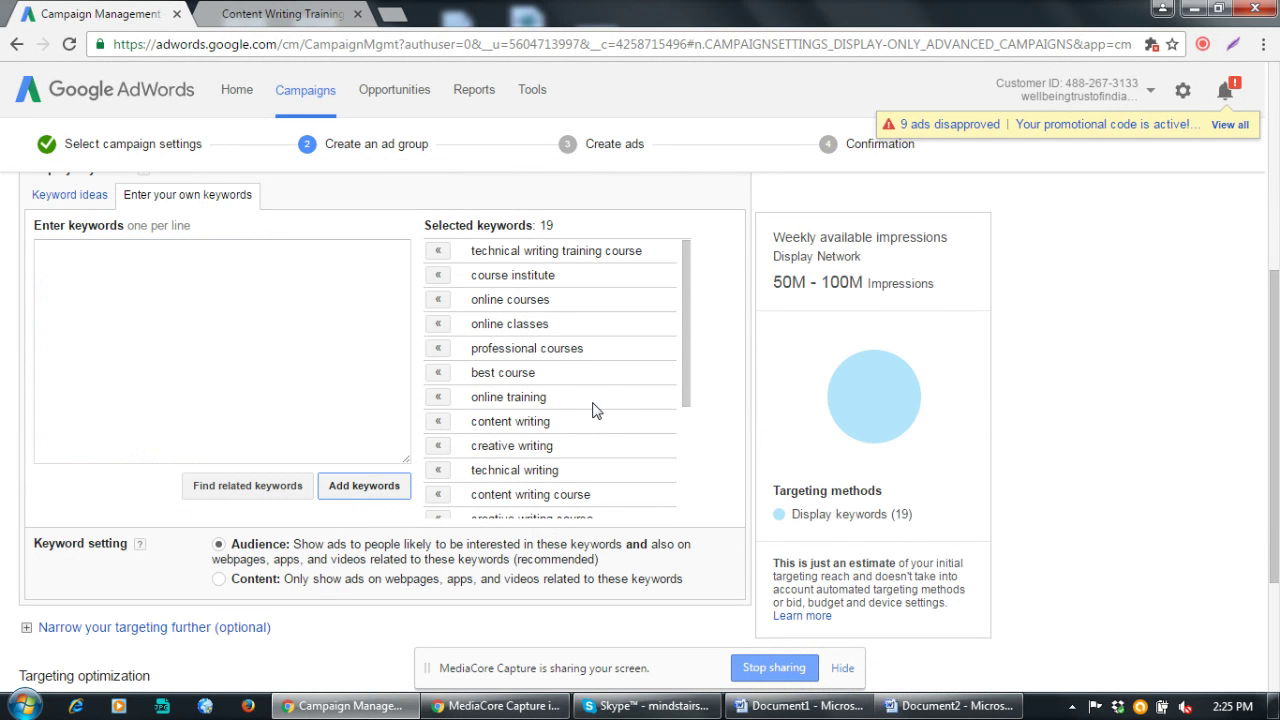
pyautogui.scroll(2, 593, 410)
pyautogui.scroll(-4, 597, 432)
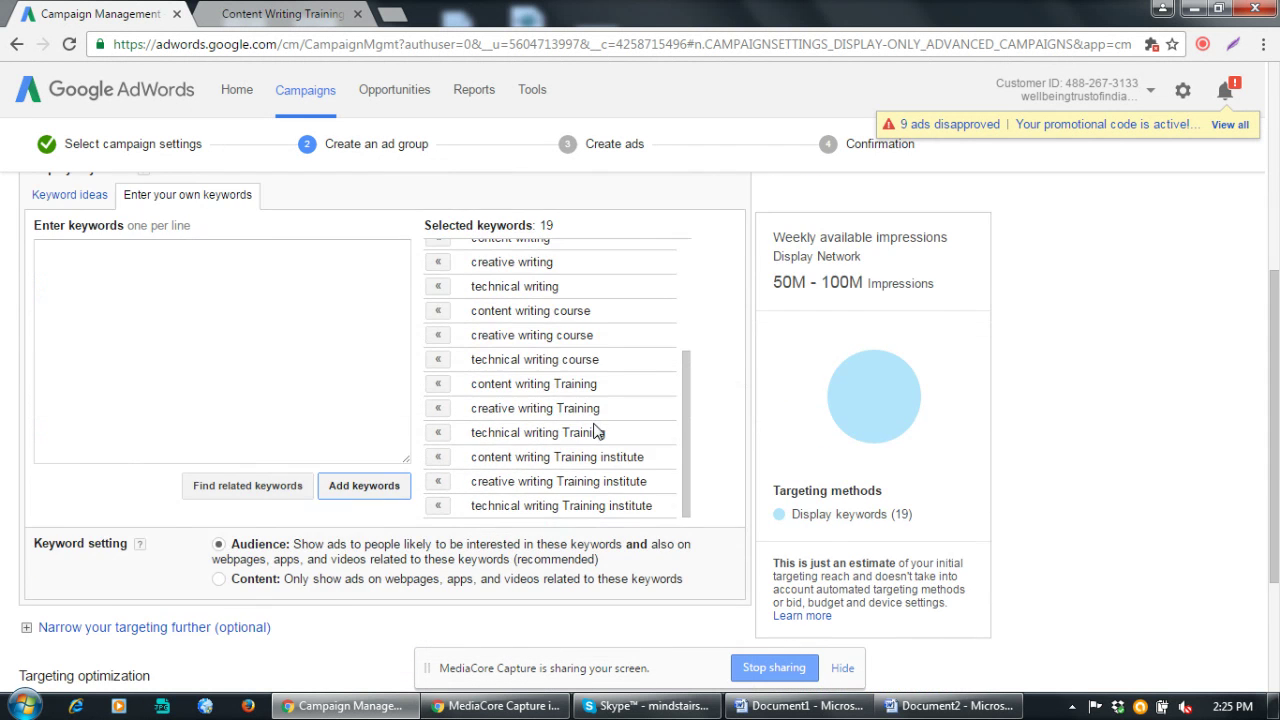
# Switch the keyword setting to Content and back to the recommended Audience option
pyautogui.scroll(-2, 422, 560)
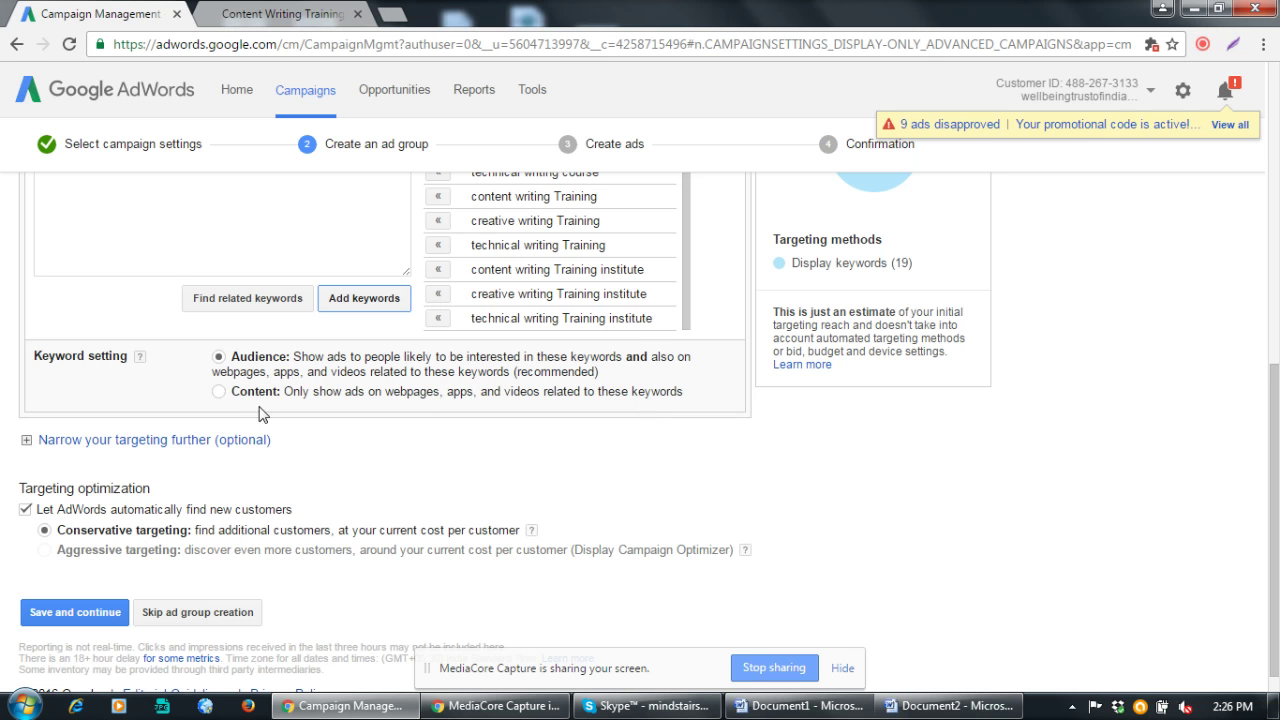
pyautogui.click(219, 391)
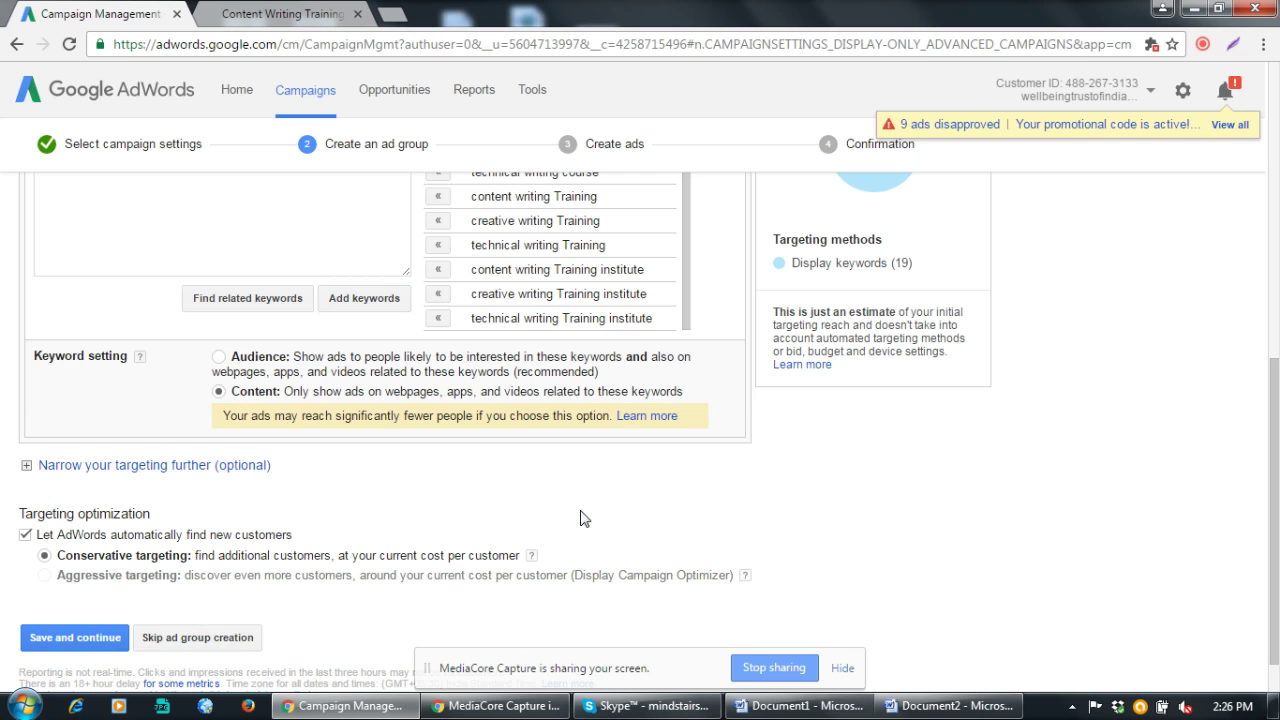
pyautogui.scroll(1, 500, 476)
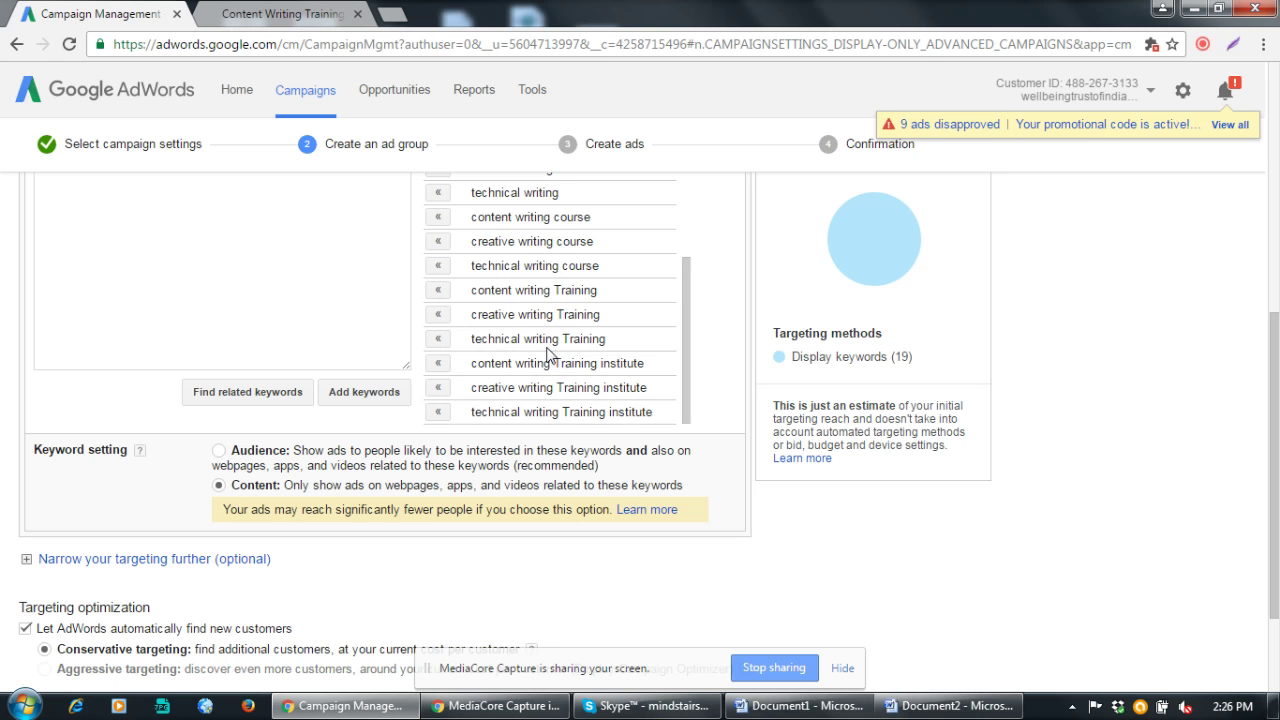
pyautogui.moveTo(518, 466); pyautogui.dragTo(614, 466)
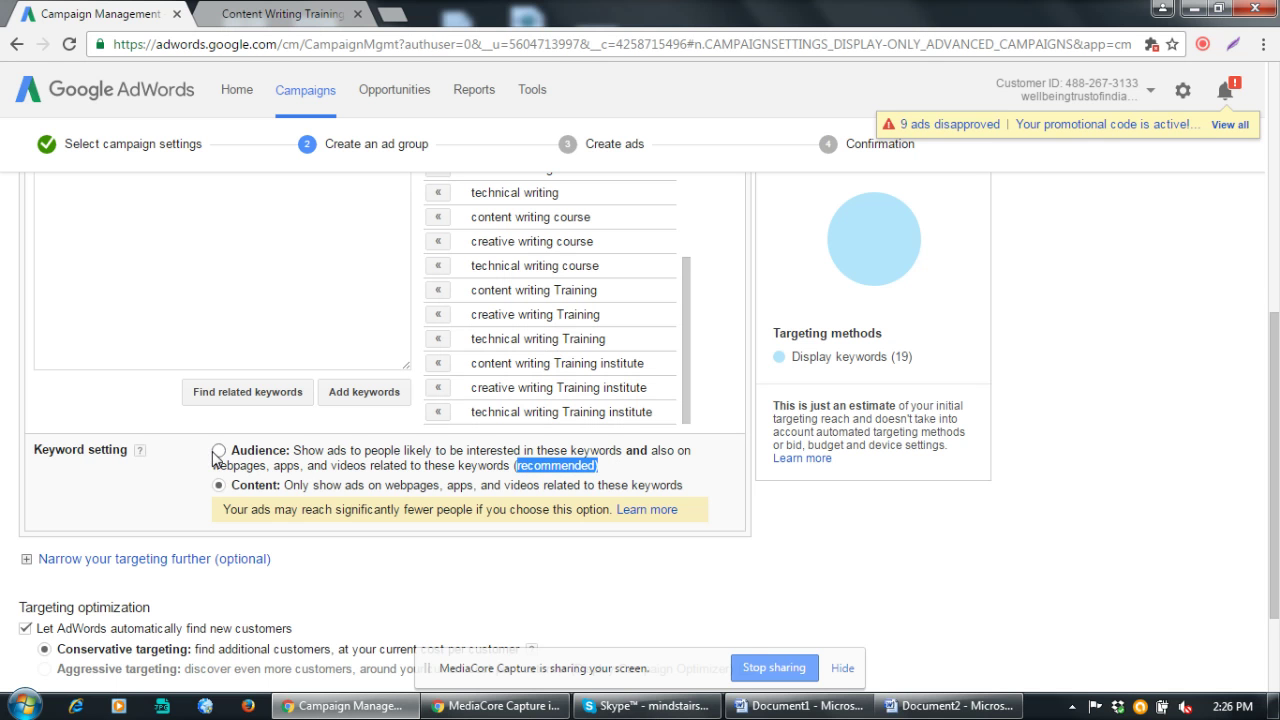
pyautogui.click(416, 464)
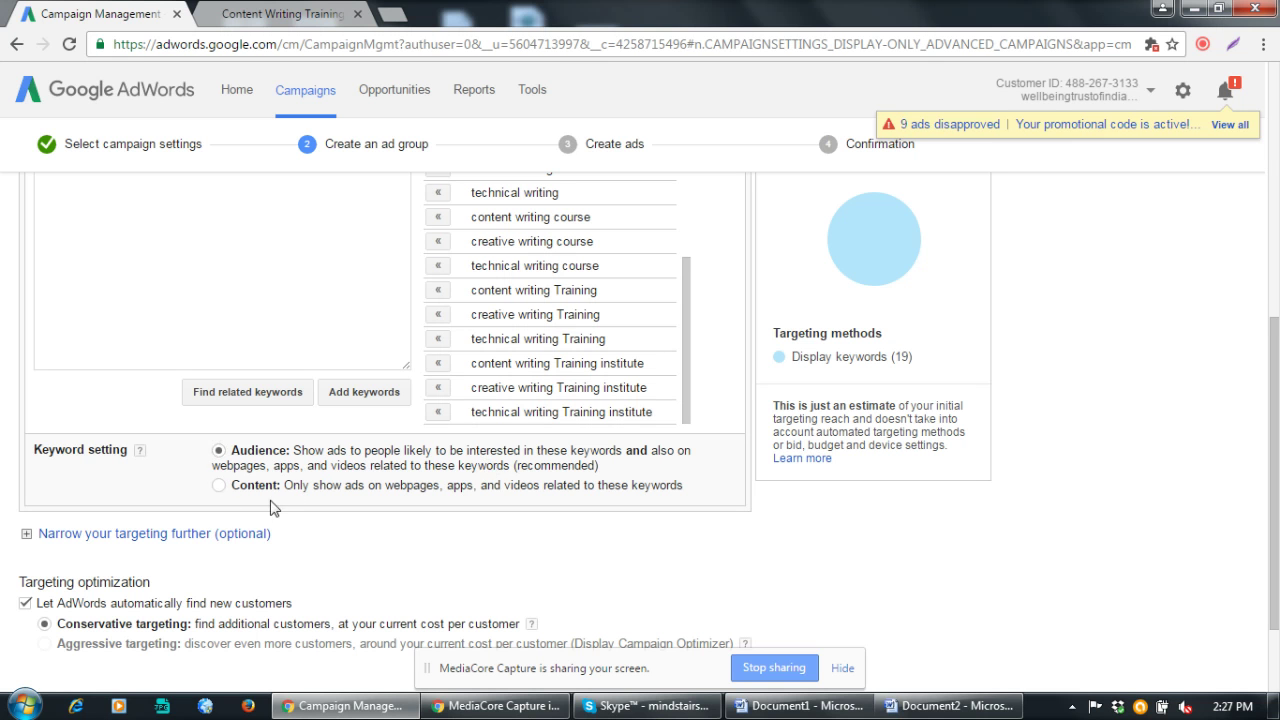
# Set the keyword setting to Content and review the list of selected keywords
pyautogui.click(219, 486)
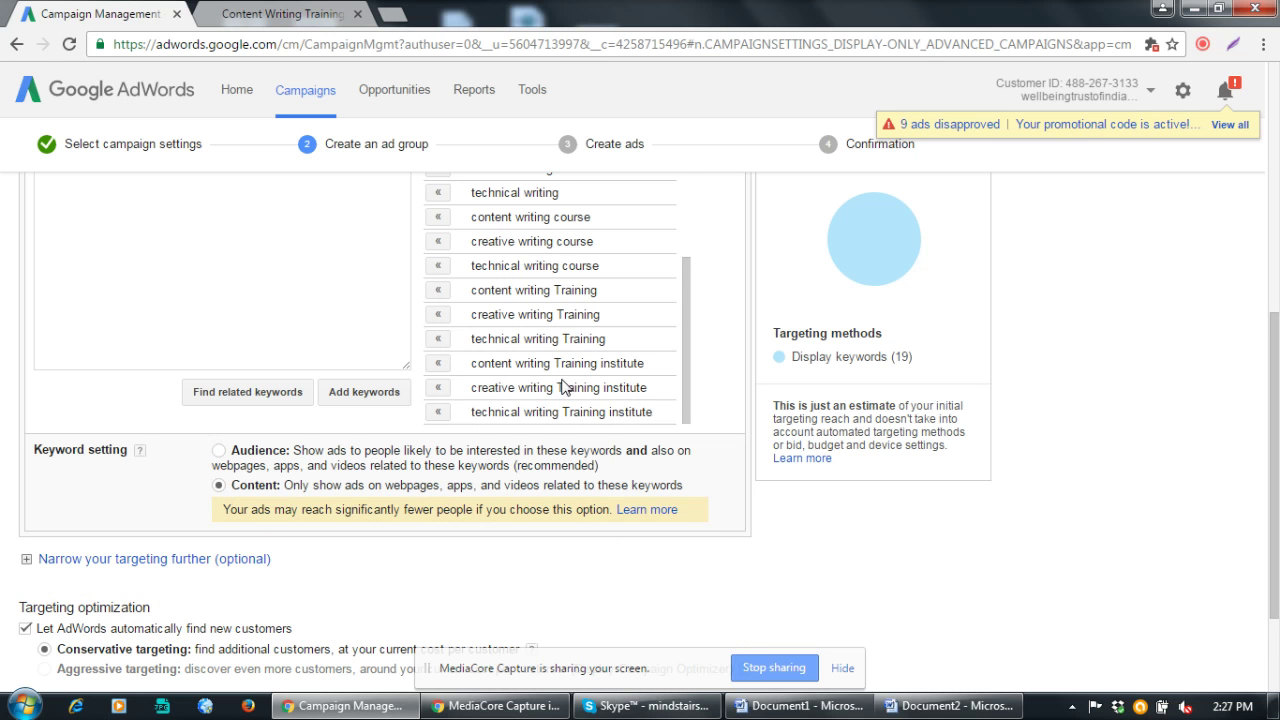
pyautogui.scroll(2, 649, 385)
pyautogui.scroll(1, 649, 385)
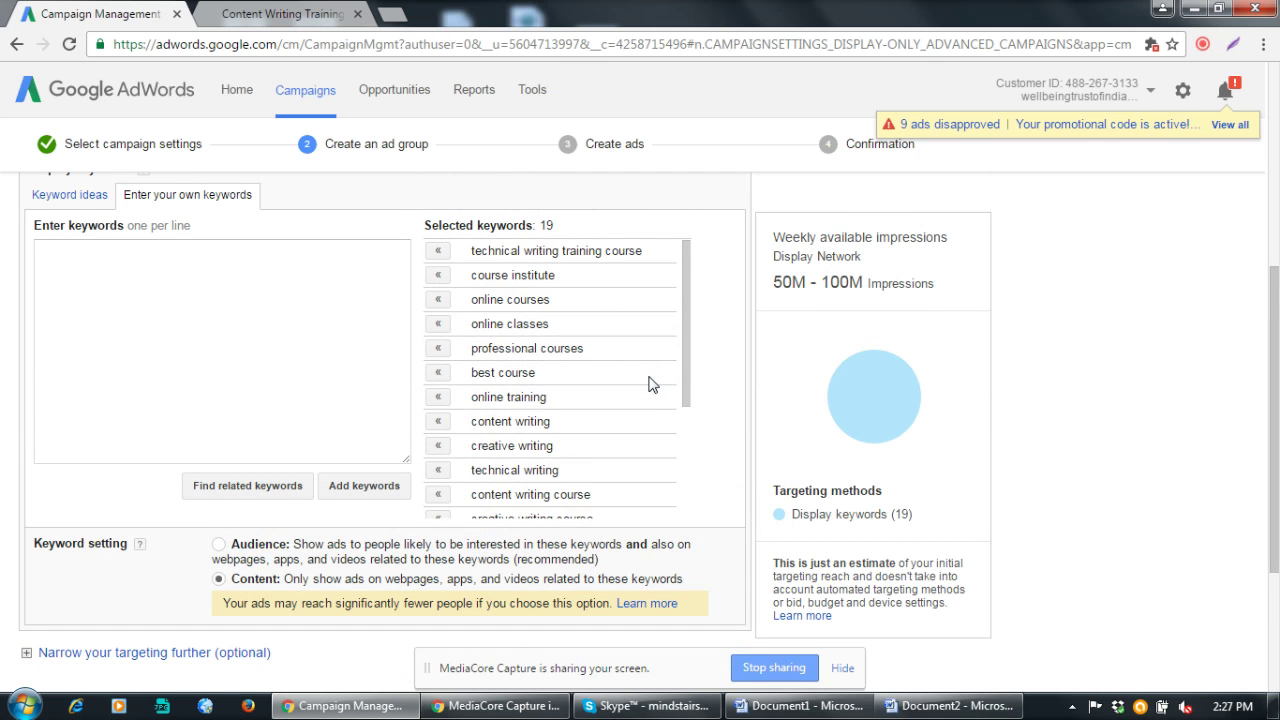
pyautogui.scroll(-2, 649, 385)
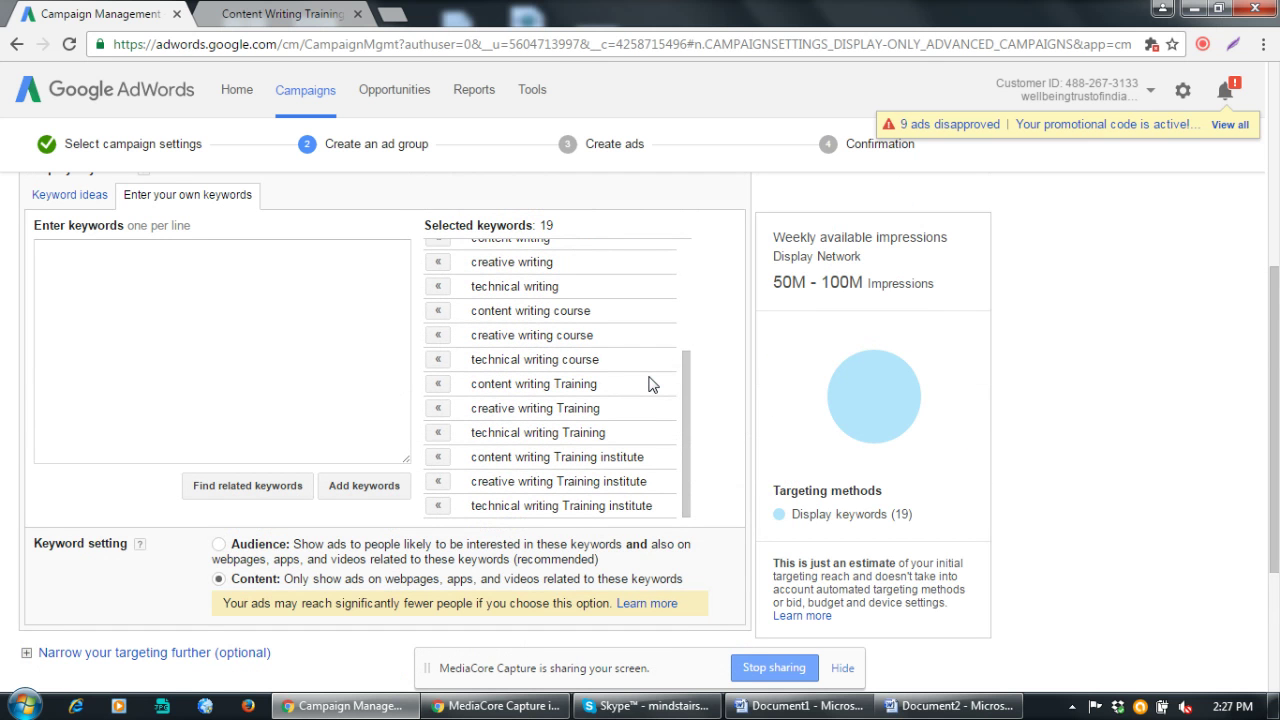
pyautogui.scroll(-3, 650, 385)
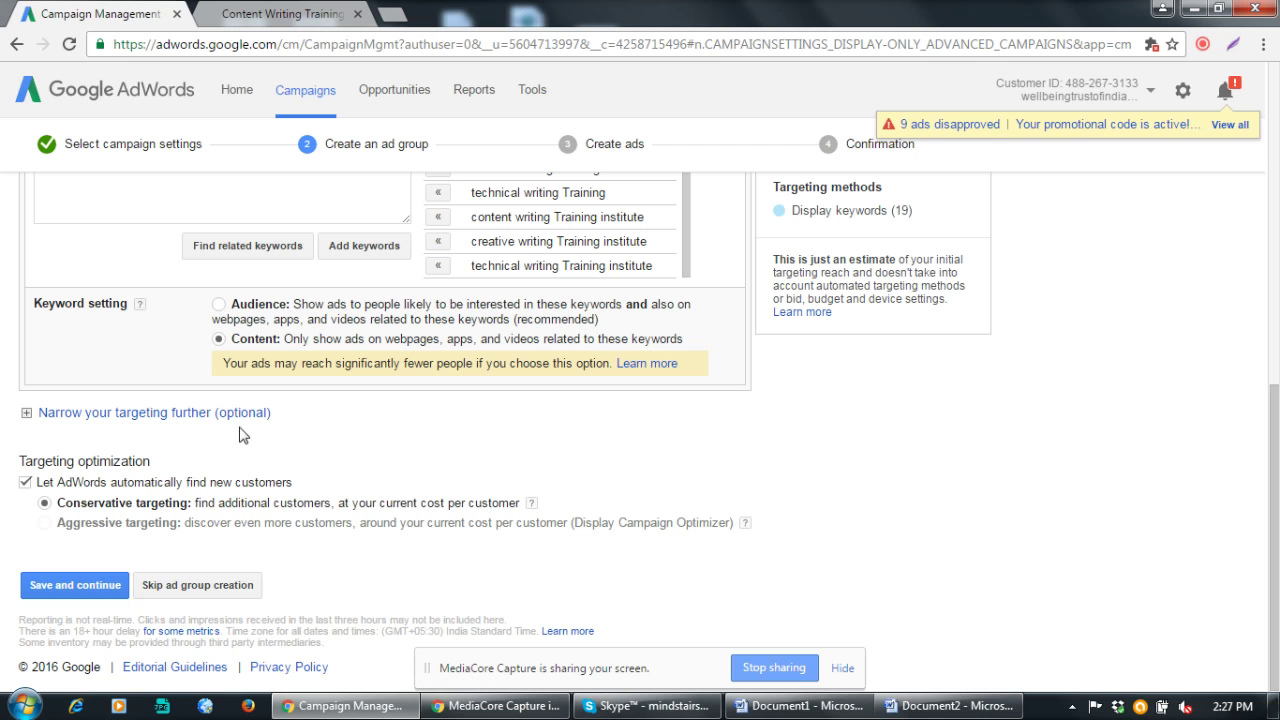
# Narrow the ad group's targeting further by Interests & remarketing, using the In-market audiences category
pyautogui.click(158, 420)
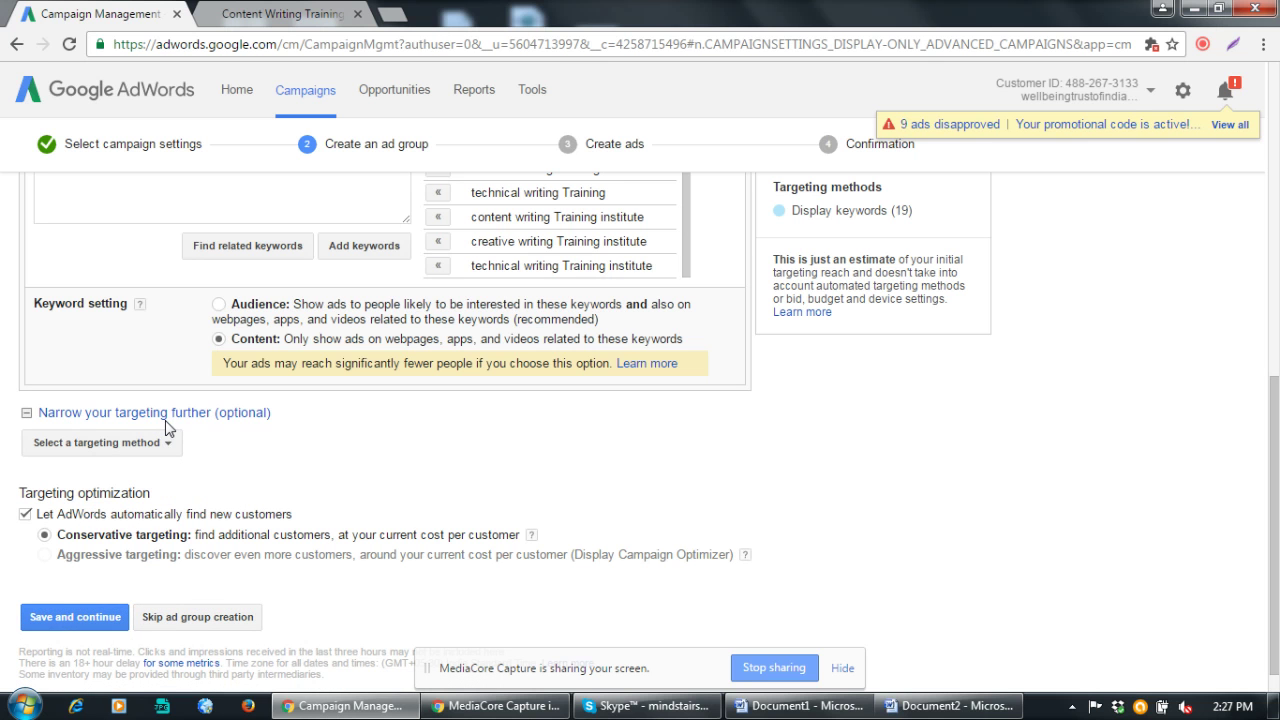
pyautogui.click(157, 447)
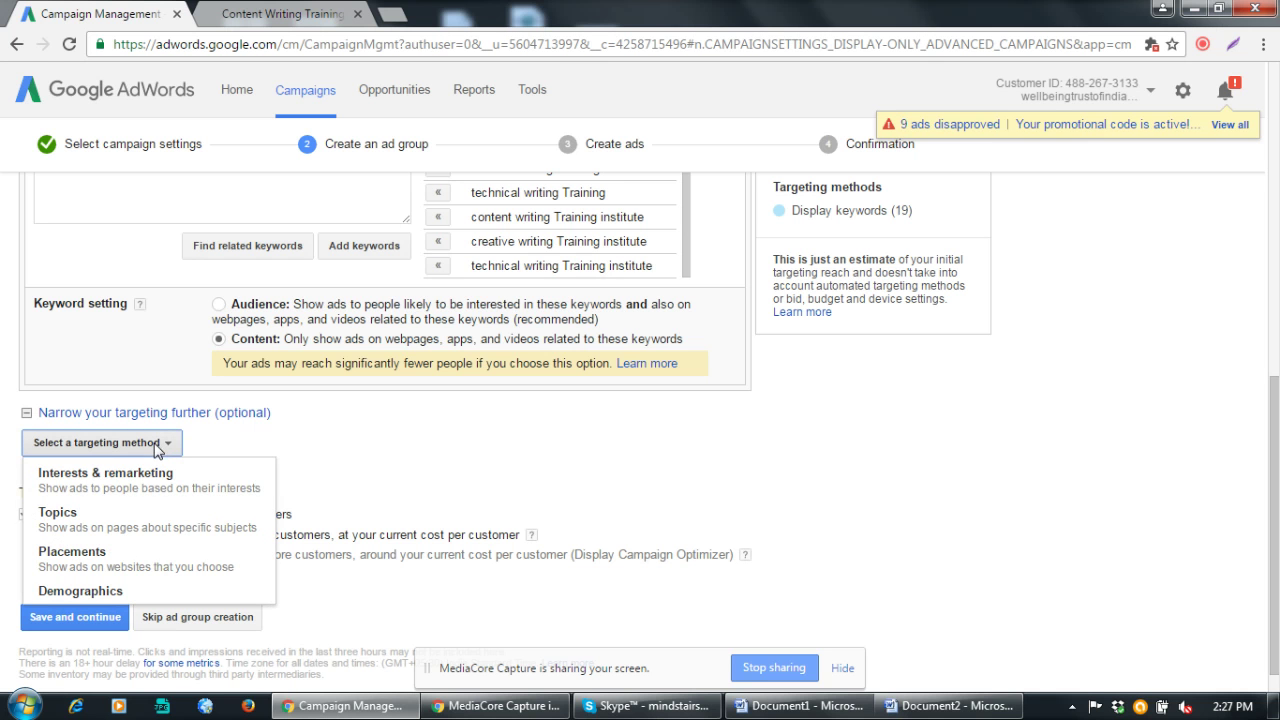
pyautogui.click(147, 492)
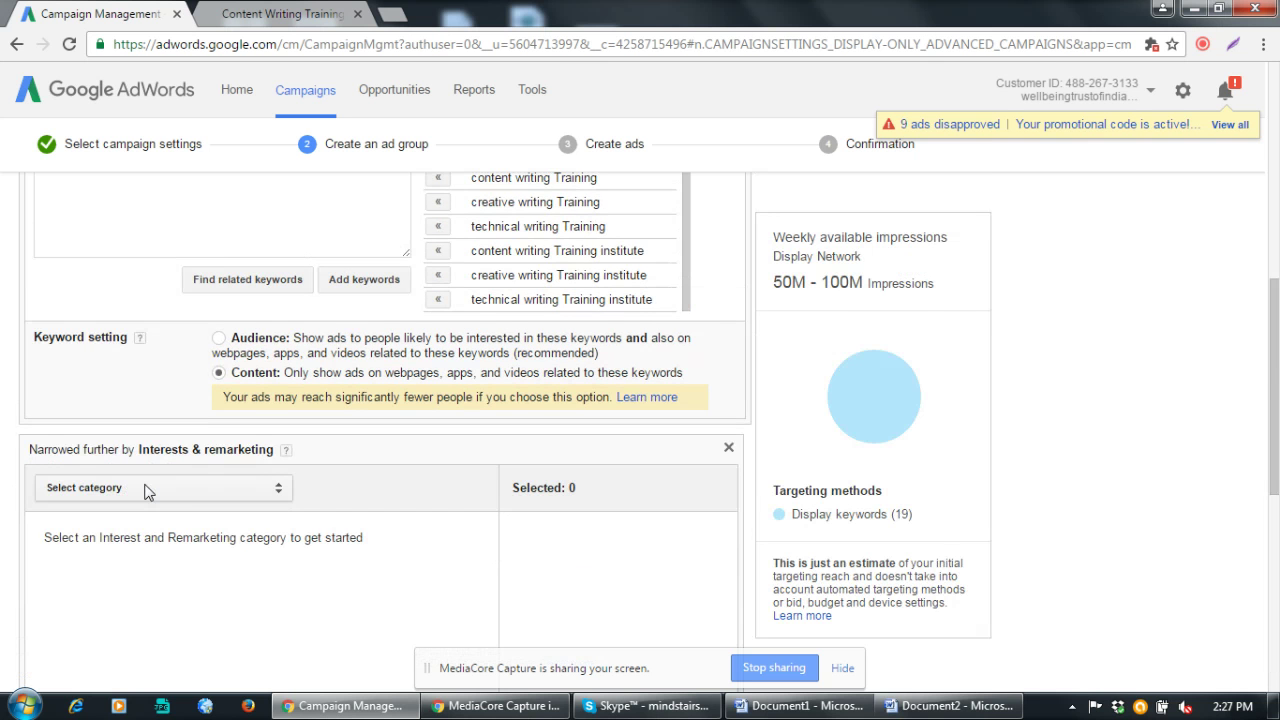
pyautogui.scroll(-1, 620, 450)
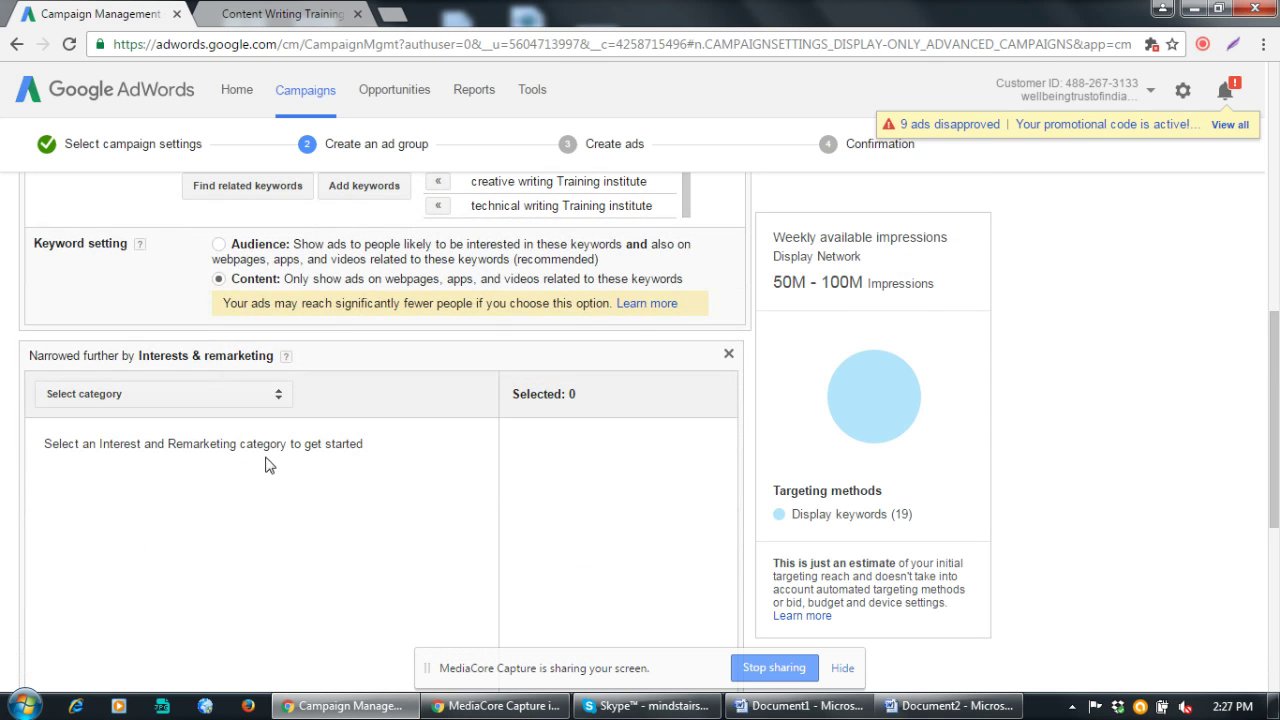
pyautogui.click(247, 400)
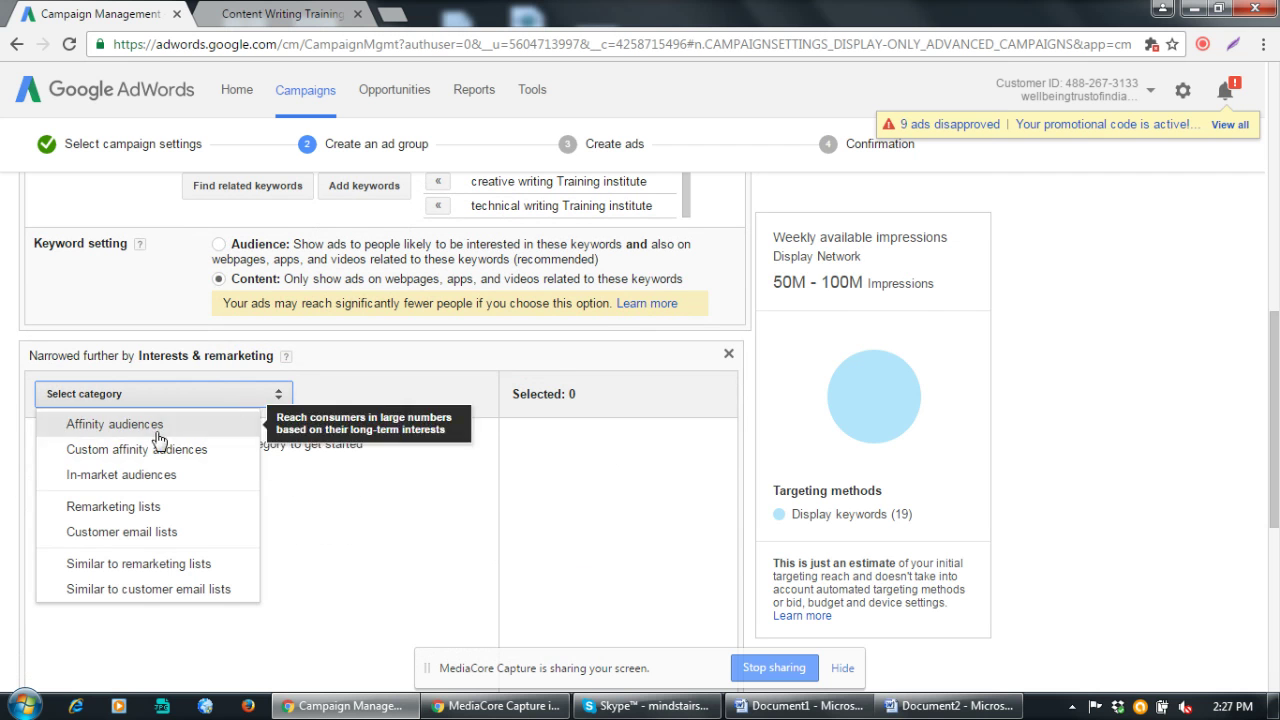
pyautogui.click(144, 484)
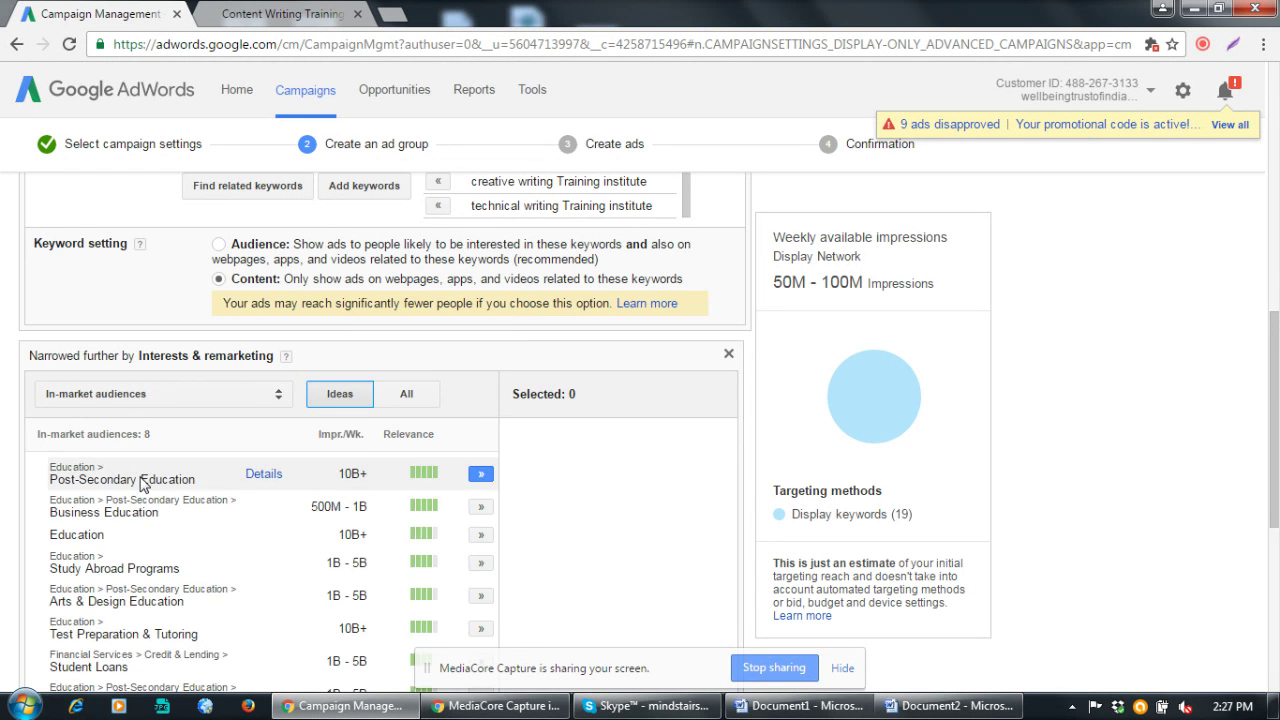
# Add all eight suggested in-market audiences, from Post-Secondary Education through Student Loans and Technology Education, to the selection
pyautogui.scroll(-2, 141, 484)
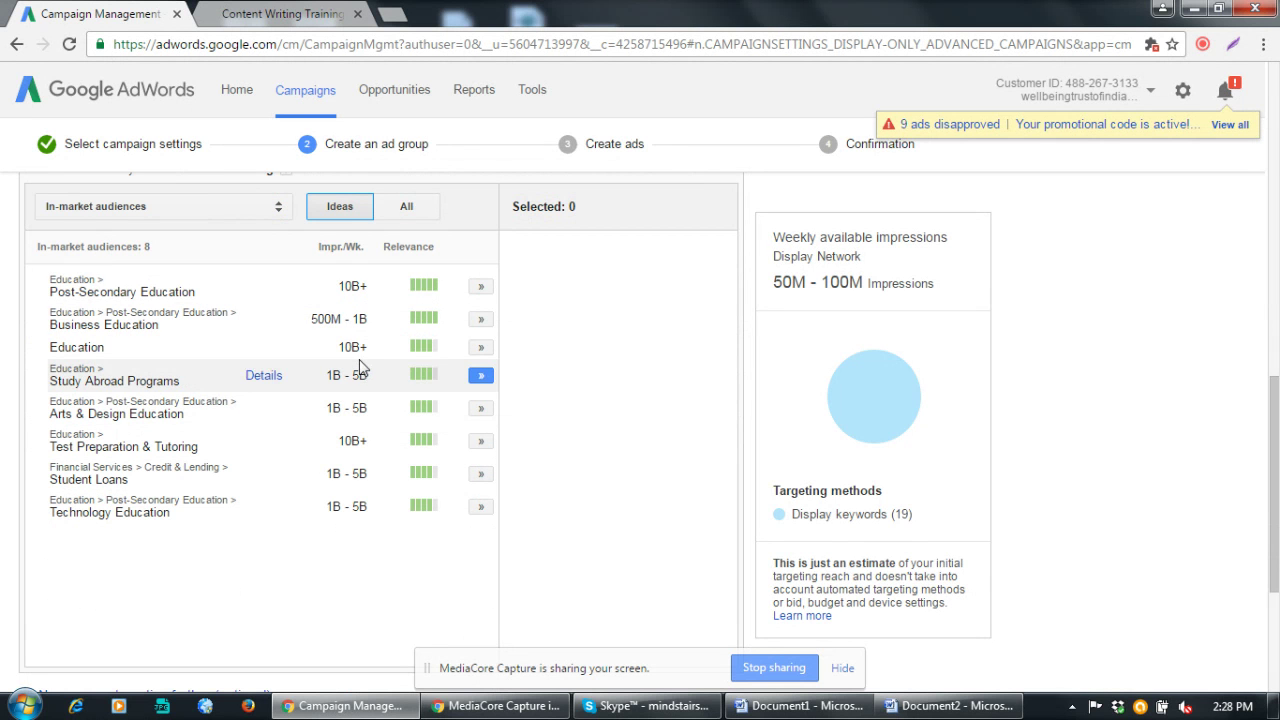
pyautogui.click(480, 286)
pyautogui.click(480, 318)
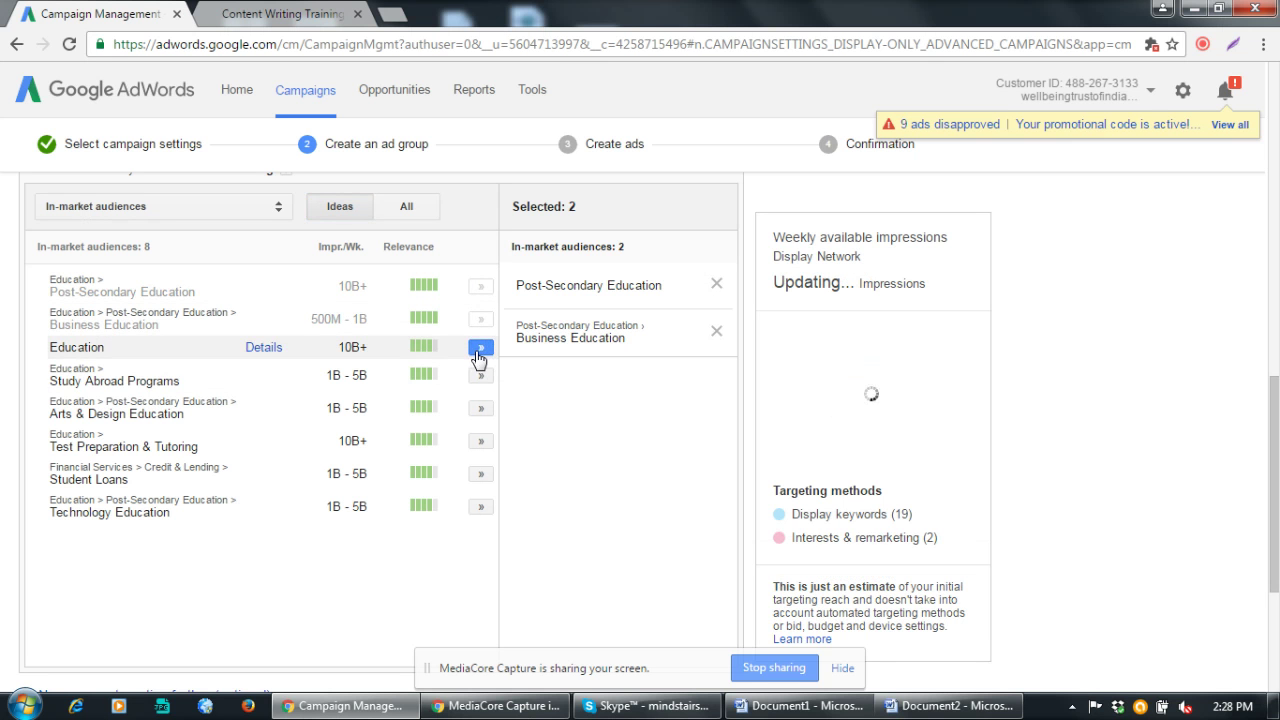
pyautogui.click(480, 350)
pyautogui.click(480, 376)
pyautogui.click(480, 408)
pyautogui.click(480, 441)
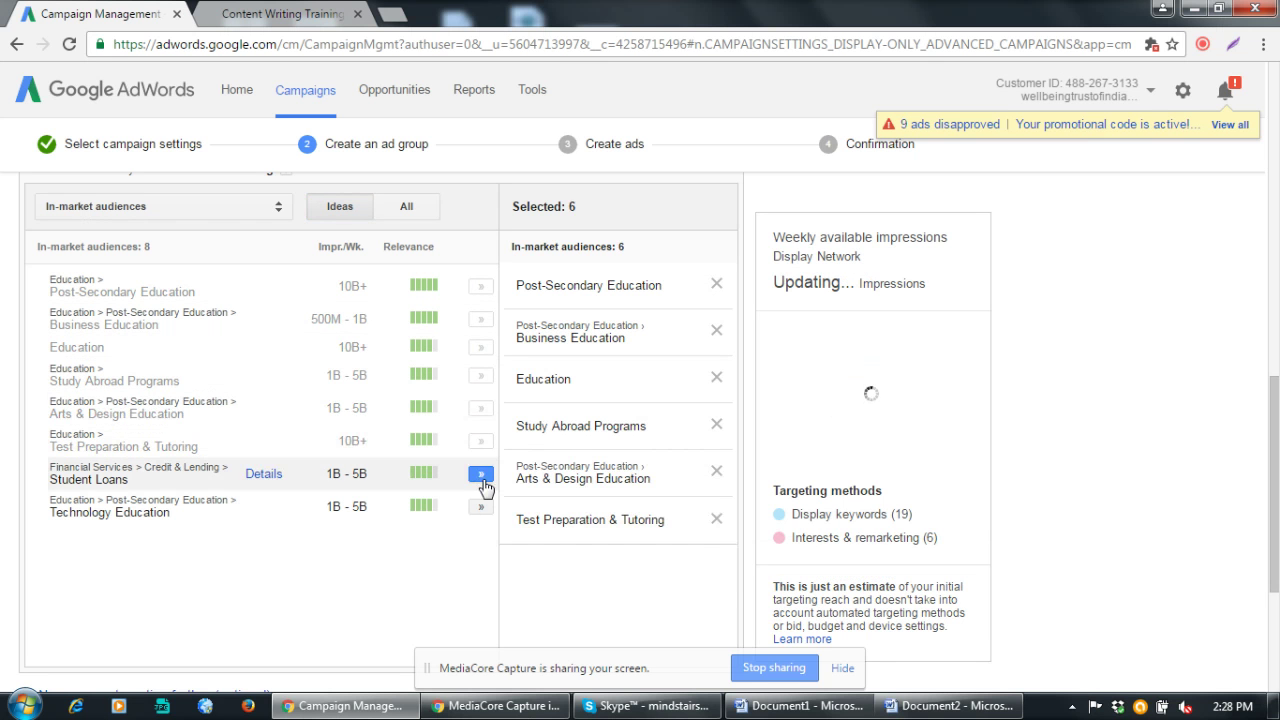
pyautogui.click(480, 473)
pyautogui.click(480, 506)
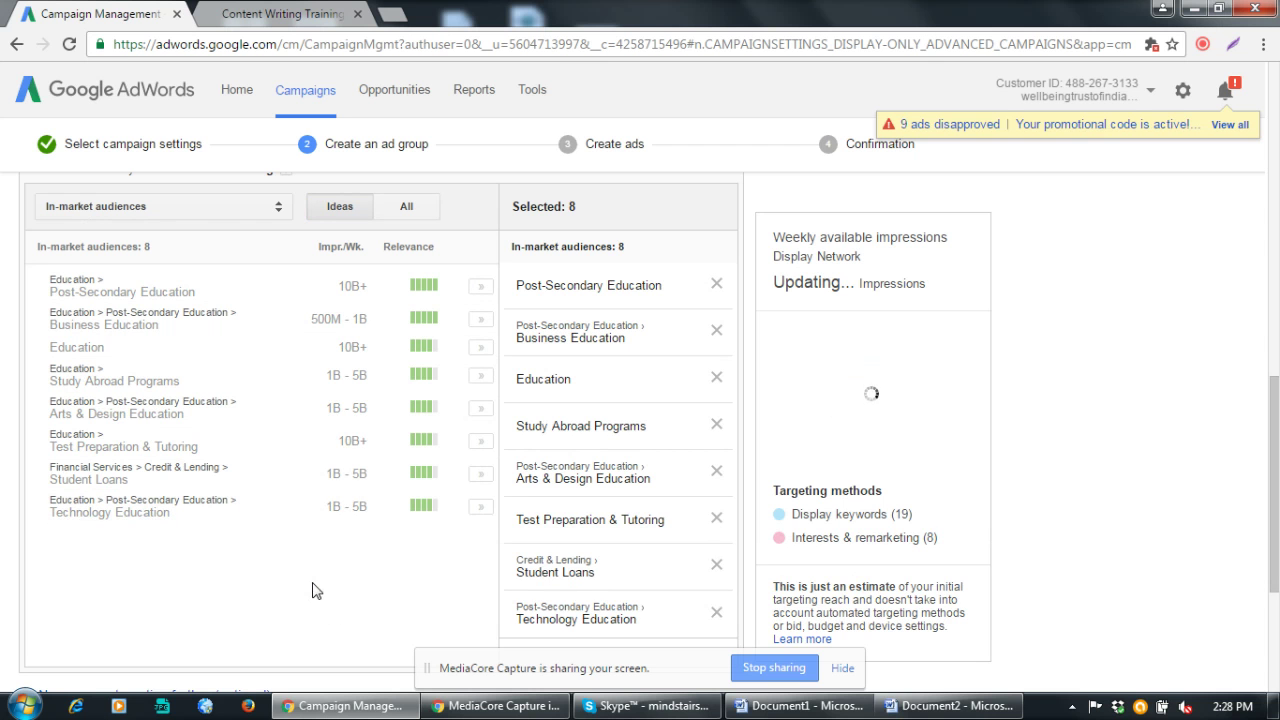
# Narrow the targeting further with Placements as an additional targeting method
pyautogui.scroll(-2, 311, 595)
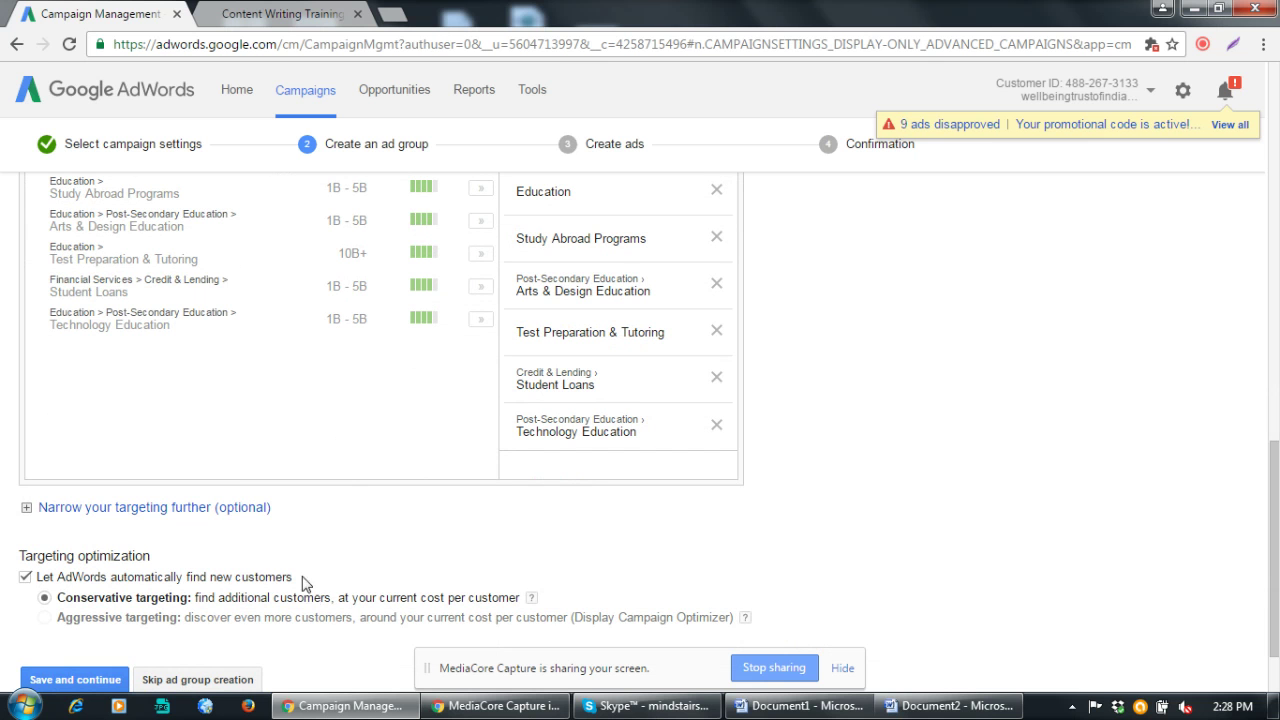
pyautogui.click(196, 510)
pyautogui.click(165, 540)
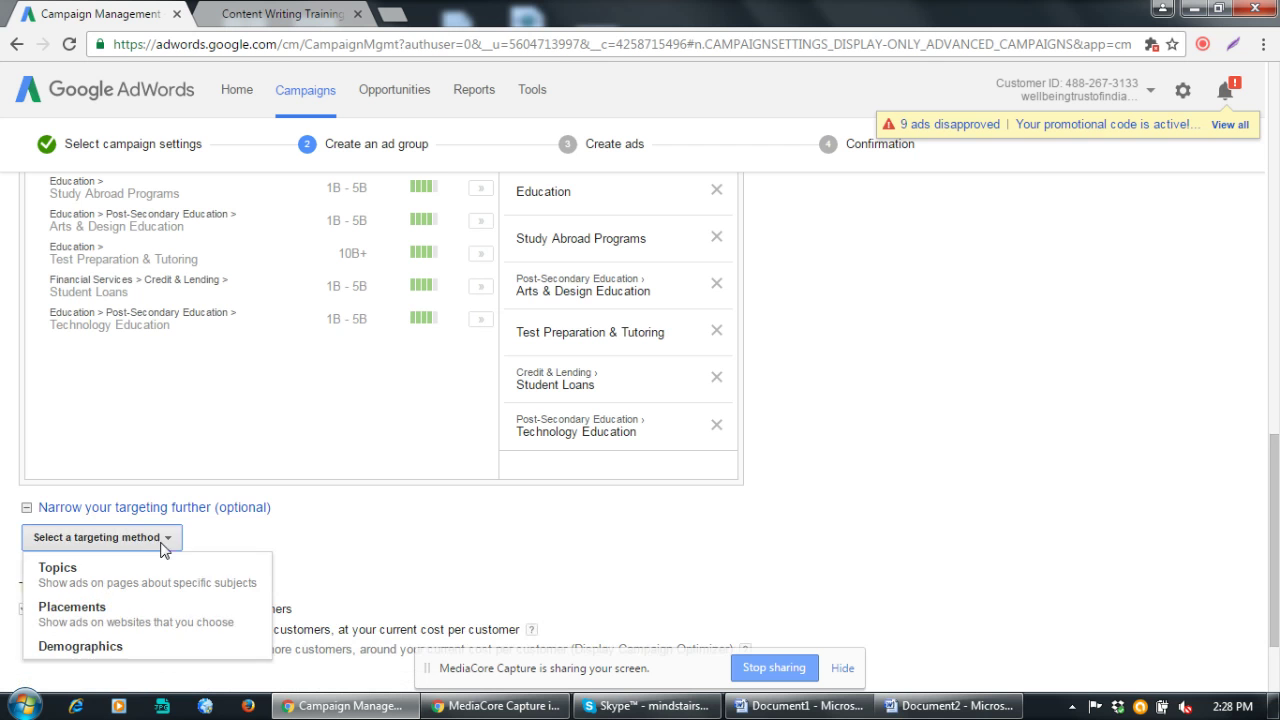
pyautogui.click(262, 566)
pyautogui.scroll(-1, 285, 548)
pyautogui.click(170, 445)
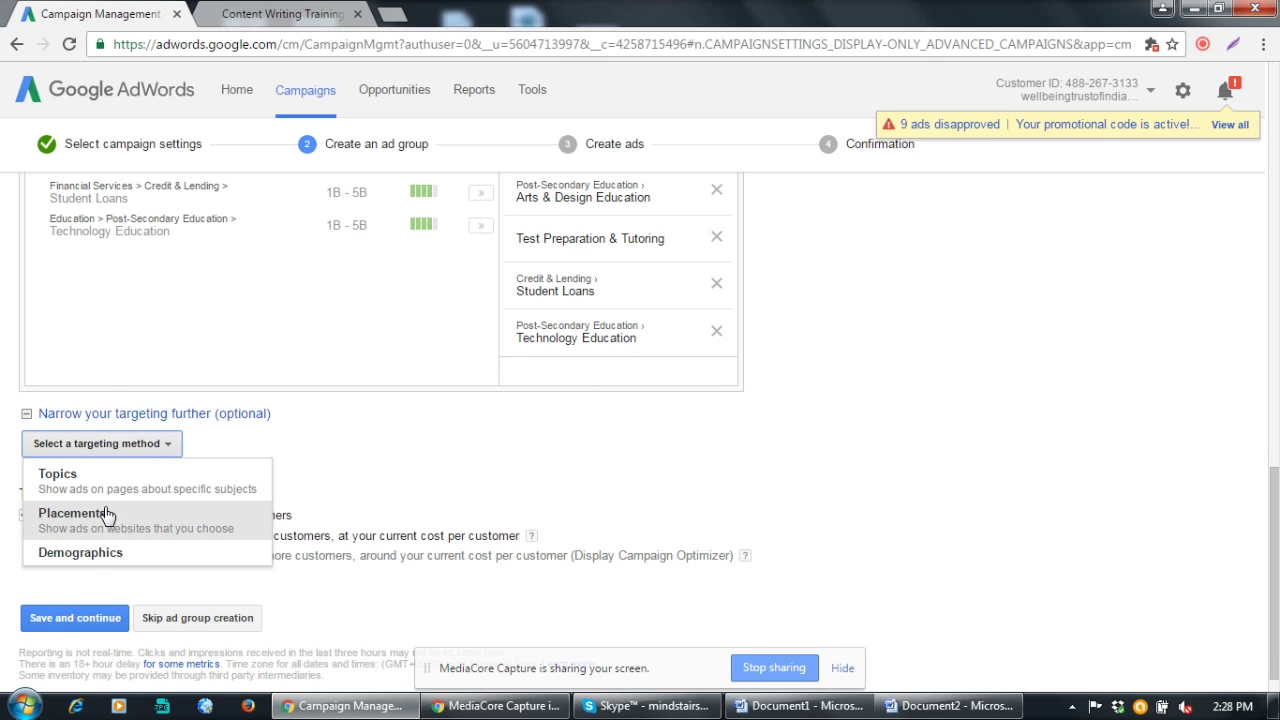
pyautogui.click(251, 520)
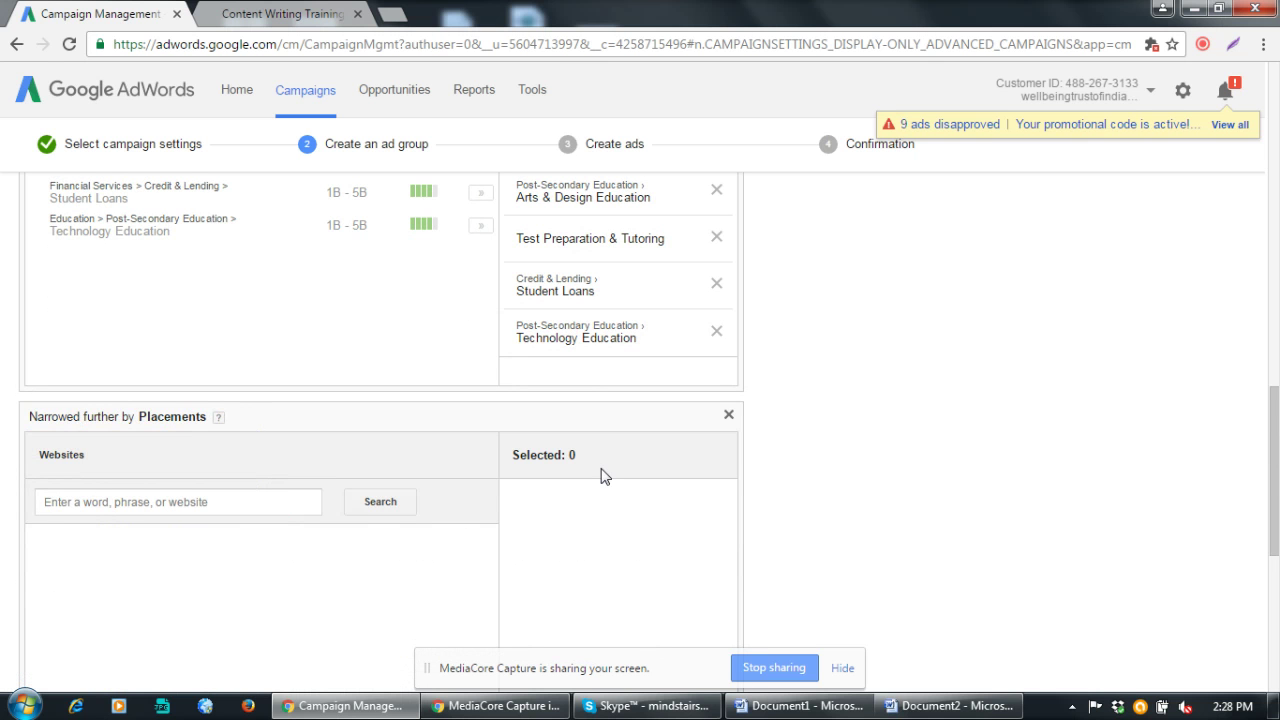
# Search the placement websites for "anandabazar" after looking back over the selected keywords and audiences
pyautogui.scroll(-3, 600, 476)
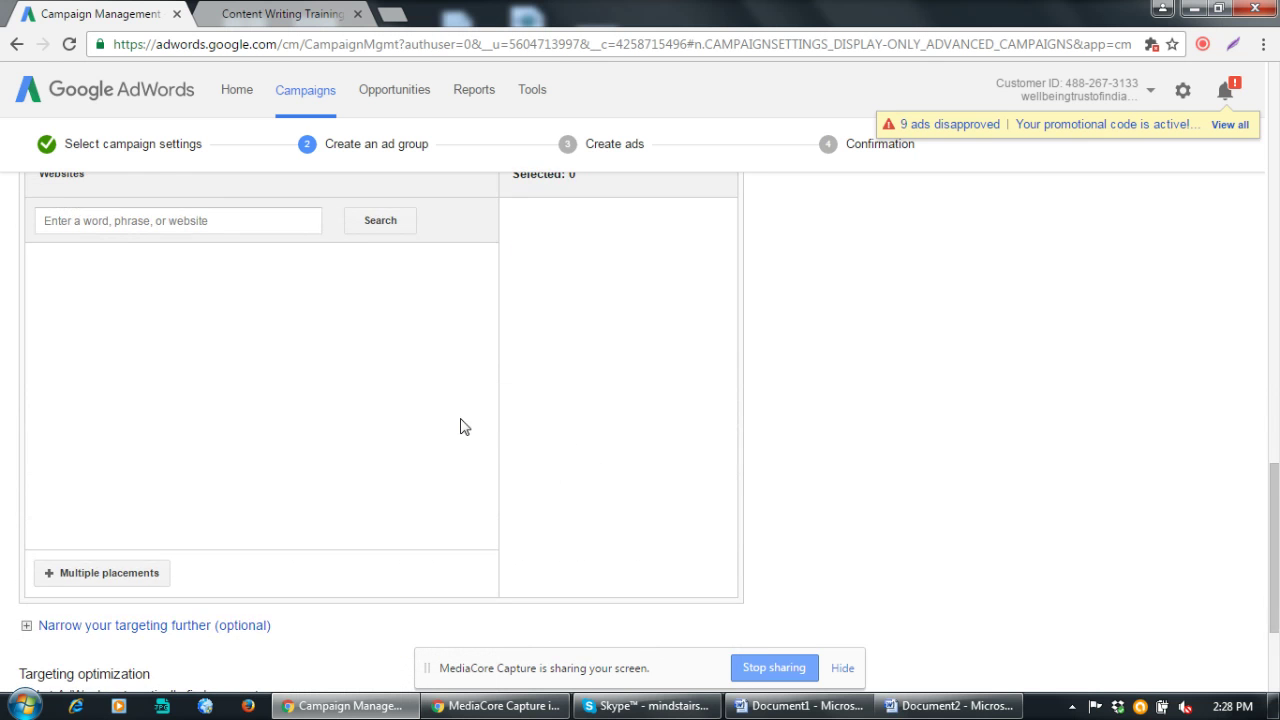
pyautogui.click(205, 229)
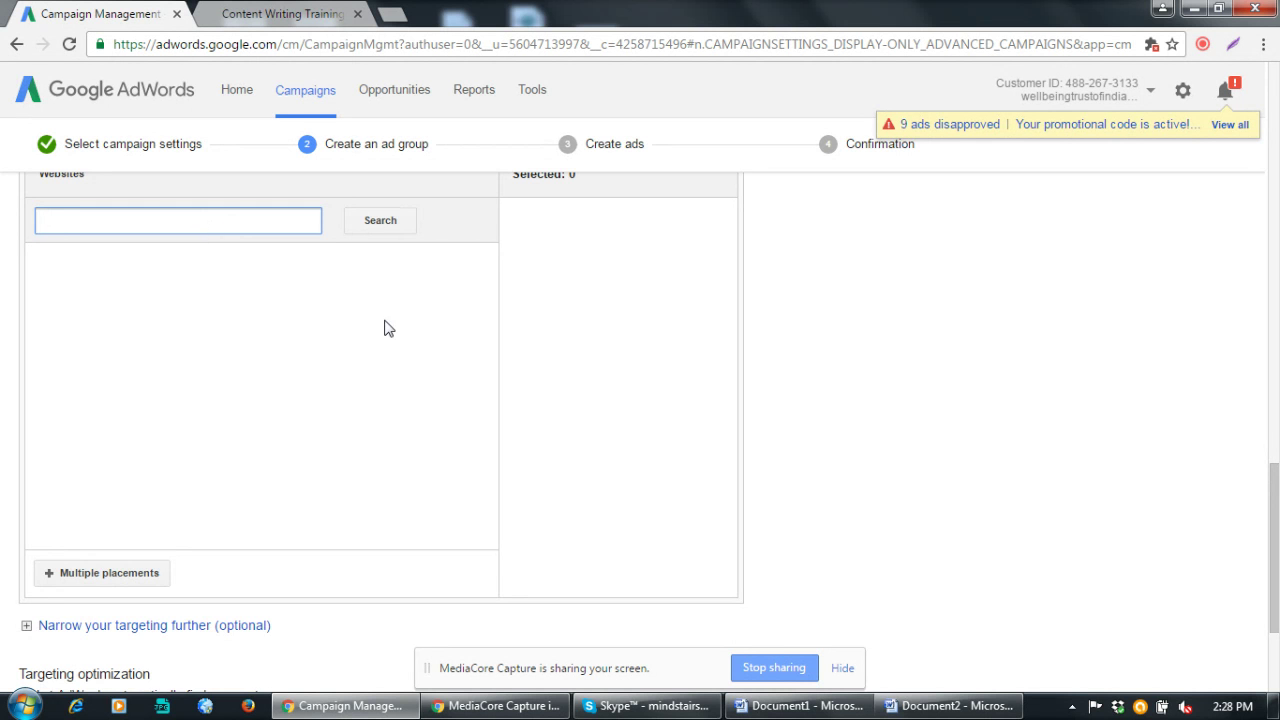
pyautogui.scroll(8, 386, 329)
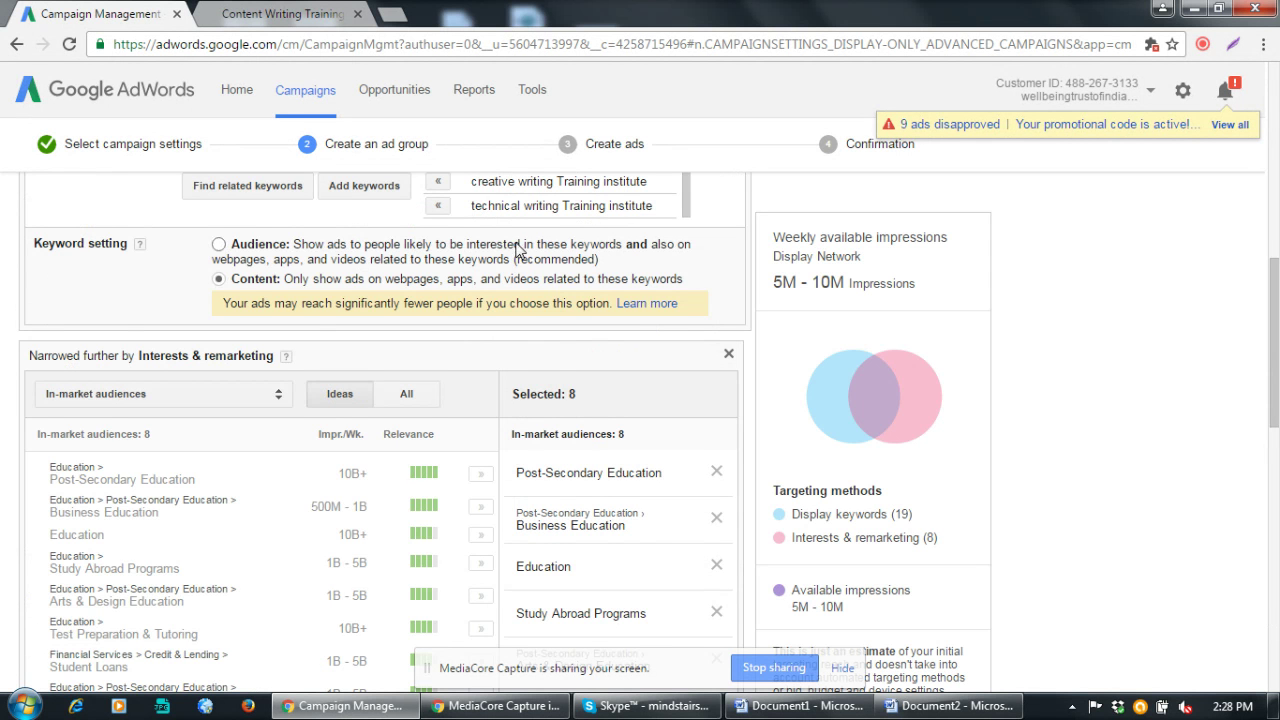
pyautogui.scroll(3, 591, 380)
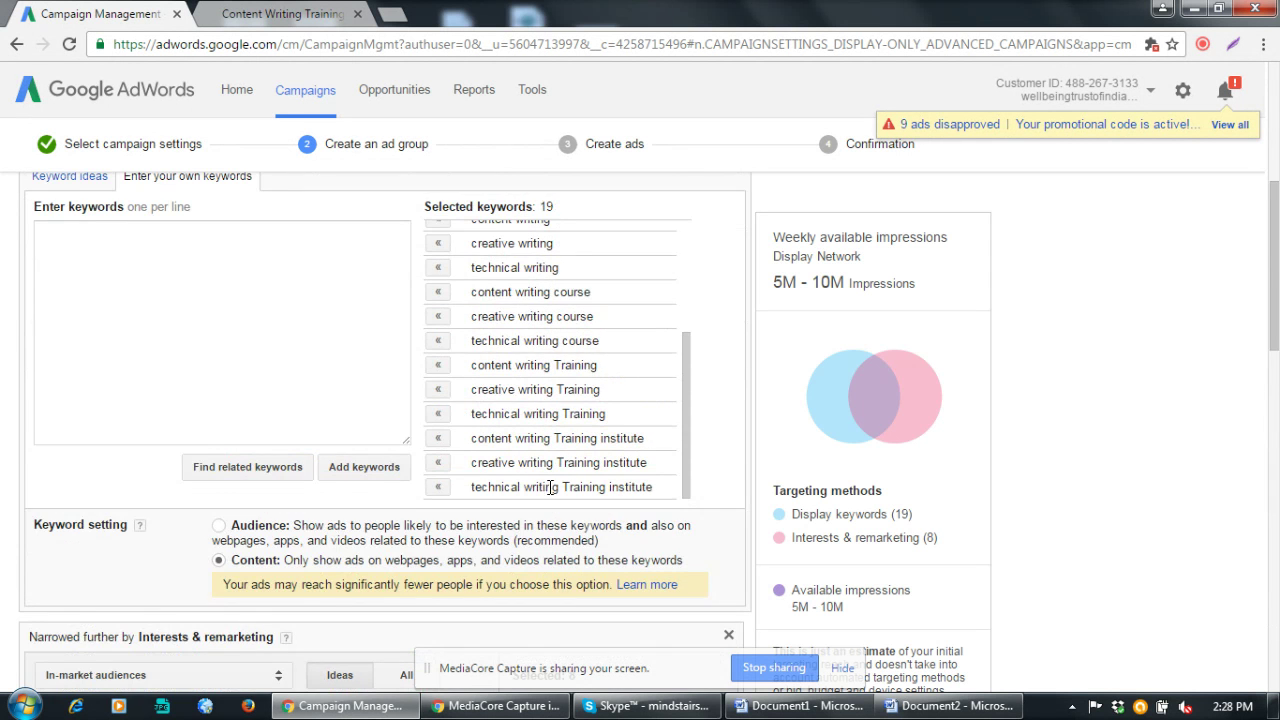
pyautogui.scroll(-5, 550, 488)
pyautogui.scroll(-4, 546, 535)
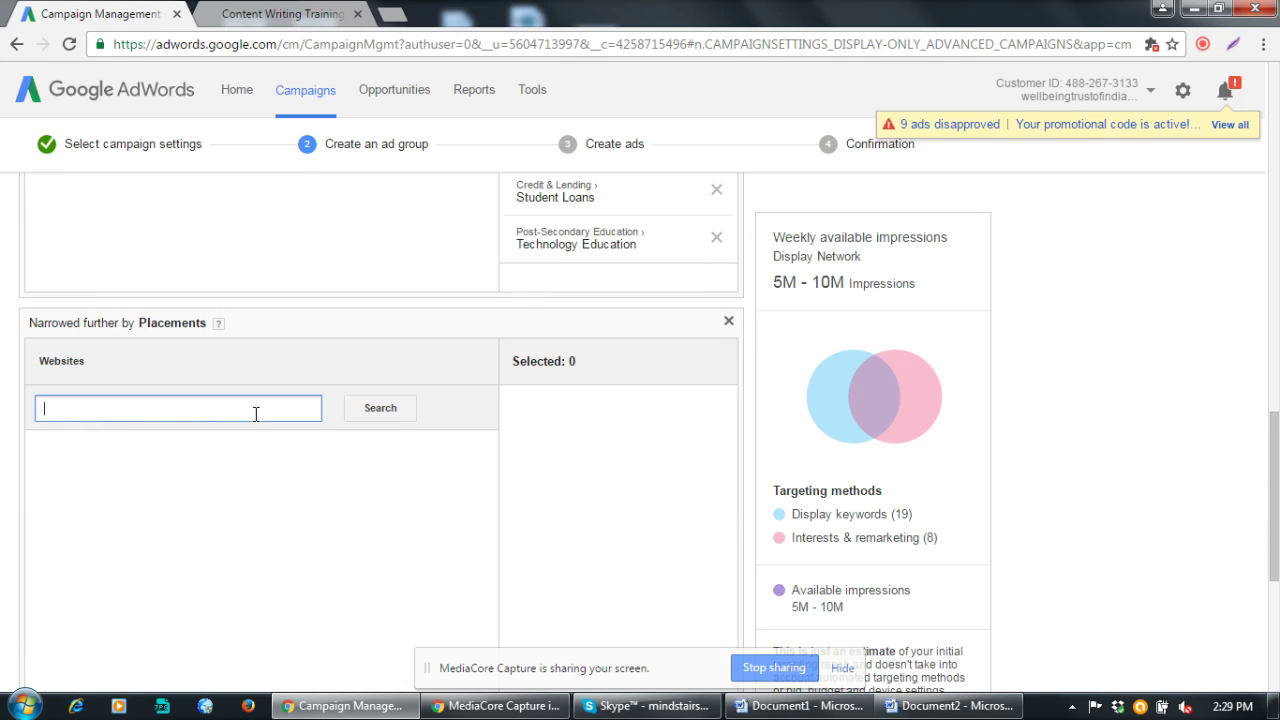
pyautogui.write('anandabazar')
pyautogui.click(381, 420)
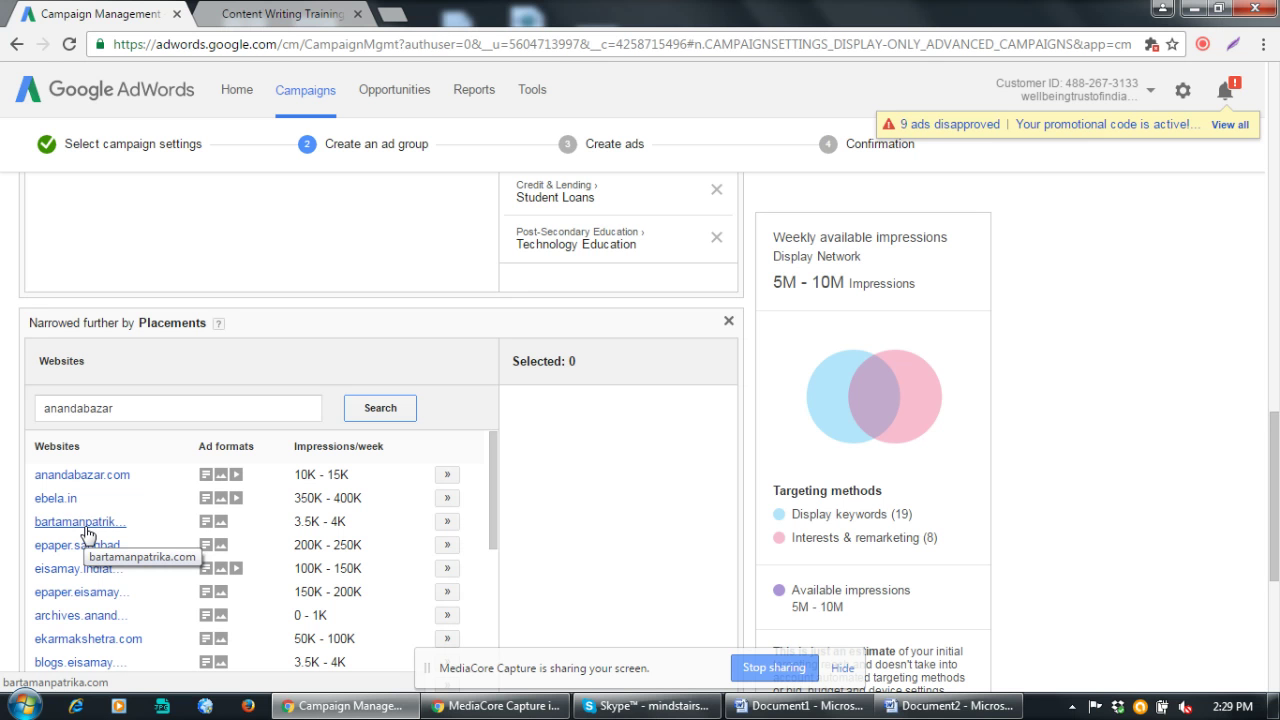
# Add anandabazar.com, ebela.in, bartamanpatrika.com, epaper.sangbadpratidin.in, eisamay.indiatimes.com and epaper.eisamay.com to the selected placements
pyautogui.click(448, 476)
pyautogui.click(447, 497)
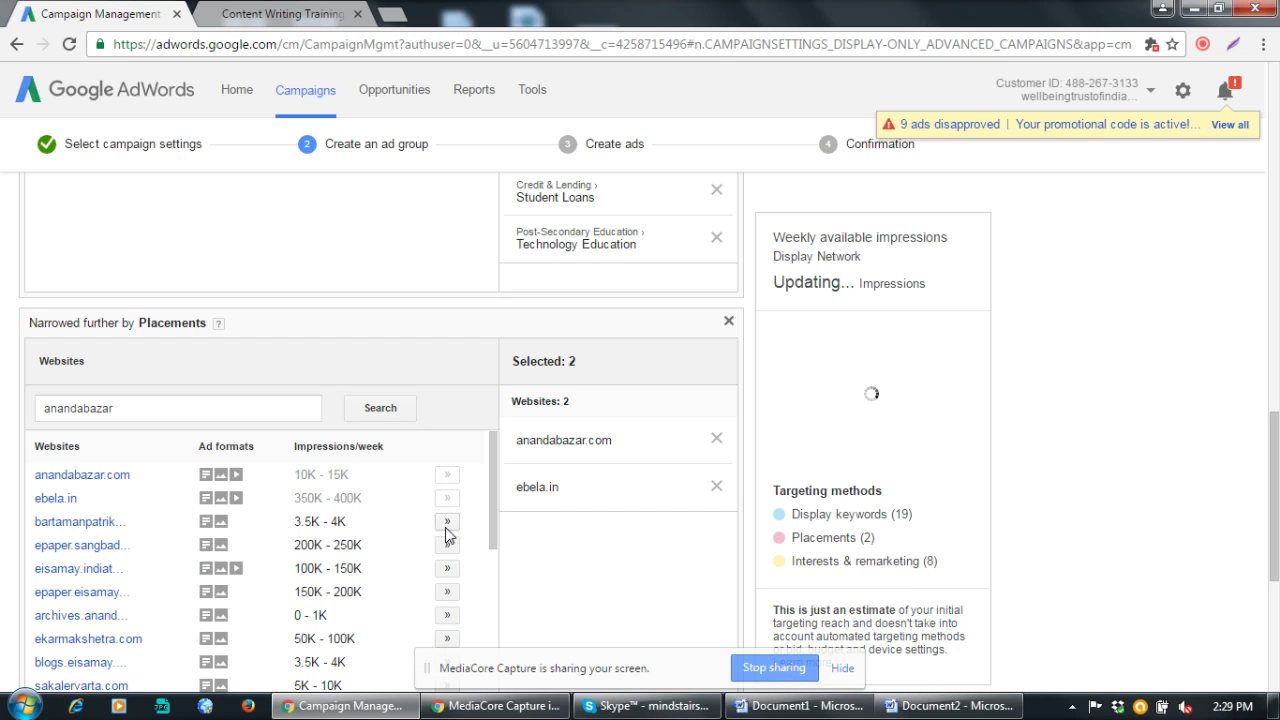
pyautogui.click(447, 524)
pyautogui.click(447, 544)
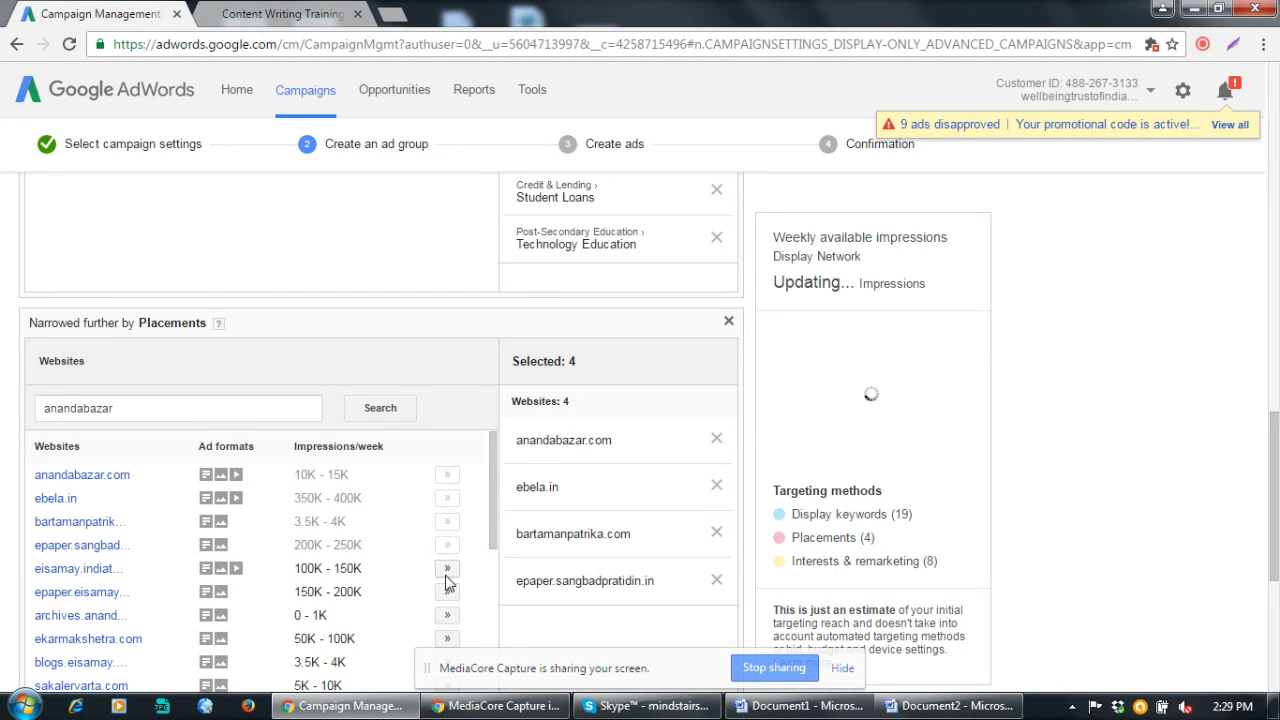
pyautogui.click(447, 568)
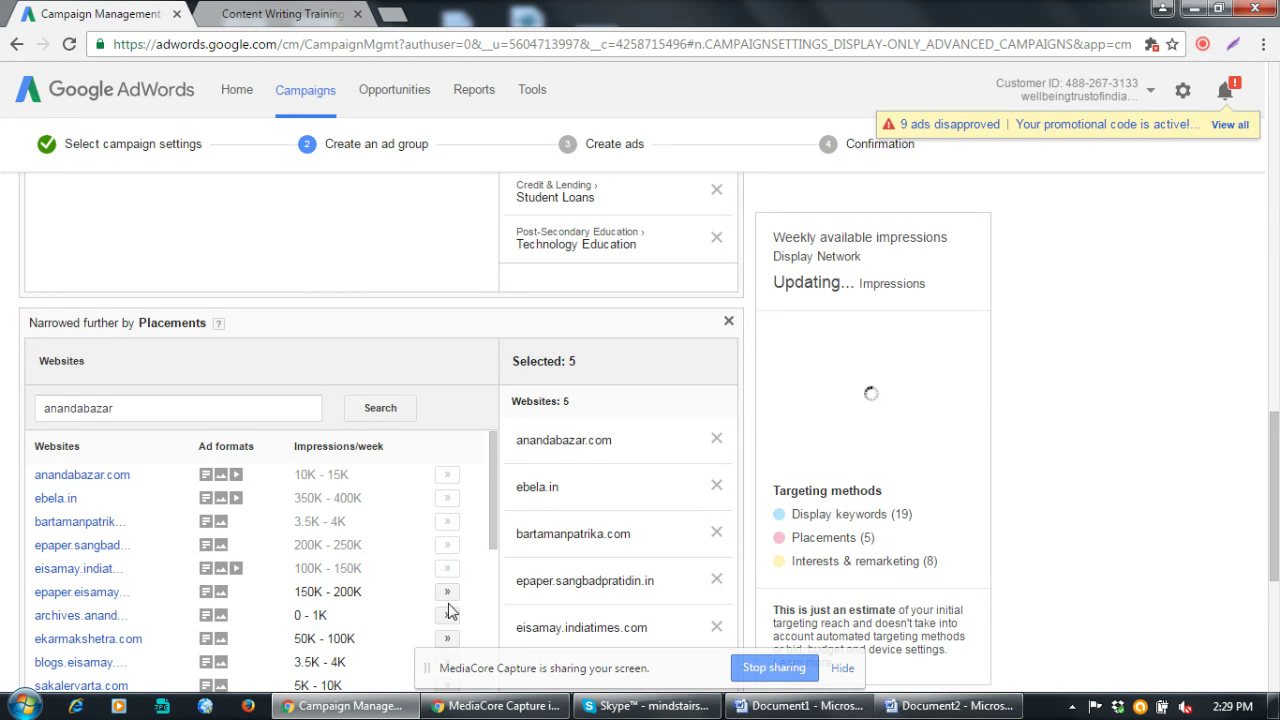
pyautogui.click(447, 592)
# Add ekarmakshetra.com, its ePaper home page, blogs.eisamay.indiatimes.com, sakalervarta.com, karmakshetra.org, epaper.telegraphindia.com and the first readwhere.com entry to the placements
pyautogui.scroll(-3, 449, 598)
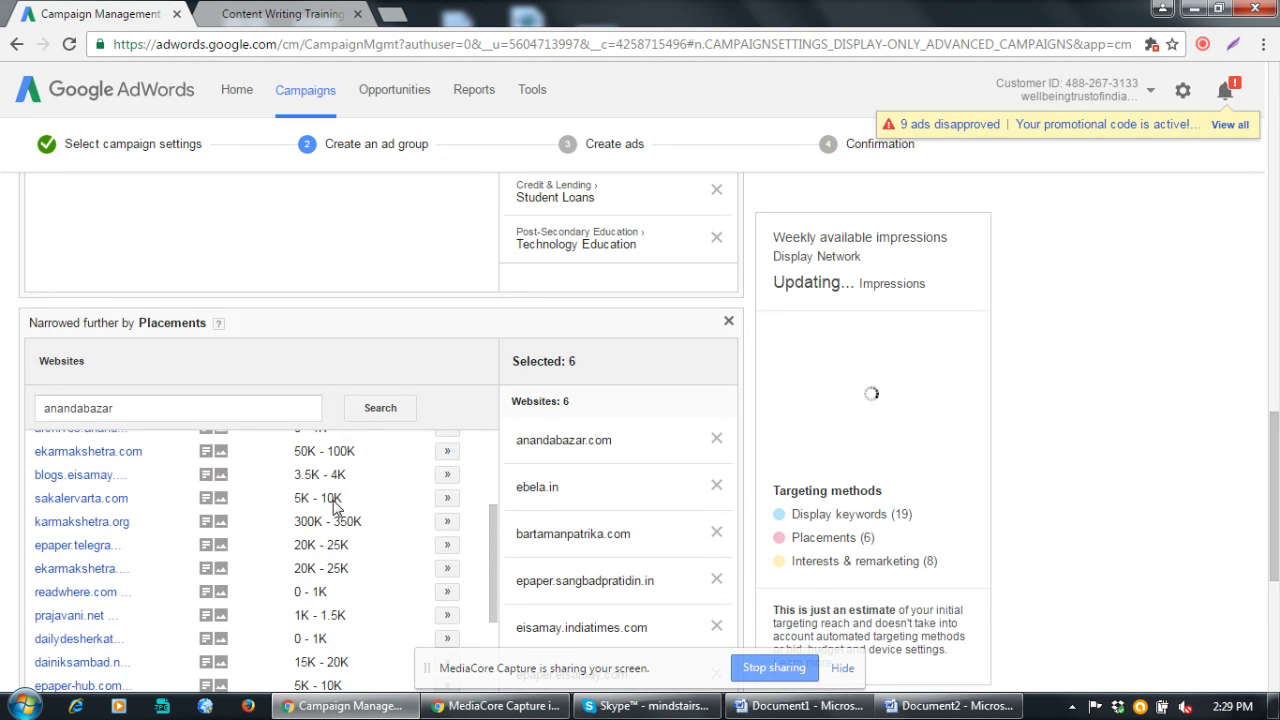
pyautogui.click(446, 452)
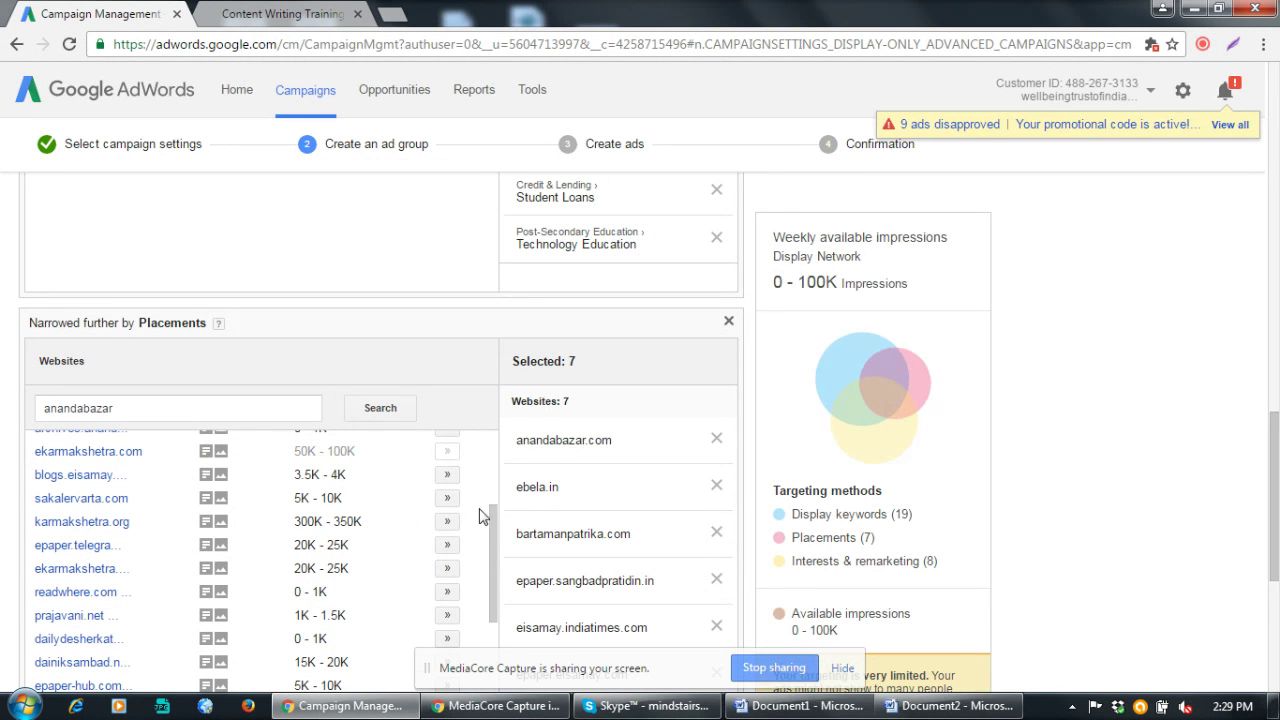
pyautogui.click(447, 499)
pyautogui.click(447, 476)
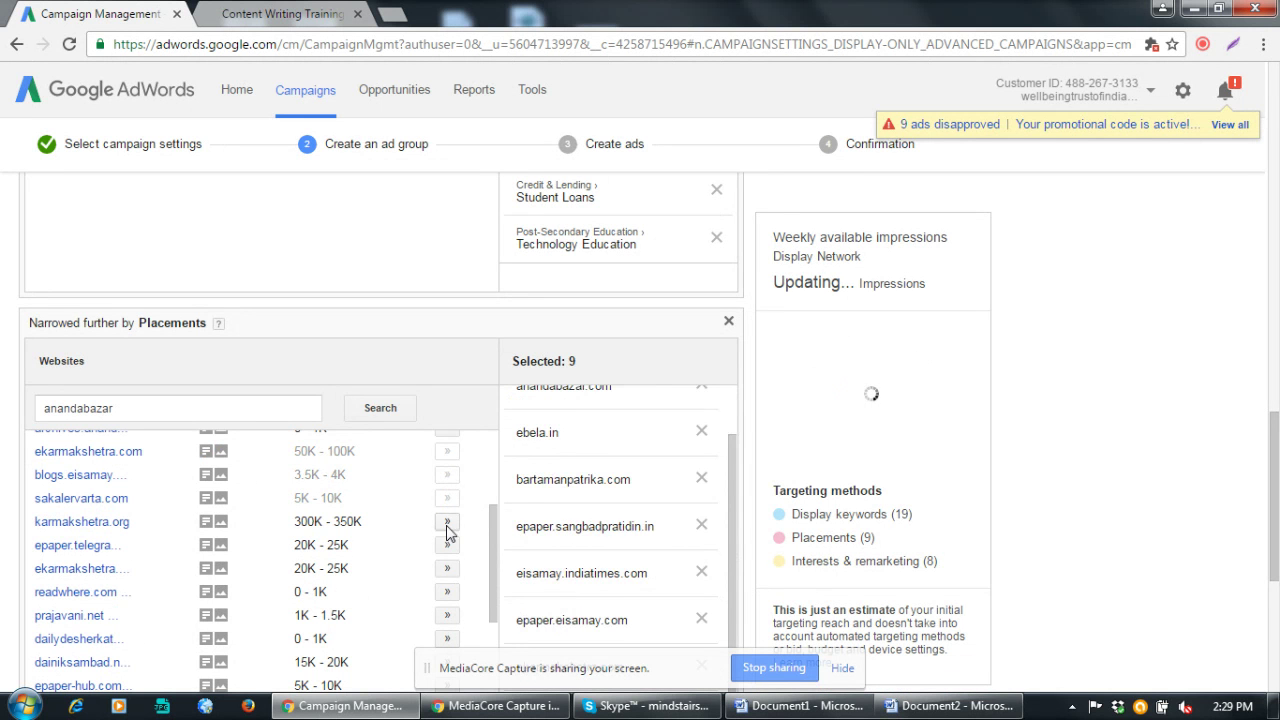
pyautogui.click(447, 522)
pyautogui.click(447, 545)
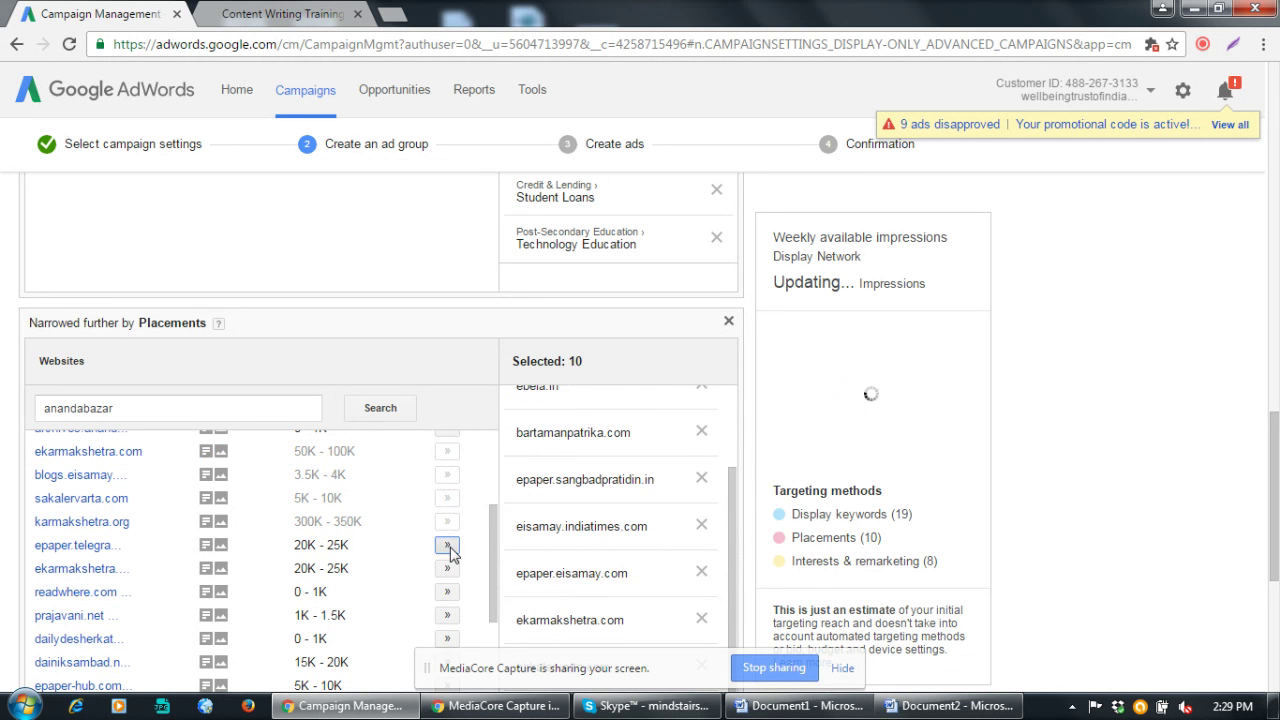
pyautogui.click(448, 568)
pyautogui.click(447, 592)
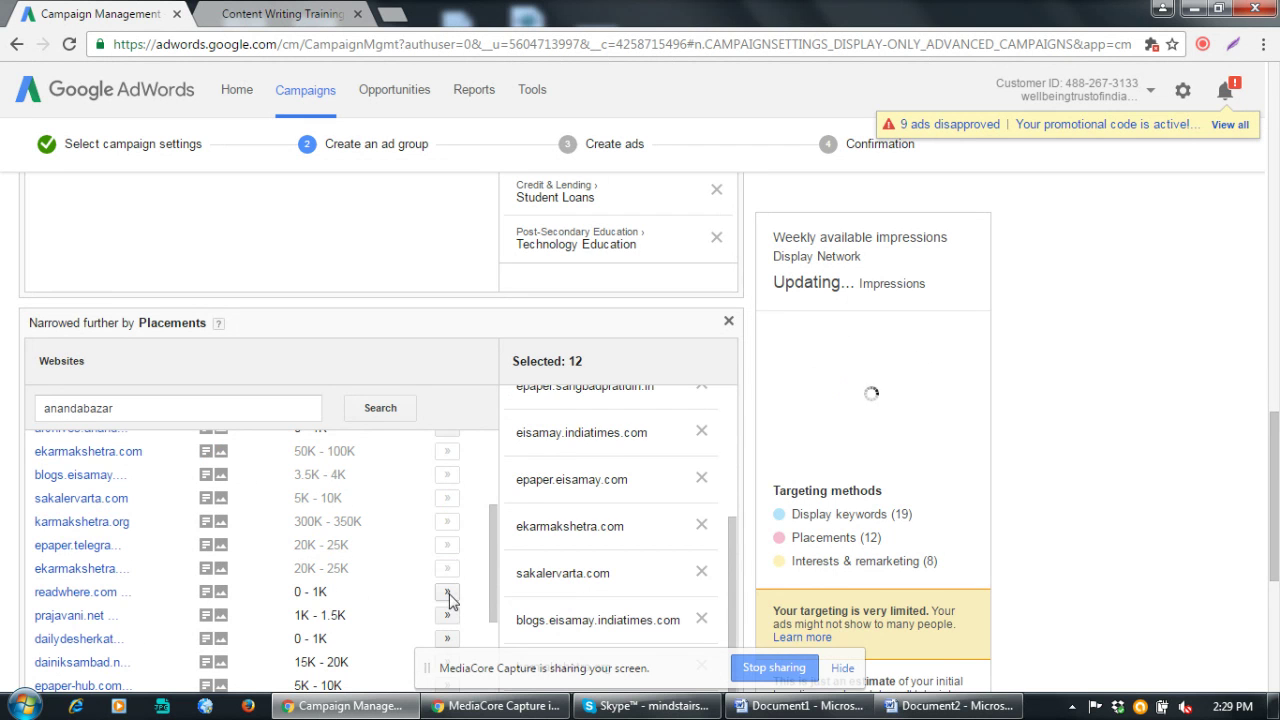
# Add the dailydesherkatha.net and dainiksambad.net ePaper home pages and the epaper-hub.com entry to the selected placements
pyautogui.scroll(-1, 452, 620)
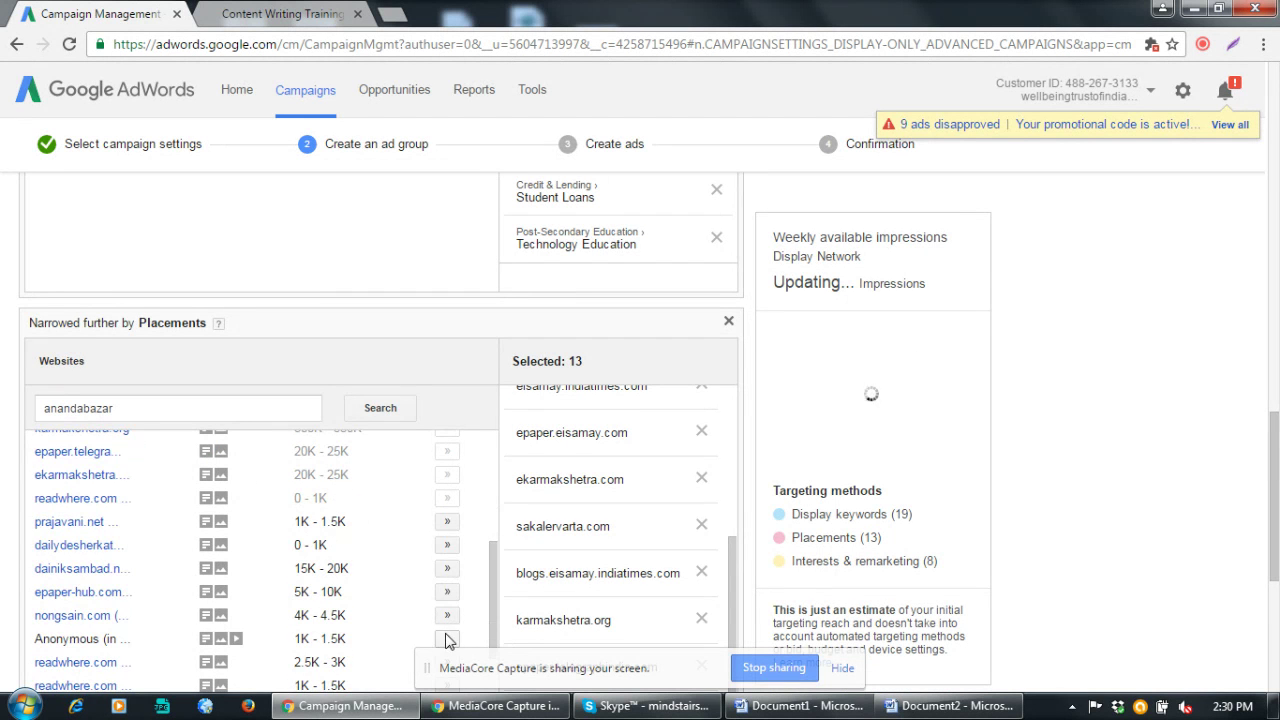
pyautogui.click(447, 549)
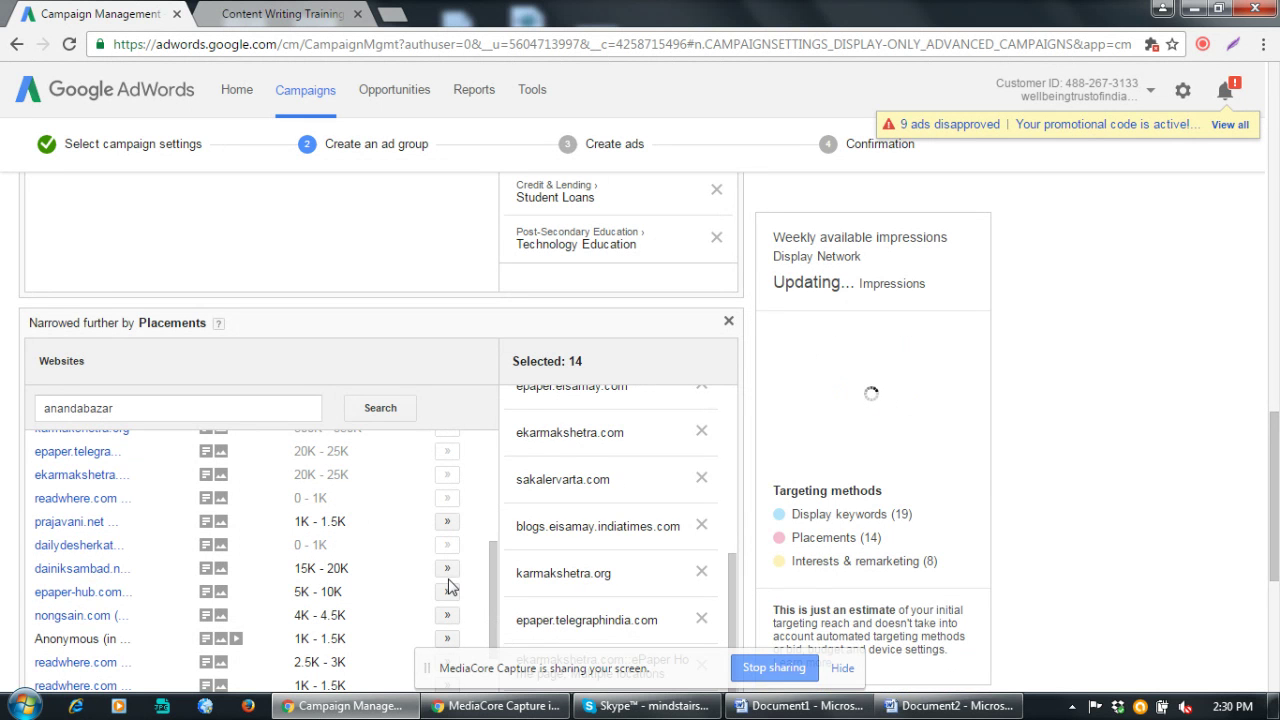
pyautogui.click(447, 569)
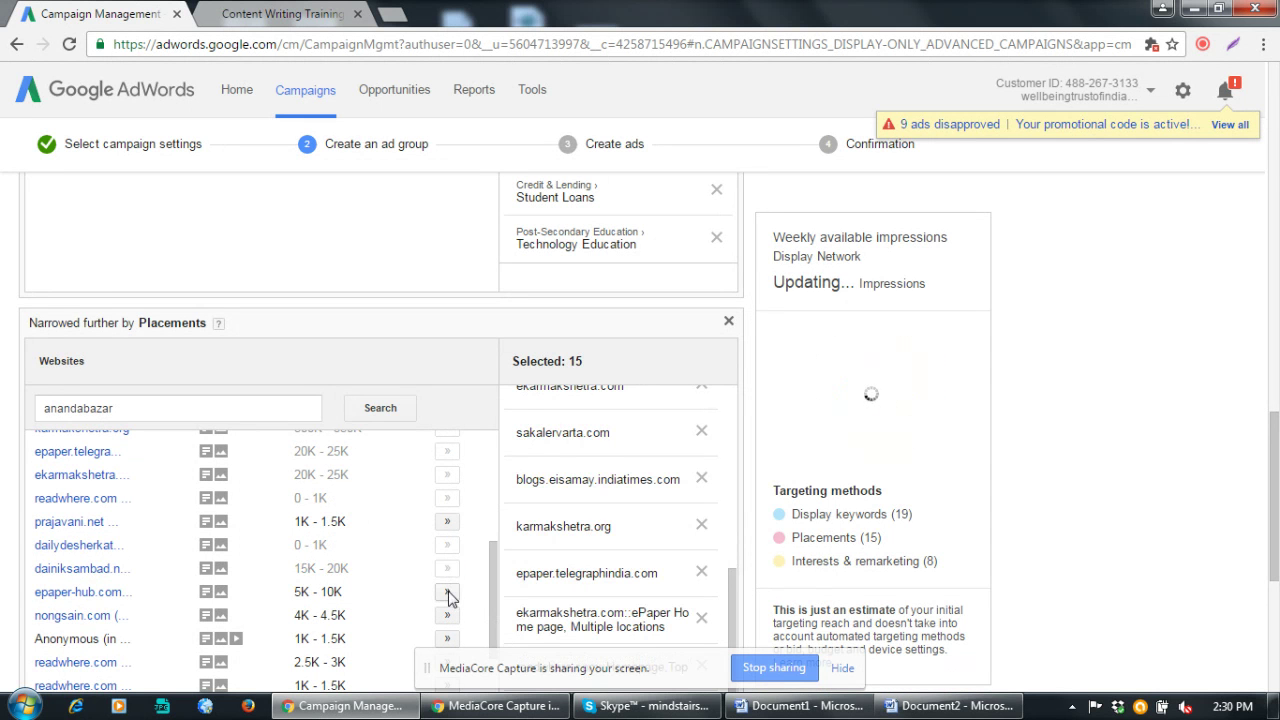
pyautogui.click(447, 592)
# Add sambadepaper.com, dainiksambad.net and epaper.sakshi.com to the selected placements
pyautogui.scroll(-2, 448, 597)
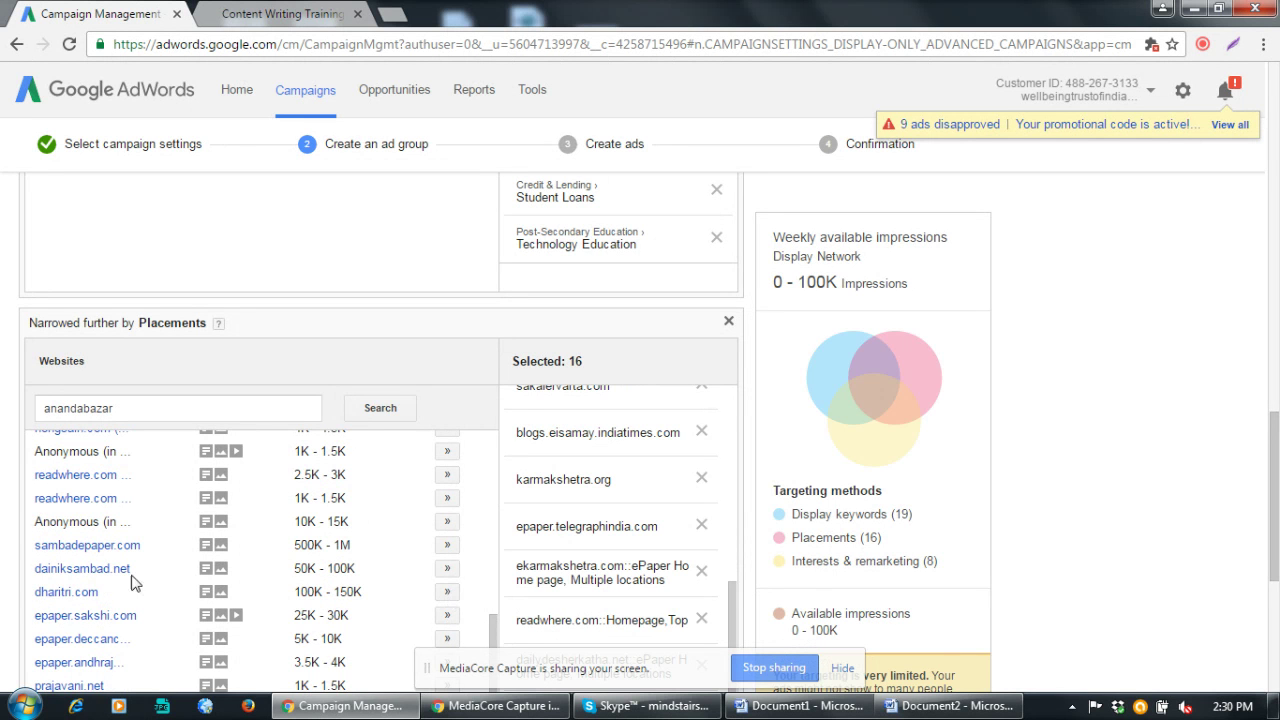
pyautogui.click(447, 545)
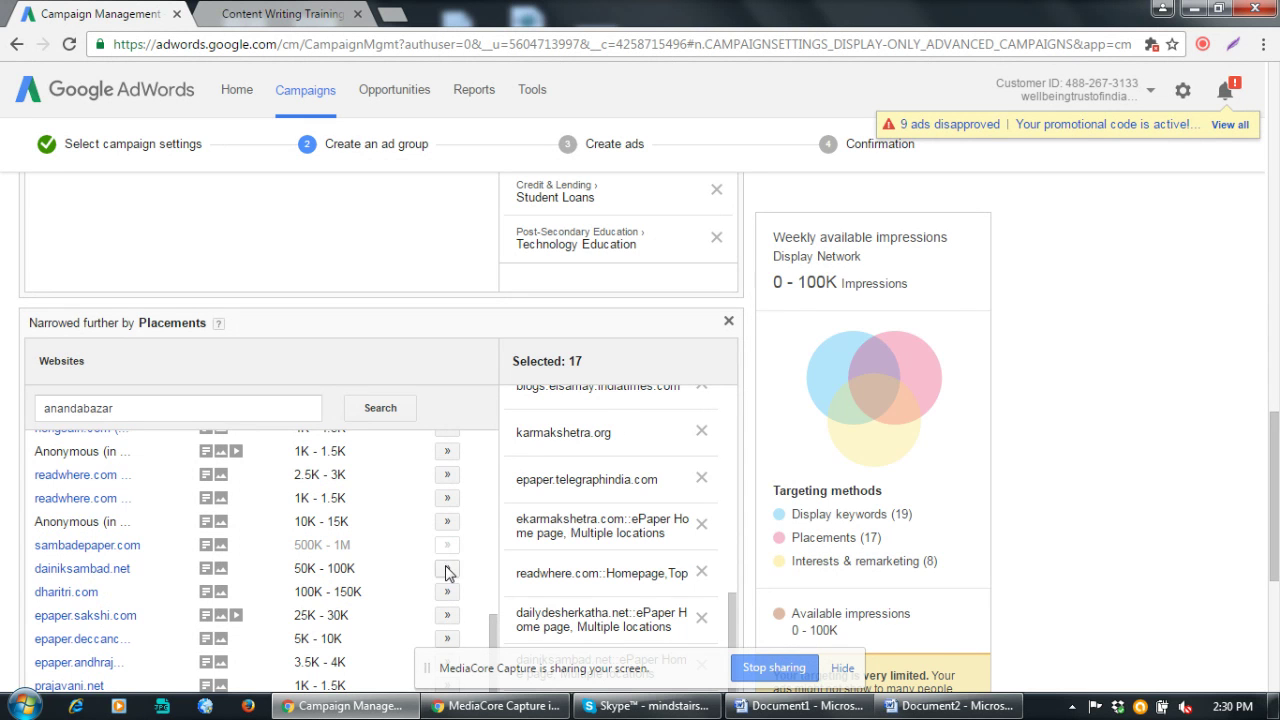
pyautogui.click(447, 569)
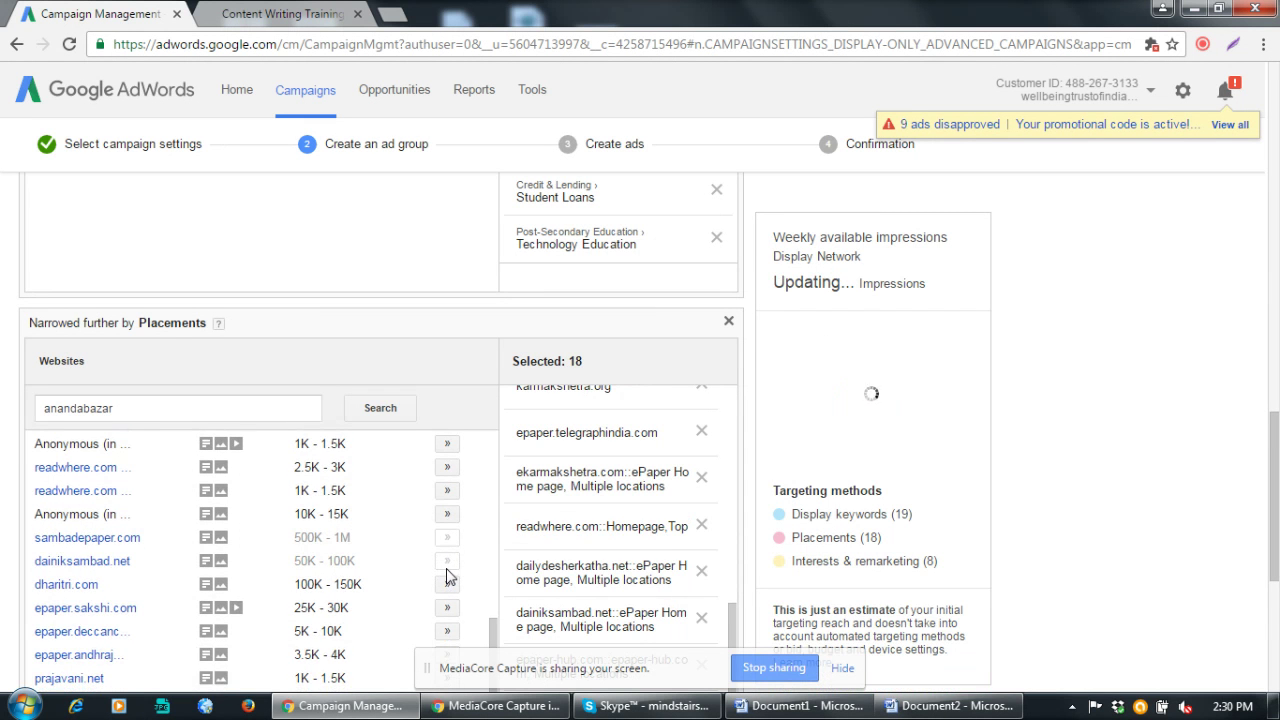
pyautogui.scroll(-1, 447, 577)
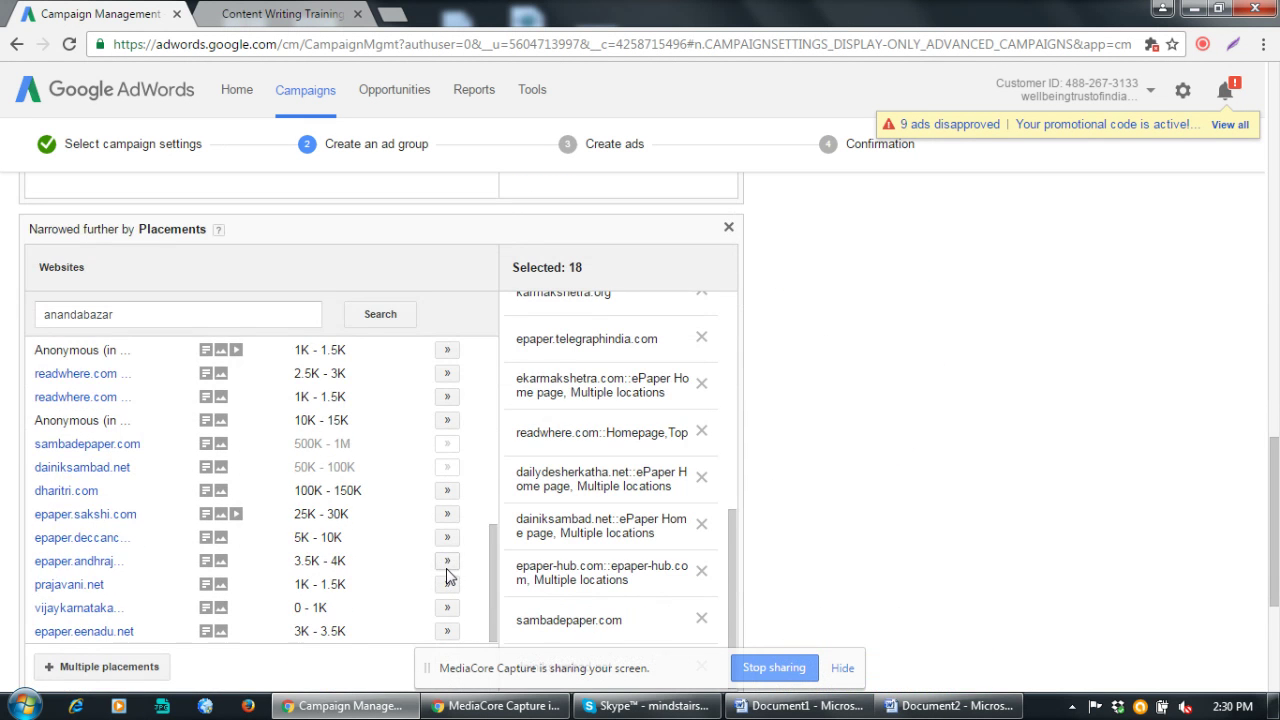
pyautogui.click(446, 515)
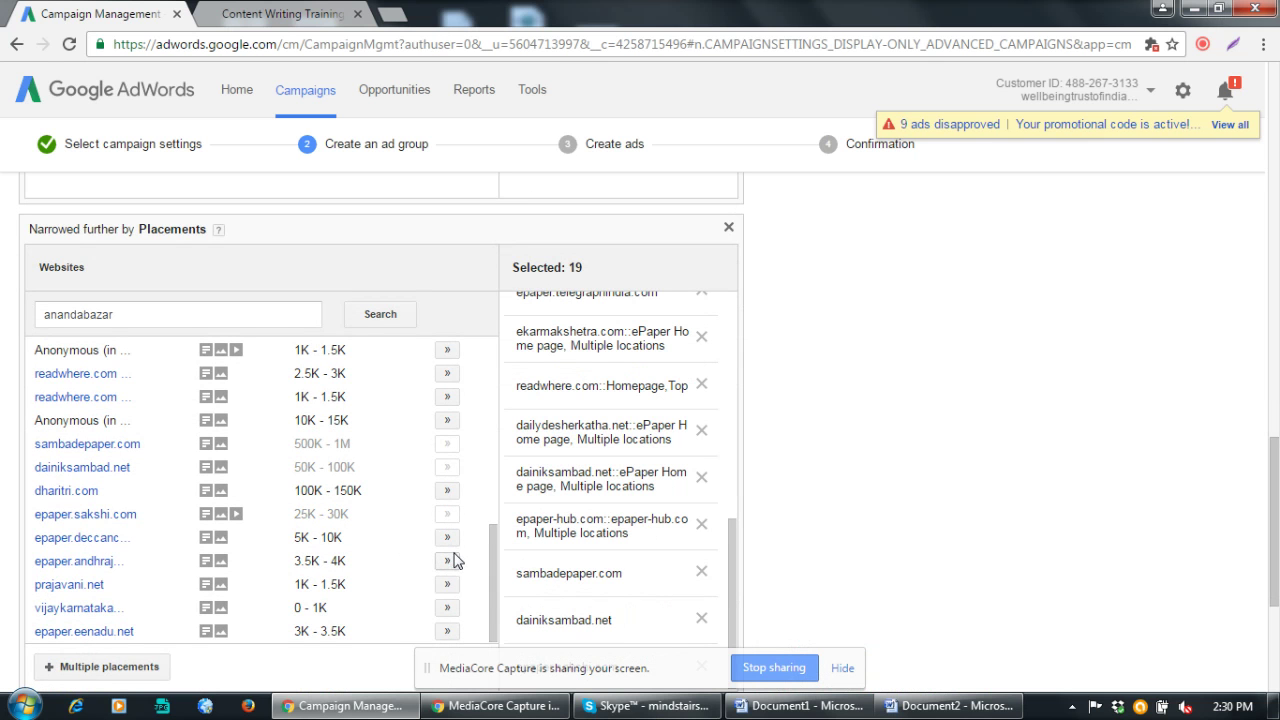
# Search the placement websites for "naukri" in place of the previous search term
pyautogui.scroll(-1, 449, 562)
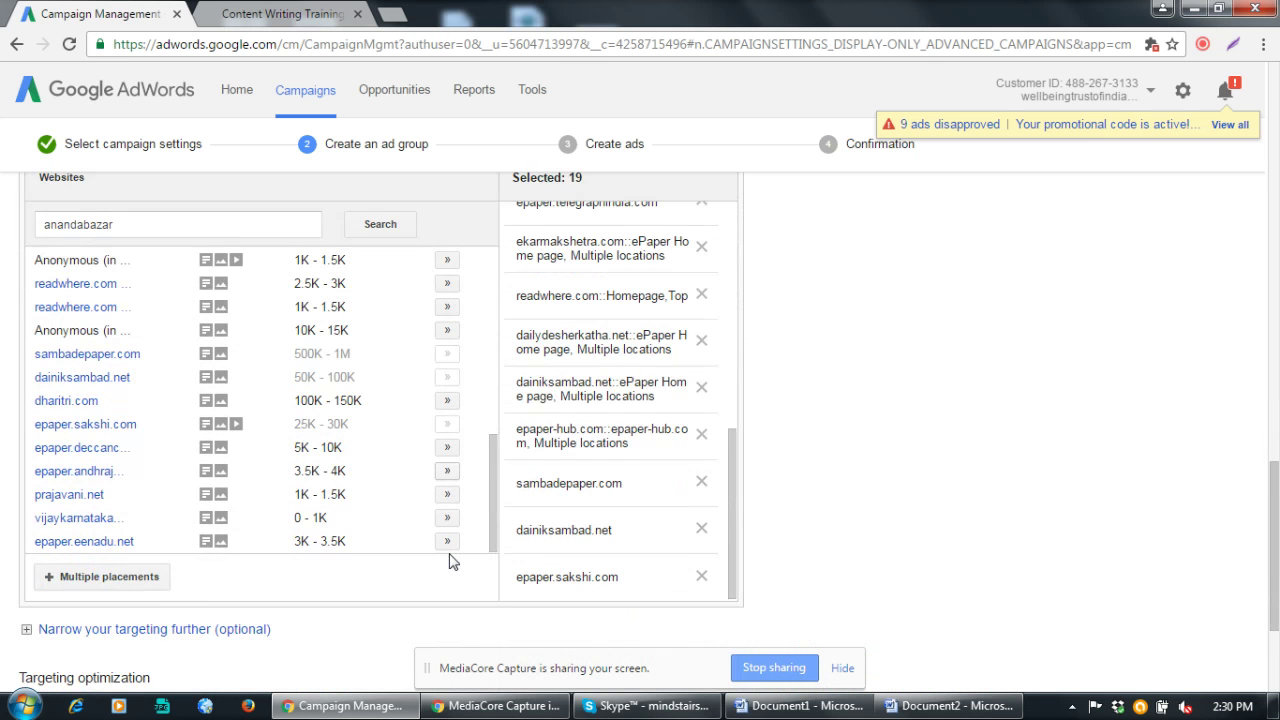
pyautogui.scroll(1, 449, 562)
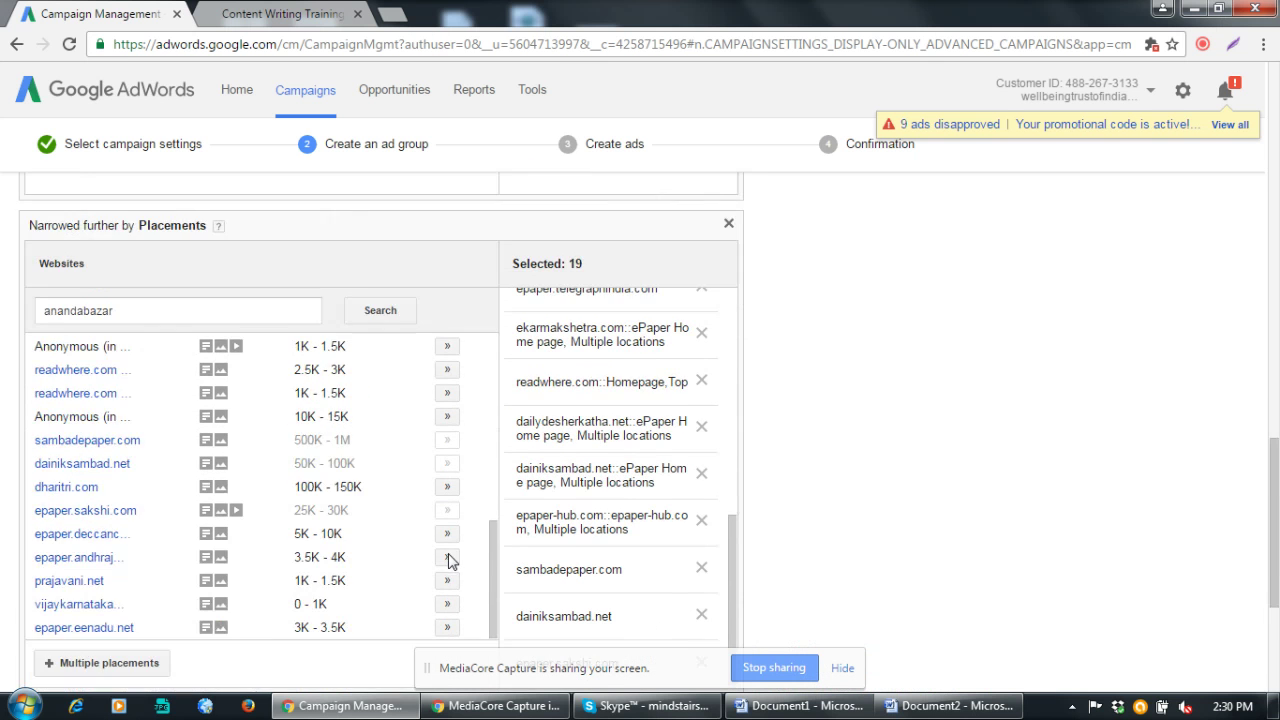
pyautogui.scroll(1, 449, 534)
pyautogui.doubleClick(137, 315)
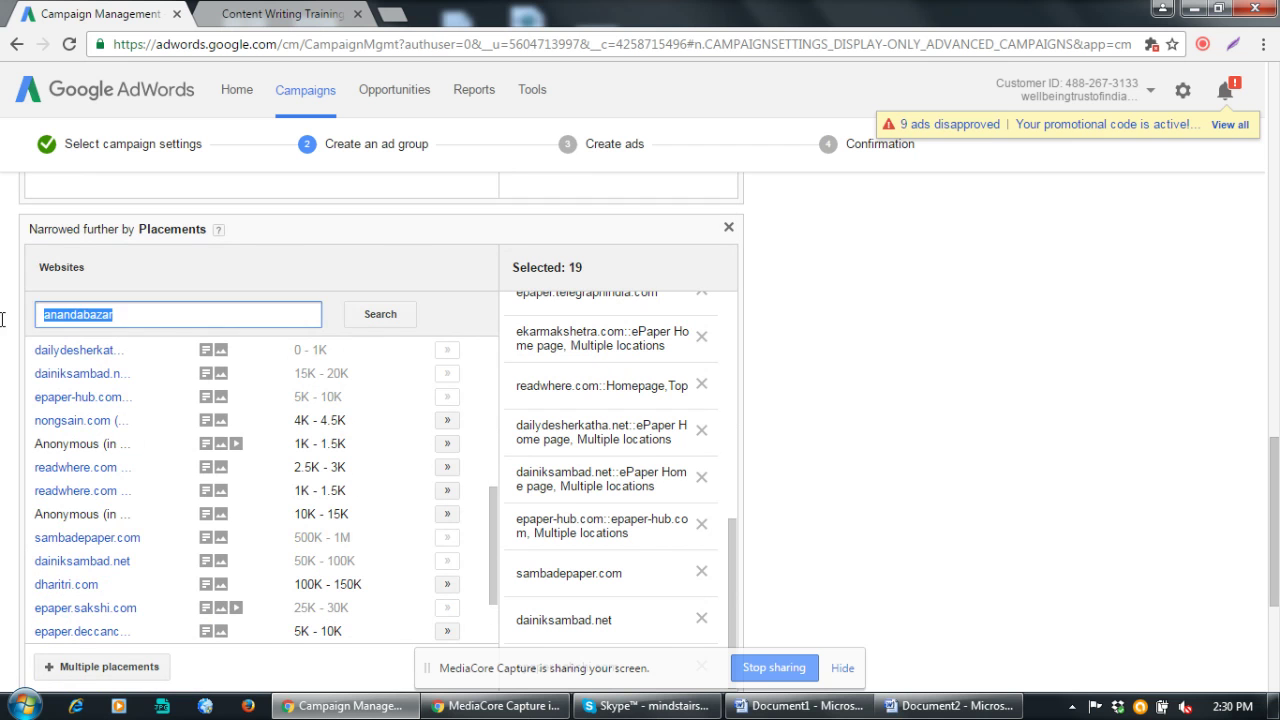
pyautogui.click(343, 297)
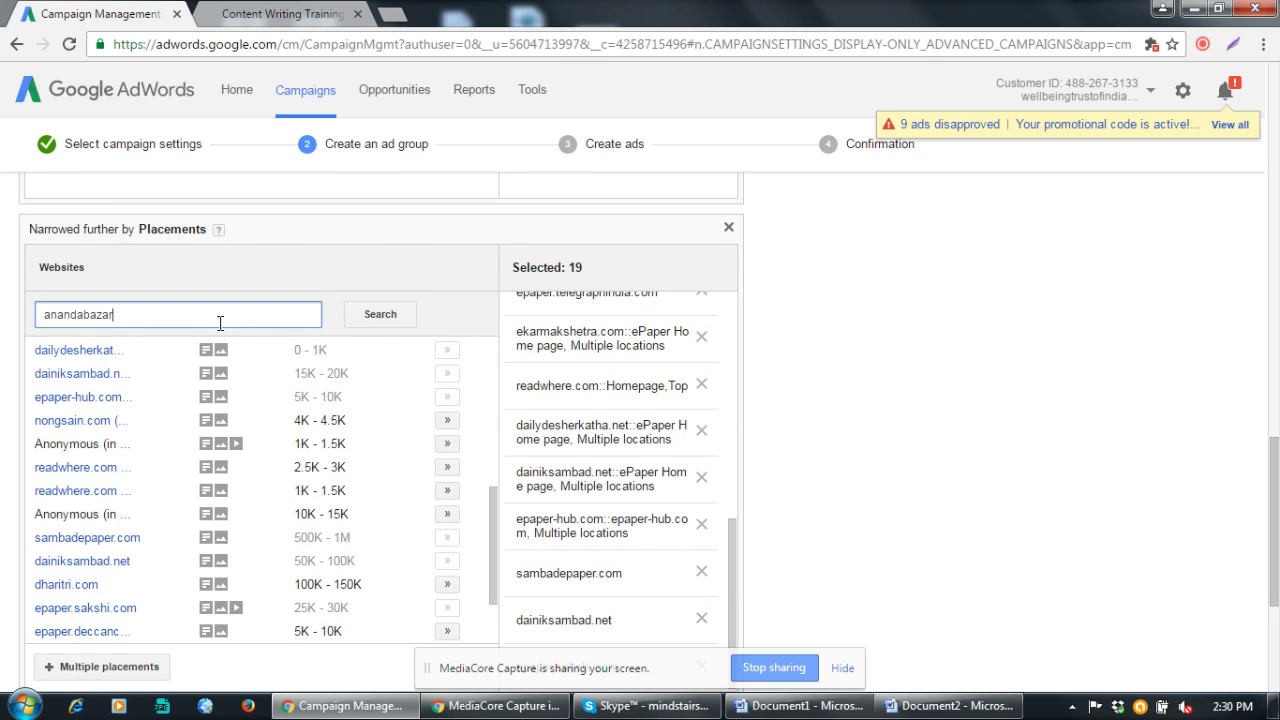
pyautogui.moveTo(223, 316); pyautogui.dragTo(103, 309)
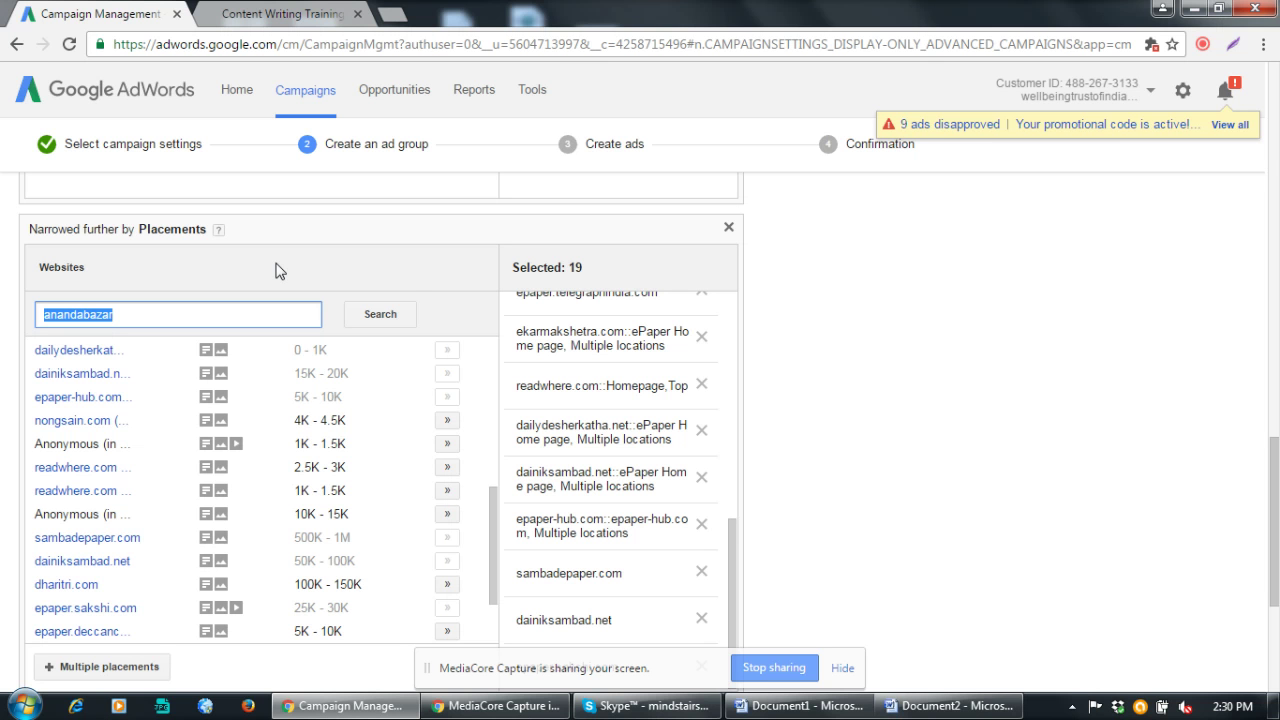
pyautogui.write('naukri')
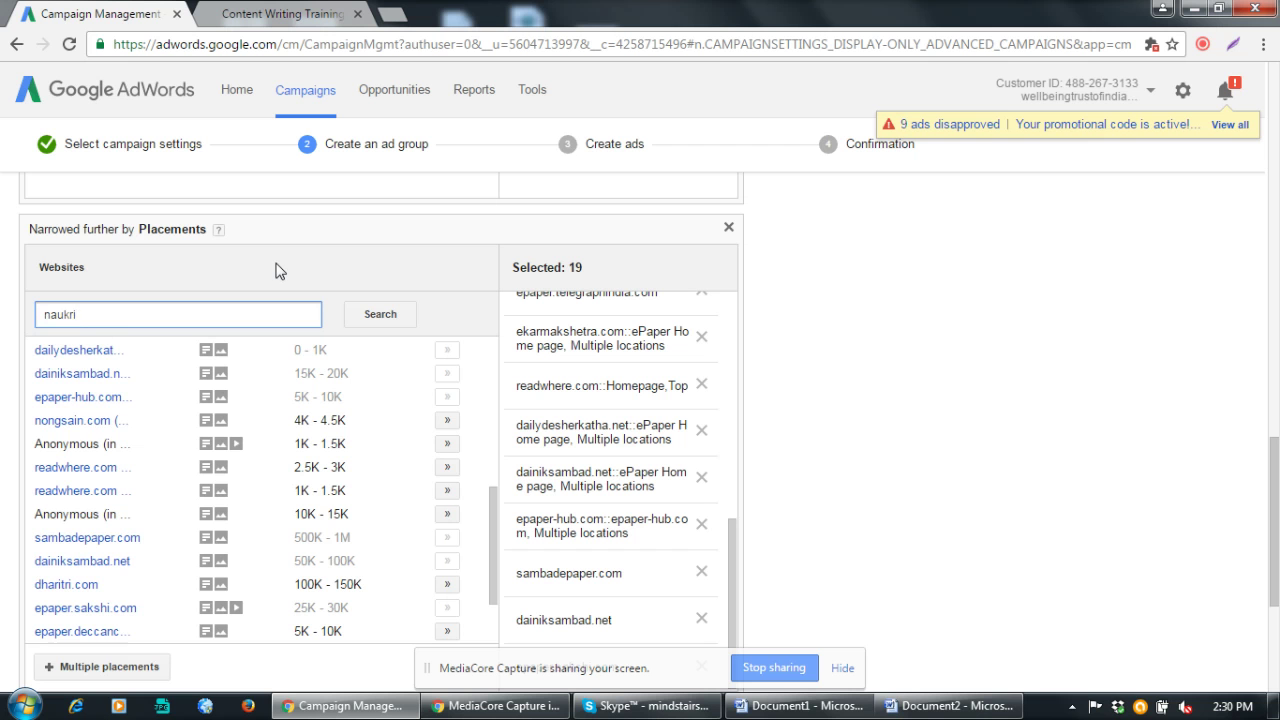
pyautogui.click(390, 316)
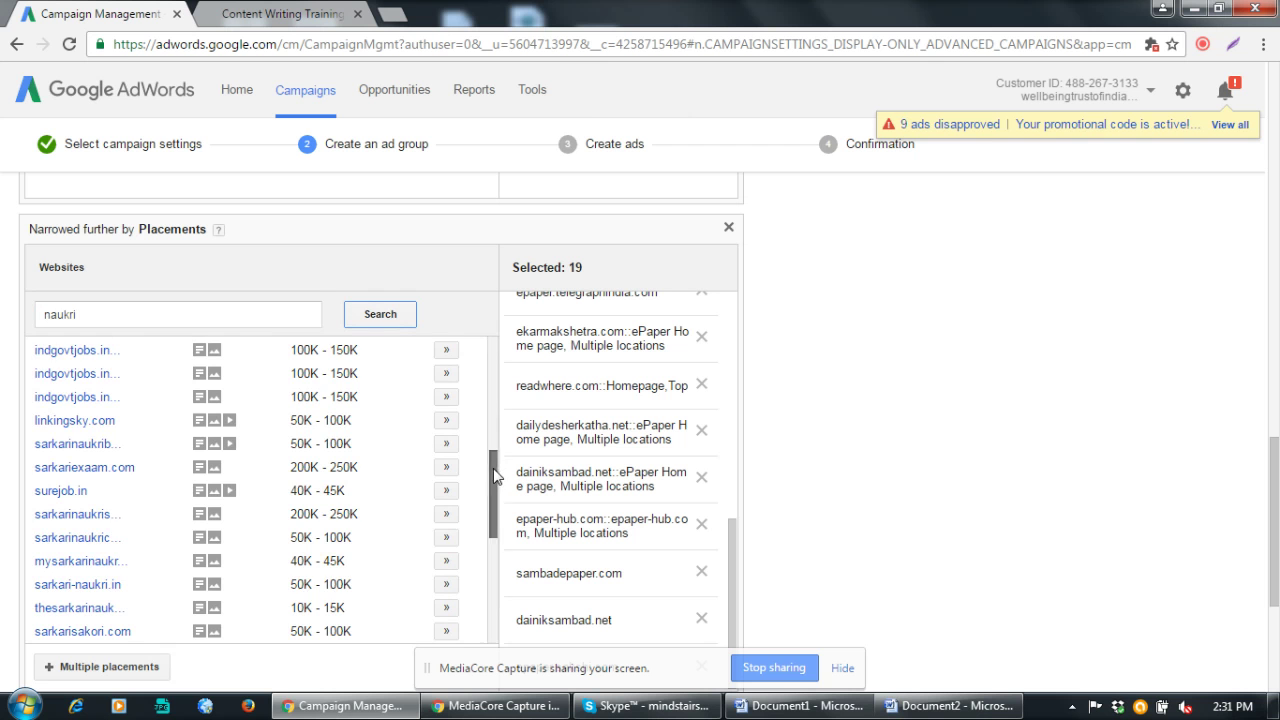
# Add naukri.com, jobsearch.naukri.com and my.naukri.com to the selected placements
pyautogui.moveTo(493, 475); pyautogui.dragTo(491, 342)
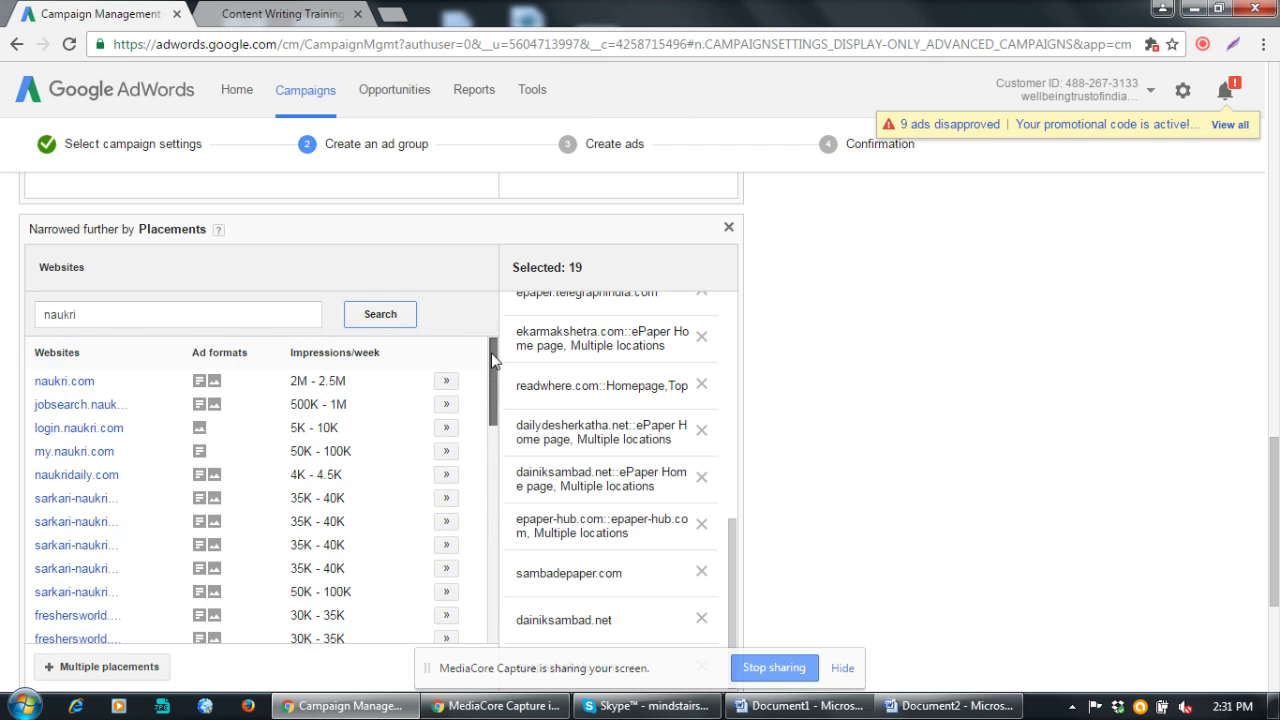
pyautogui.click(444, 385)
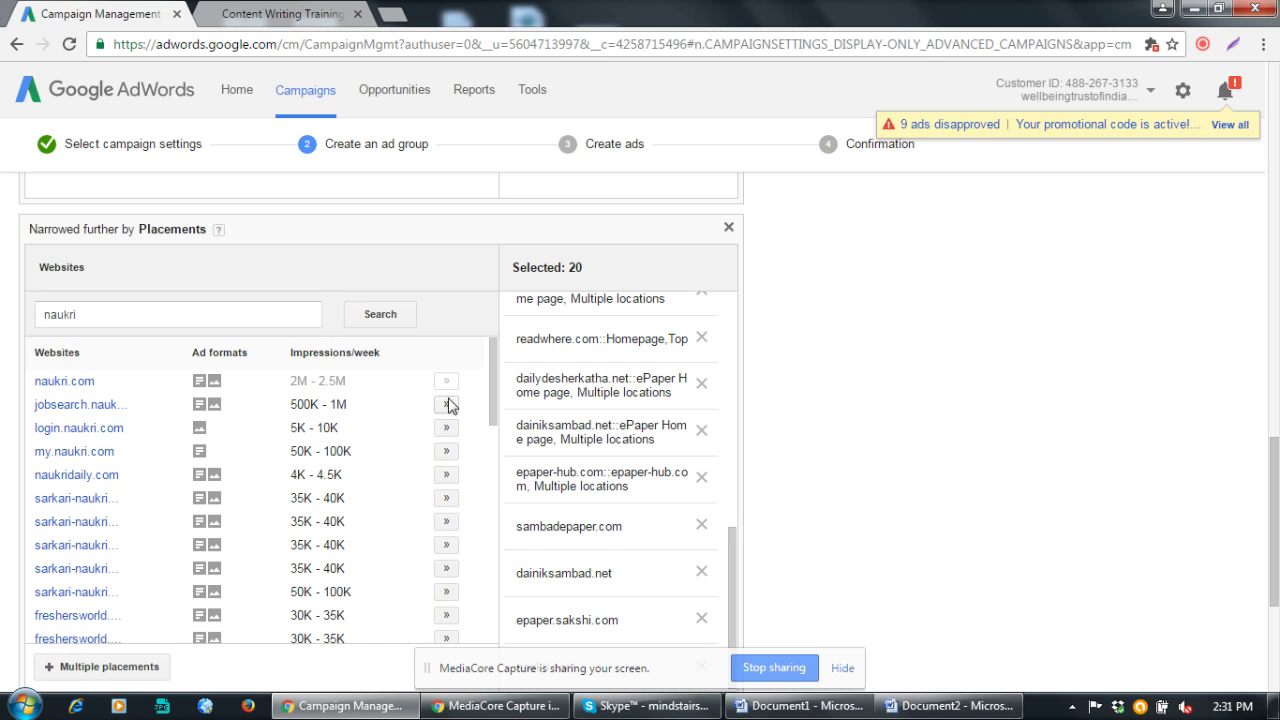
pyautogui.click(448, 404)
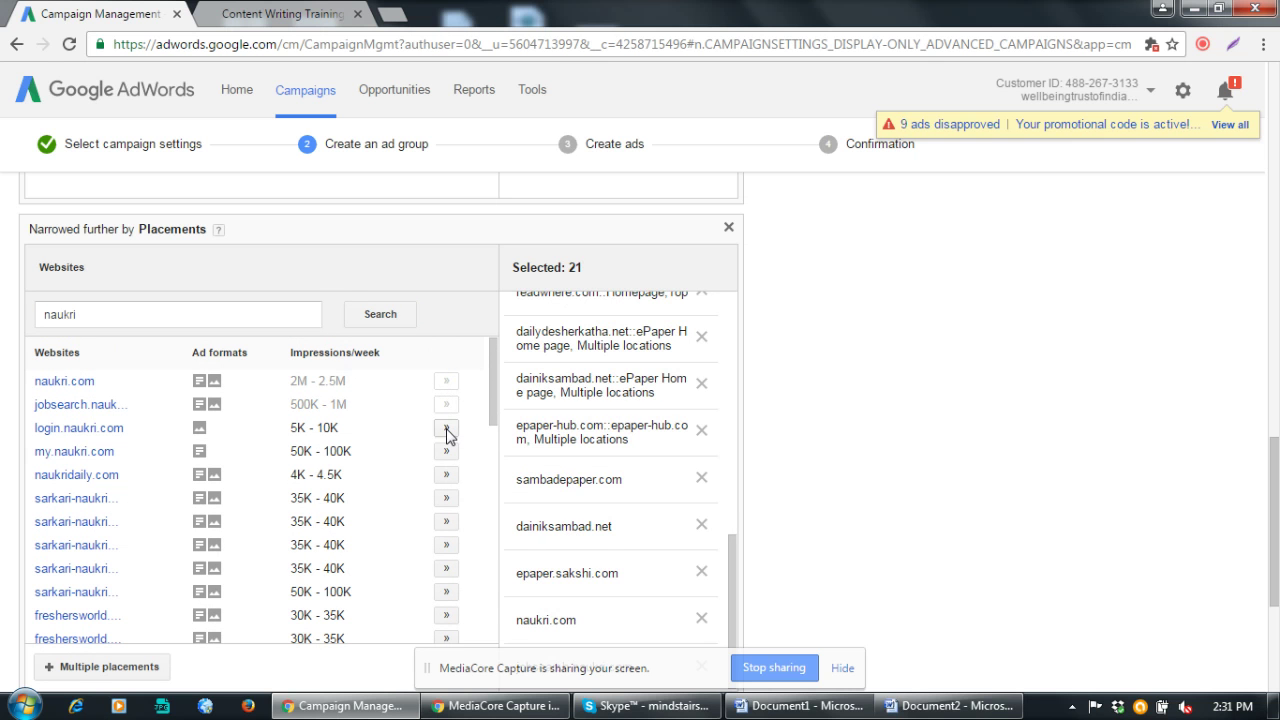
pyautogui.click(446, 455)
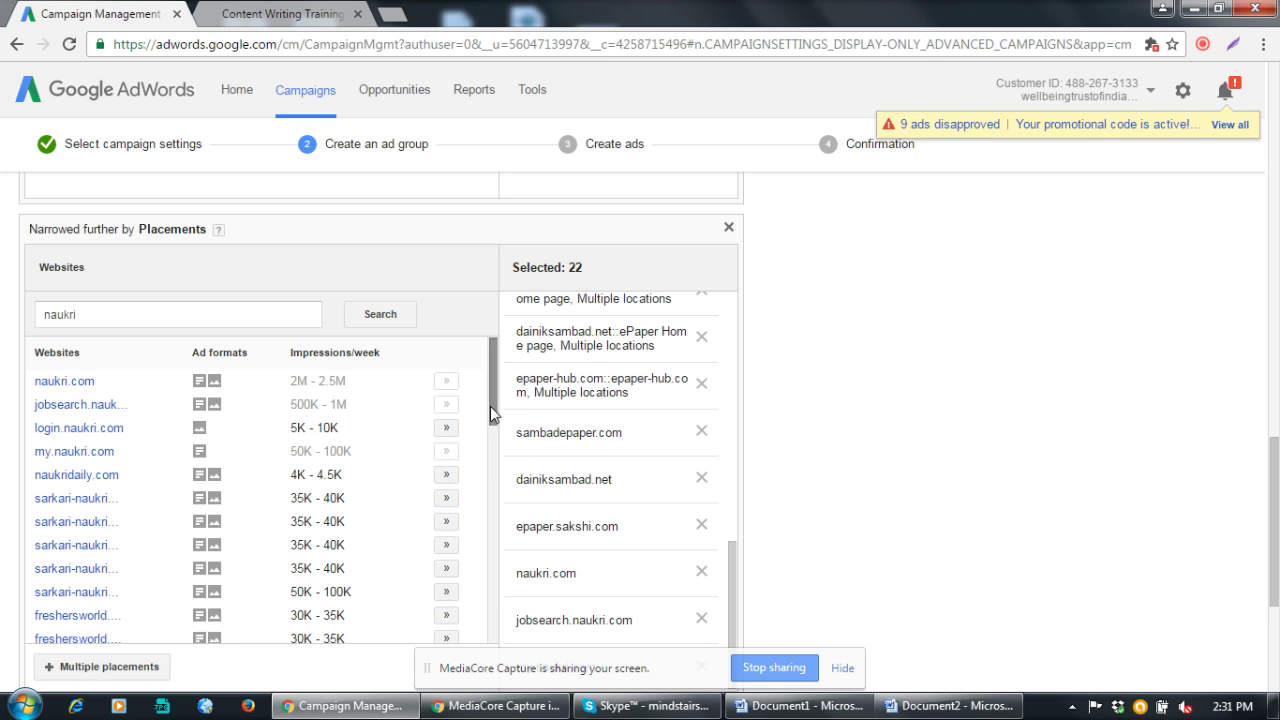
# Add the first four sarkari-naukri.in page placements, from MobileWebsite to Home; Category; Post Pages, to the selection
pyautogui.scroll(-1, 490, 406)
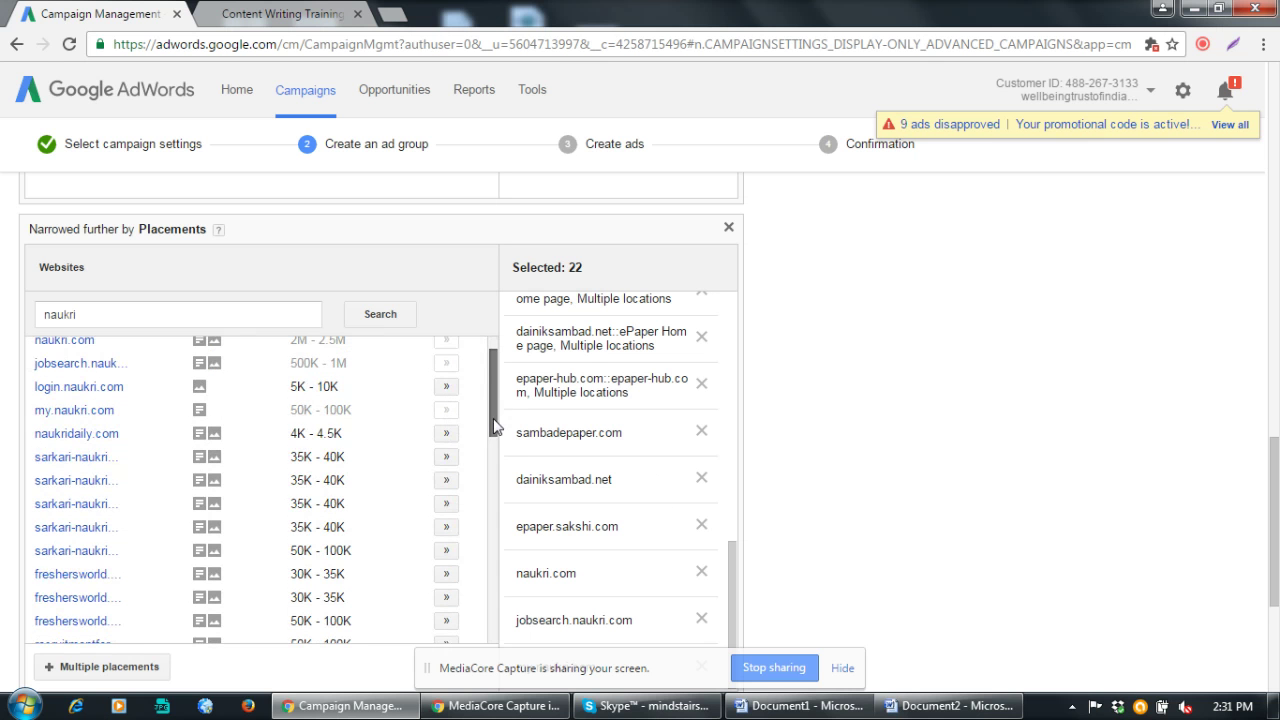
pyautogui.click(447, 457)
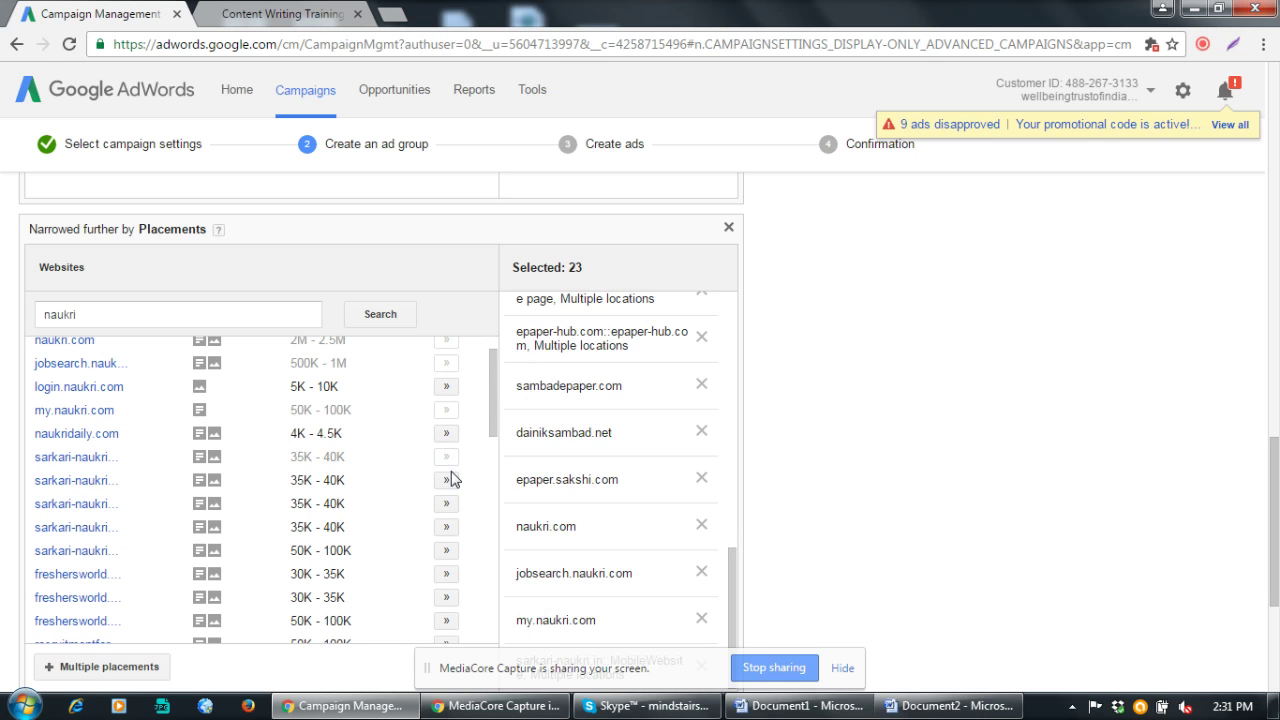
pyautogui.click(447, 480)
pyautogui.click(447, 510)
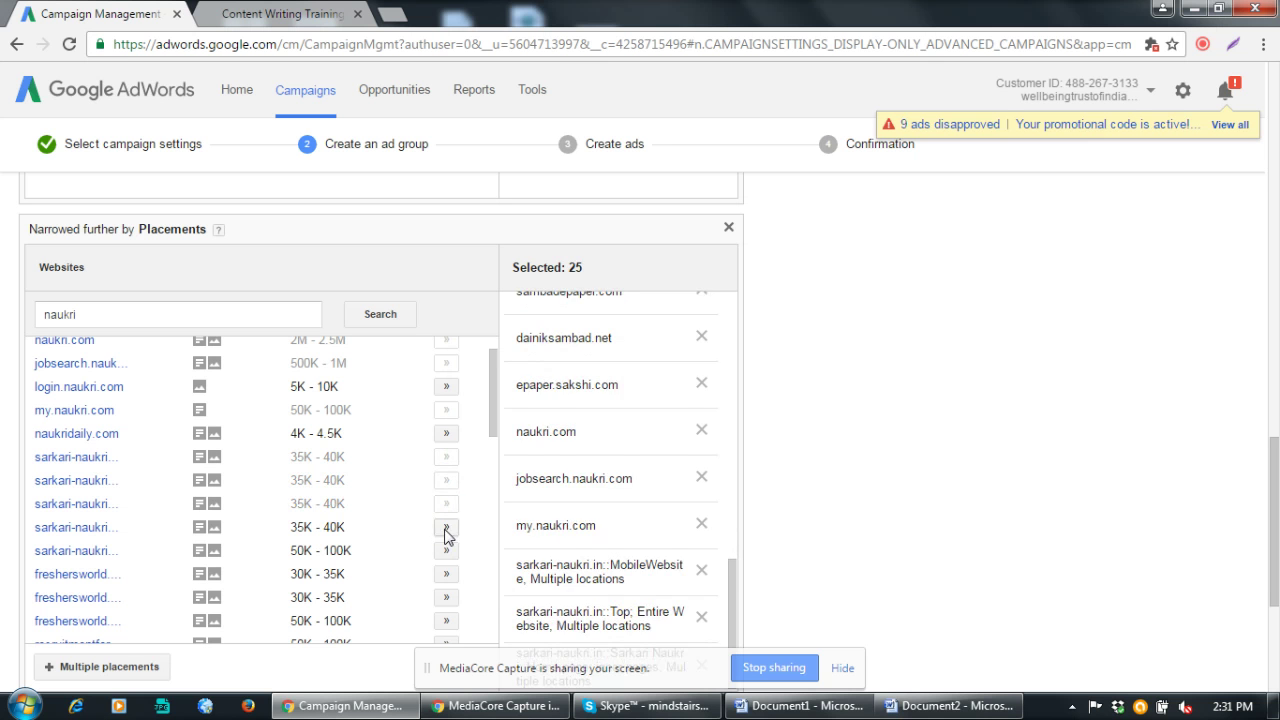
pyautogui.click(447, 530)
# Add the four freshersworld.com jobs page placements and the recruitmentform.co.in all pages placement to the selection
pyautogui.click(447, 576)
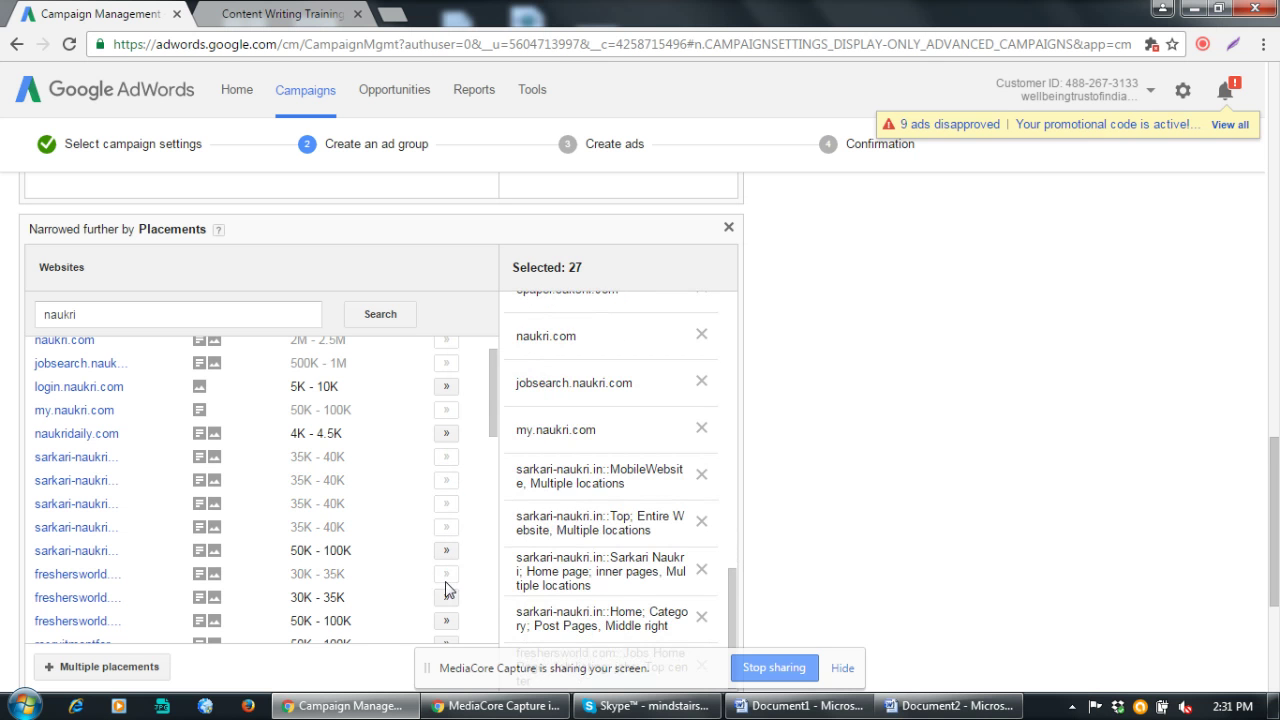
pyautogui.click(447, 598)
pyautogui.click(446, 622)
pyautogui.scroll(-2, 477, 569)
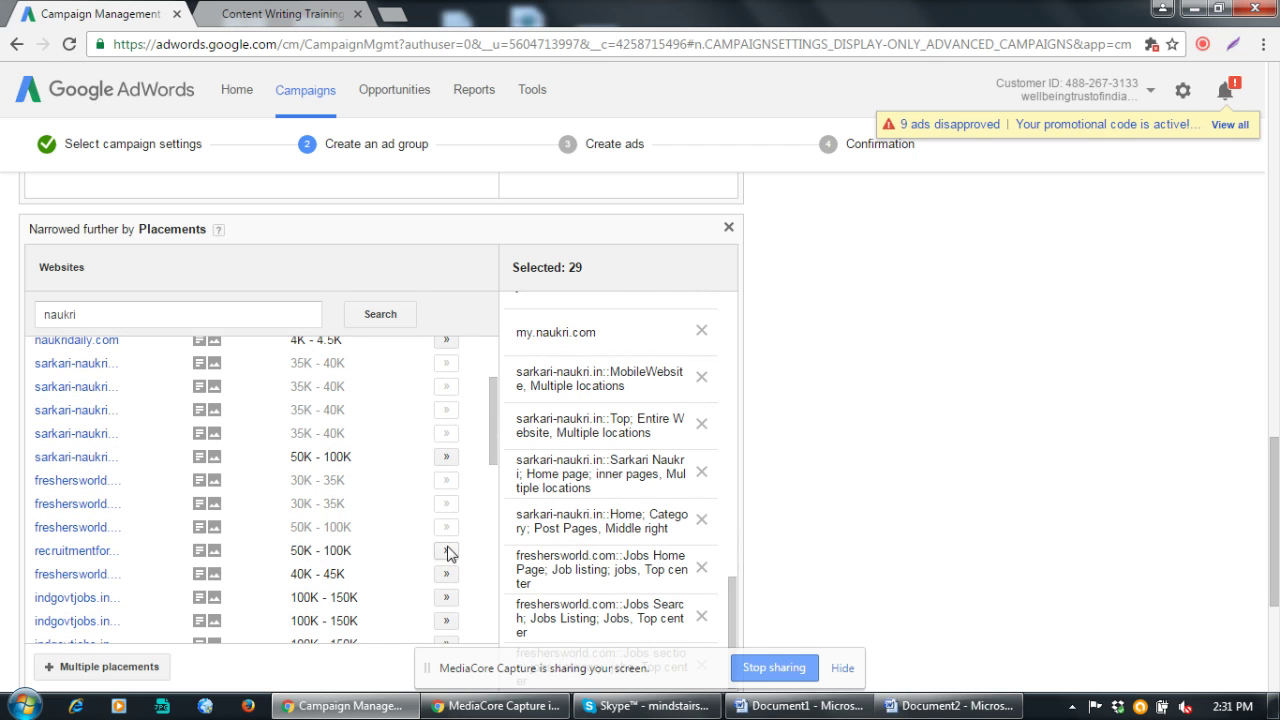
pyautogui.click(446, 552)
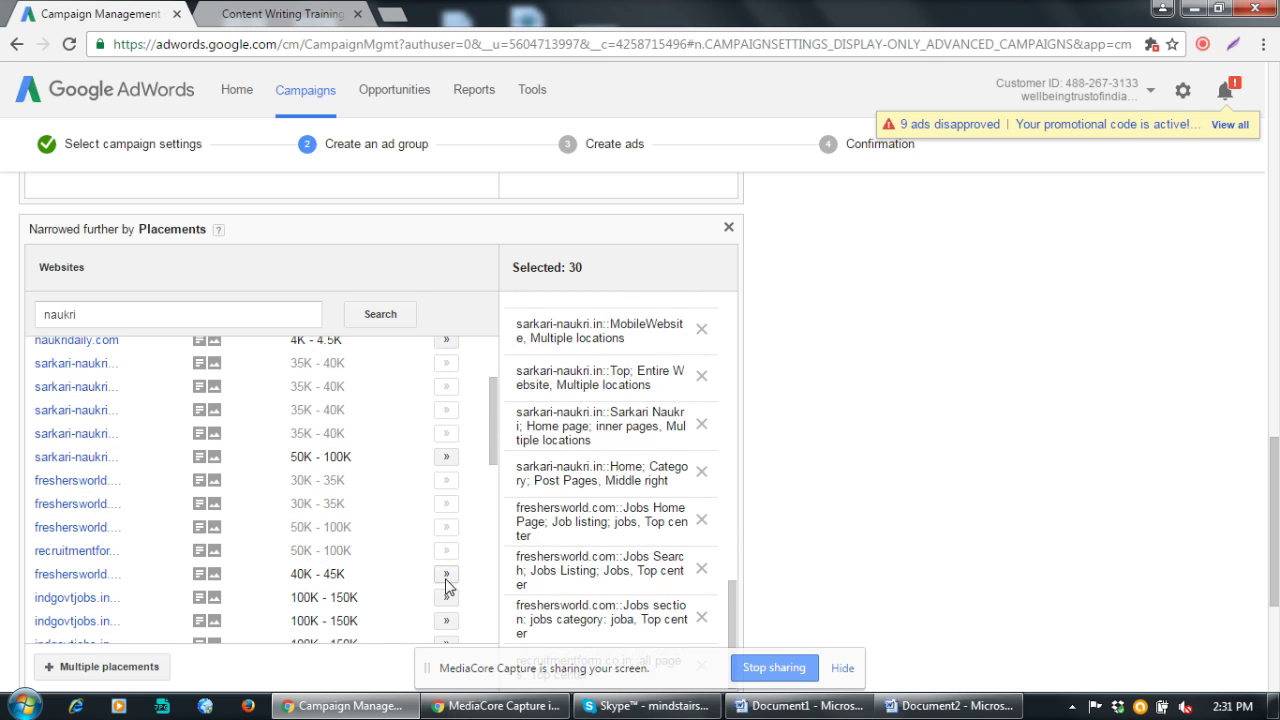
pyautogui.click(446, 574)
# Add the three indgovtjobs.in post page placements to the selected placements
pyautogui.scroll(-2, 472, 552)
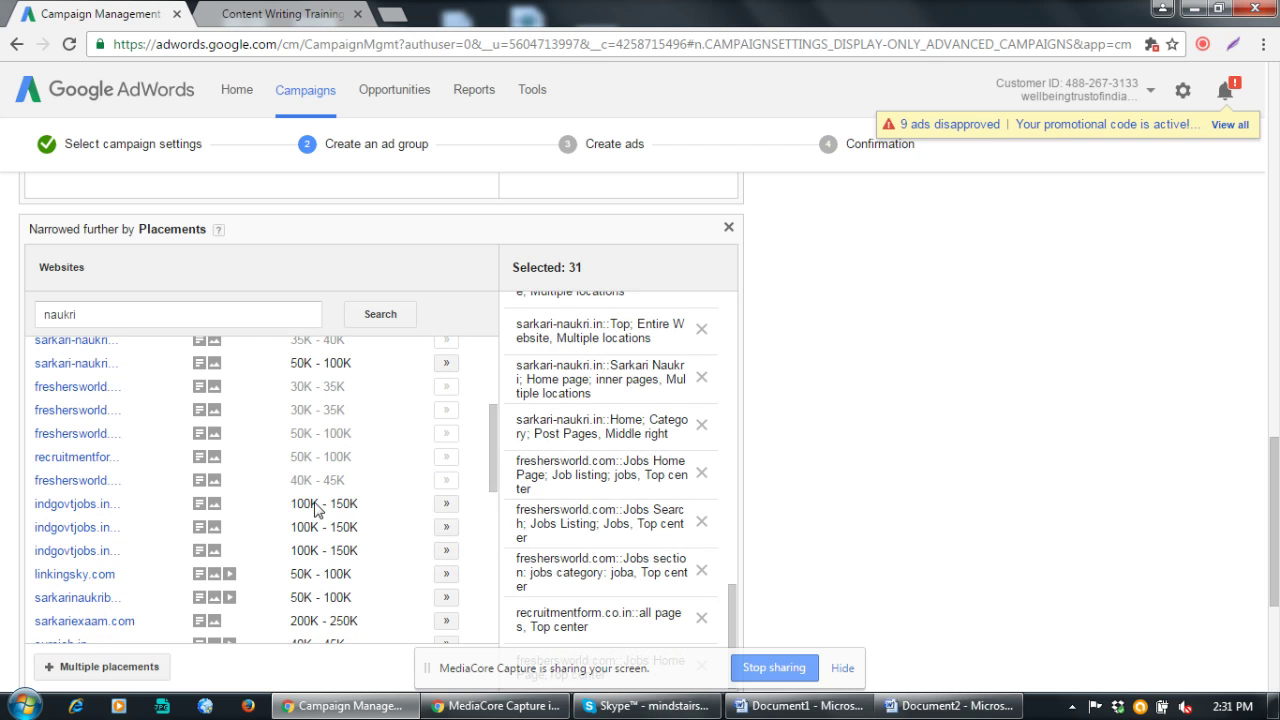
pyautogui.click(446, 503)
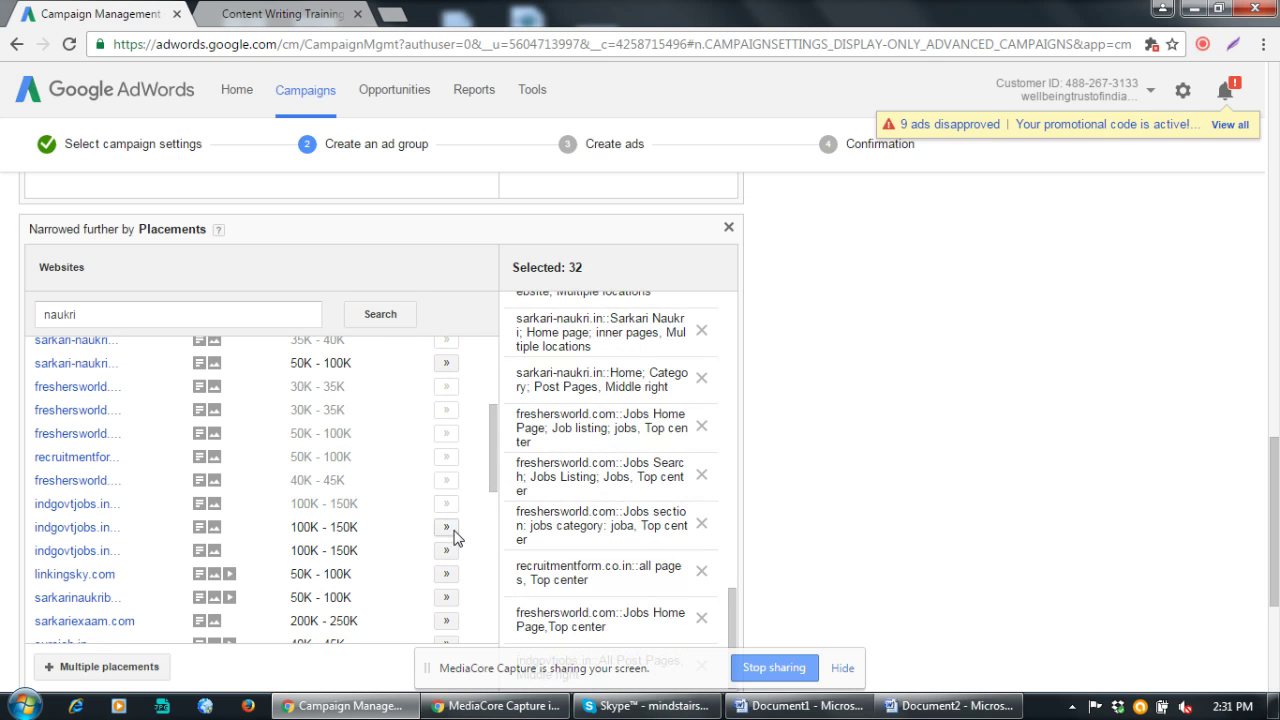
pyautogui.click(446, 527)
pyautogui.click(446, 550)
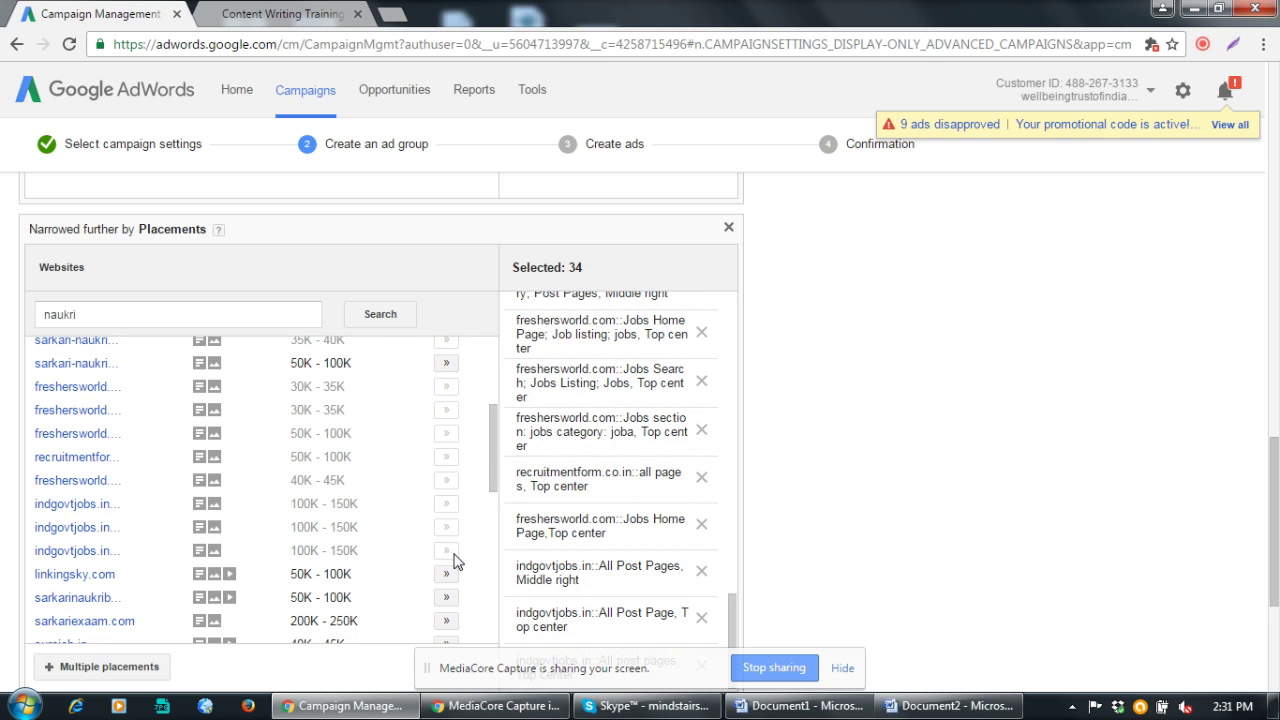
# Add sarkarinaukriblog.com, sarkariexaam.com, surejob.in, sarkarinaukrisarch.in, sarkarinaukricareer.in and mysarkarinaukri.com to the selected placements
pyautogui.scroll(-2, 455, 560)
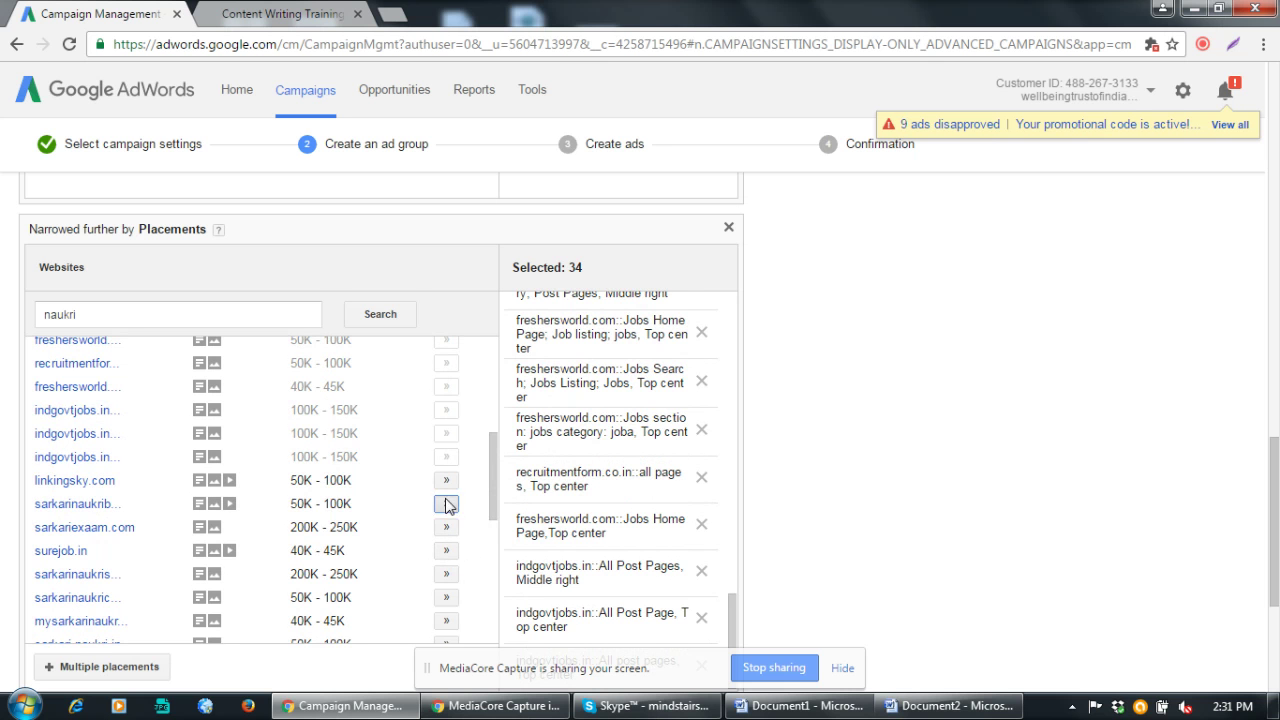
pyautogui.click(446, 503)
pyautogui.click(446, 530)
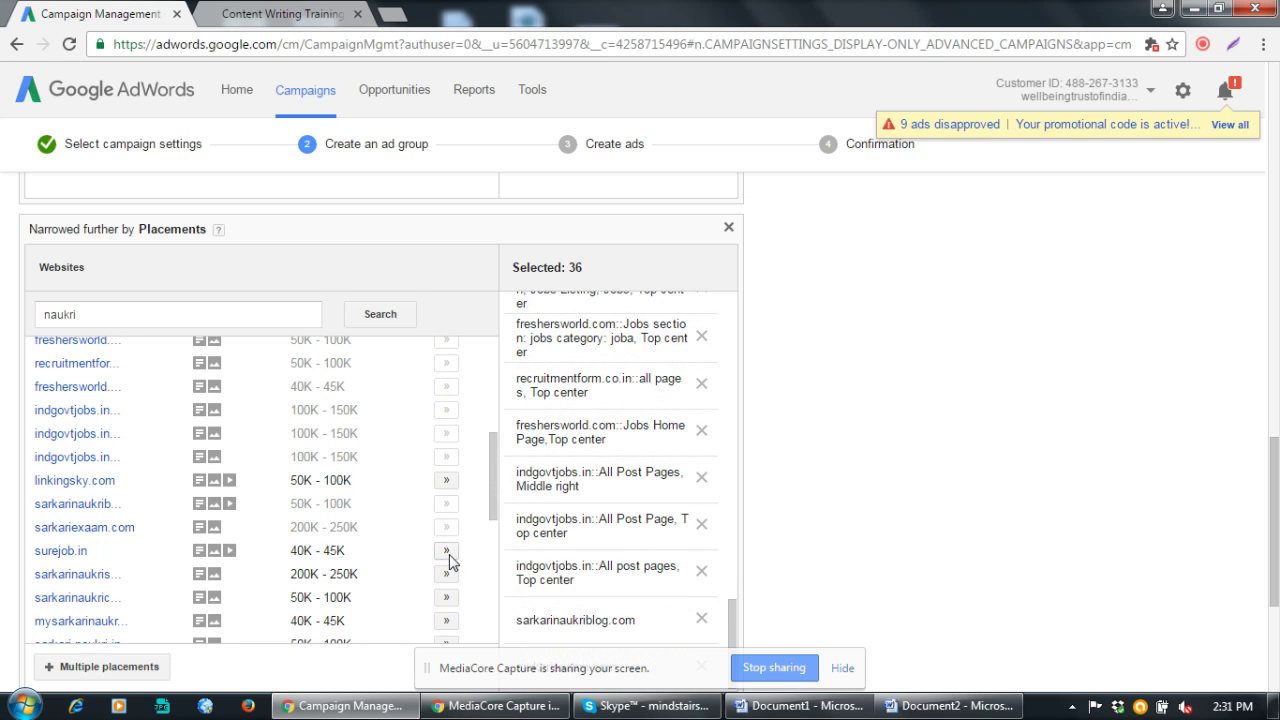
pyautogui.click(447, 555)
pyautogui.click(450, 578)
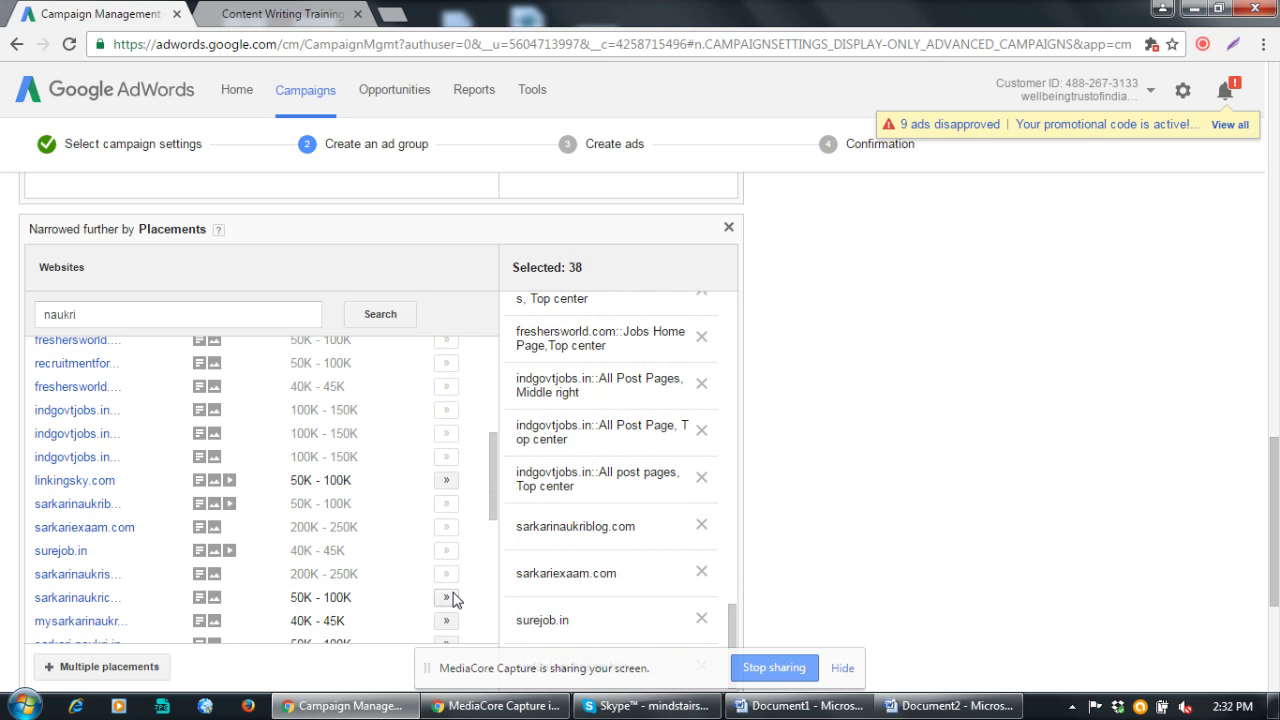
pyautogui.click(447, 598)
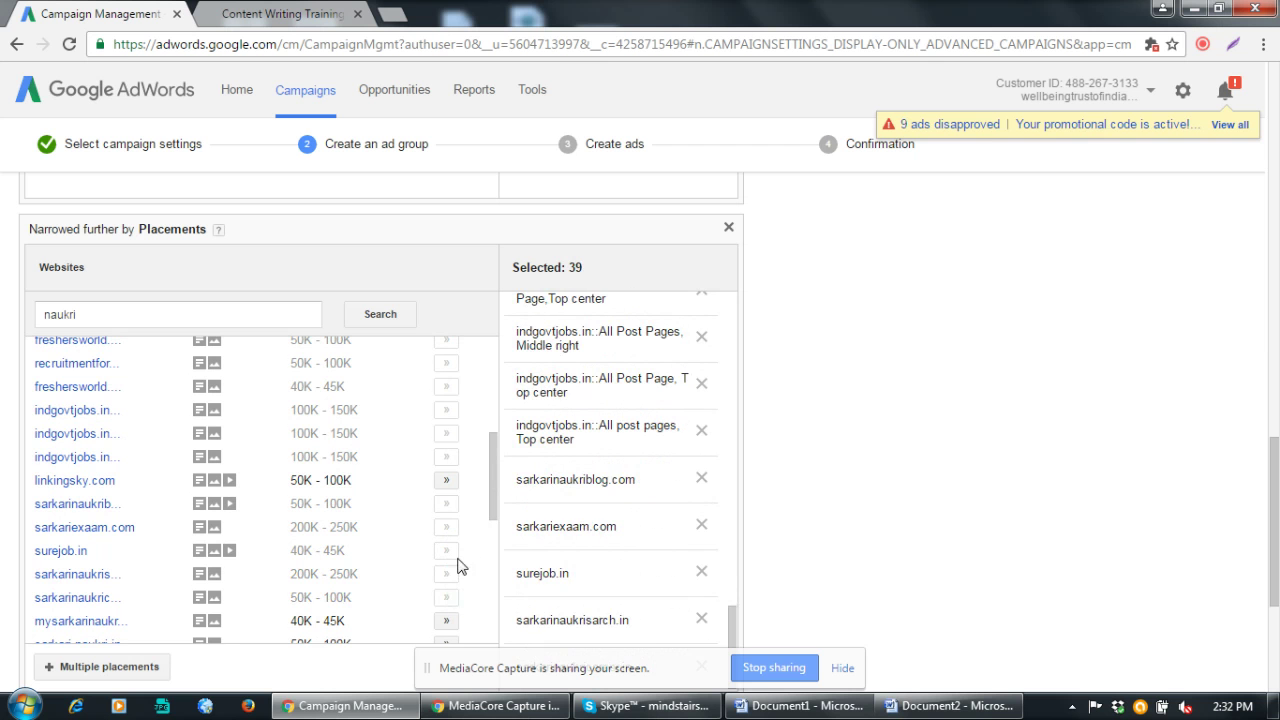
pyautogui.click(446, 620)
# Add sarkari-naukri.in, thesarkarinaukri.com and sarkarisakori.com to the selected placements
pyautogui.scroll(-2, 472, 558)
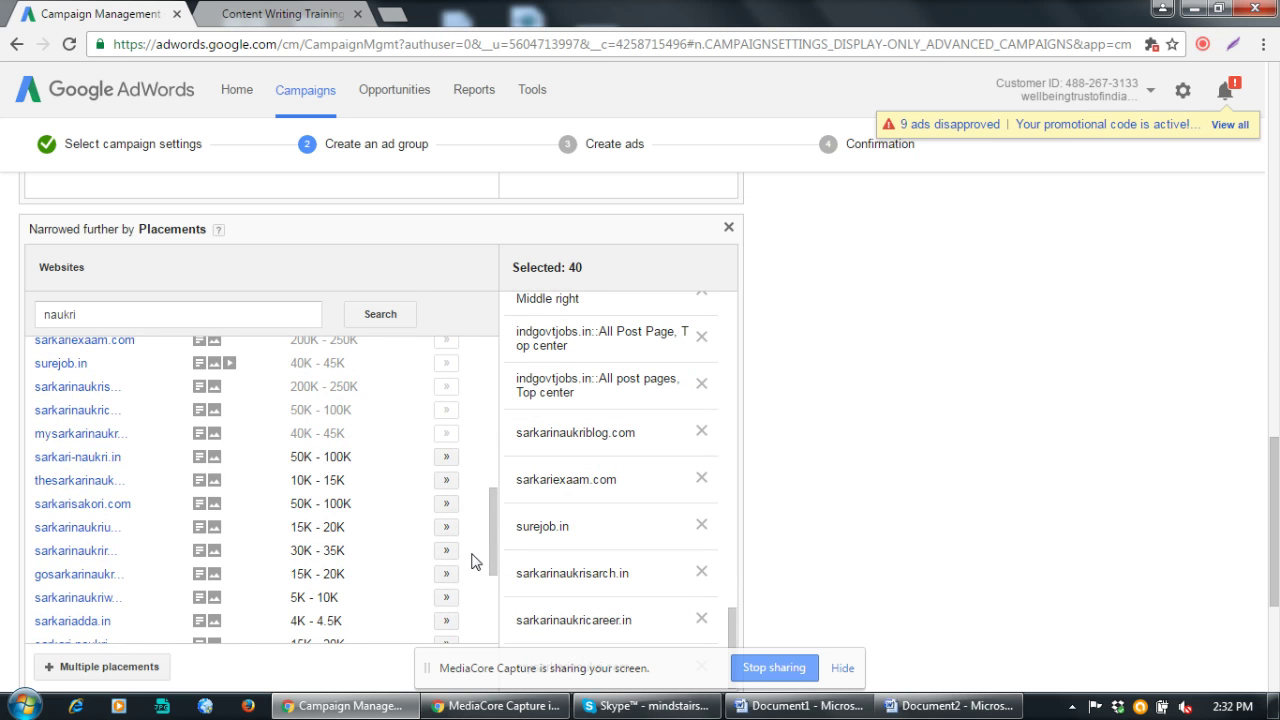
pyautogui.click(447, 458)
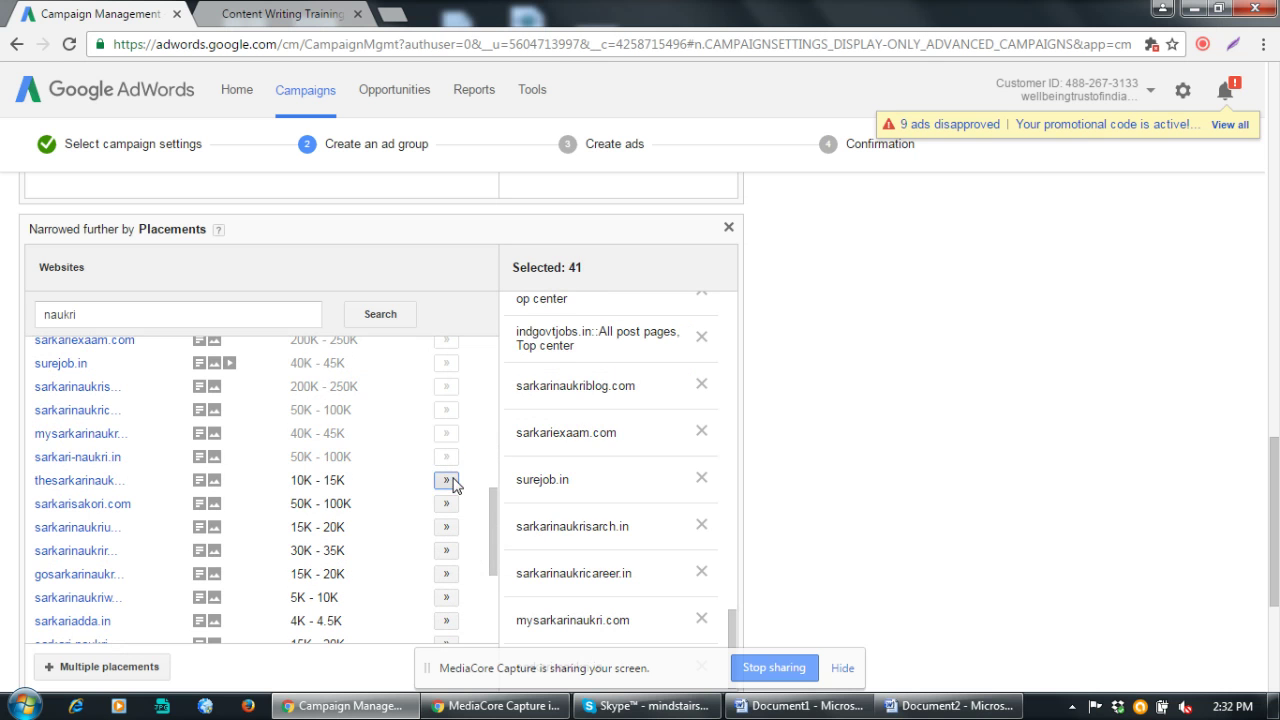
pyautogui.click(447, 481)
pyautogui.click(447, 507)
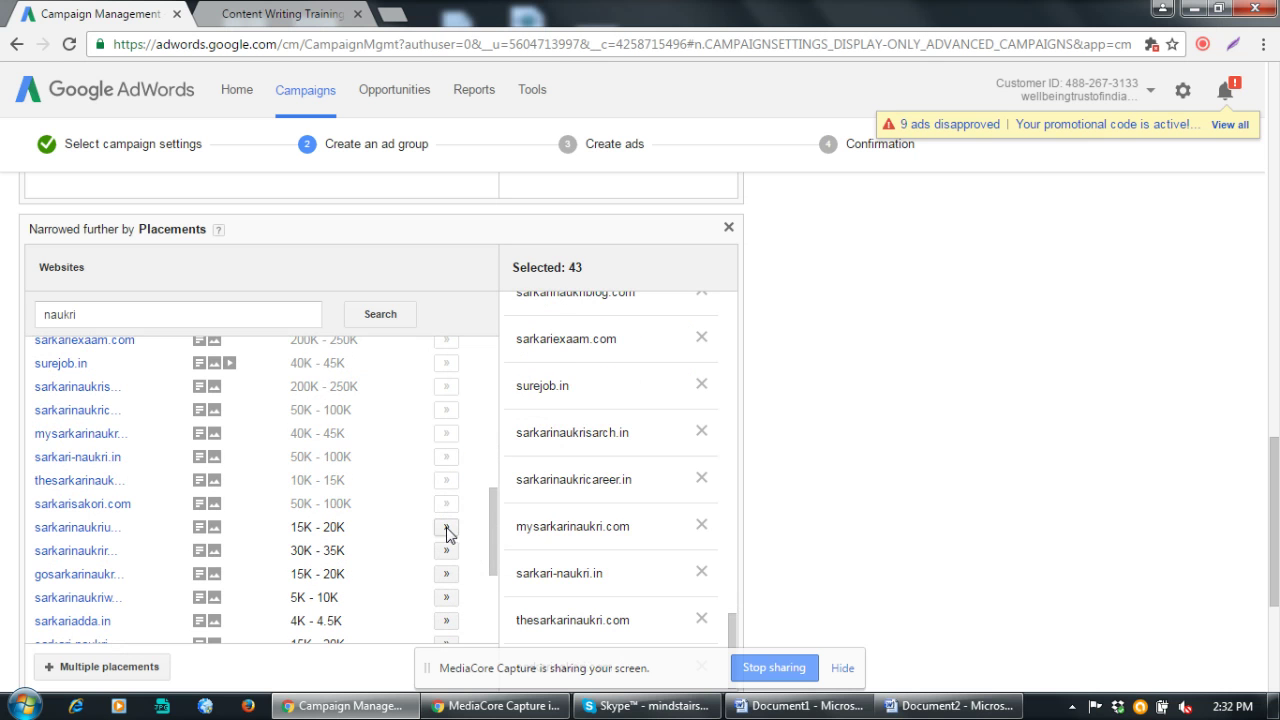
# Add sarkarinaukriupdates.com, sarkarinaukrirojgar.com, gosarkarinaukri.co.in, sarkarinaukriwebsite.in and sarkariadda.in to the selected placements
pyautogui.click(447, 526)
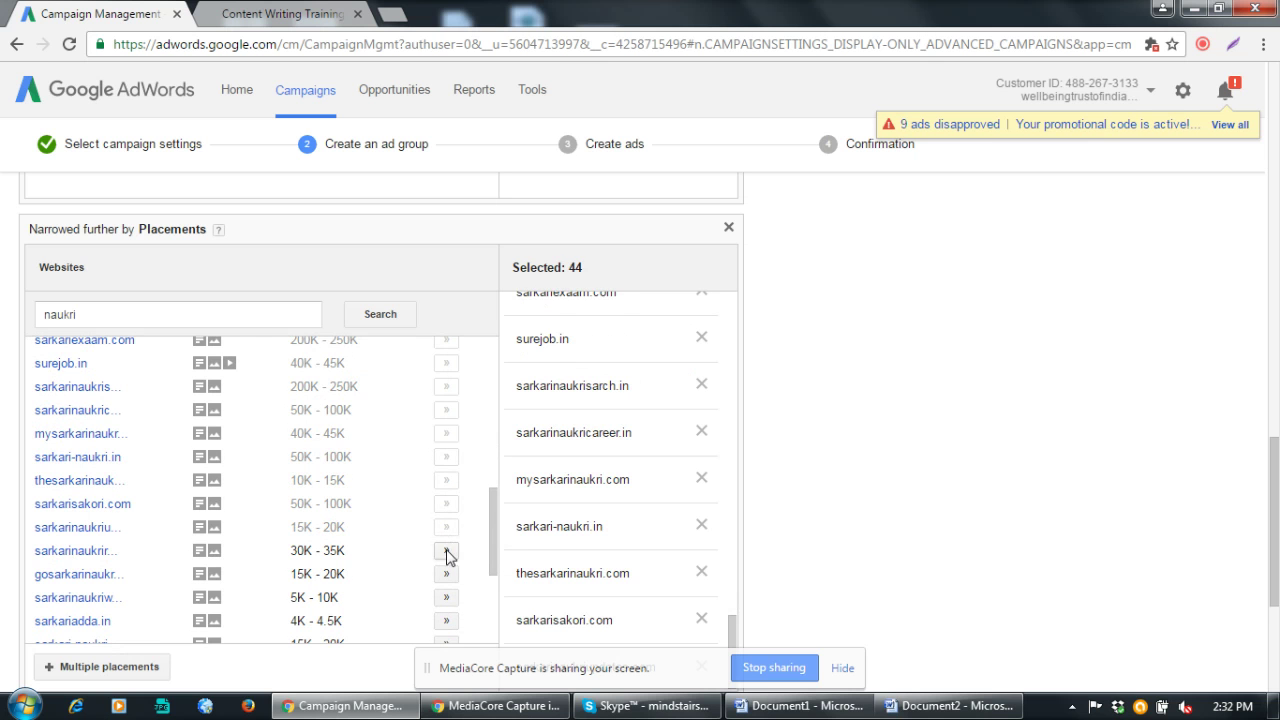
pyautogui.click(447, 551)
pyautogui.click(448, 575)
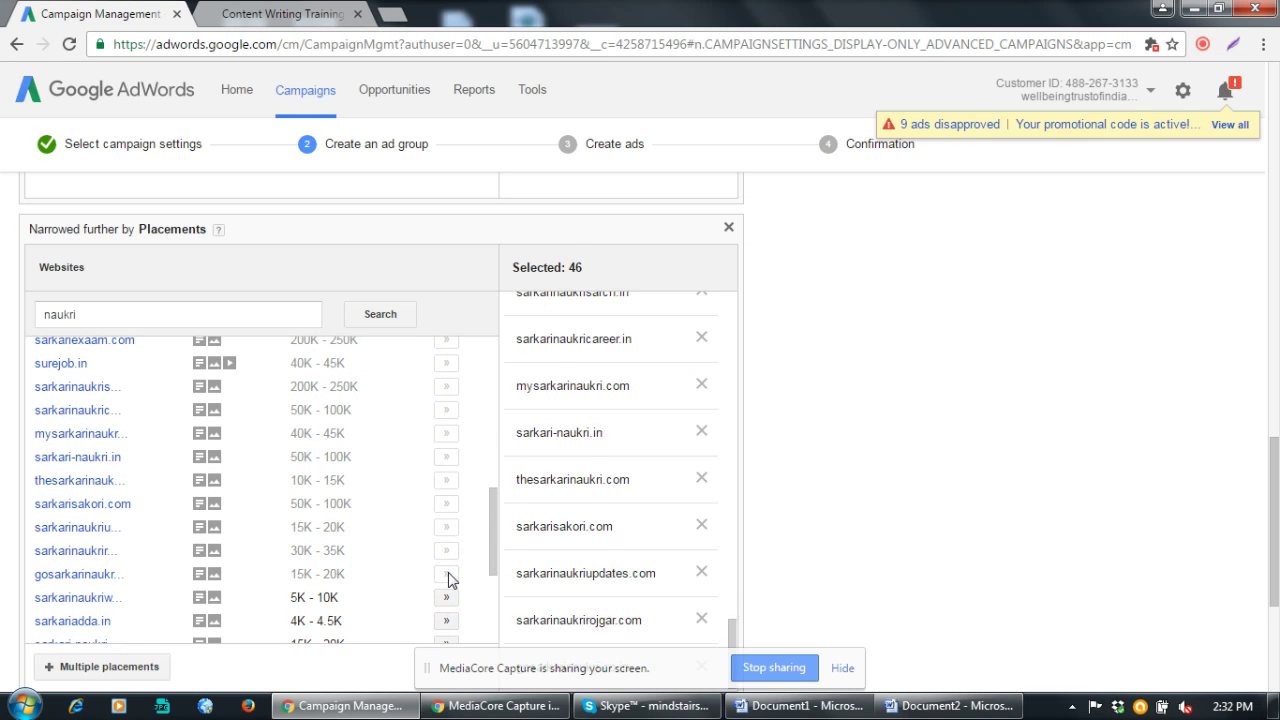
pyautogui.click(449, 598)
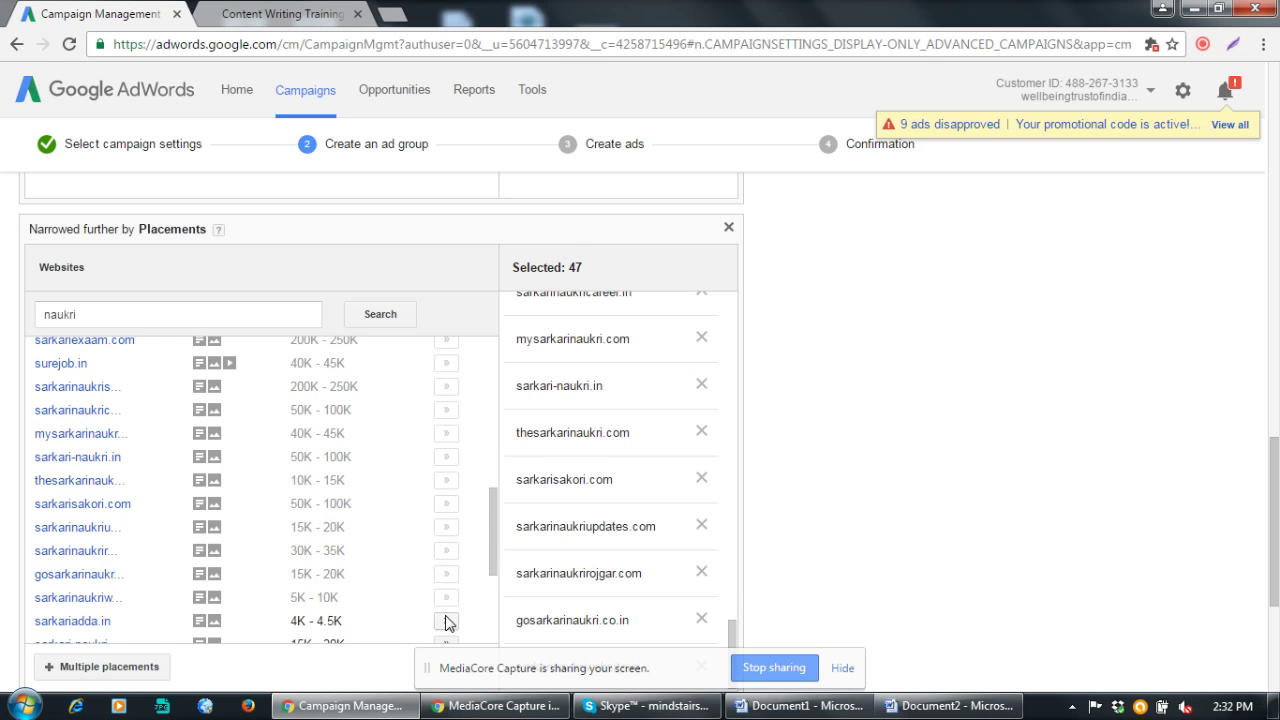
pyautogui.click(446, 622)
# Add sarkari-naukrie.in, ithesarkarinaukri.in and sarkarinaukri2014.org to the selected placements
pyautogui.scroll(-1, 471, 586)
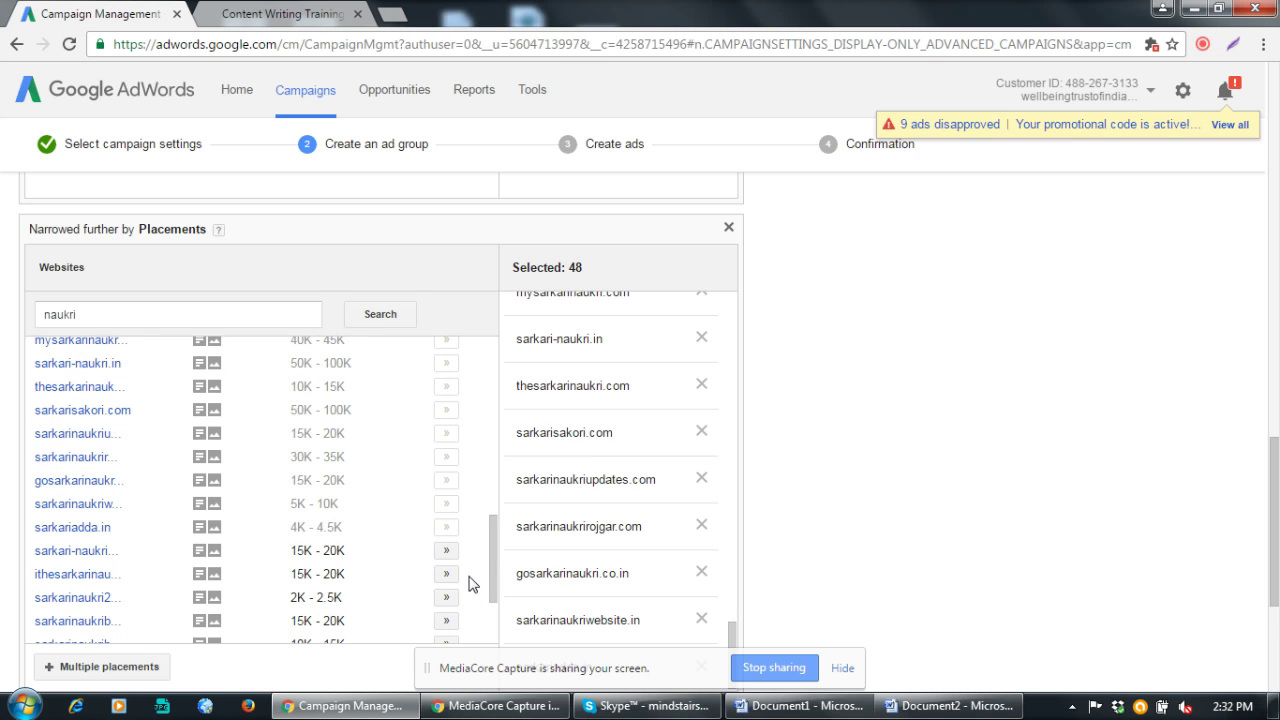
pyautogui.click(446, 551)
pyautogui.click(442, 575)
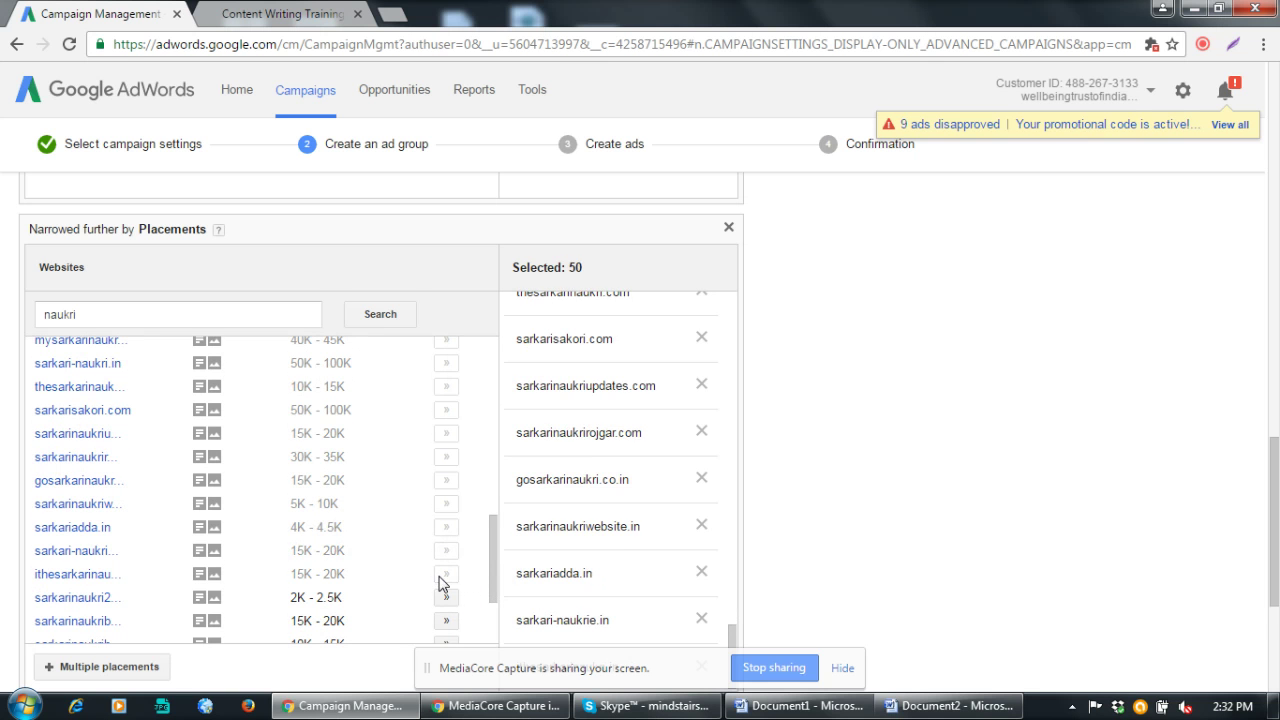
pyautogui.click(446, 597)
# Add the six sarkarinaukriblog.com page placements at the end of the naukri results, plus gvtjob.com, to the selected placements
pyautogui.click(446, 620)
pyautogui.scroll(-2, 471, 566)
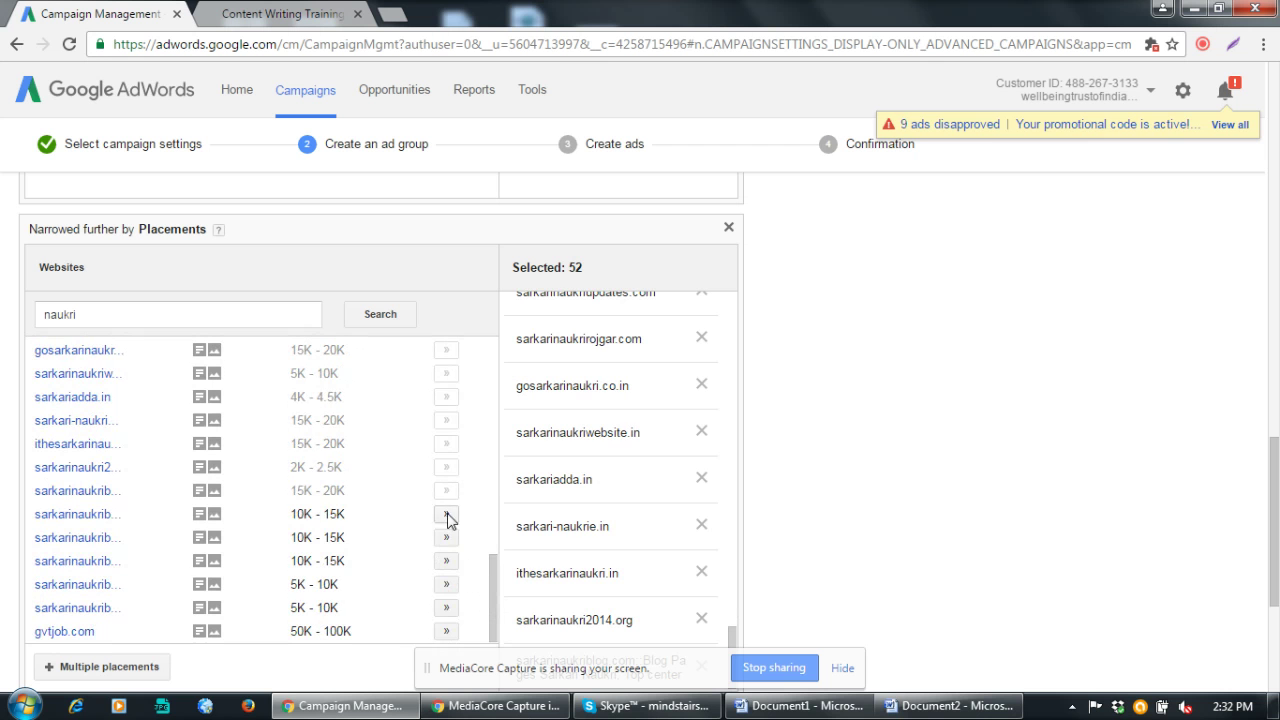
pyautogui.click(446, 514)
pyautogui.click(446, 537)
pyautogui.click(446, 561)
pyautogui.click(446, 584)
pyautogui.click(446, 607)
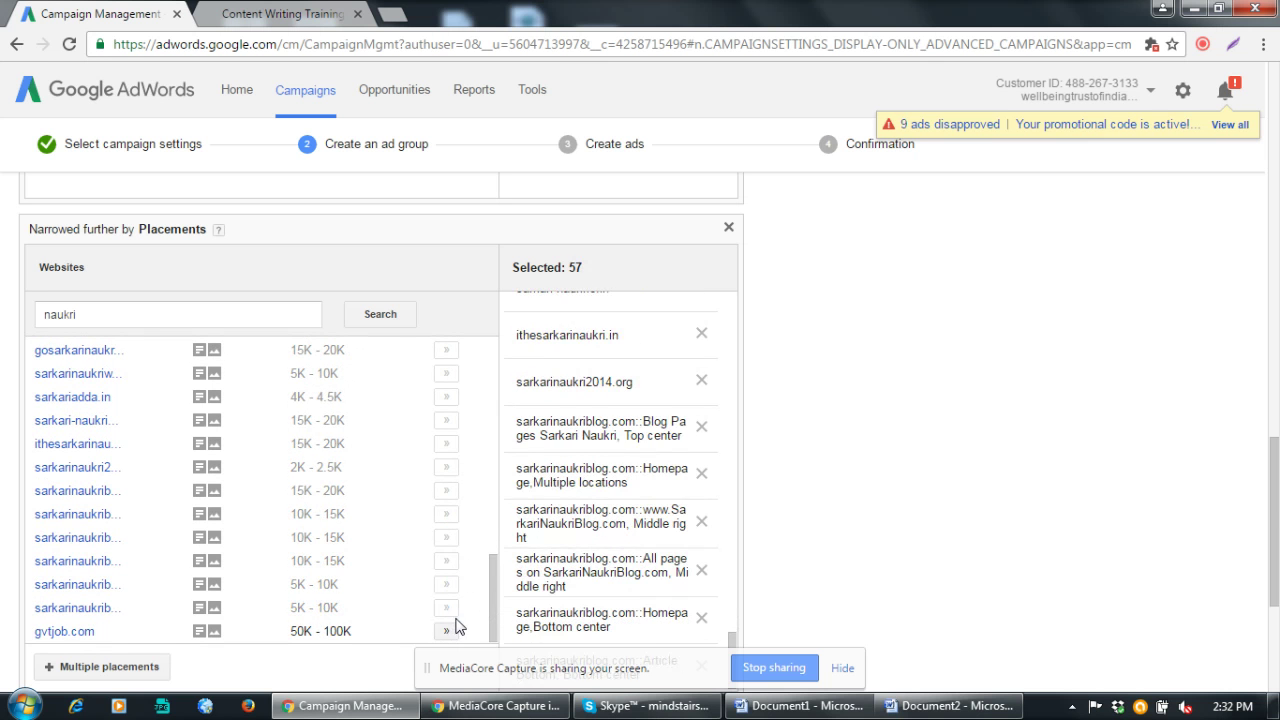
pyautogui.click(450, 630)
# Search the website placements for "education" in place of the naukri query
pyautogui.scroll(-3, 466, 594)
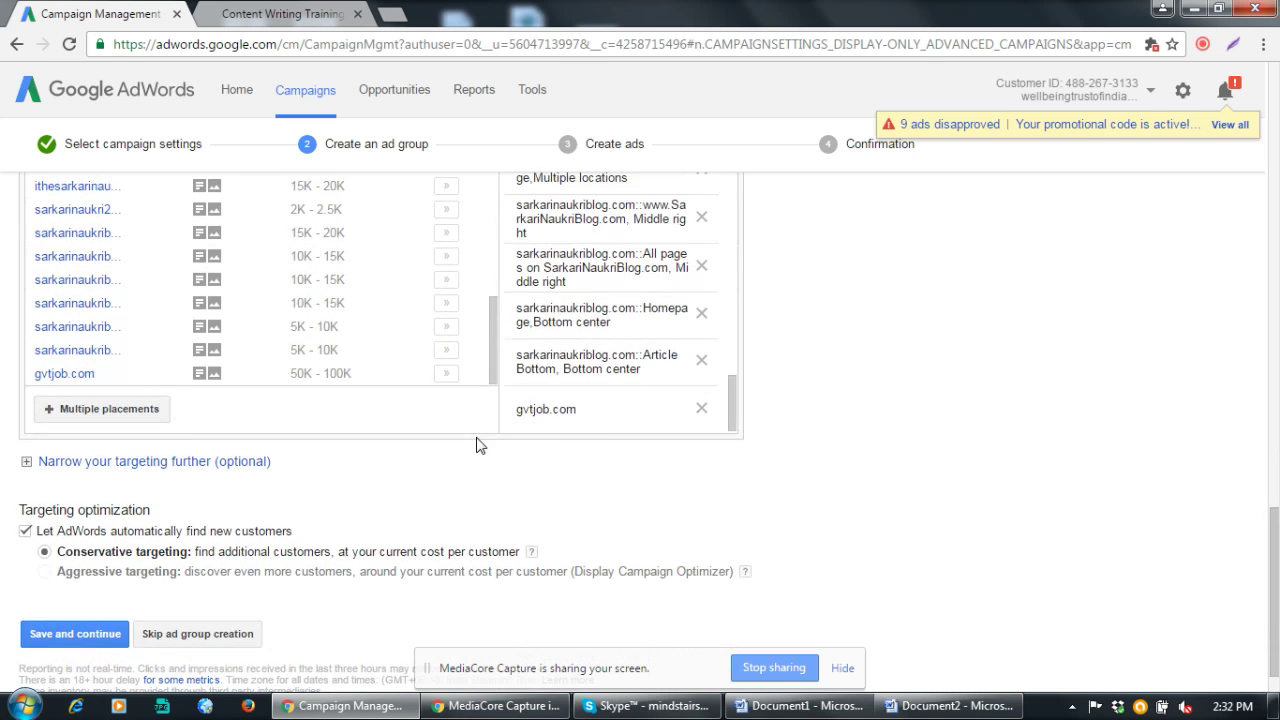
pyautogui.scroll(5, 477, 439)
pyautogui.moveTo(78, 409); pyautogui.dragTo(26, 408)
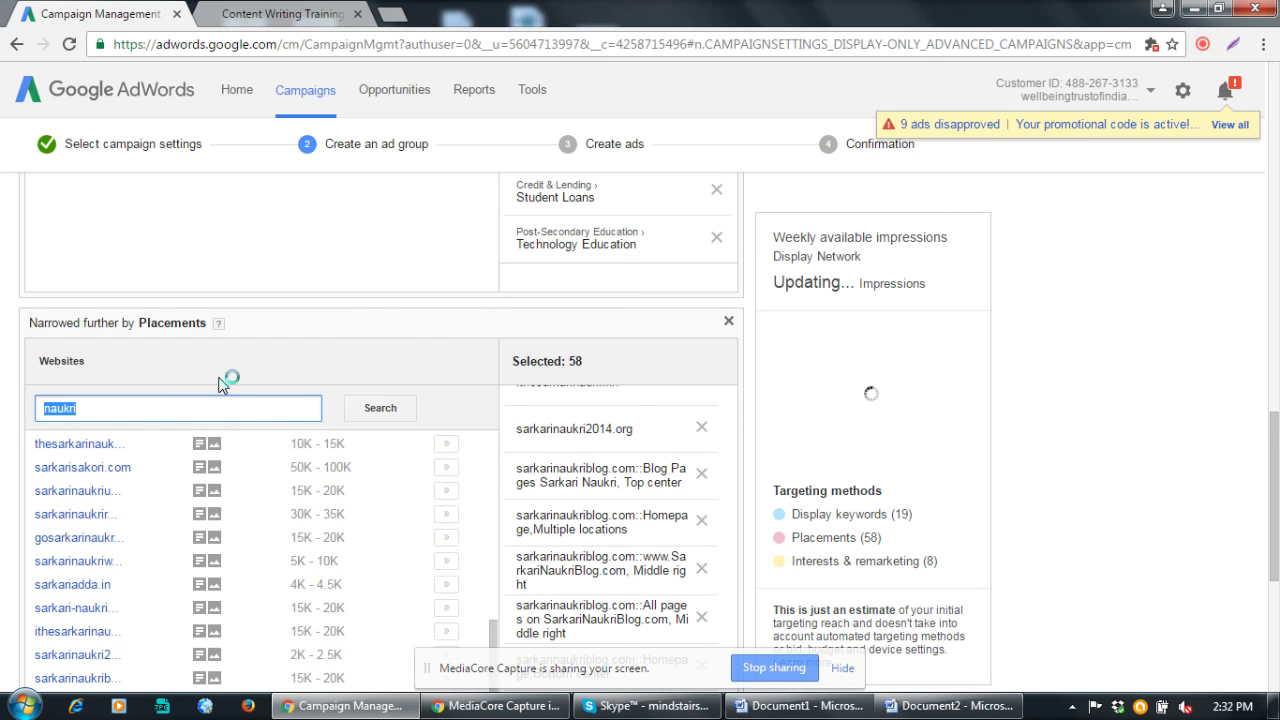
pyautogui.write('education')
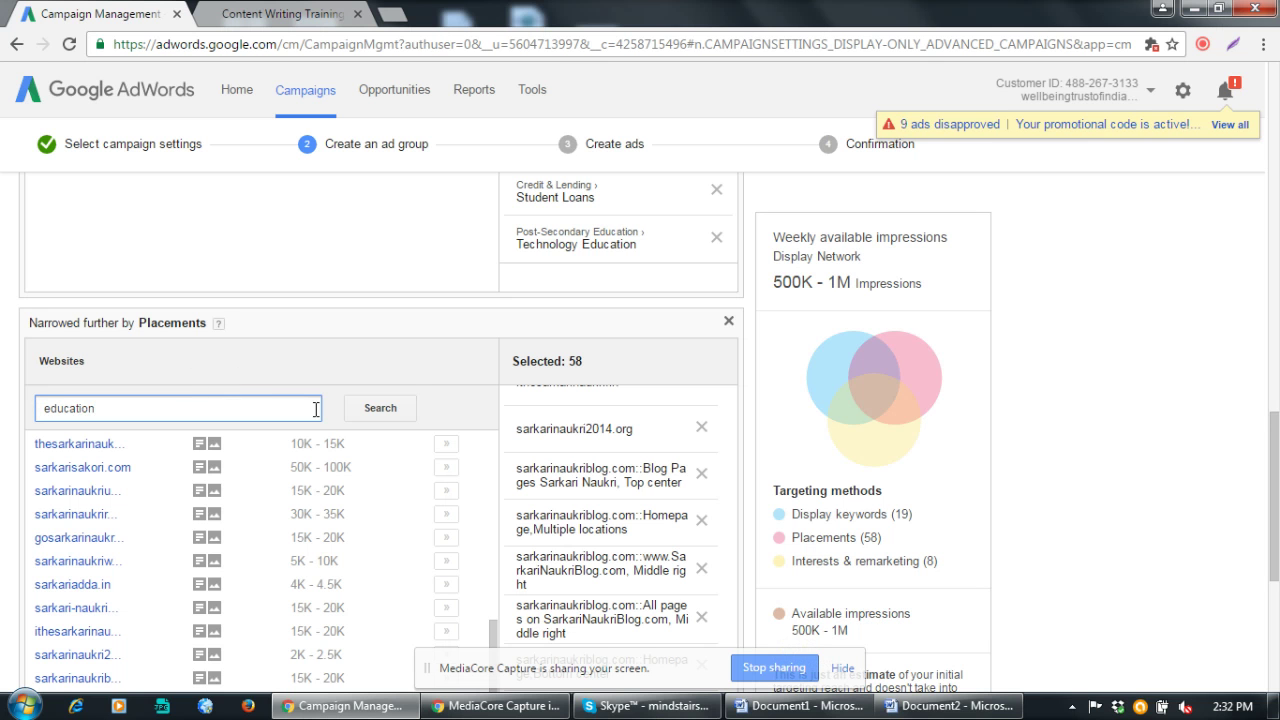
pyautogui.click(384, 414)
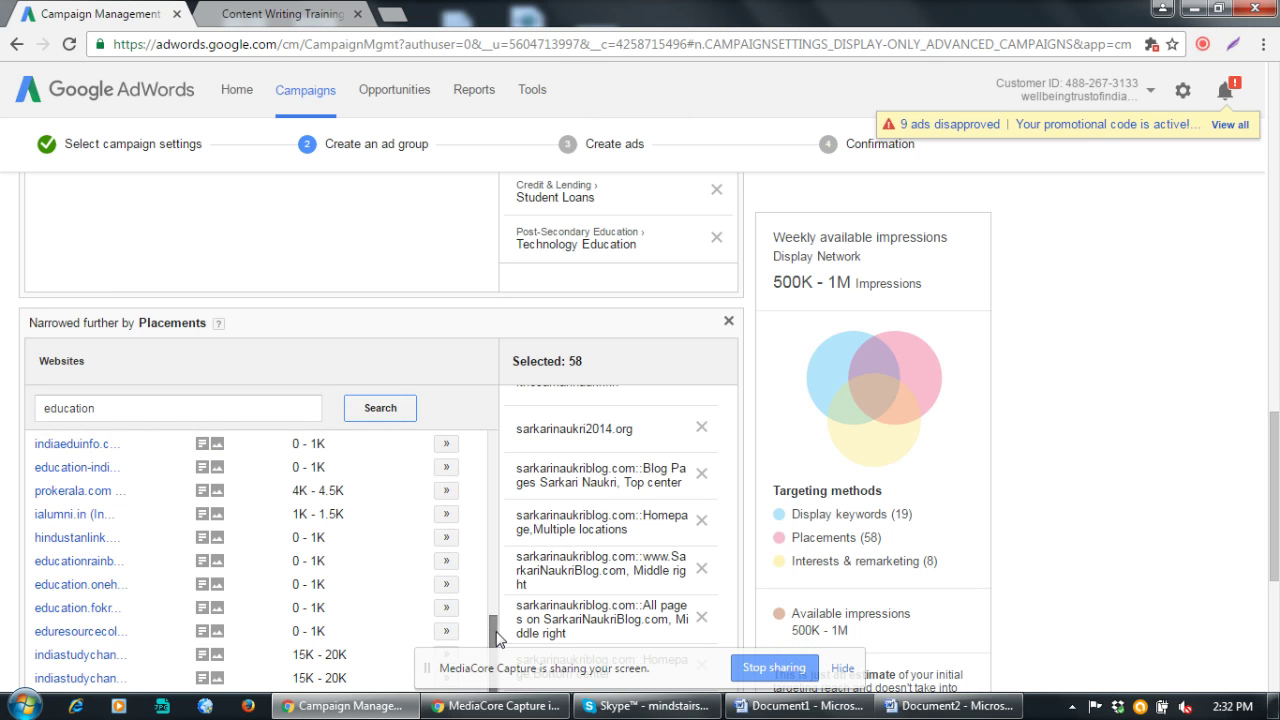
# Add the seven education sites from atpeducation.com through education.stateuniversity.com to the selected placements, skipping the anonymous one
pyautogui.moveTo(491, 626); pyautogui.dragTo(500, 448)
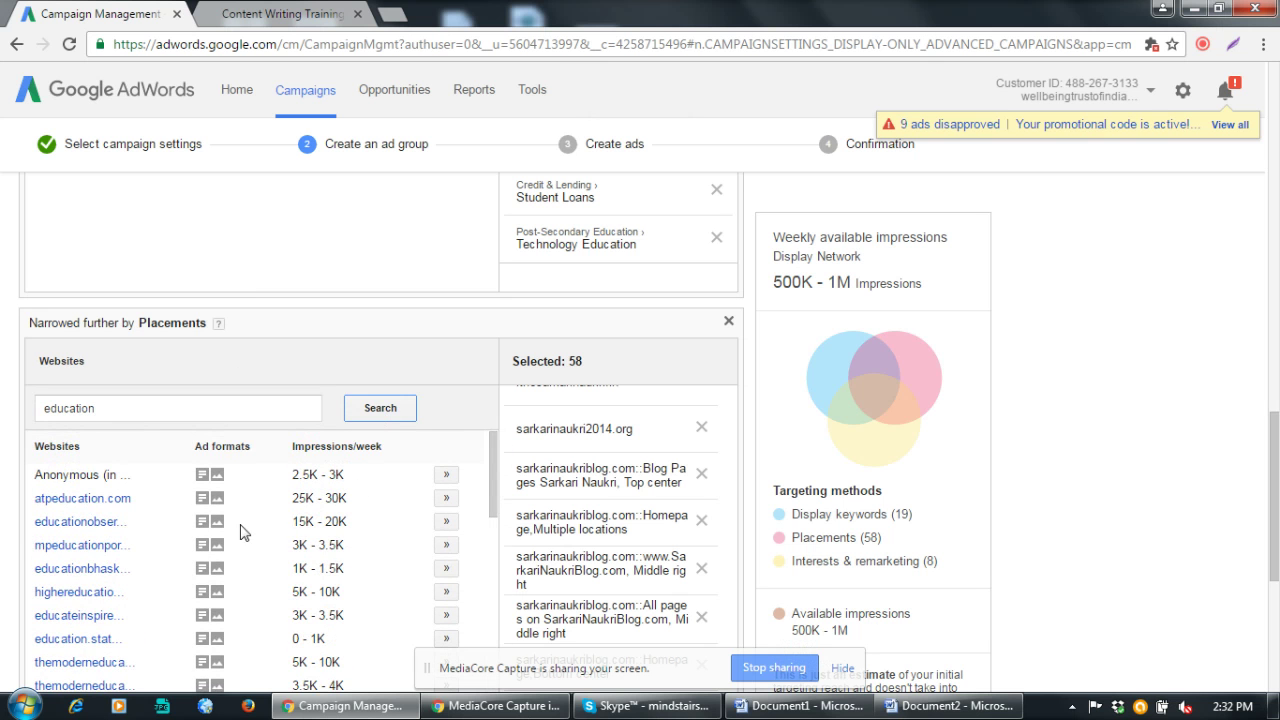
pyautogui.click(446, 498)
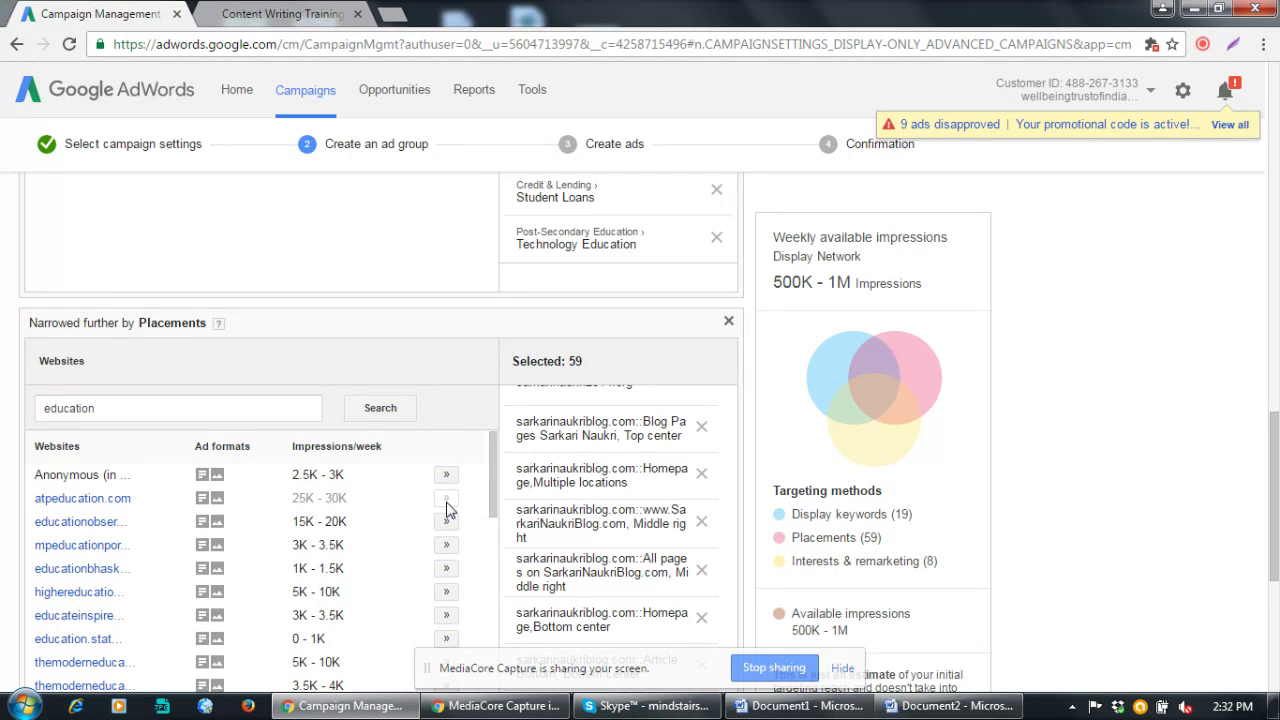
pyautogui.click(446, 521)
pyautogui.click(446, 545)
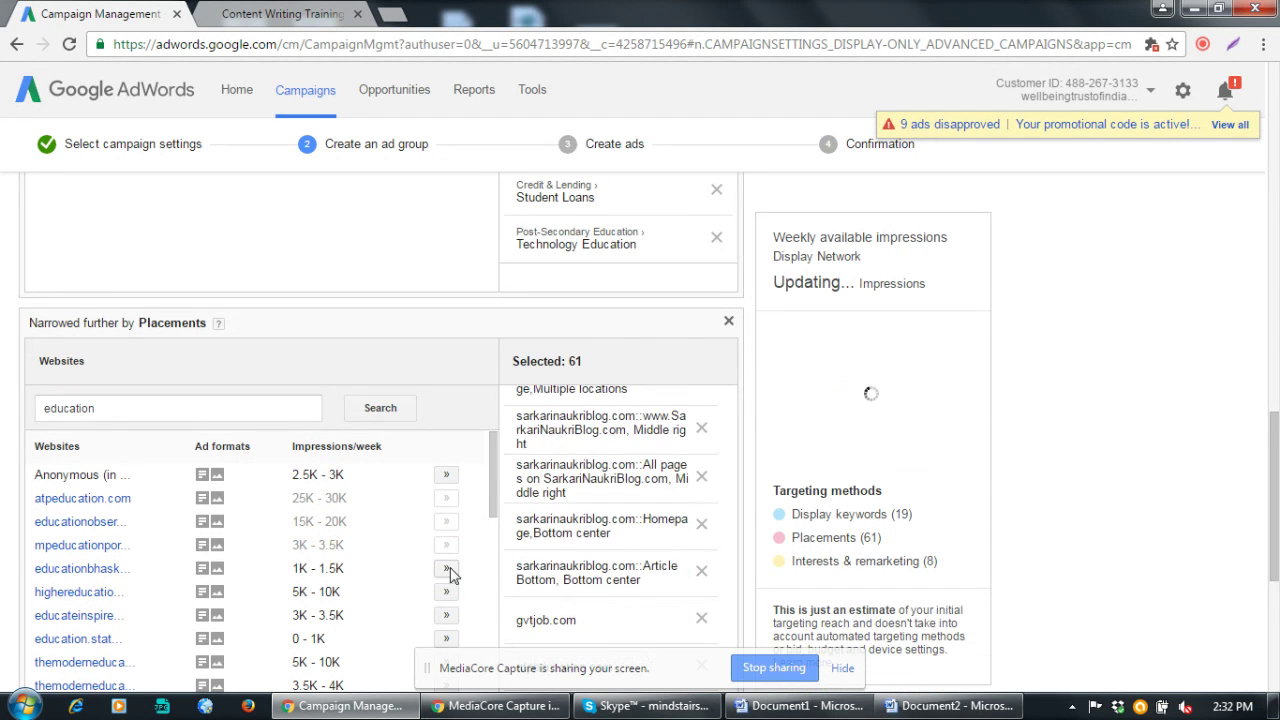
pyautogui.click(446, 568)
pyautogui.click(446, 591)
pyautogui.click(446, 615)
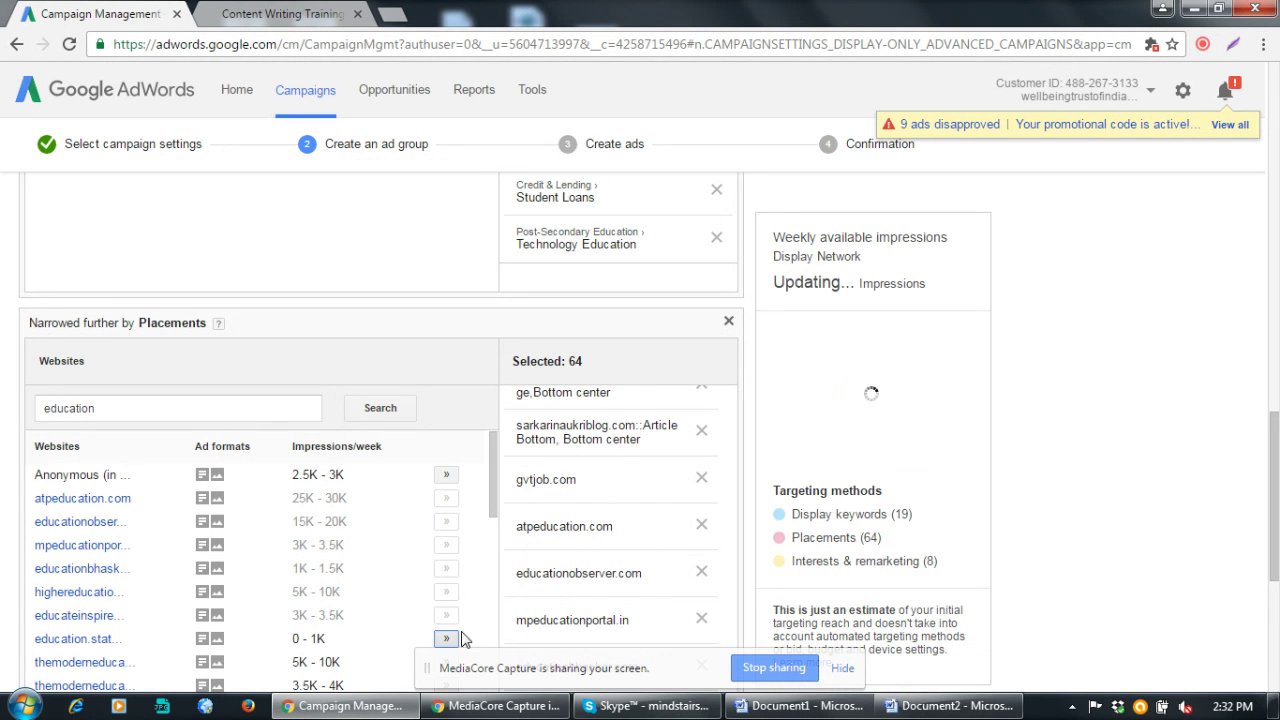
pyautogui.click(446, 638)
# Add the five themoderneducation.com page placements listed below education.stateuniversity.com to the selected placements
pyautogui.scroll(-2, 455, 570)
pyautogui.click(446, 474)
pyautogui.click(446, 498)
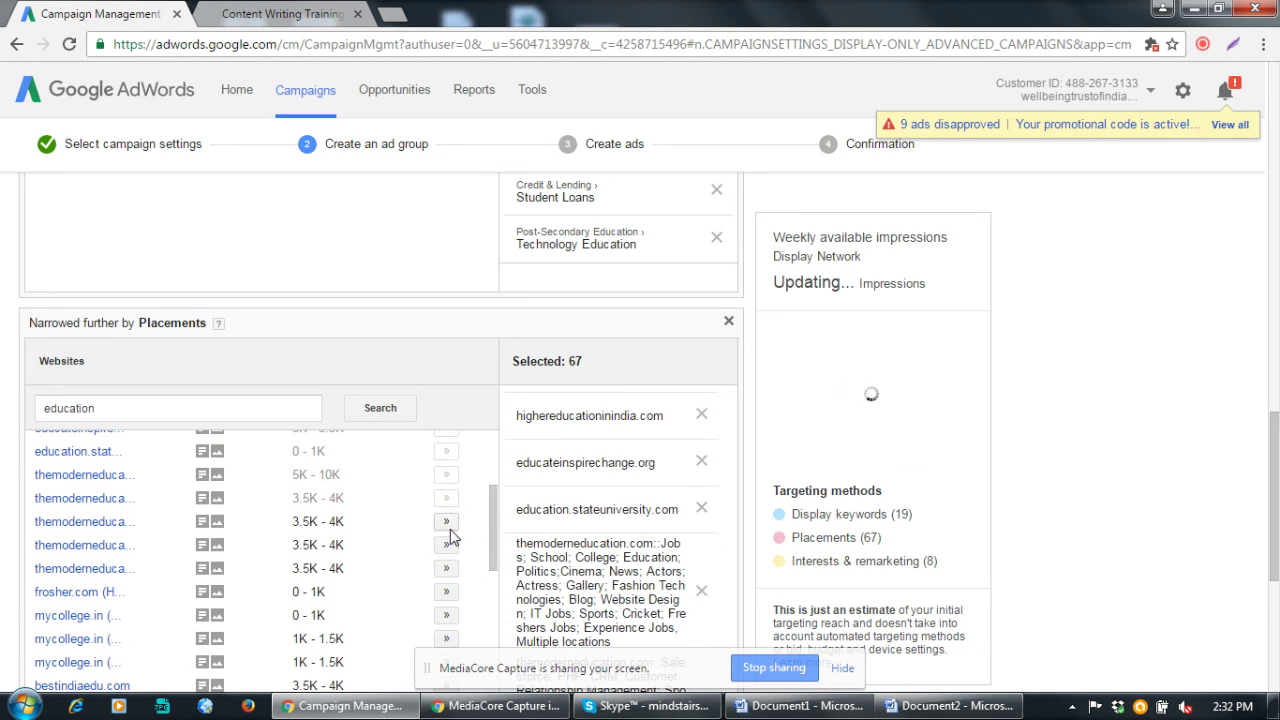
pyautogui.click(446, 521)
pyautogui.click(446, 545)
pyautogui.click(446, 568)
# Add the frosher.com home page placement, the three mycollege.in placements, bestindiaedu.com and m.ednforum.com to the selected placements
pyautogui.click(446, 591)
pyautogui.click(446, 615)
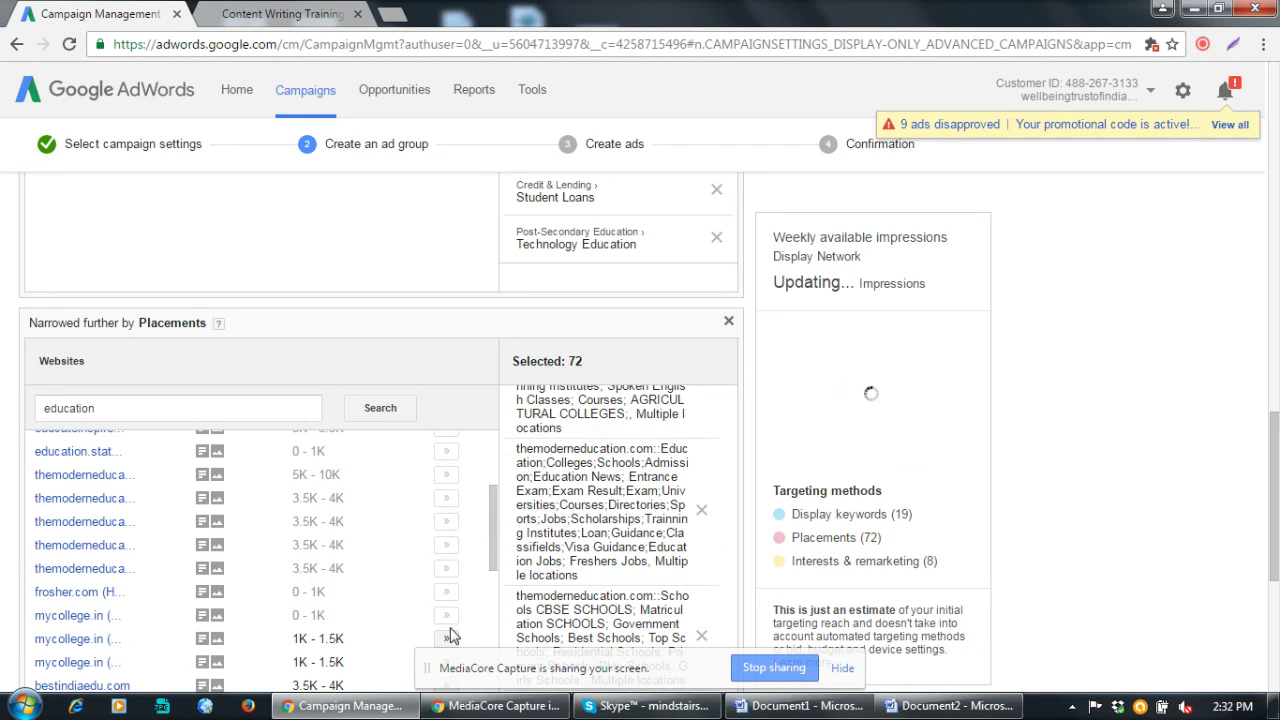
pyautogui.click(446, 638)
pyautogui.scroll(-2, 448, 600)
pyautogui.click(446, 568)
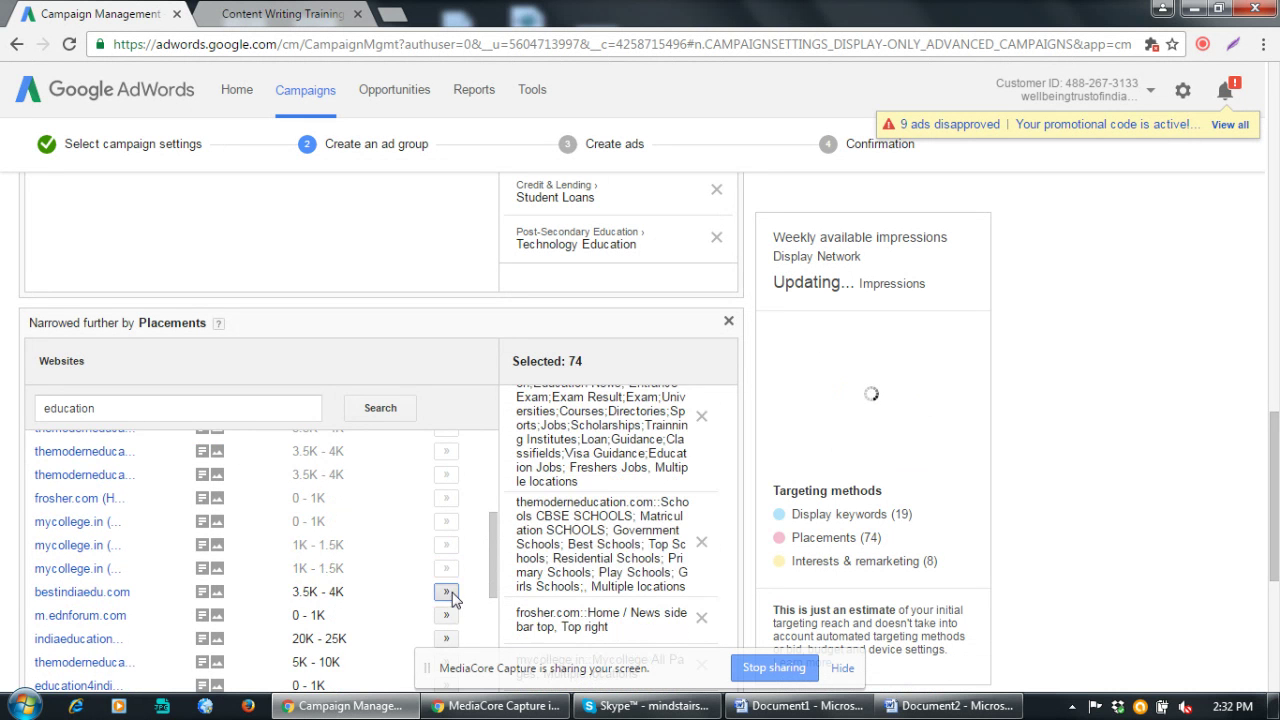
pyautogui.click(446, 591)
pyautogui.click(446, 615)
# Add indiaeducation.net, themoderneducation.com, education4india.com, updates.highereducationinindia.com and campusoption.com to the selected placements
pyautogui.scroll(-2, 448, 600)
pyautogui.click(446, 545)
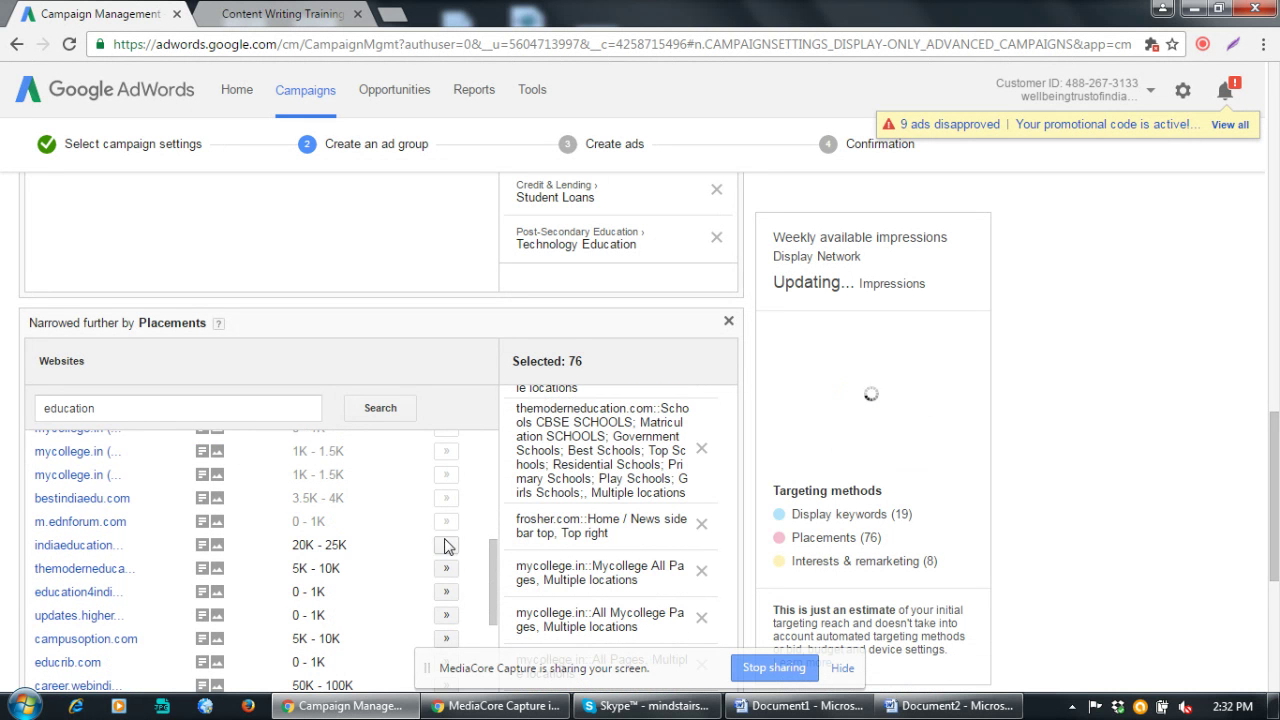
pyautogui.click(446, 568)
pyautogui.click(446, 591)
pyautogui.click(446, 615)
pyautogui.click(446, 638)
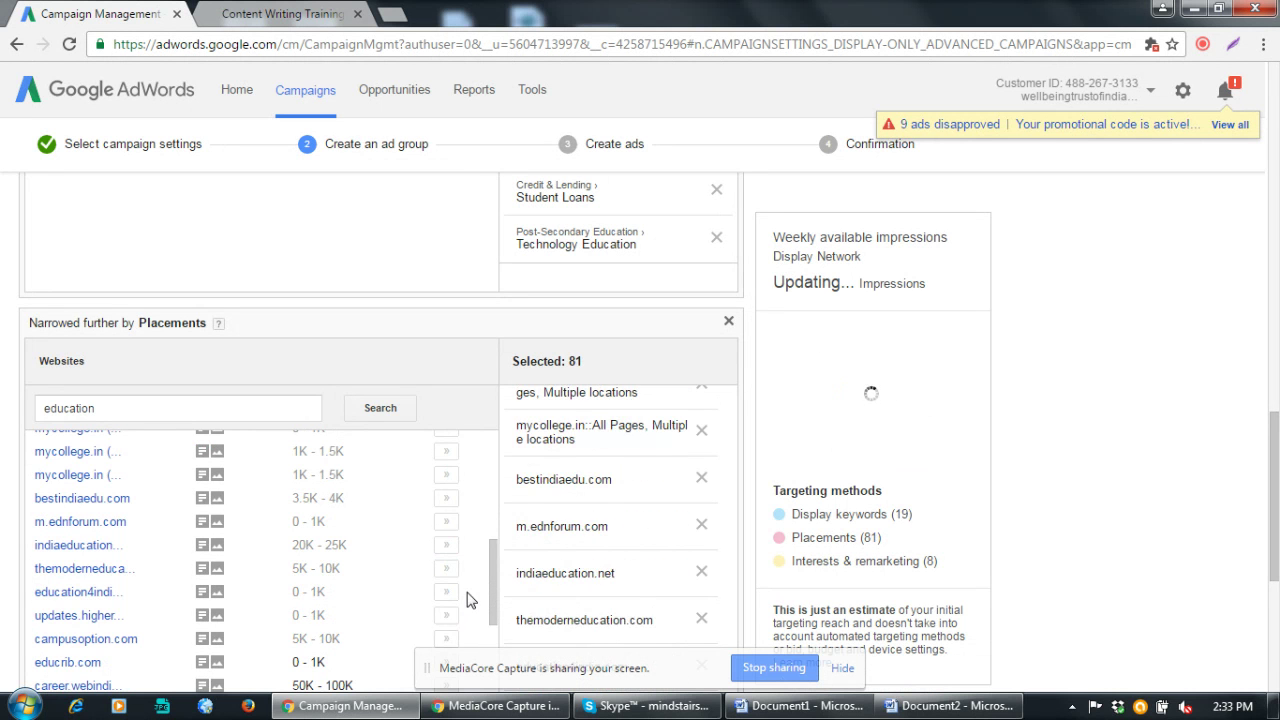
# Add educrib.com, career.webindia123.com, indiaeduinfo.co.in and education-india.in to the selected placements
pyautogui.scroll(-2, 462, 585)
pyautogui.click(446, 474)
pyautogui.click(446, 498)
pyautogui.click(446, 521)
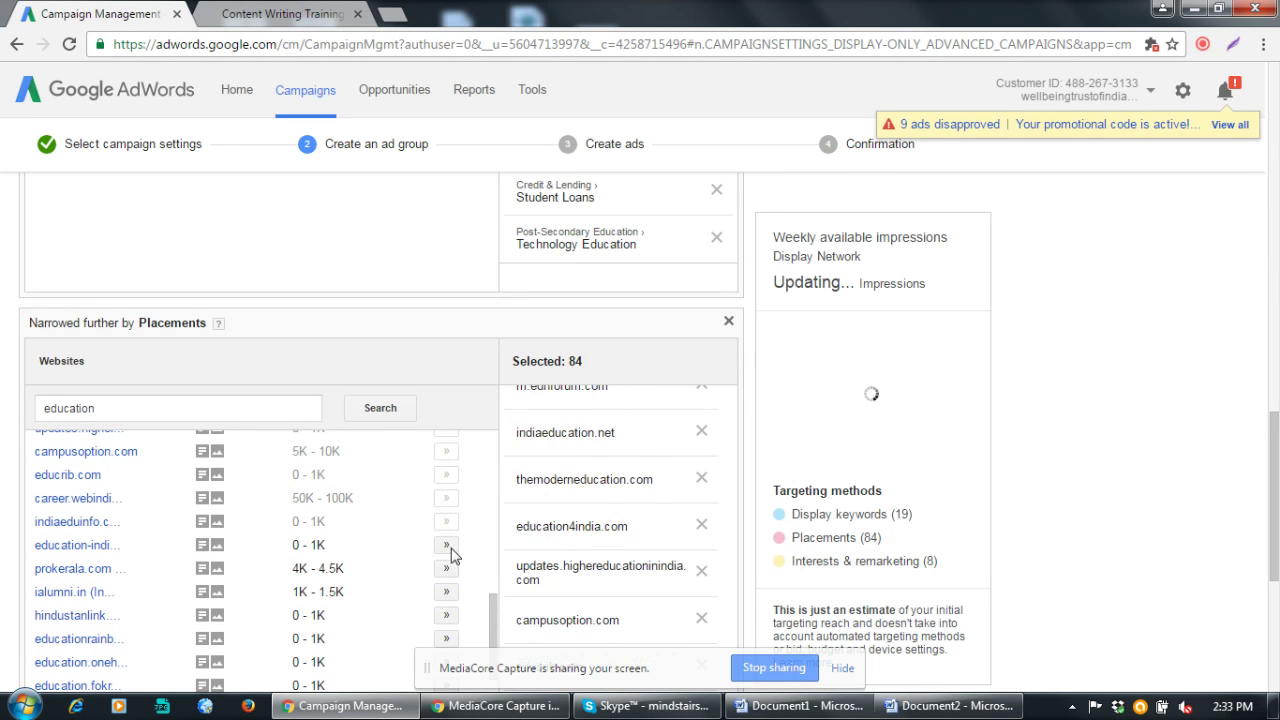
pyautogui.click(446, 545)
# Add the prokerala.com Education Section, ialumni.in Indian Colleges / Schools info and hindustanlink.com Career & Education placements to the selection
pyautogui.click(446, 568)
pyautogui.click(446, 591)
pyautogui.click(446, 615)
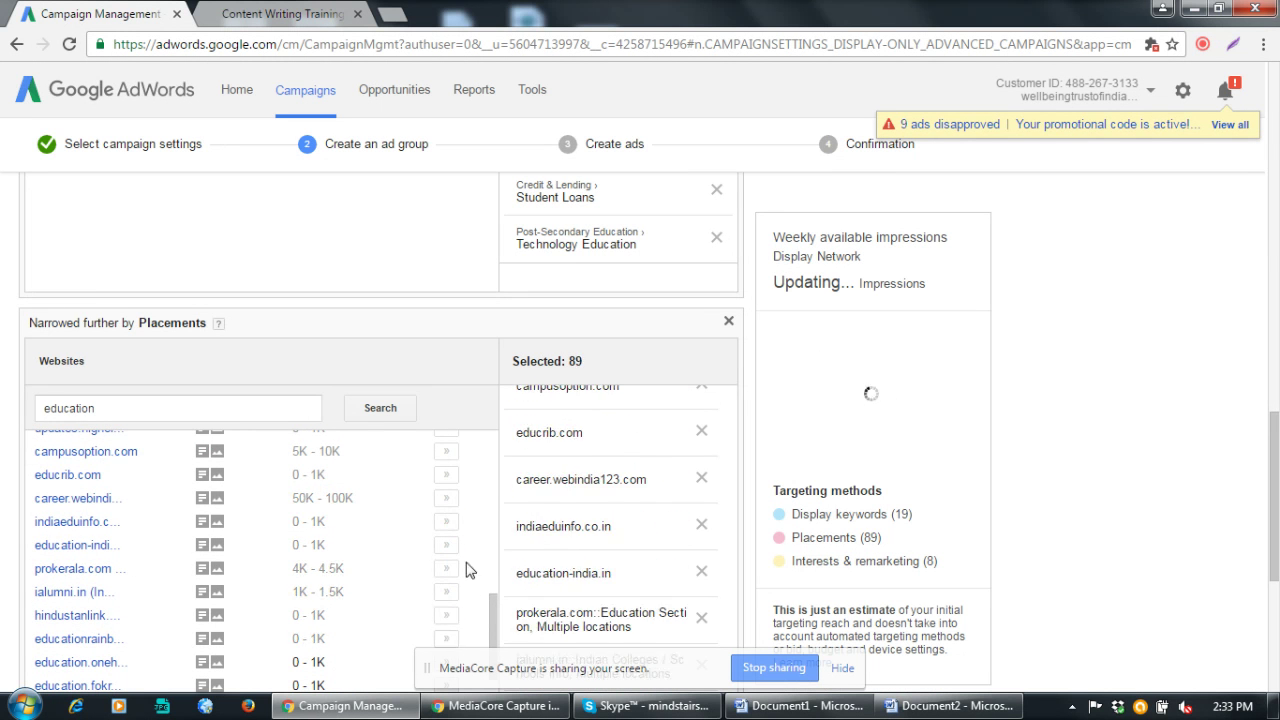
# Add educationrainbow.com, education.onehowto.com, education.fokri.com and eduresourcecollection.com to the selected placements
pyautogui.click(446, 638)
pyautogui.scroll(-2, 465, 600)
pyautogui.click(446, 568)
pyautogui.click(446, 591)
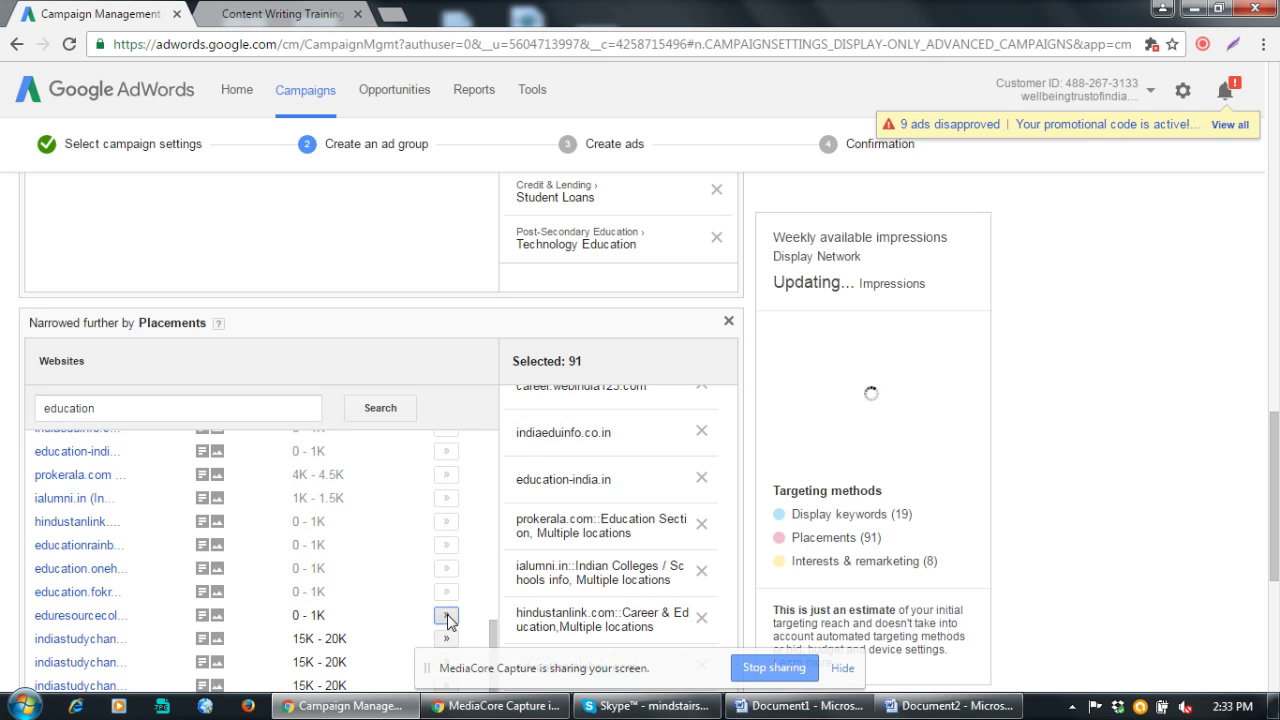
pyautogui.click(446, 615)
# Add four indiastudychannel.com article placements and the punjabcolleges.com College details page, Top center placement to the selection
pyautogui.scroll(-2, 474, 598)
pyautogui.scroll(-2, 474, 598)
pyautogui.click(446, 568)
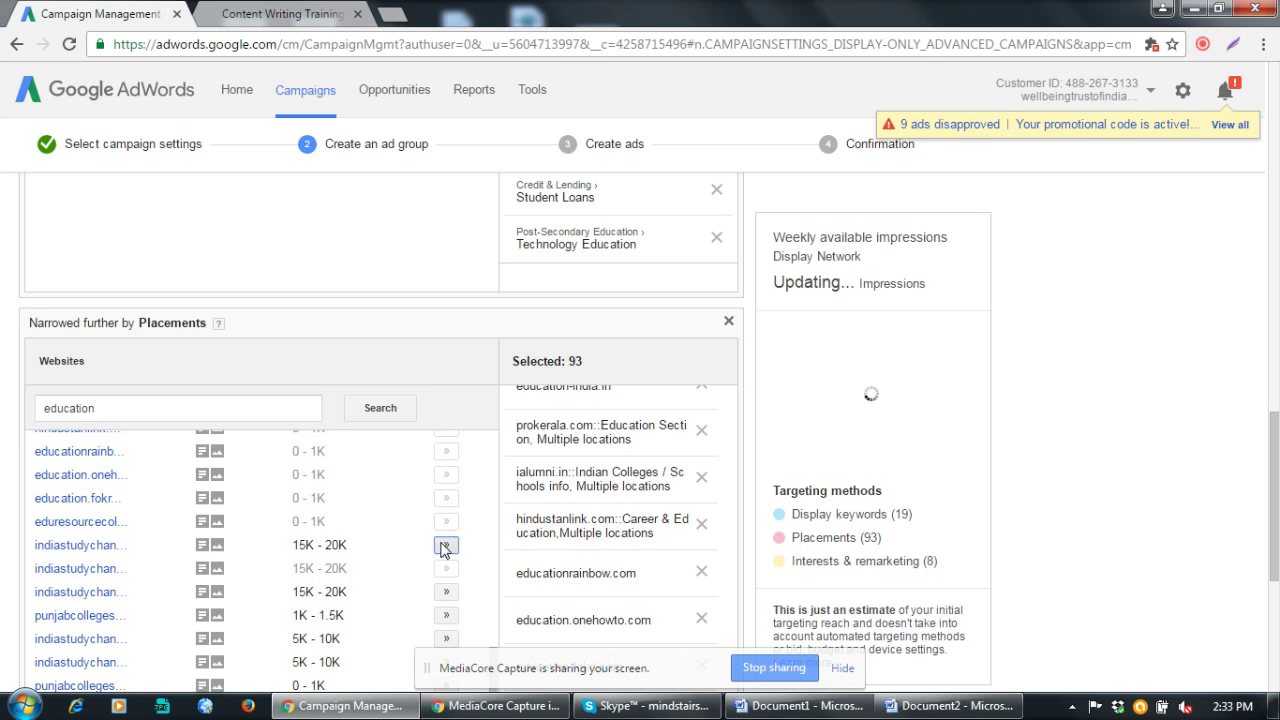
pyautogui.click(446, 545)
pyautogui.click(446, 591)
pyautogui.click(446, 615)
pyautogui.click(446, 638)
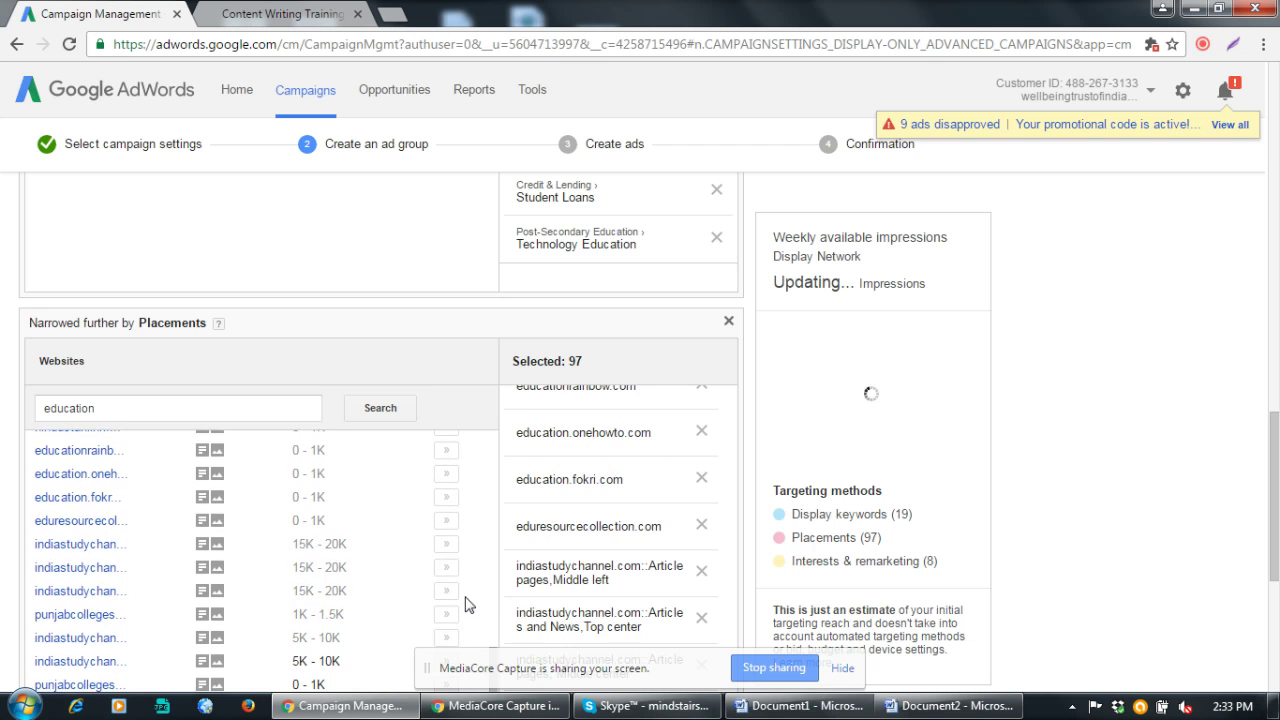
# Add the remaining indiastudychannel.com All Pages, punjabcolleges.com Colleges details page, entrance-exam.net education articles and bestindiaedu.com All pages placements to the selection
pyautogui.scroll(-1, 463, 600)
pyautogui.scroll(-2, 460, 590)
pyautogui.click(446, 467)
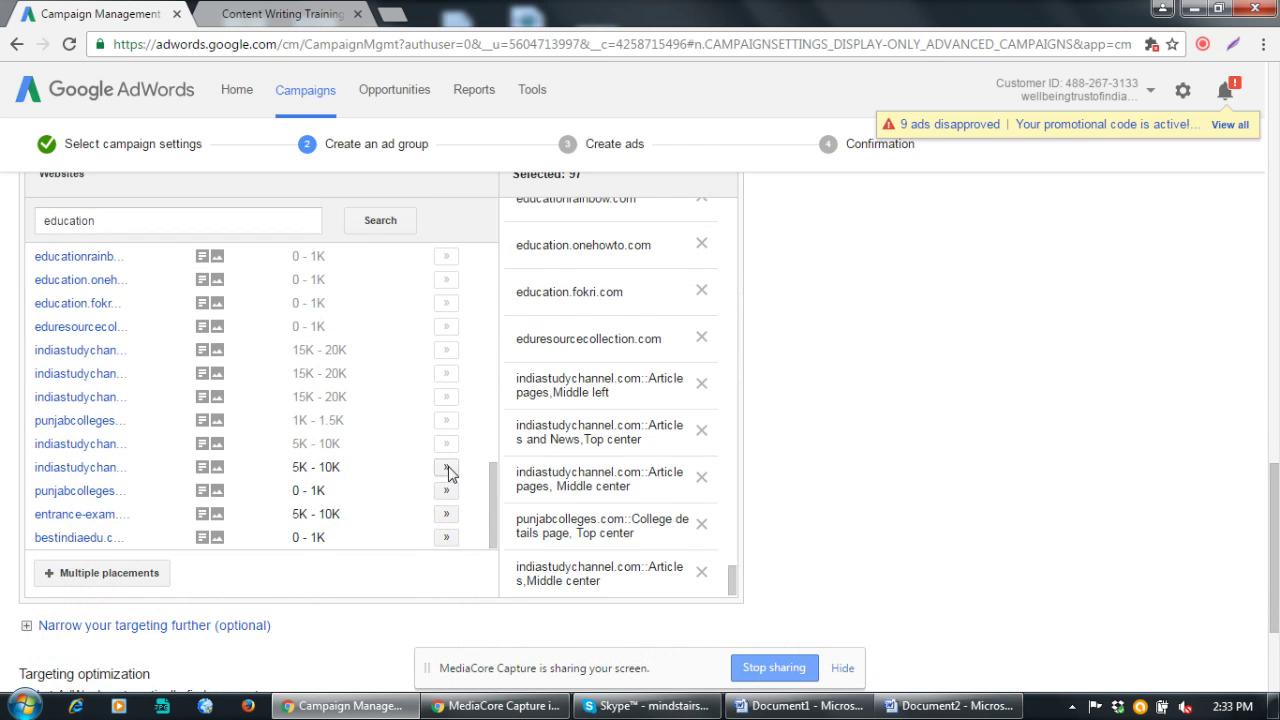
pyautogui.click(446, 490)
pyautogui.click(446, 514)
pyautogui.click(446, 537)
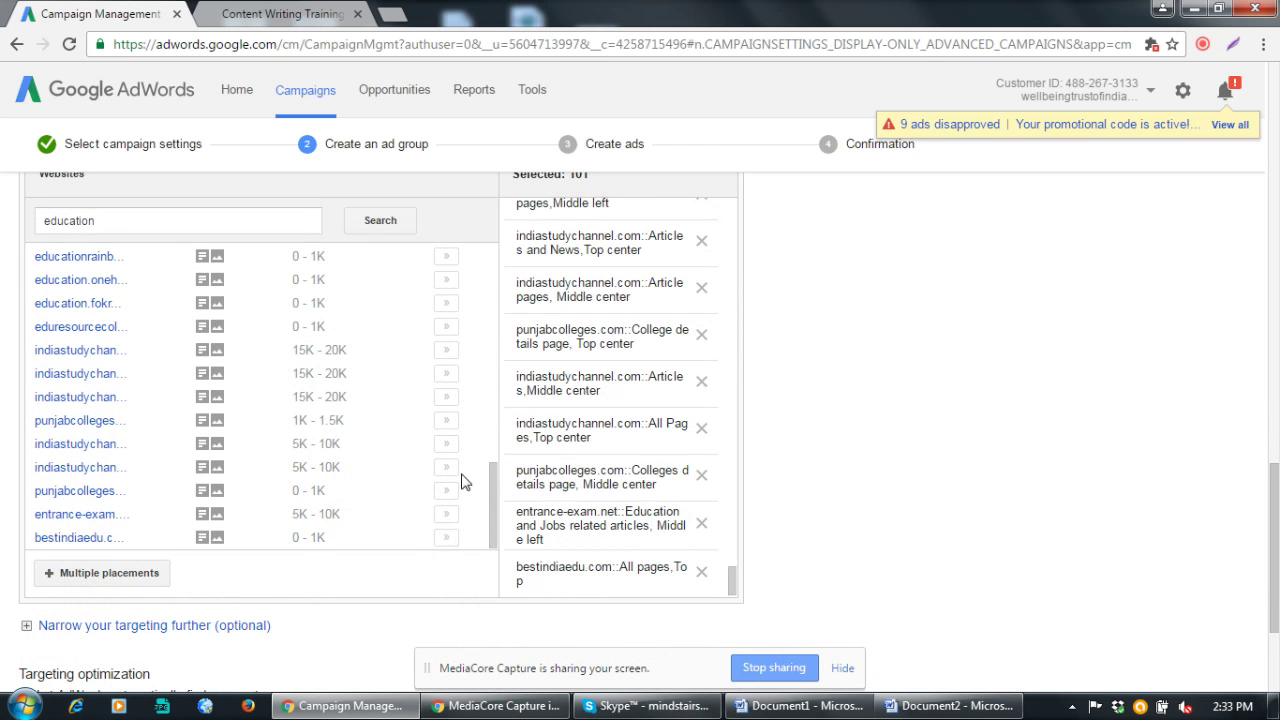
# Search the website placements for "training" in place of the education query
pyautogui.scroll(-3, 457, 480)
pyautogui.click(126, 219)
pyautogui.moveTo(100, 220); pyautogui.dragTo(34, 222)
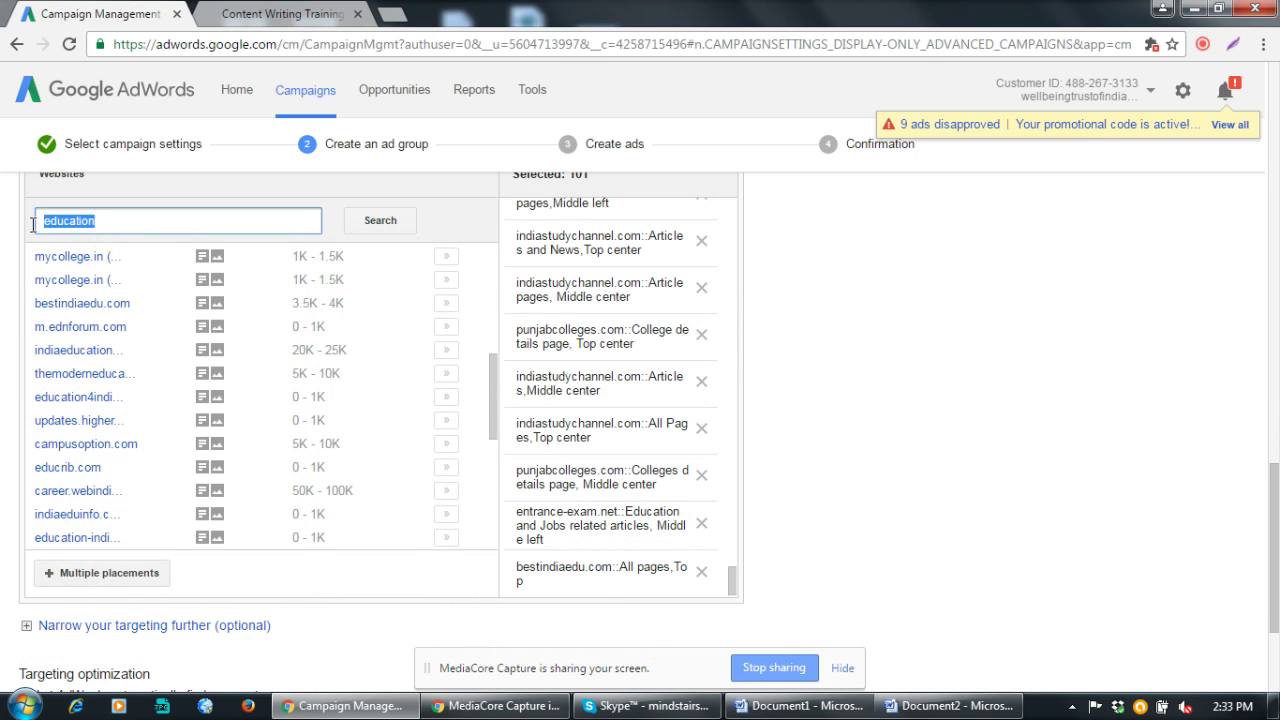
pyautogui.write('training')
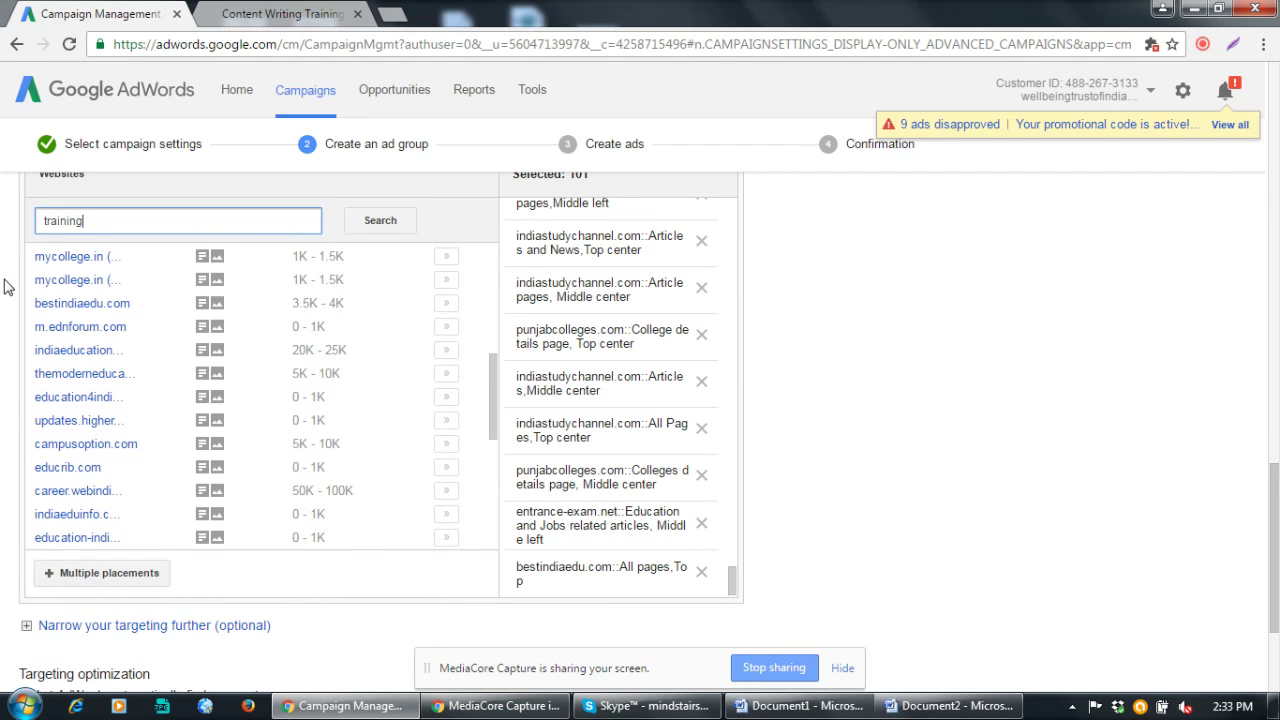
pyautogui.click(376, 221)
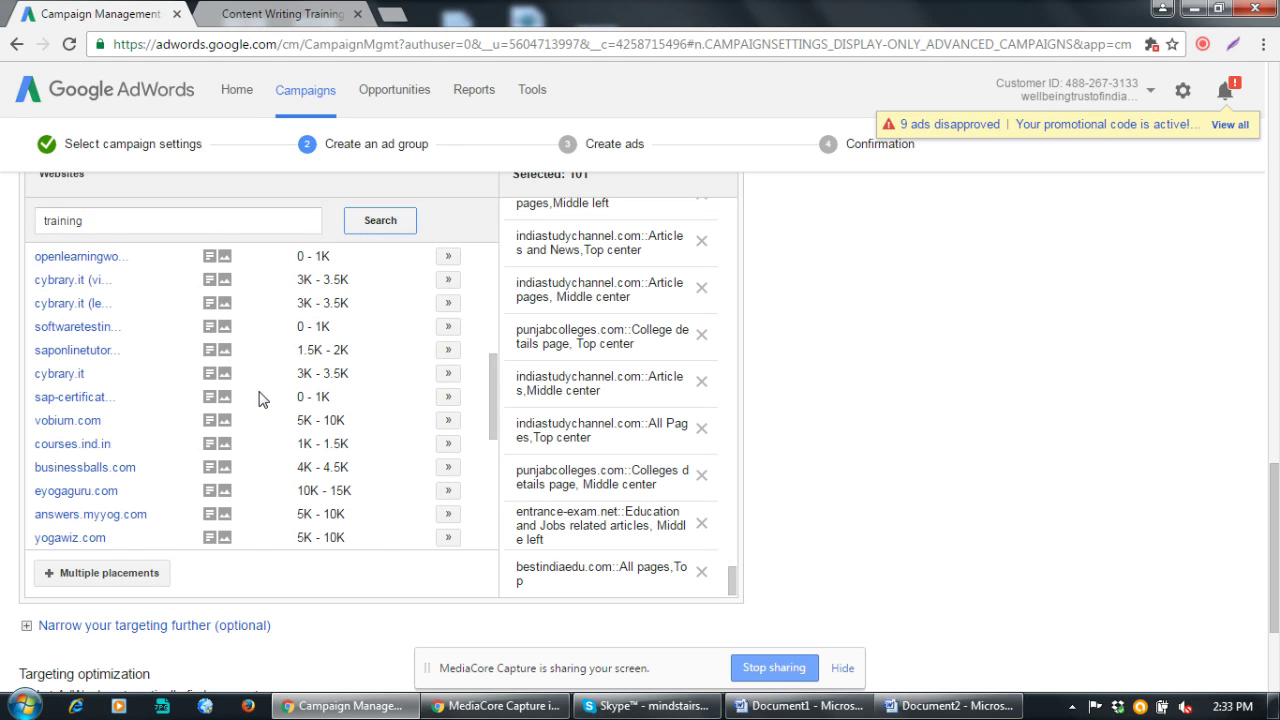
# Add both yet5.com placements, askedu.net training courses, training-classes.com and sap-certification.info All pages to the selected placements
pyautogui.moveTo(490, 398); pyautogui.dragTo(499, 260)
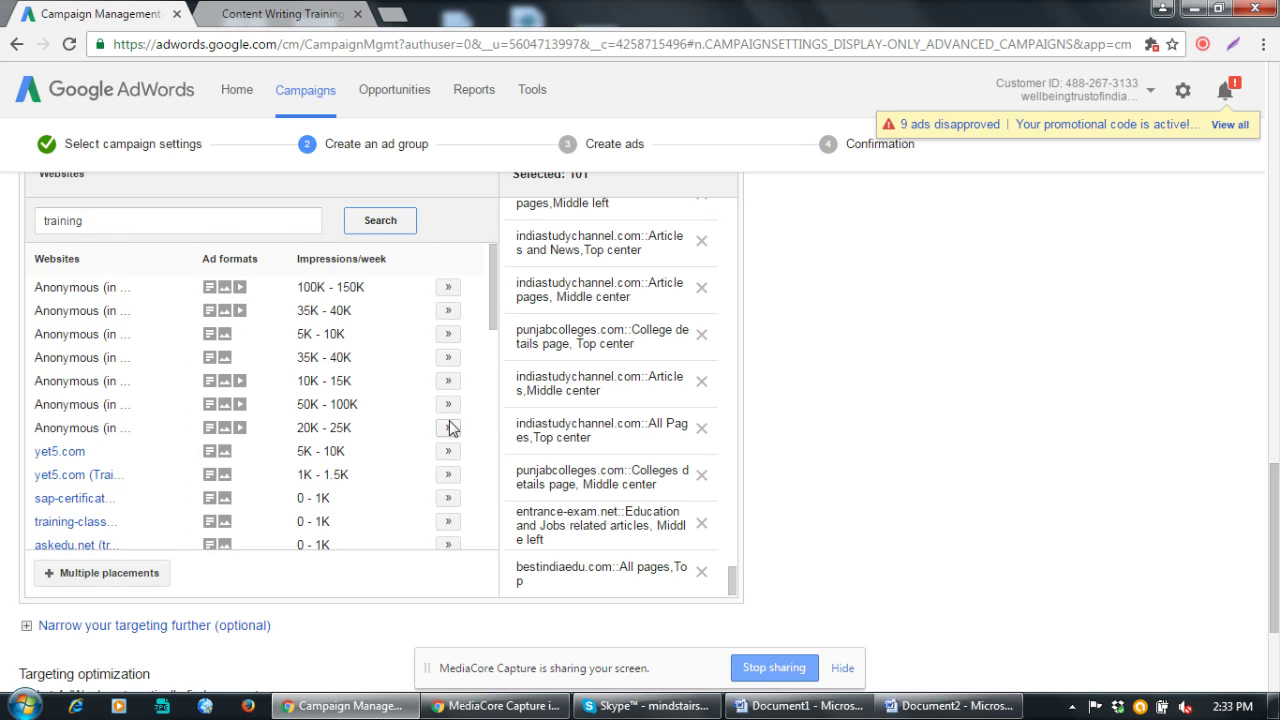
pyautogui.scroll(-2, 449, 428)
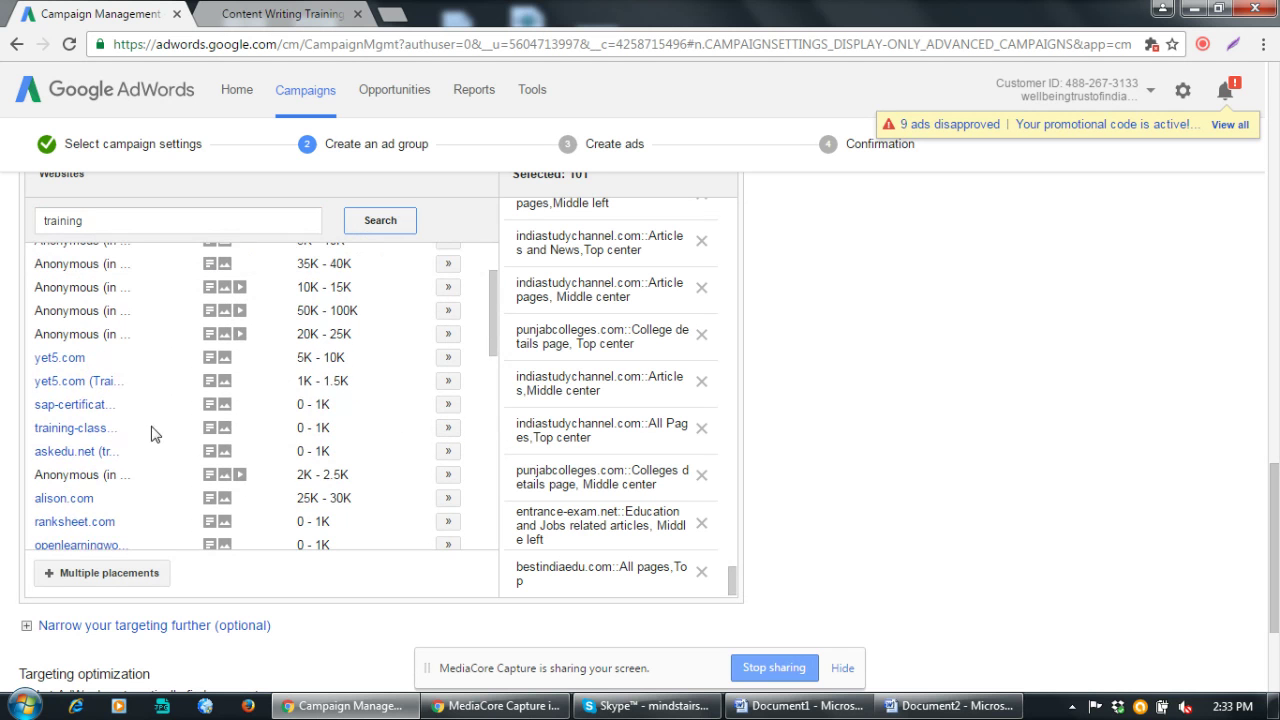
pyautogui.click(447, 382)
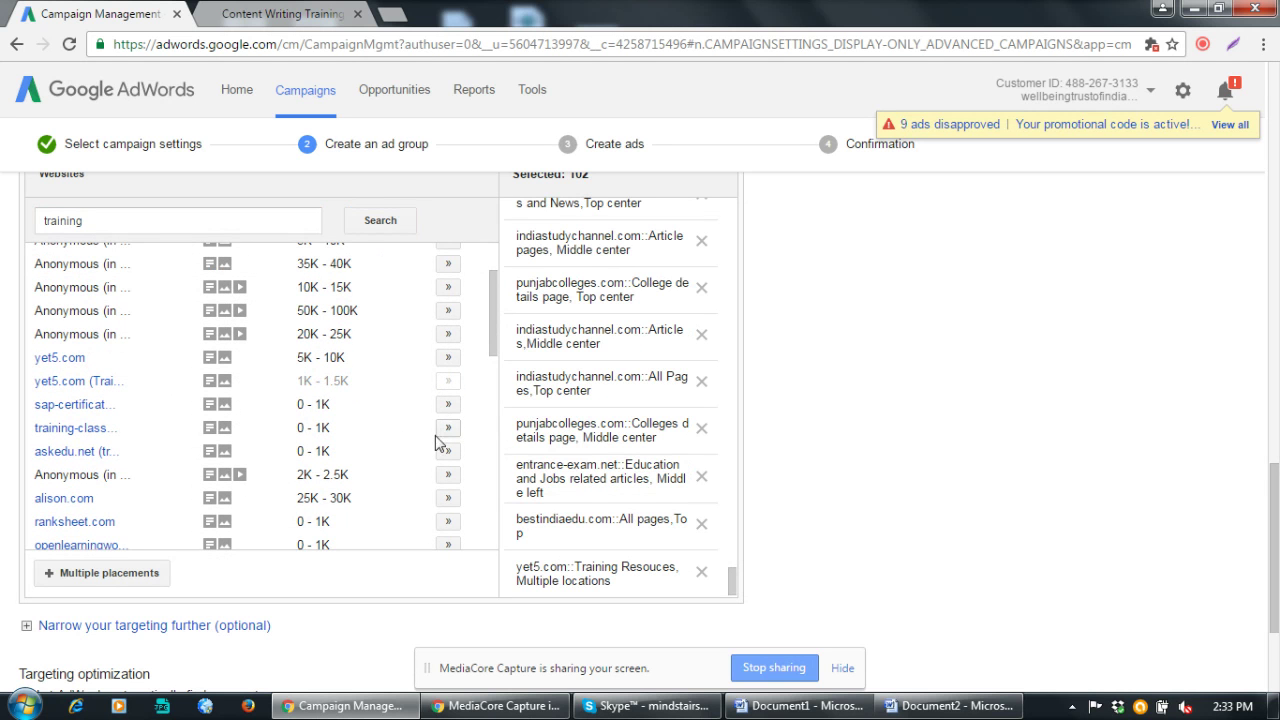
pyautogui.click(449, 360)
pyautogui.click(448, 451)
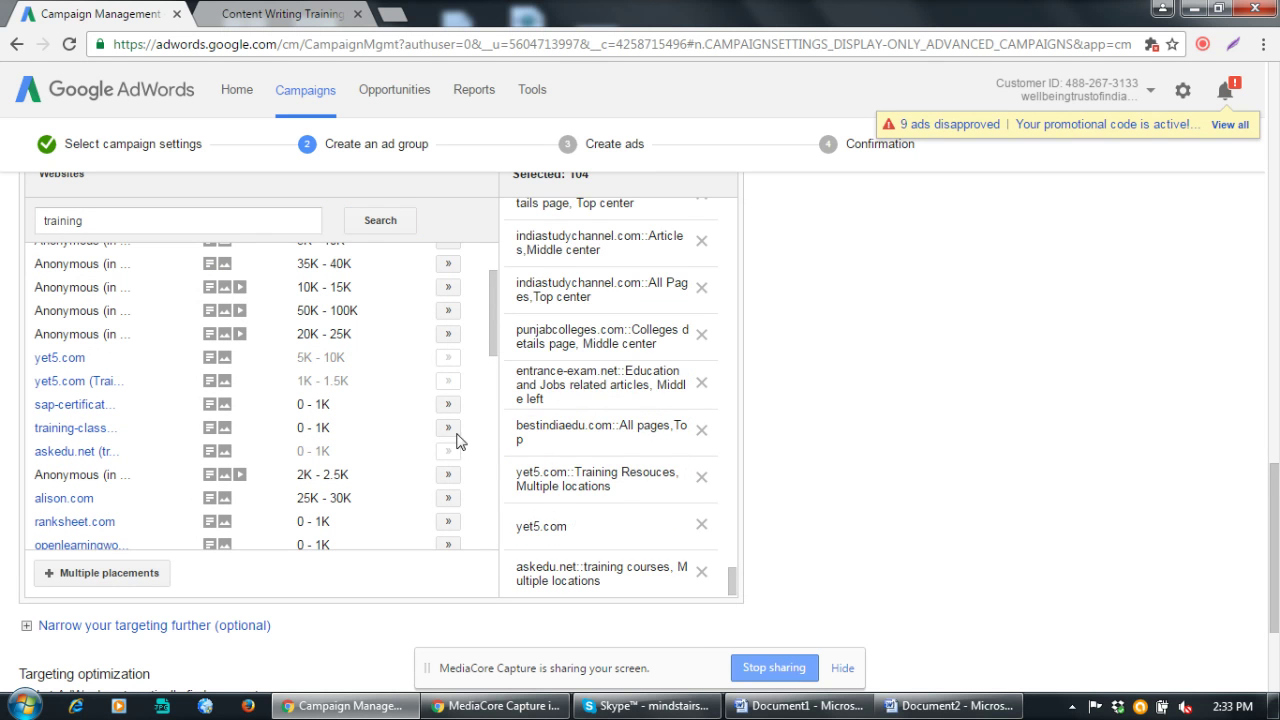
pyautogui.click(448, 428)
pyautogui.click(449, 405)
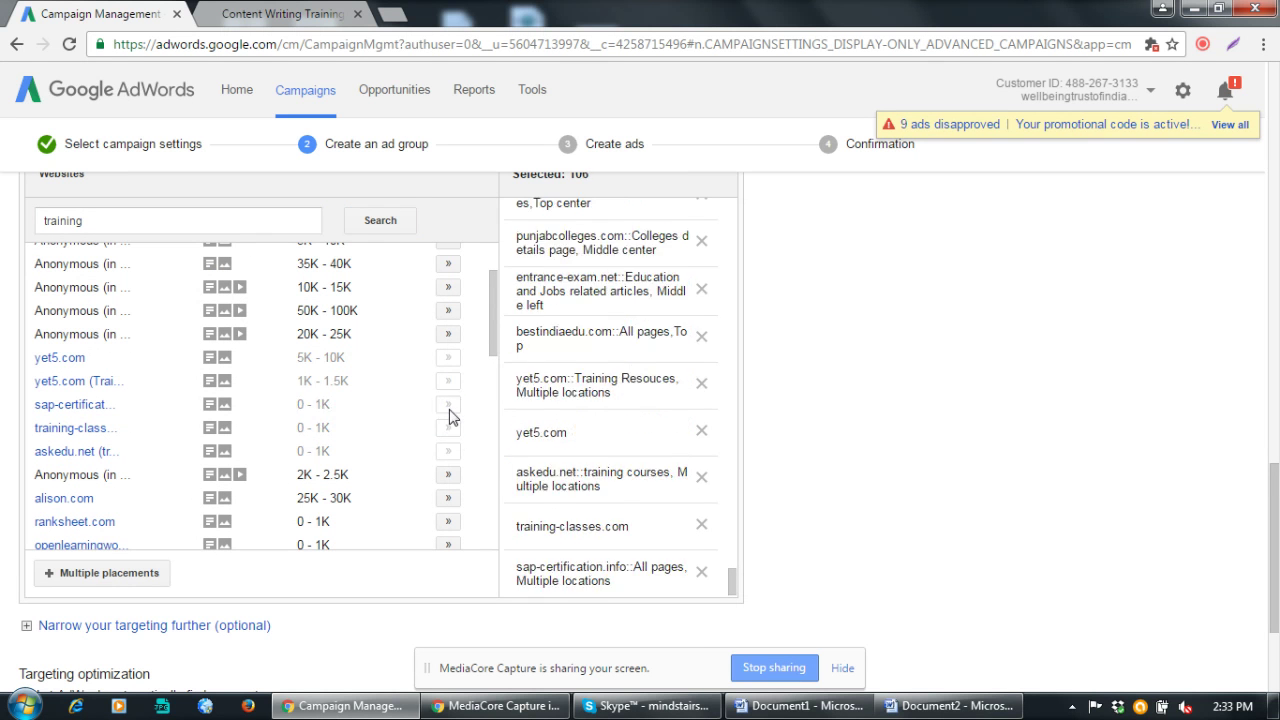
# Add courses.ind.in from the training results to the selected placements and check the remaining sites in the list
pyautogui.scroll(-1, 449, 417)
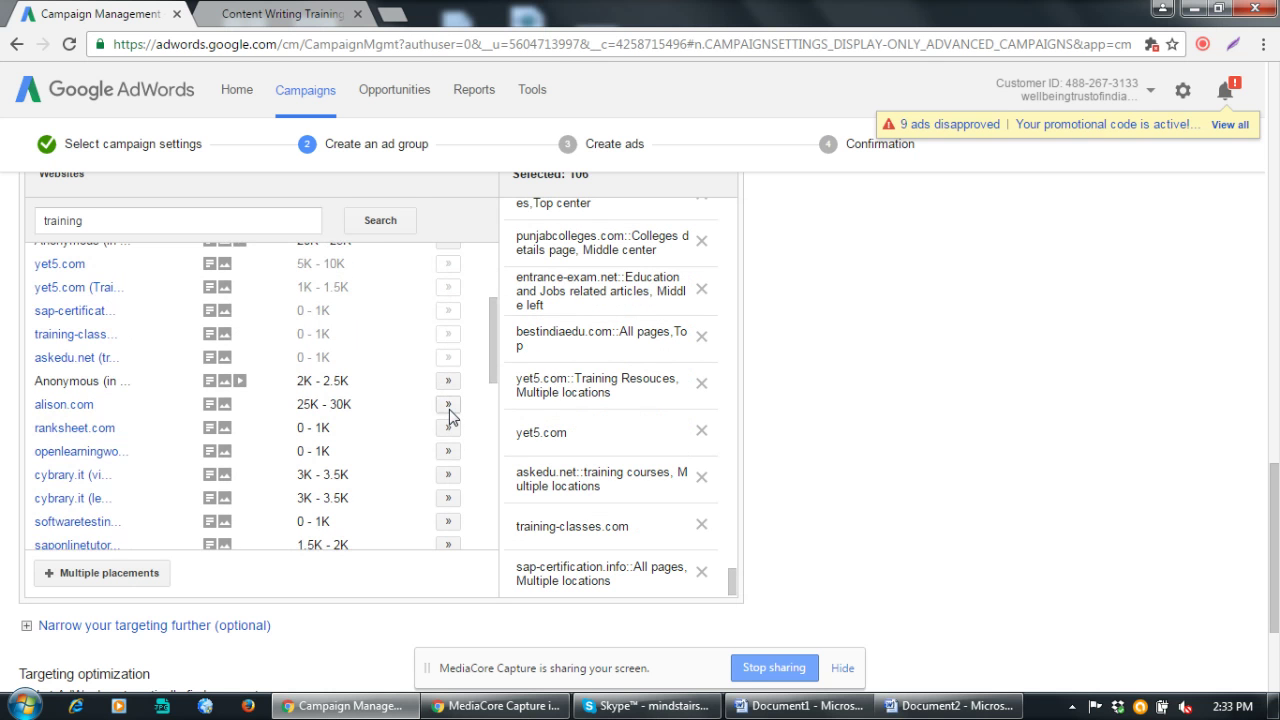
pyautogui.scroll(-2, 449, 417)
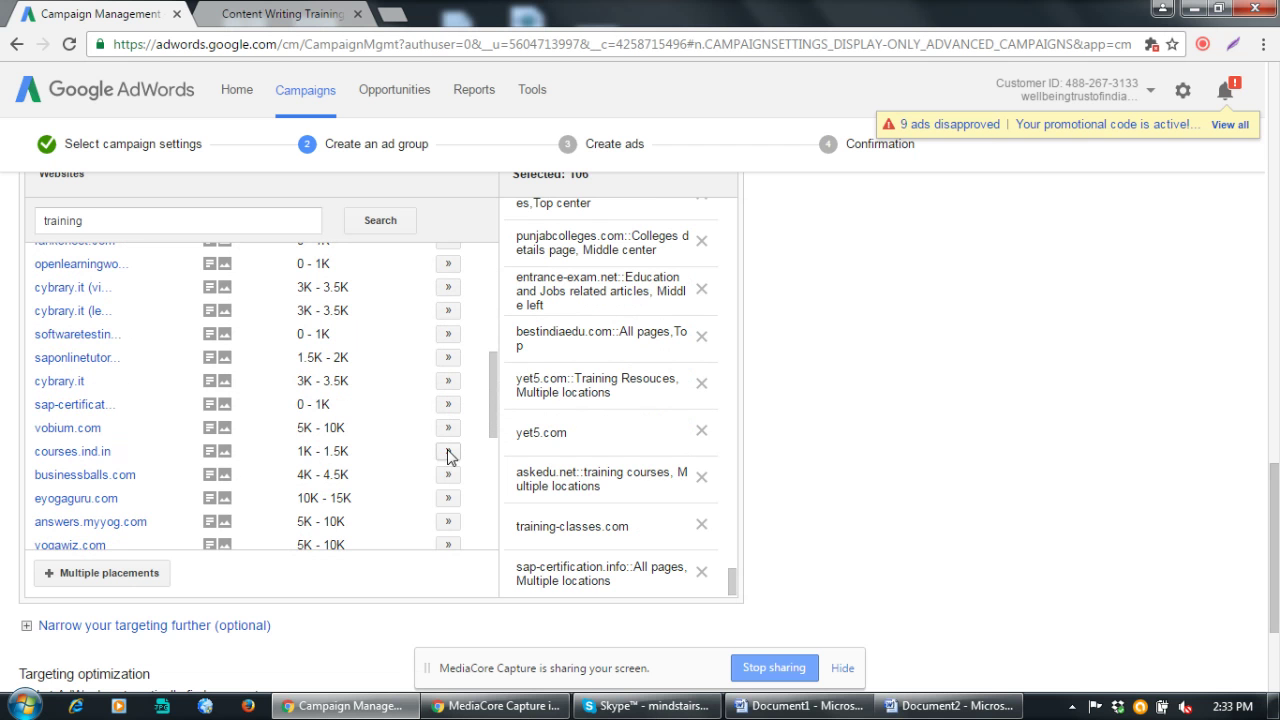
pyautogui.click(448, 453)
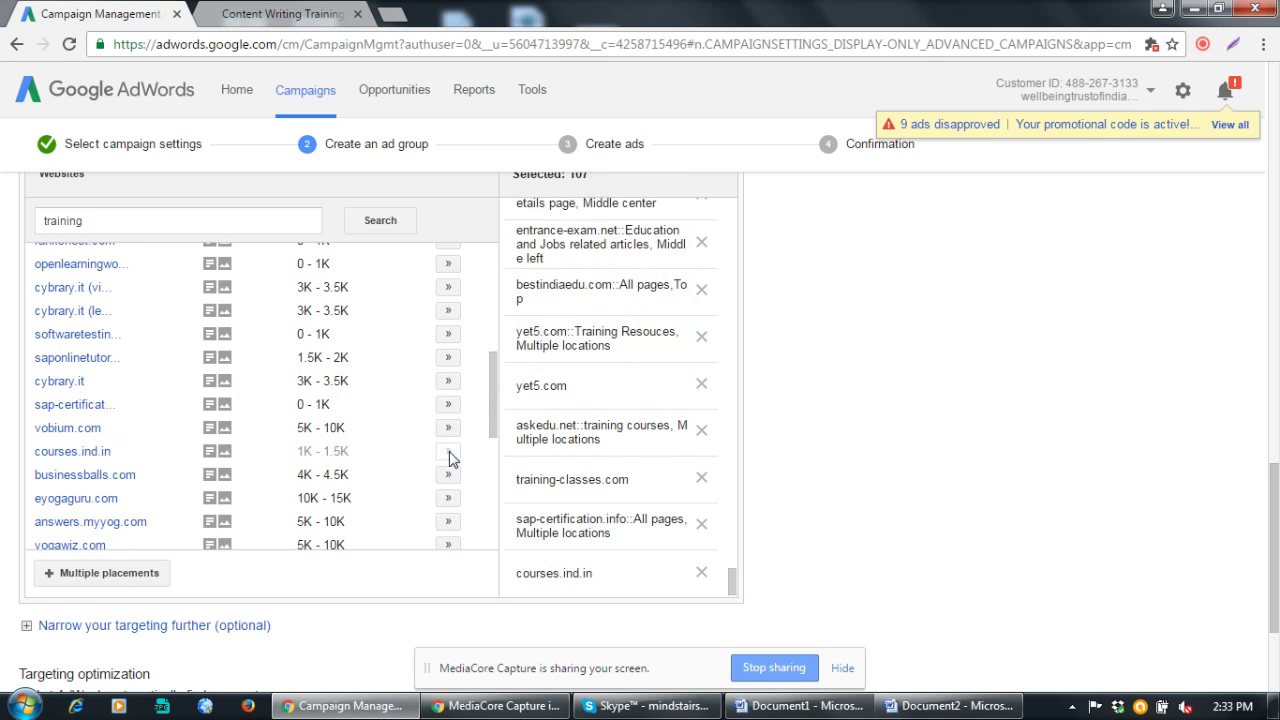
pyautogui.scroll(-1, 448, 494)
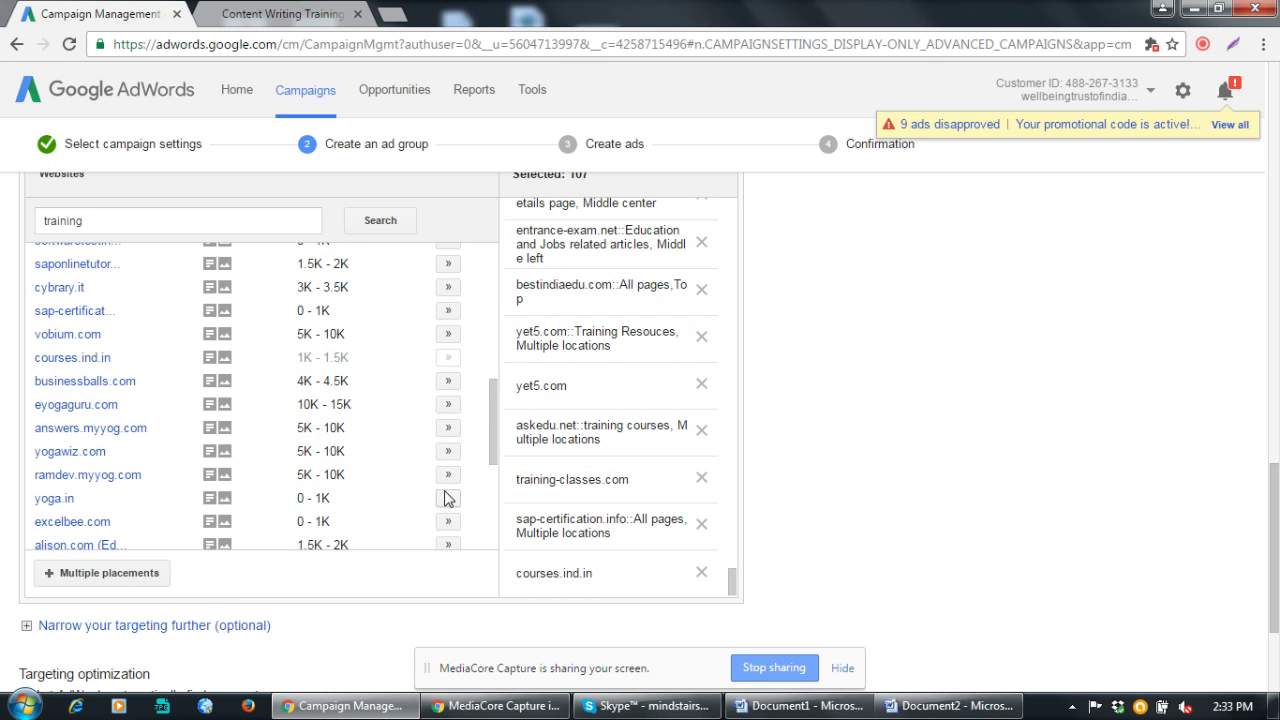
pyautogui.scroll(-1, 447, 498)
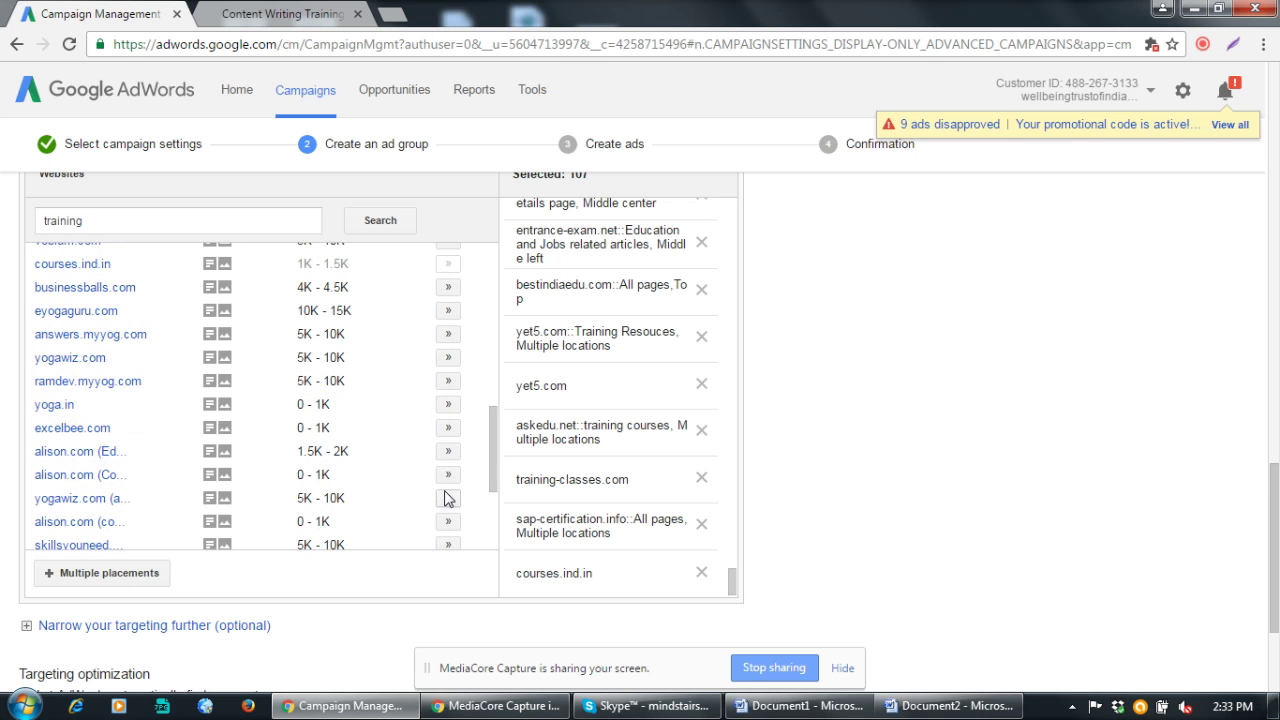
pyautogui.scroll(-2, 446, 498)
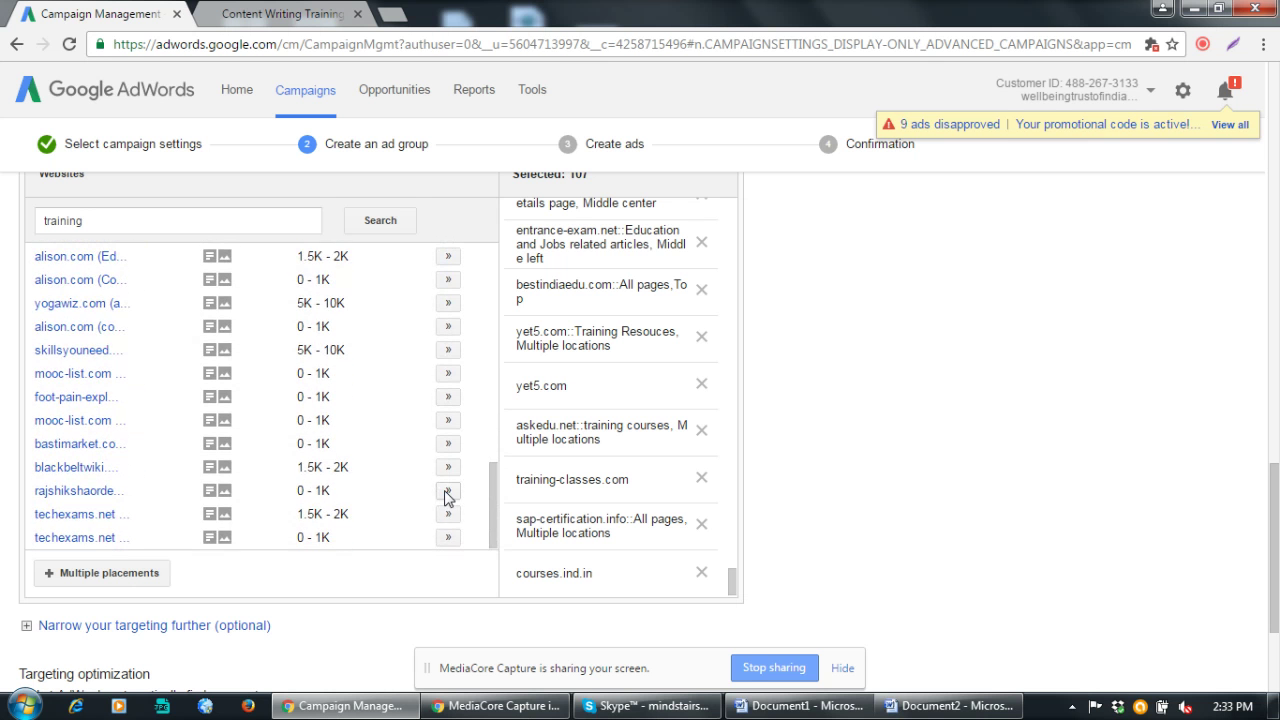
pyautogui.scroll(-2, 447, 498)
# Search the website placements for "course" in place of the training query
pyautogui.scroll(7, 446, 497)
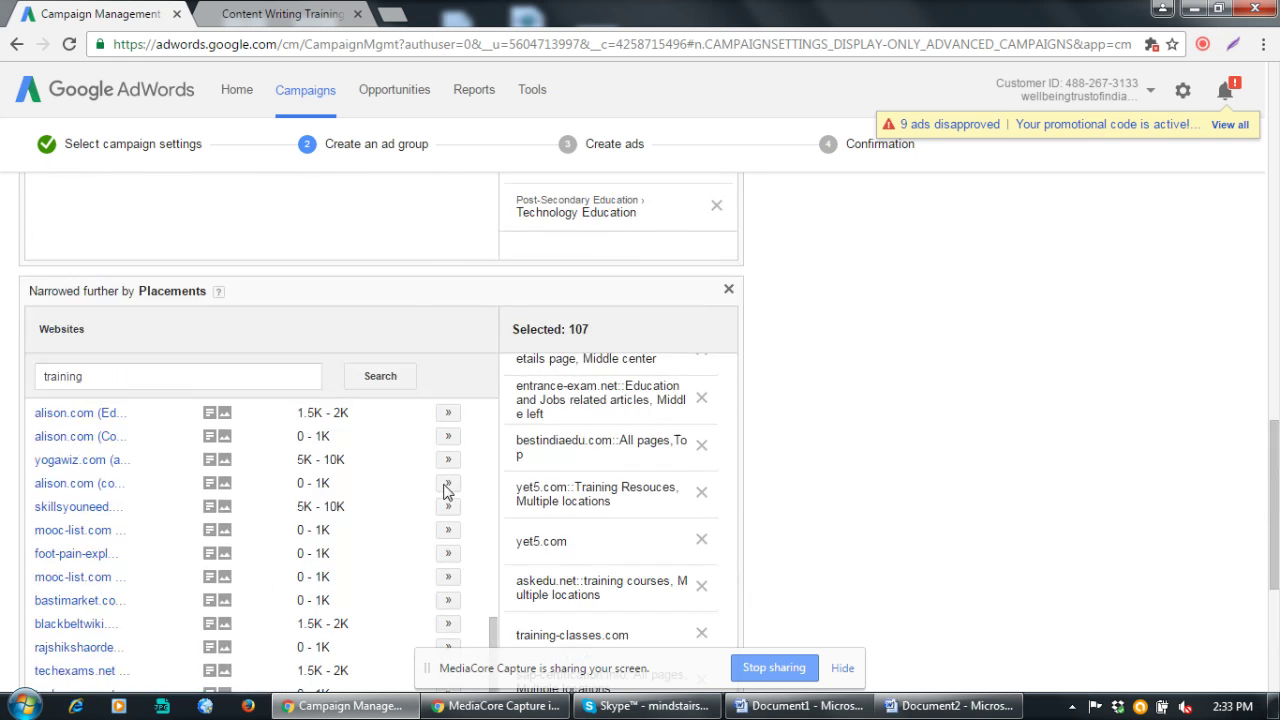
pyautogui.scroll(1, 280, 411)
pyautogui.moveTo(104, 495); pyautogui.dragTo(20, 500)
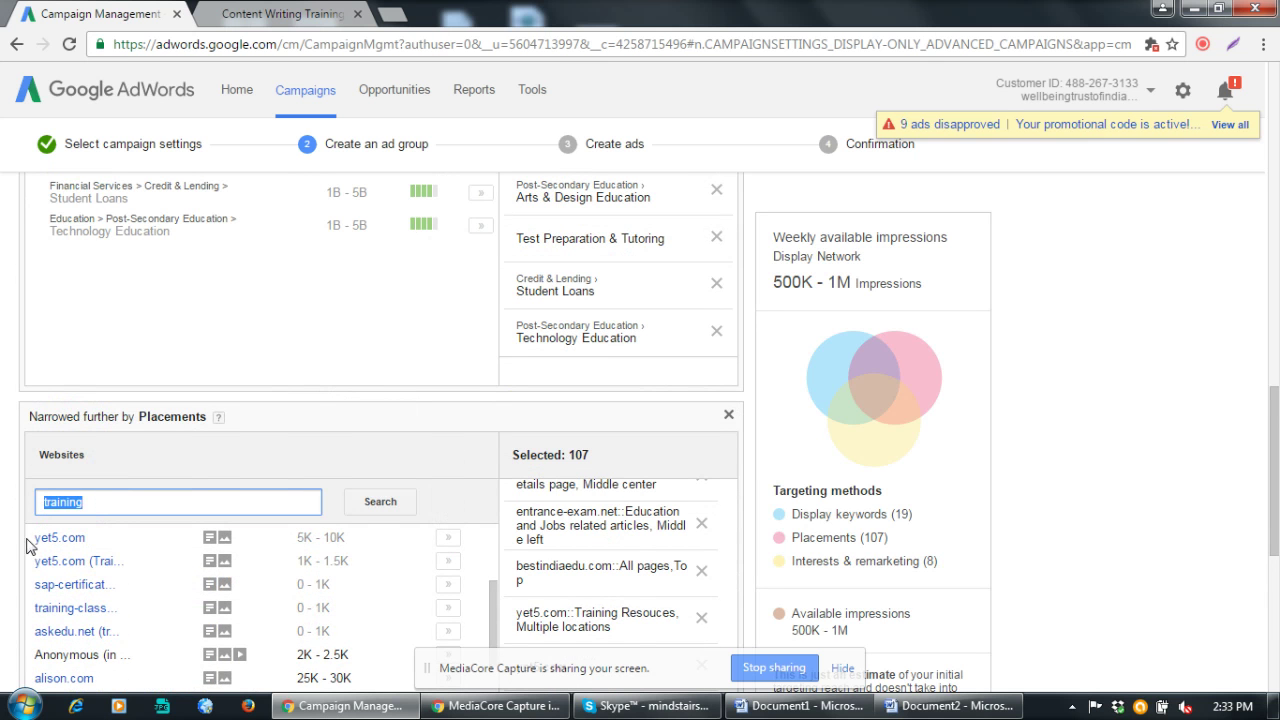
pyautogui.write('course')
pyautogui.click(373, 507)
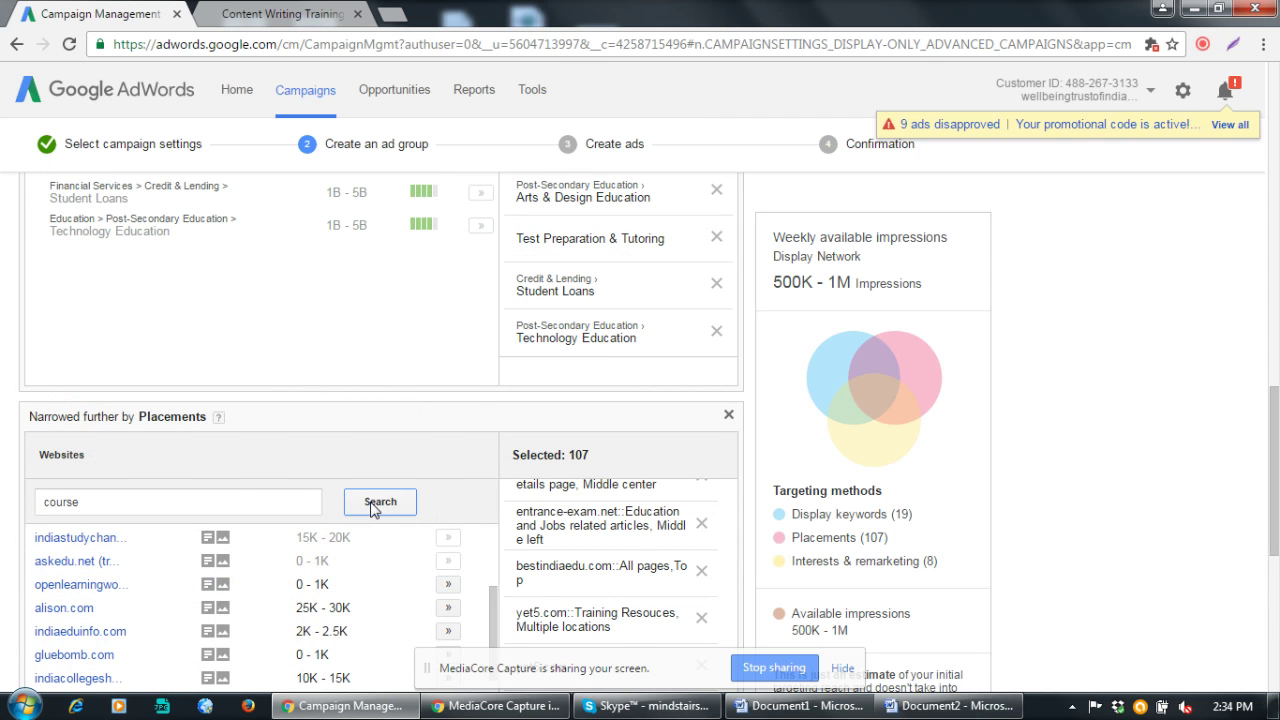
# Add indiacollegeshub.com, minglebox.com and the admissionnews.com AdmissionNewsHomePage, Middle center placement to the selection
pyautogui.scroll(-2, 380, 510)
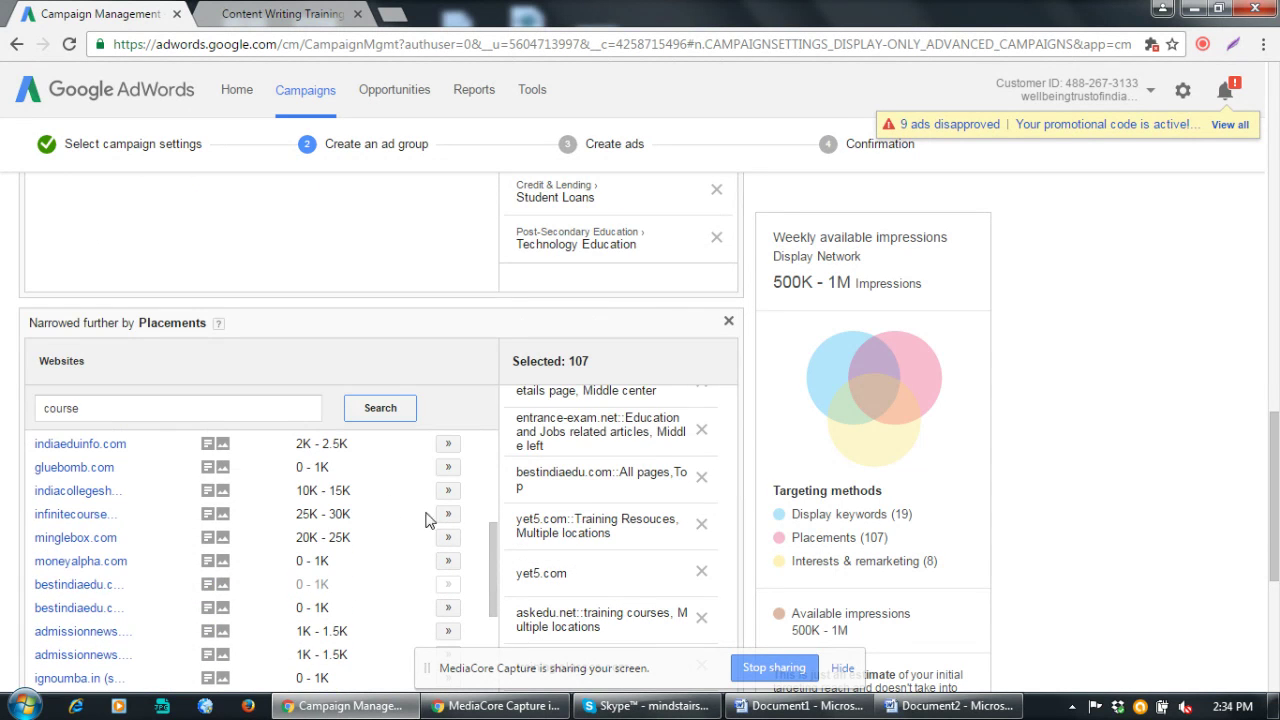
pyautogui.scroll(-1, 995, 410)
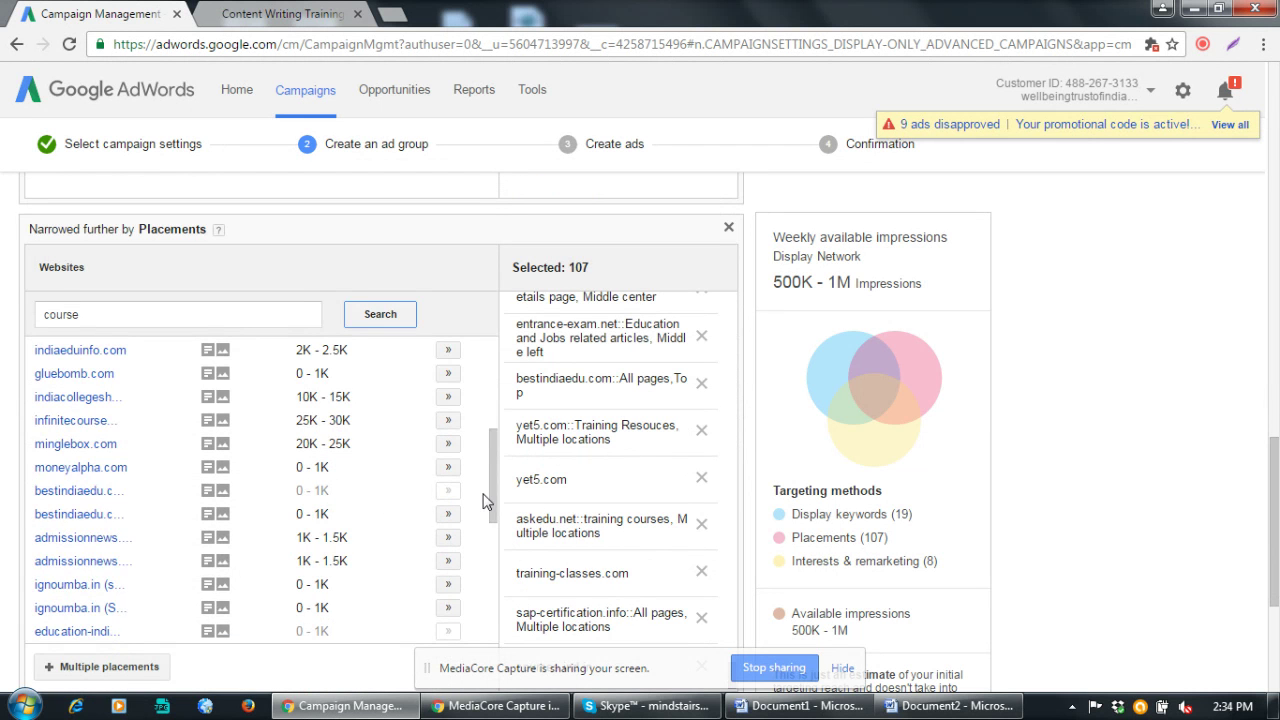
pyautogui.moveTo(493, 483); pyautogui.dragTo(497, 370)
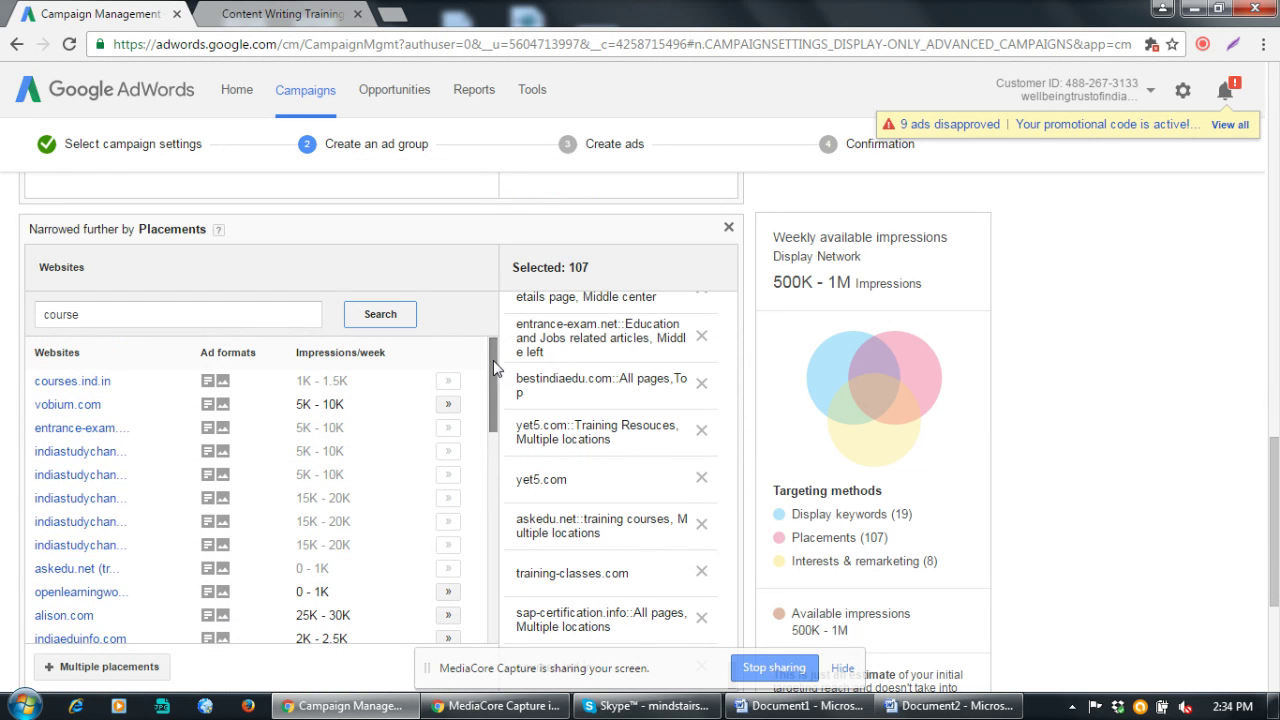
pyautogui.scroll(-1, 418, 527)
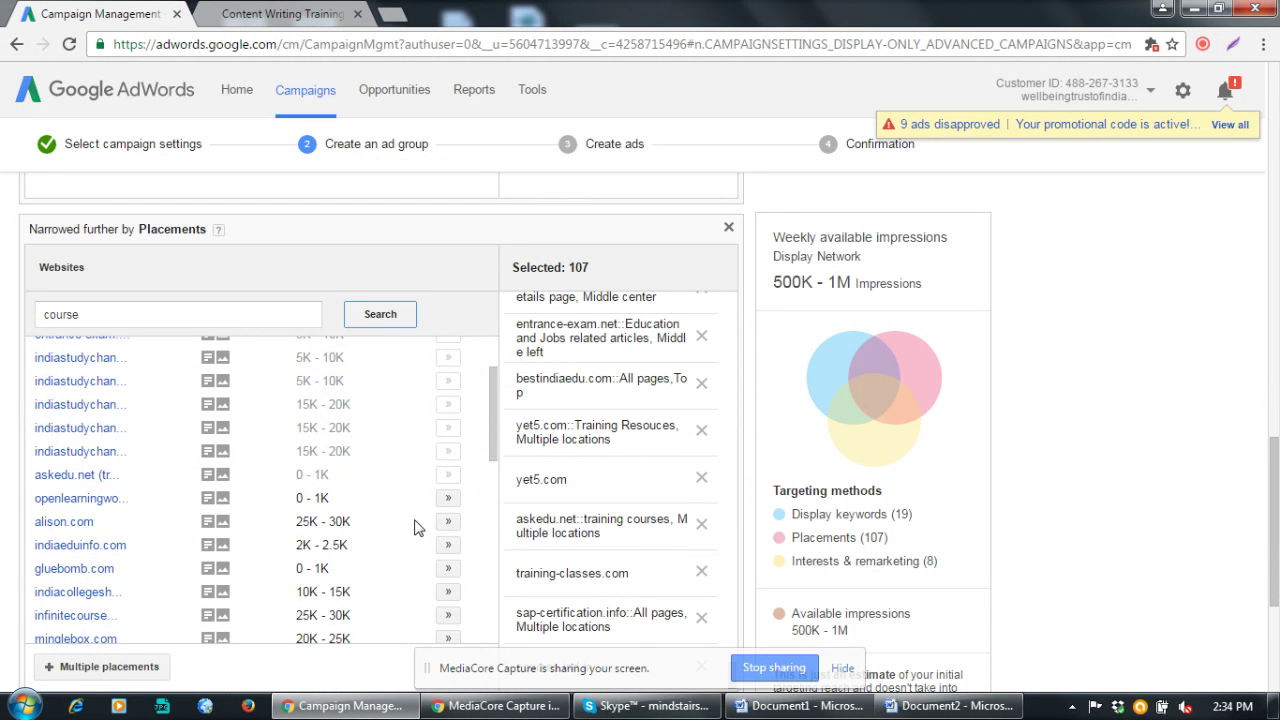
pyautogui.scroll(-1, 437, 573)
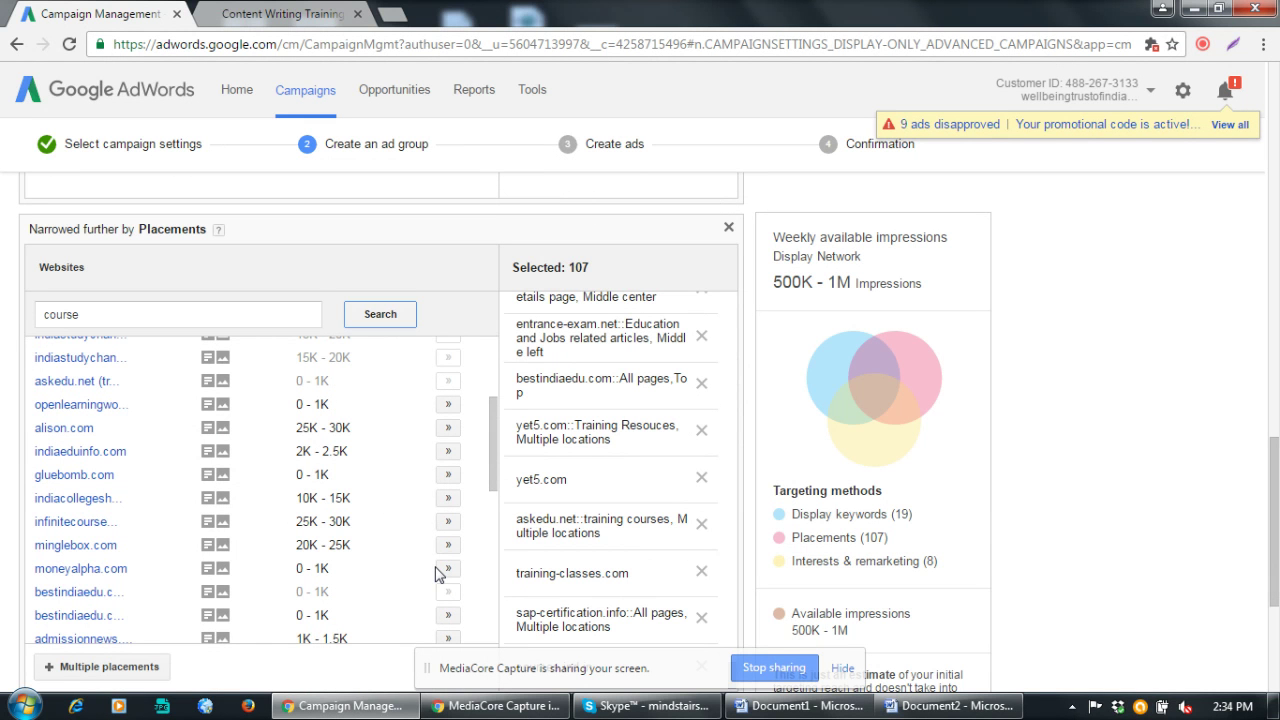
pyautogui.click(448, 501)
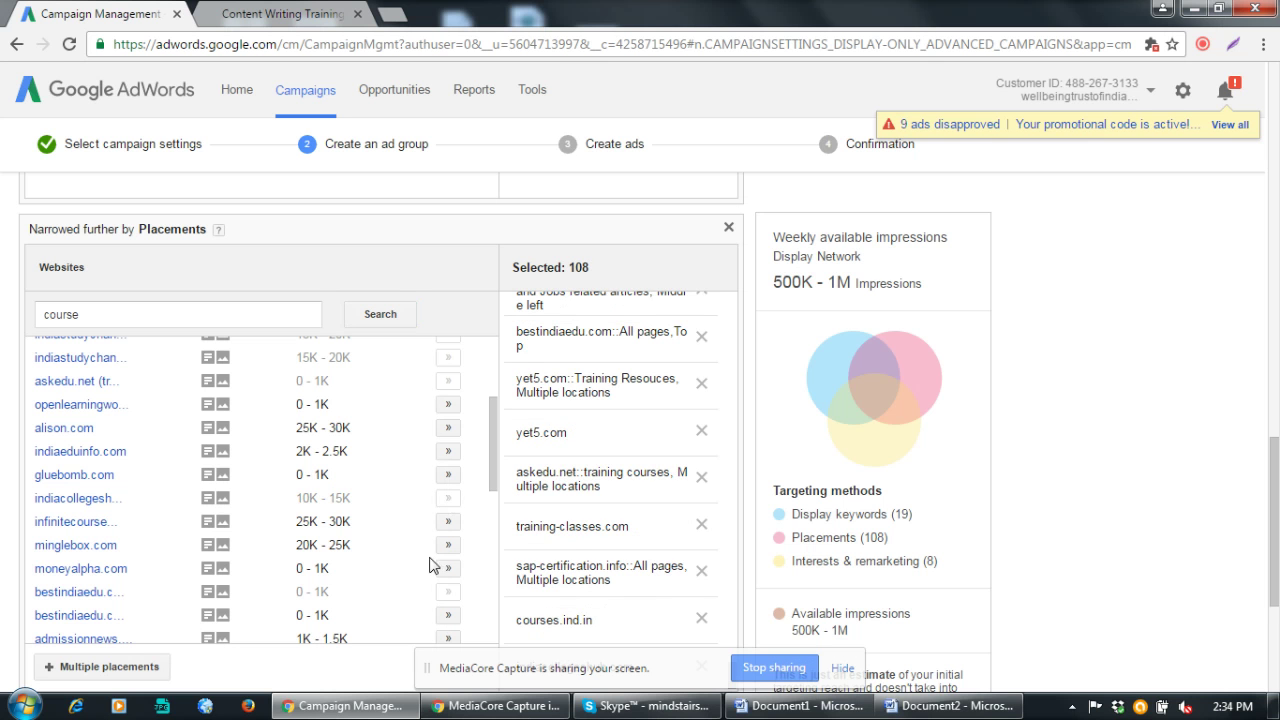
pyautogui.click(448, 545)
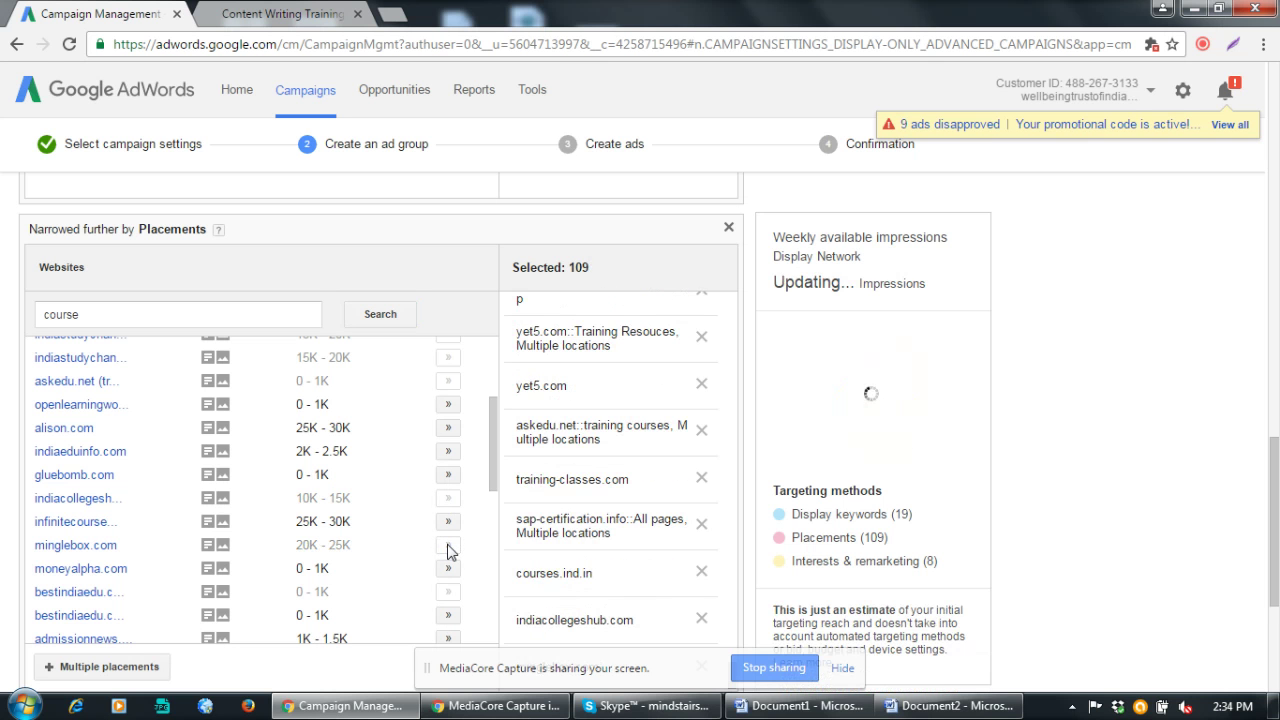
pyautogui.scroll(-1, 448, 550)
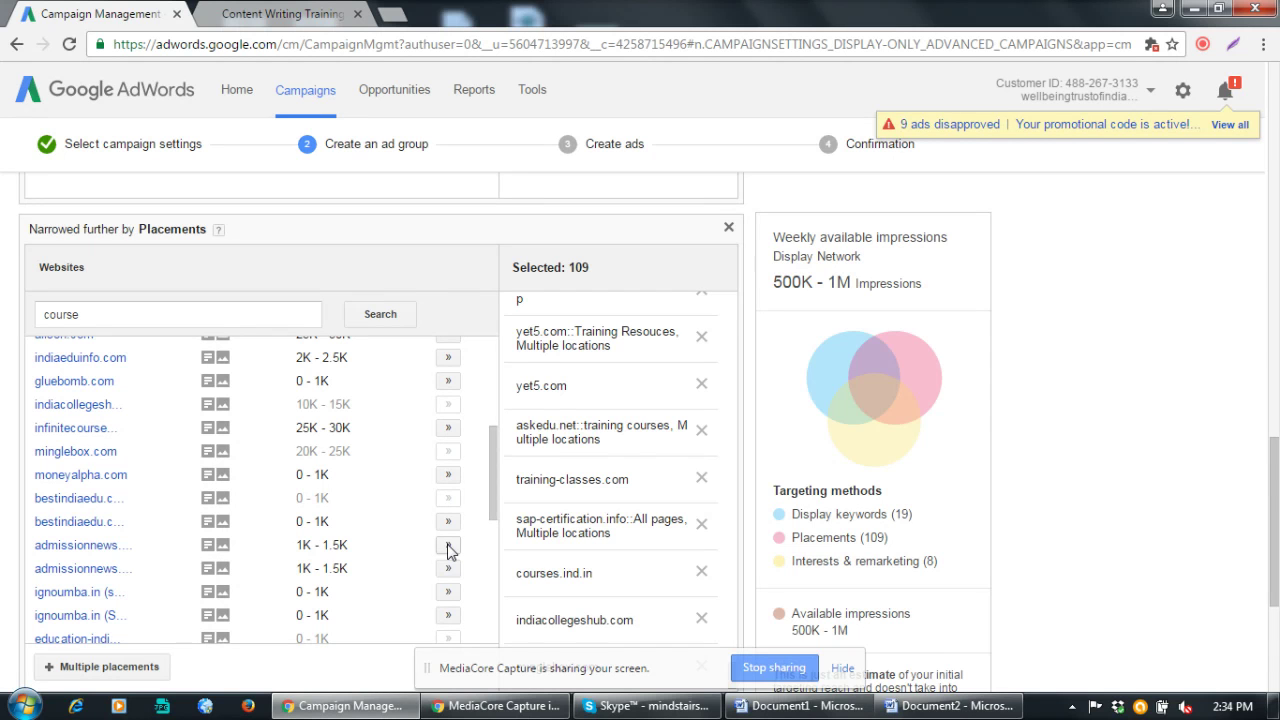
pyautogui.click(448, 545)
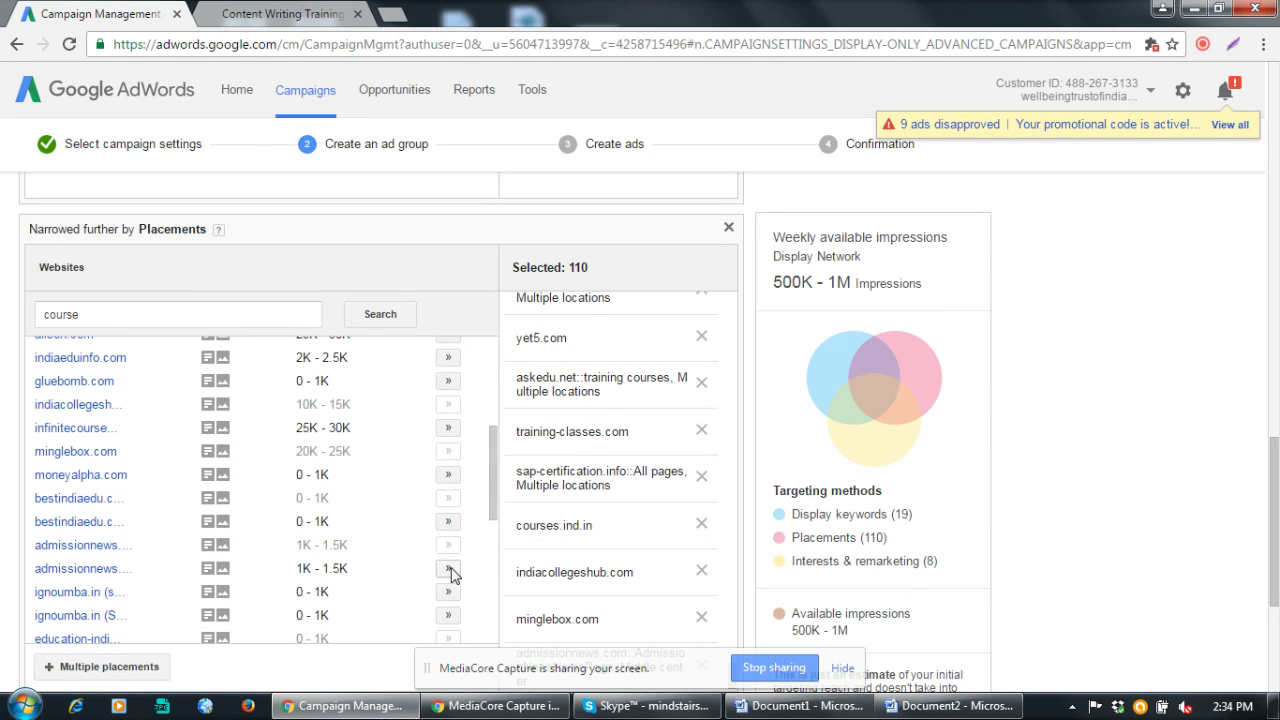
# Add the shiksha.com Details page, Bottom center placement, the mbbsmdms.com educational articles and after10thwhat.com to the selected placements
pyautogui.scroll(-2, 451, 573)
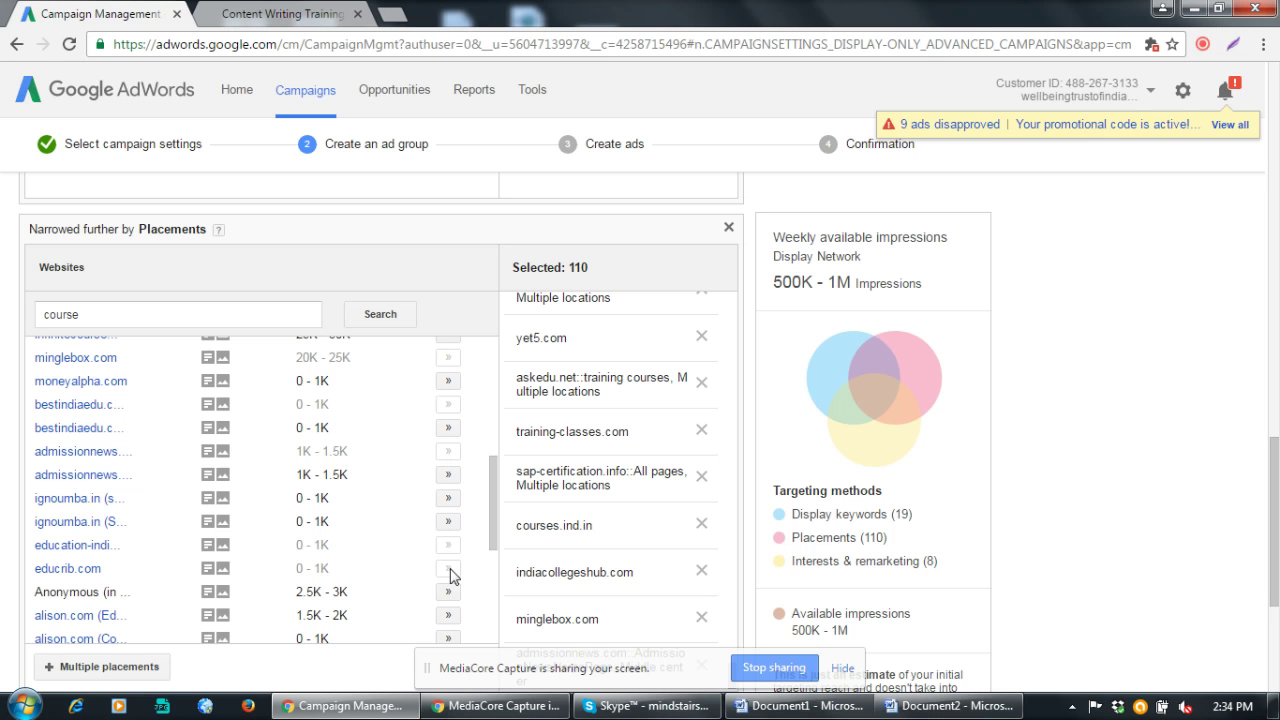
pyautogui.scroll(-1, 450, 577)
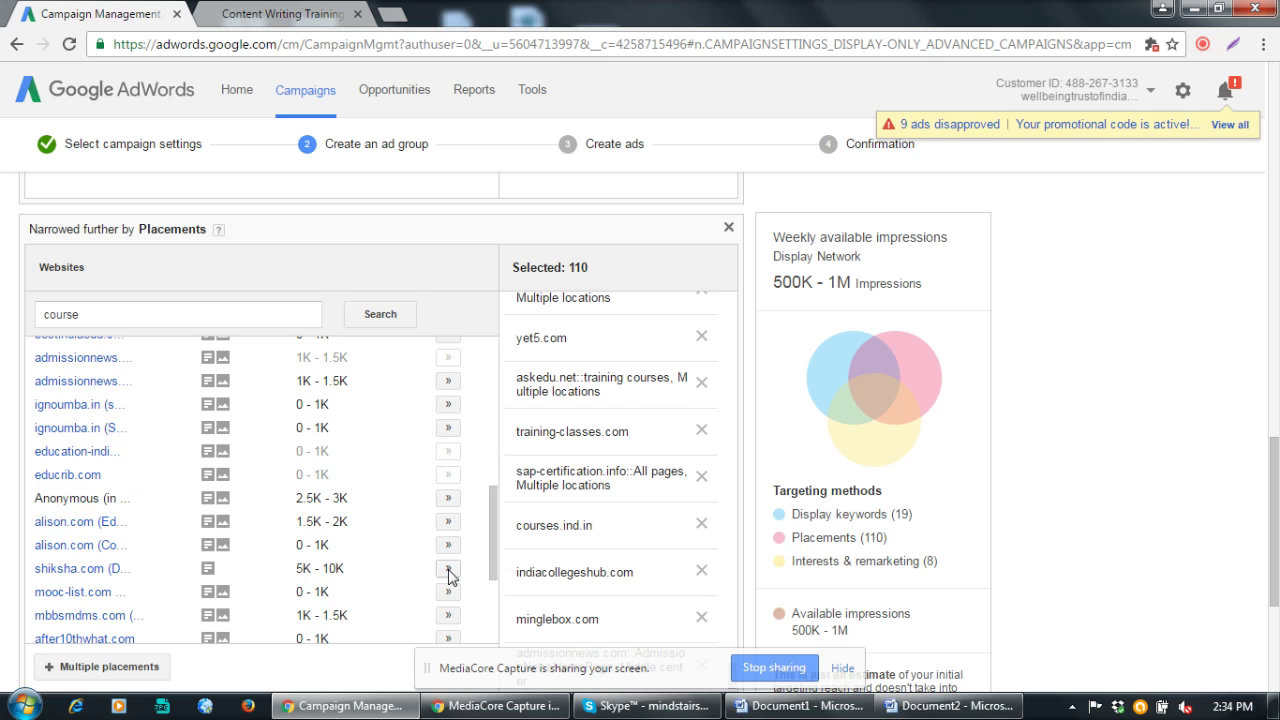
pyautogui.click(449, 570)
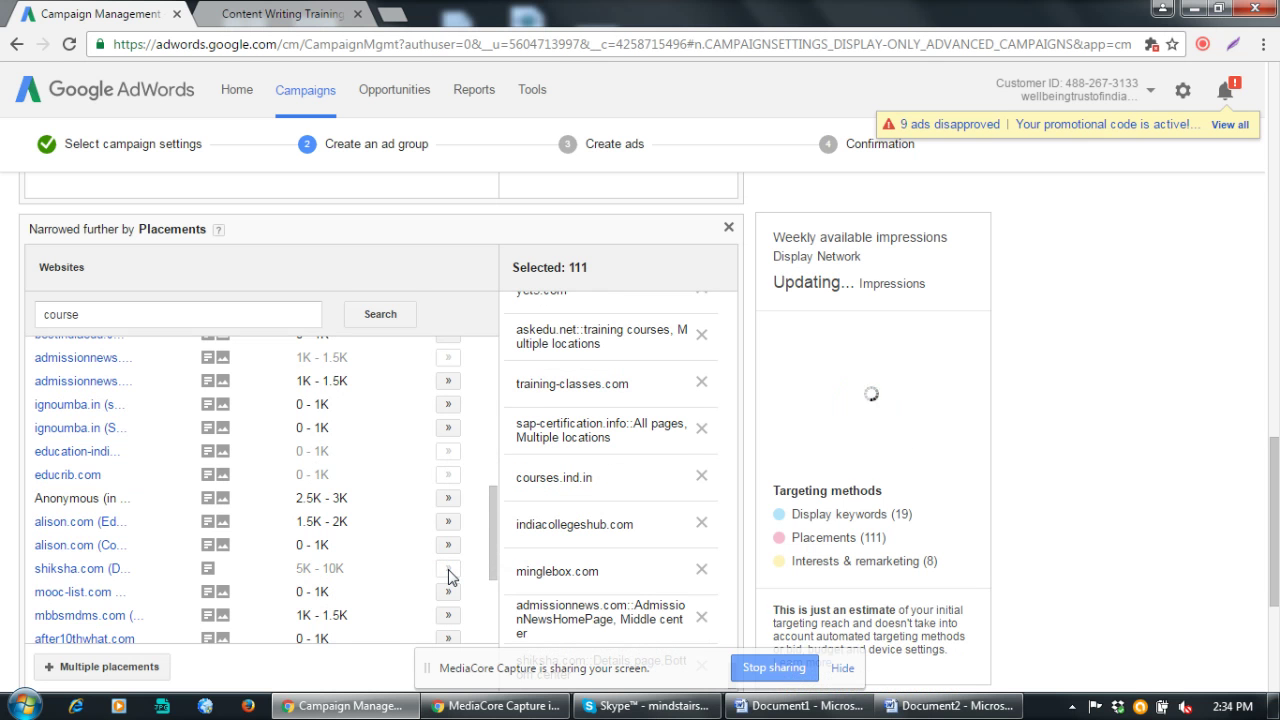
pyautogui.scroll(-1, 450, 577)
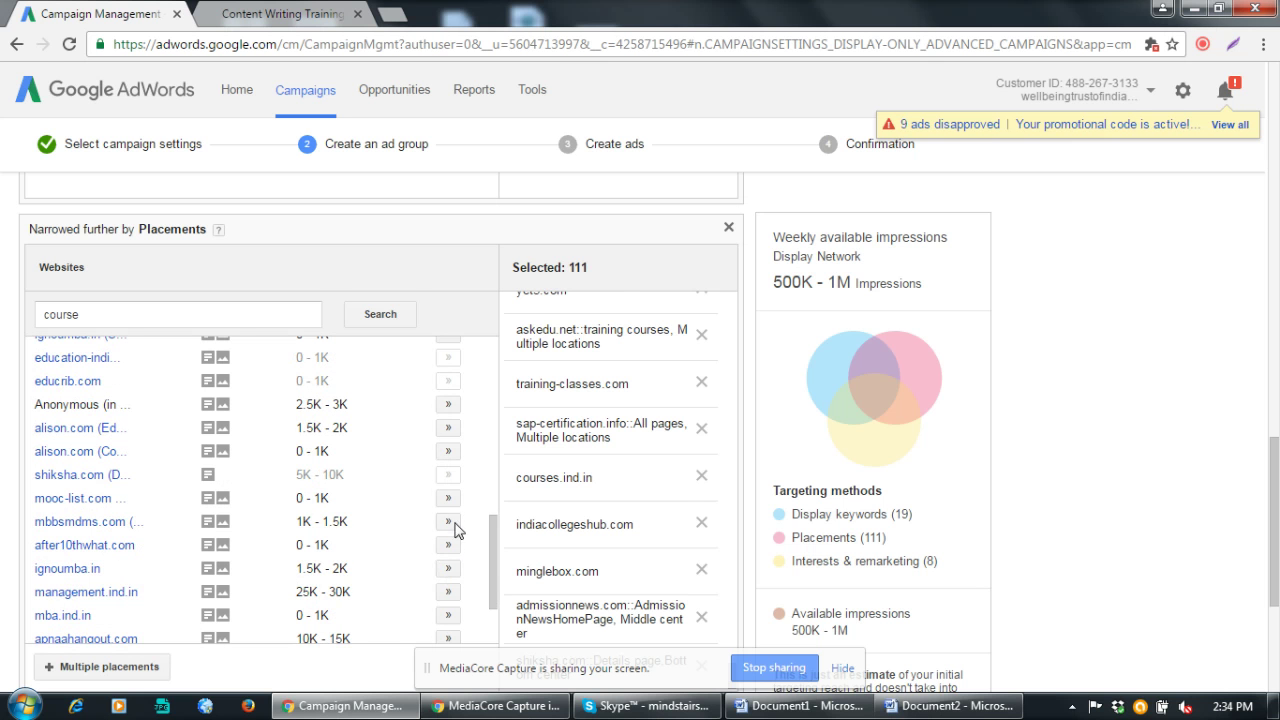
pyautogui.click(448, 521)
pyautogui.click(449, 544)
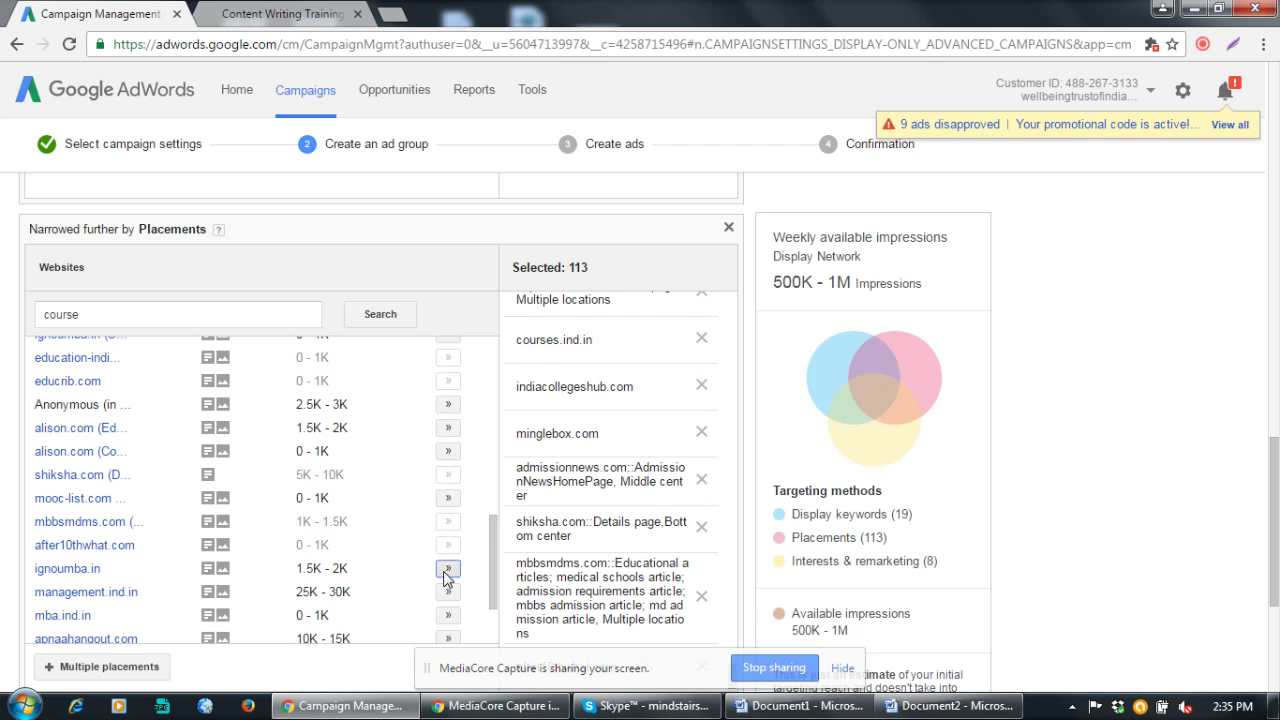
# Add ignoumba.in, management.ind.in, mba.ind.in, apnaahangout.com, blogs.siliconindia.com, thecsclubindia.com and educationfrog.com to the selected placements
pyautogui.click(448, 569)
pyautogui.click(448, 592)
pyautogui.click(448, 616)
pyautogui.scroll(-2, 450, 615)
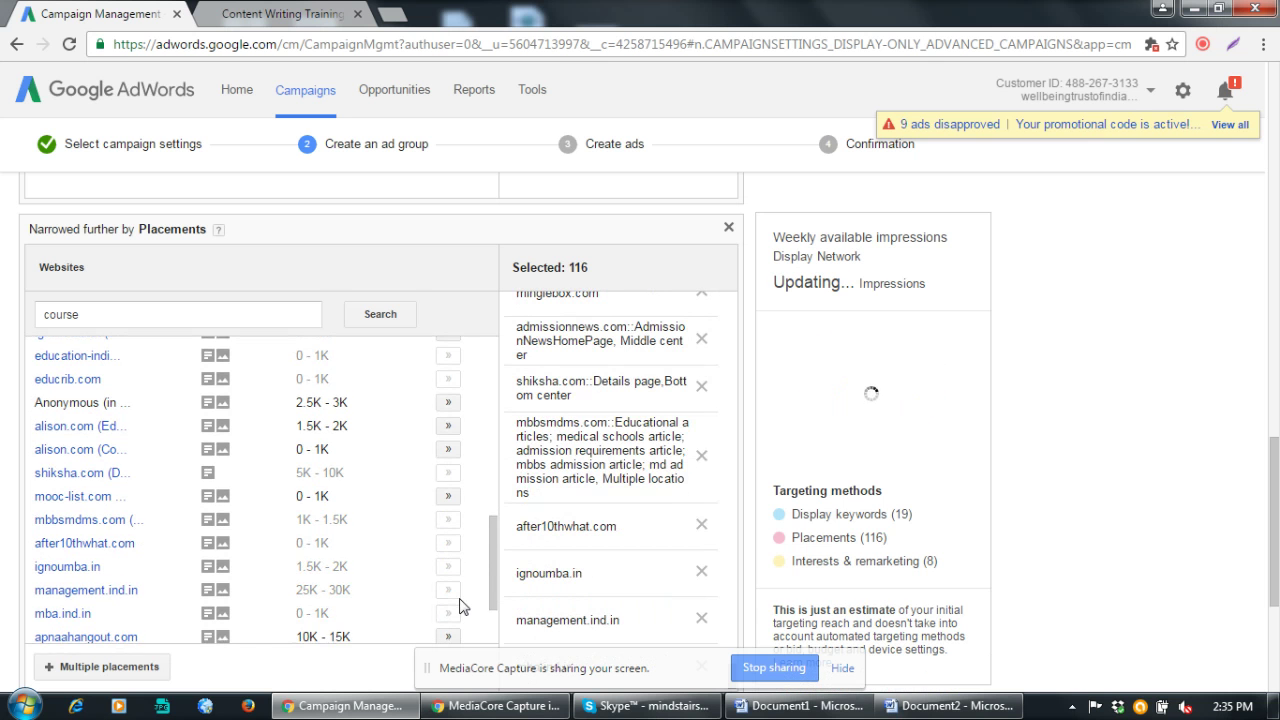
pyautogui.click(448, 544)
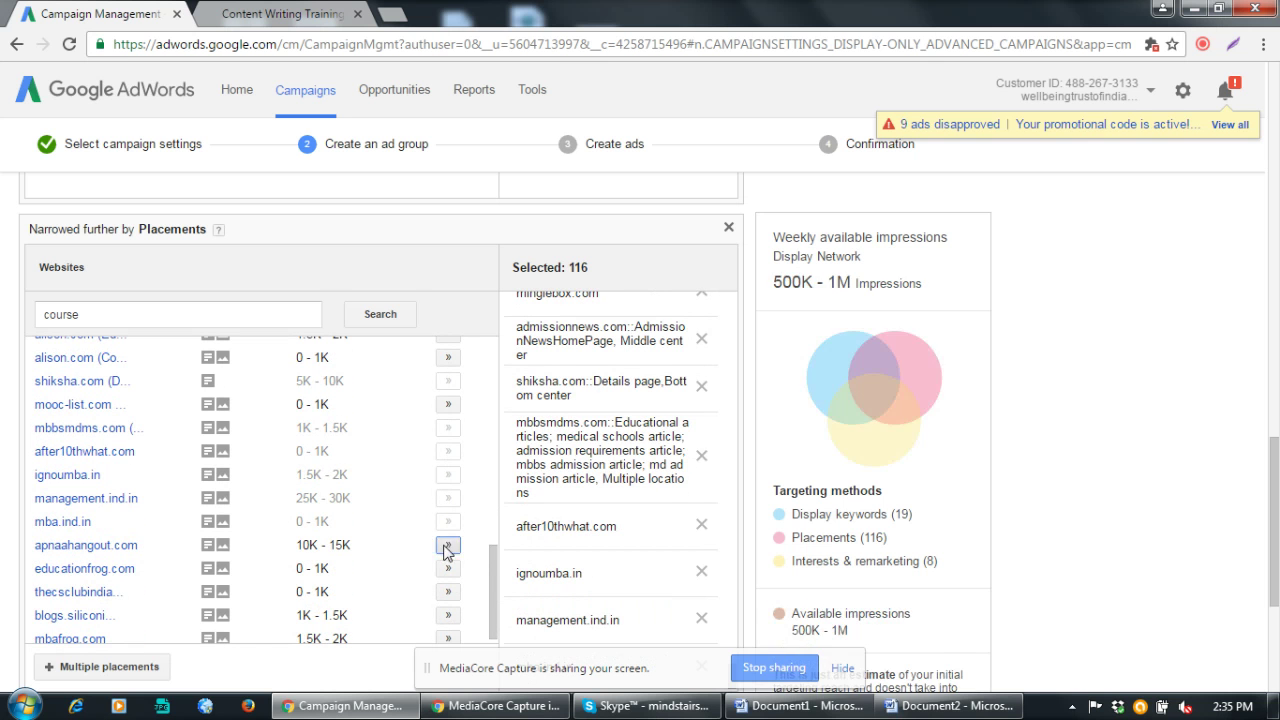
pyautogui.click(448, 615)
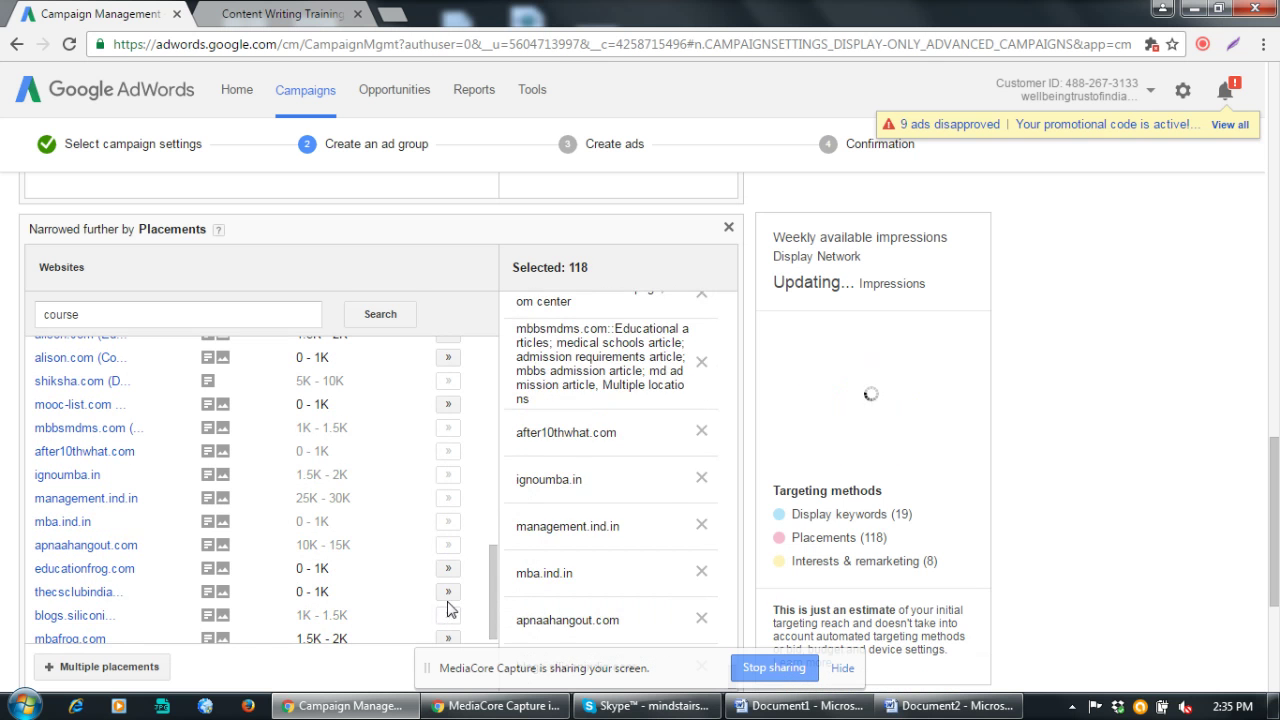
pyautogui.click(448, 592)
pyautogui.click(448, 568)
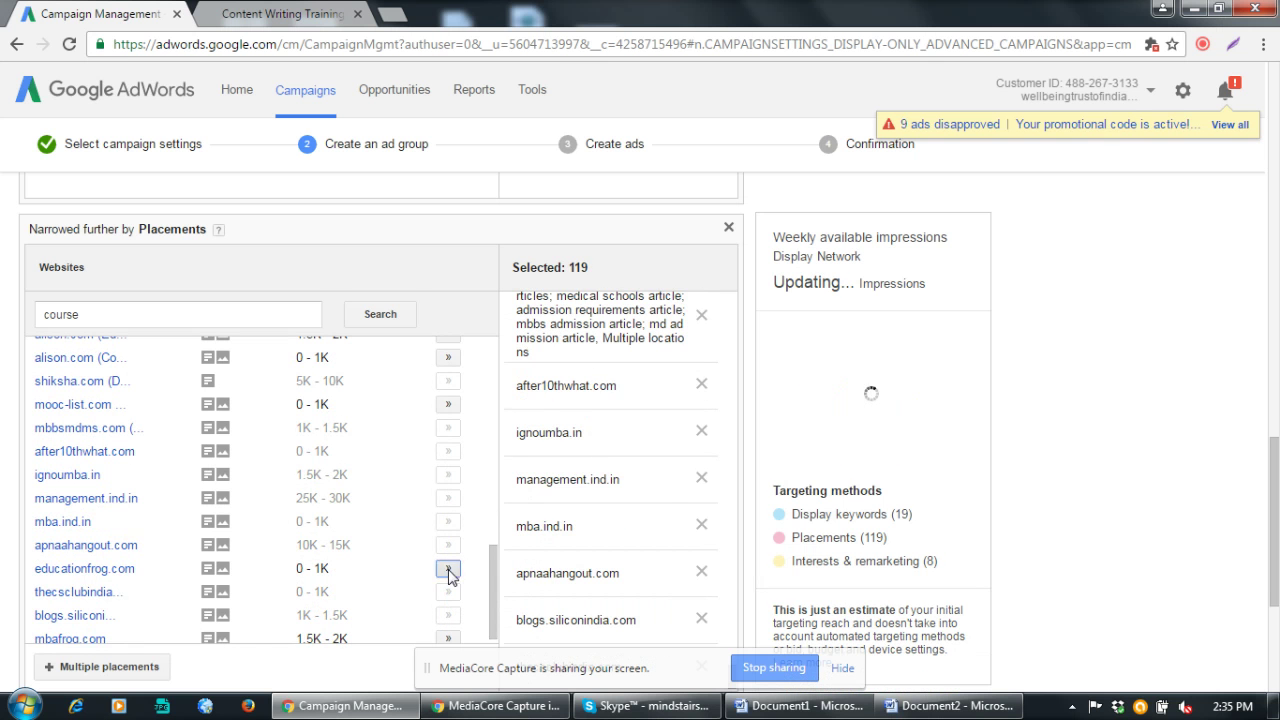
# Review the course results again and add infinitecourses.com to the selected placements
pyautogui.scroll(-2, 446, 558)
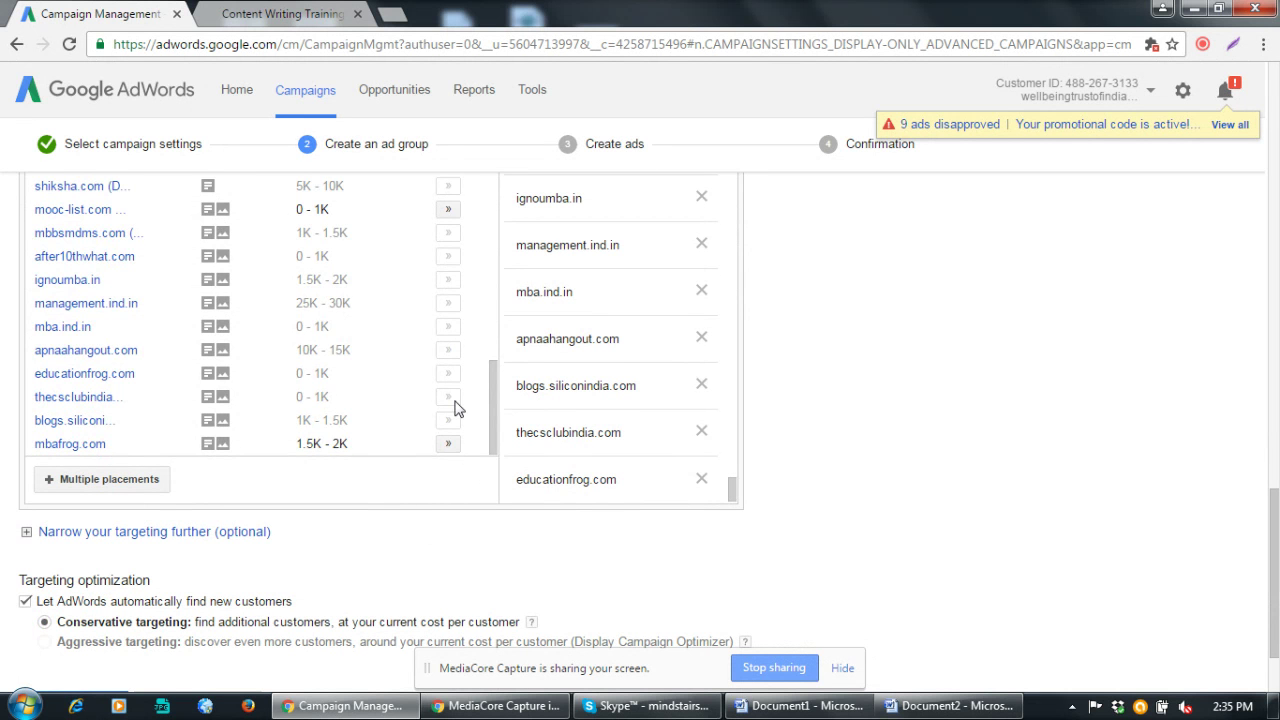
pyautogui.scroll(3, 455, 405)
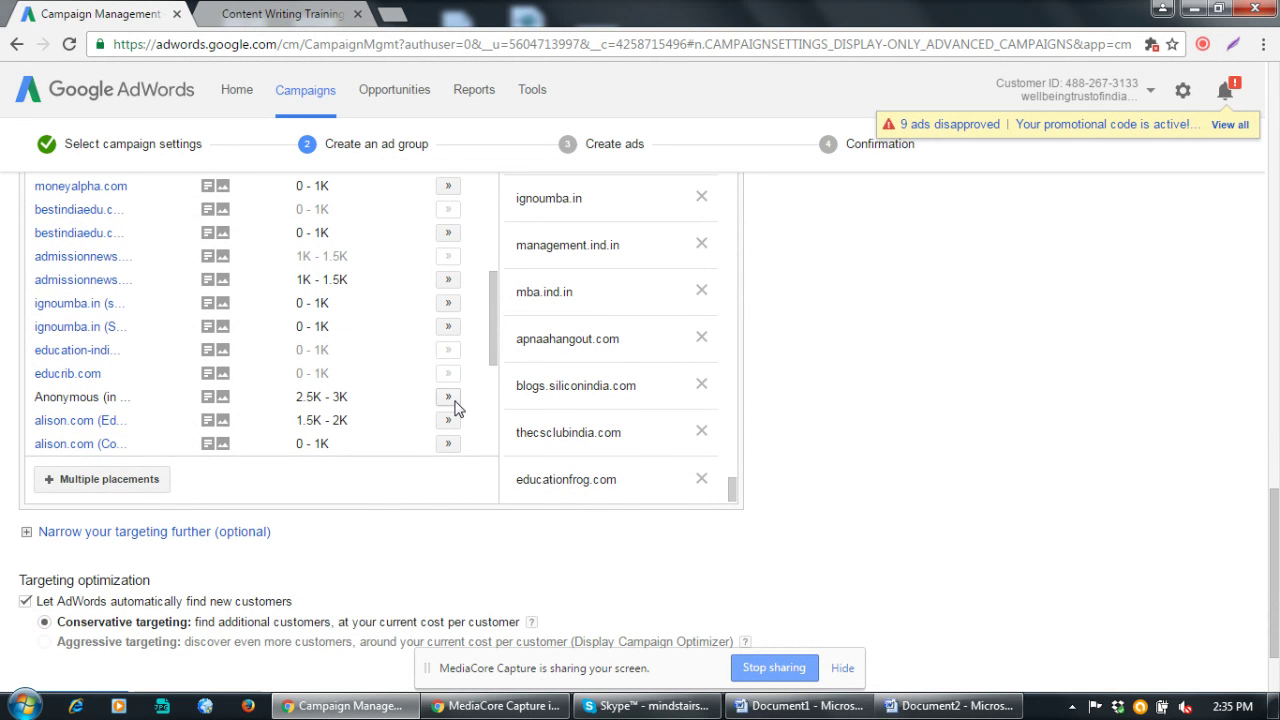
pyautogui.scroll(4, 455, 405)
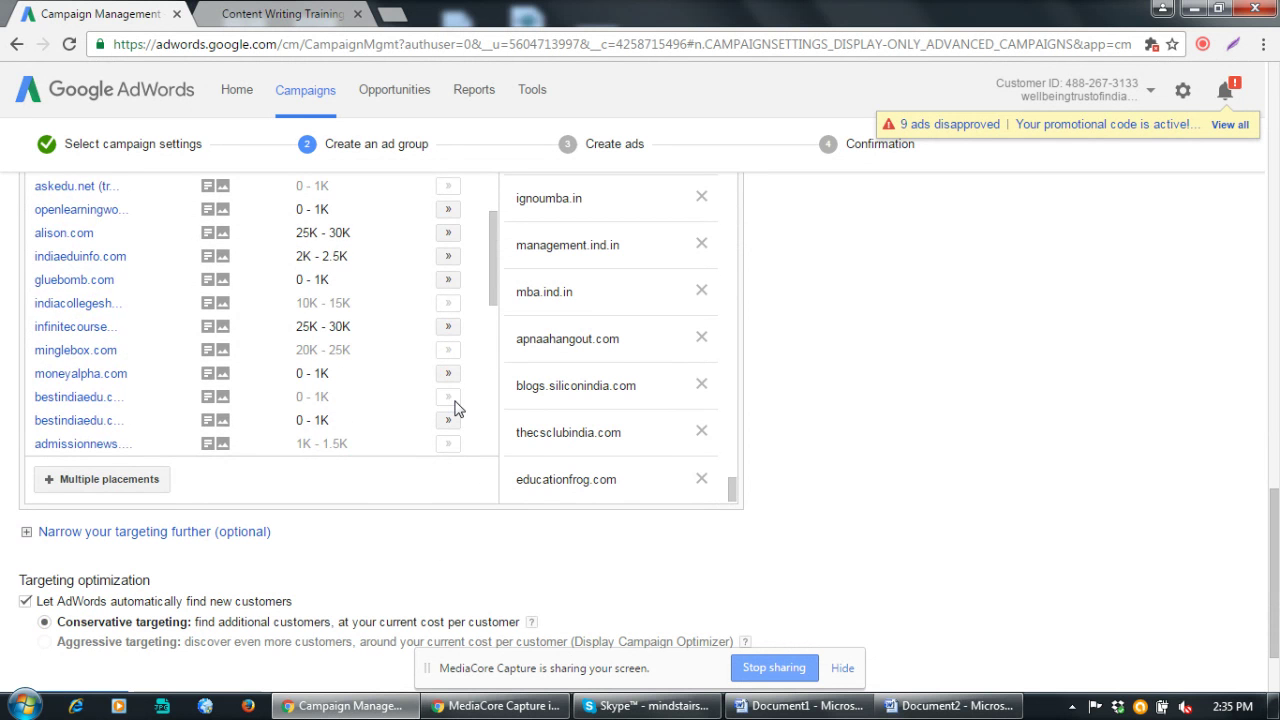
pyautogui.scroll(1, 455, 405)
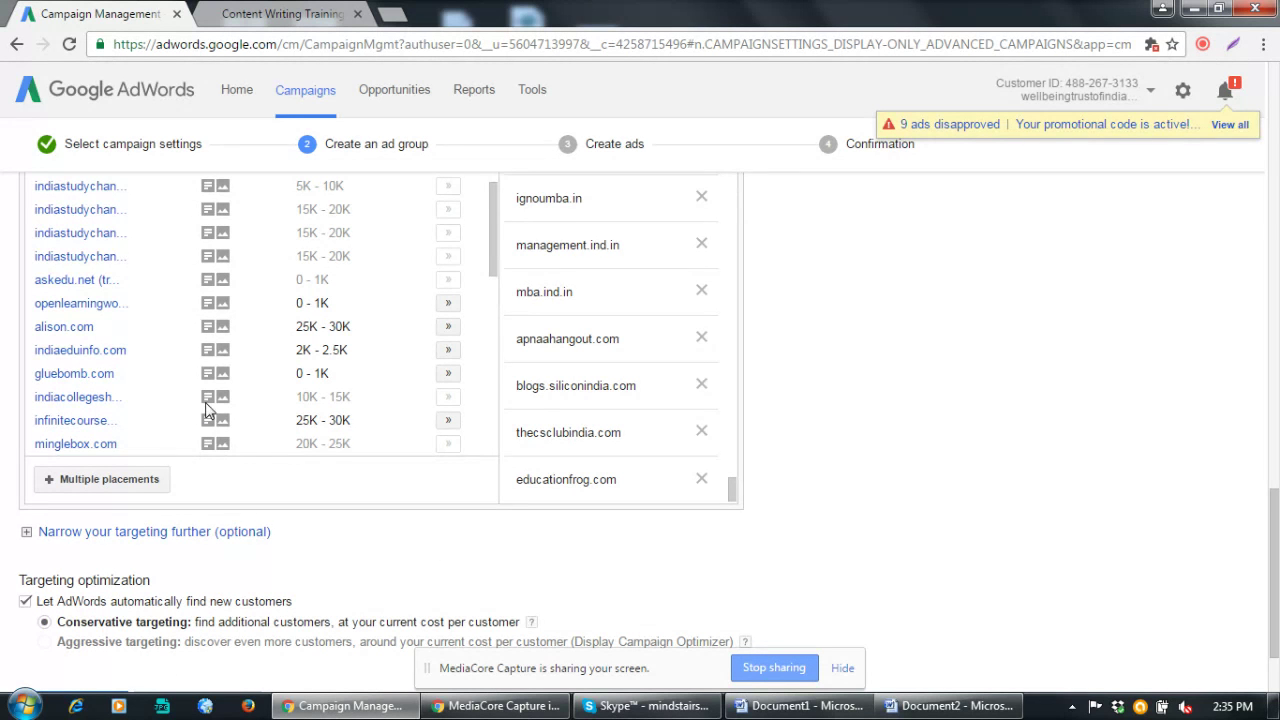
pyautogui.click(449, 422)
# Clear the "course" query from the website placement search and go to the targeting optimization settings
pyautogui.scroll(2, 449, 424)
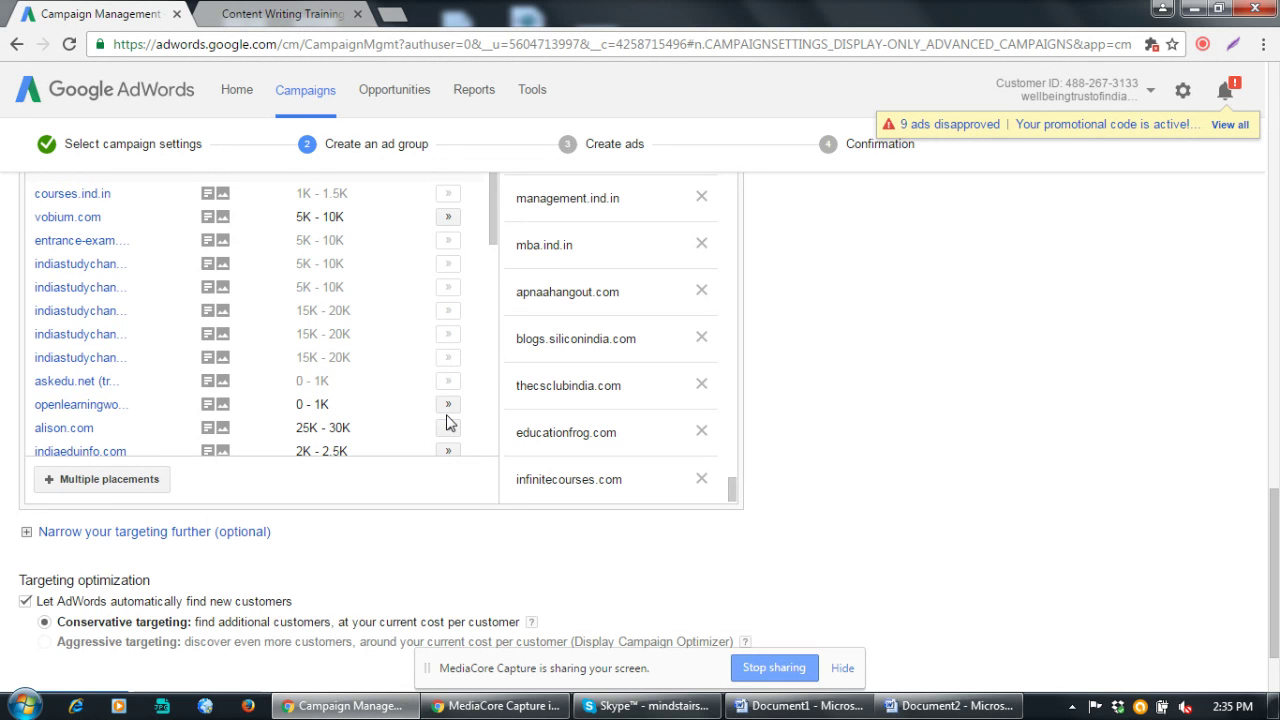
pyautogui.scroll(3, 447, 423)
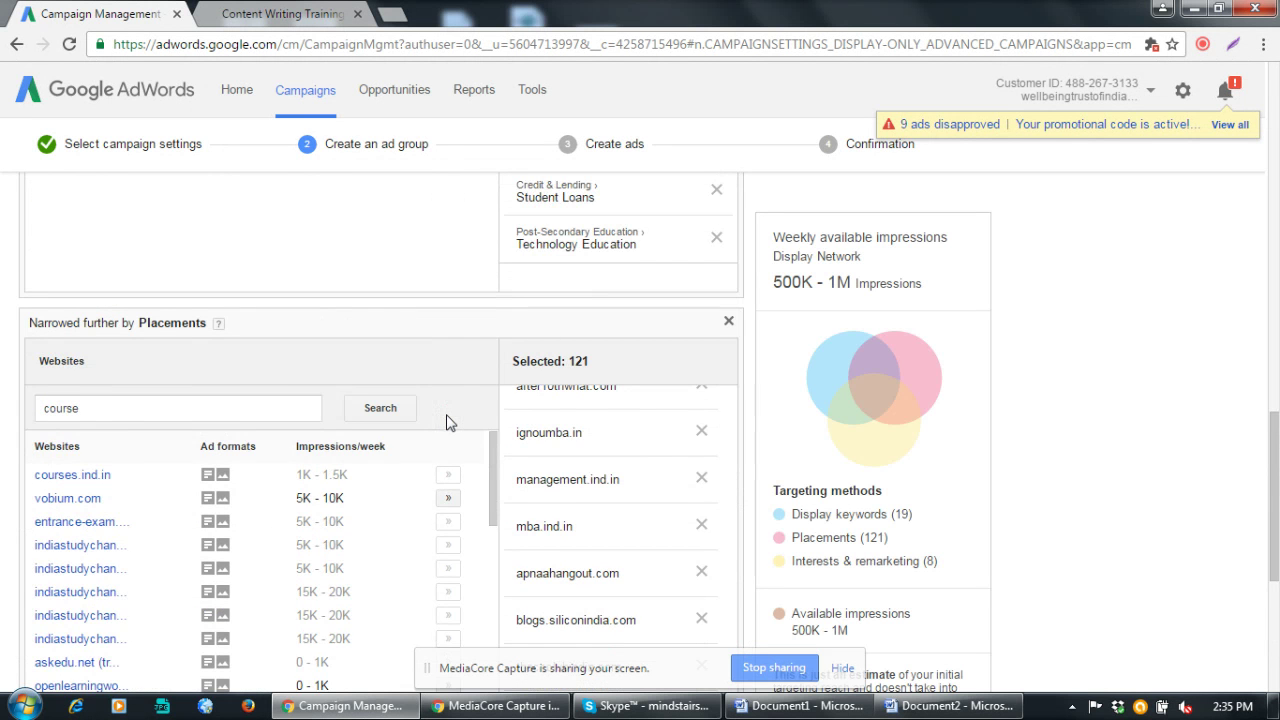
pyautogui.scroll(-4, 447, 423)
pyautogui.click(124, 317)
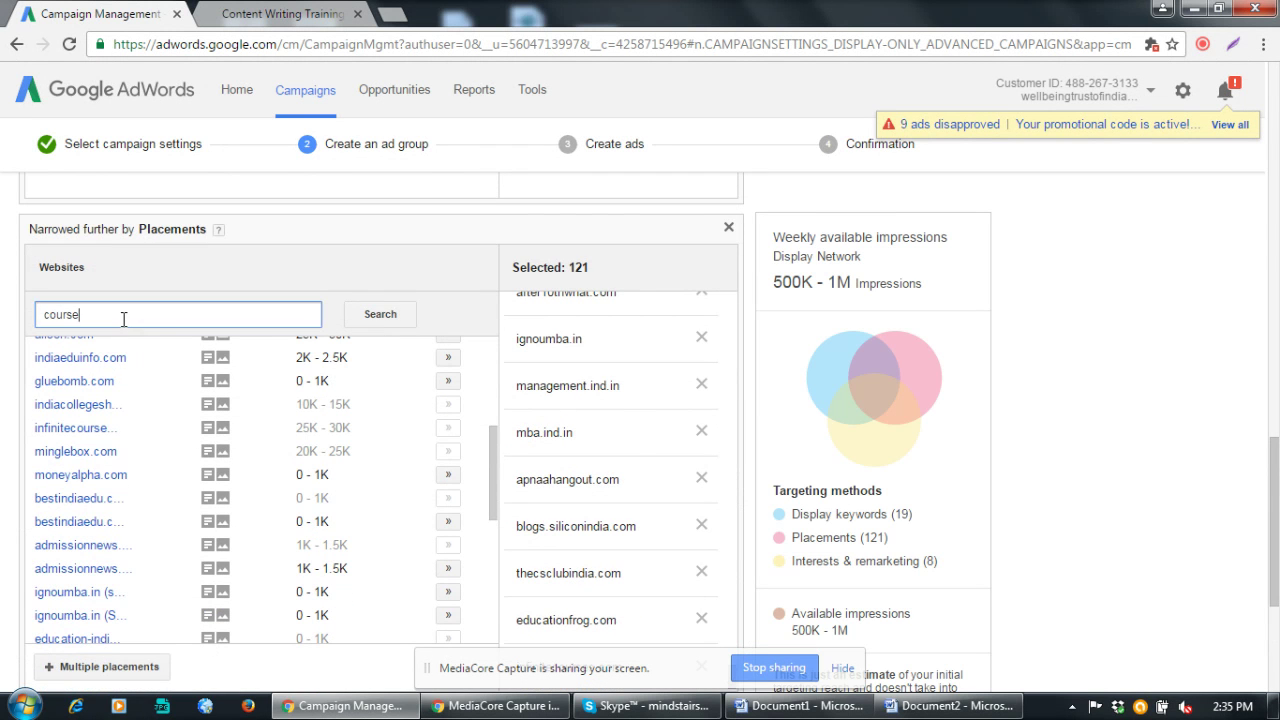
pyautogui.press('BackSpace')
pyautogui.press('BackSpace')
pyautogui.press('BackSpace')
pyautogui.press('BackSpace')
pyautogui.press('BackSpace')
pyautogui.press('BackSpace')
pyautogui.scroll(-10, 320, 380)
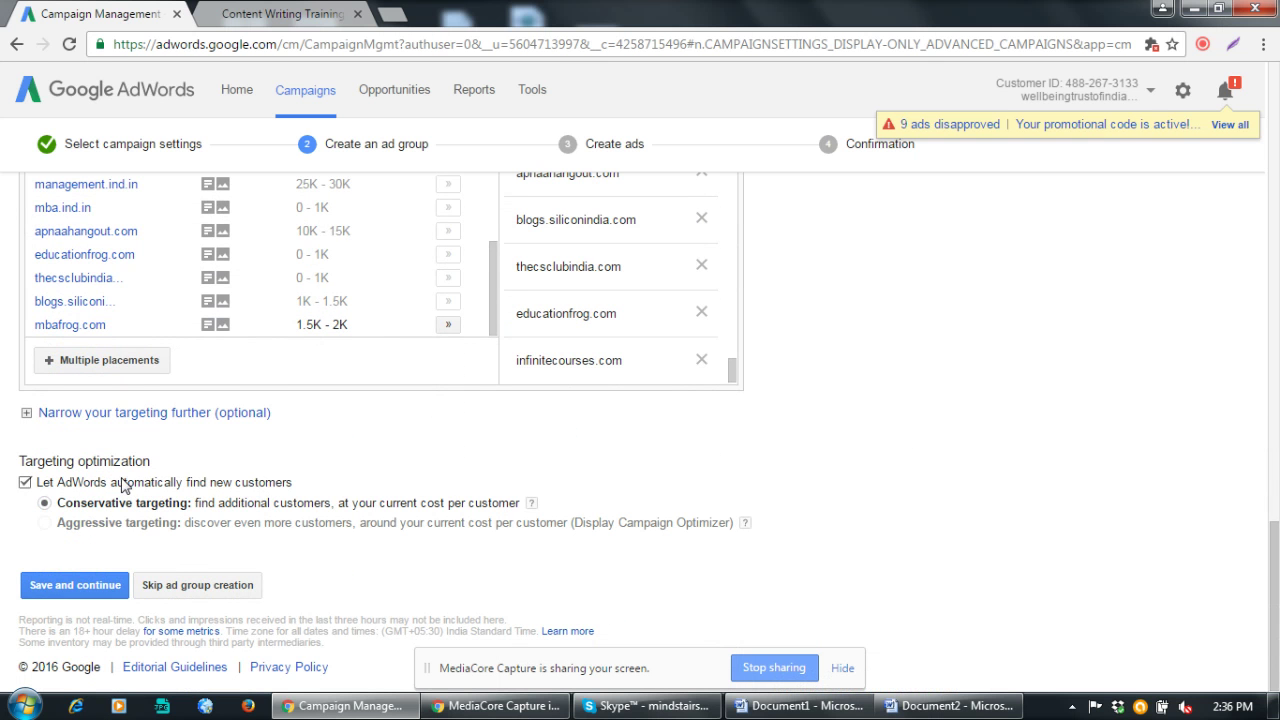
# Review the website placement results and the selected placements above the targeting optimization settings
pyautogui.scroll(2, 220, 482)
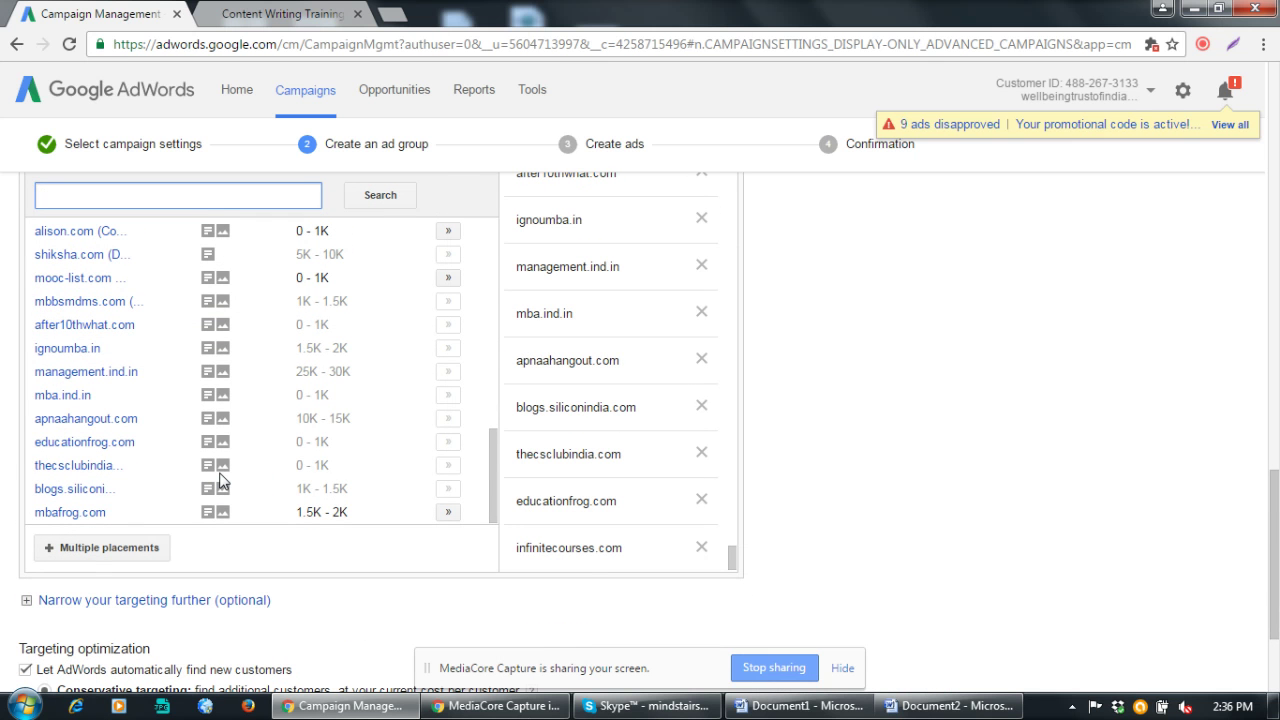
pyautogui.scroll(8, 220, 482)
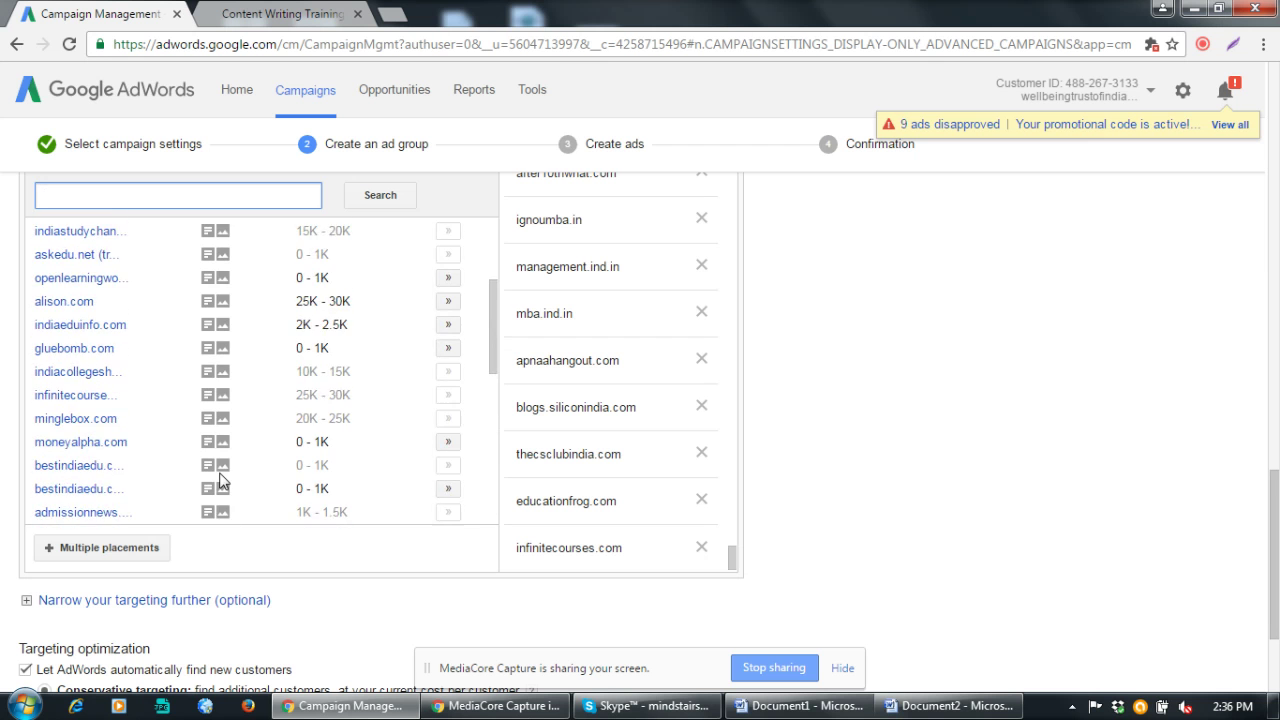
pyautogui.scroll(5, 220, 482)
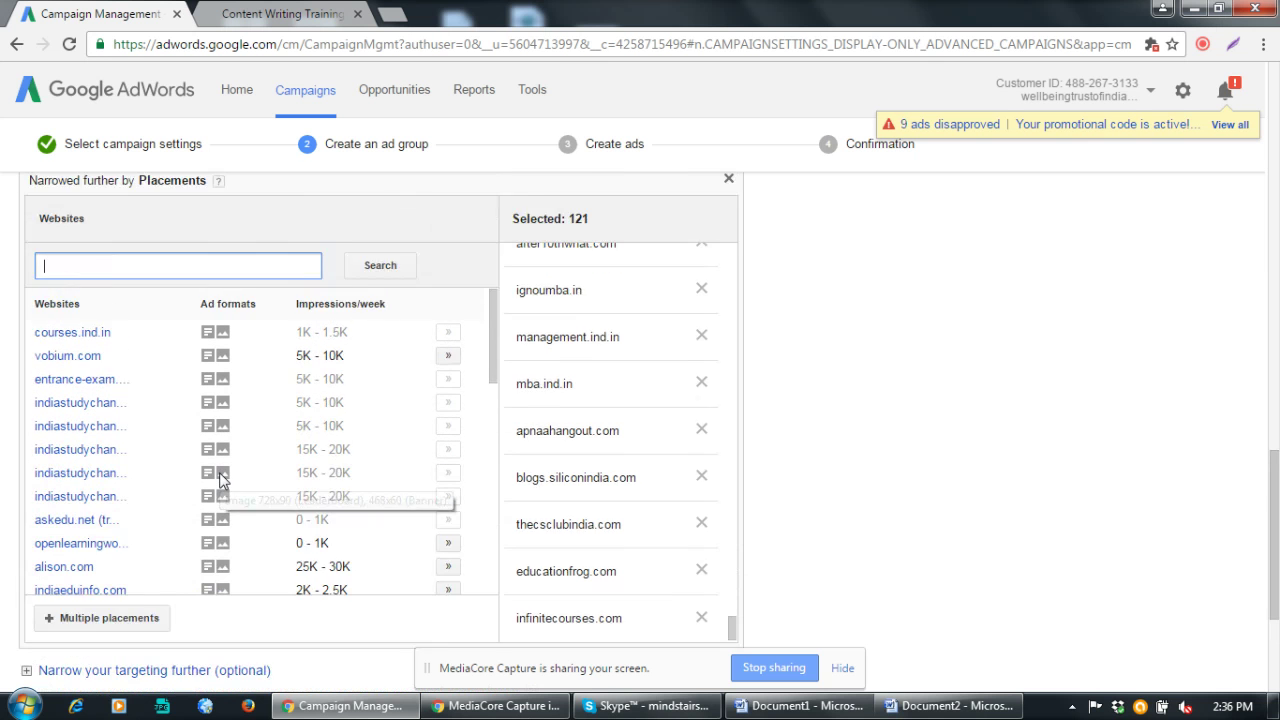
pyautogui.scroll(1, 220, 480)
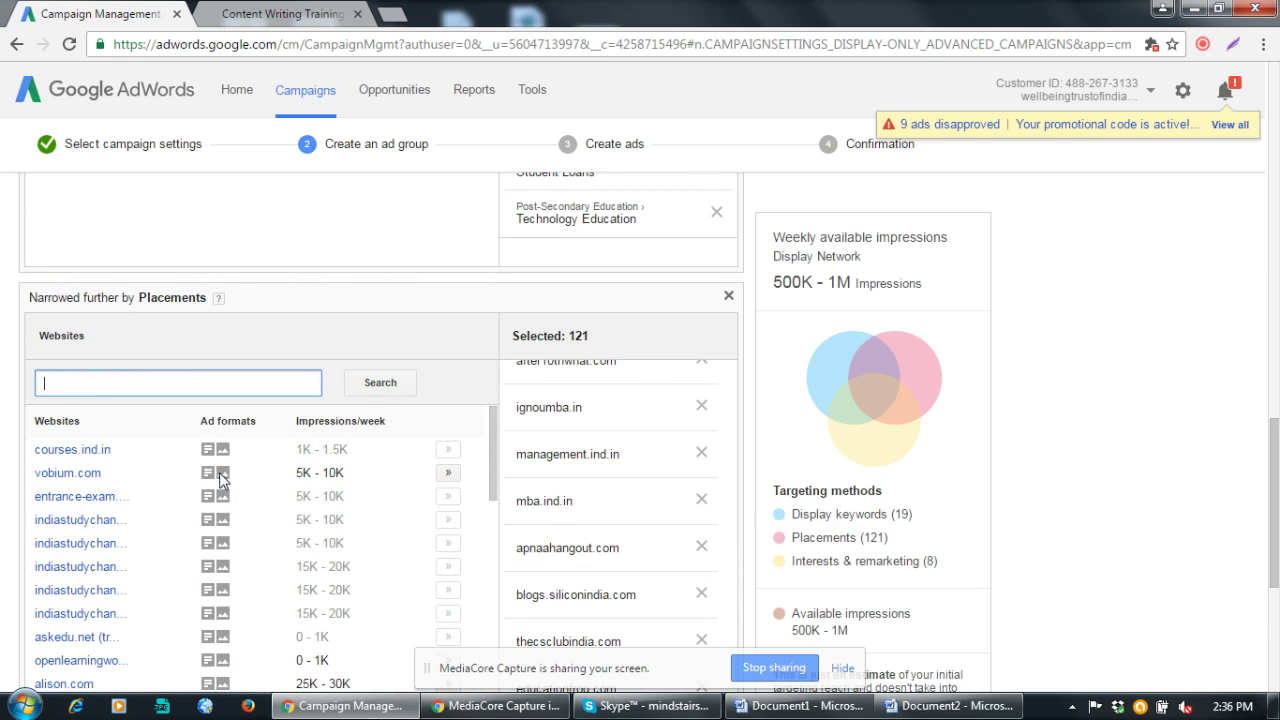
pyautogui.click(398, 322)
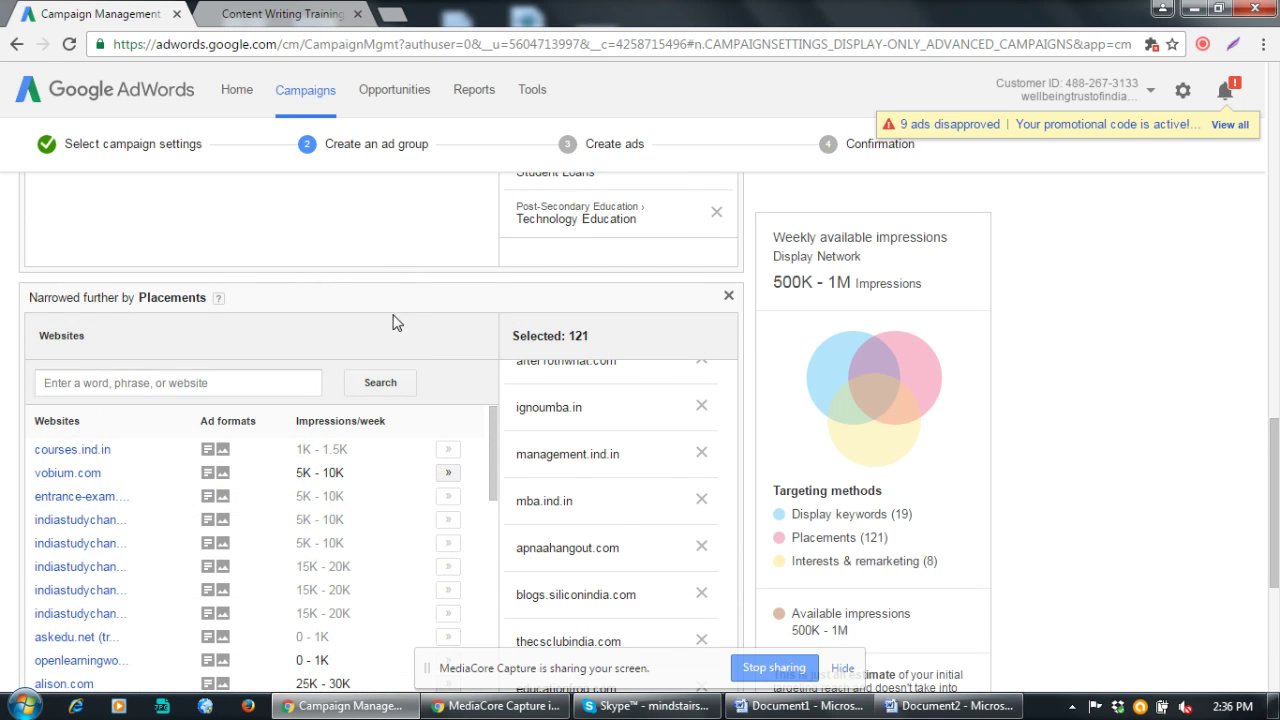
pyautogui.scroll(-2, 395, 322)
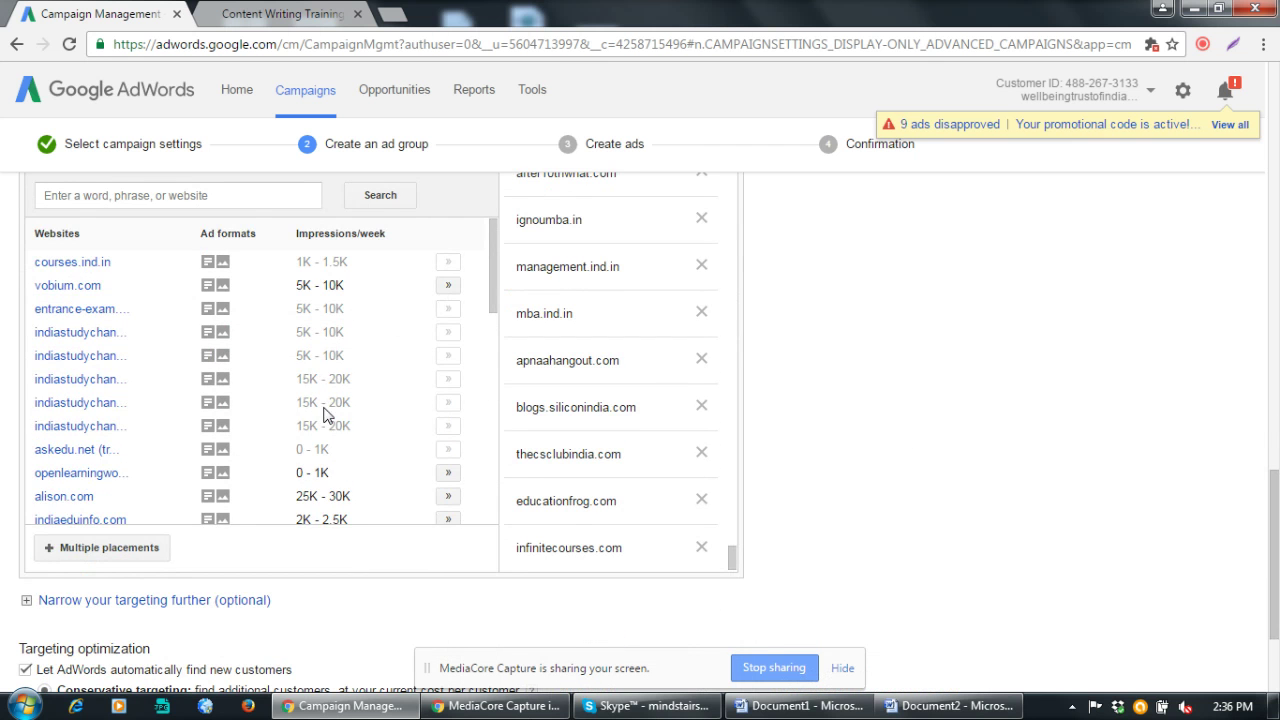
pyautogui.scroll(-1, 333, 420)
pyautogui.scroll(-5, 333, 420)
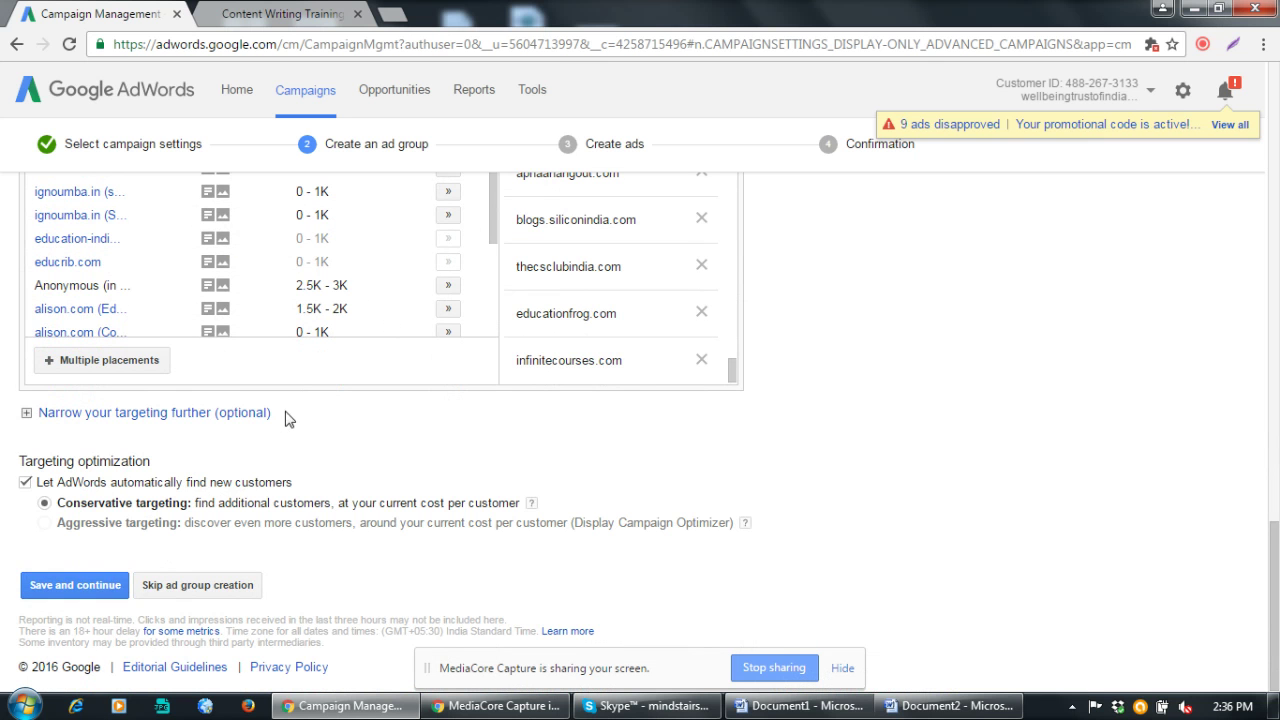
pyautogui.scroll(2, 184, 345)
pyautogui.scroll(-2, 262, 510)
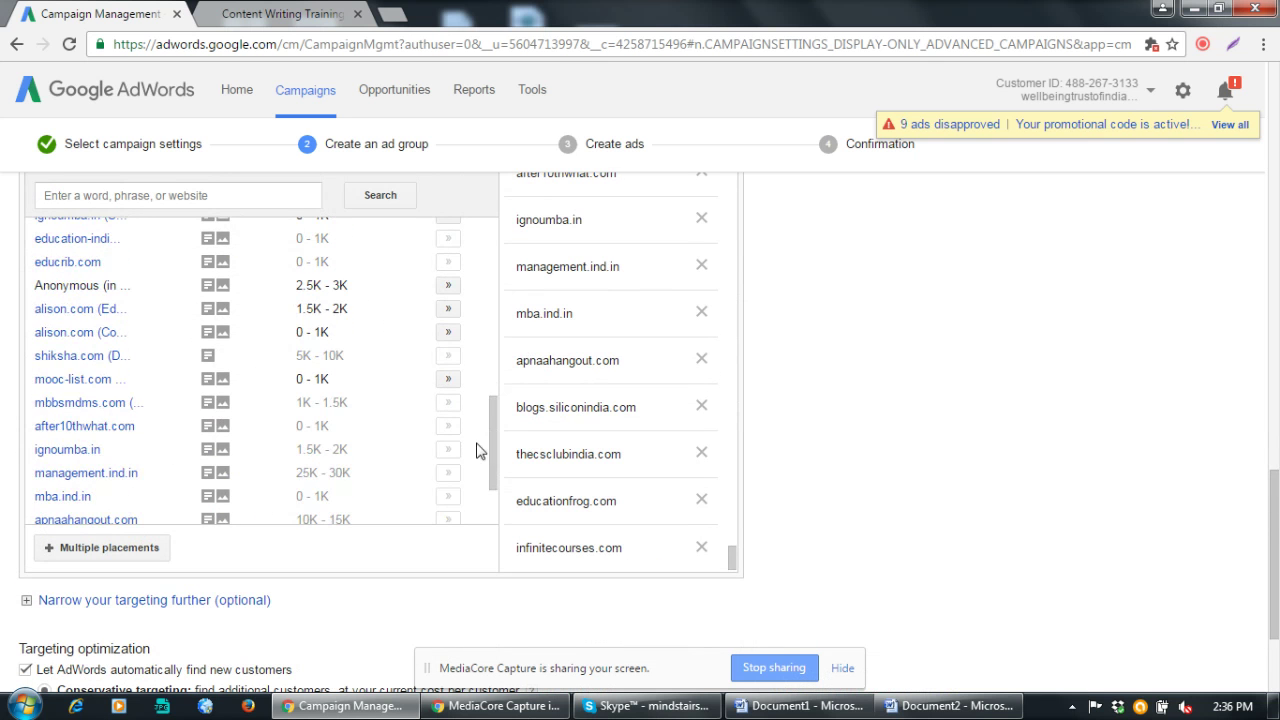
pyautogui.scroll(-2, 176, 580)
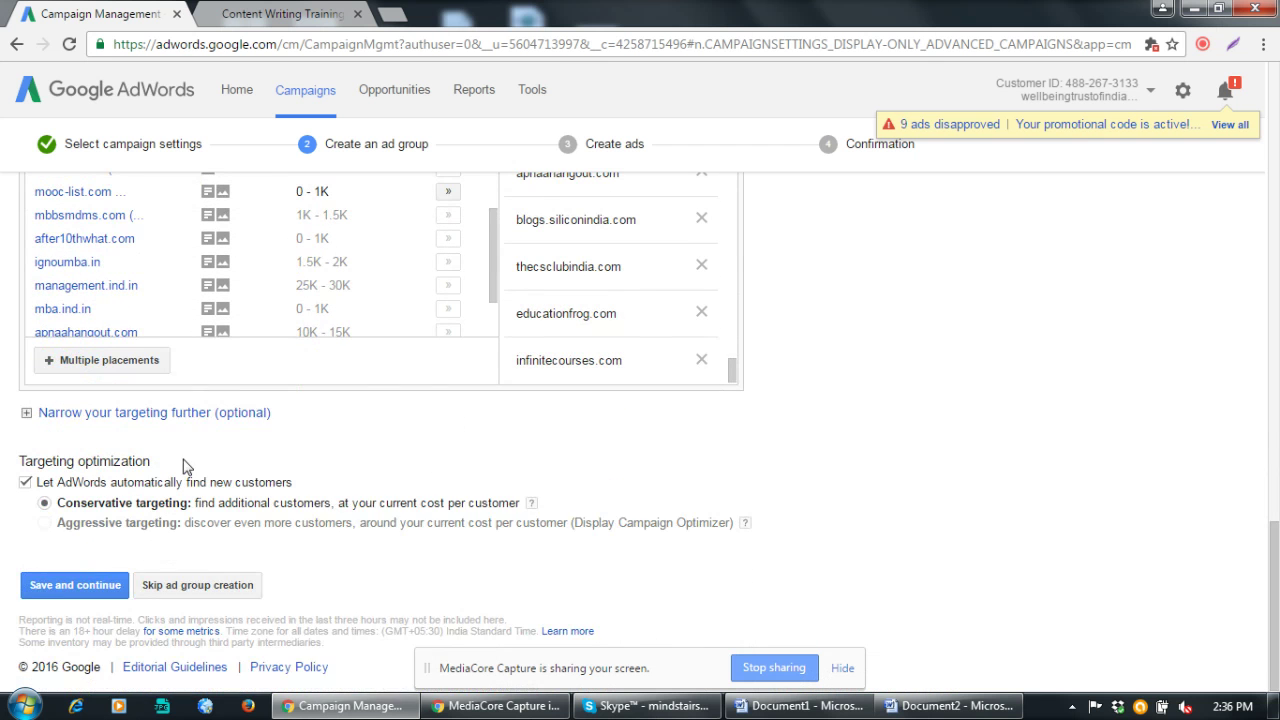
# Narrow the ad group's targeting further with the Jobs & Education topic and try to save the ad group
pyautogui.click(199, 418)
pyautogui.click(150, 443)
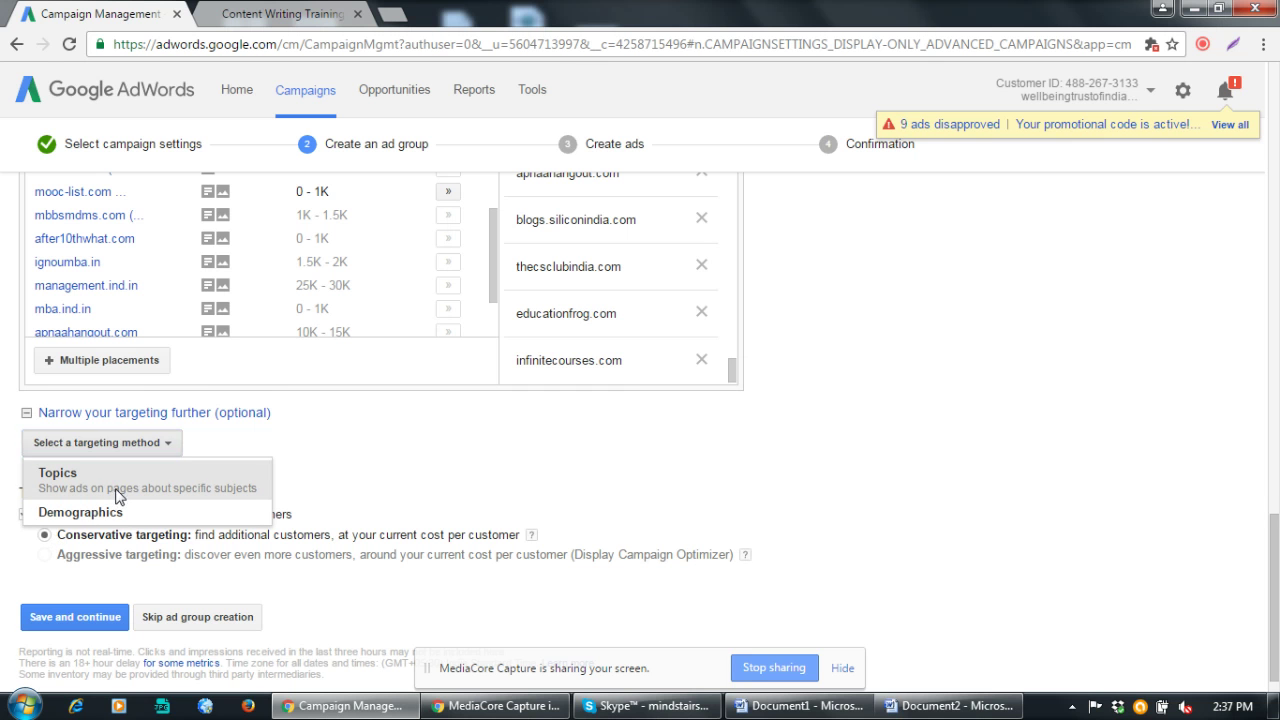
pyautogui.click(117, 497)
pyautogui.scroll(-1, 380, 503)
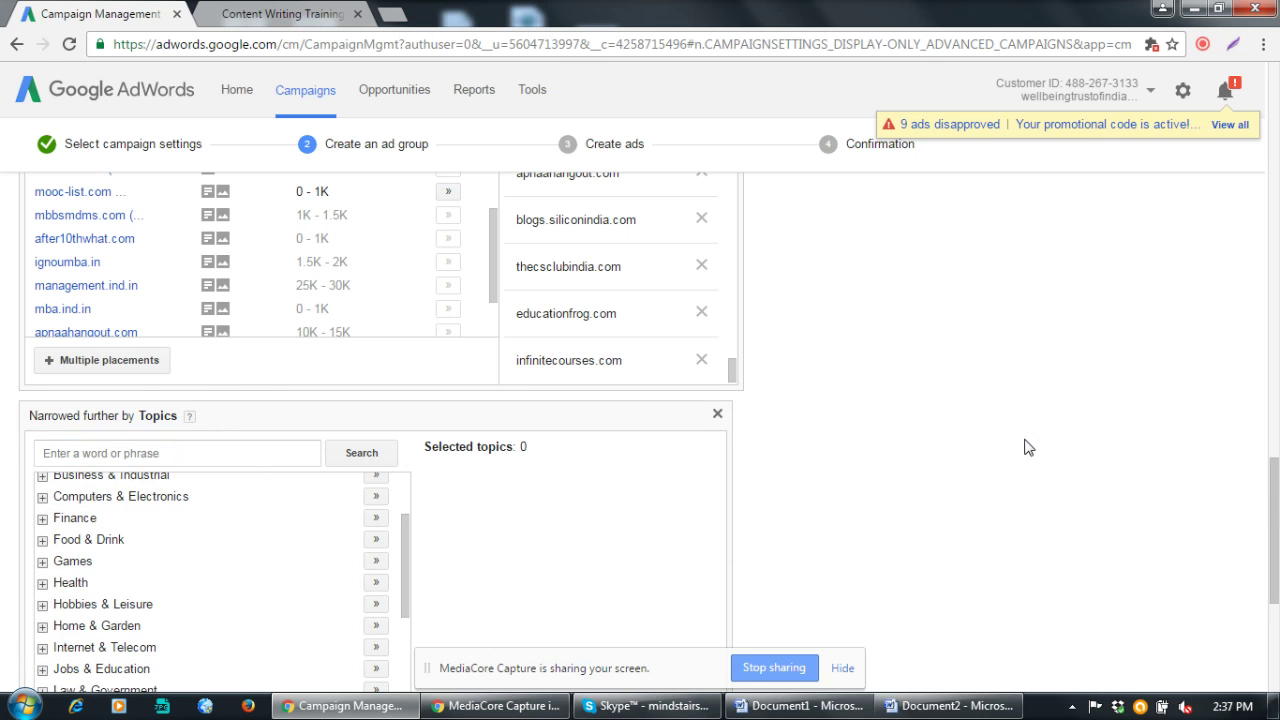
pyautogui.scroll(-2, 1000, 446)
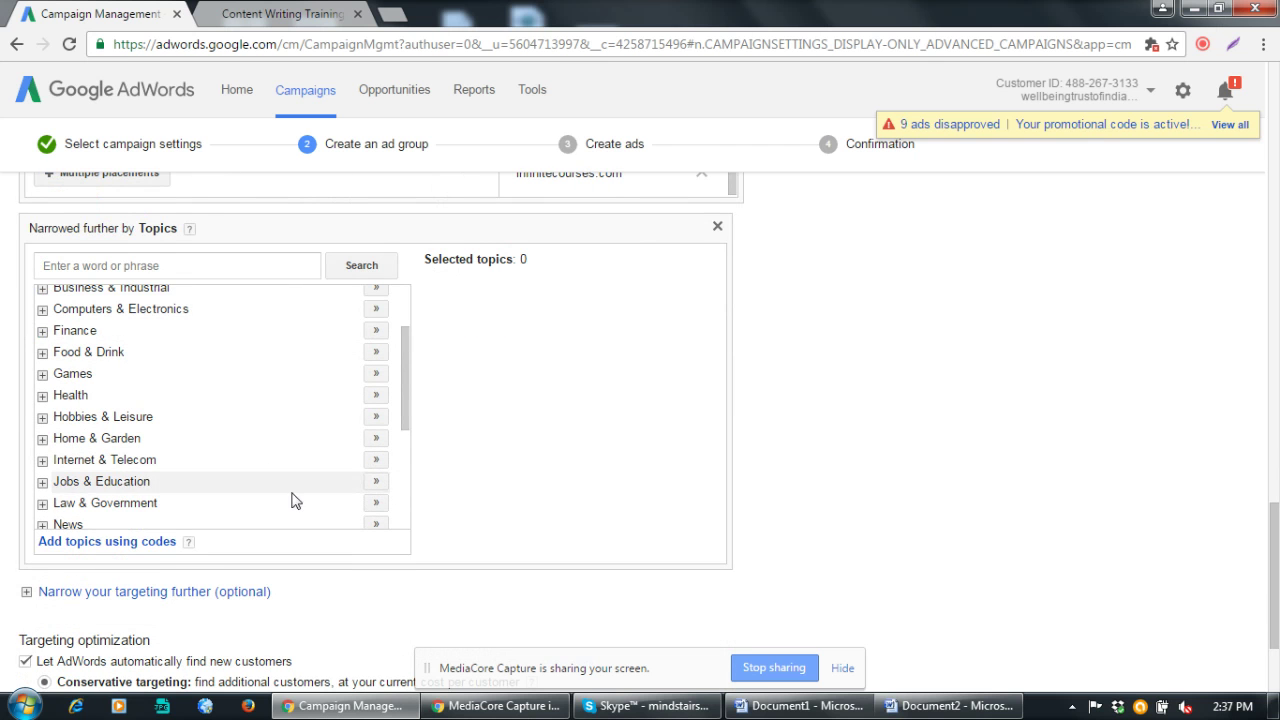
pyautogui.click(374, 483)
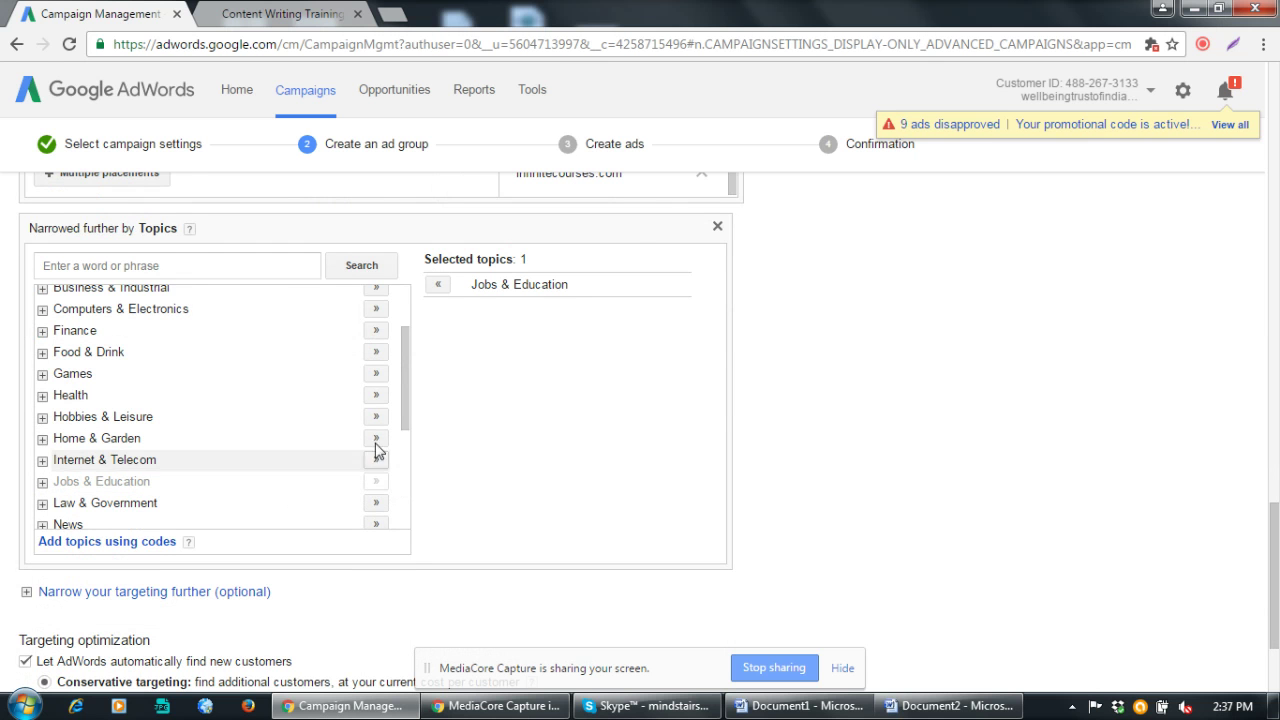
pyautogui.moveTo(408, 423); pyautogui.dragTo(423, 549)
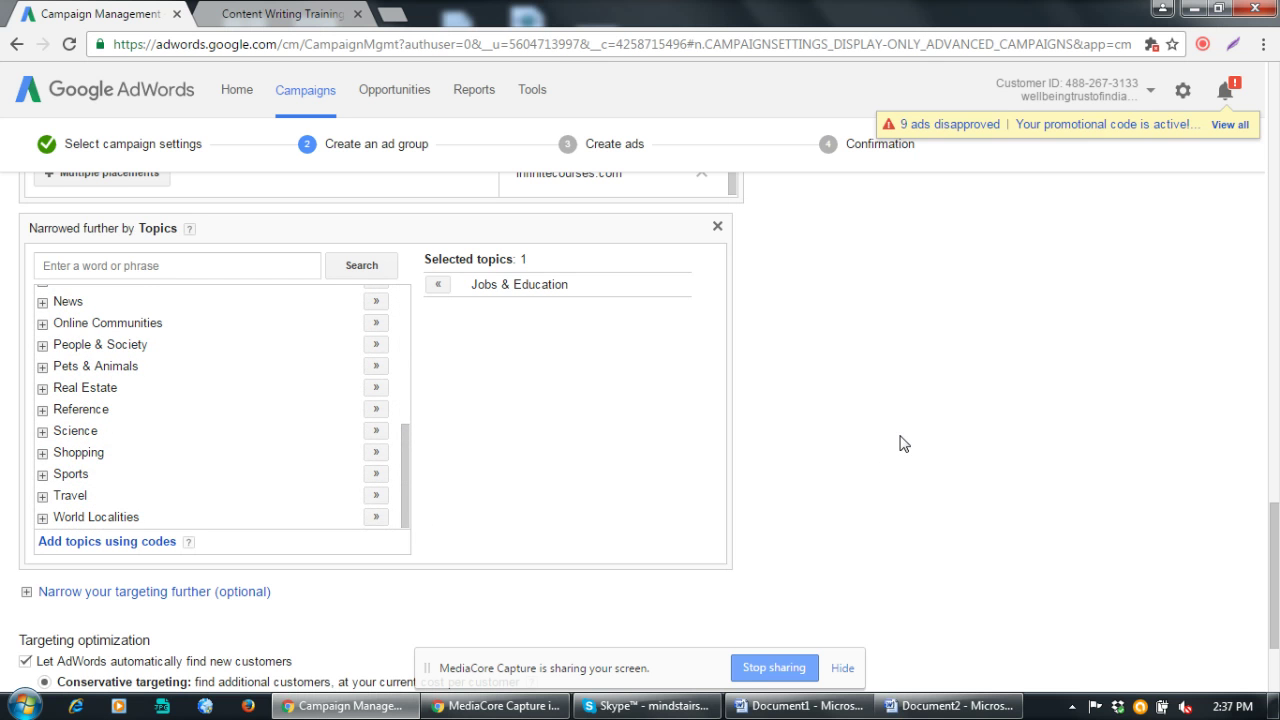
pyautogui.scroll(-3, 903, 440)
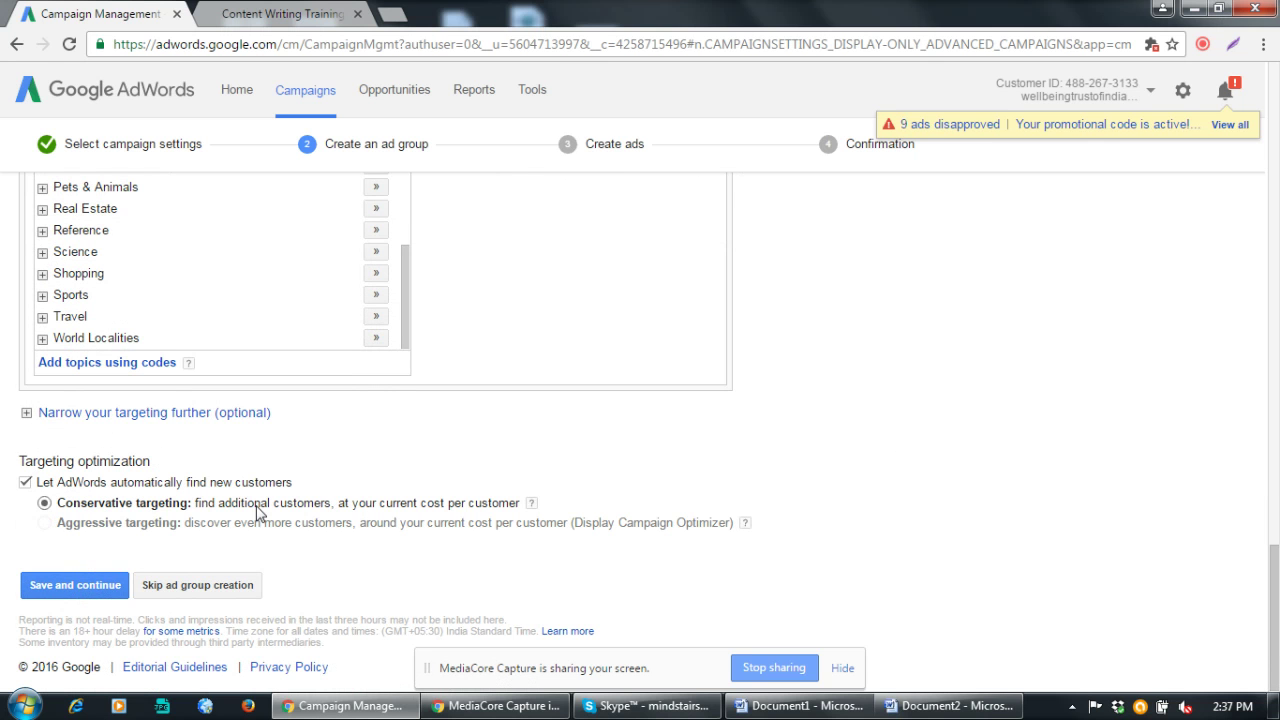
pyautogui.click(80, 588)
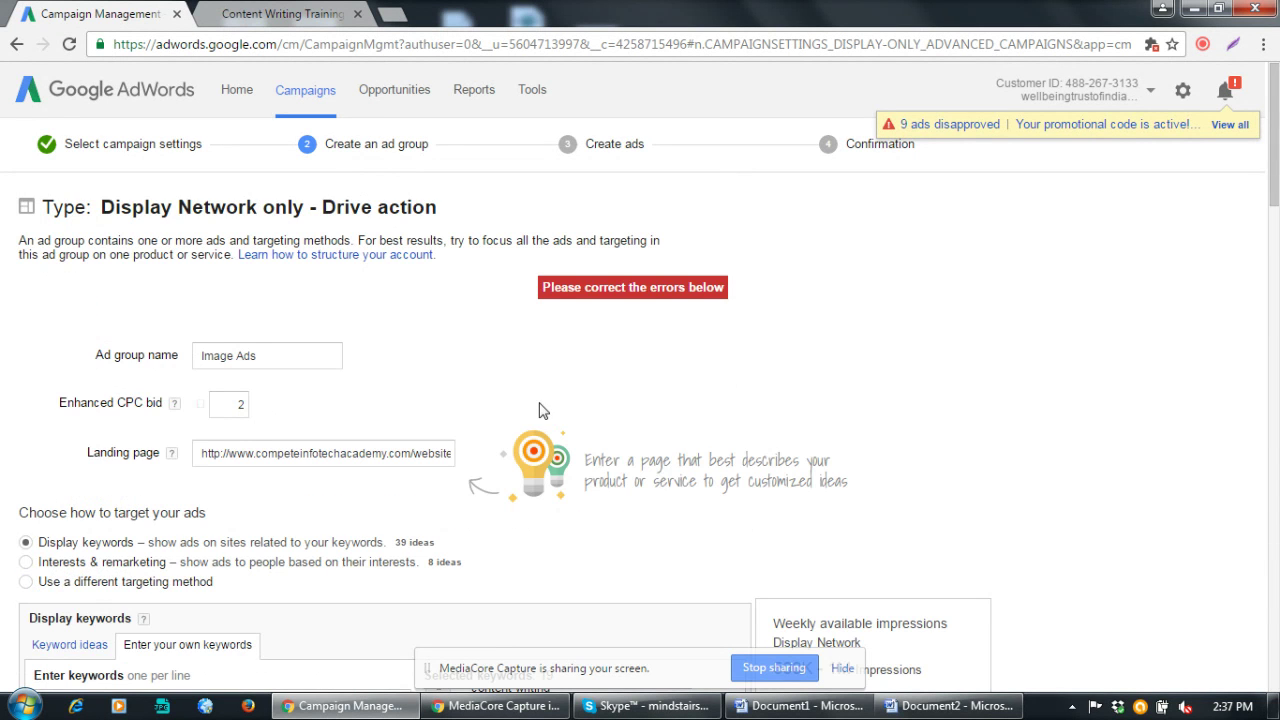
# Locate the targeting section with the error and remove the overlong mbbsmdms.com educational articles placement from the selected placements
pyautogui.scroll(-6, 703, 323)
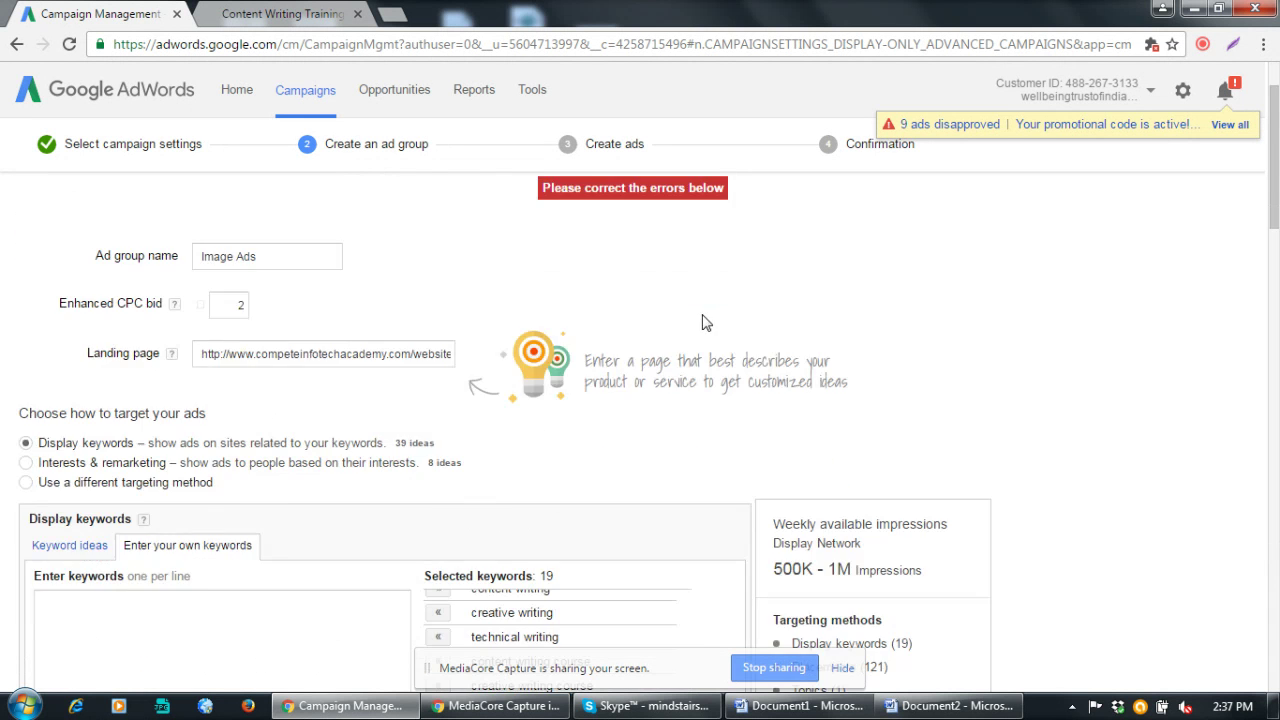
pyautogui.scroll(-12, 1003, 400)
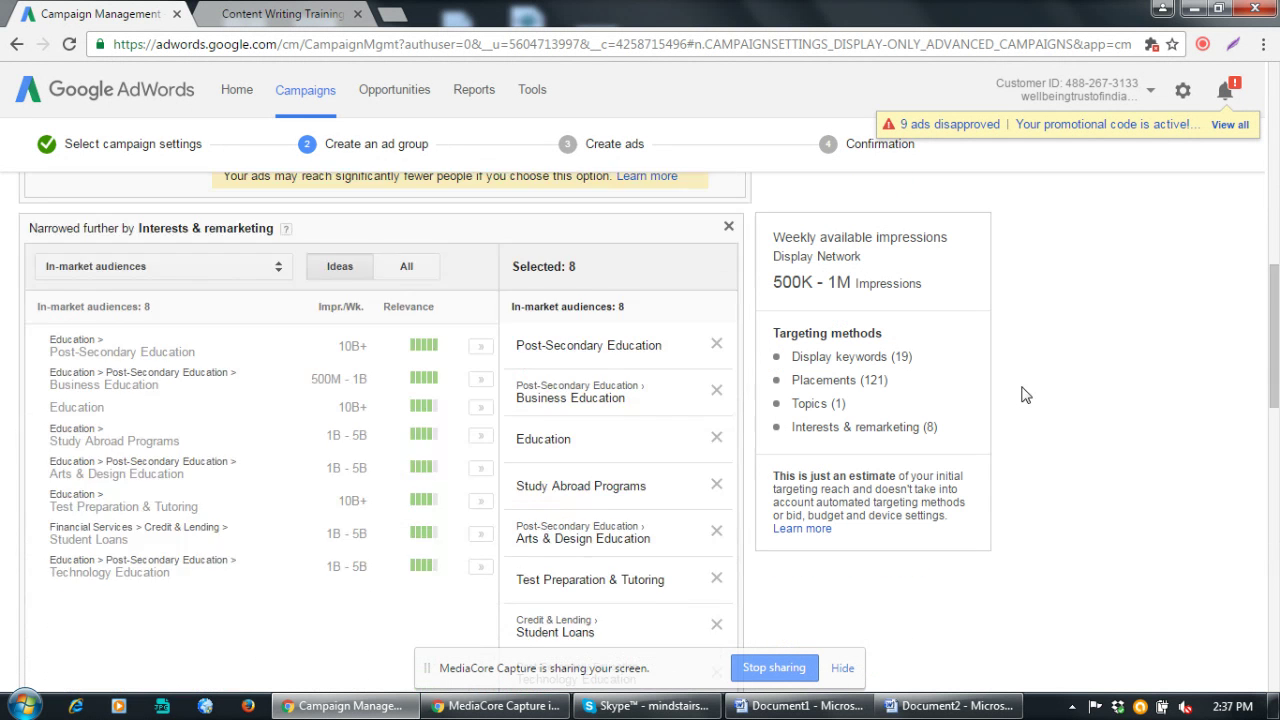
pyautogui.scroll(-5, 1025, 395)
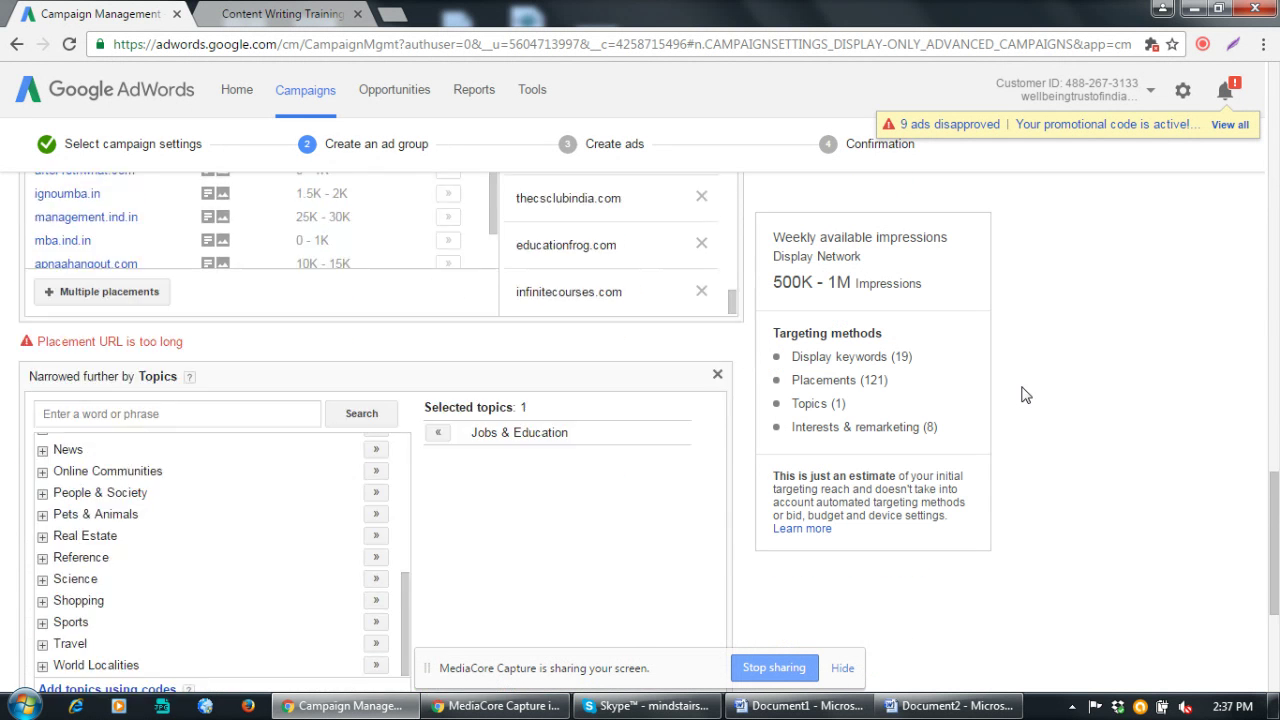
pyautogui.scroll(2, 1025, 395)
pyautogui.scroll(2, 1025, 395)
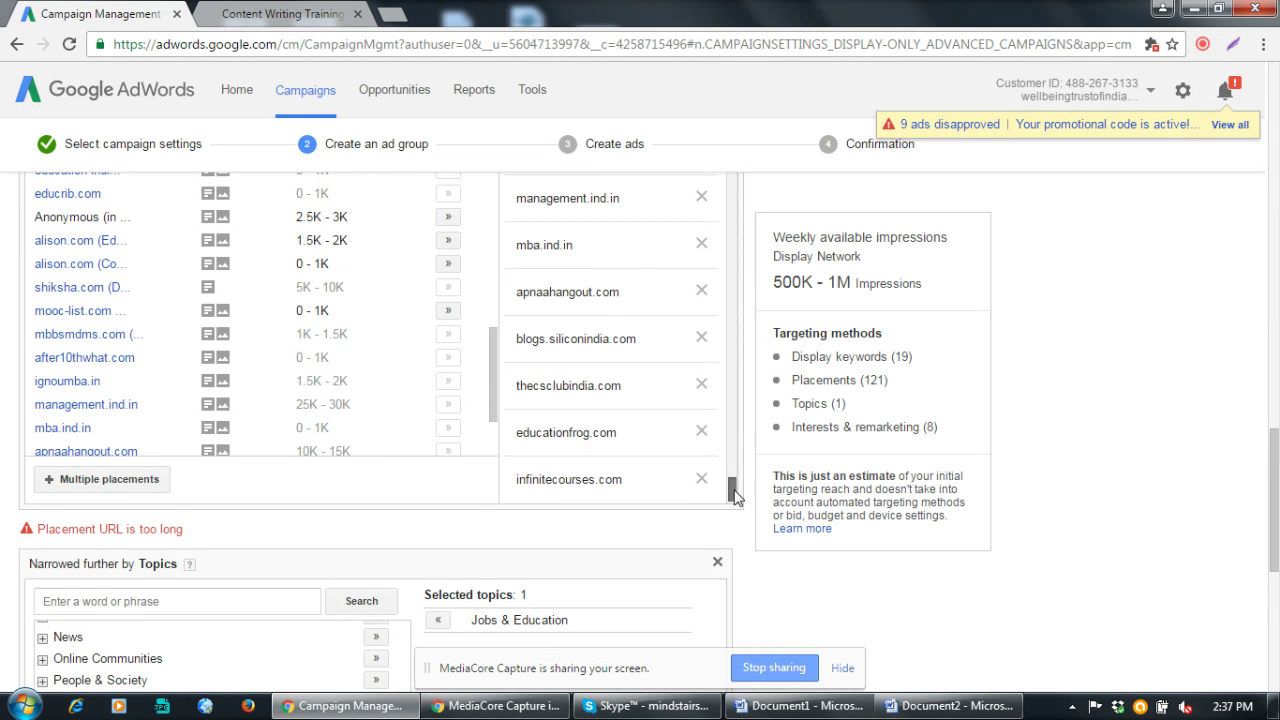
pyautogui.moveTo(734, 492); pyautogui.dragTo(740, 469)
pyautogui.scroll(-1, 737, 466)
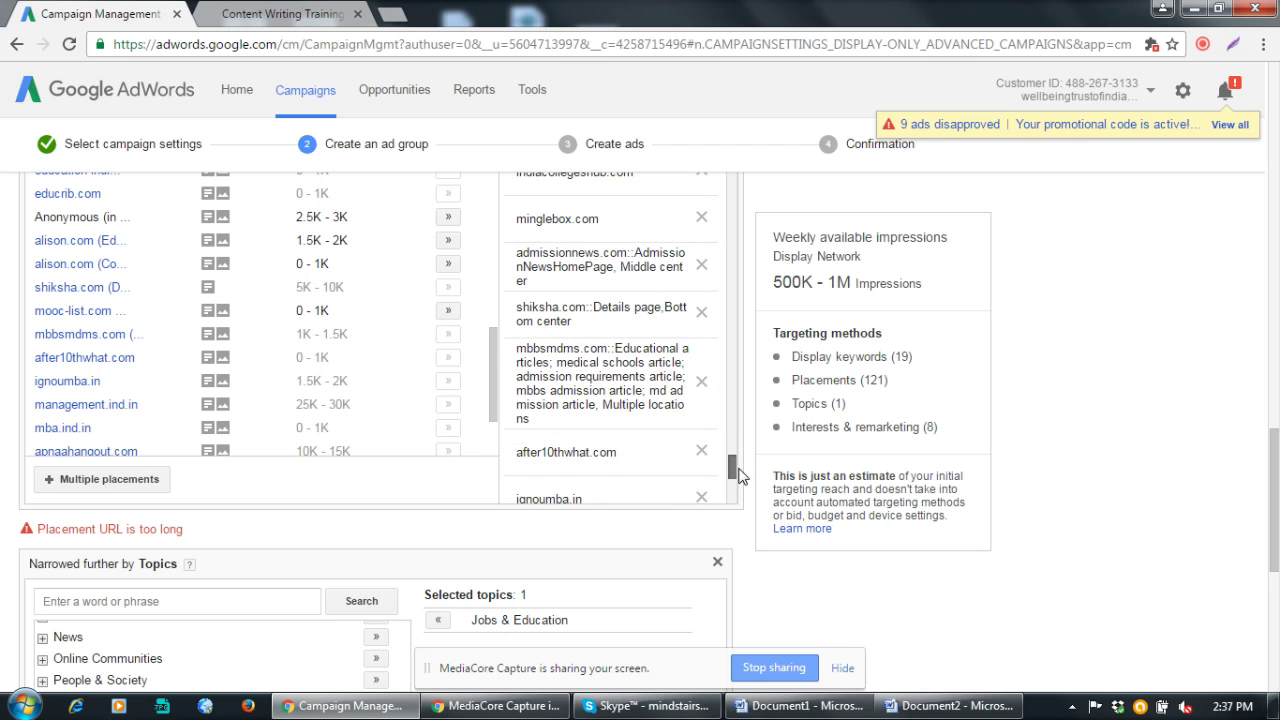
pyautogui.click(701, 381)
# Remove the overlong multi-section placements, such as those of themoderneducation.com, from the selected placements
pyautogui.moveTo(733, 474); pyautogui.dragTo(740, 350)
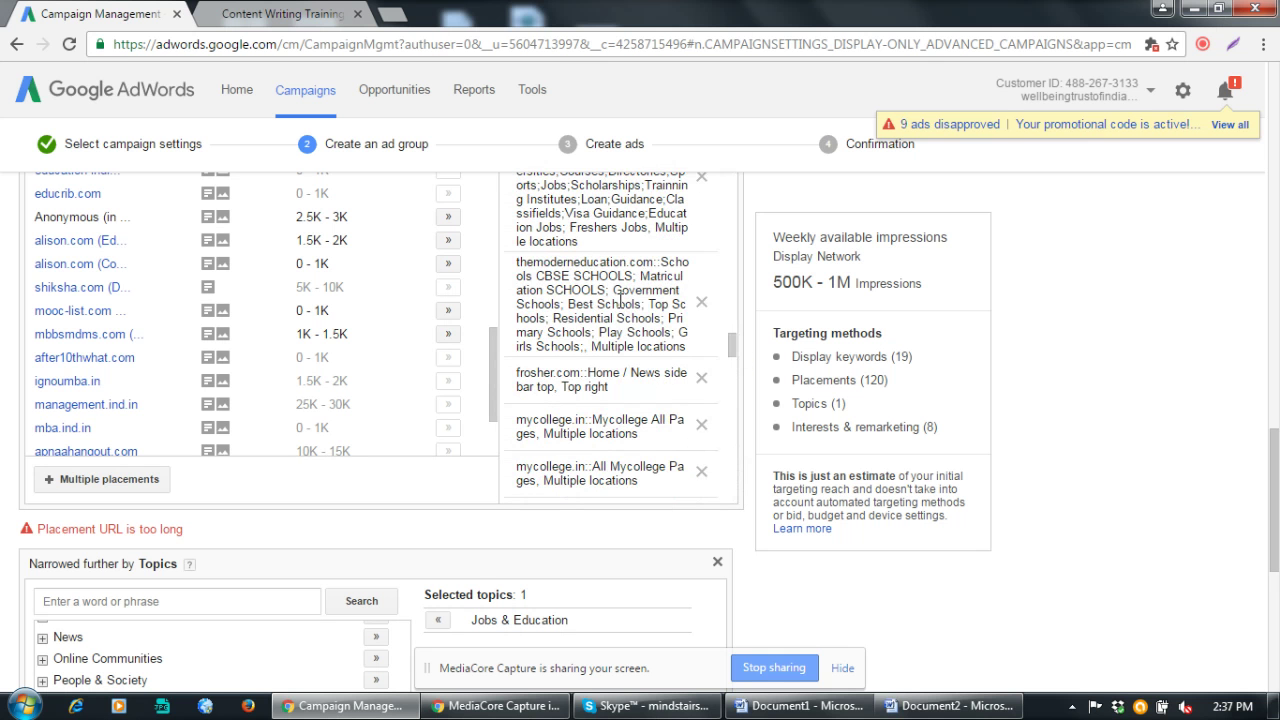
pyautogui.click(701, 303)
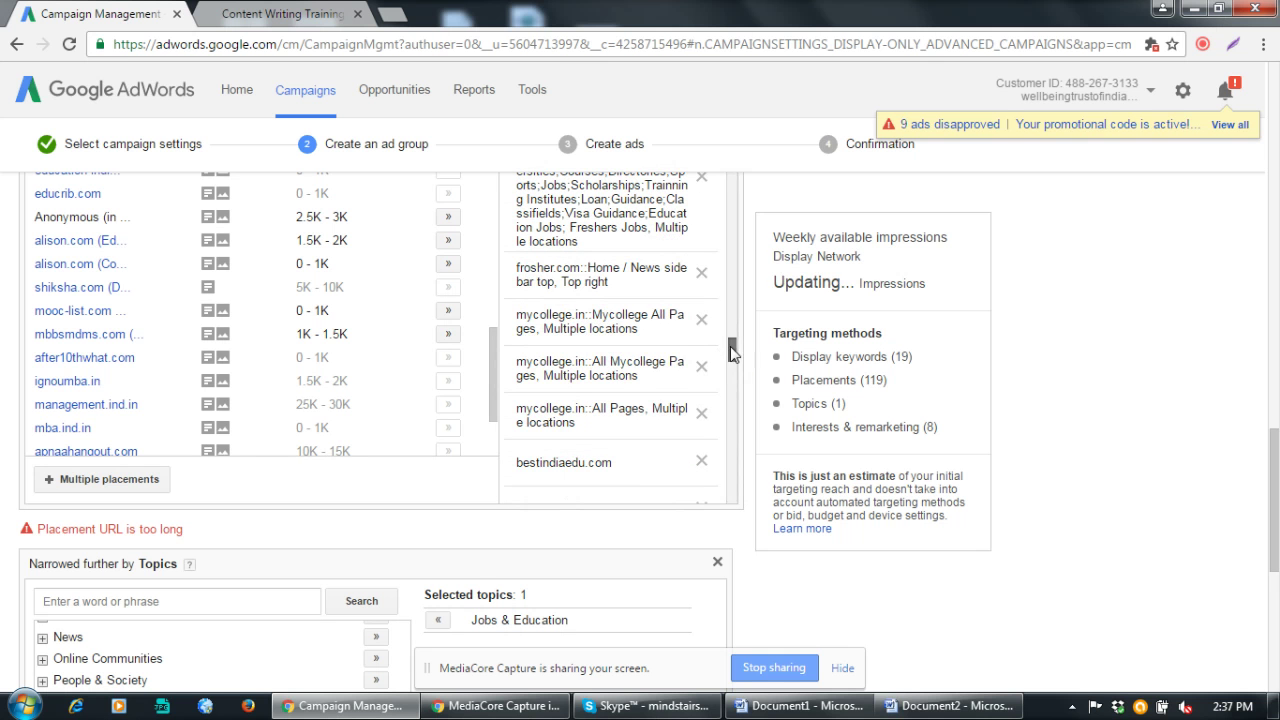
pyautogui.scroll(1, 730, 346)
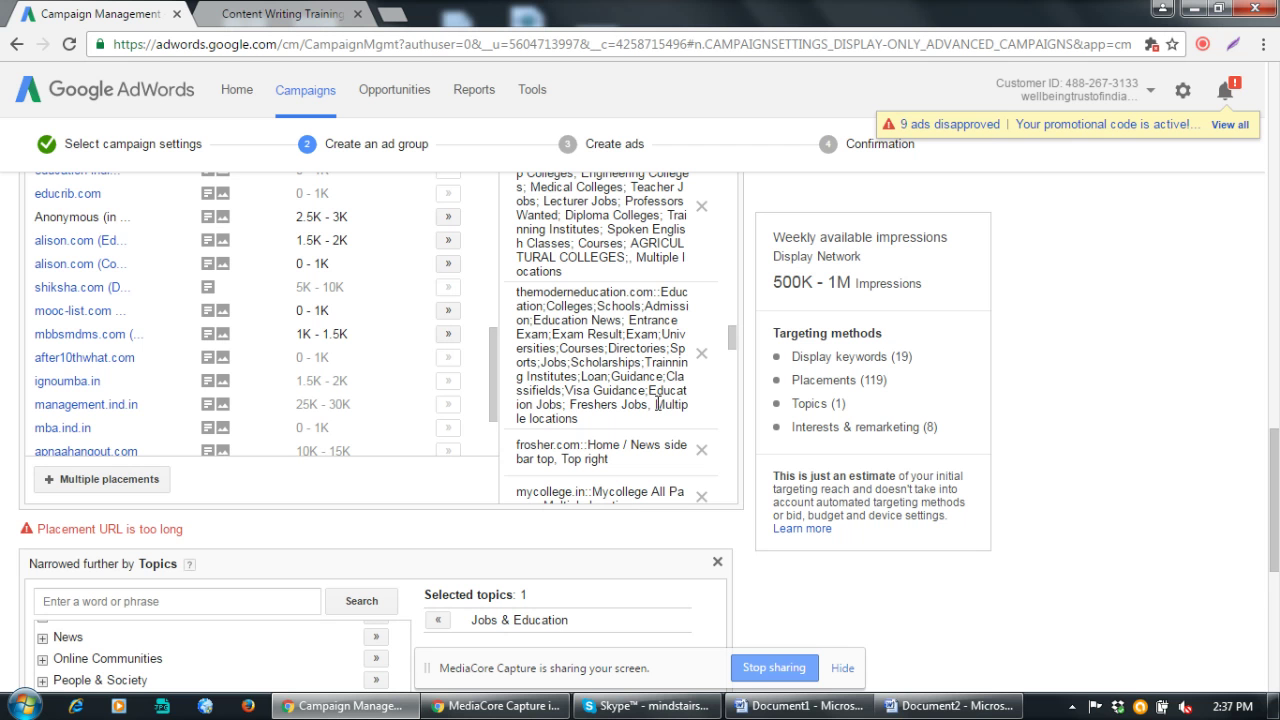
pyautogui.click(701, 354)
pyautogui.click(702, 210)
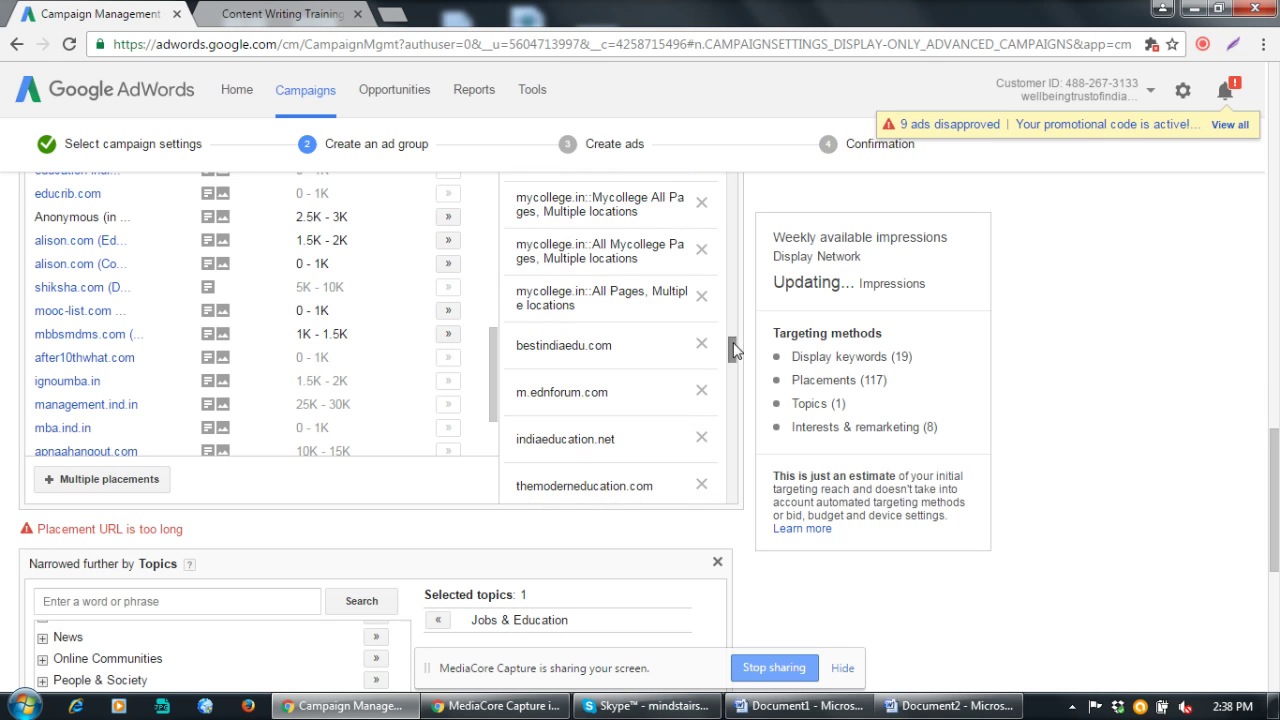
pyautogui.scroll(5, 731, 330)
pyautogui.click(701, 357)
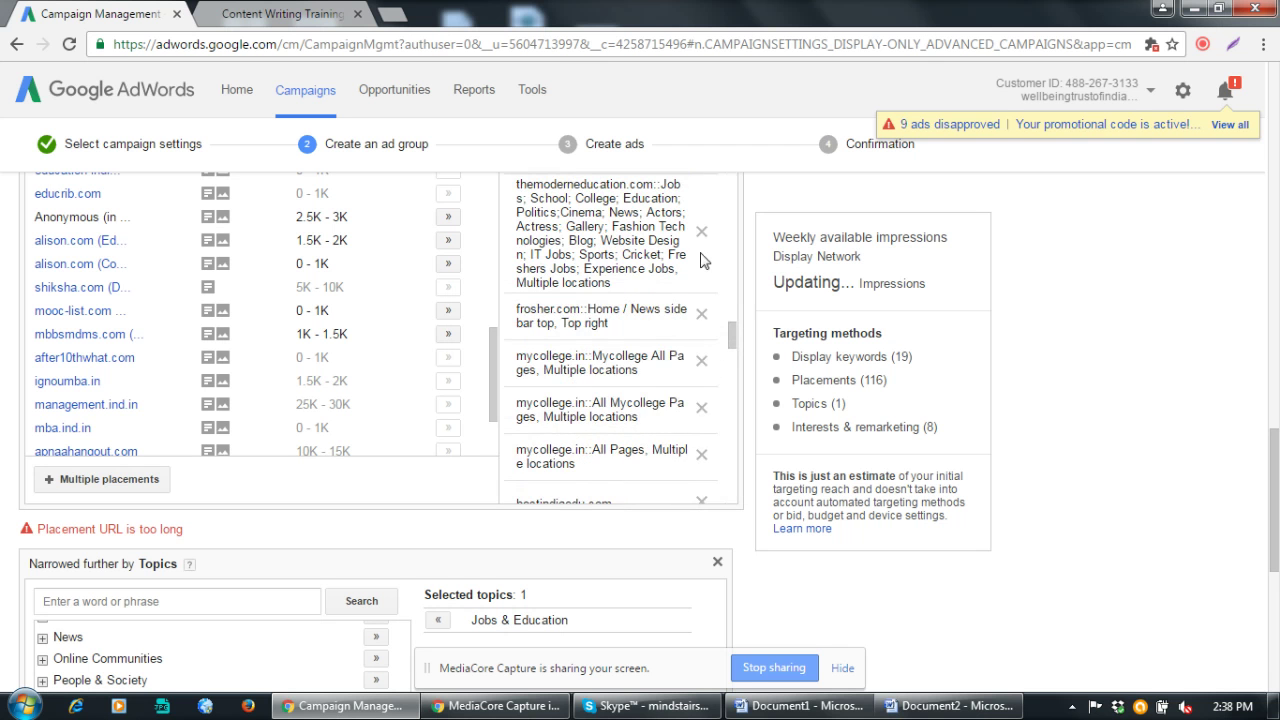
pyautogui.click(701, 231)
# Check the remaining selected placements for overlong entries and save the ad group to continue to ad creation
pyautogui.moveTo(728, 355); pyautogui.dragTo(737, 143)
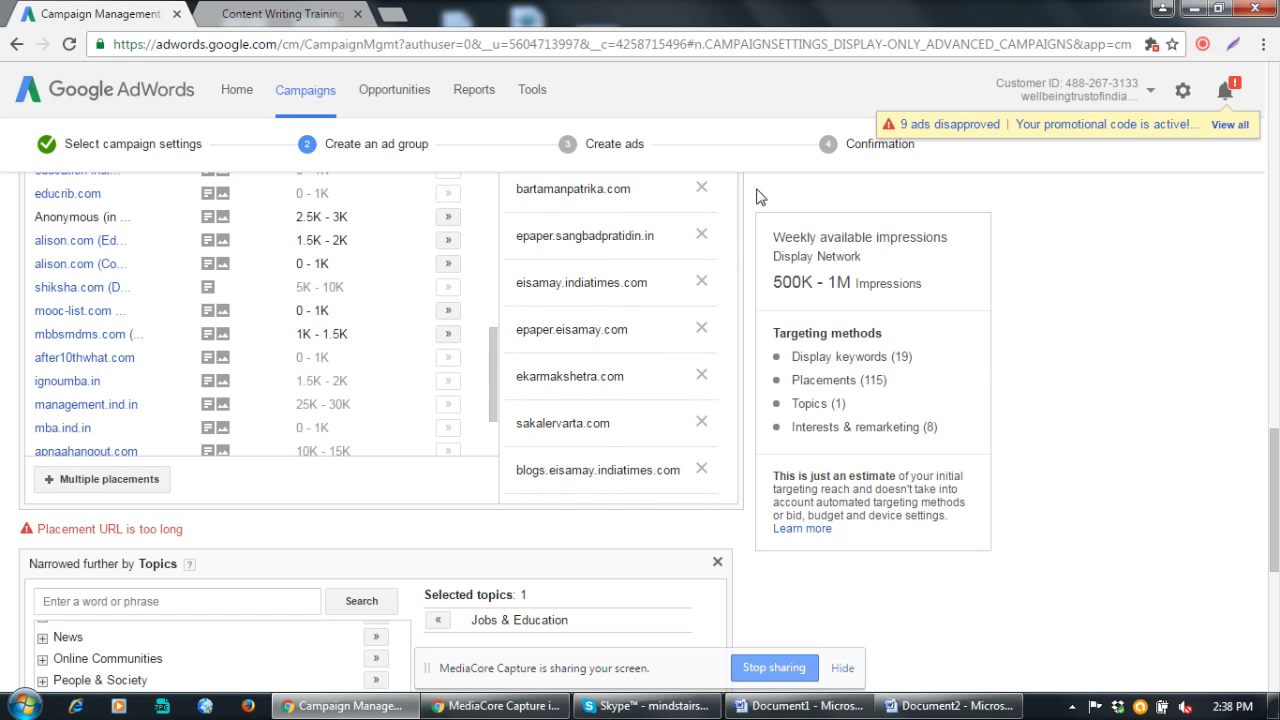
pyautogui.scroll(-1, 992, 357)
pyautogui.scroll(-5, 992, 357)
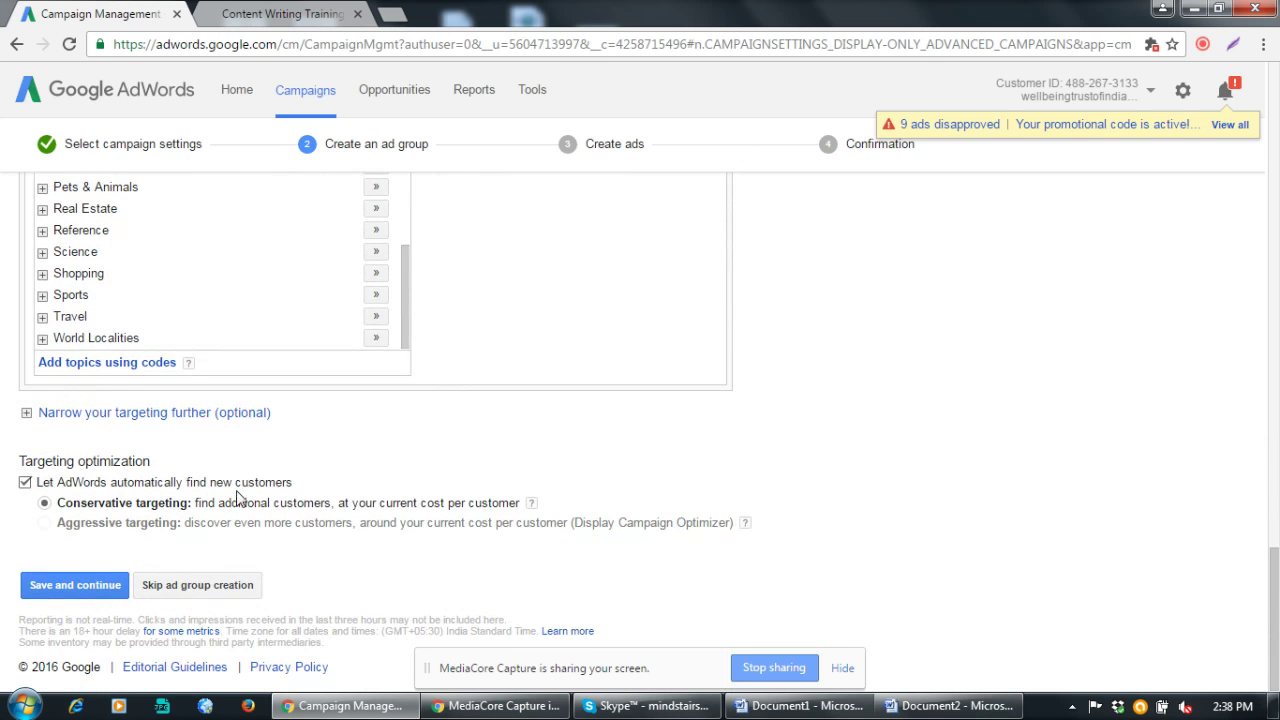
pyautogui.click(96, 585)
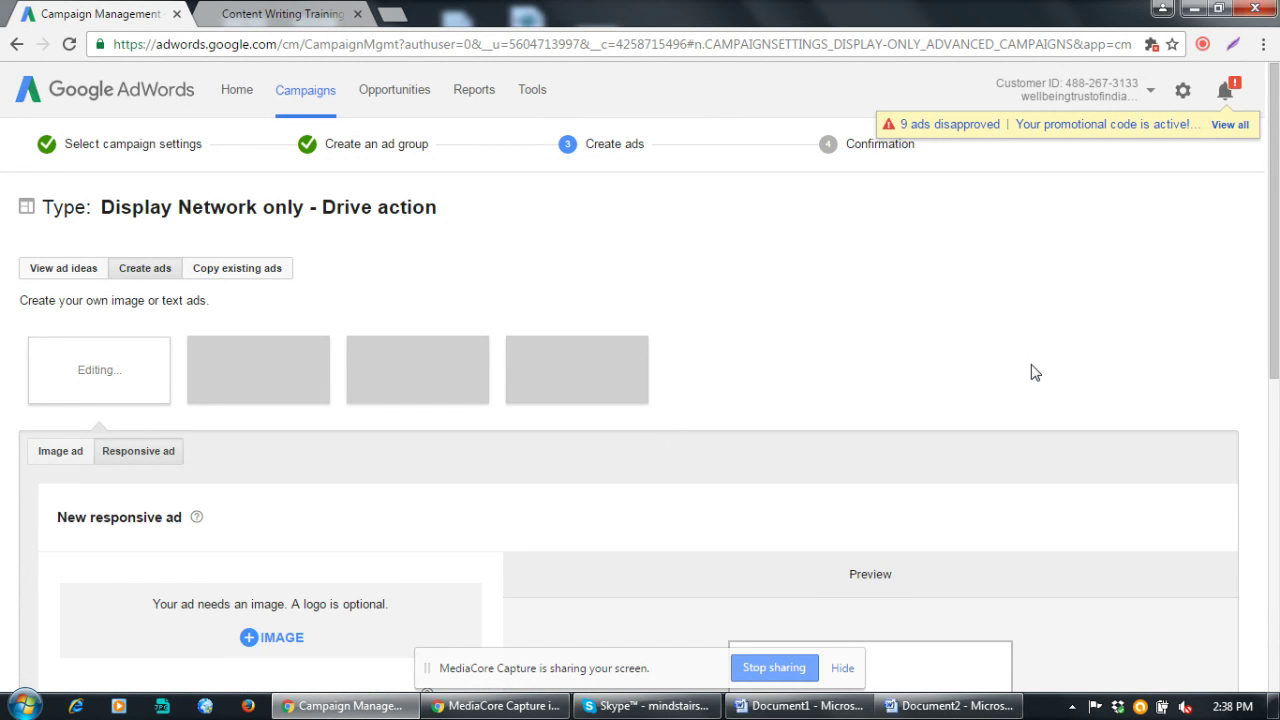
# Open the image upload option for the new responsive ad and check the suggested and minimum image dimensions
pyautogui.scroll(-3, 1035, 372)
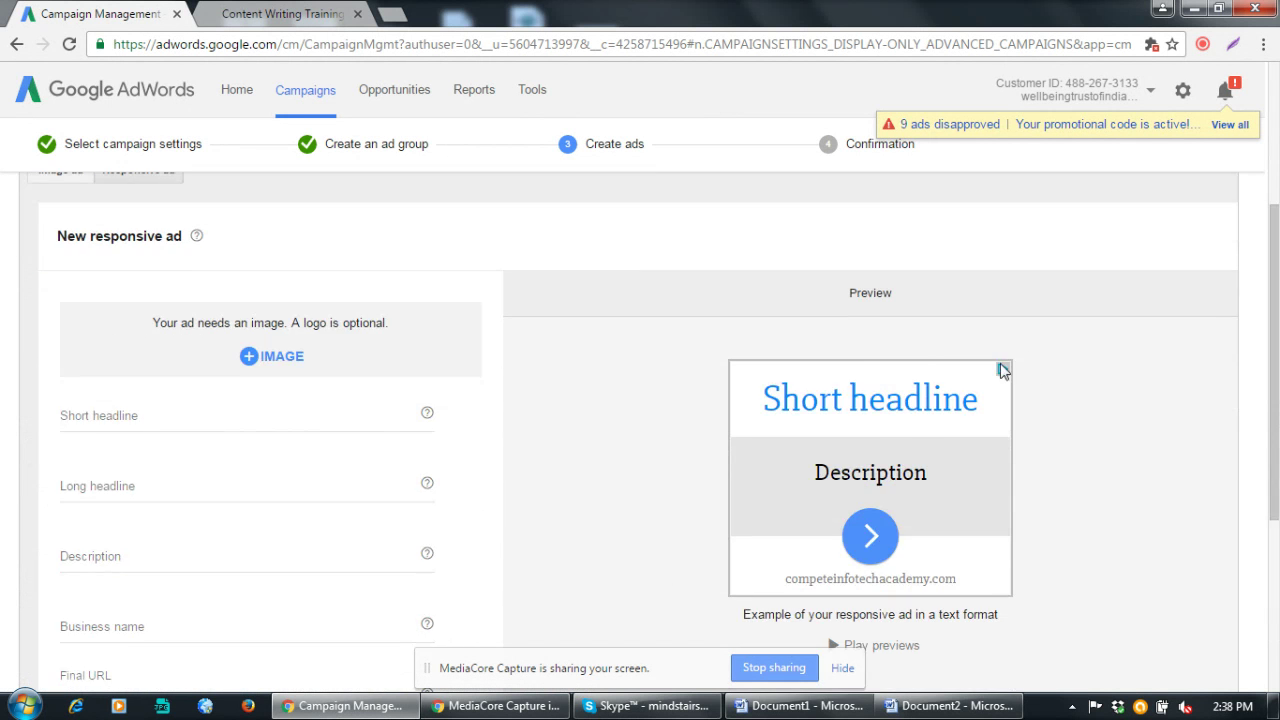
pyautogui.scroll(1, 210, 385)
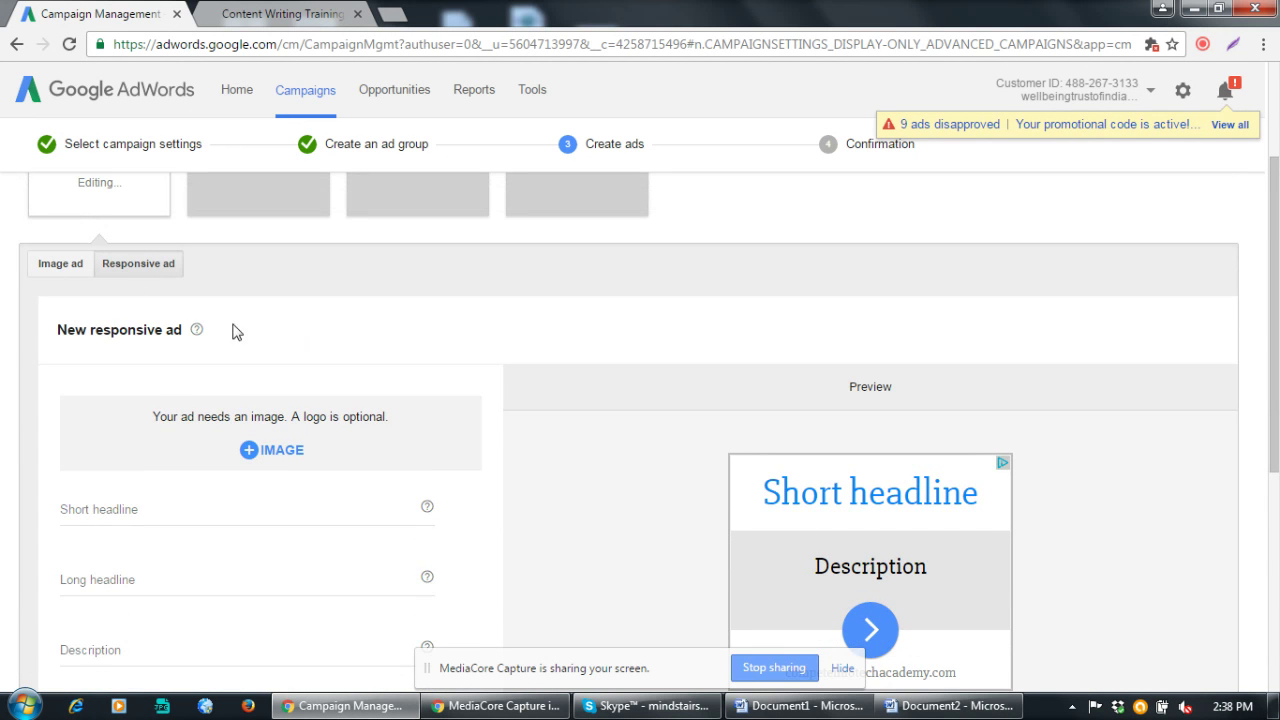
pyautogui.click(274, 455)
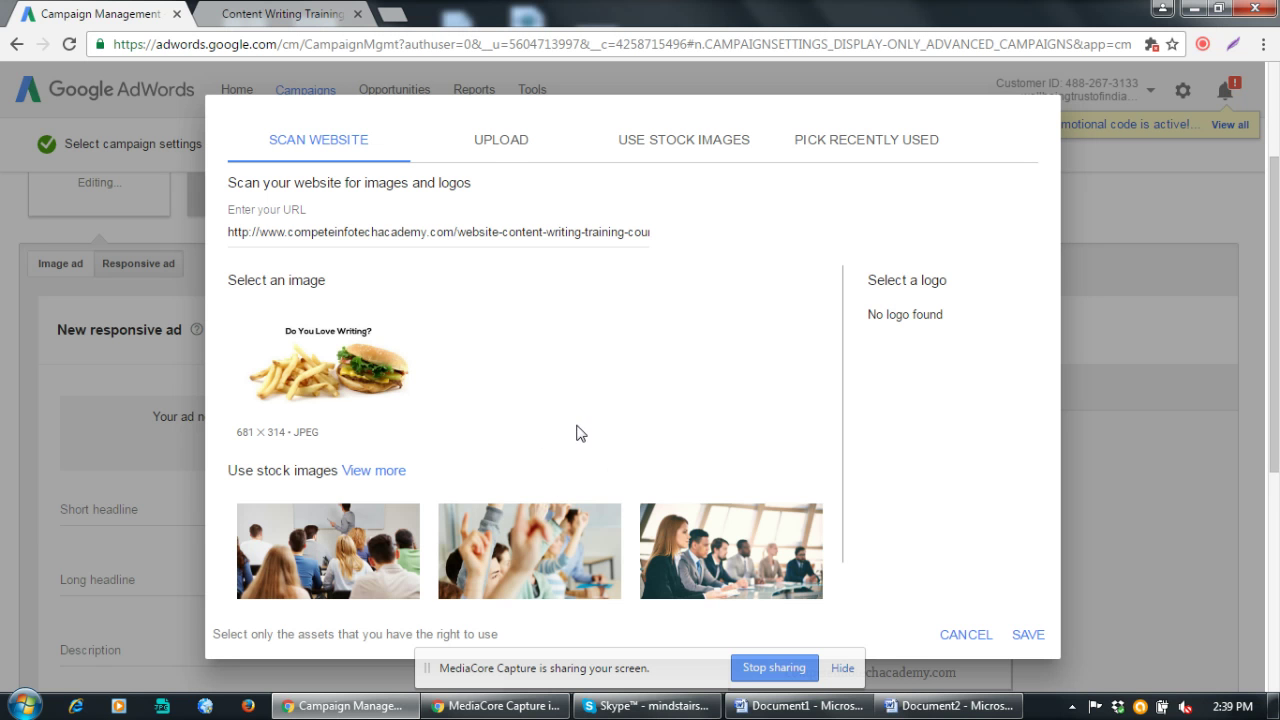
pyautogui.click(493, 147)
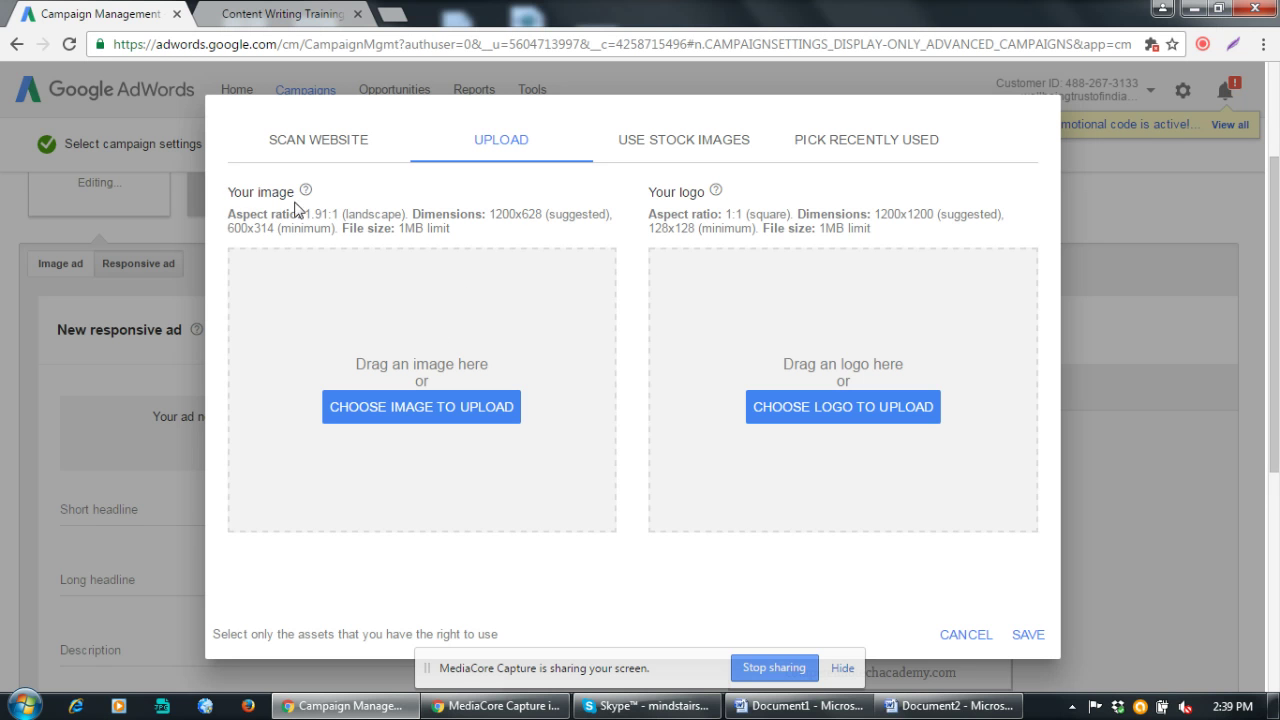
pyautogui.moveTo(495, 213); pyautogui.dragTo(544, 214)
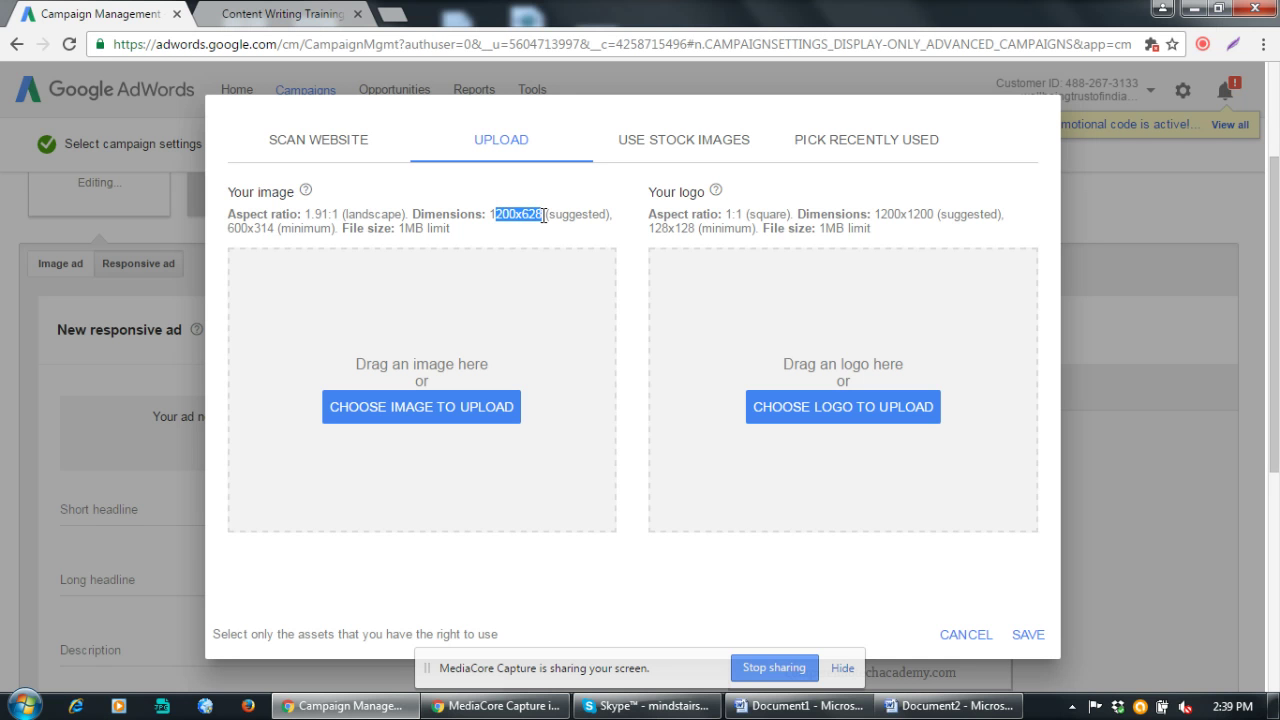
pyautogui.click(266, 234)
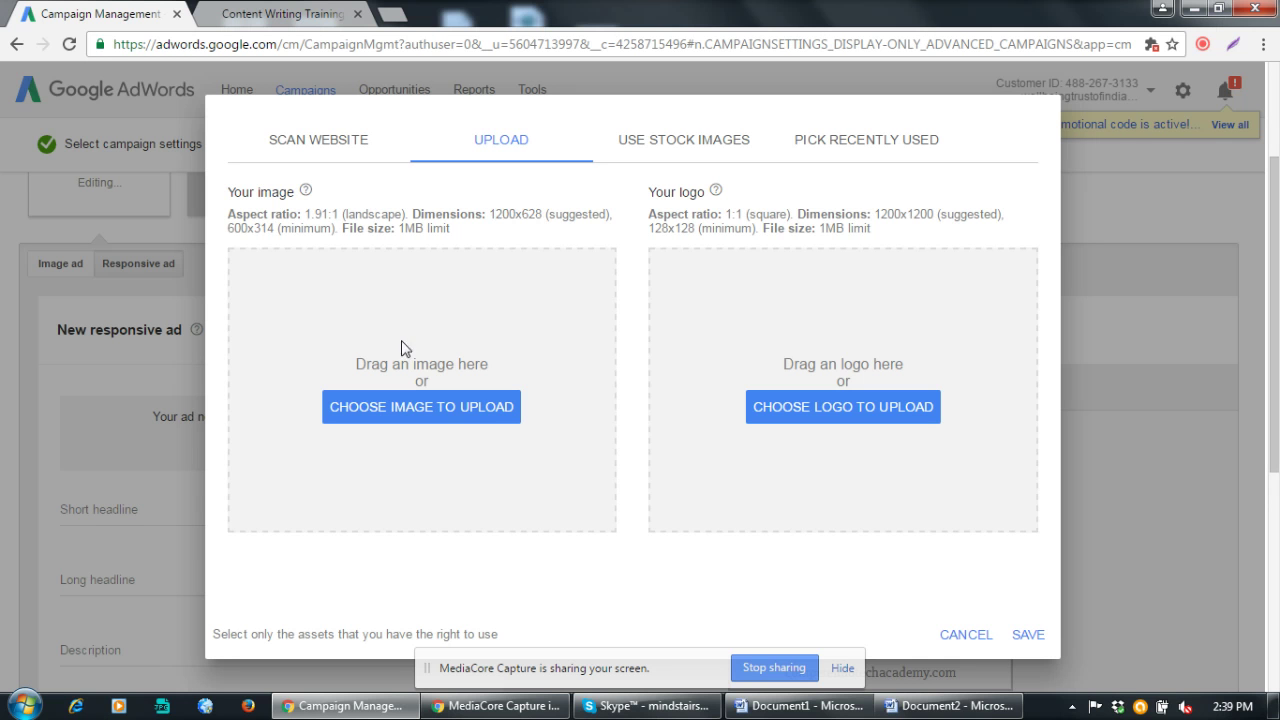
# Start choosing the ad image to upload and browse Local Disk (F:) to the Content Writing folder within All CIA Banners upto 07.05.2015
pyautogui.click(443, 408)
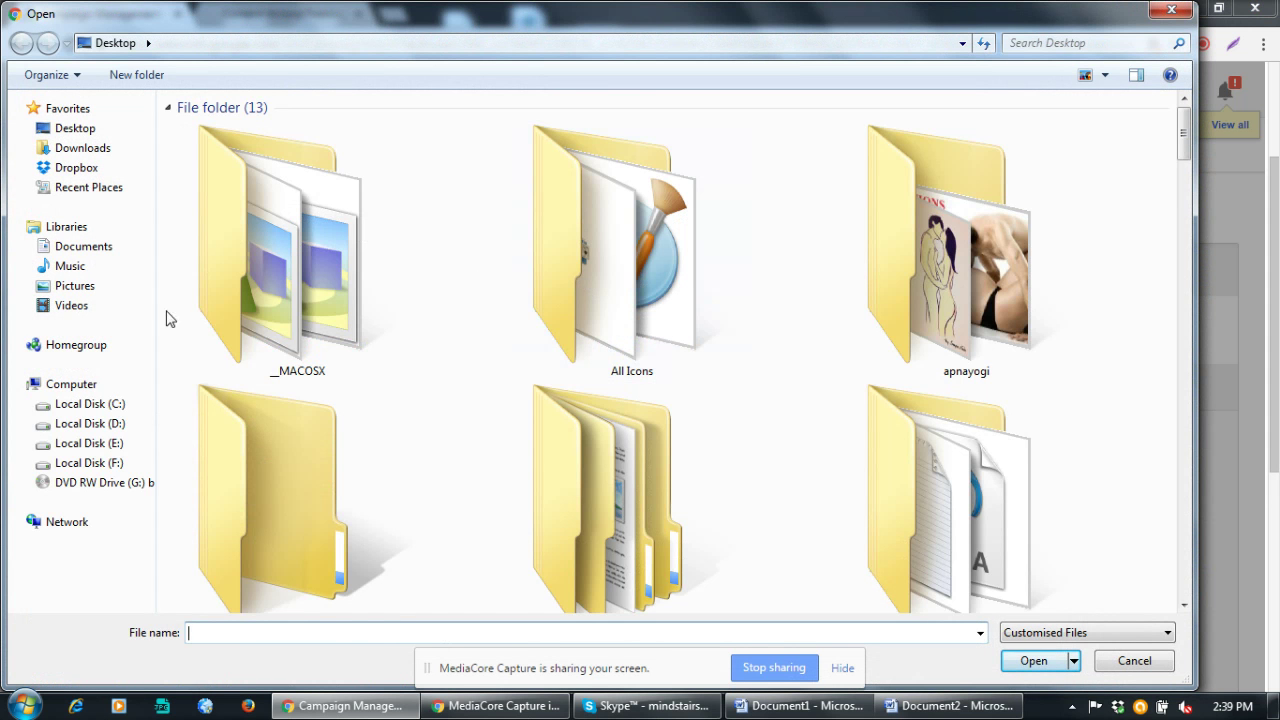
pyautogui.click(100, 463)
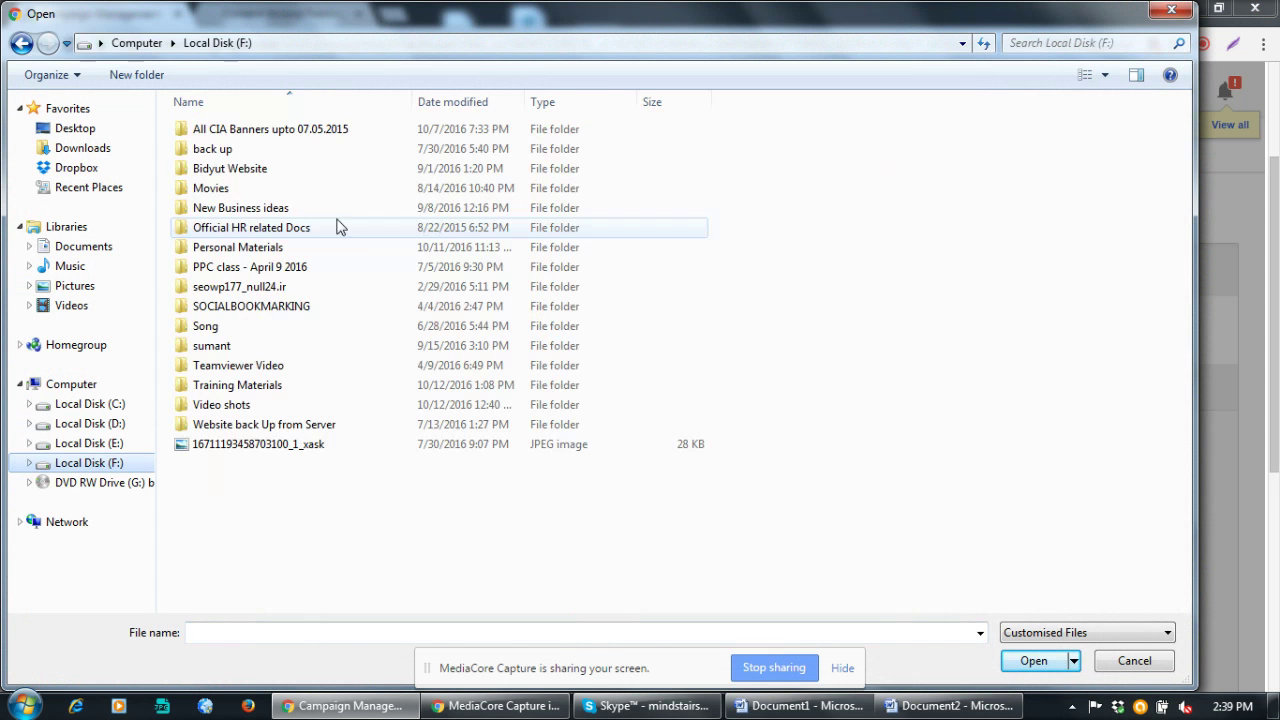
pyautogui.doubleClick(265, 131)
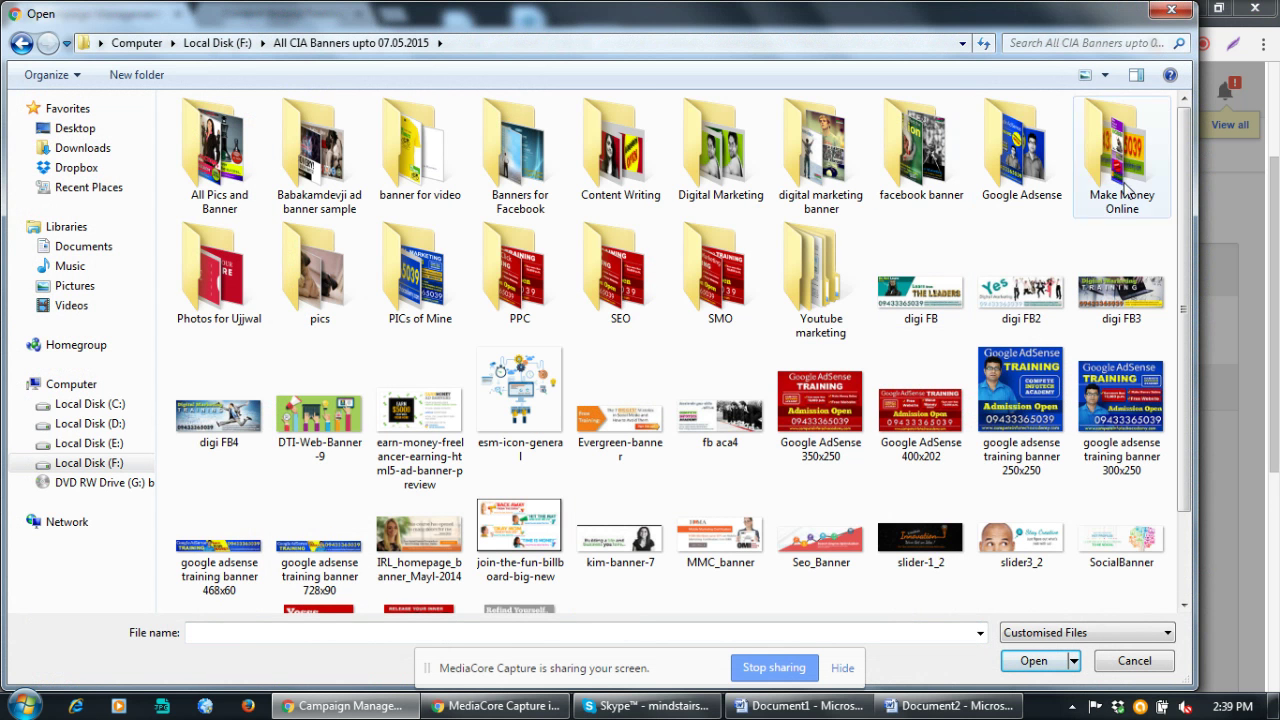
pyautogui.click(425, 275)
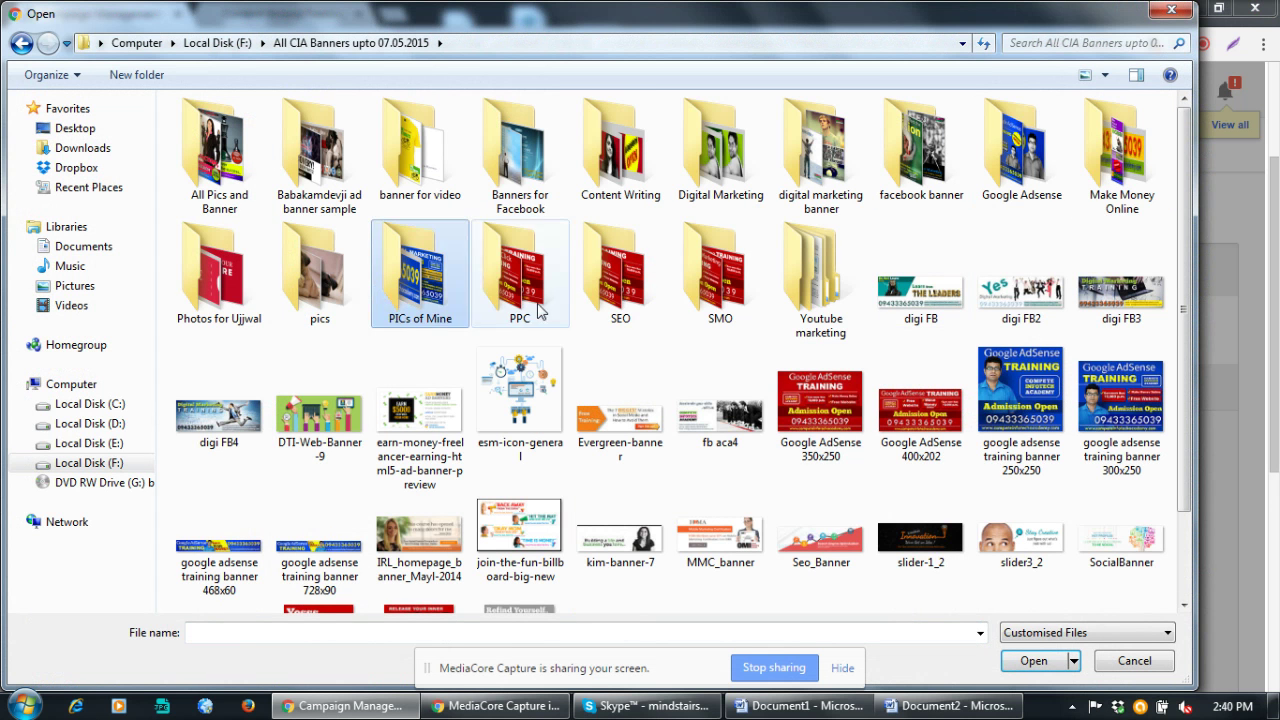
pyautogui.click(245, 305)
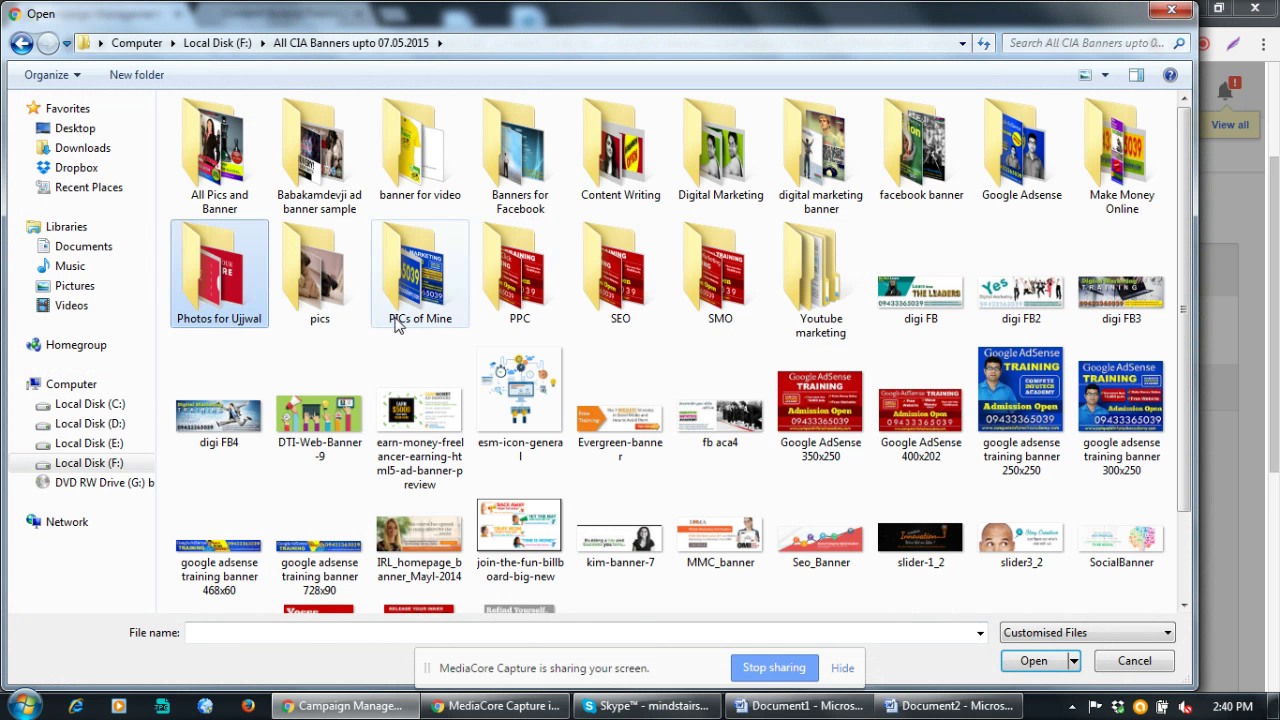
pyautogui.click(355, 180)
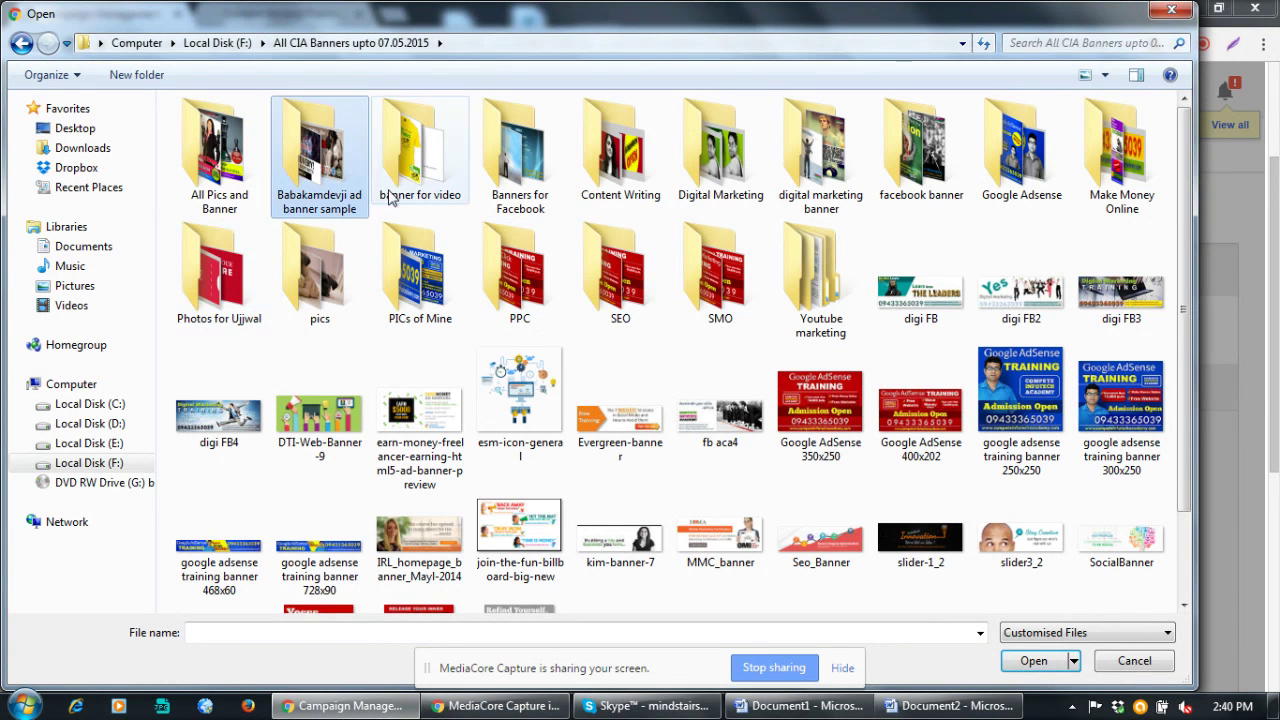
pyautogui.doubleClick(600, 160)
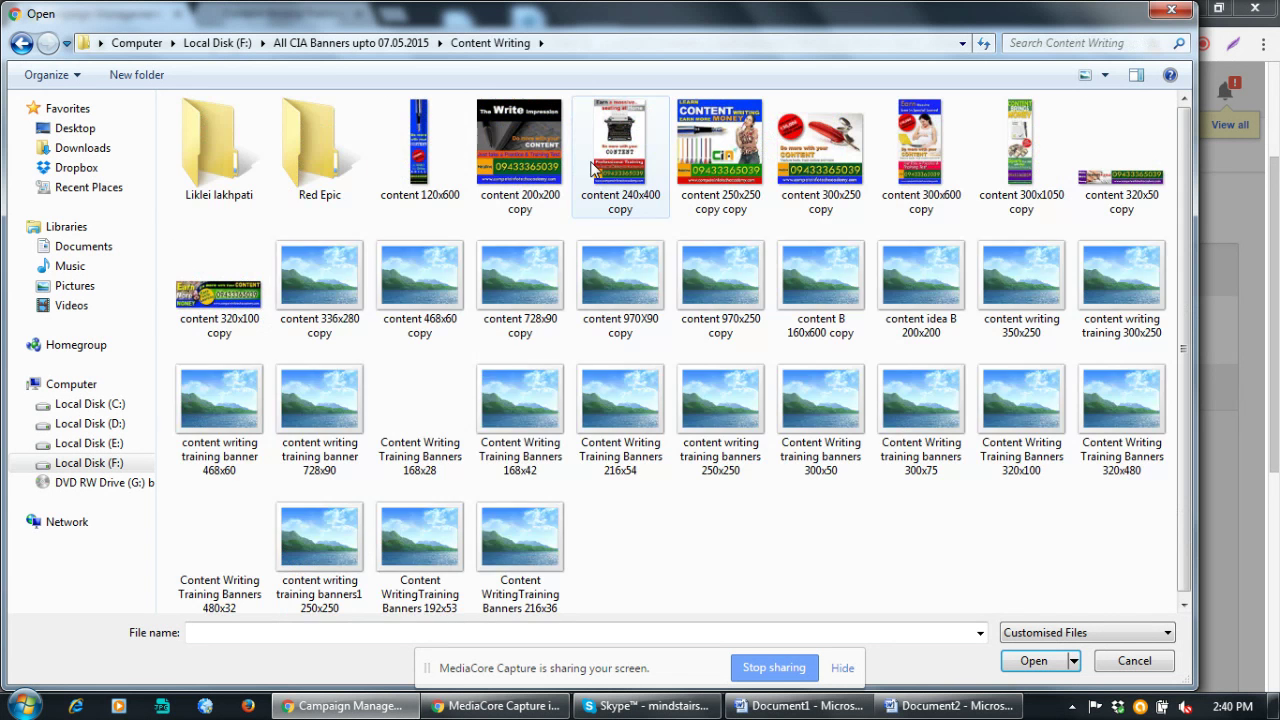
# Open the Liklei lakhpati folder, check its Mobile Ad banner subfolder for suitable images, and return to Liklei lakhpati
pyautogui.doubleClick(228, 163)
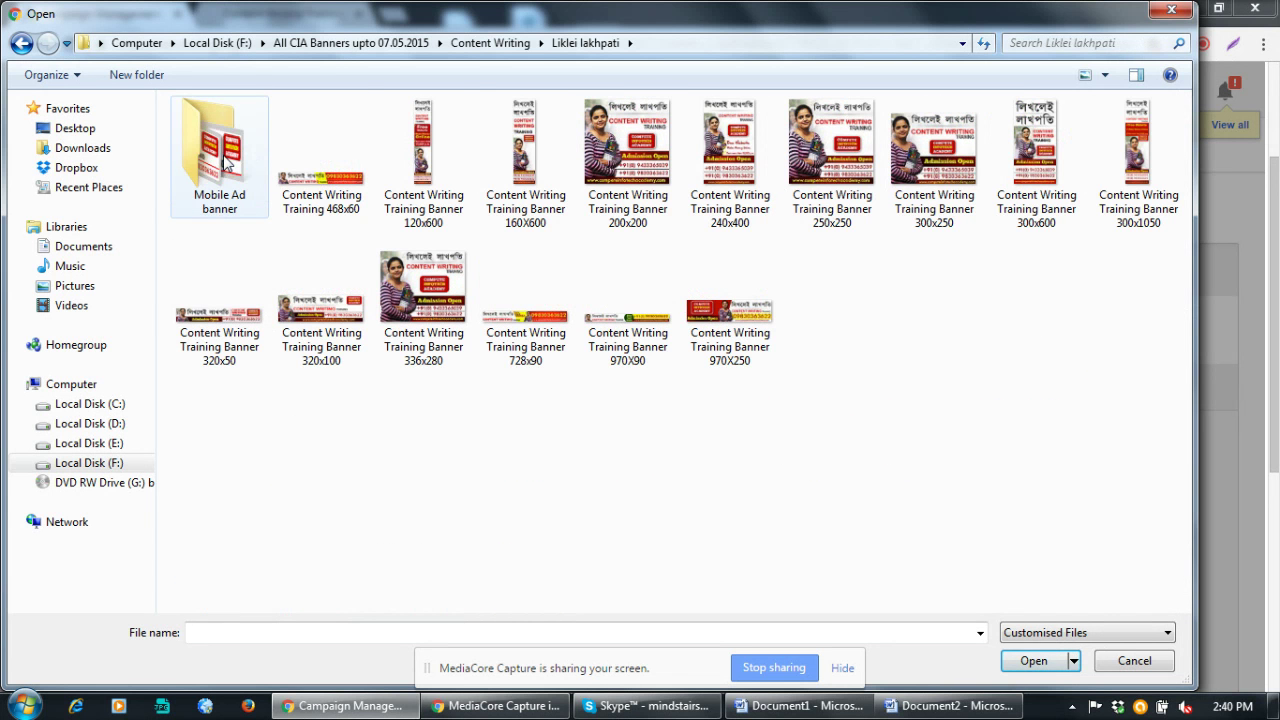
pyautogui.doubleClick(225, 162)
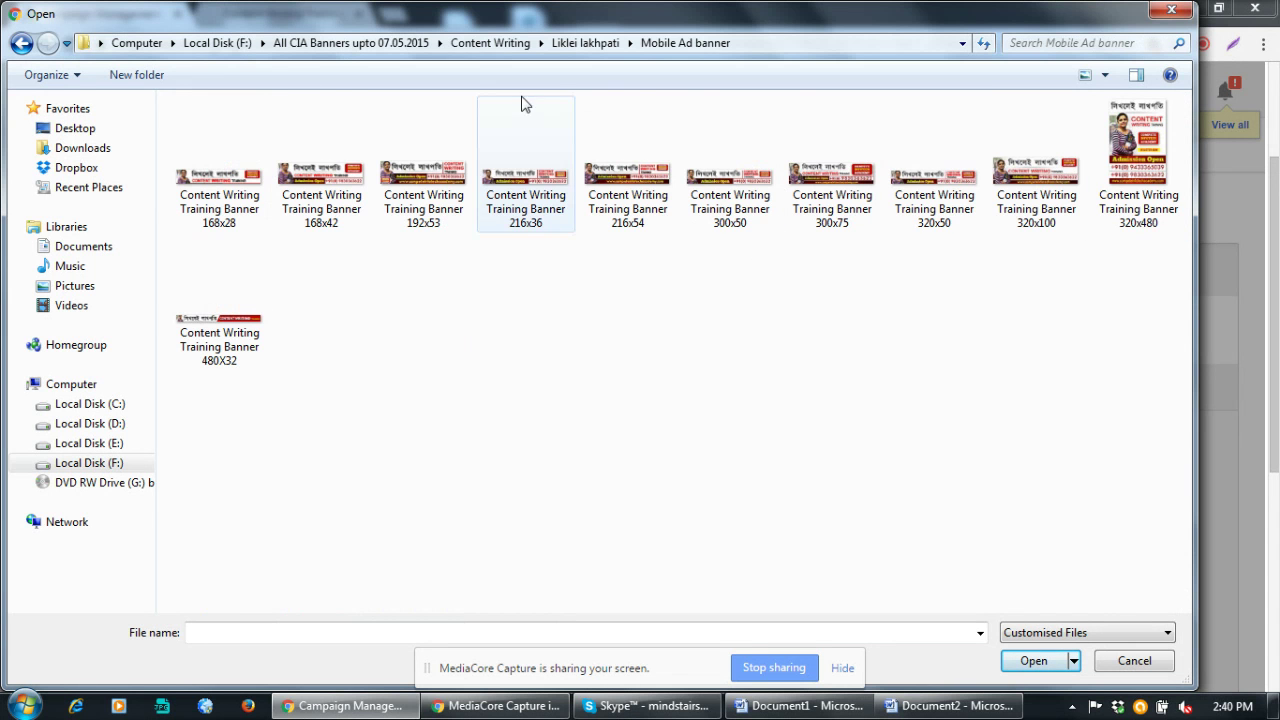
pyautogui.click(585, 43)
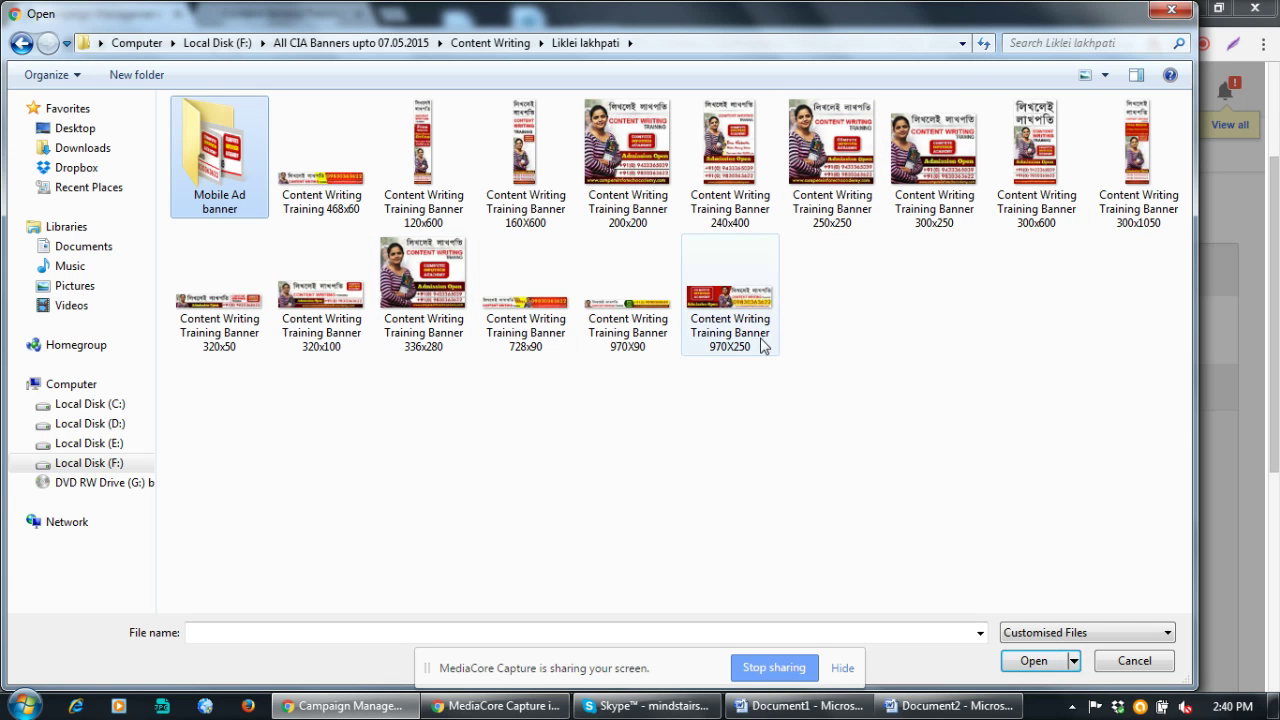
# Open the Content Writing Training Banner 970X250 image in Paint for editing
pyautogui.click(734, 340)
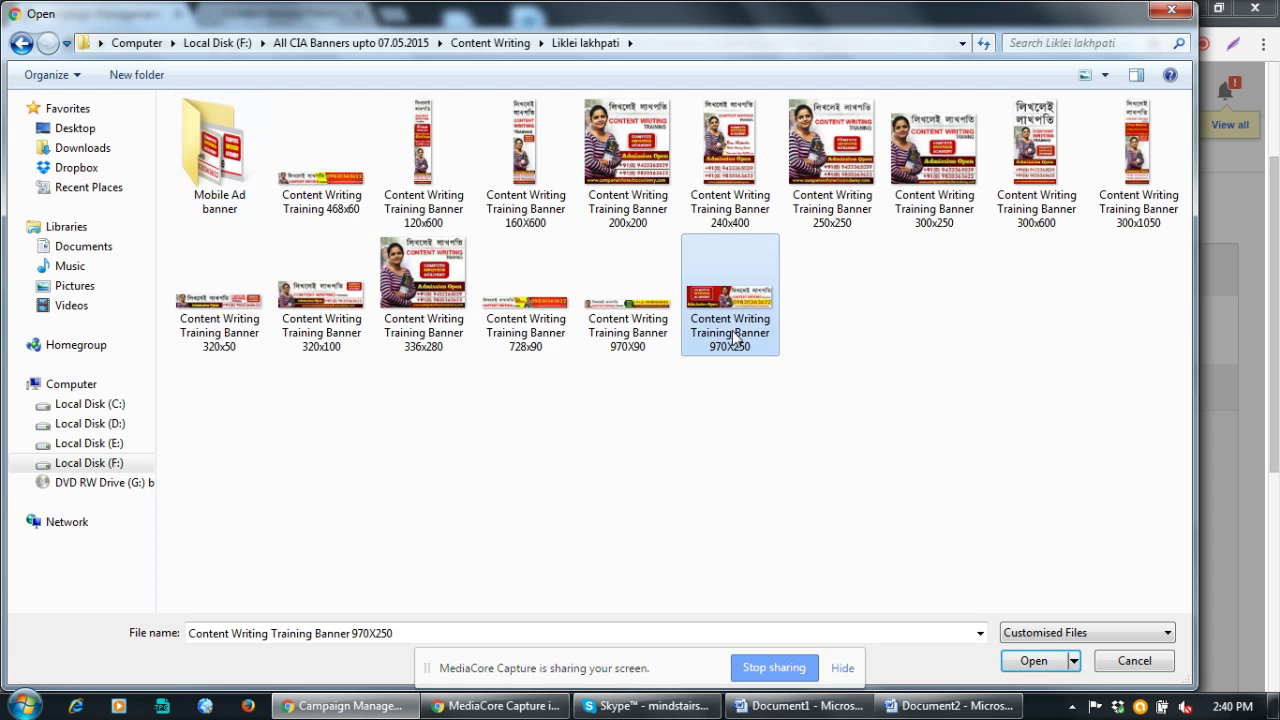
pyautogui.doubleClick(731, 337)
pyautogui.rightClick(731, 330)
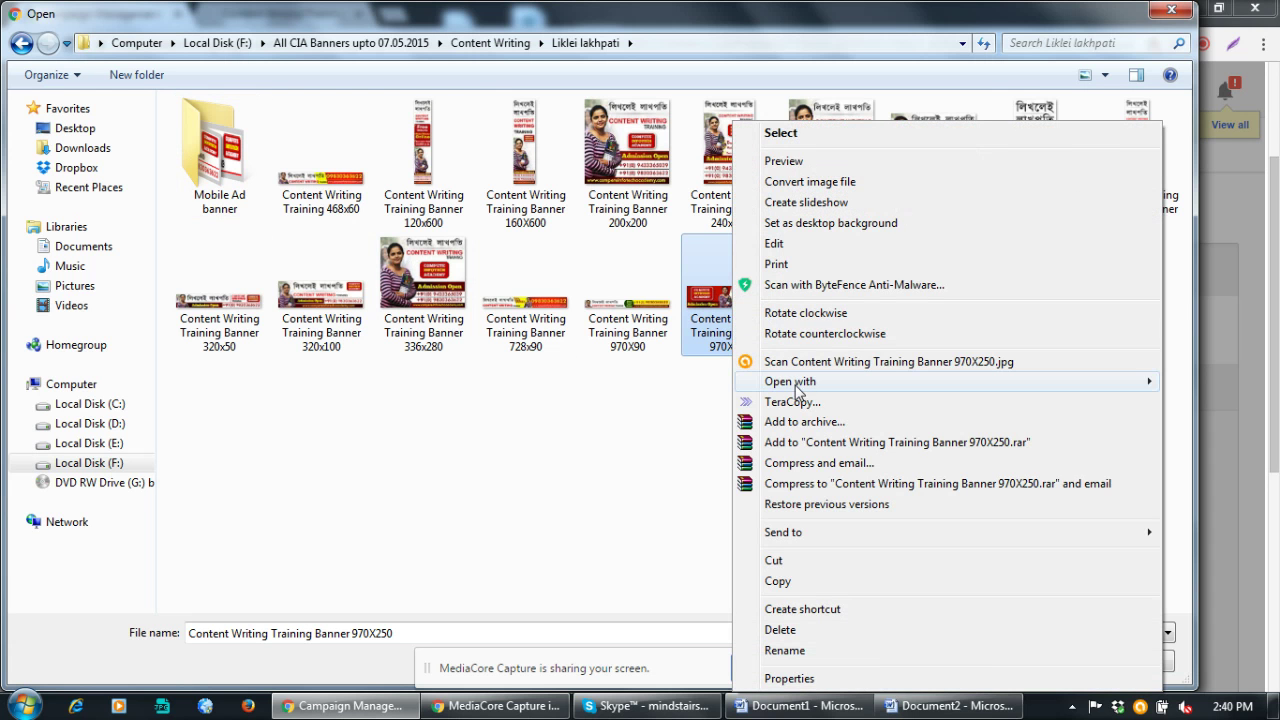
pyautogui.moveTo(792, 385)
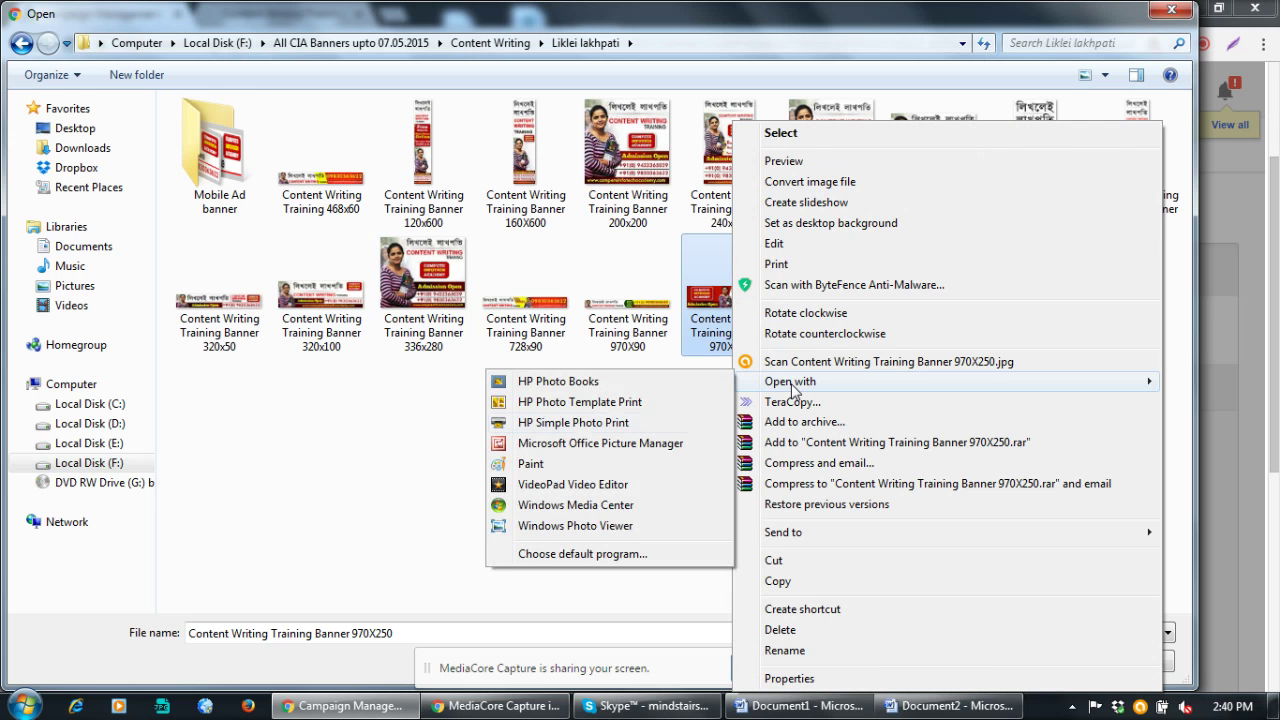
pyautogui.click(529, 465)
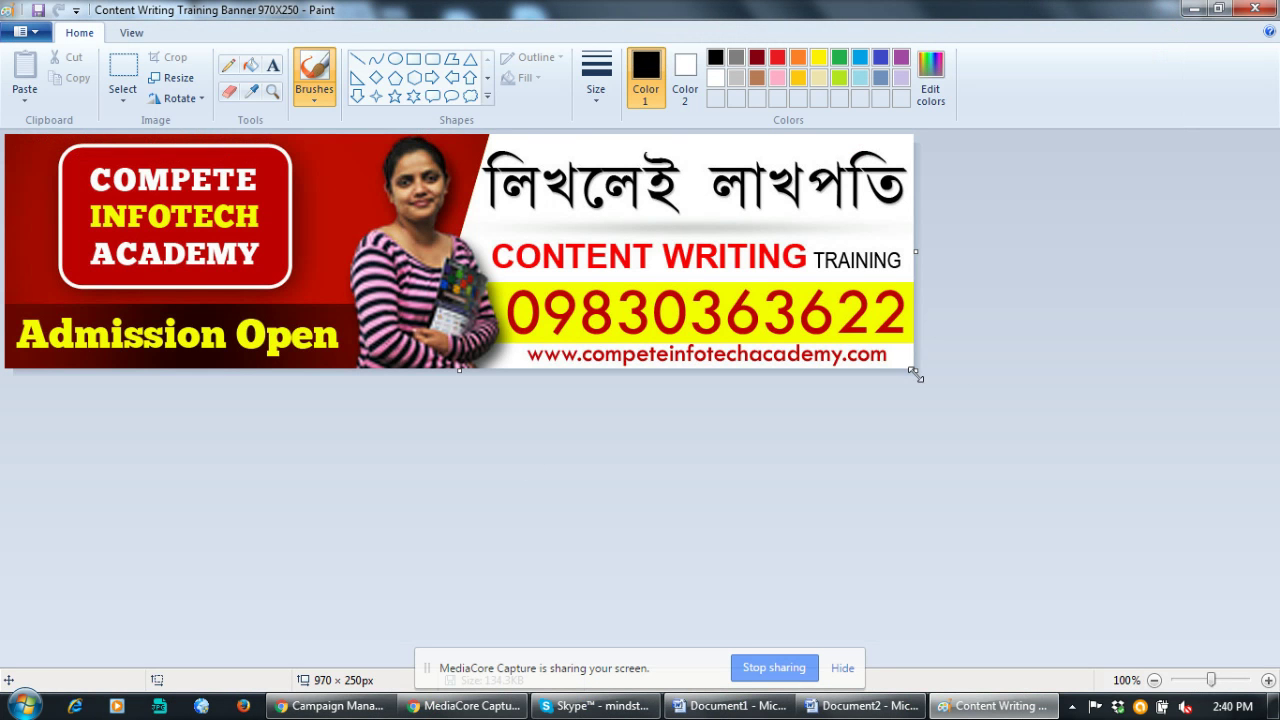
# Enlarge the banner's canvas to about 1018 × 300 px and activate the Select tool for selecting the artwork
pyautogui.moveTo(915, 374); pyautogui.dragTo(969, 417)
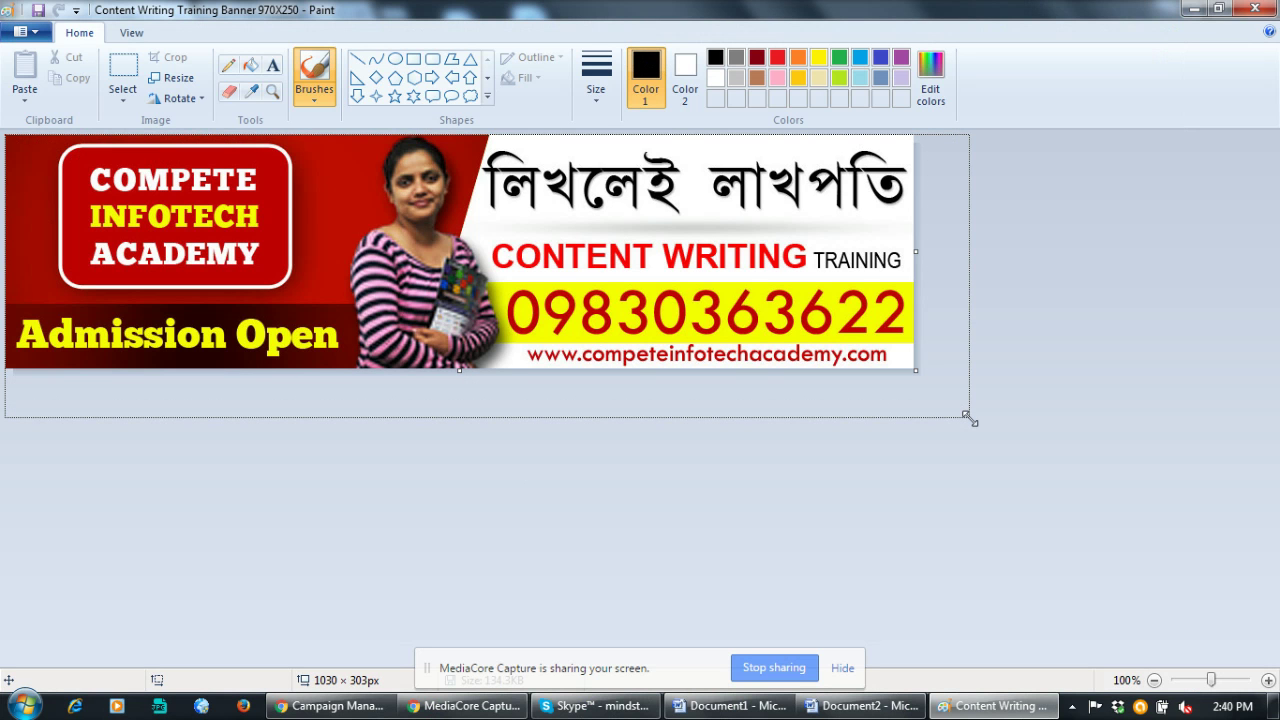
pyautogui.moveTo(969, 418); pyautogui.dragTo(957, 415)
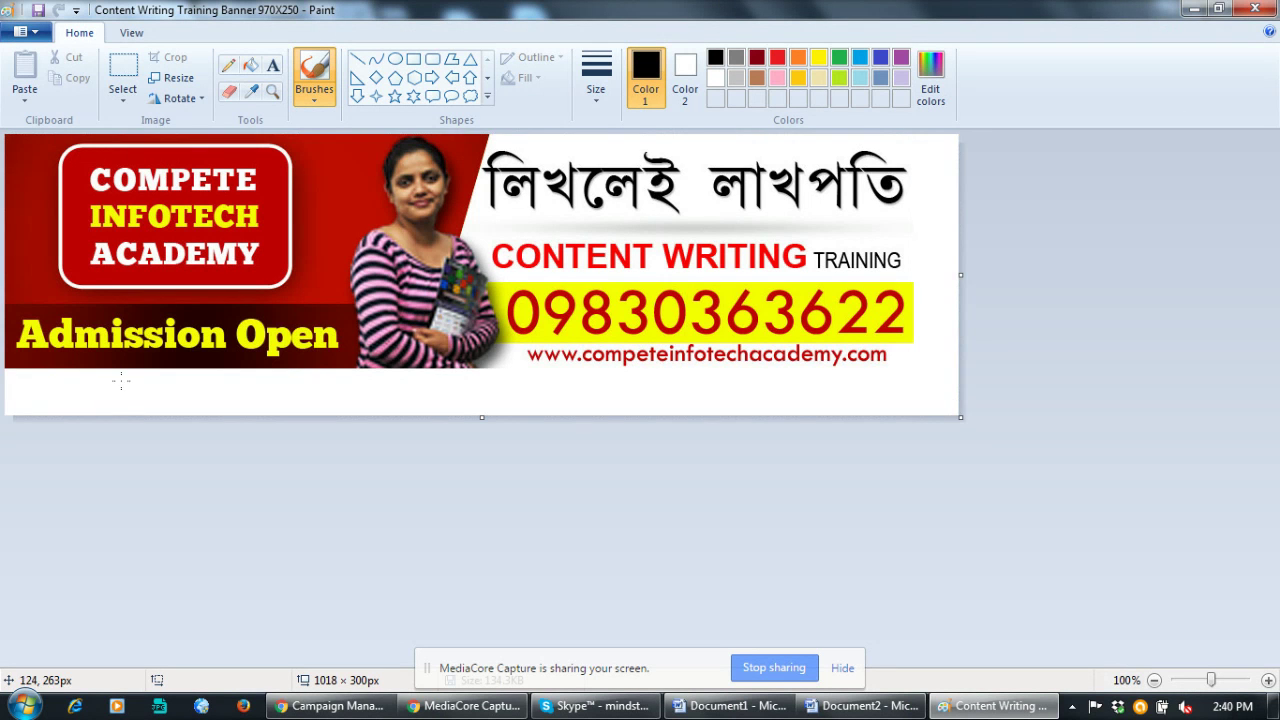
pyautogui.click(123, 72)
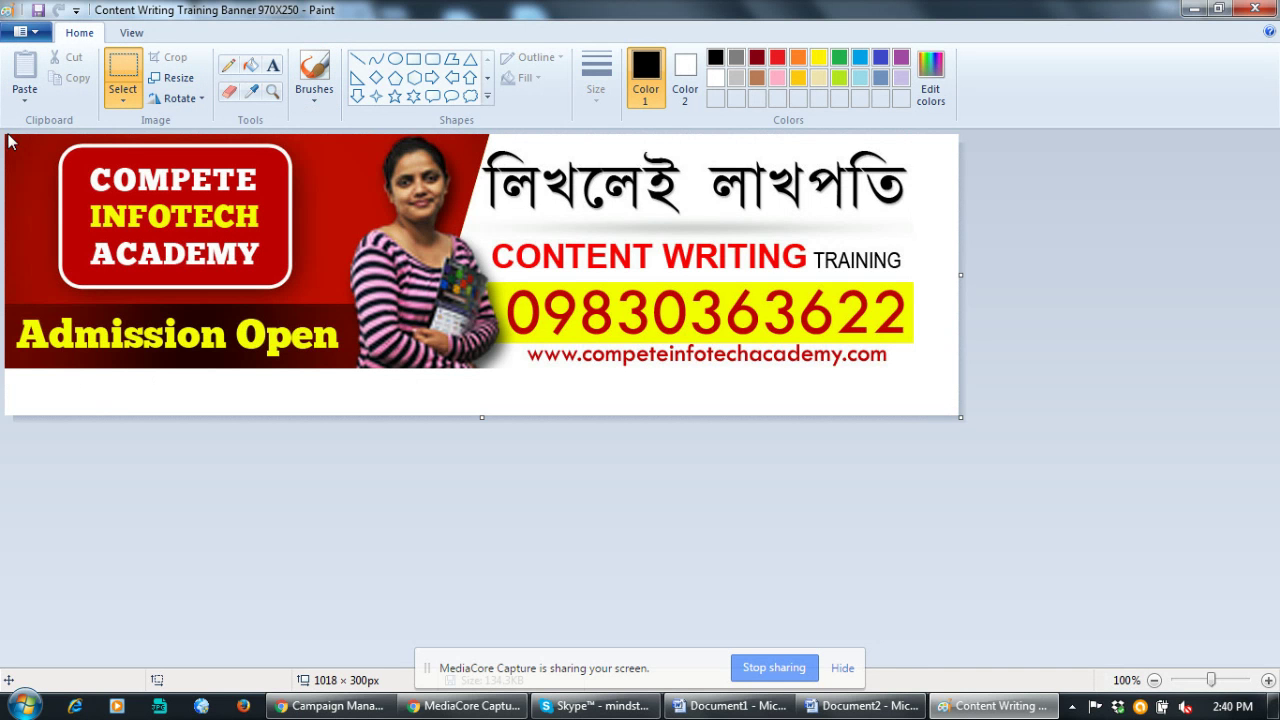
# Select the banner artwork and move it slightly down and to the right within the canvas
pyautogui.moveTo(6, 135); pyautogui.dragTo(960, 371)
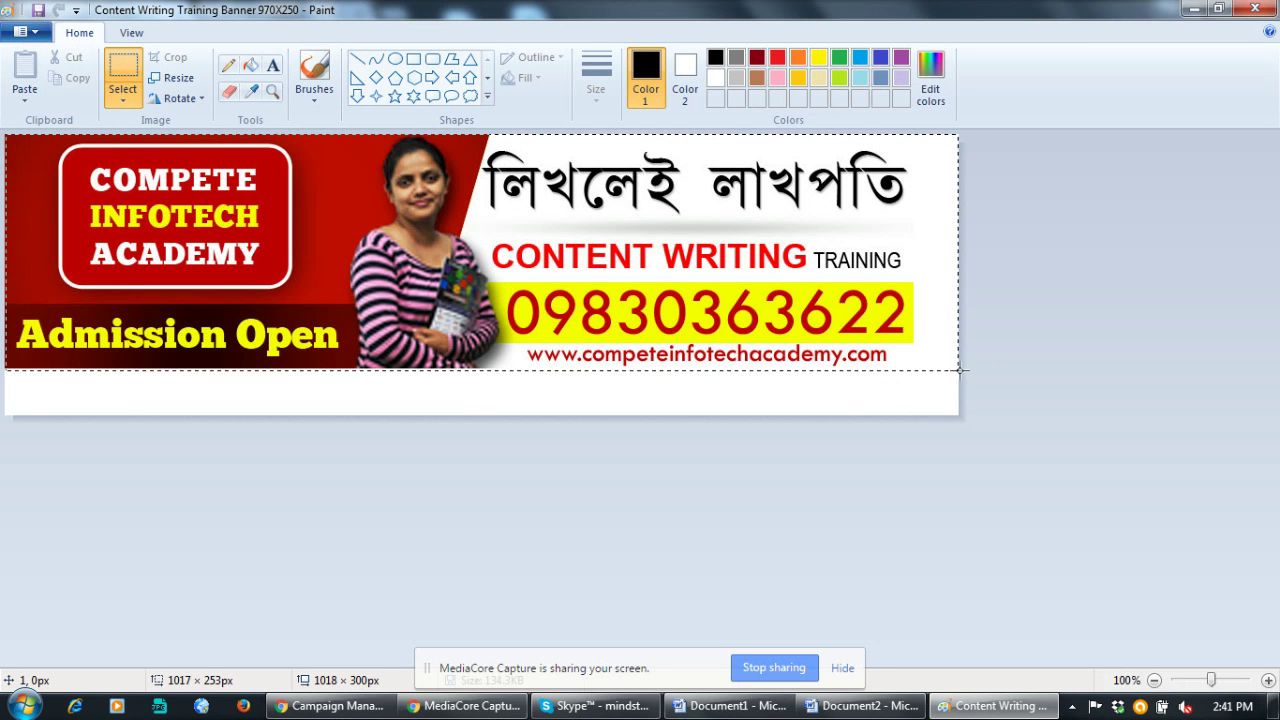
pyautogui.moveTo(803, 243); pyautogui.dragTo(816, 265)
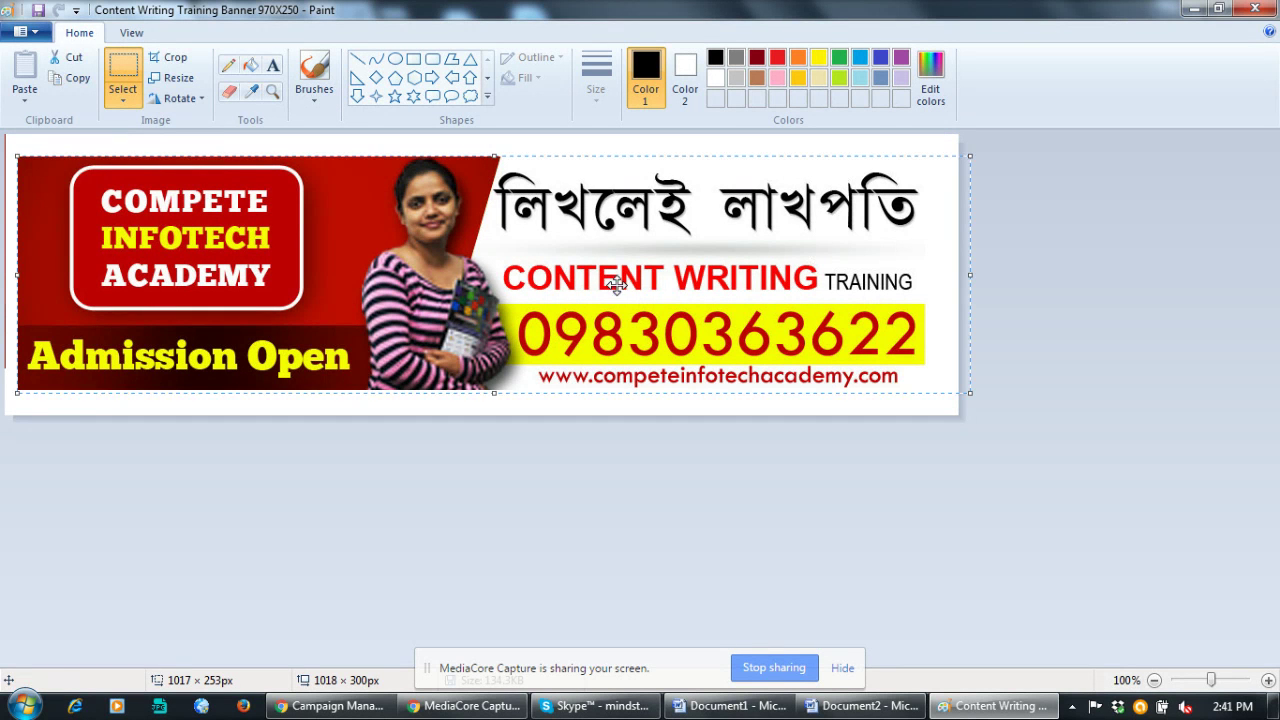
# Save the picture to the Desktop as a JPEG named Content Writing Training Banner 970X350 and close it
pyautogui.click(40, 33)
pyautogui.moveTo(63, 186)
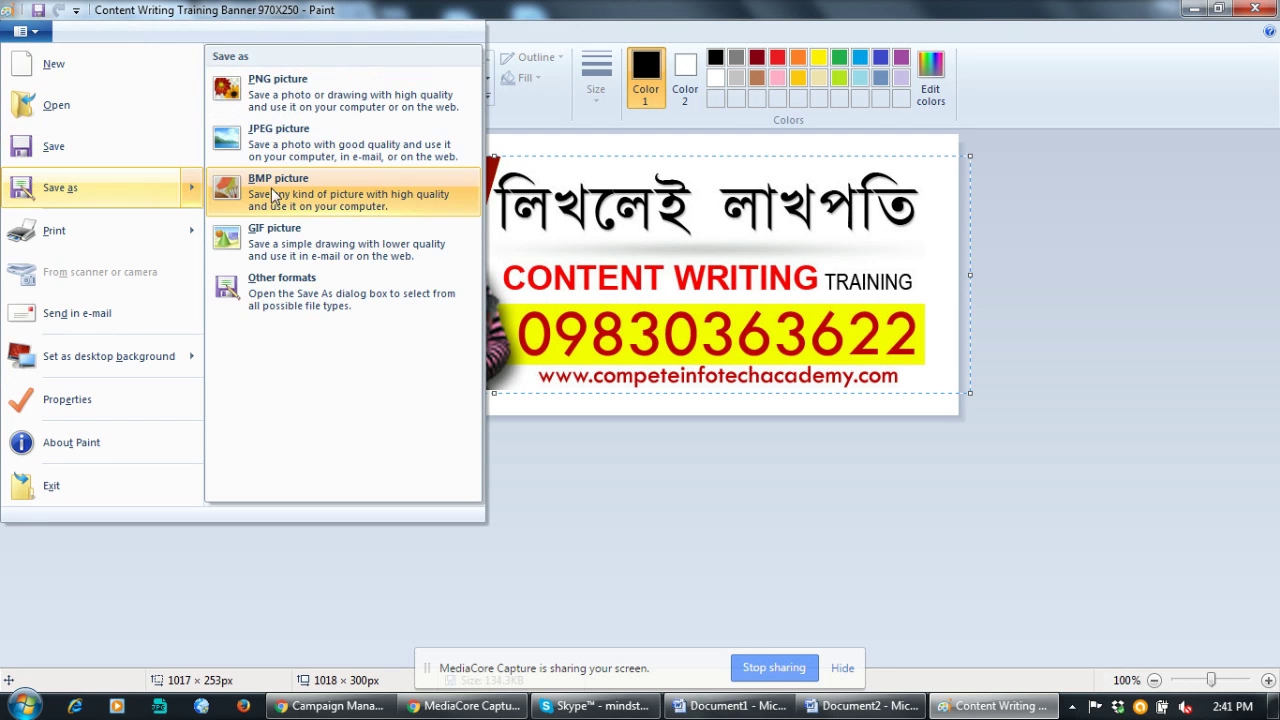
pyautogui.click(289, 143)
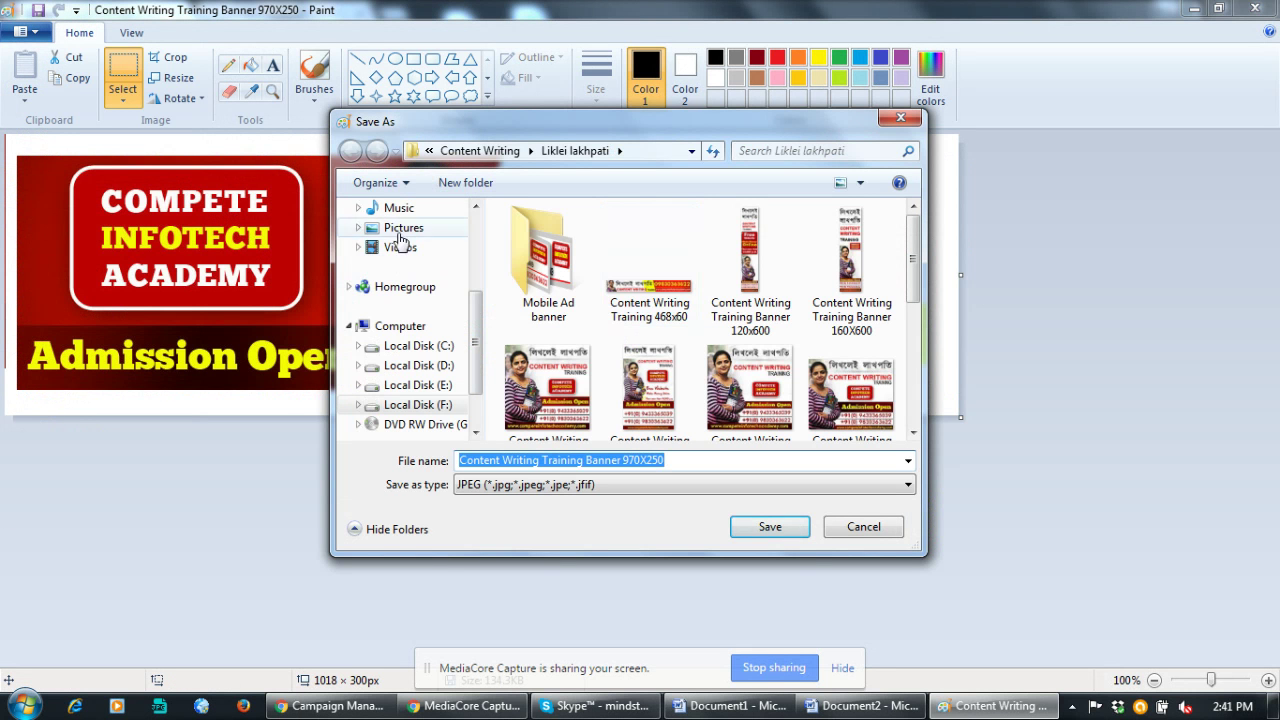
pyautogui.moveTo(476, 350); pyautogui.dragTo(476, 245)
pyautogui.click(404, 236)
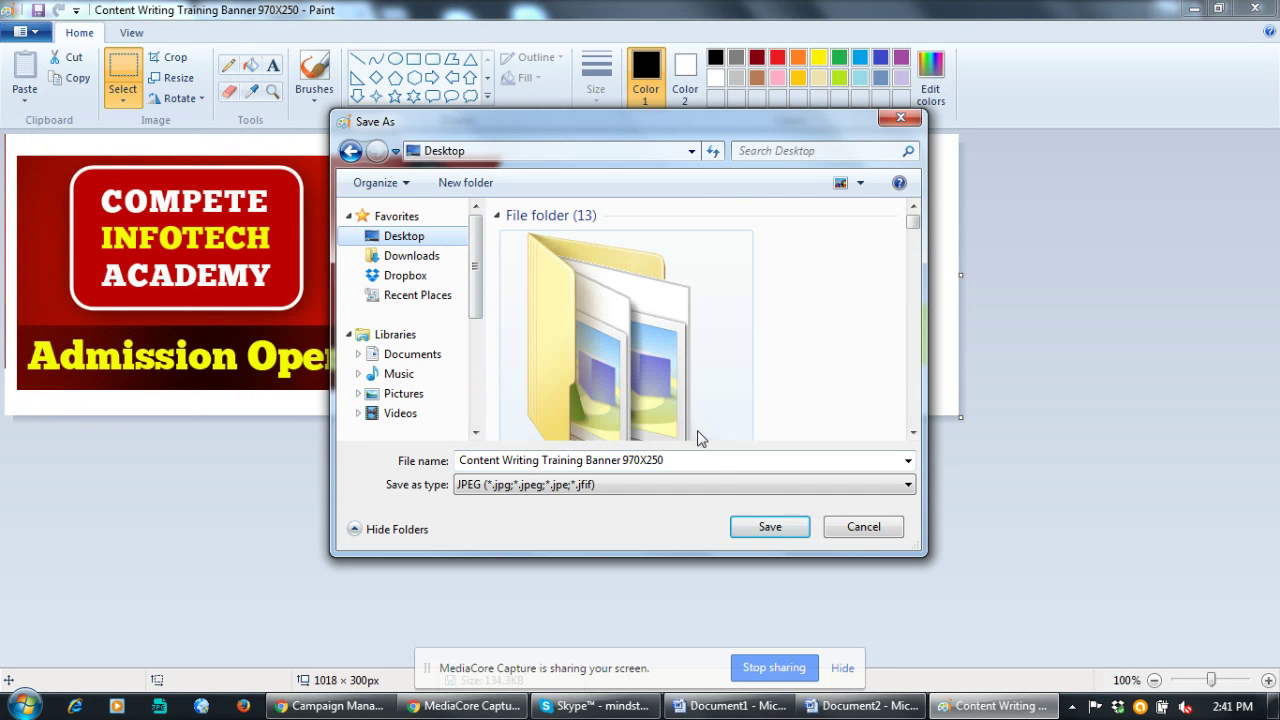
pyautogui.click(650, 460)
pyautogui.doubleClick(650, 460)
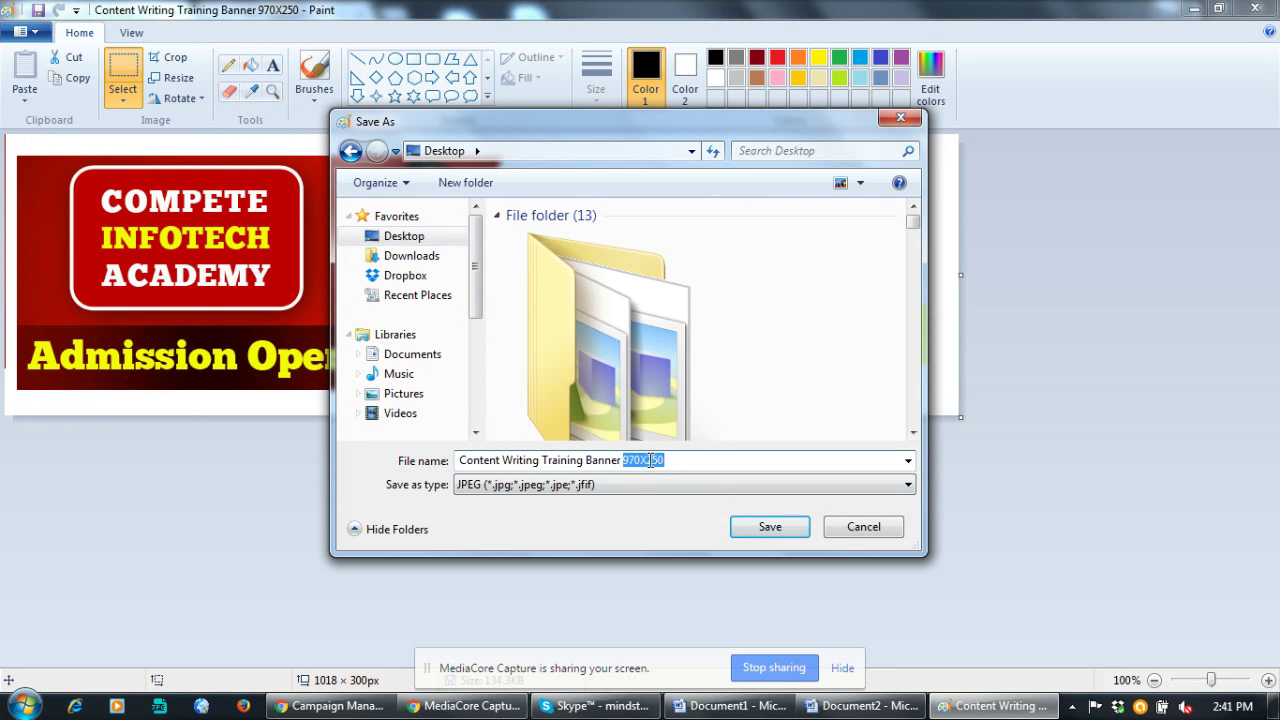
pyautogui.click(650, 458)
pyautogui.write('3')
pyautogui.click(768, 527)
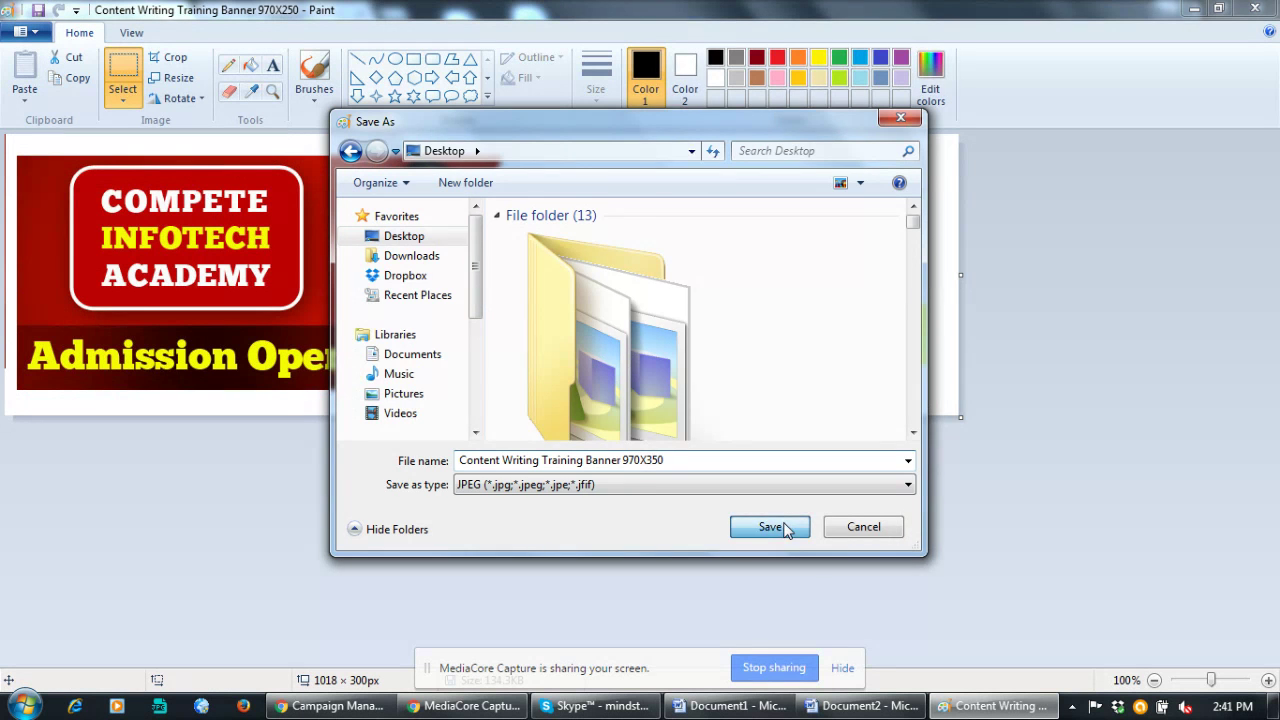
pyautogui.click(1262, 11)
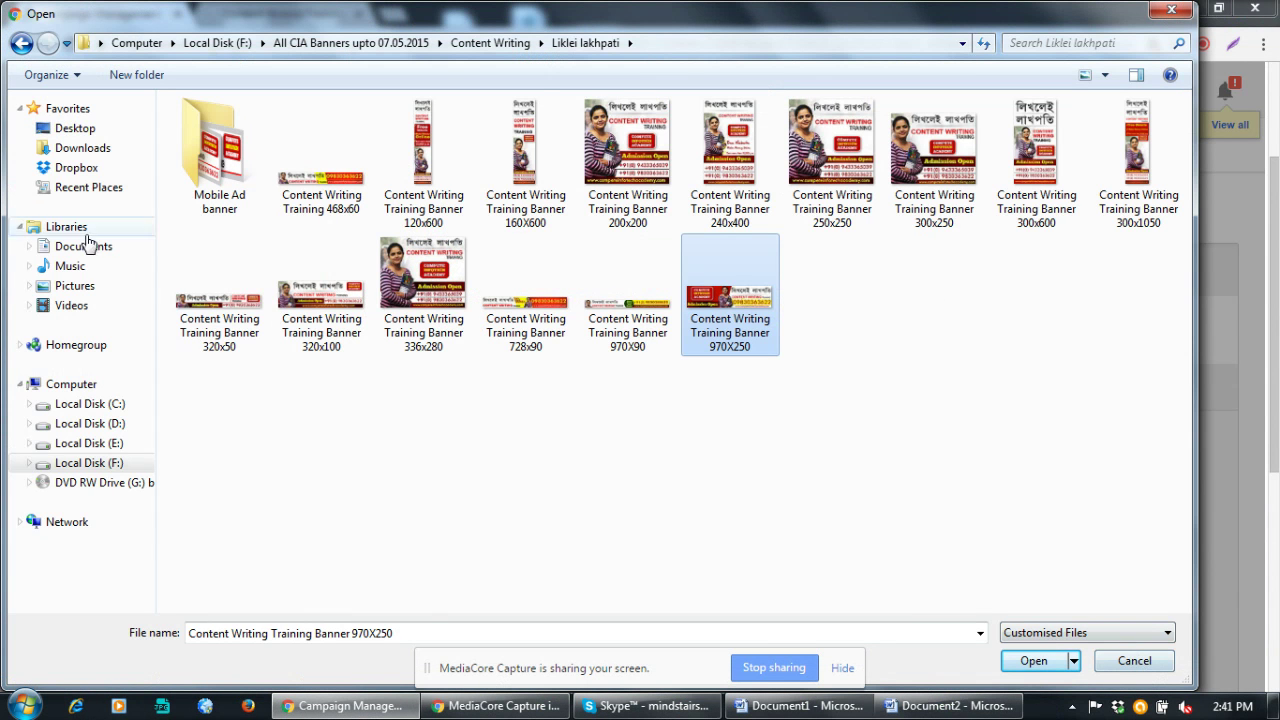
# Try to upload the Content Writing Training Banner 970X350 picture from the Desktop as the ad image, then remove it
pyautogui.click(65, 128)
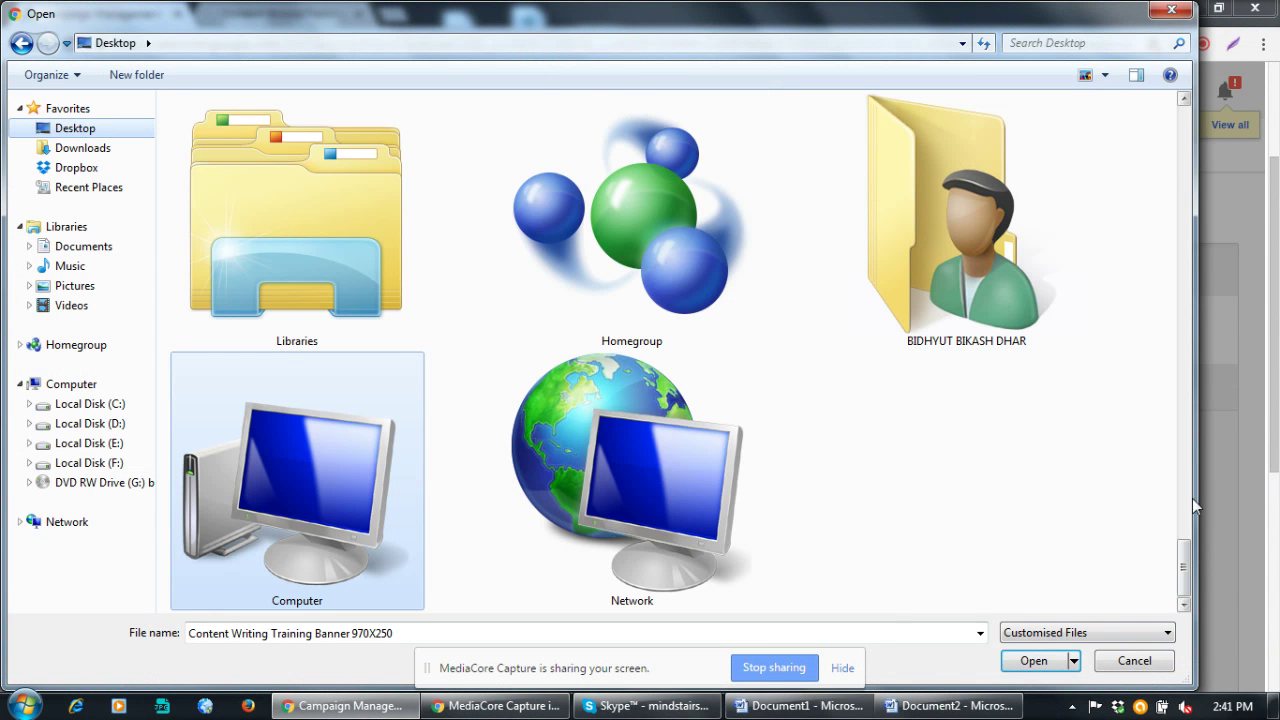
pyautogui.moveTo(1186, 572); pyautogui.dragTo(1197, 320)
pyautogui.doubleClick(622, 448)
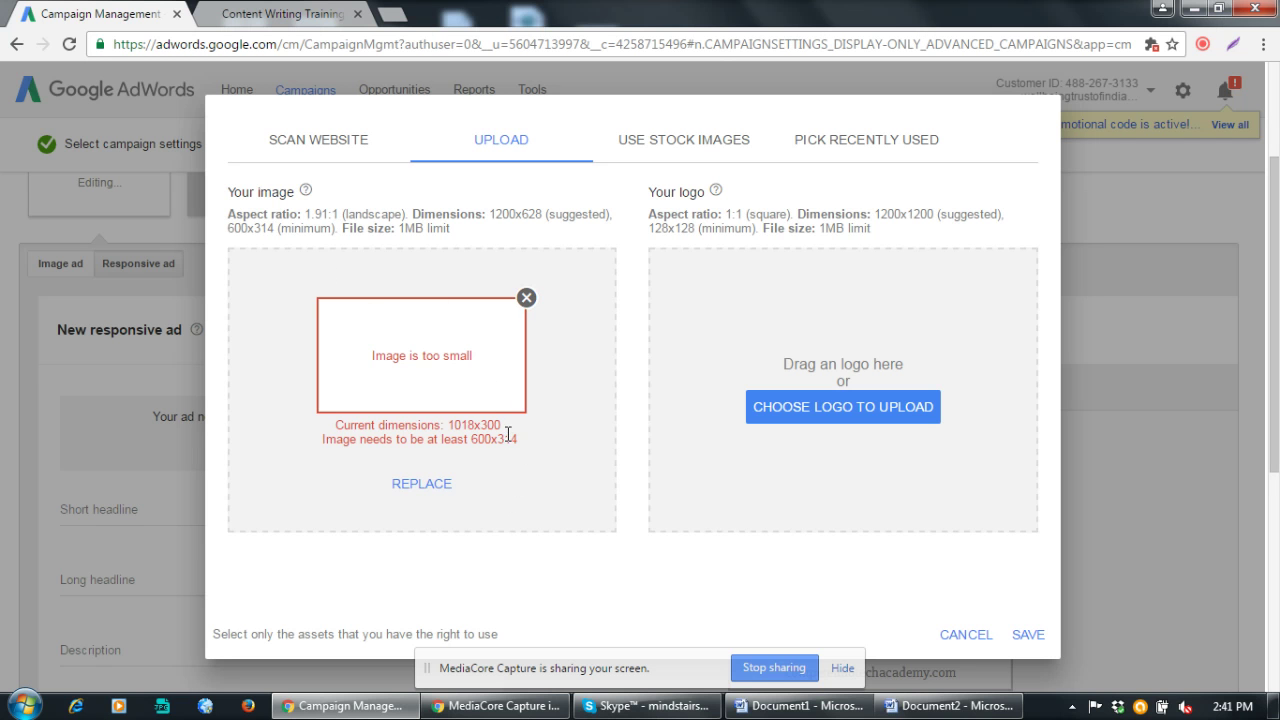
pyautogui.click(526, 299)
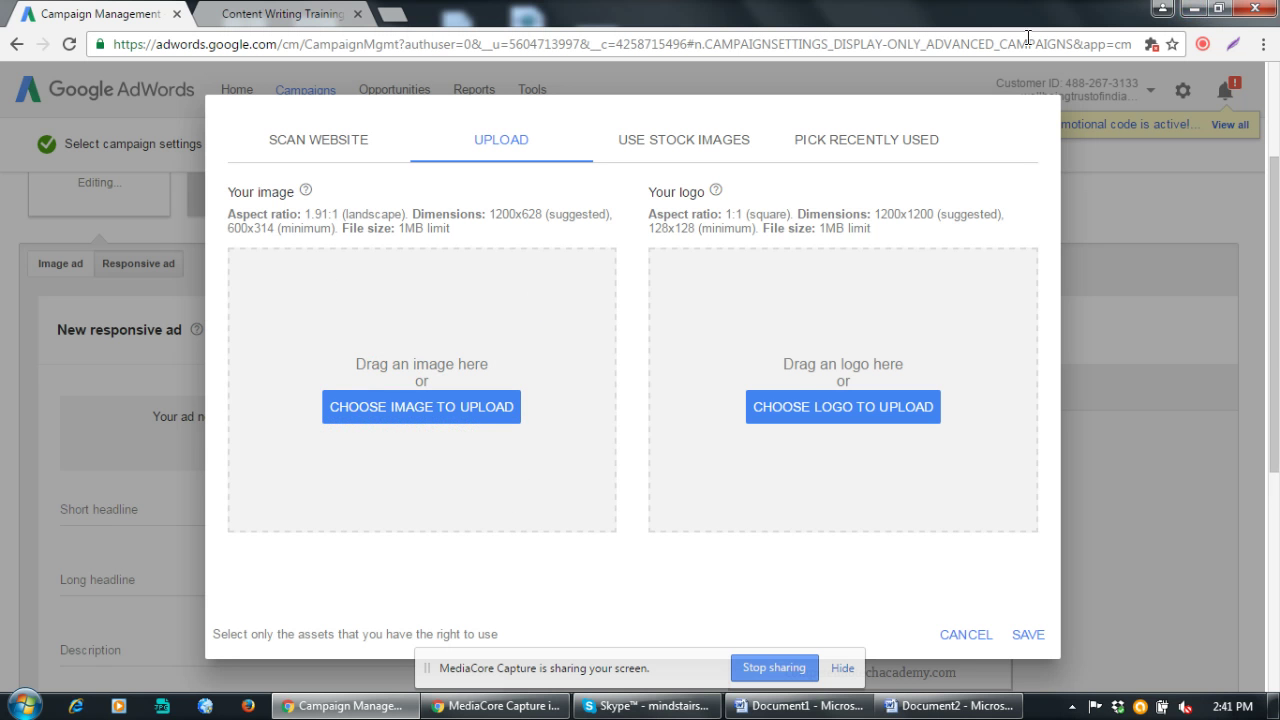
# Open Content Writing Training Banner 970X350 from the desktop in Paint and enlarge its canvas to about 1020 × 366 px
pyautogui.click(1193, 9)
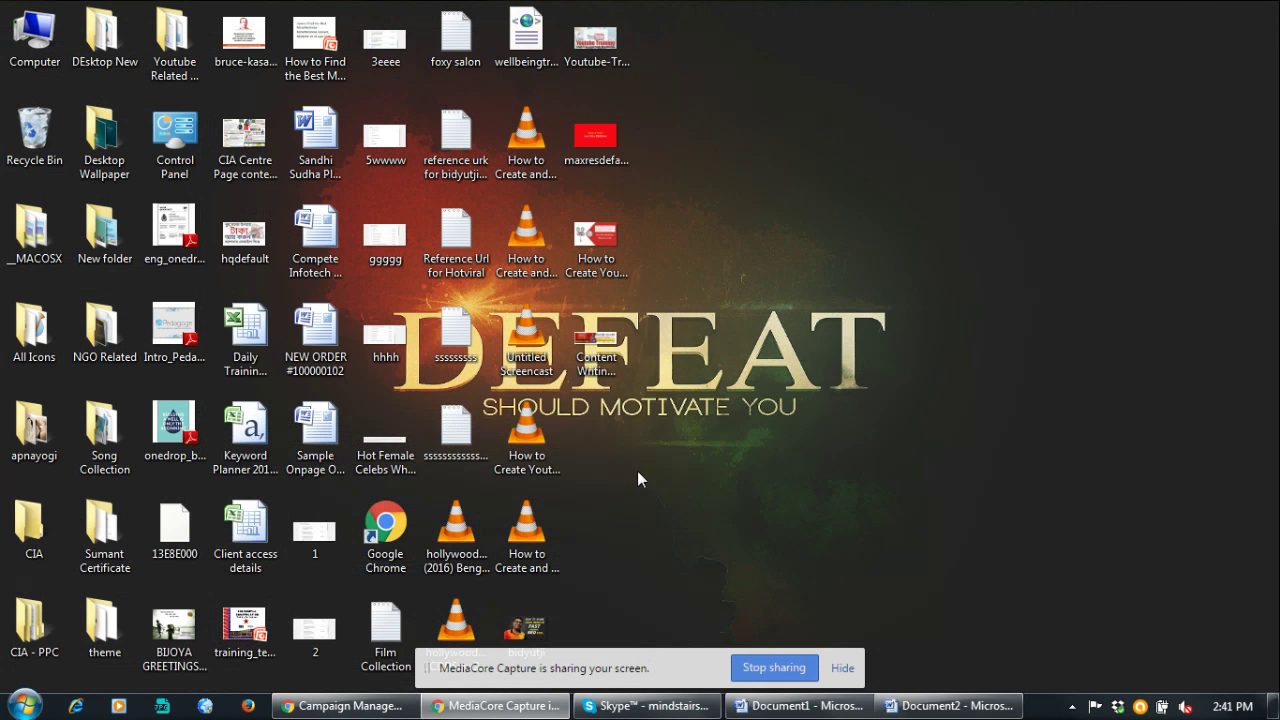
pyautogui.rightClick(598, 352)
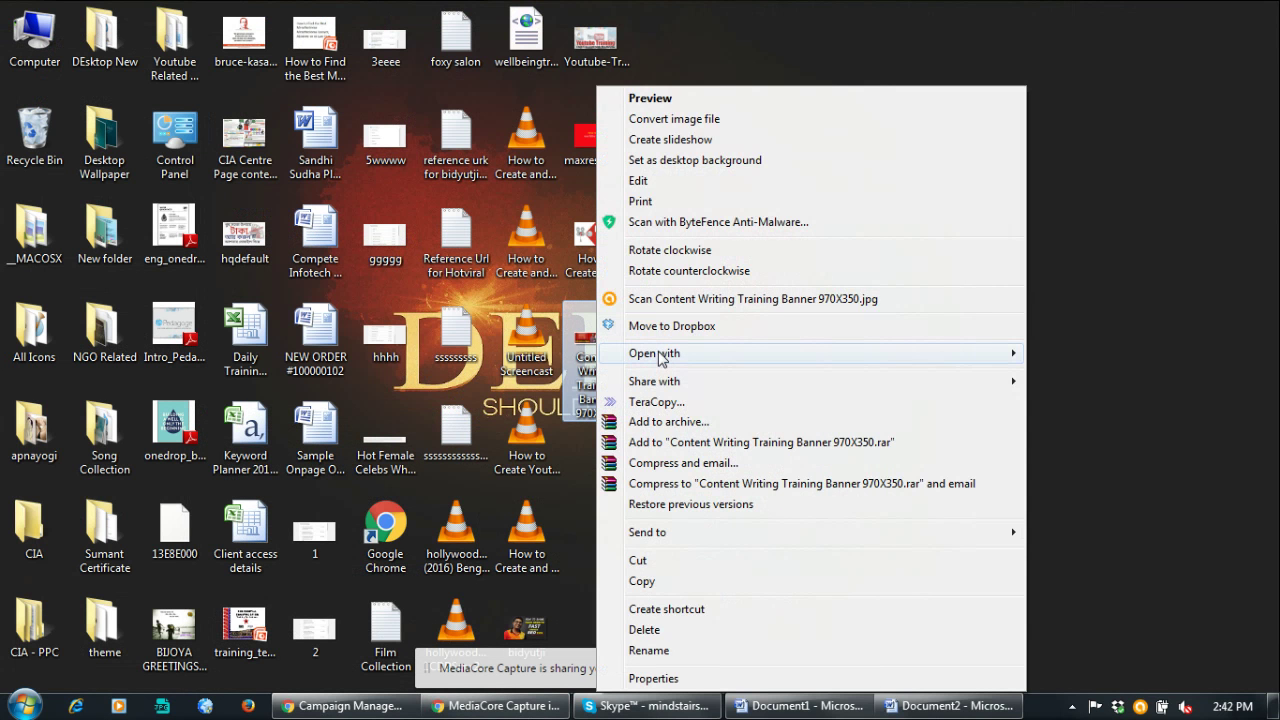
pyautogui.moveTo(663, 358)
pyautogui.click(1014, 428)
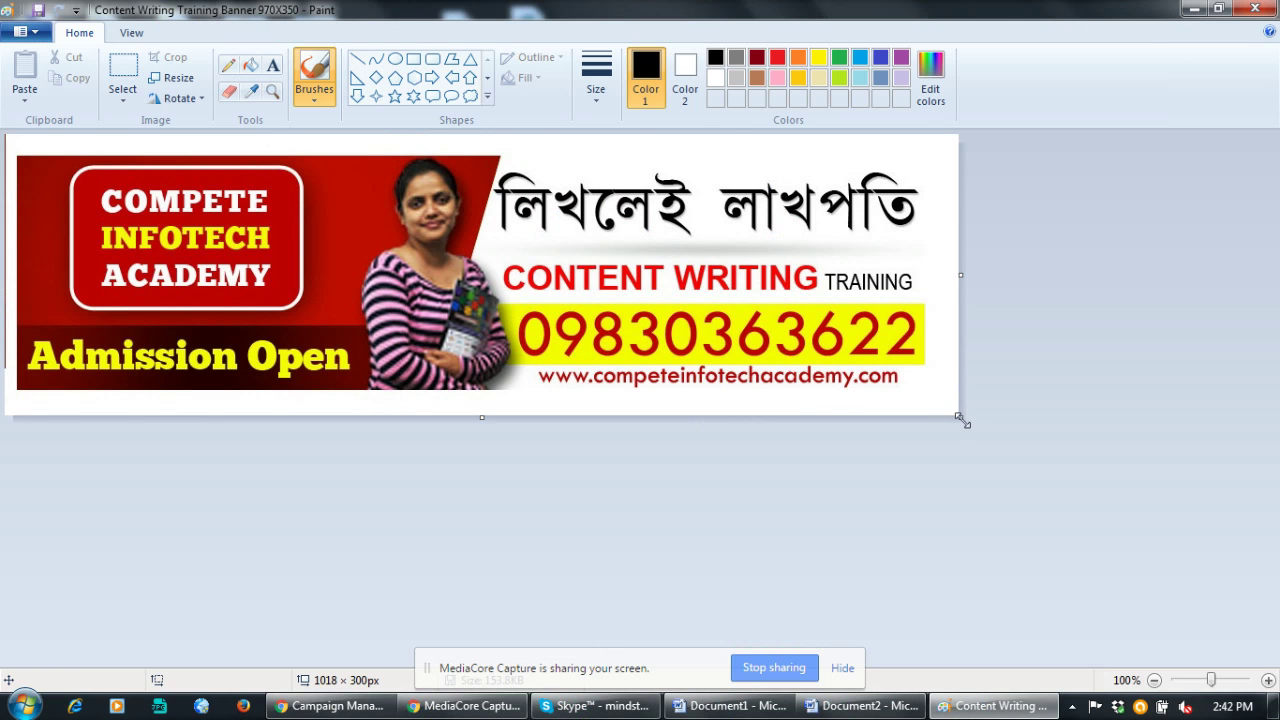
pyautogui.moveTo(962, 422); pyautogui.dragTo(961, 478)
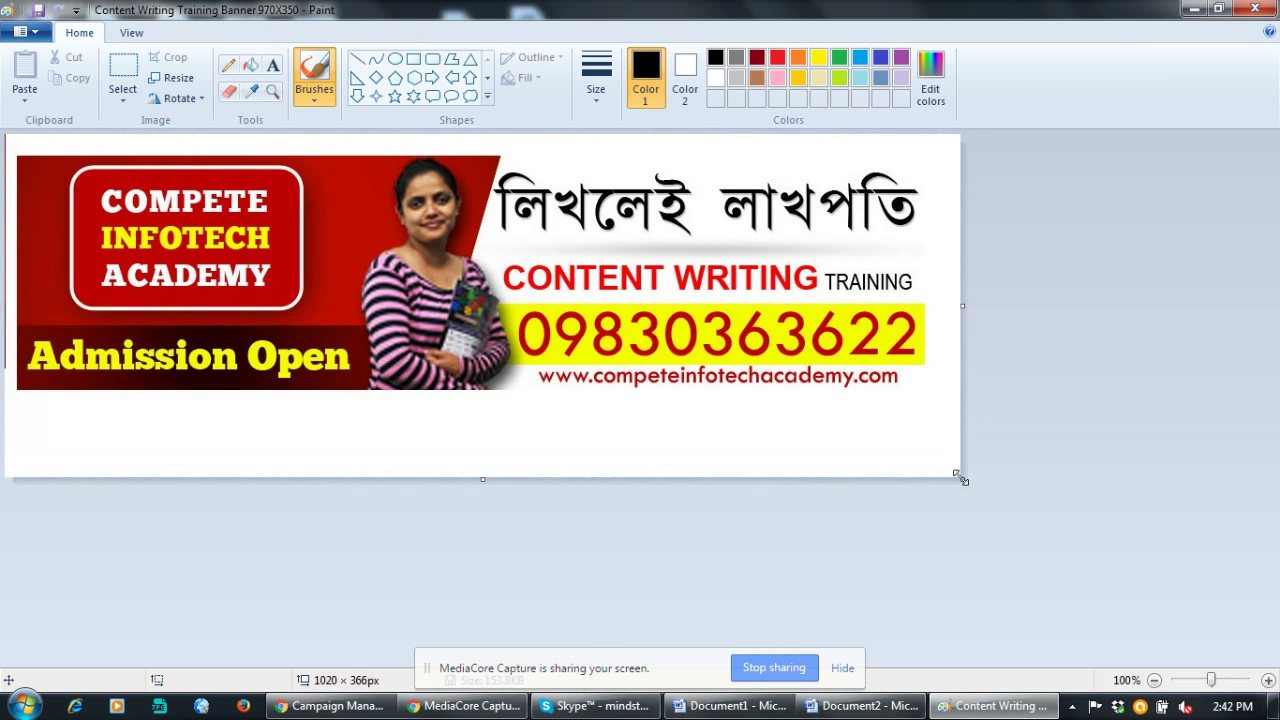
# Move the banner artwork down to centre it vertically on the enlarged canvas, save the picture and close it
pyautogui.click(136, 66)
pyautogui.moveTo(11, 144); pyautogui.dragTo(940, 396)
pyautogui.moveTo(711, 282); pyautogui.dragTo(710, 318)
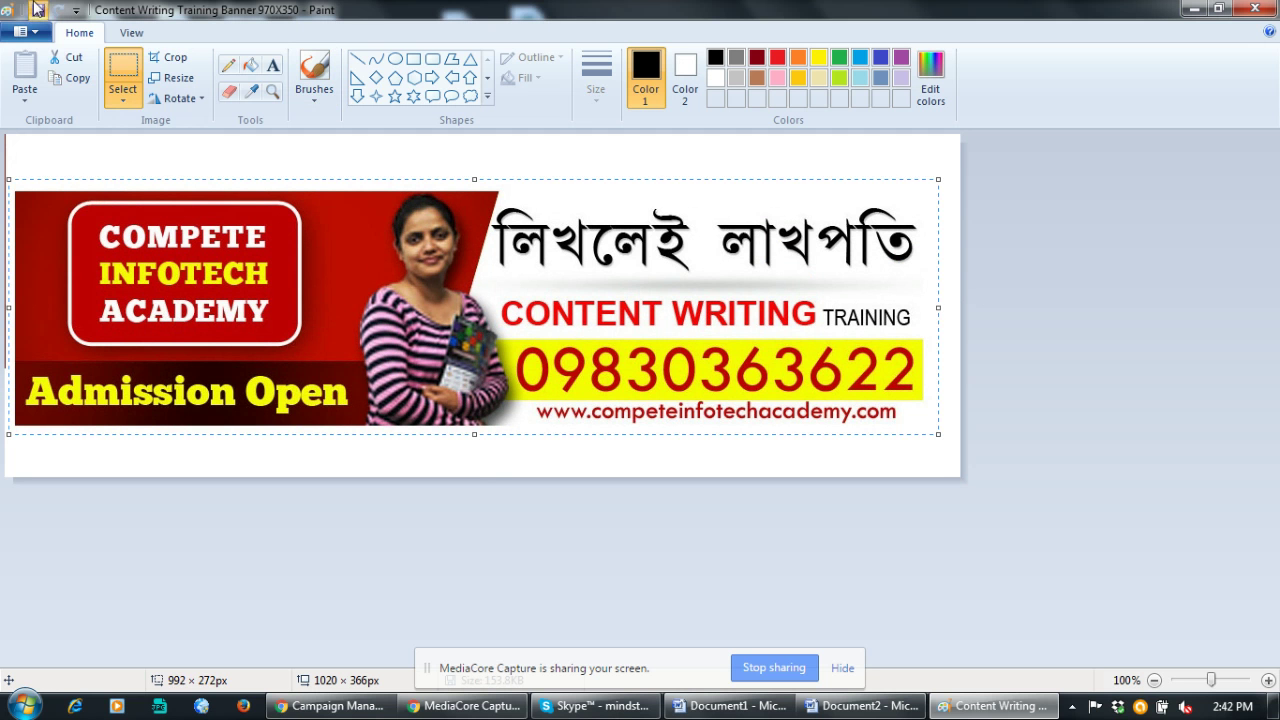
pyautogui.click(1255, 8)
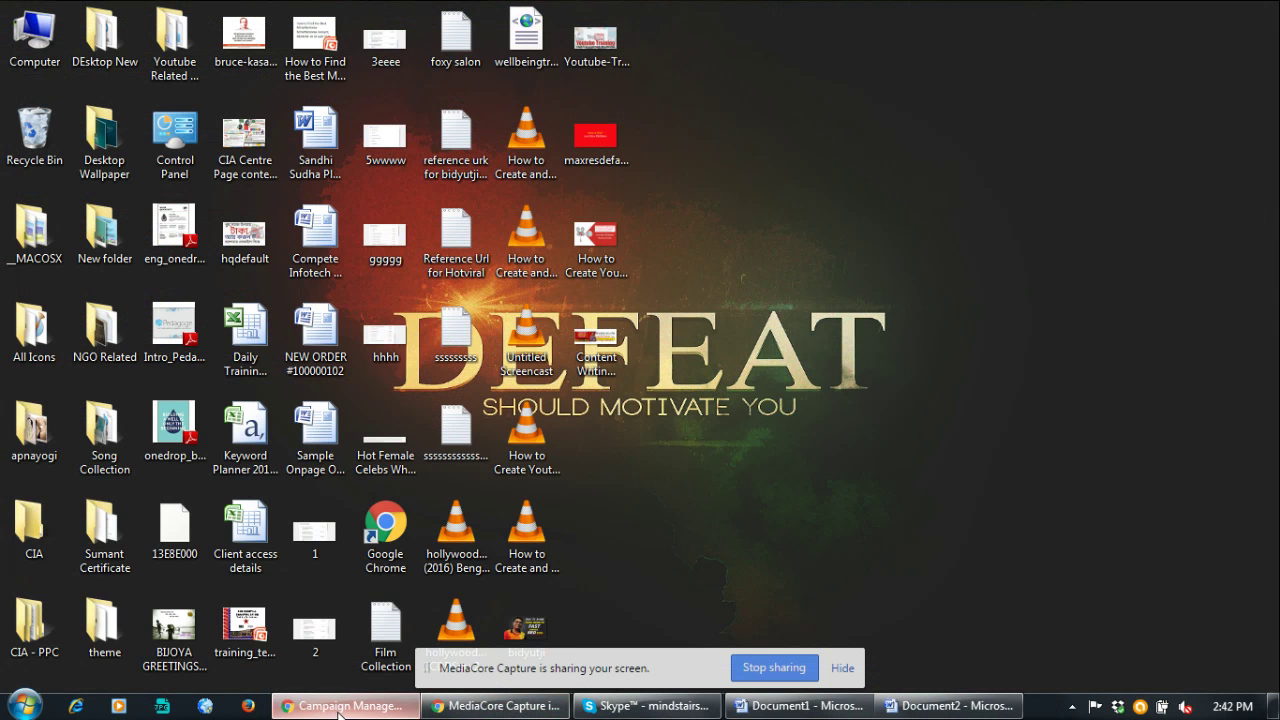
# Return to Google AdWords in Chrome and upload Content Writing Training Banner 970X350 from the Desktop as the ad image
pyautogui.click(330, 708)
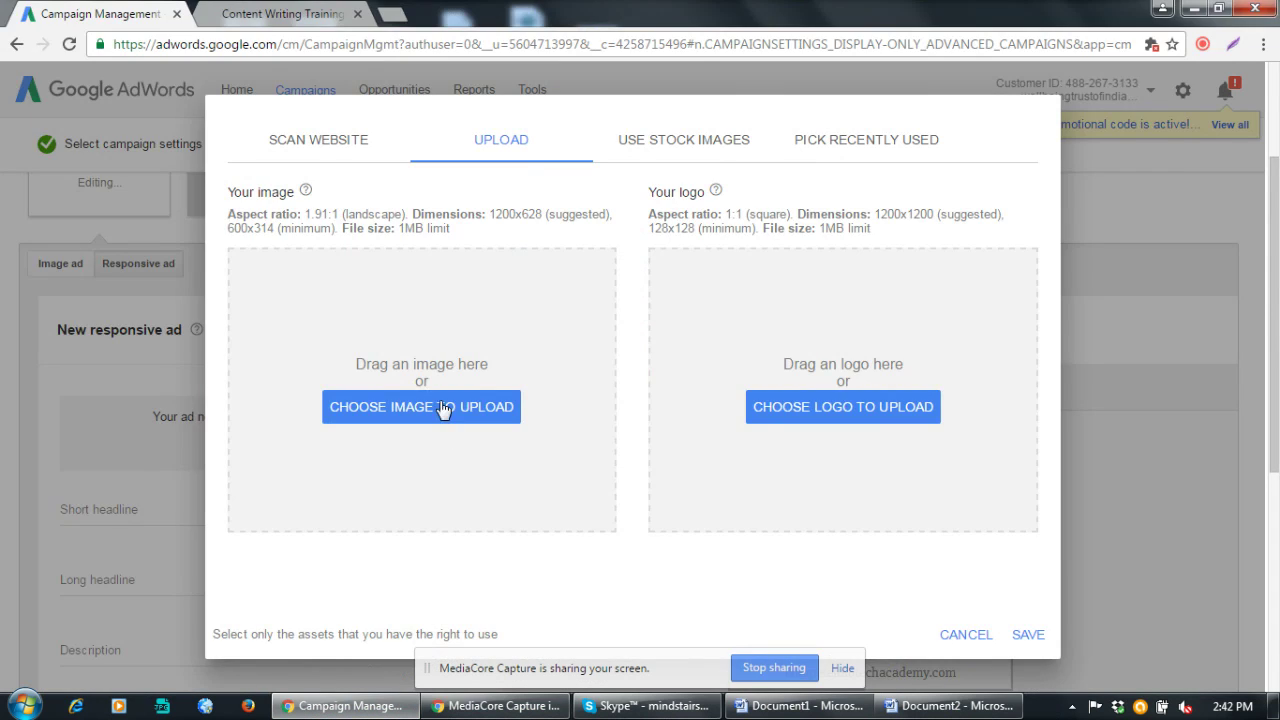
pyautogui.click(444, 407)
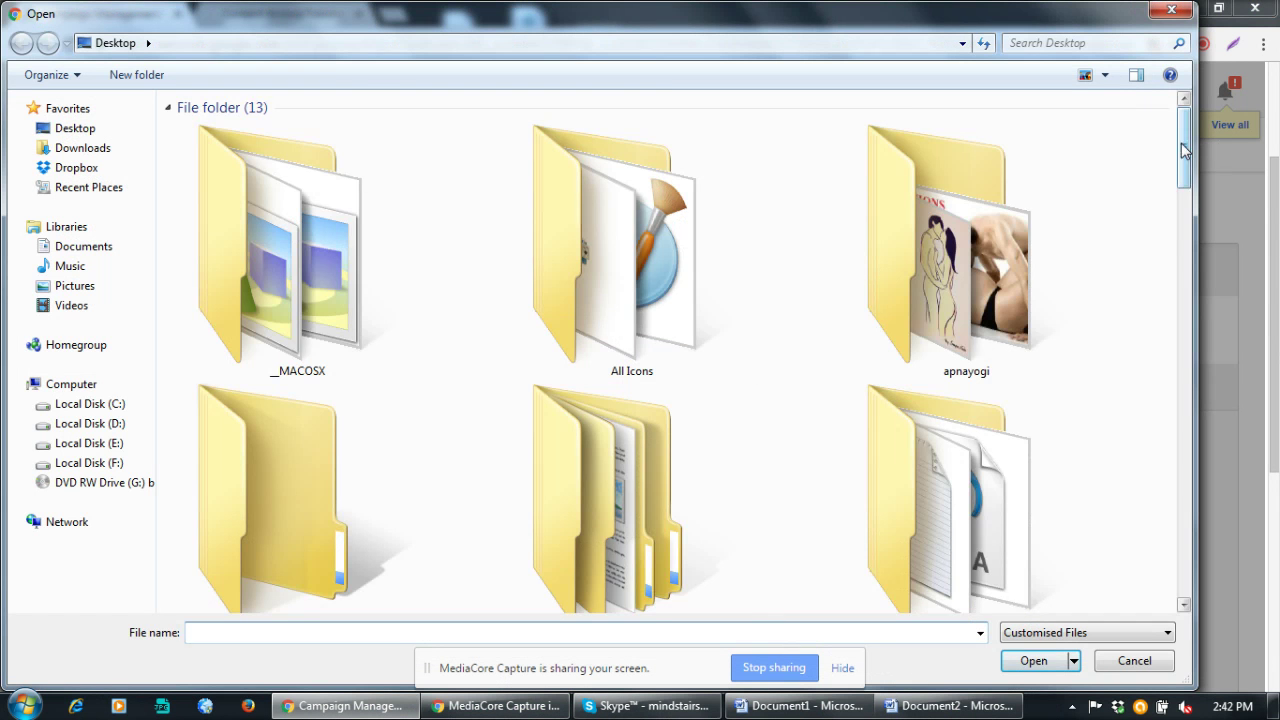
pyautogui.moveTo(1184, 150); pyautogui.dragTo(1184, 357)
pyautogui.doubleClick(693, 473)
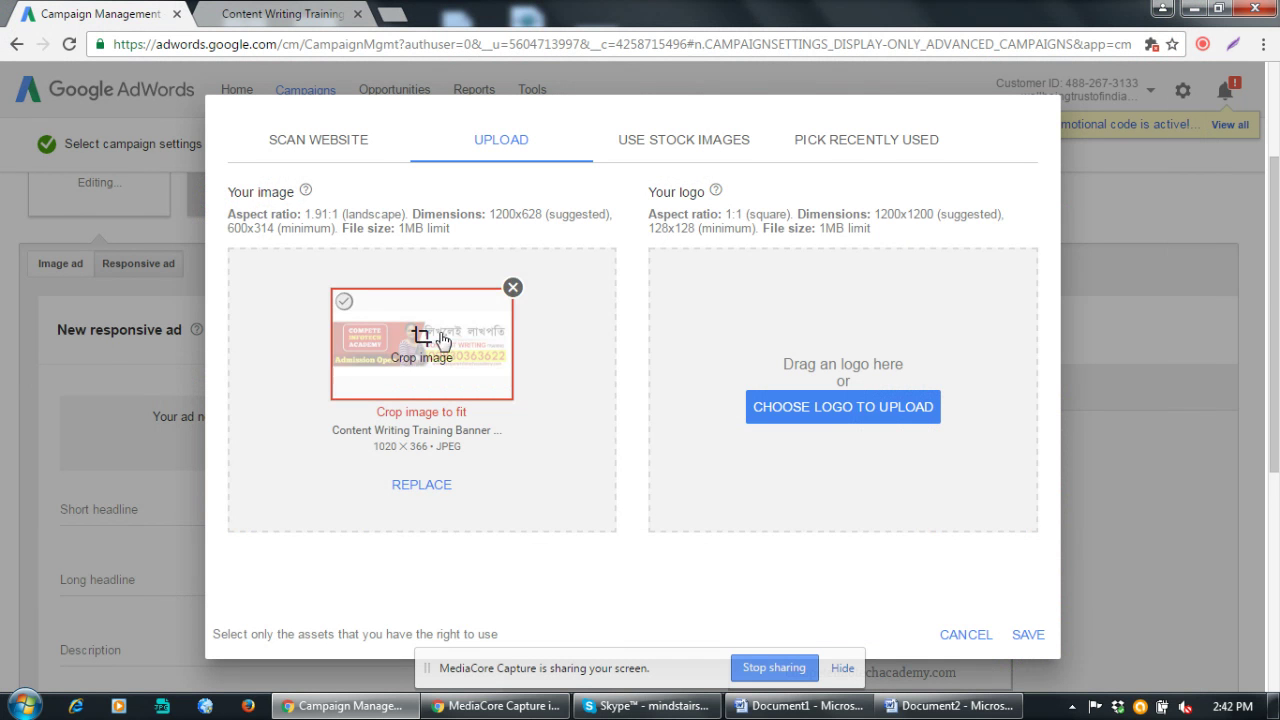
# Crop the uploaded banner to its rightmost 700 × 366 area, keeping the woman, the headline and the contact details
pyautogui.click(421, 340)
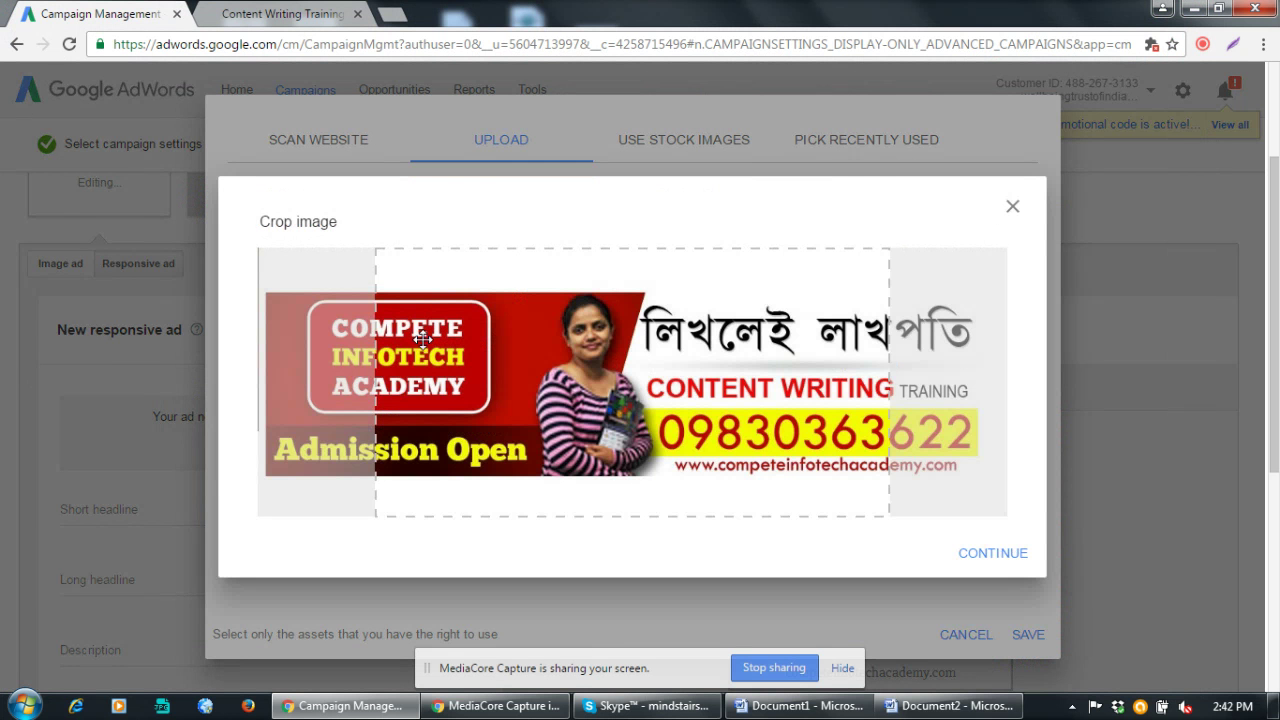
pyautogui.moveTo(375, 363); pyautogui.dragTo(512, 367)
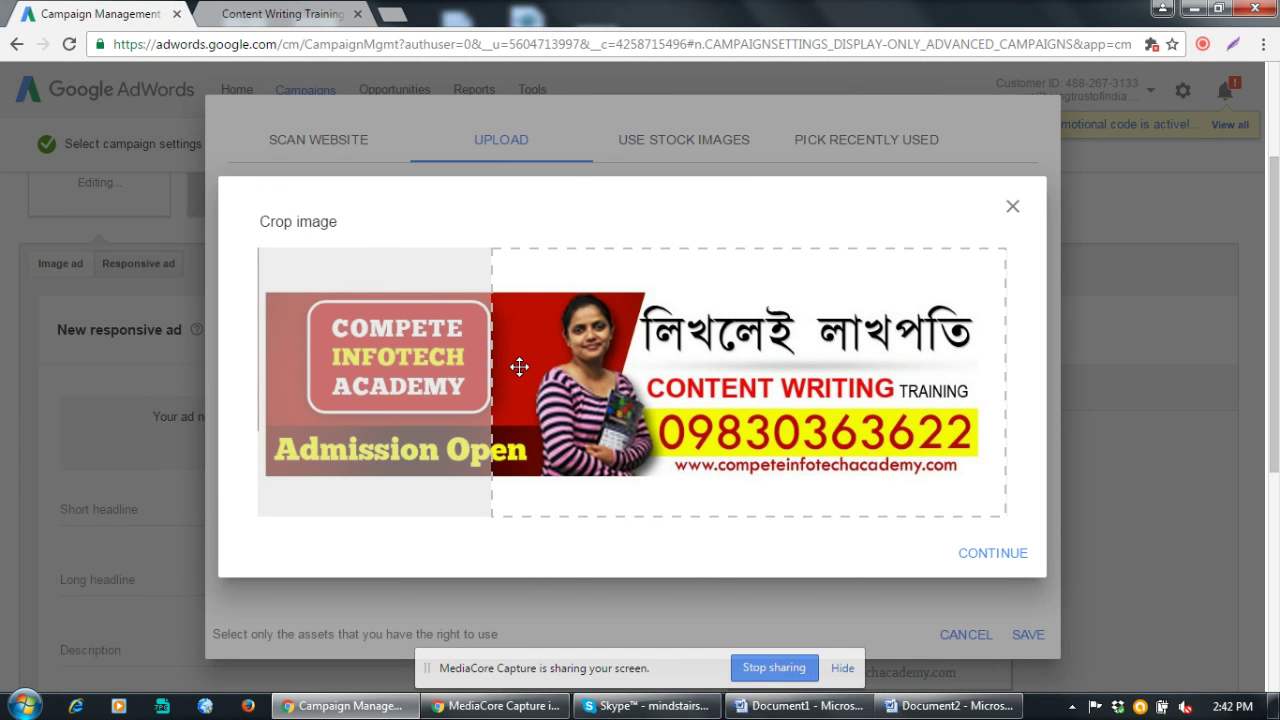
pyautogui.moveTo(519, 367); pyautogui.dragTo(468, 370)
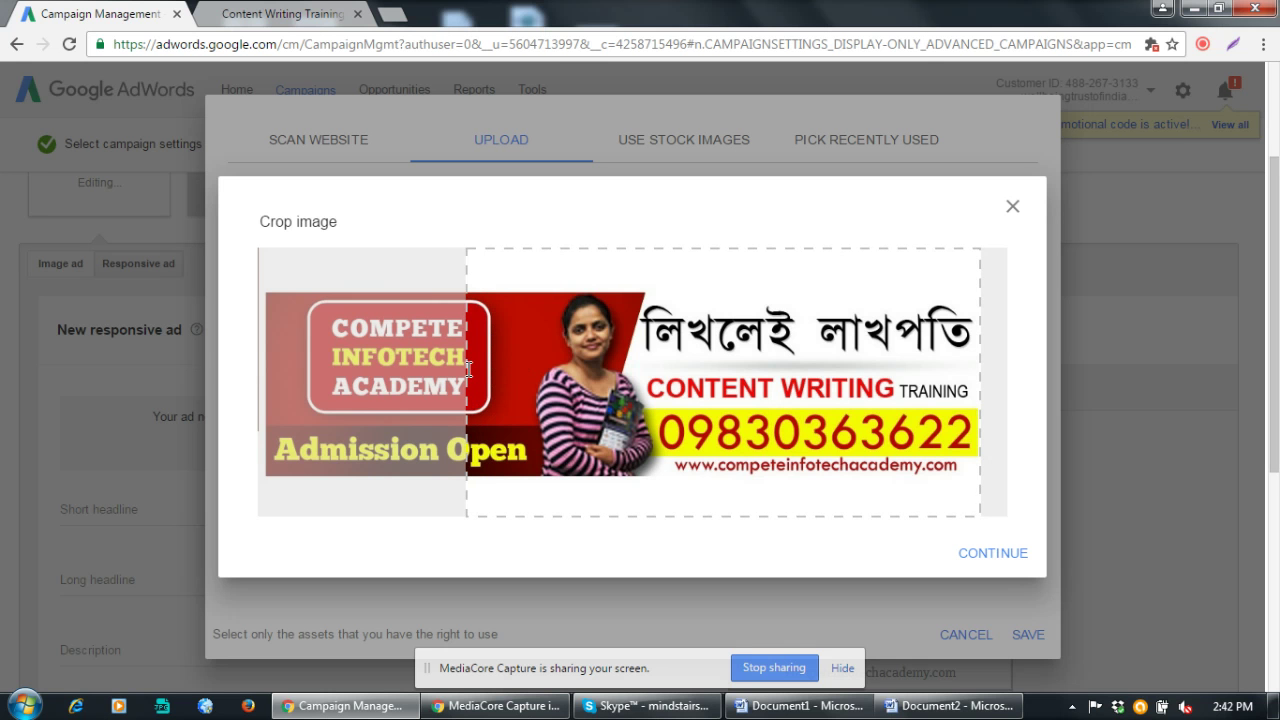
pyautogui.moveTo(468, 370); pyautogui.dragTo(578, 370)
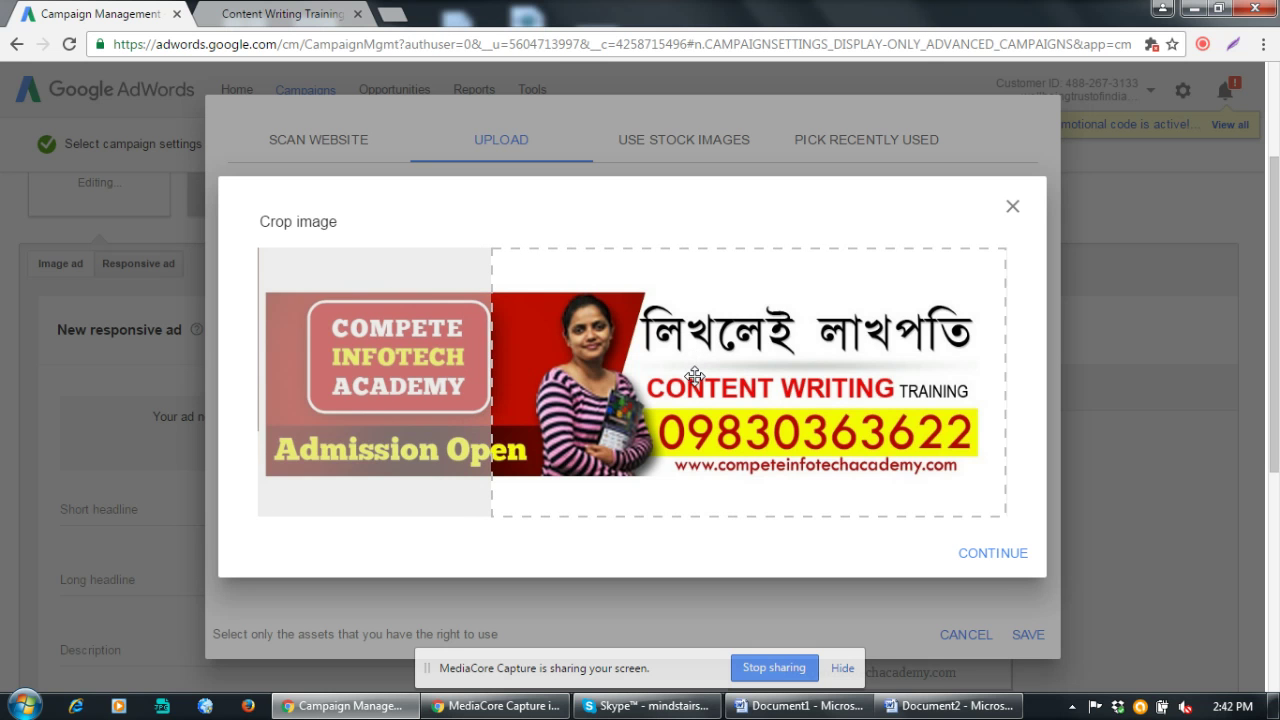
pyautogui.moveTo(694, 376); pyautogui.dragTo(795, 382)
pyautogui.click(1016, 567)
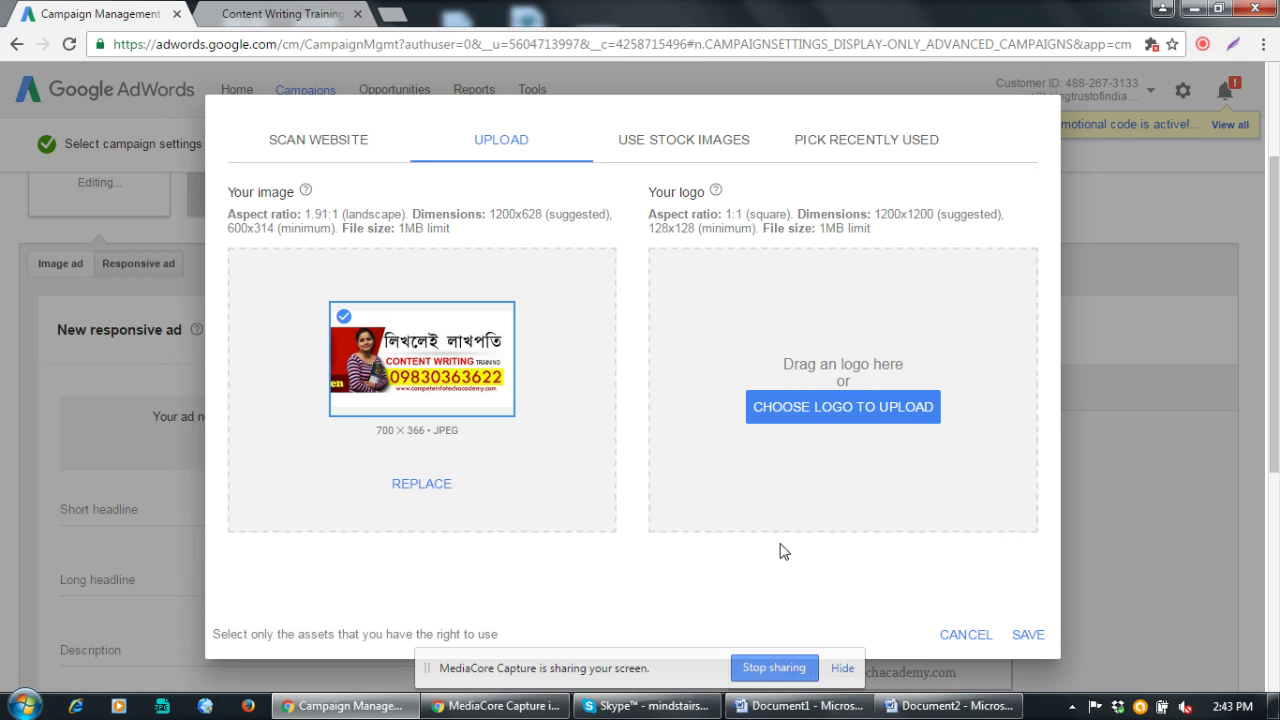
pyautogui.click(868, 408)
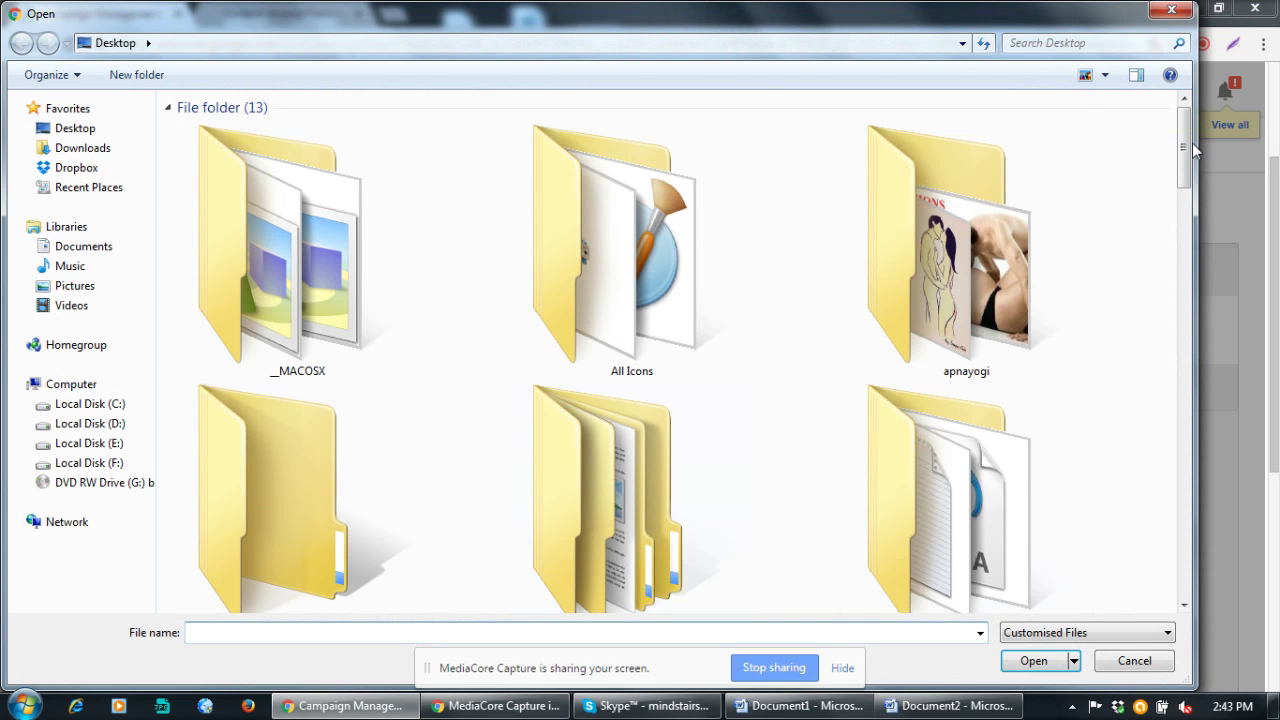
pyautogui.moveTo(1195, 150); pyautogui.dragTo(1257, 270)
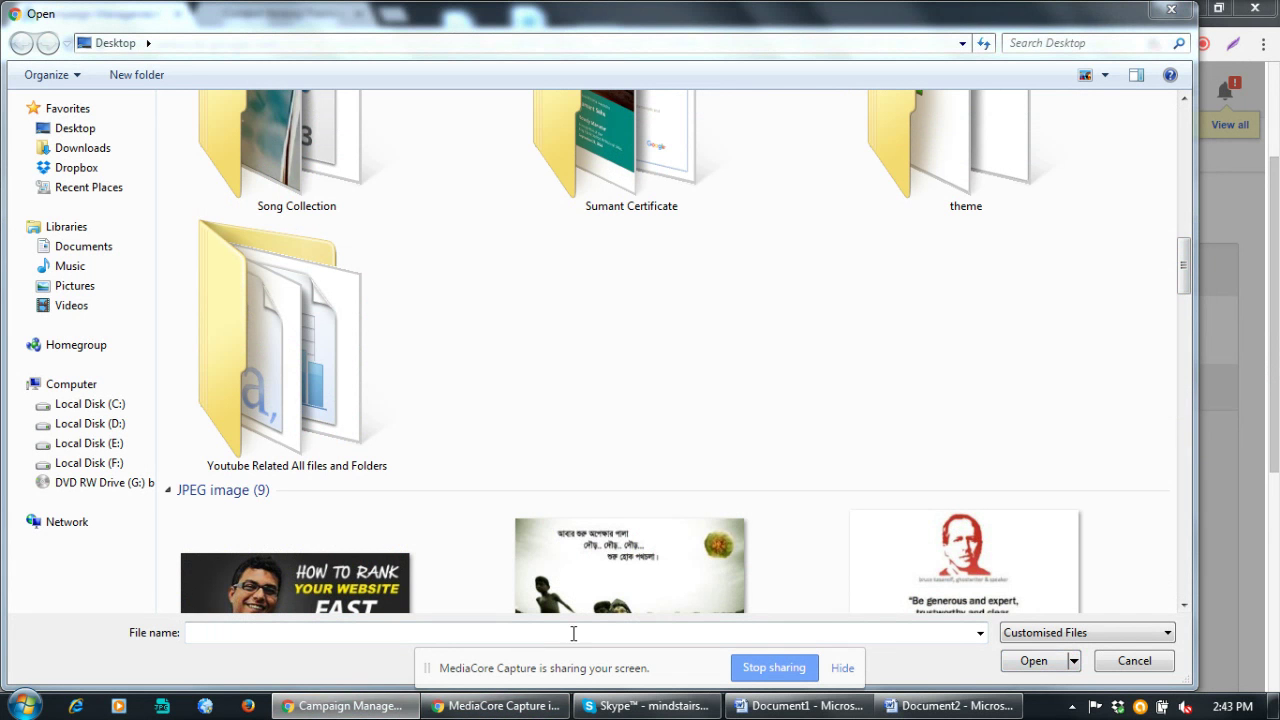
pyautogui.click(304, 707)
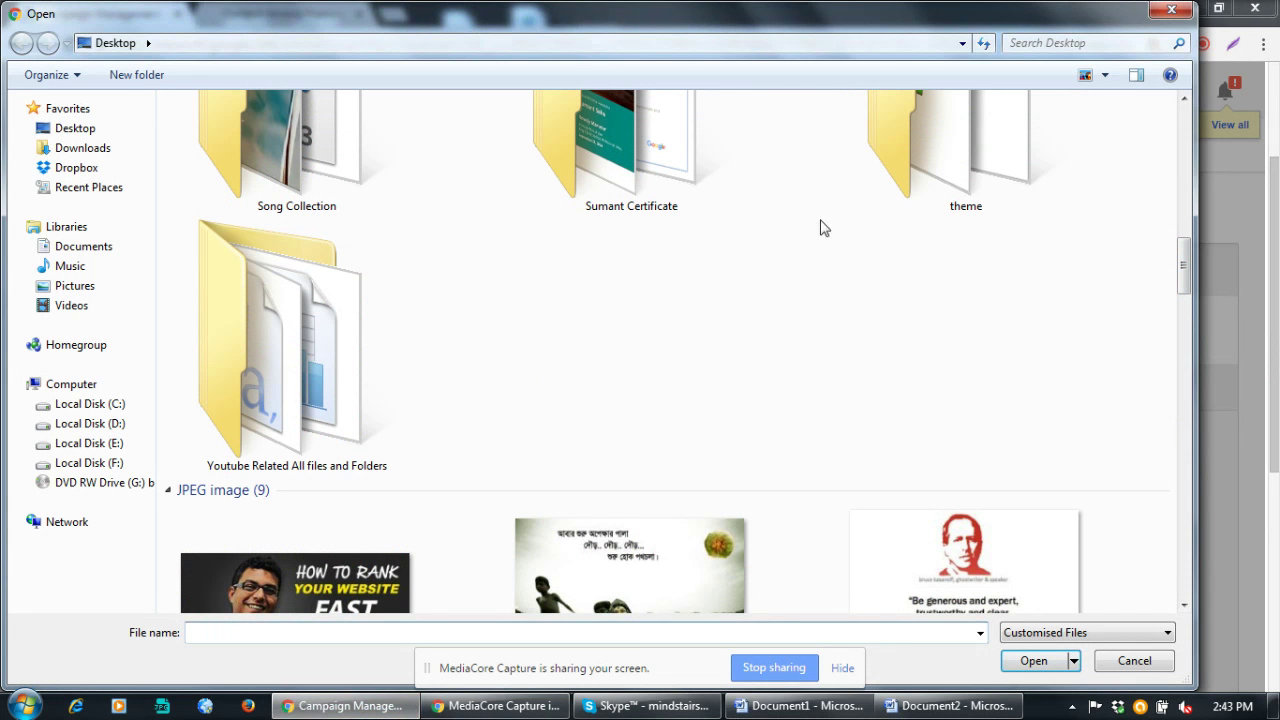
pyautogui.click(1172, 10)
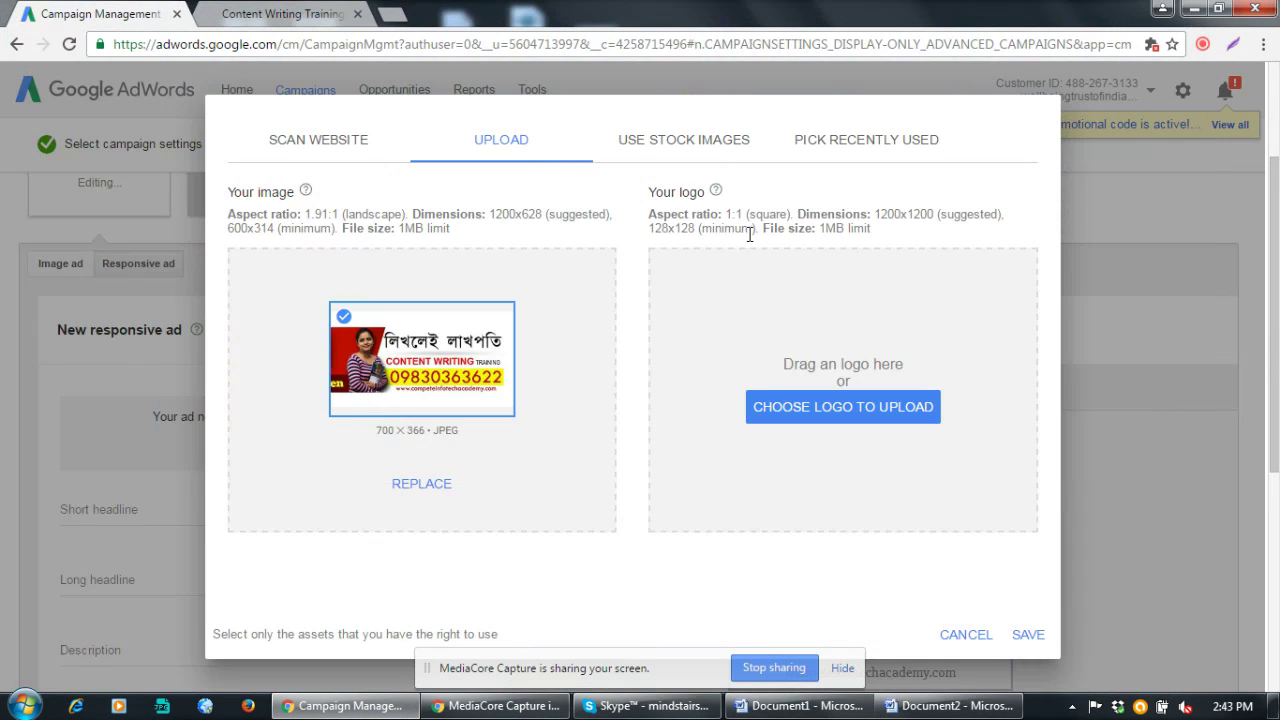
# Search Google in a new browser tab for "compete infotech academy logo" and show the image results
pyautogui.click(392, 13)
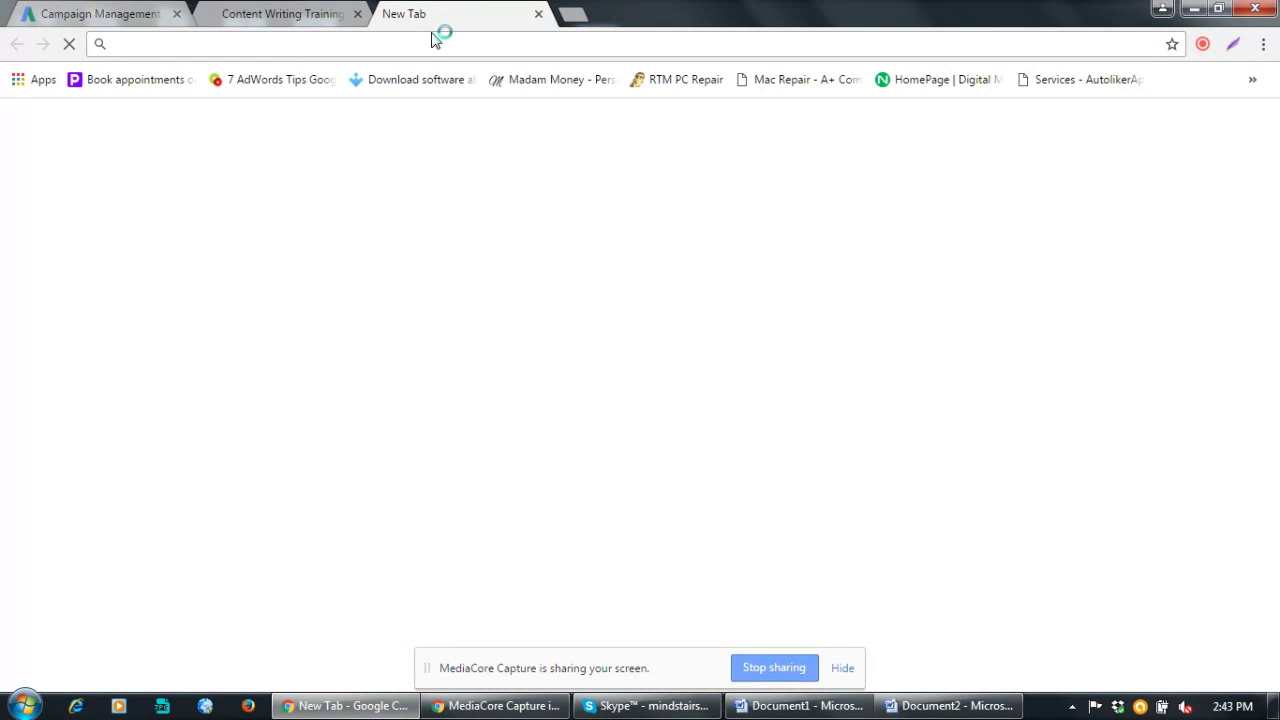
pyautogui.write('compete infote')
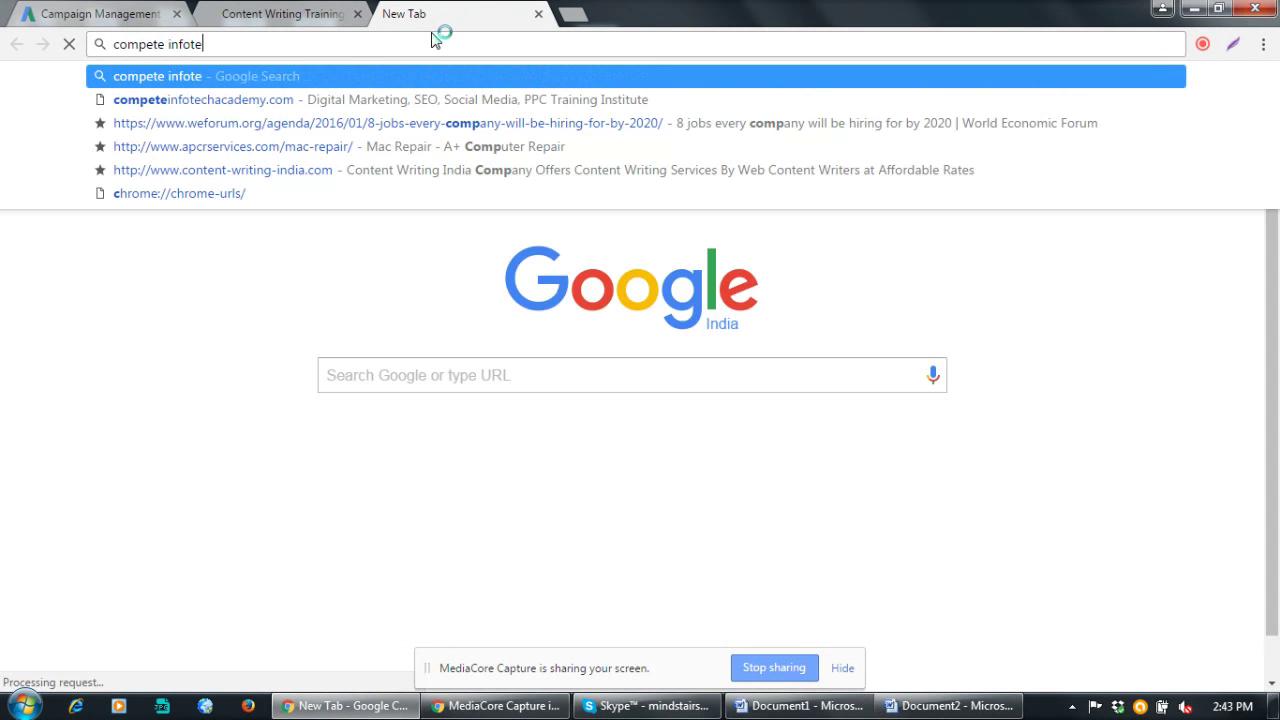
pyautogui.write('ch academy logo')
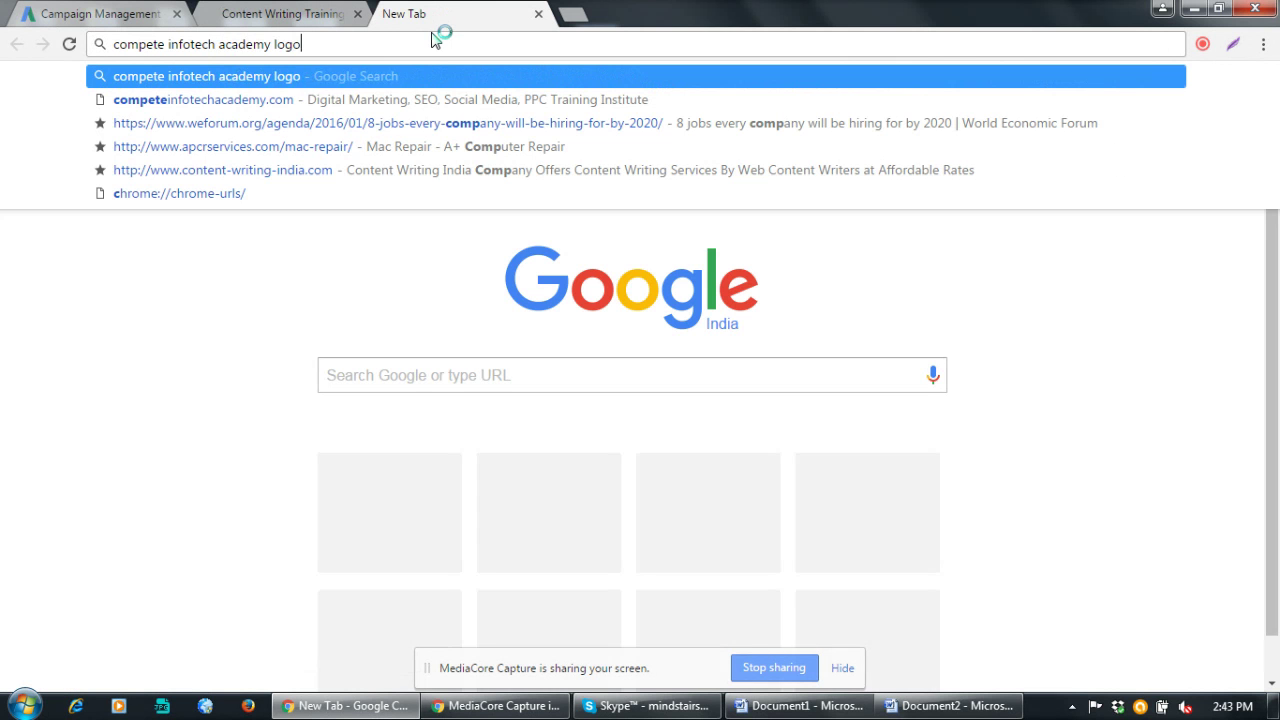
pyautogui.press('Return')
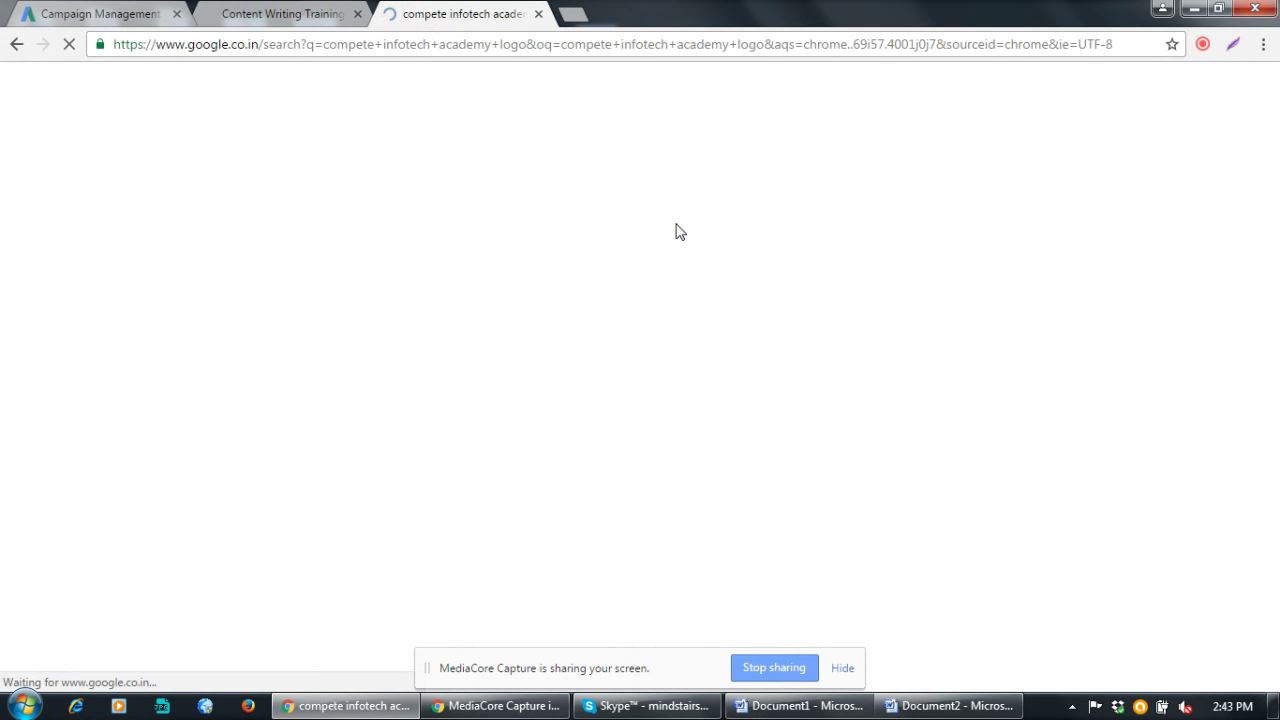
pyautogui.click(194, 144)
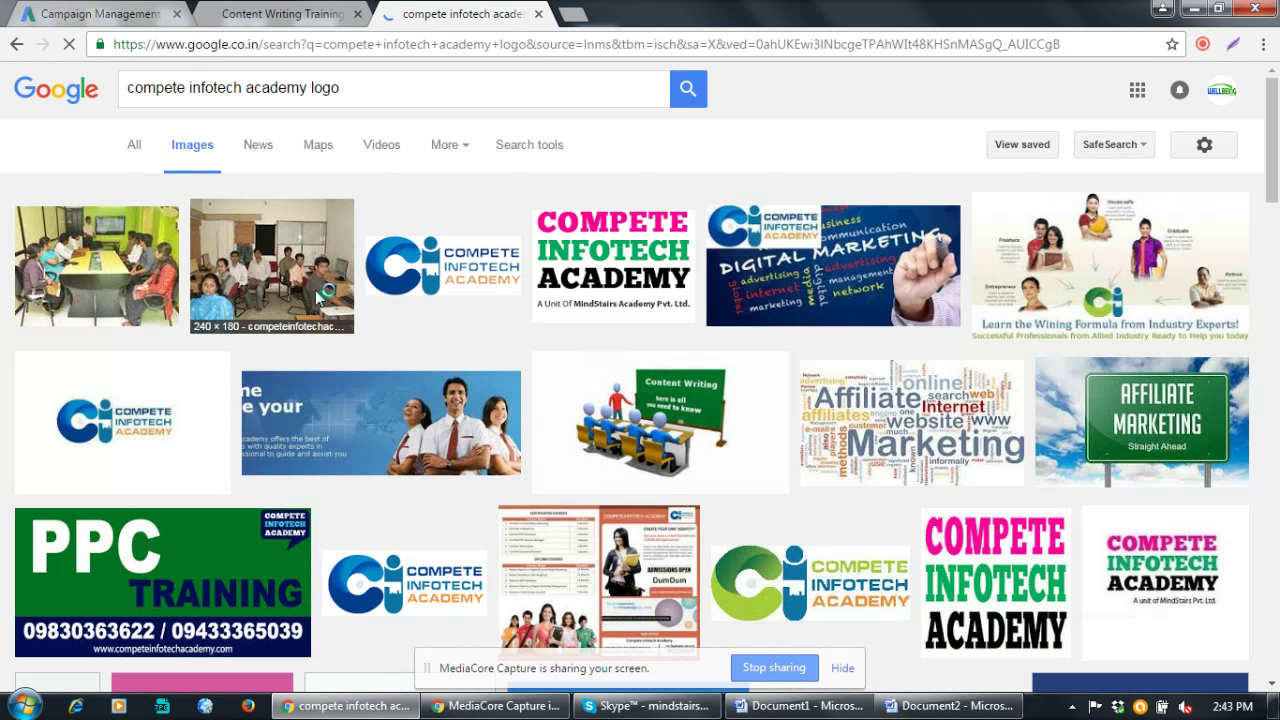
# Open the pink, green and black Compete Infotech Academy logo in its own tab and save it to the Desktop as download.png
pyautogui.rightClick(614, 263)
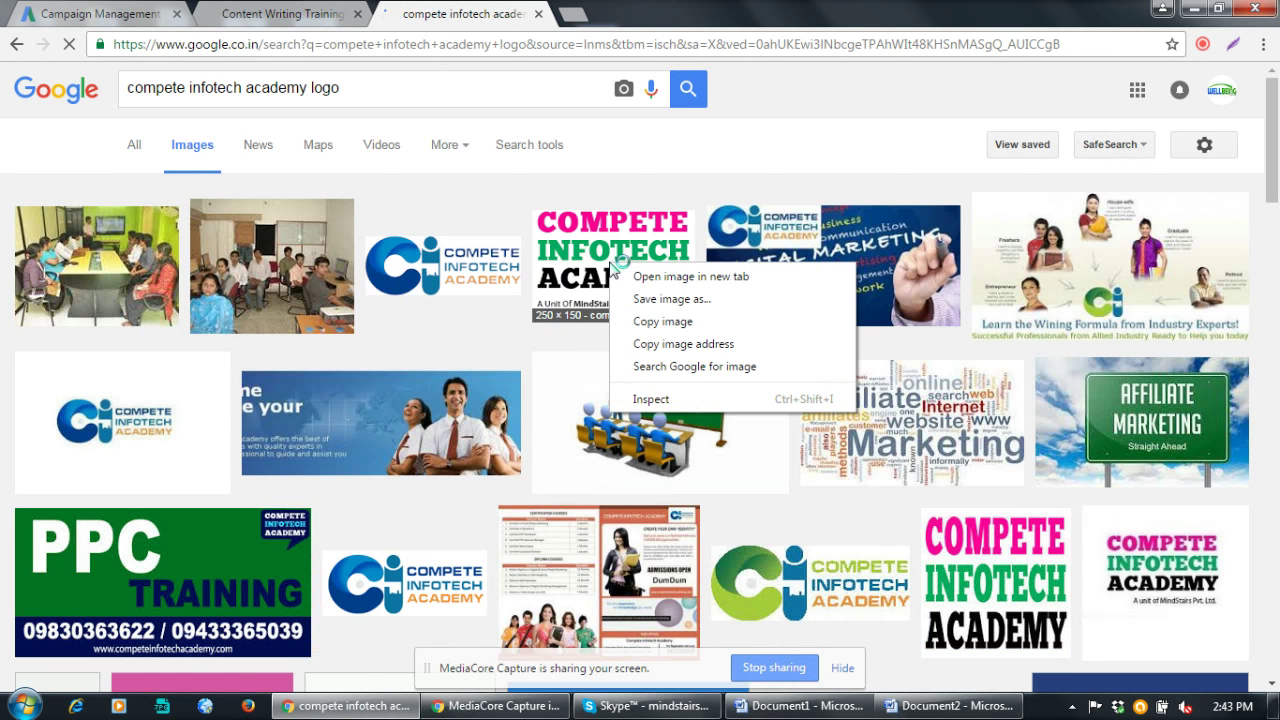
pyautogui.click(688, 277)
pyautogui.click(660, 18)
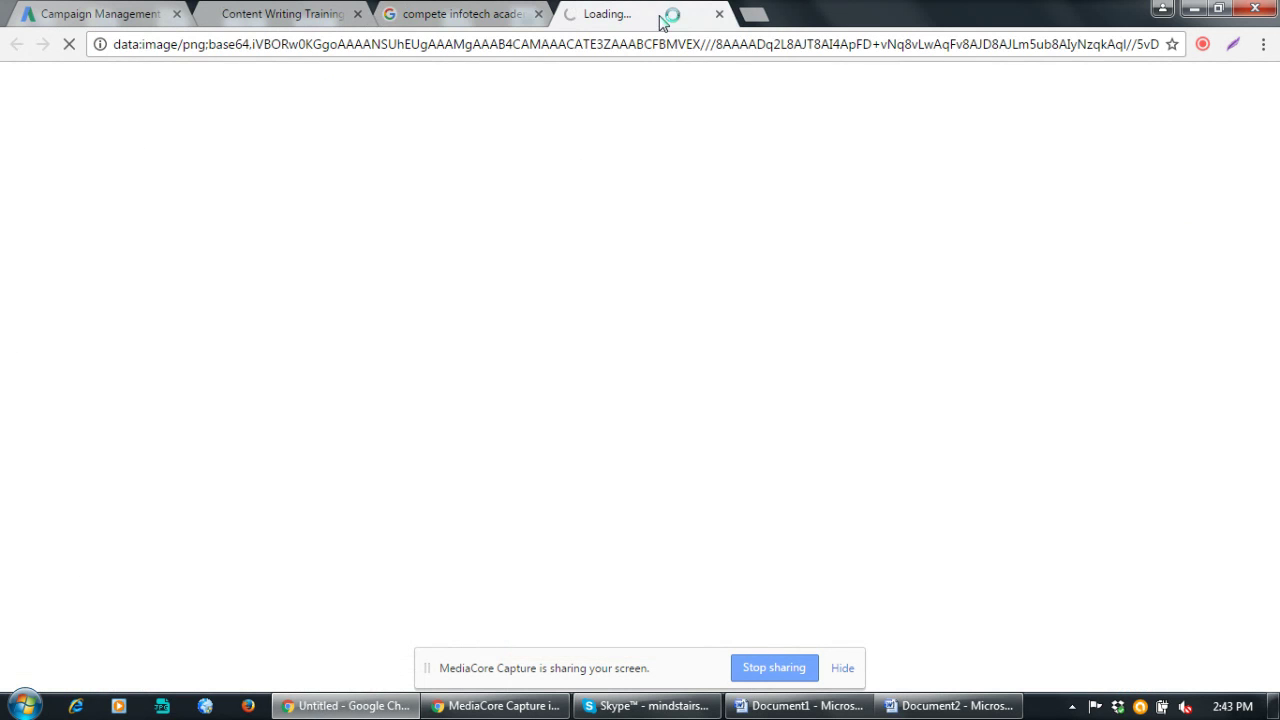
pyautogui.rightClick(88, 97)
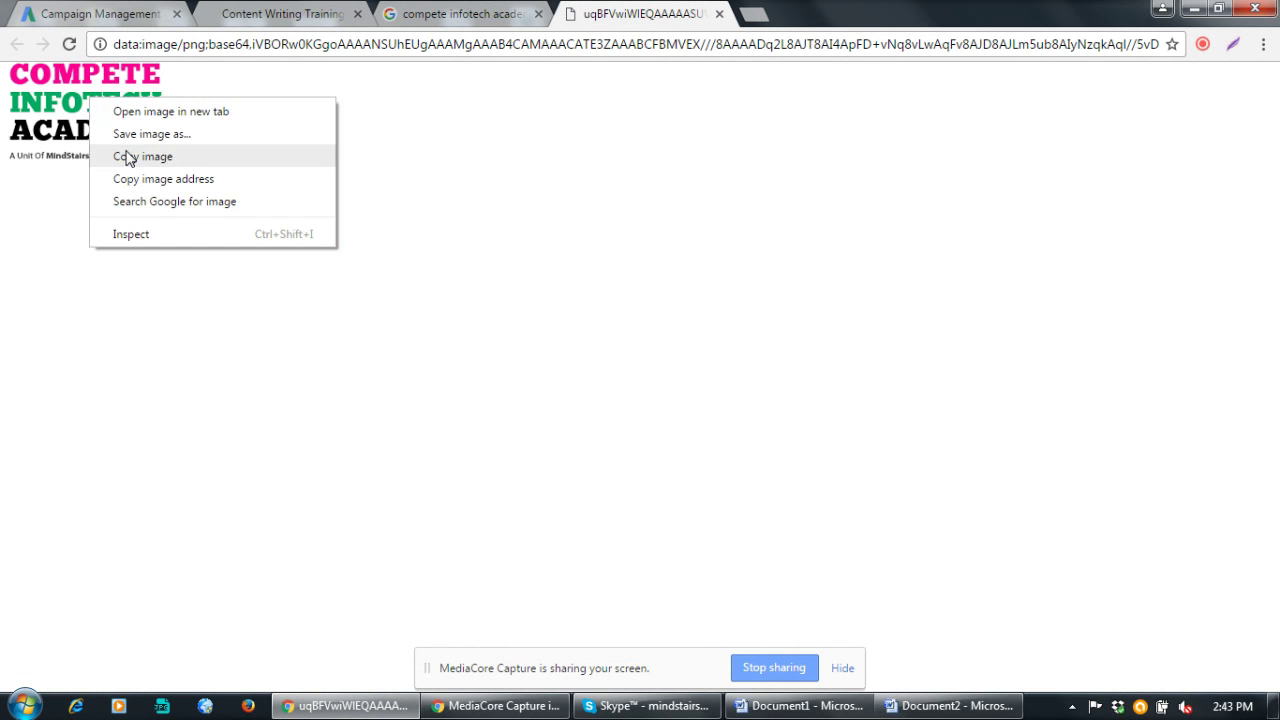
pyautogui.click(127, 152)
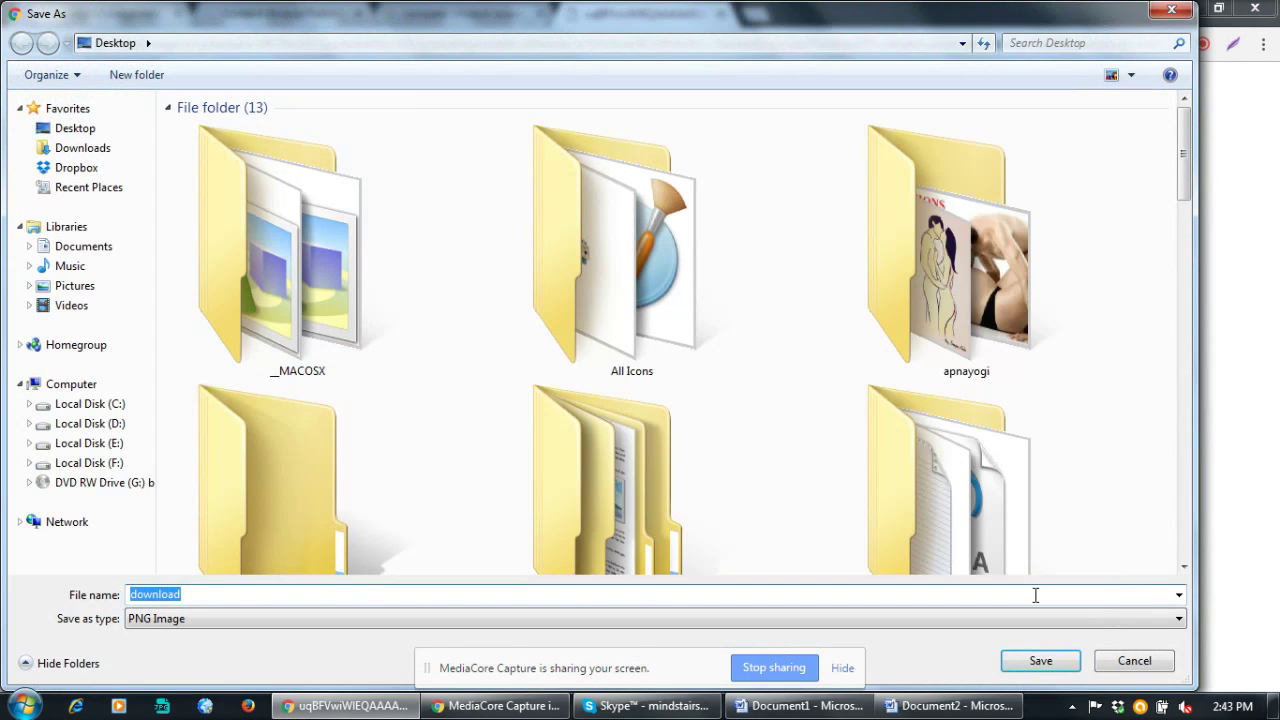
pyautogui.click(1040, 662)
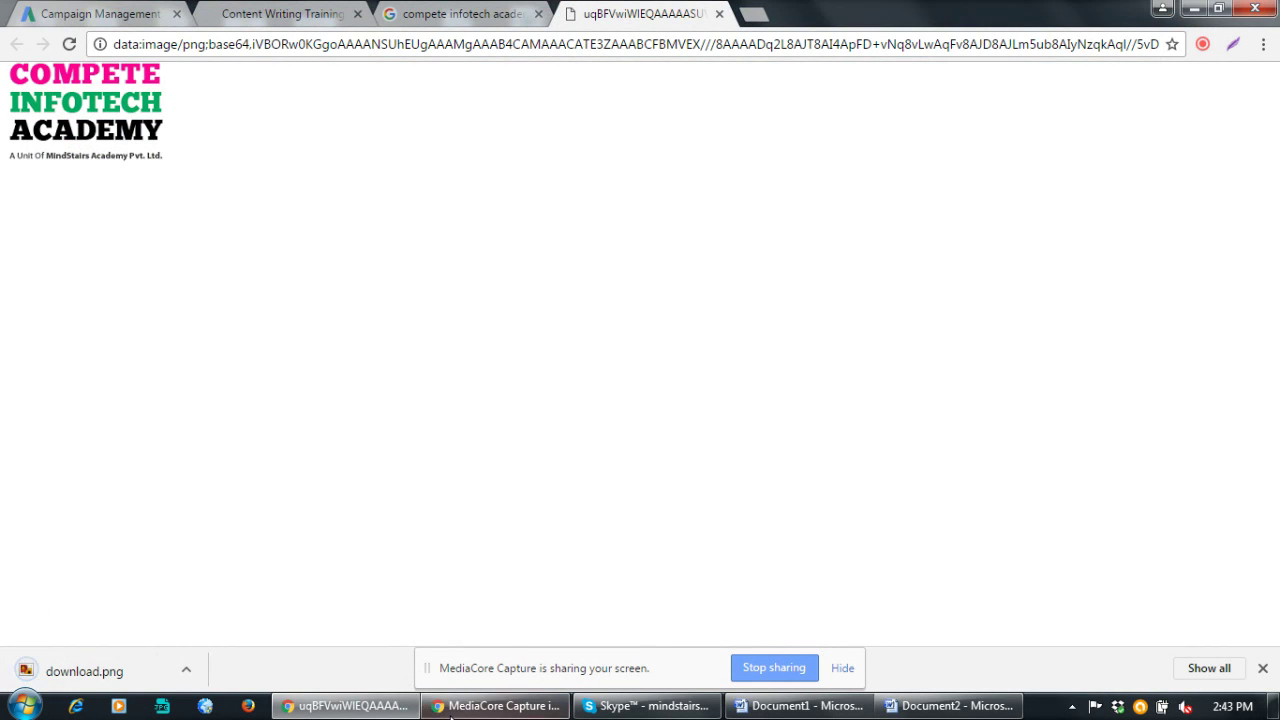
pyautogui.click(350, 708)
pyautogui.click(345, 706)
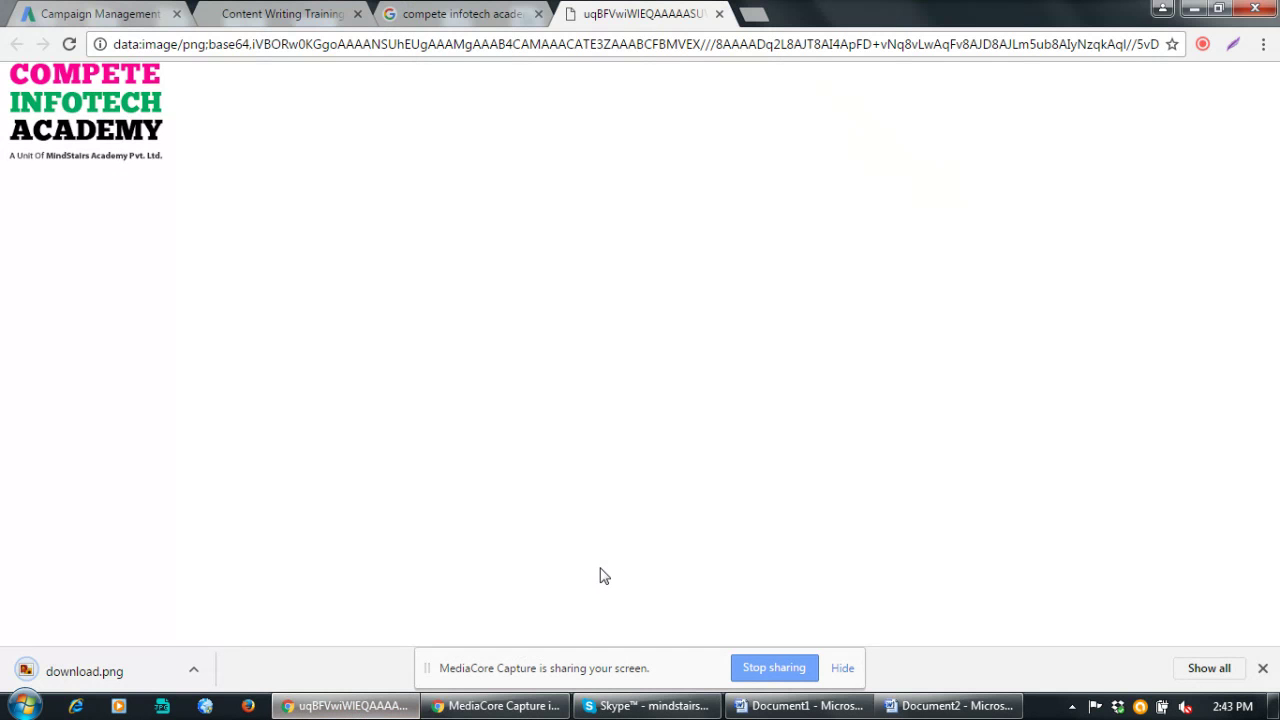
# Return to the Google AdWords tab and try to upload the download picture from the Desktop as the ad logo
pyautogui.click(255, 13)
pyautogui.click(108, 12)
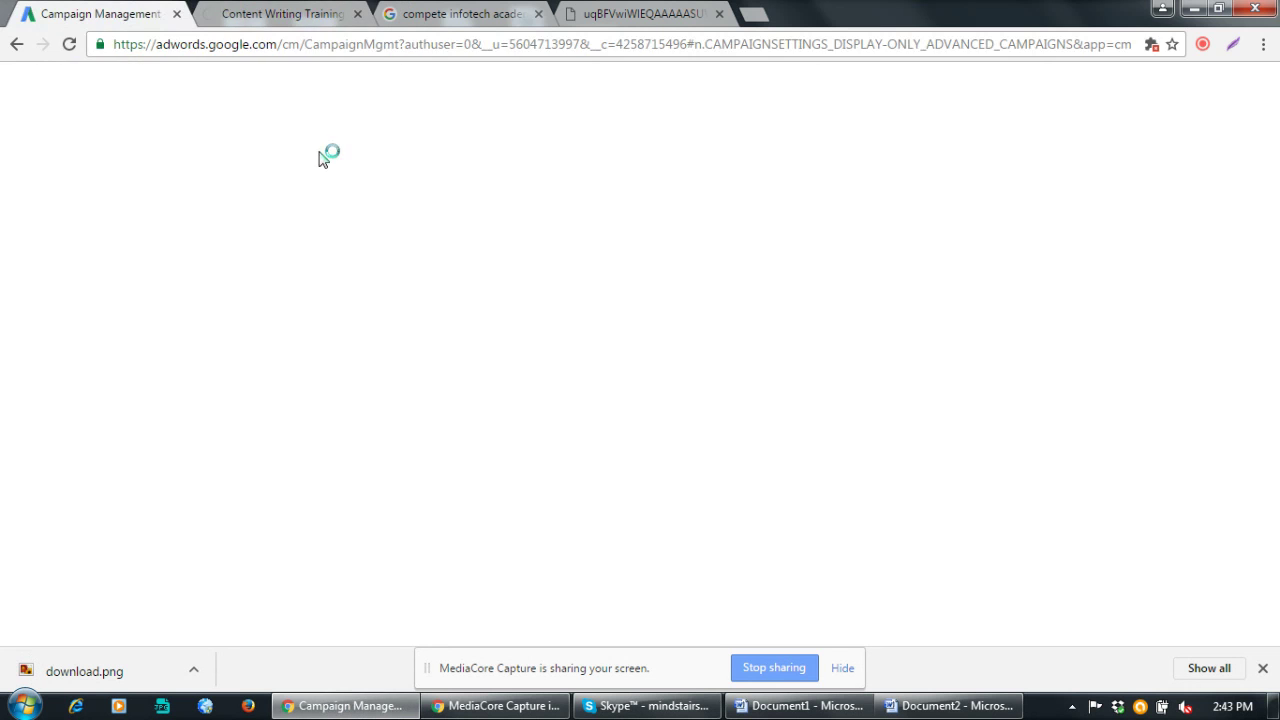
pyautogui.click(844, 381)
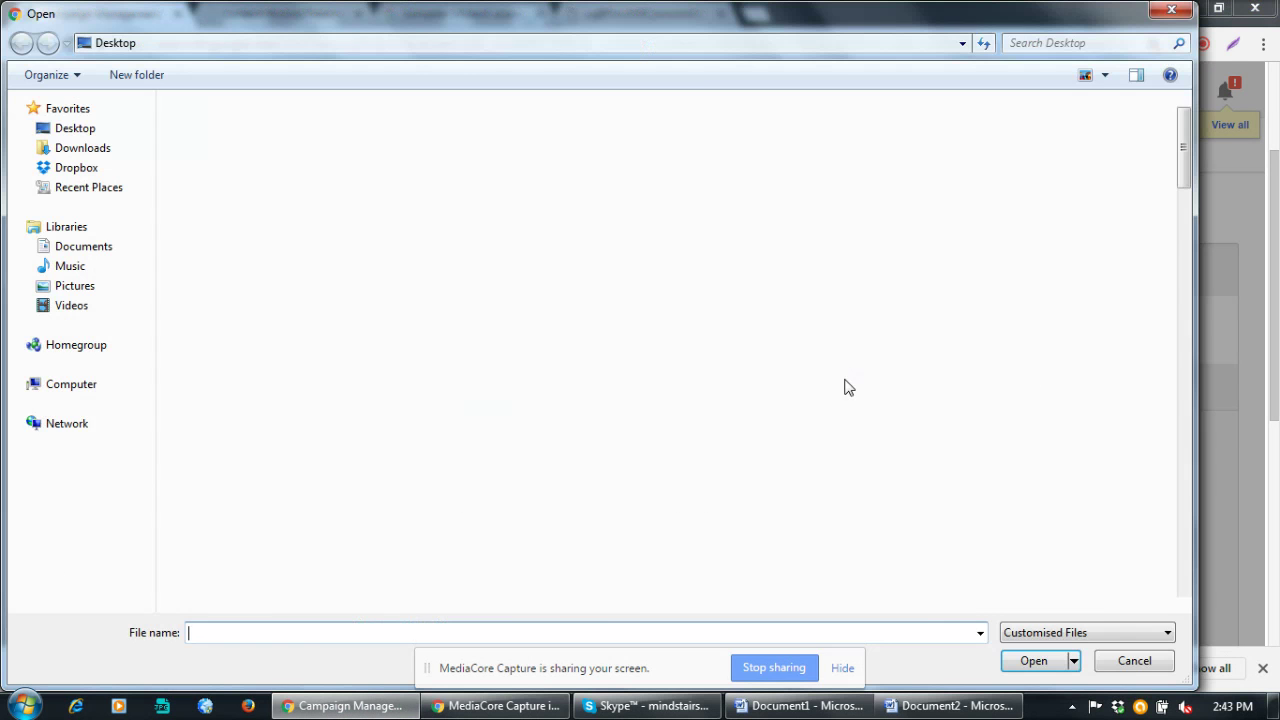
pyautogui.moveTo(1183, 155); pyautogui.dragTo(1192, 460)
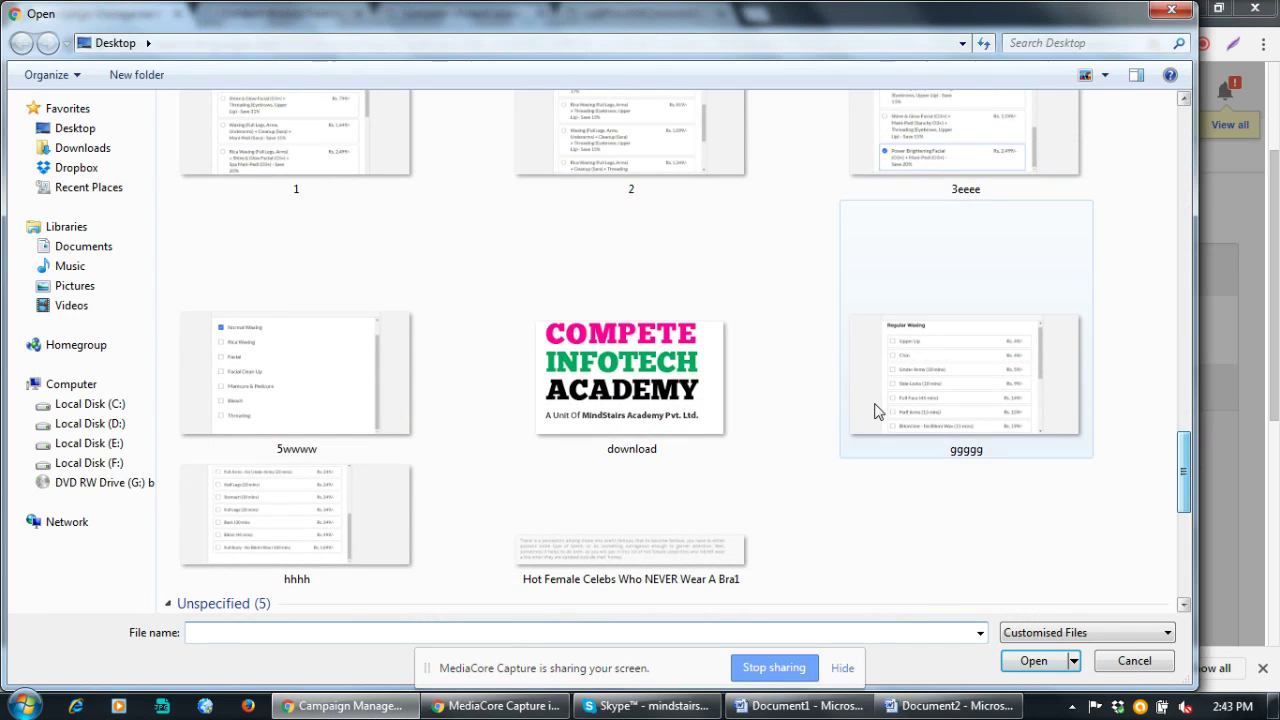
pyautogui.doubleClick(686, 391)
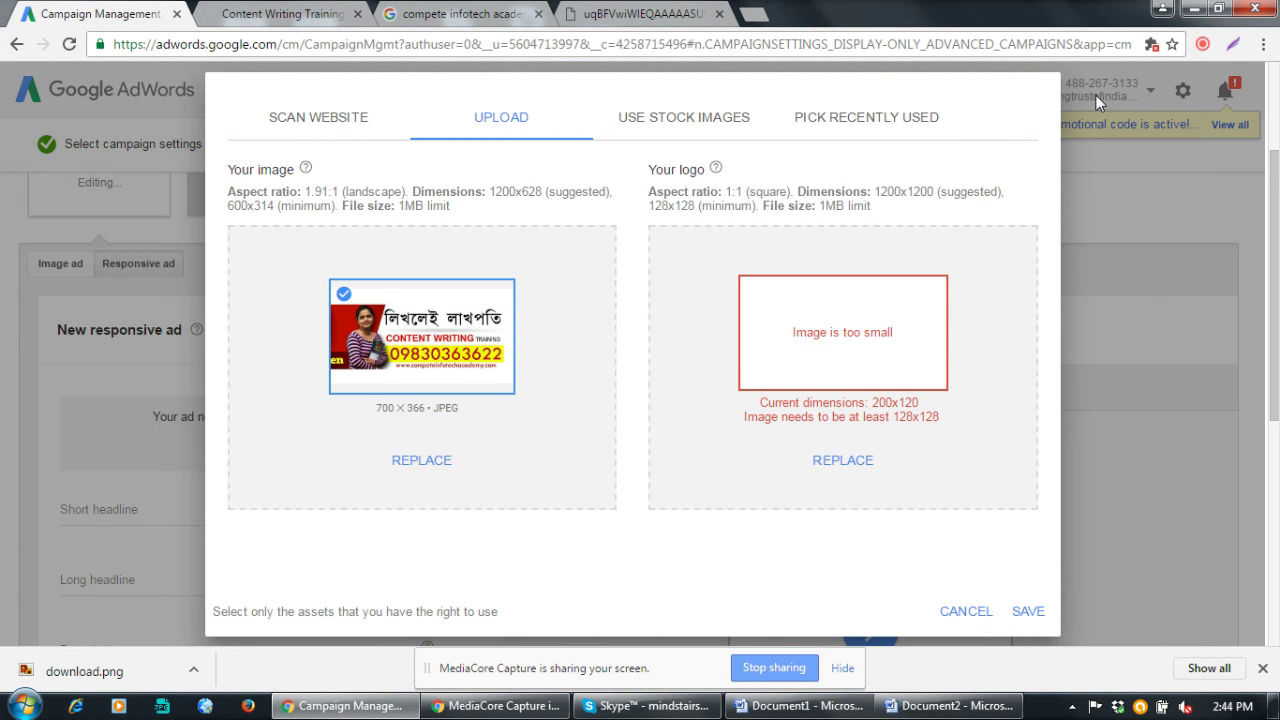
# Open the Desktop picture download in Paint and enlarge its canvas to 201 × 160 px
pyautogui.click(1195, 10)
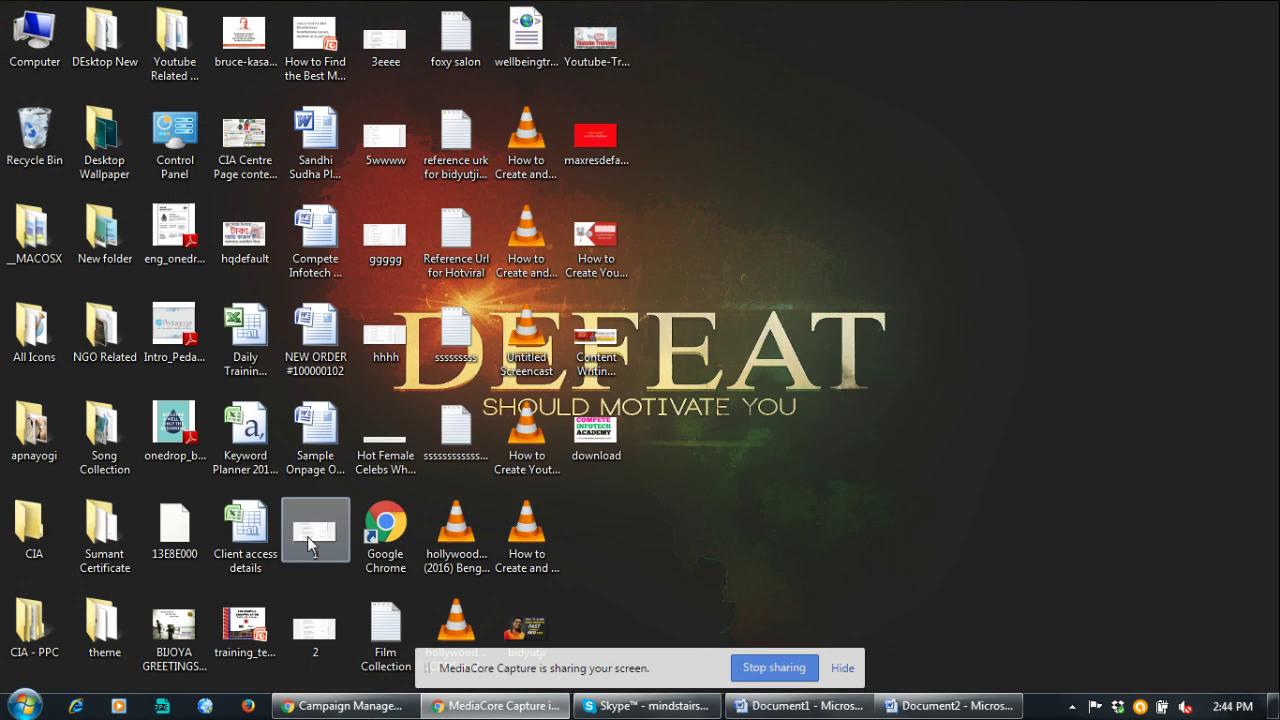
pyautogui.rightClick(598, 432)
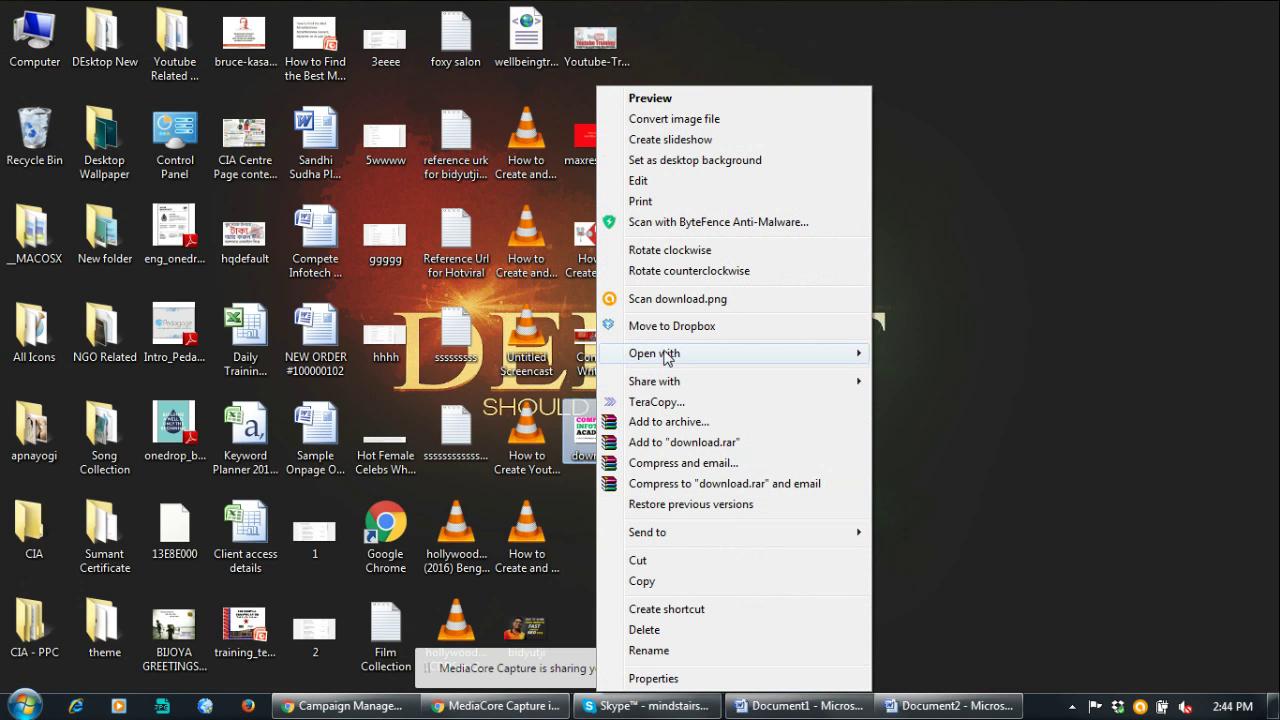
pyautogui.moveTo(663, 353)
pyautogui.click(914, 455)
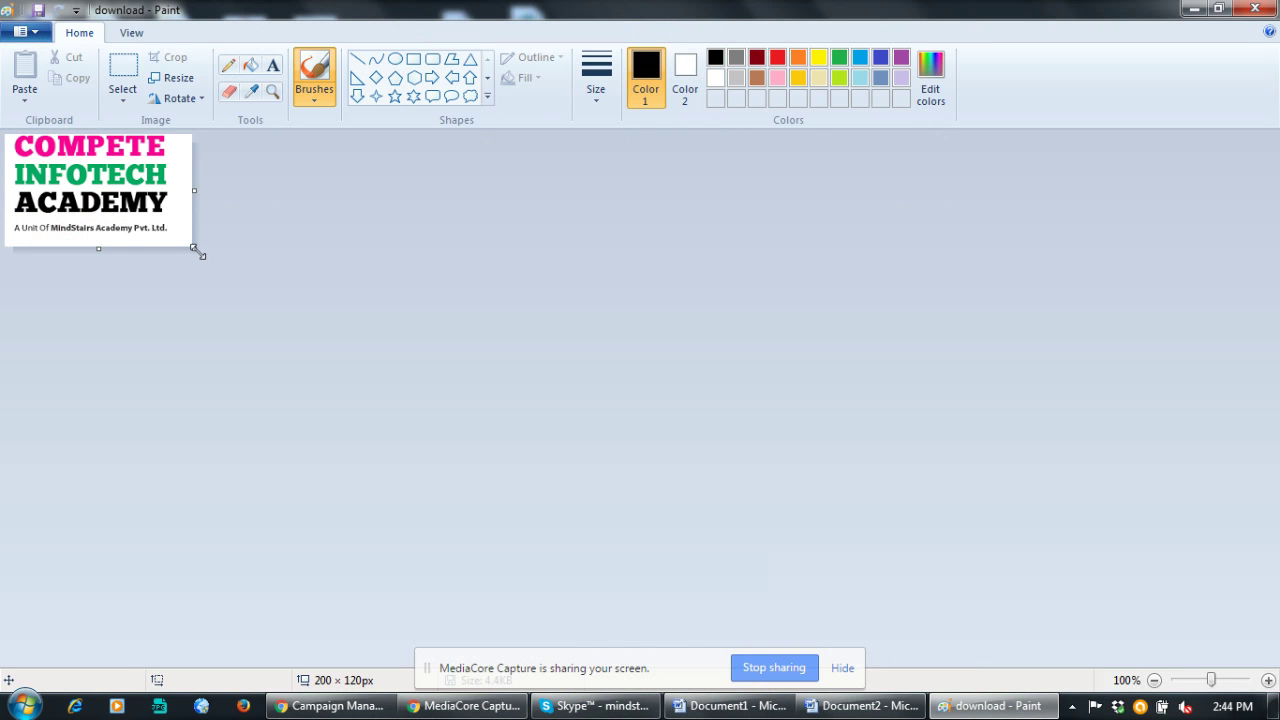
pyautogui.moveTo(198, 252); pyautogui.dragTo(200, 293)
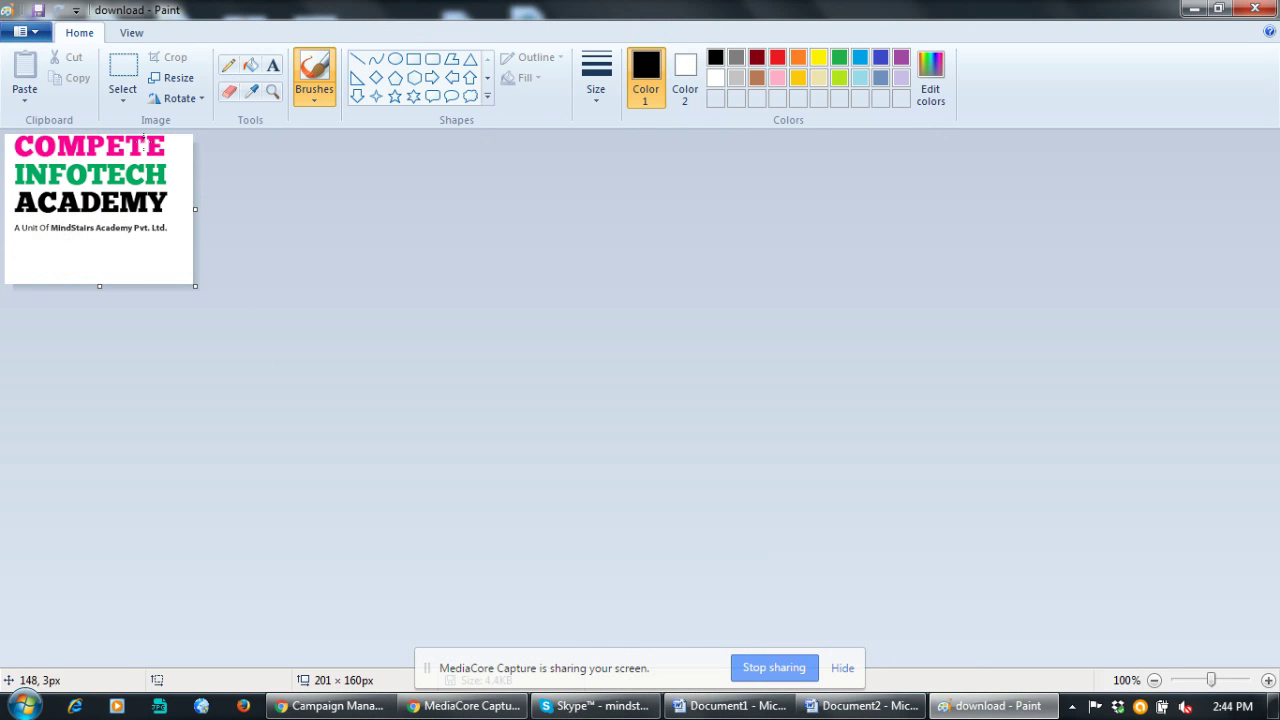
# Select the logo artwork and move it down to centre it vertically on the canvas, save the picture and close Paint
pyautogui.click(122, 72)
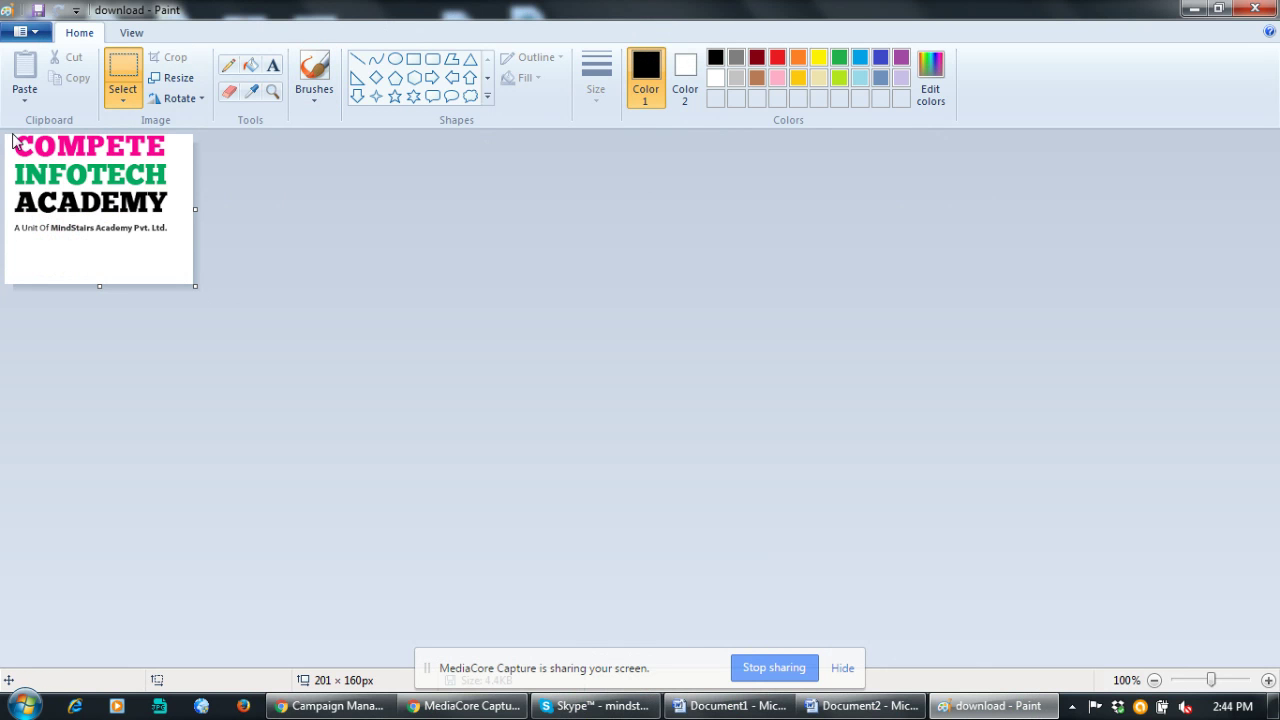
pyautogui.moveTo(12, 138); pyautogui.dragTo(210, 265)
pyautogui.moveTo(103, 193); pyautogui.dragTo(109, 191)
pyautogui.hotkey('ctrl', 'z')
pyautogui.moveTo(10, 134); pyautogui.dragTo(189, 243)
pyautogui.moveTo(123, 204); pyautogui.dragTo(125, 225)
pyautogui.click(39, 10)
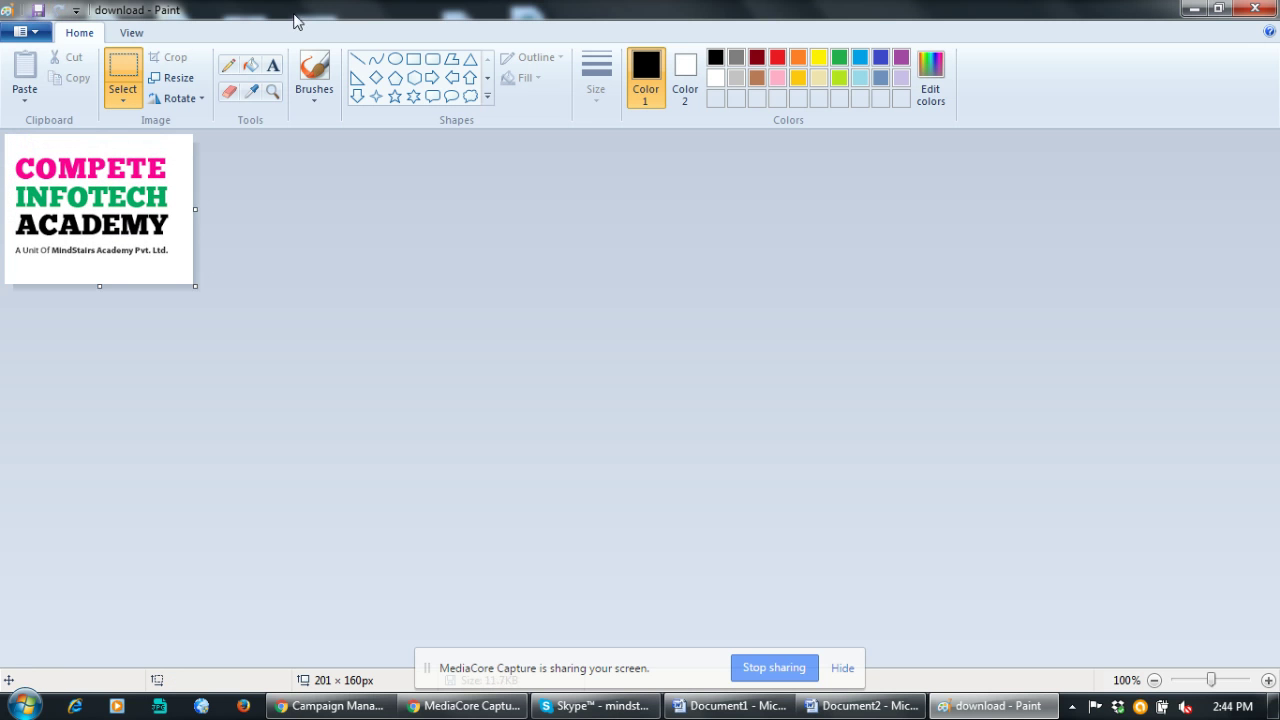
pyautogui.click(1270, 8)
# Return to Google AdWords in Chrome and try to replace the logo with the edited download picture from the Desktop
pyautogui.click(338, 706)
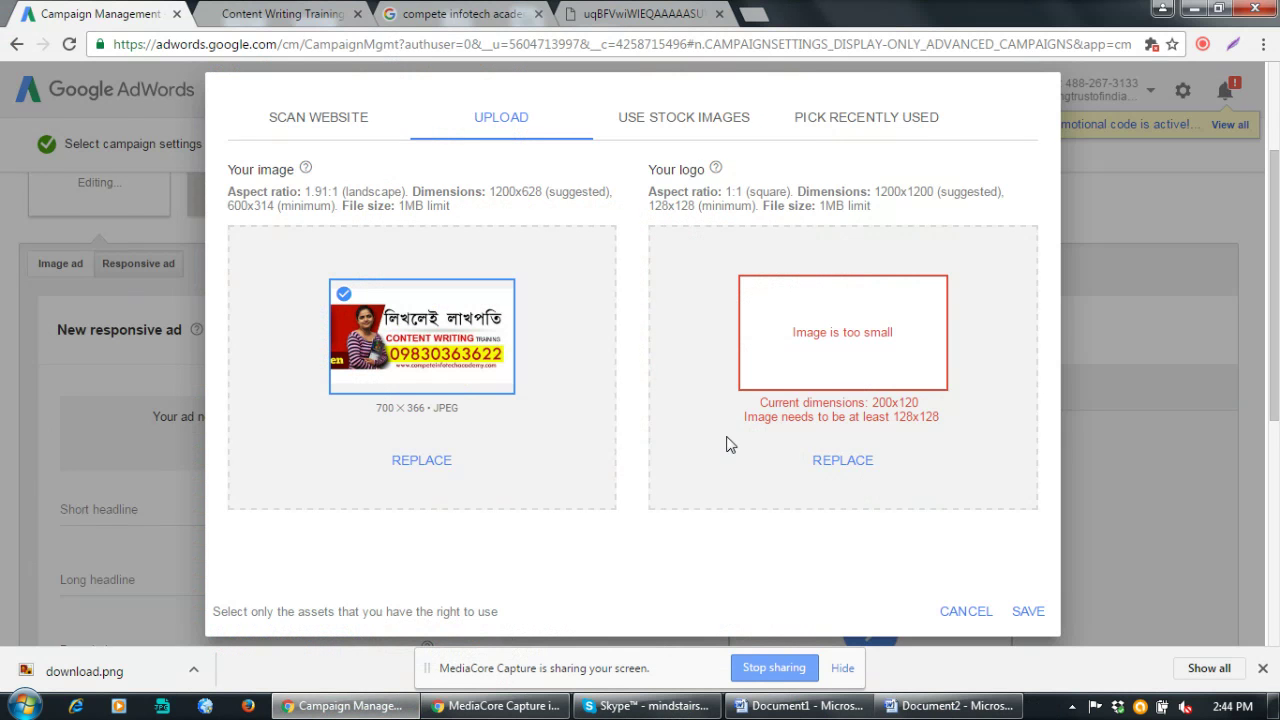
pyautogui.click(846, 462)
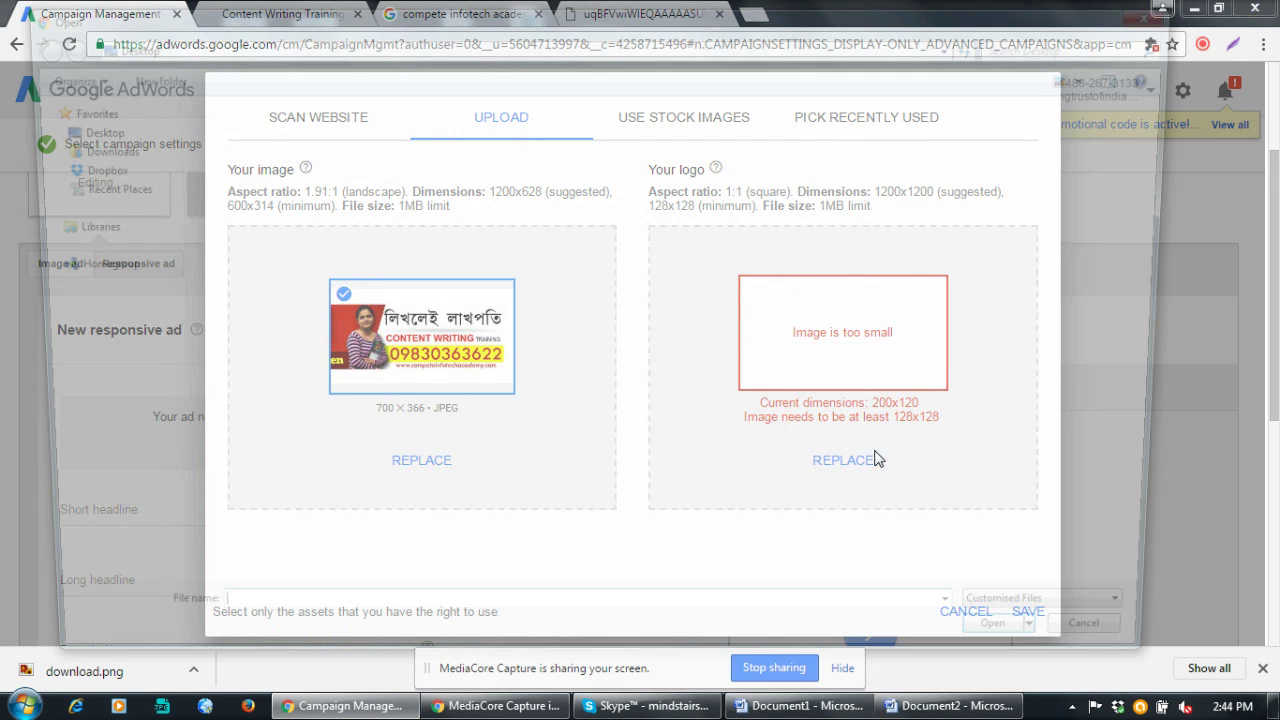
pyautogui.moveTo(1183, 150); pyautogui.dragTo(1183, 450)
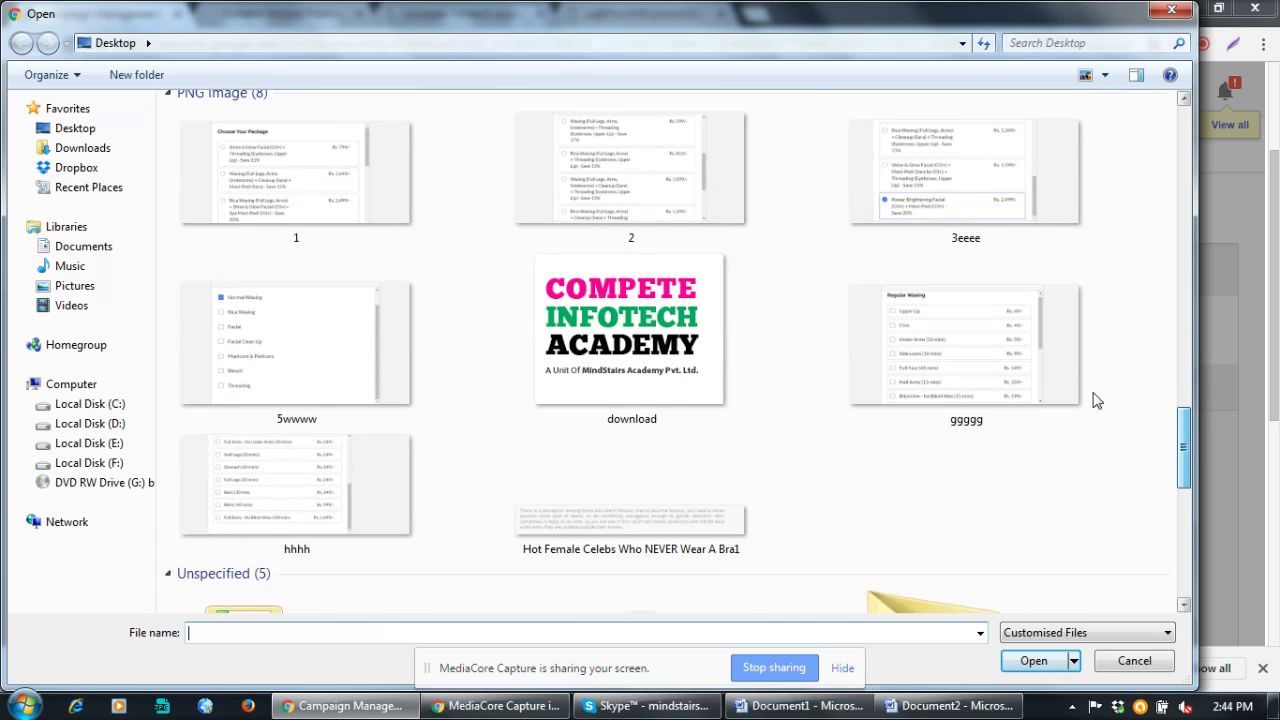
pyautogui.click(663, 313)
pyautogui.doubleClick(663, 313)
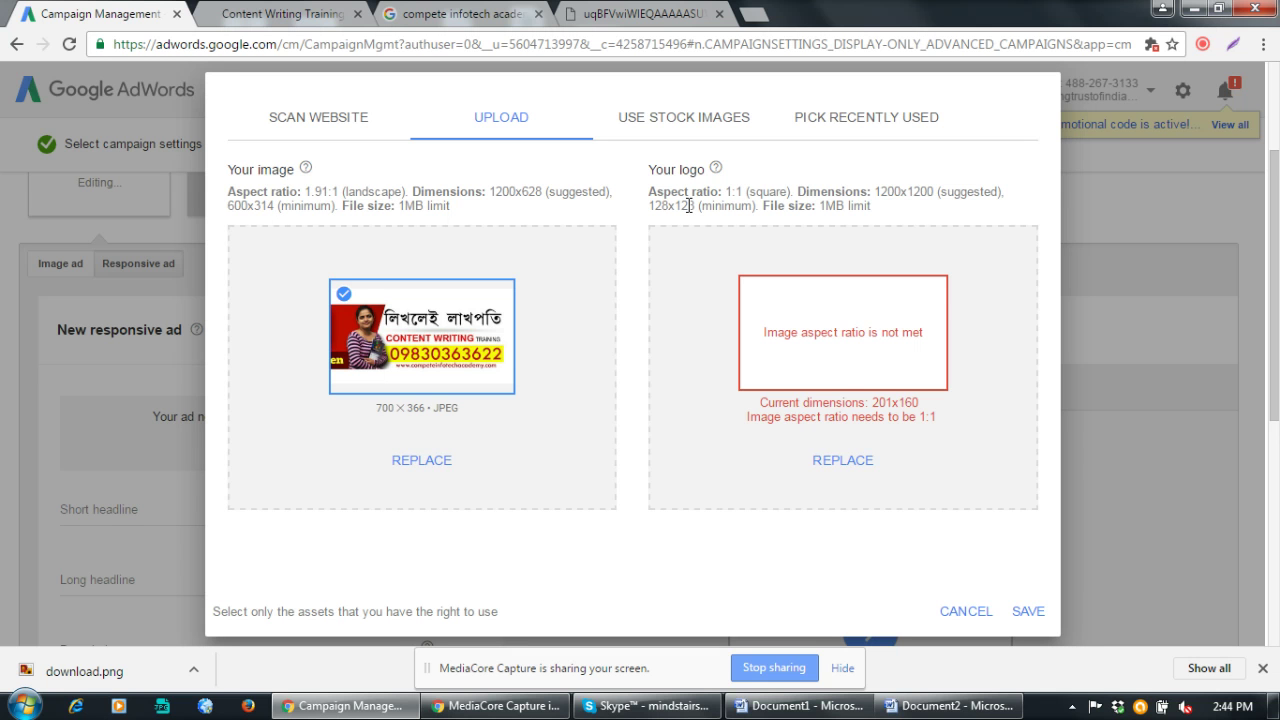
pyautogui.click(755, 14)
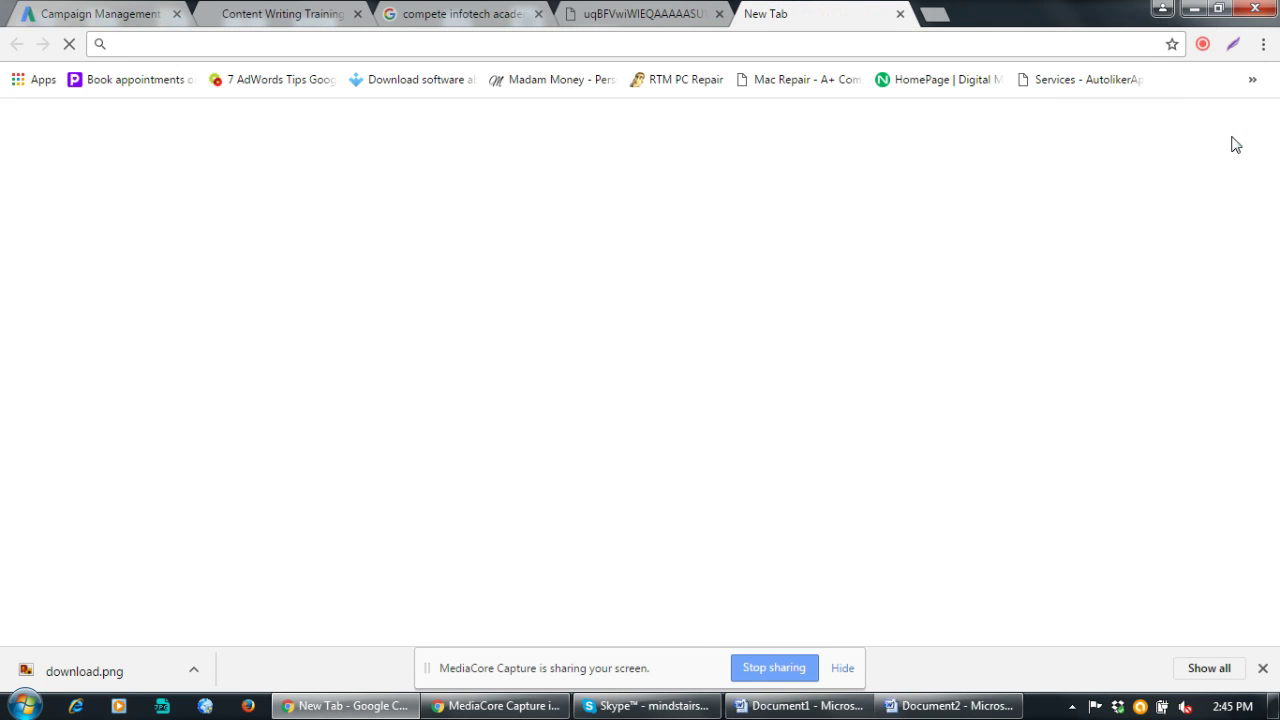
pyautogui.click(645, 14)
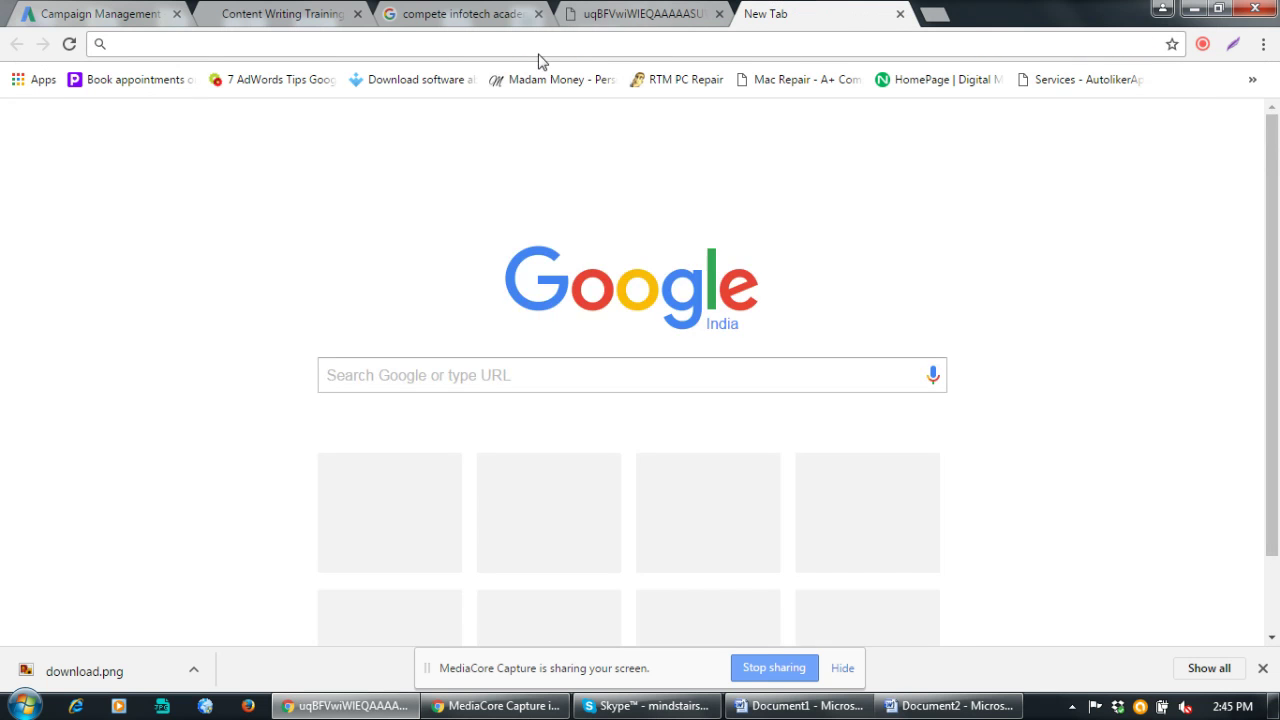
pyautogui.click(441, 46)
pyautogui.click(862, 13)
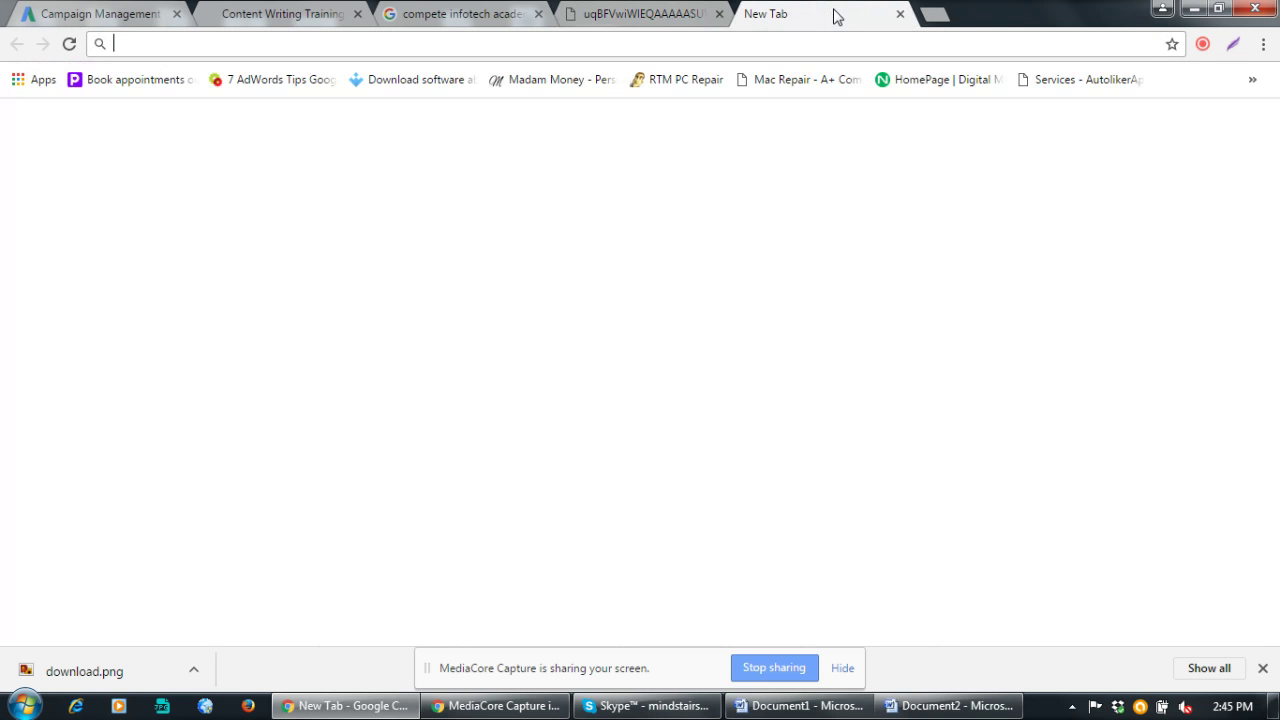
pyautogui.click(900, 13)
pyautogui.click(302, 11)
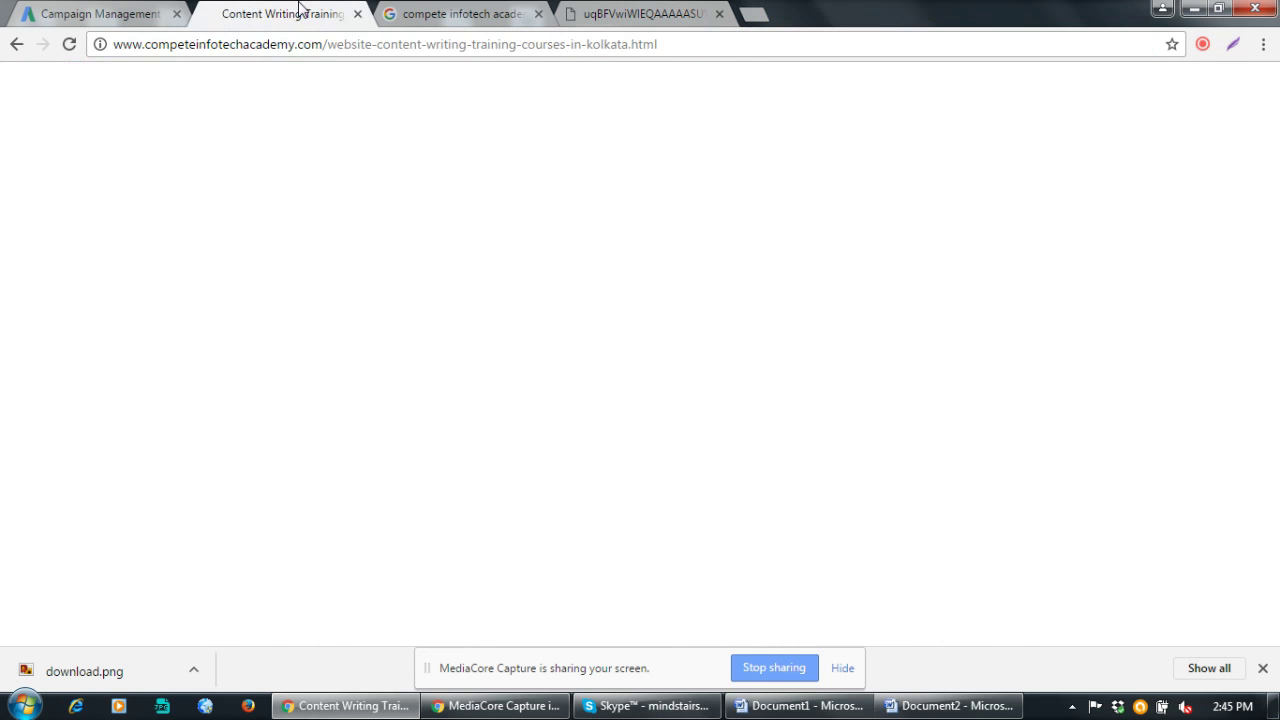
pyautogui.click(100, 13)
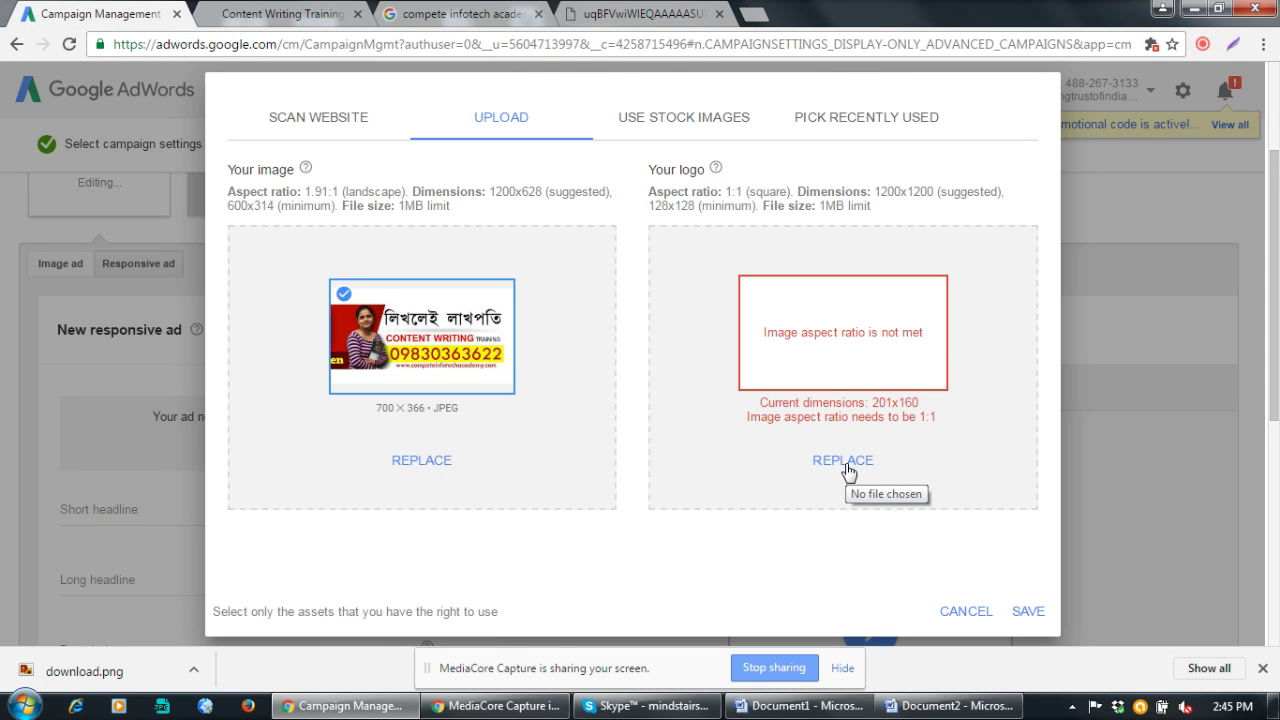
# Open a new browser tab, return to the academy logo image results and filter them to exactly 128 × 128 px
pyautogui.click(757, 14)
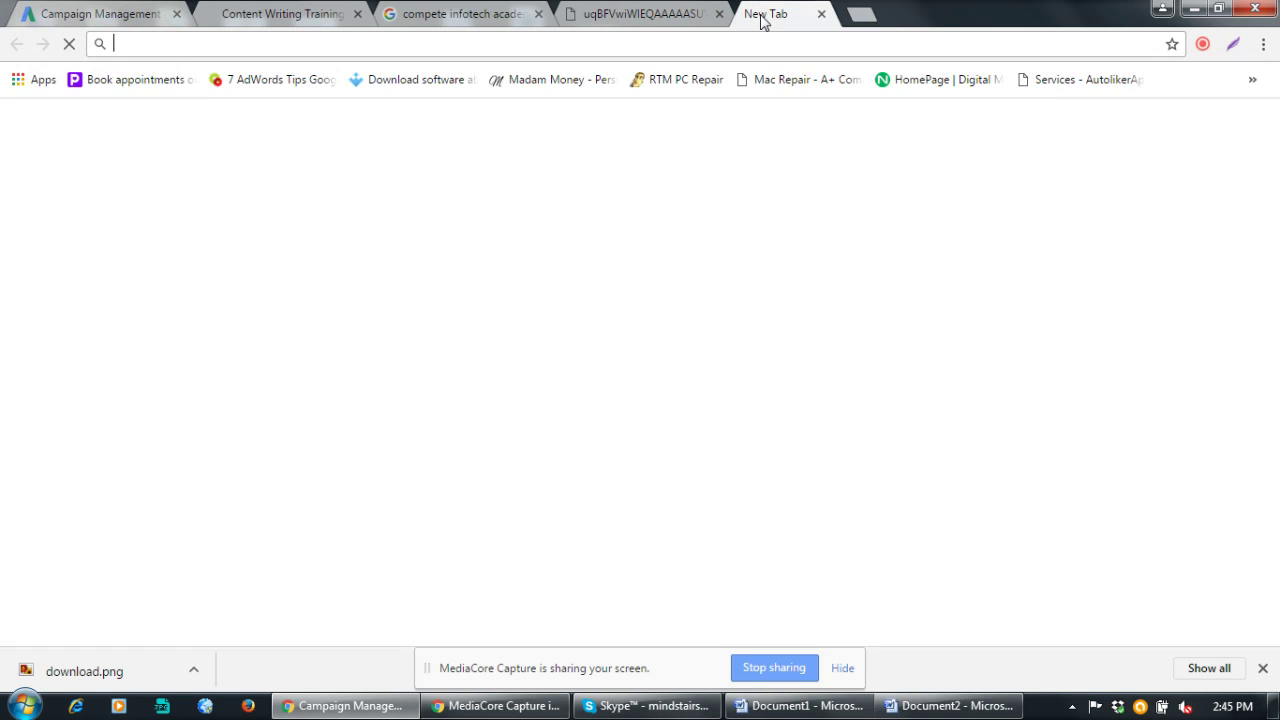
pyautogui.click(515, 16)
pyautogui.click(506, 152)
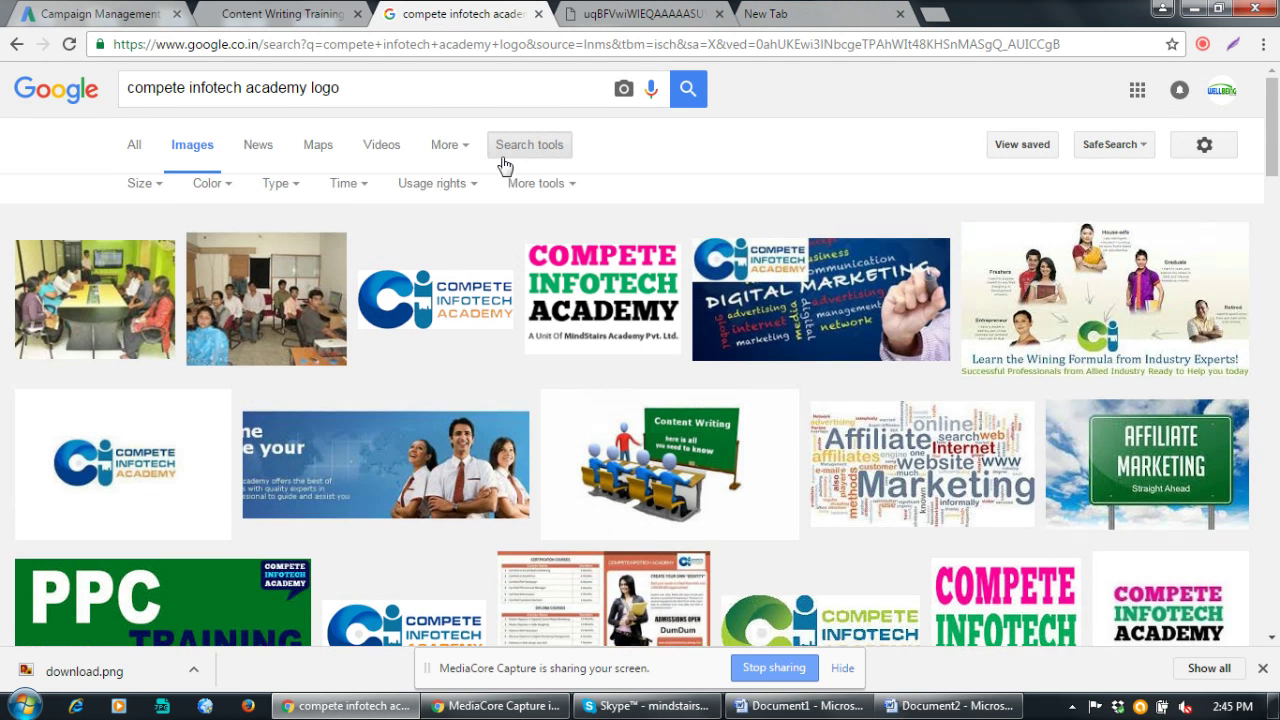
pyautogui.click(155, 195)
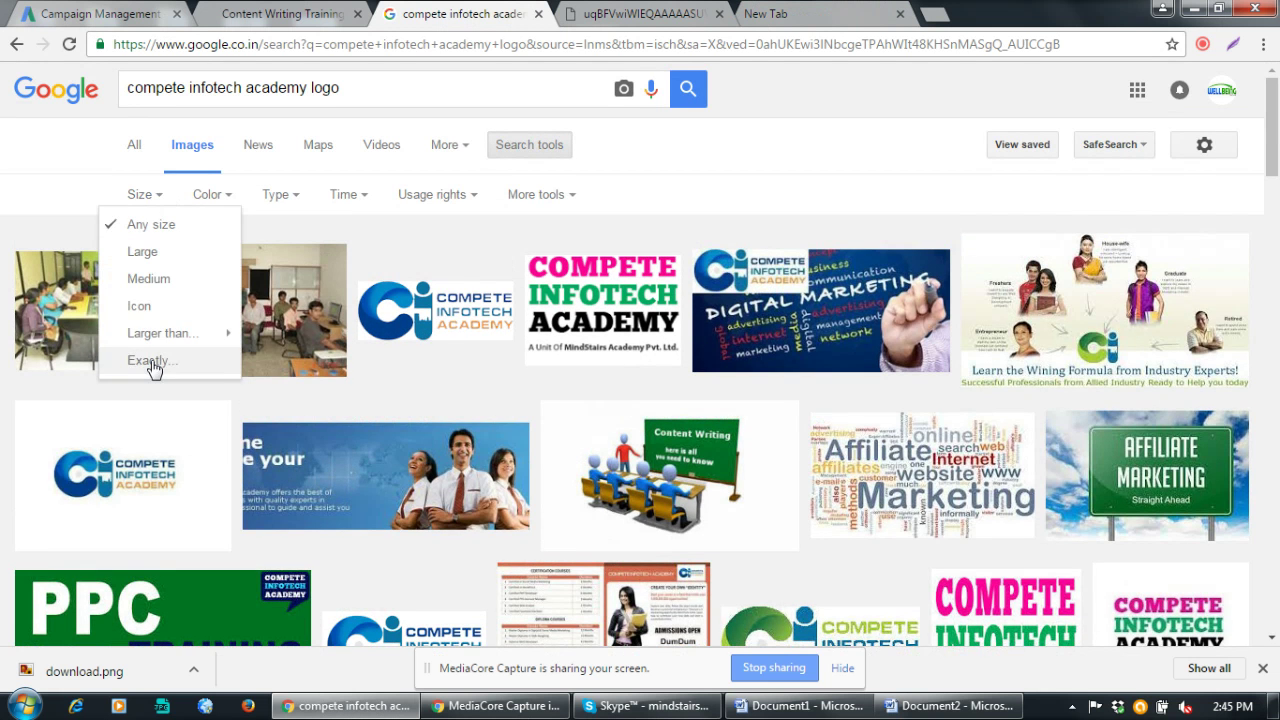
pyautogui.click(150, 361)
pyautogui.write('12')
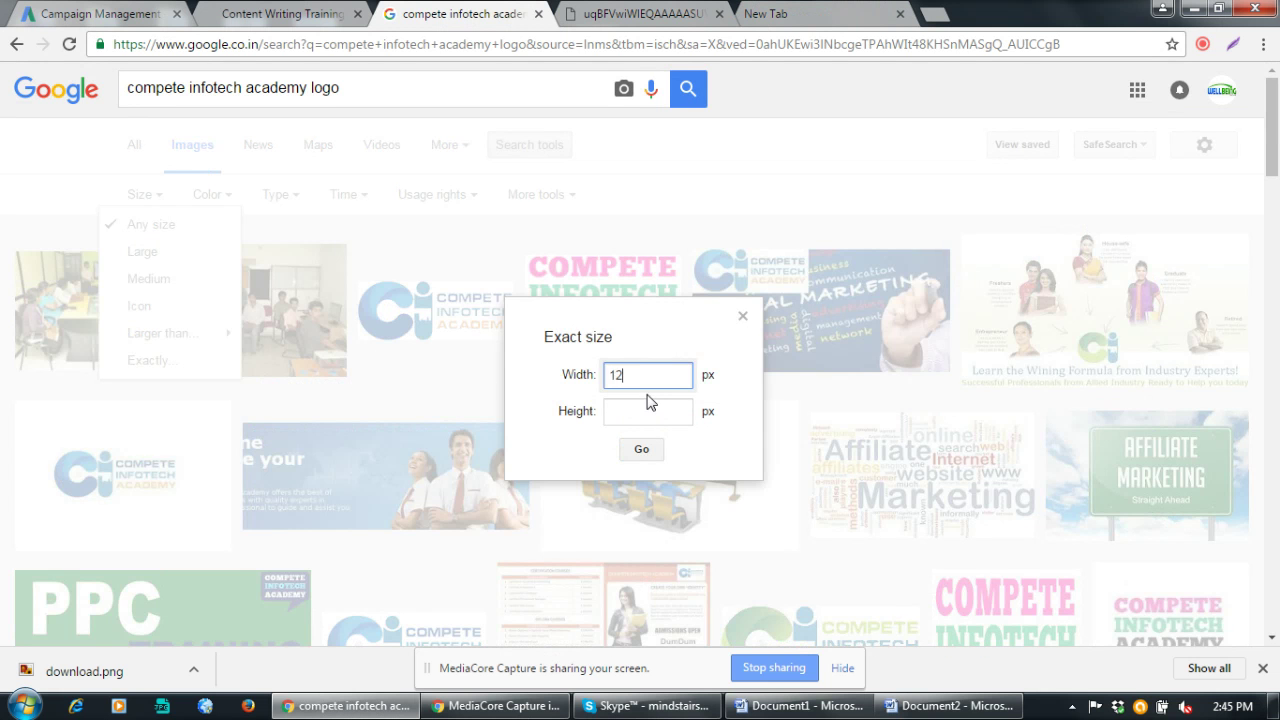
pyautogui.write('8')
pyautogui.click(650, 411)
pyautogui.write('12')
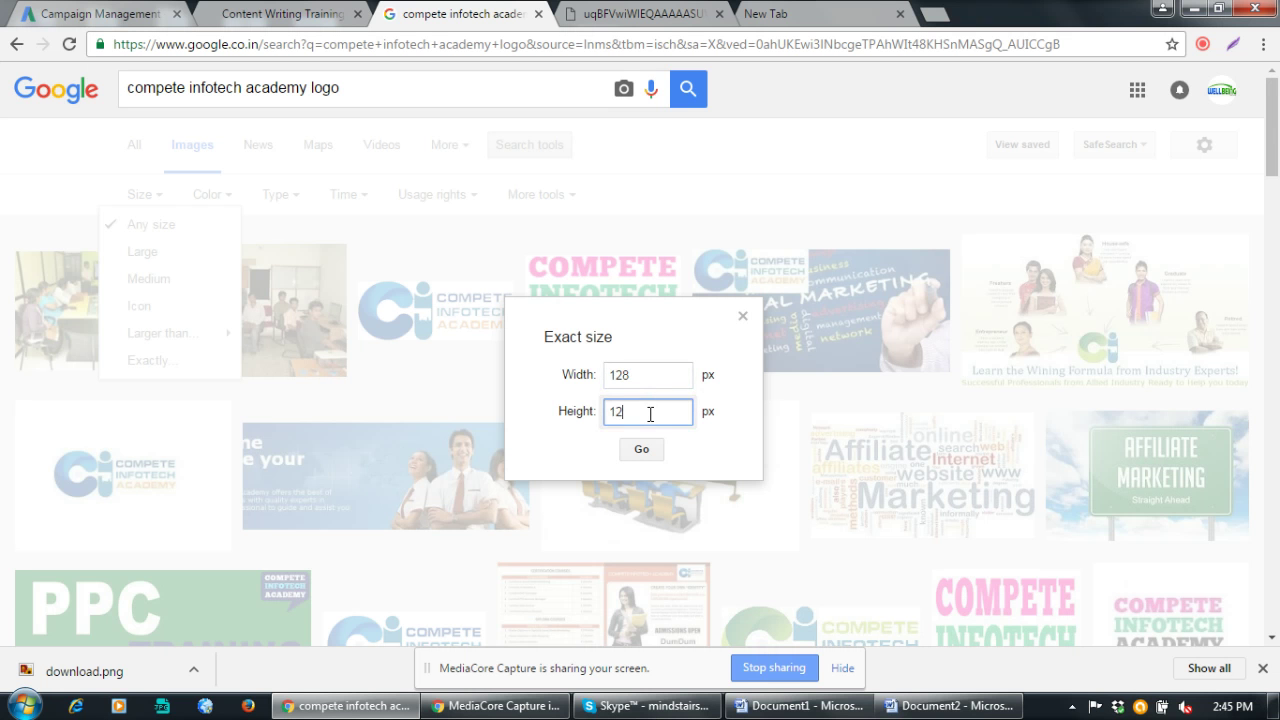
pyautogui.write('8')
pyautogui.press('Return')
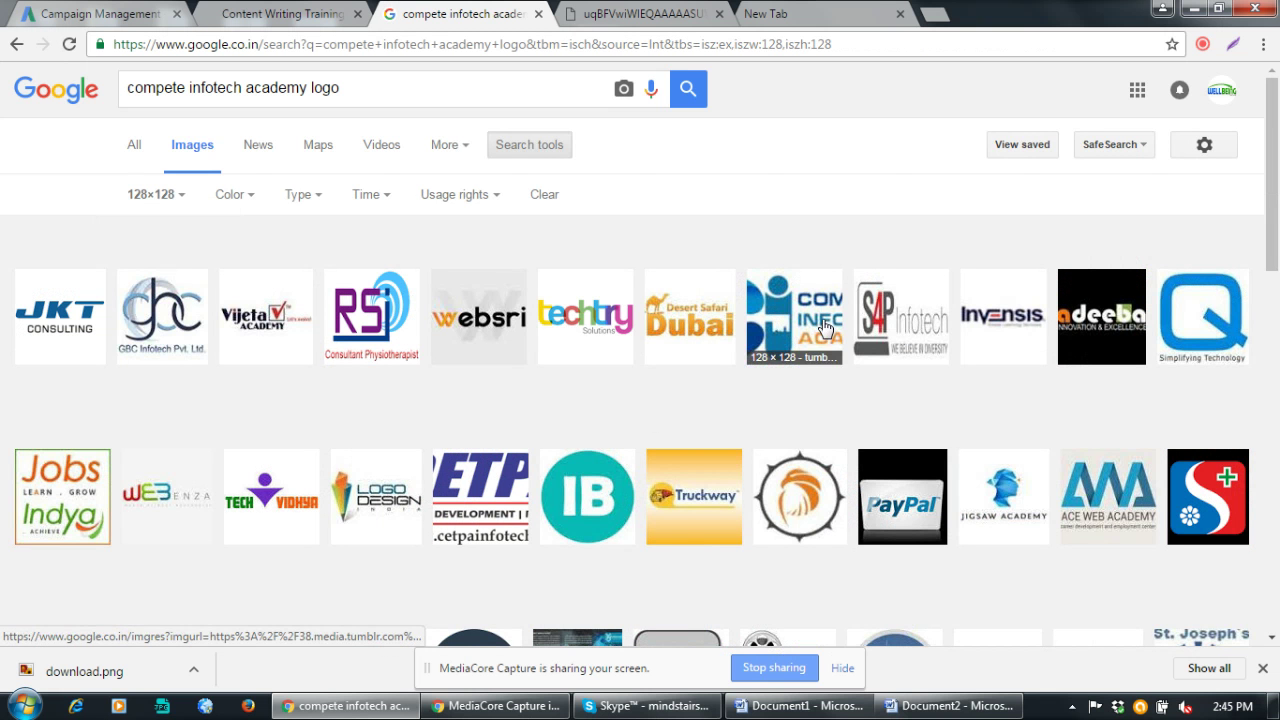
# Look through the 128 × 128 image results for a Compete Infotech Academy logo, and switch to the empty browser tab
pyautogui.scroll(-2, 826, 330)
pyautogui.scroll(-8, 824, 326)
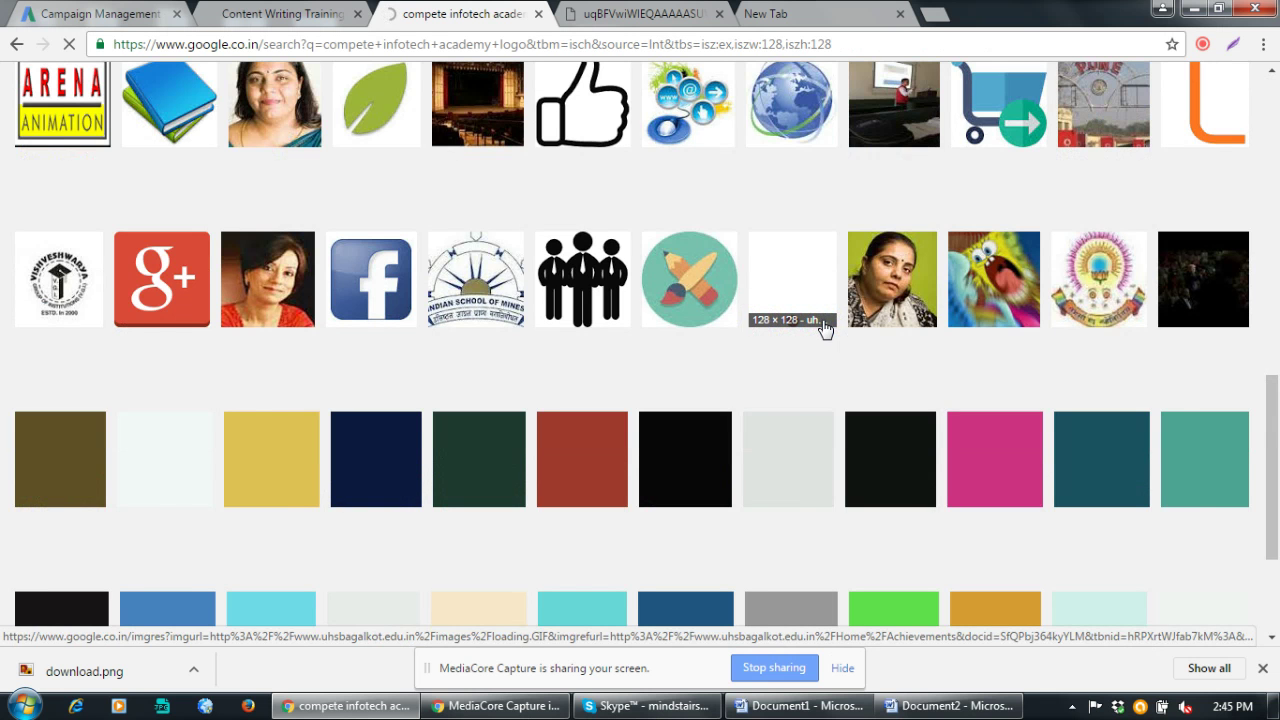
pyautogui.scroll(8, 824, 328)
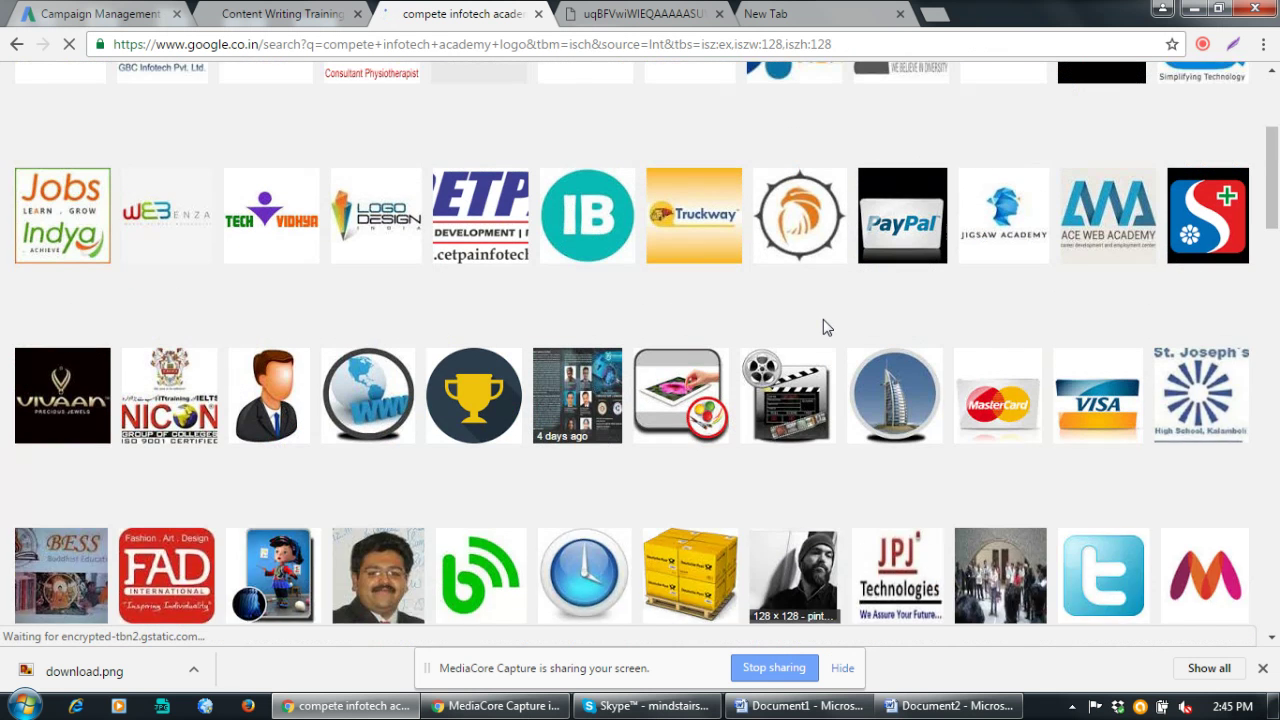
pyautogui.scroll(2, 824, 326)
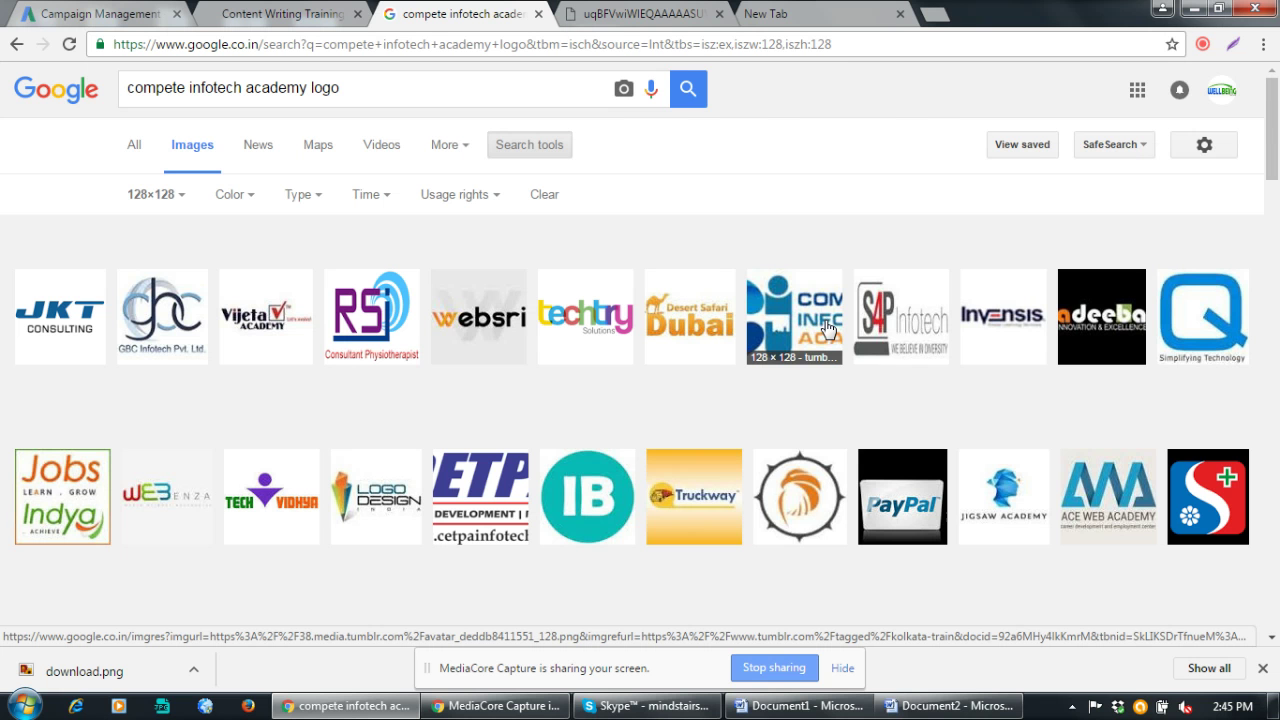
pyautogui.click(785, 14)
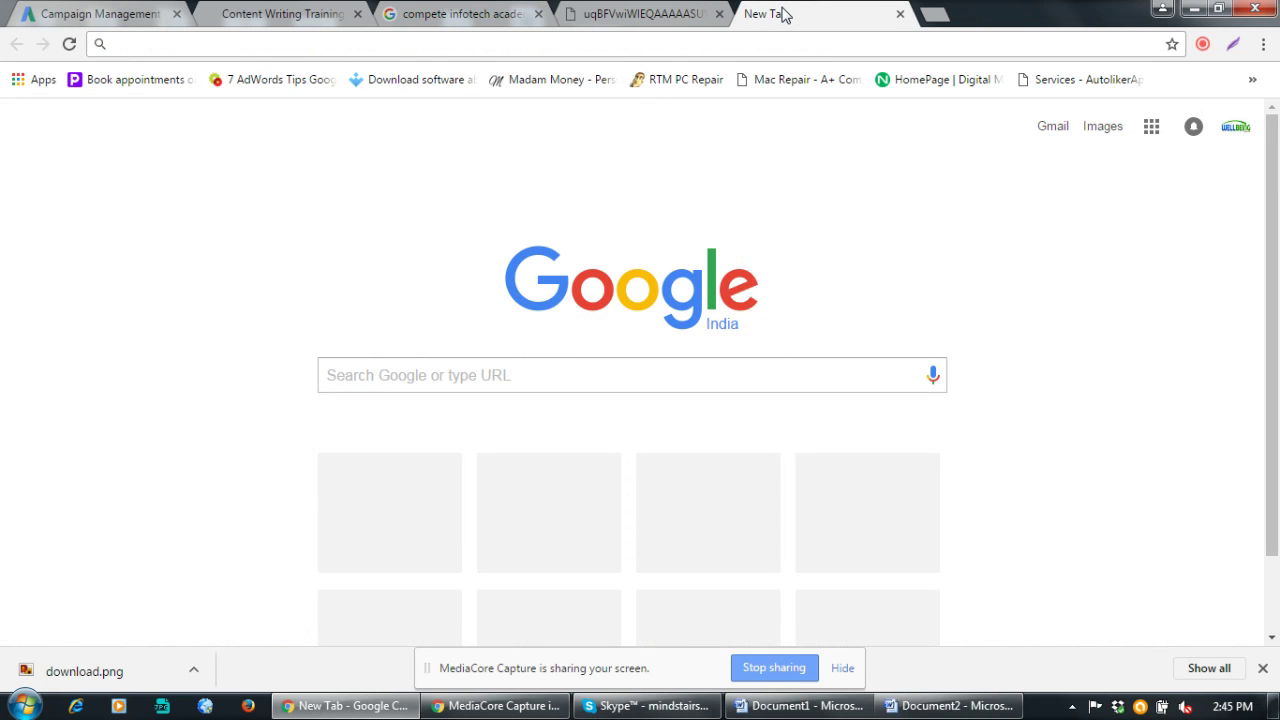
# Open picresize.com, load the academy logo picture download from the Desktop and continue to the resize and crop options
pyautogui.write('picresize')
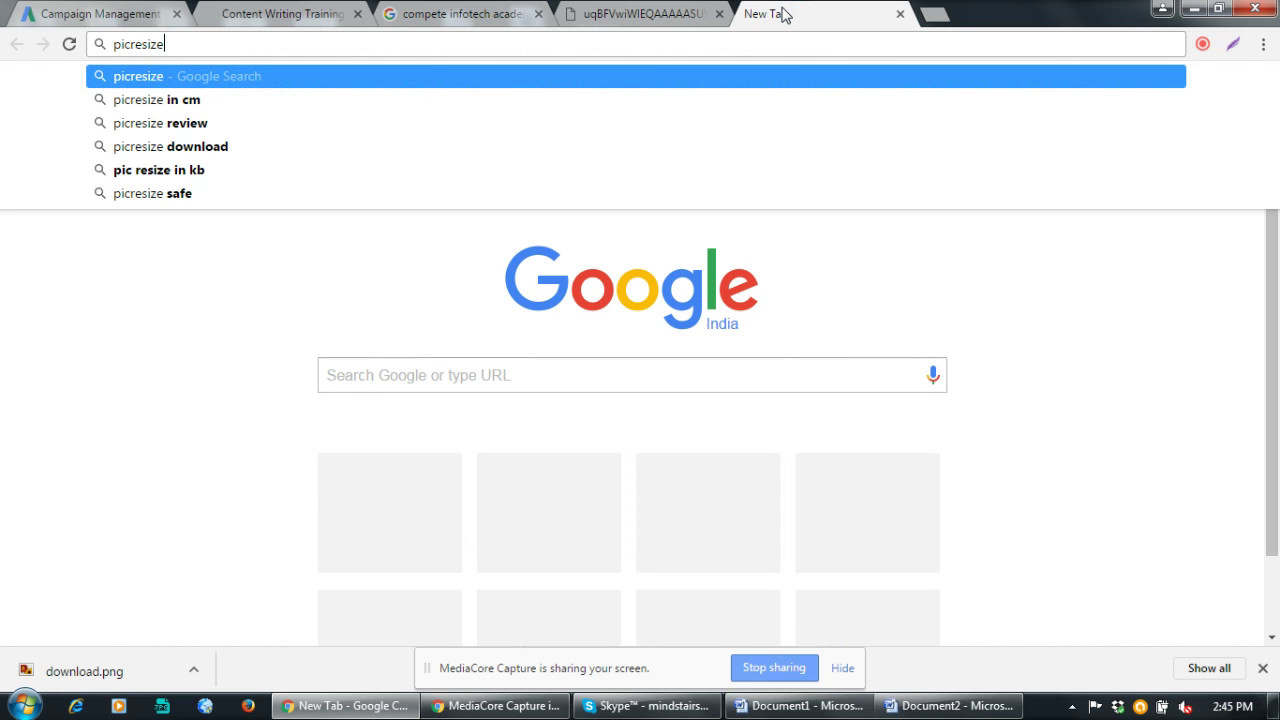
pyautogui.write('.com')
pyautogui.press('Return')
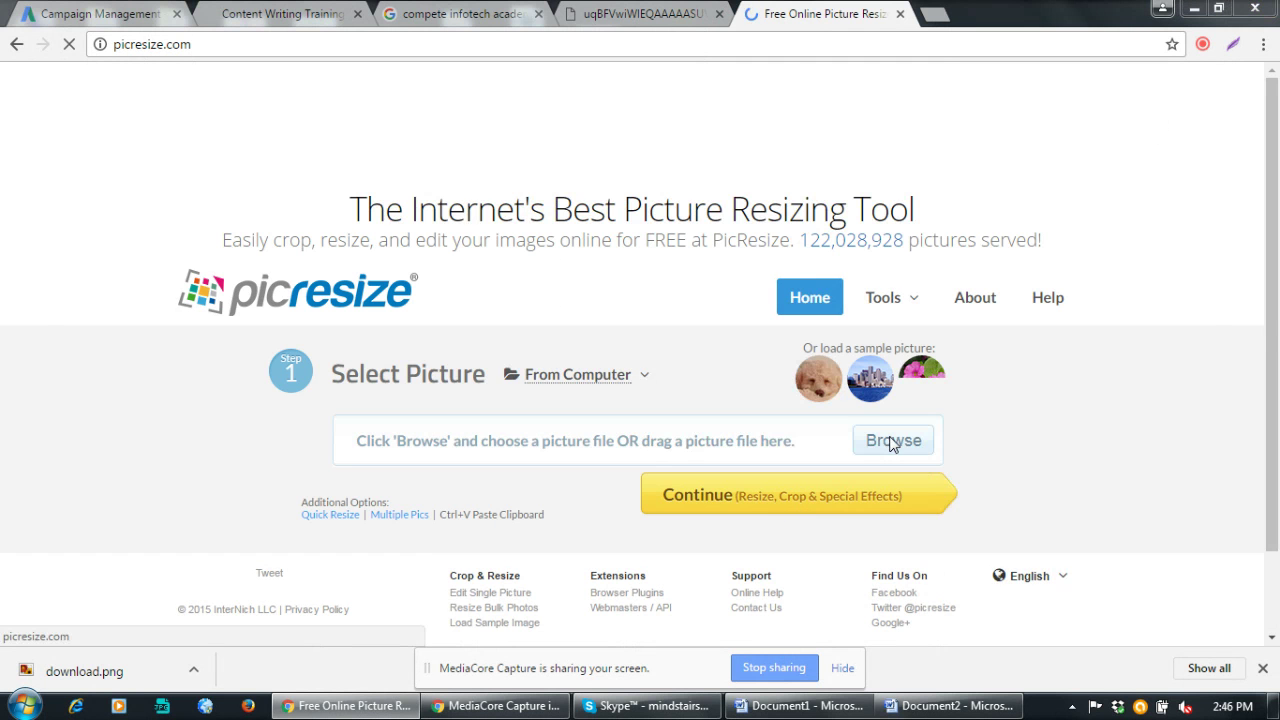
pyautogui.click(893, 442)
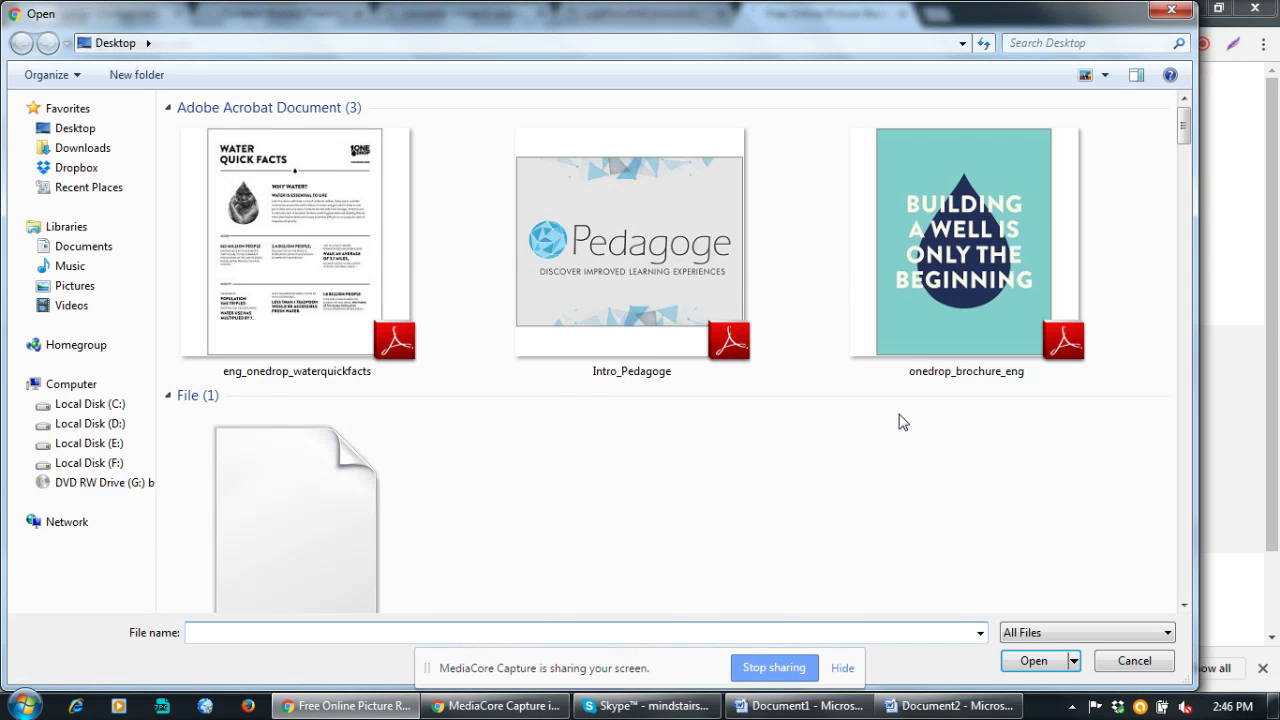
pyautogui.moveTo(1185, 130); pyautogui.dragTo(1188, 303)
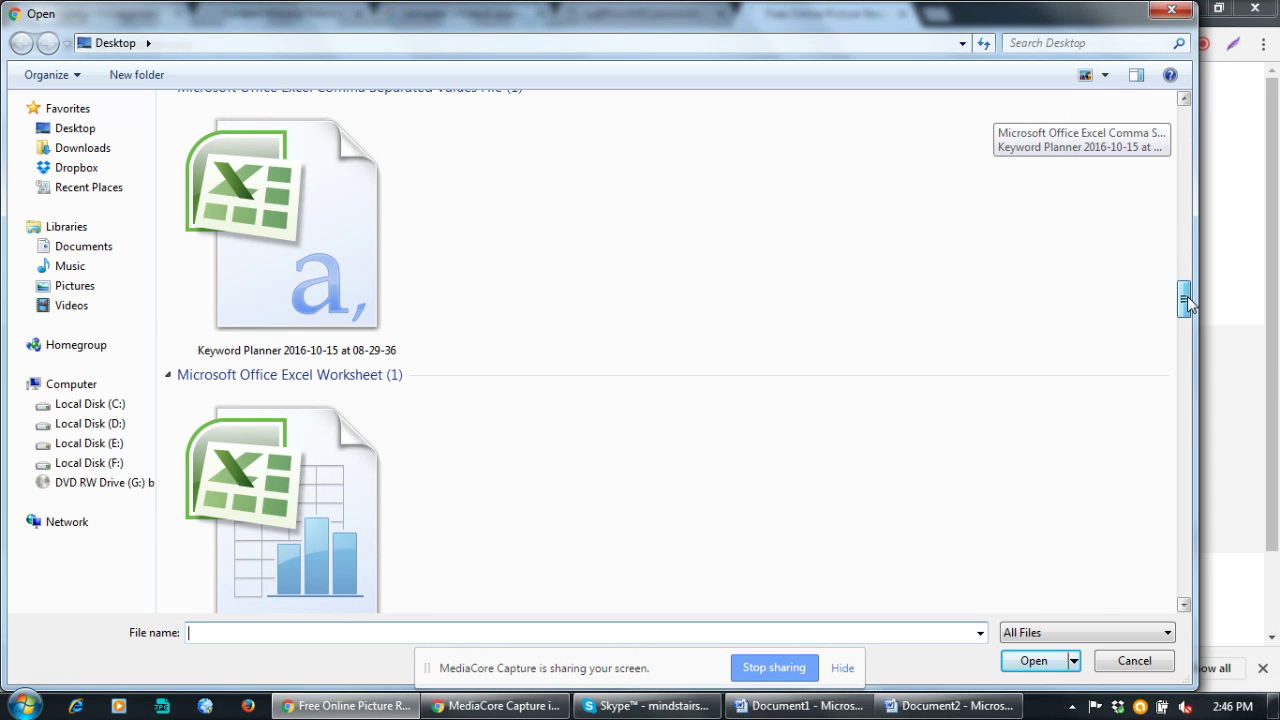
pyautogui.moveTo(1188, 303); pyautogui.dragTo(1185, 428)
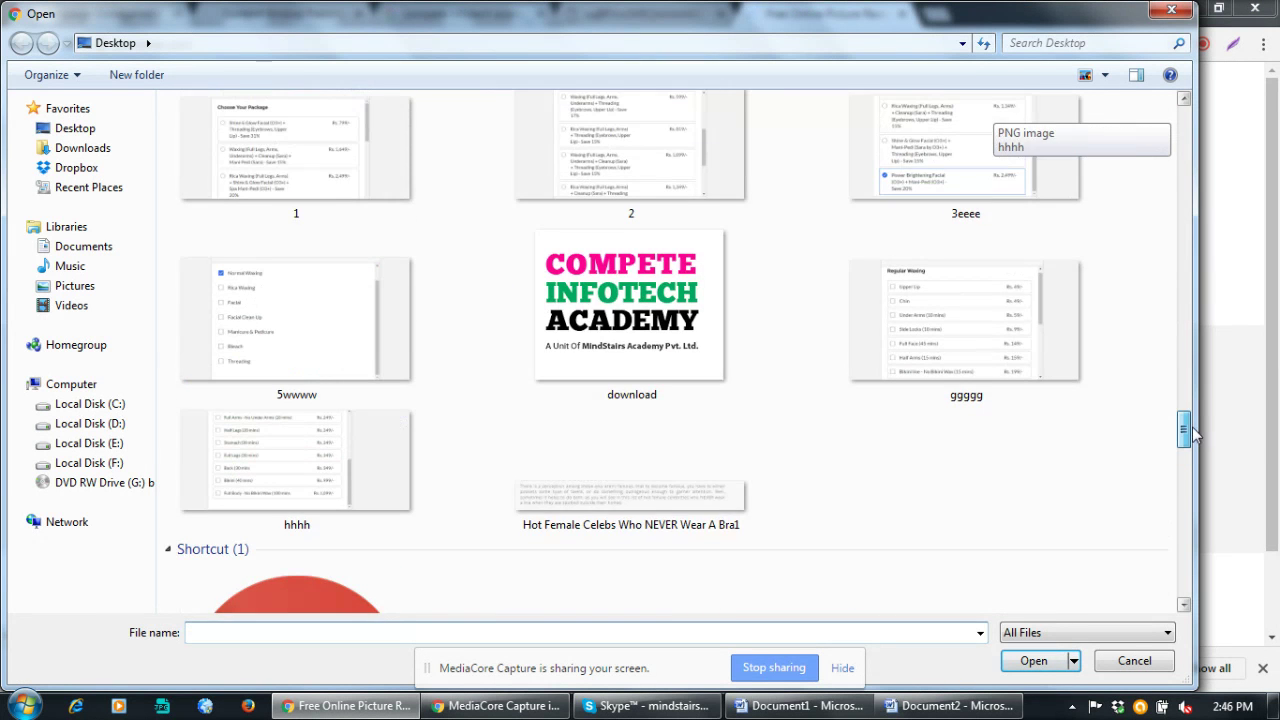
pyautogui.doubleClick(706, 325)
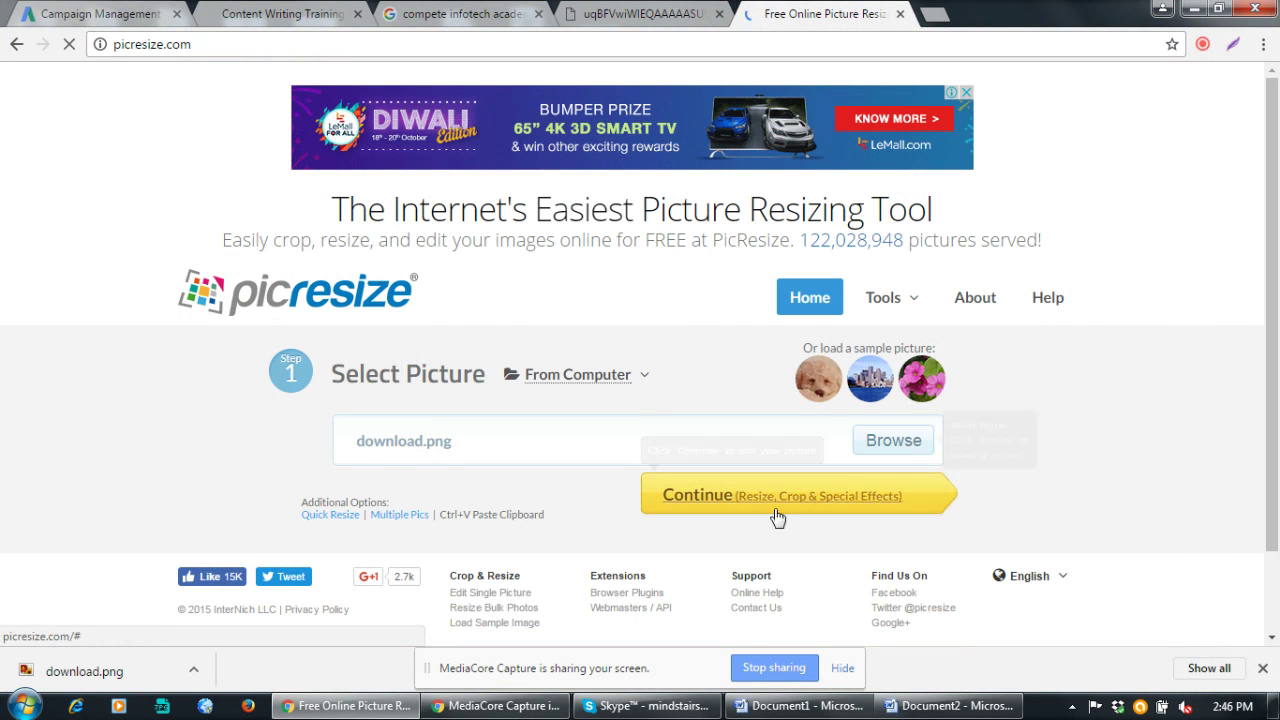
pyautogui.click(778, 516)
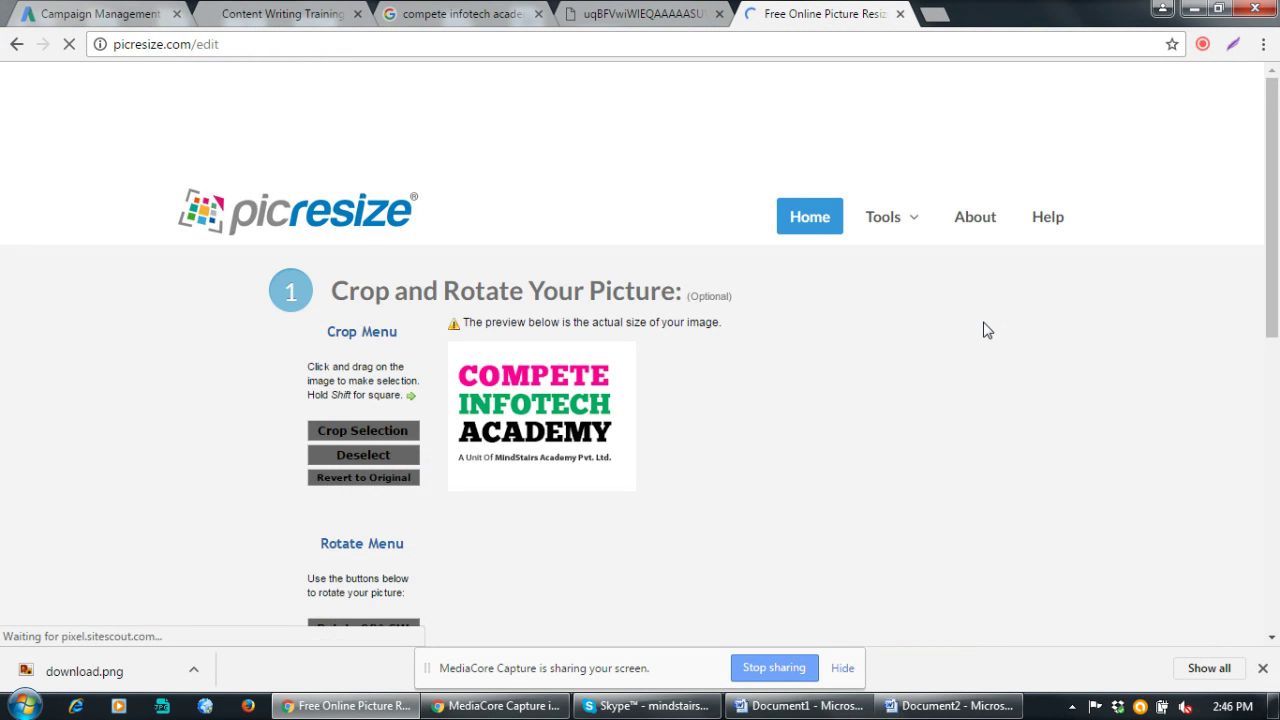
# Set the logo picture to a custom size of 128 pixels wide and 128 pixels high
pyautogui.scroll(-5, 914, 357)
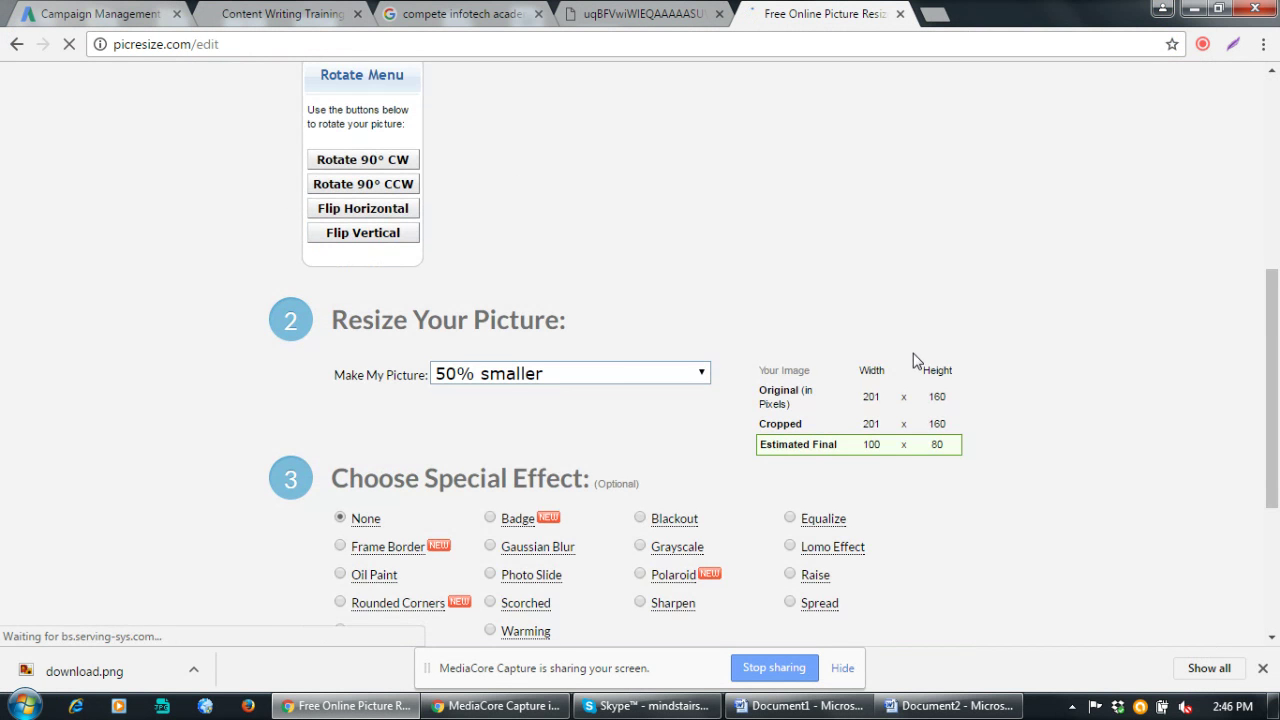
pyautogui.click(558, 378)
pyautogui.click(538, 484)
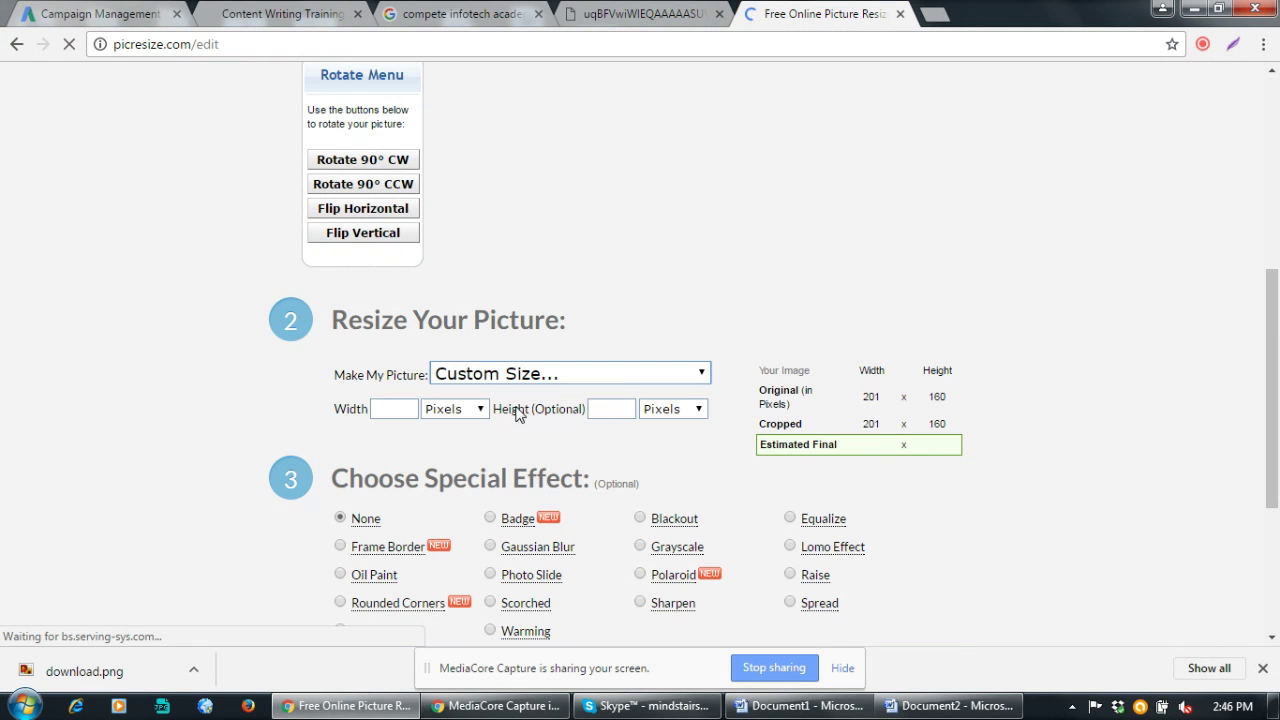
pyautogui.click(408, 411)
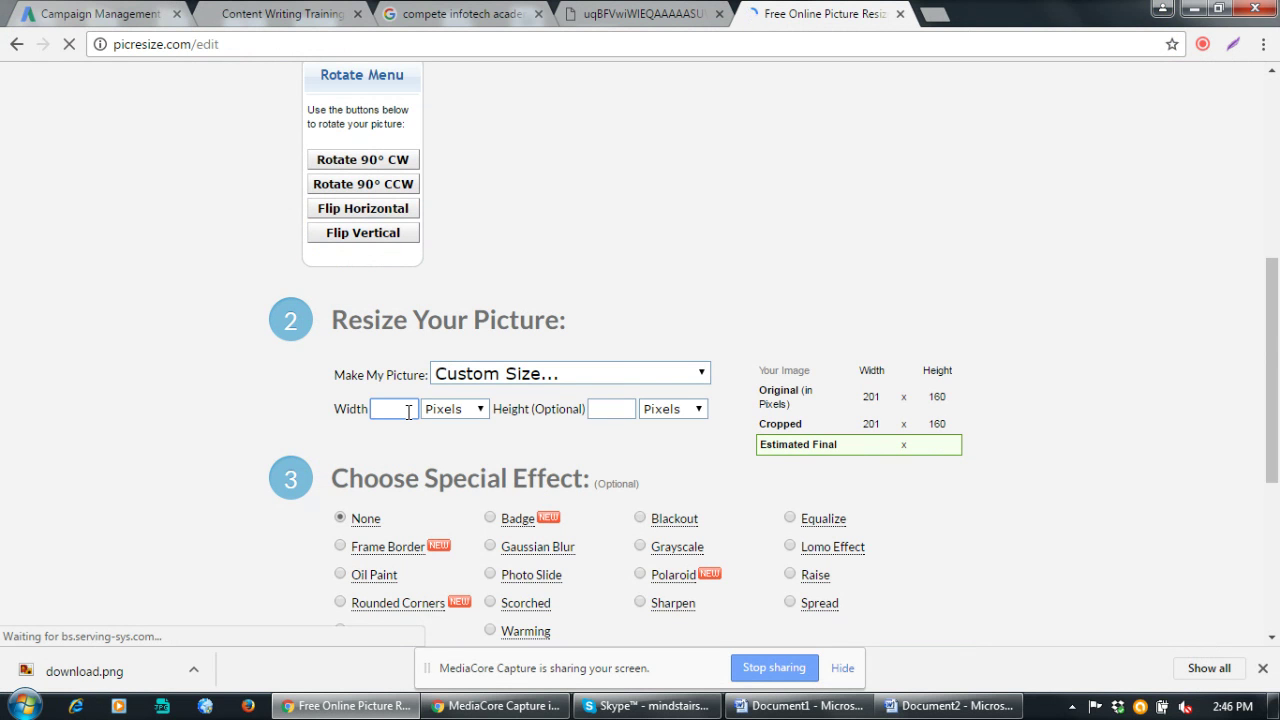
pyautogui.write('128')
pyautogui.click(625, 405)
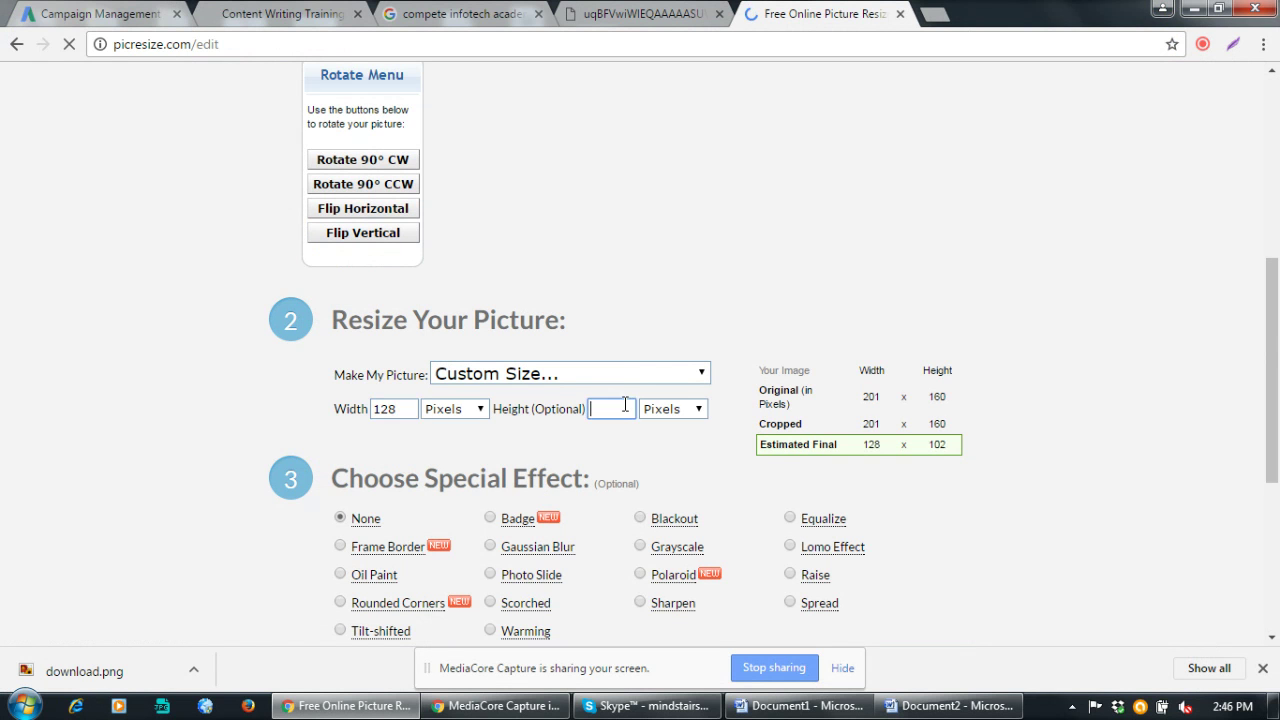
pyautogui.write('128')
# Run the picture resize and save the resized logo to disk
pyautogui.scroll(-2, 855, 505)
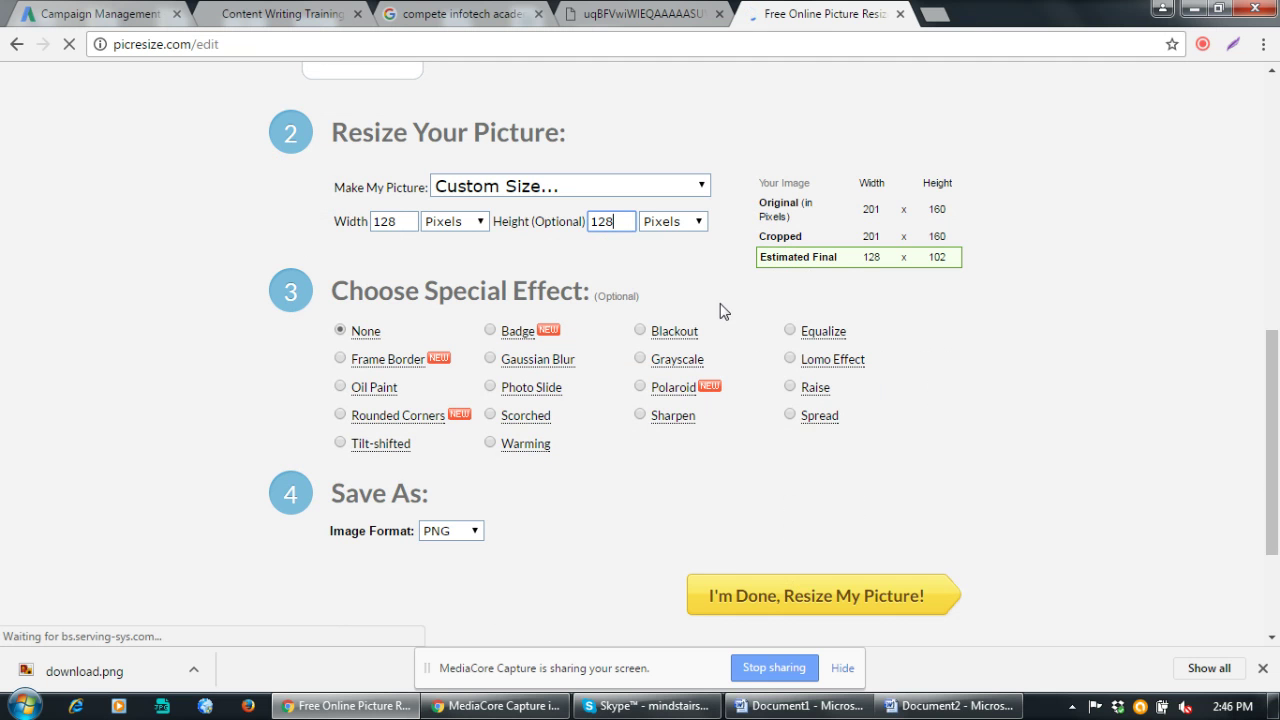
pyautogui.click(788, 600)
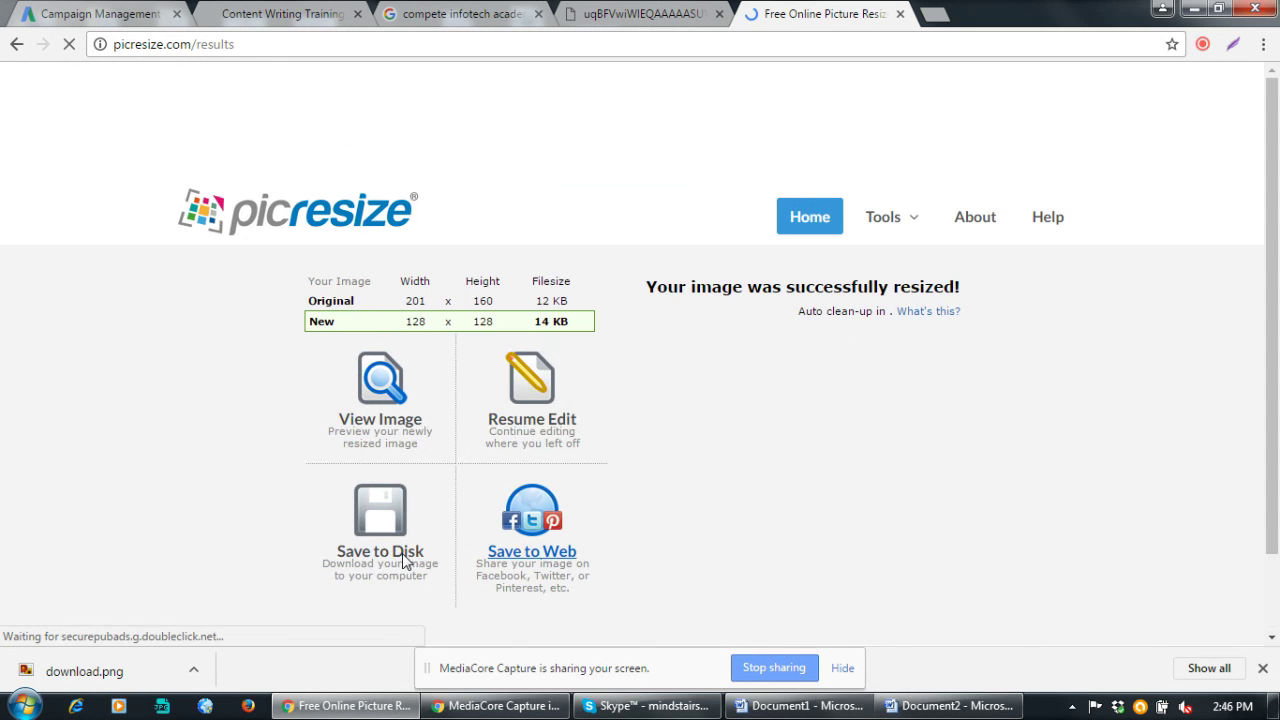
pyautogui.click(380, 551)
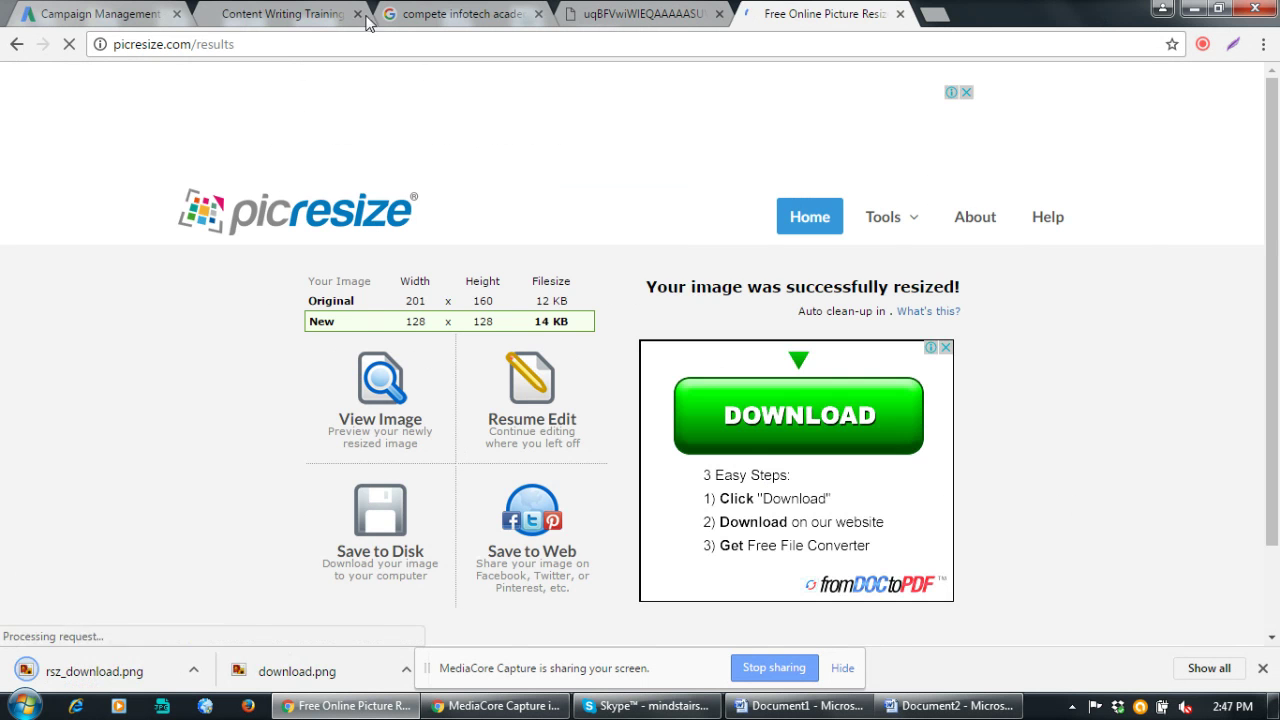
# Return to the Google AdWords tab, replace the rejected logo with rsz_download.png from the Desktop and save the ad's images
pyautogui.click(140, 14)
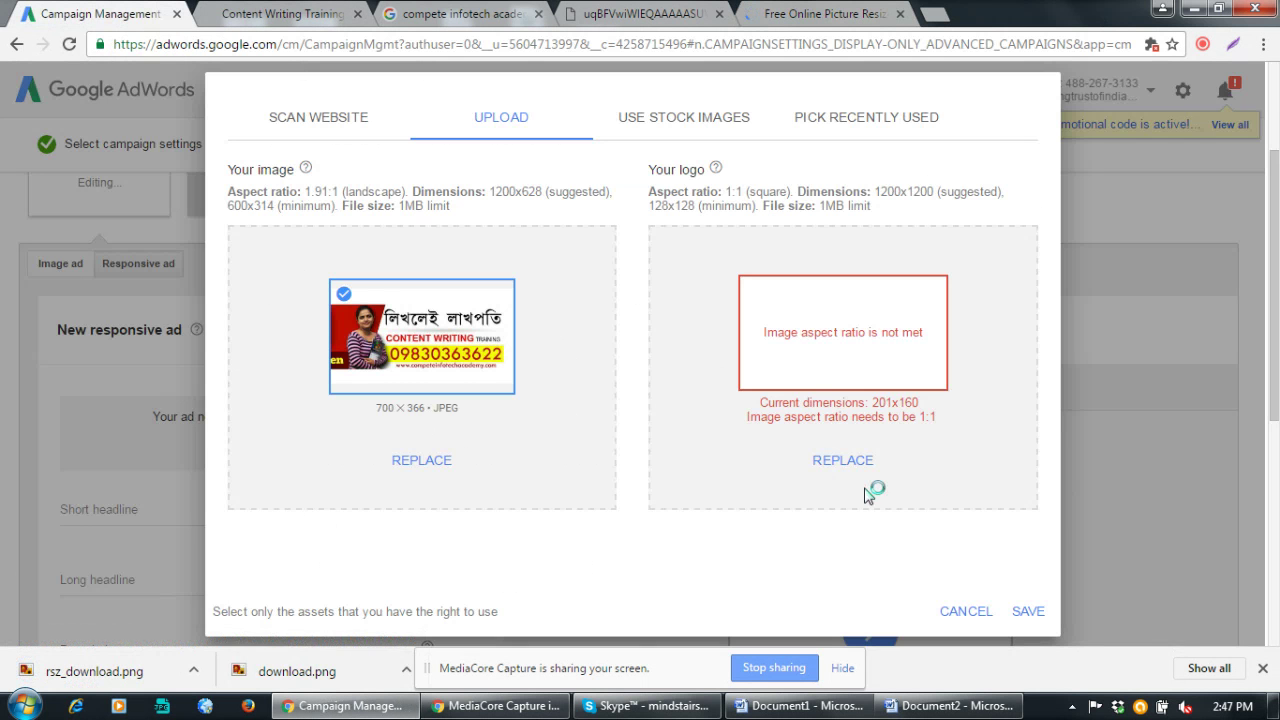
pyautogui.click(843, 460)
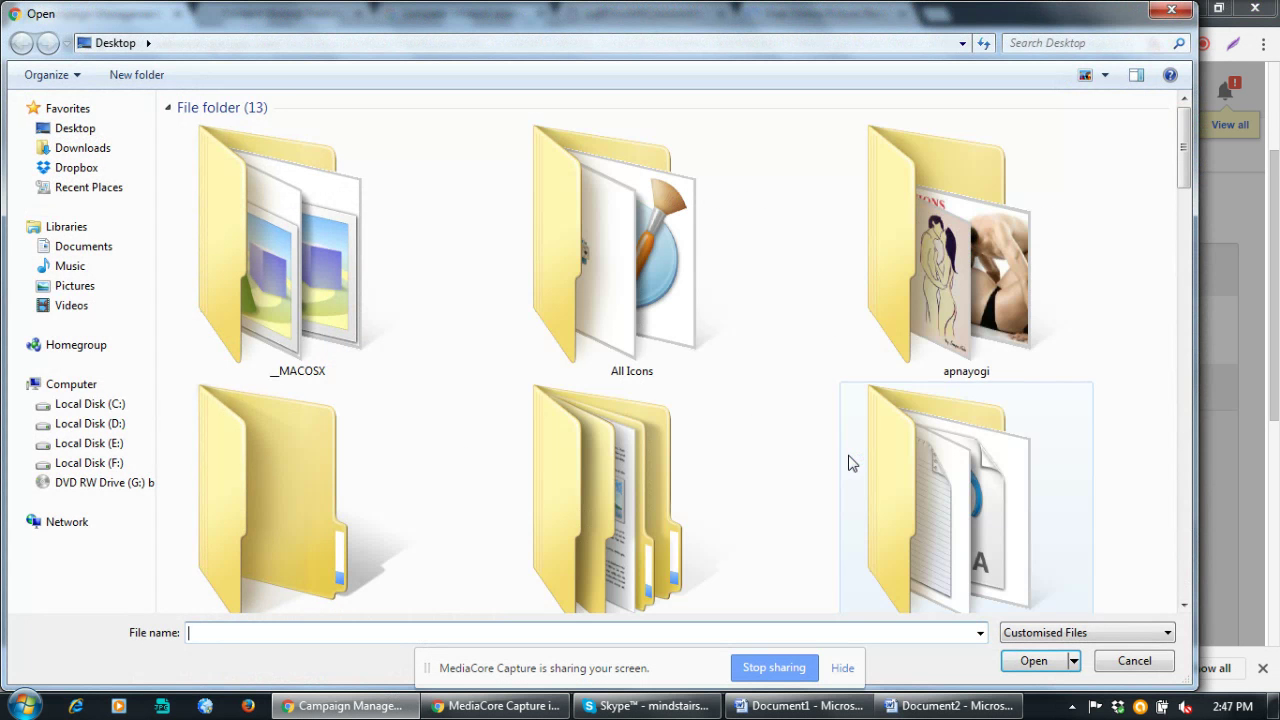
pyautogui.moveTo(1184, 145); pyautogui.dragTo(1180, 514)
pyautogui.doubleClick(960, 410)
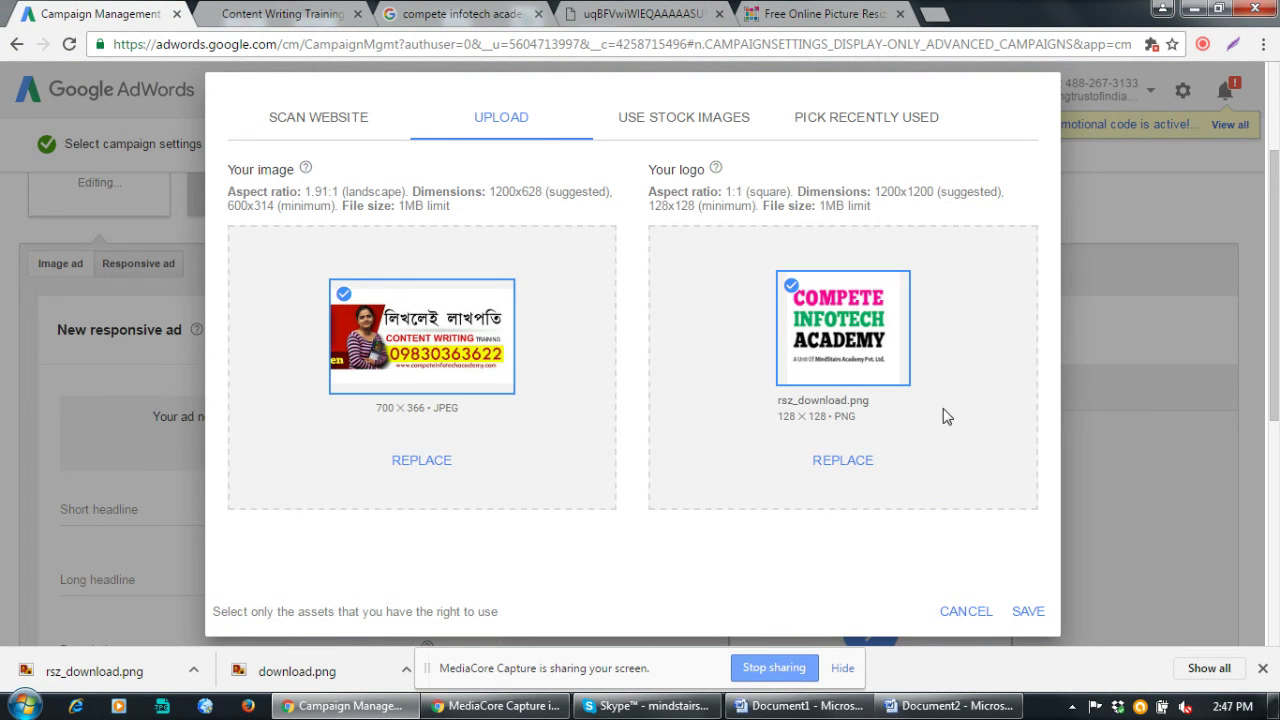
pyautogui.click(1030, 612)
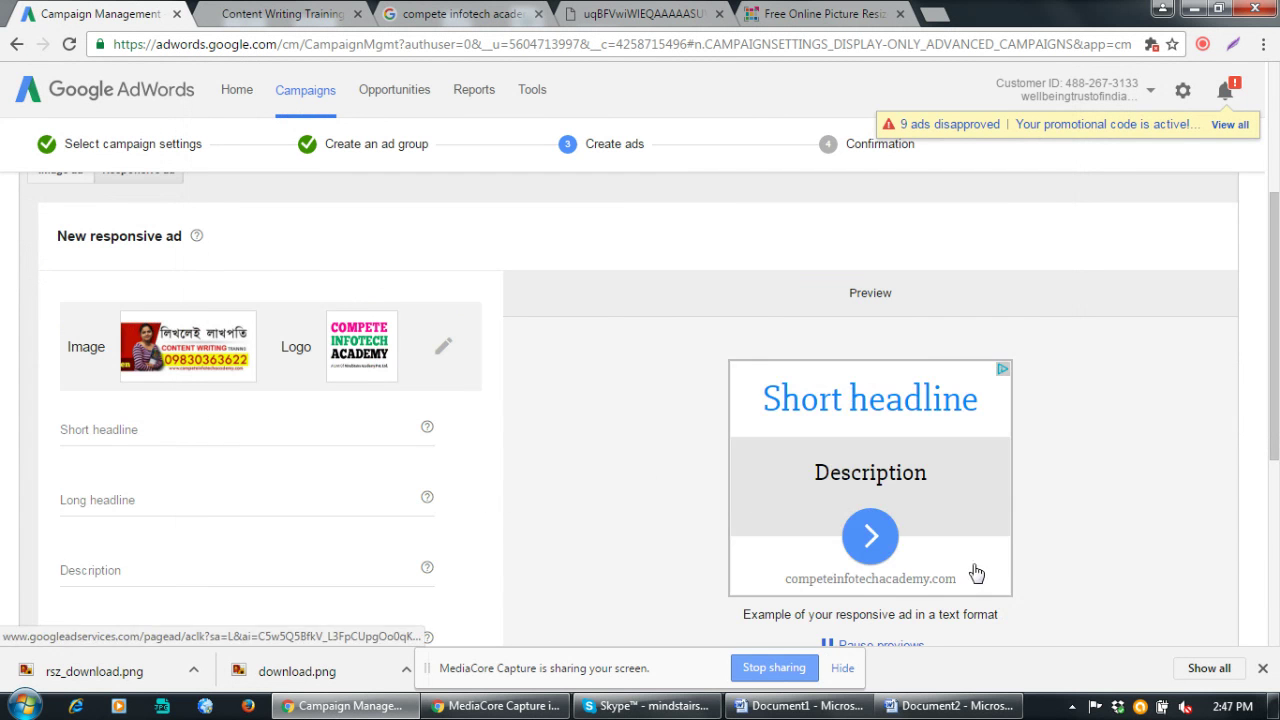
# Enter "Content Writing Course" as the short headline of the new responsive ad
pyautogui.scroll(-2, 500, 504)
pyautogui.scroll(1, 500, 504)
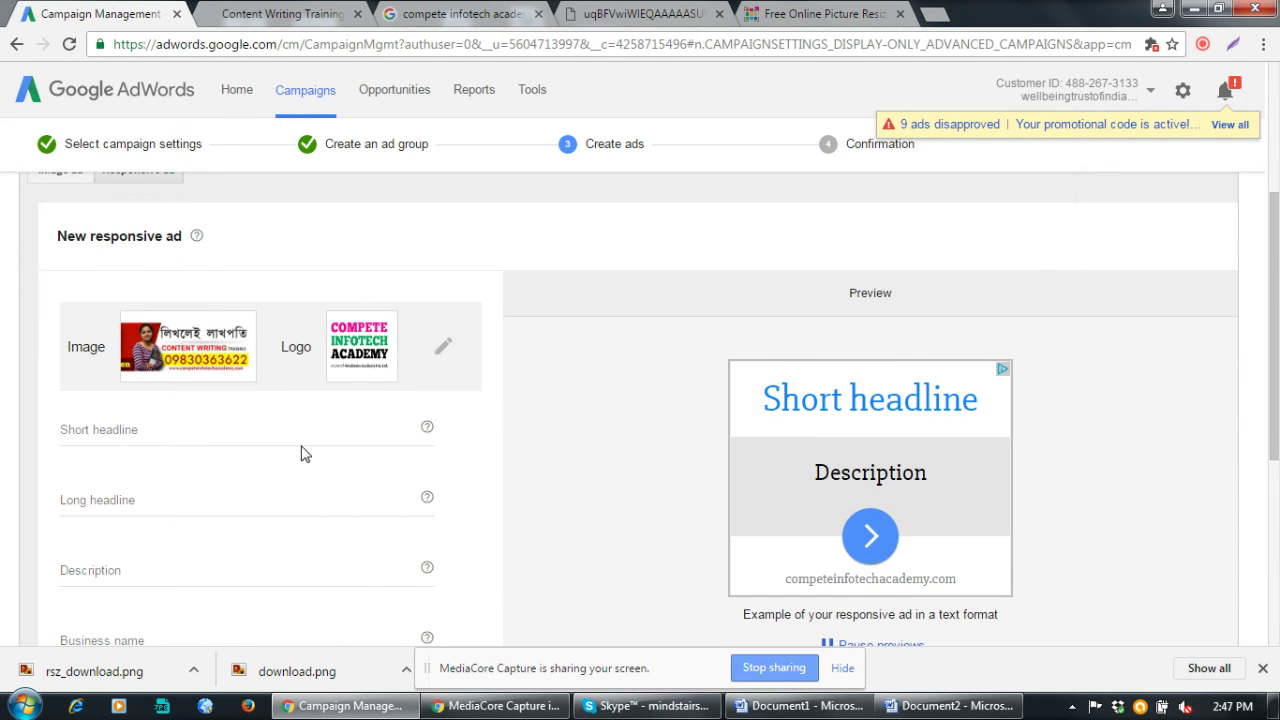
pyautogui.click(243, 427)
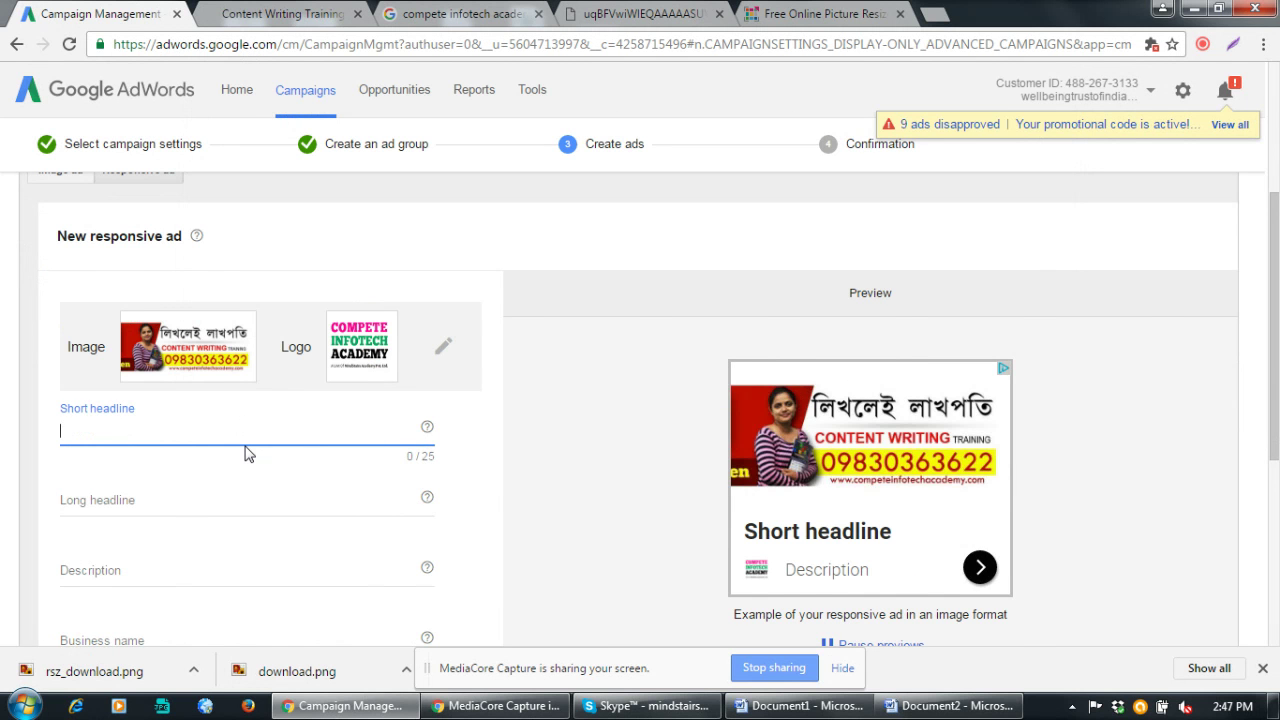
pyautogui.write('ntent')
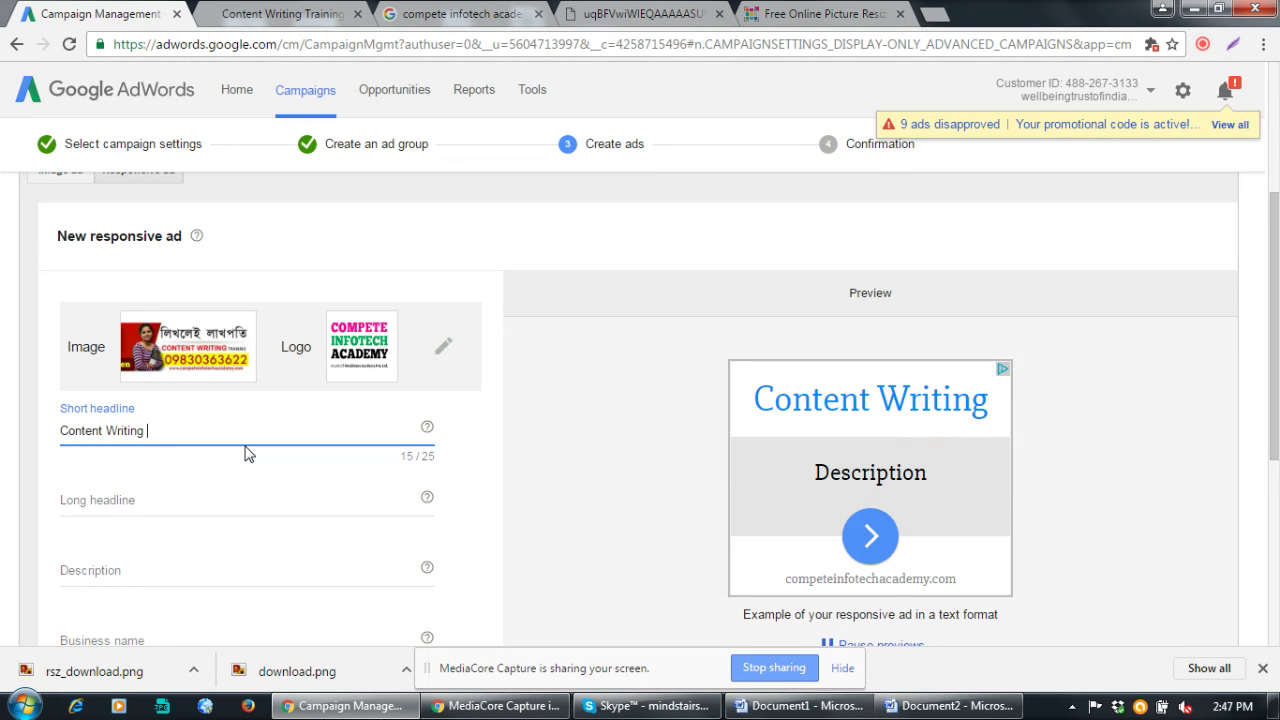
pyautogui.write('Writing Course')
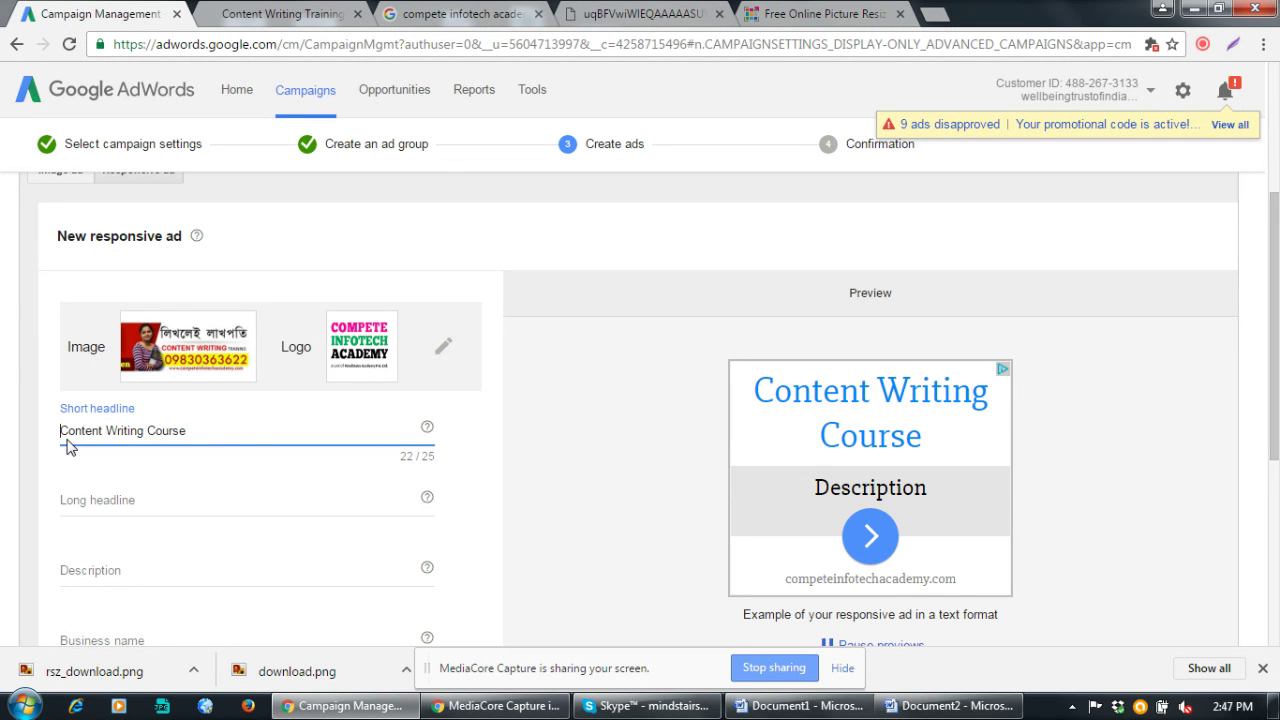
# Add "Masters in" before the short headline's text and remove "Course" from its end
pyautogui.write('Masters ')
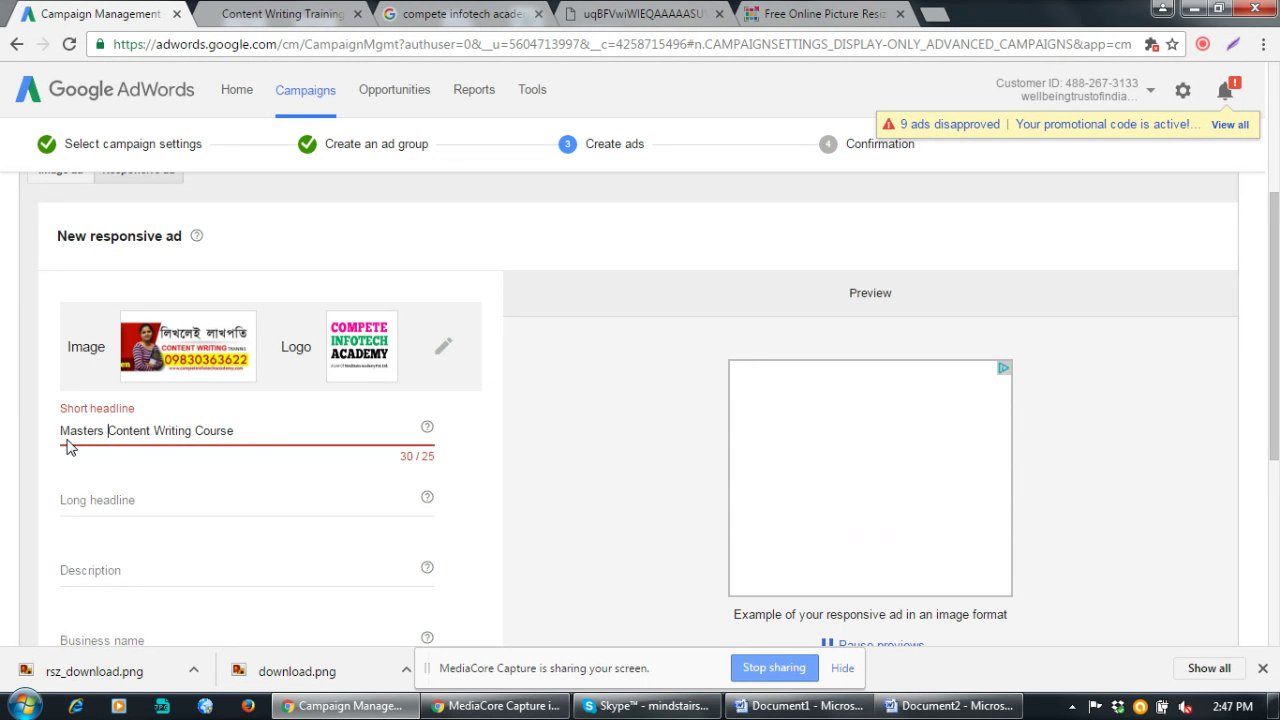
pyautogui.write('in')
pyautogui.click(263, 434)
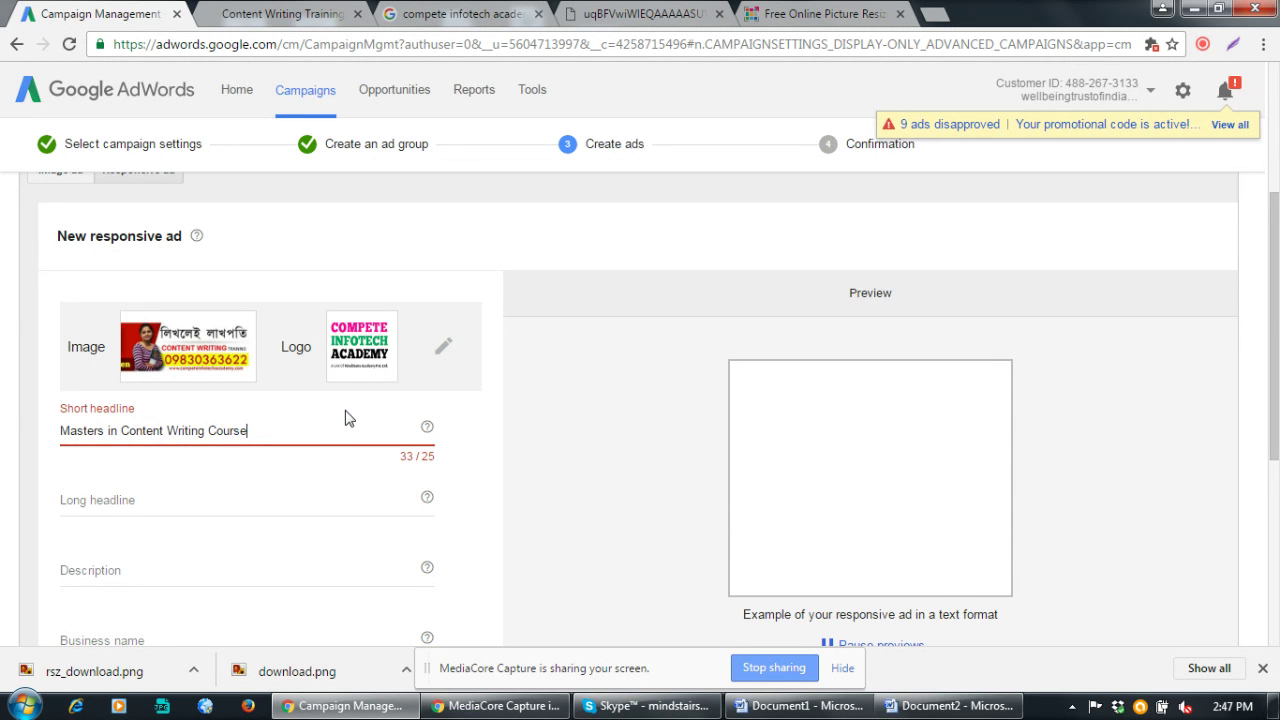
pyautogui.press('BackSpace')
pyautogui.press('BackSpace')
pyautogui.press('BackSpace')
pyautogui.press('BackSpace')
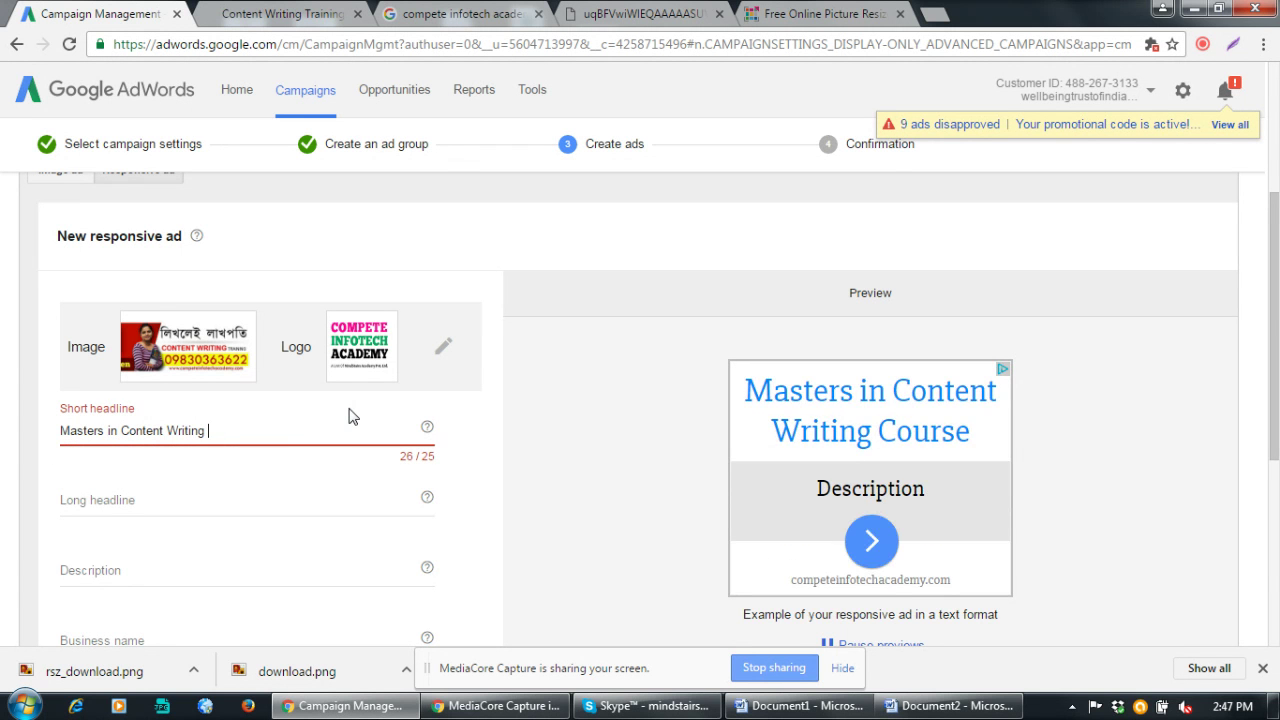
pyautogui.press('BackSpace')
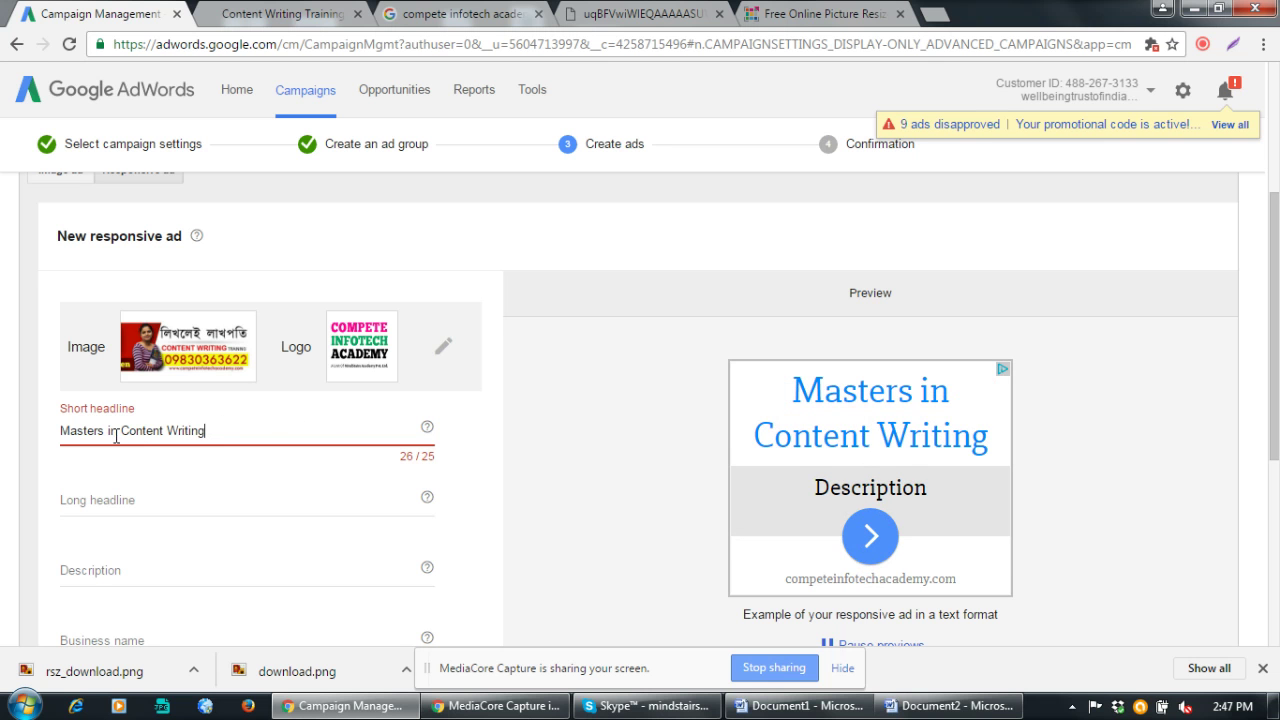
# Remove "Masters in" from the short headline and add "Training" so it reads "Content Writing Training"
pyautogui.moveTo(119, 427); pyautogui.dragTo(56, 432)
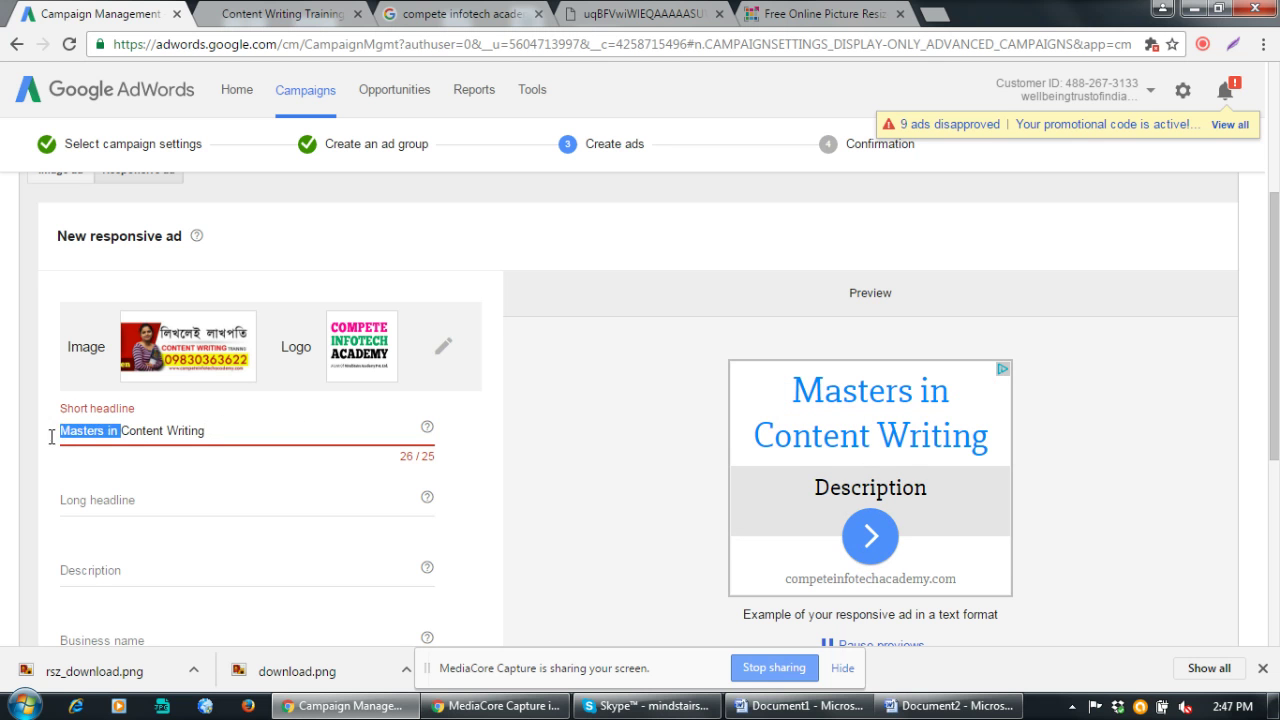
pyautogui.press('BackSpace')
pyautogui.click(170, 436)
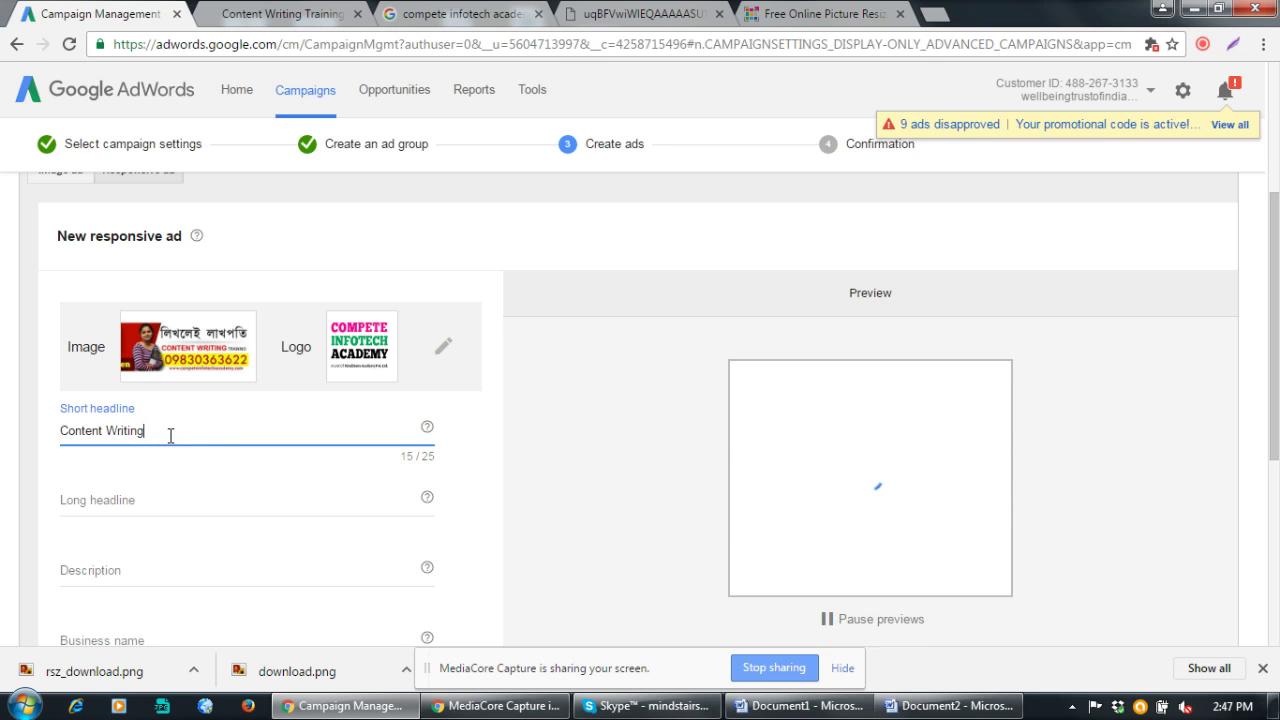
pyautogui.write('Training')
pyautogui.press('BackSpace')
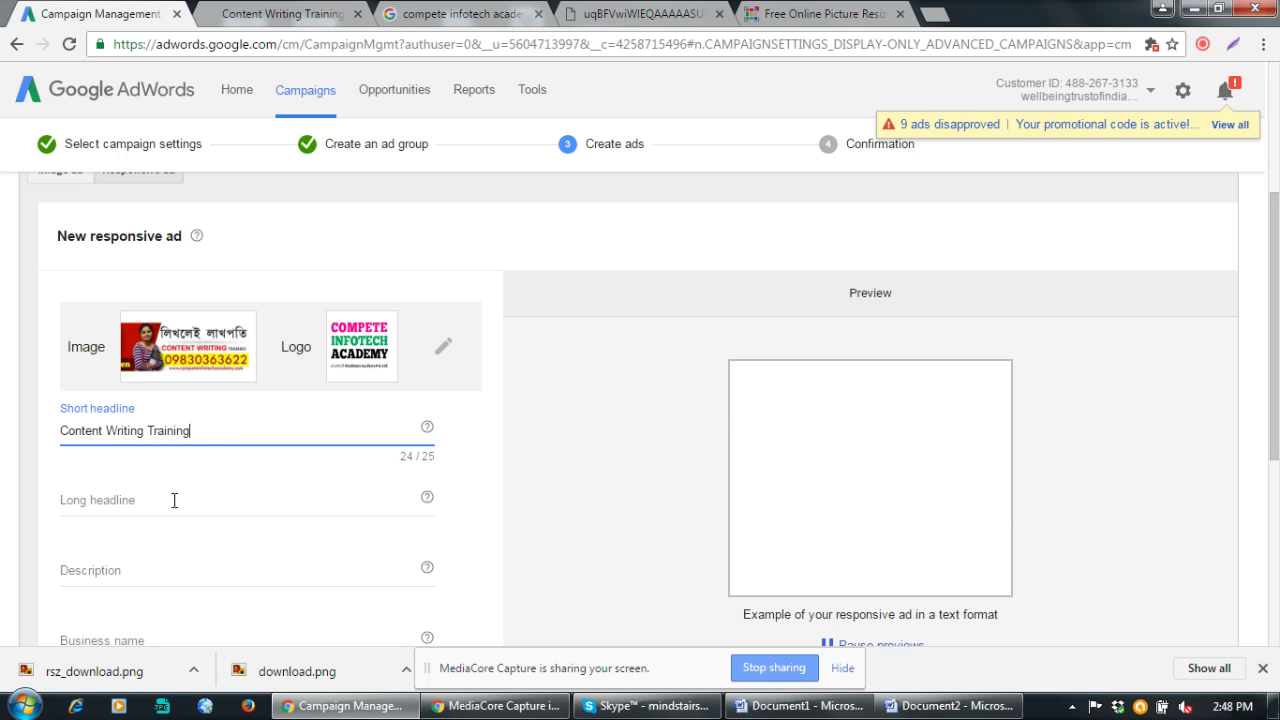
# Enter "Learn and Earn 30K+/M after Training from" as the opening text of the responsive ad's long headline
pyautogui.click(174, 500)
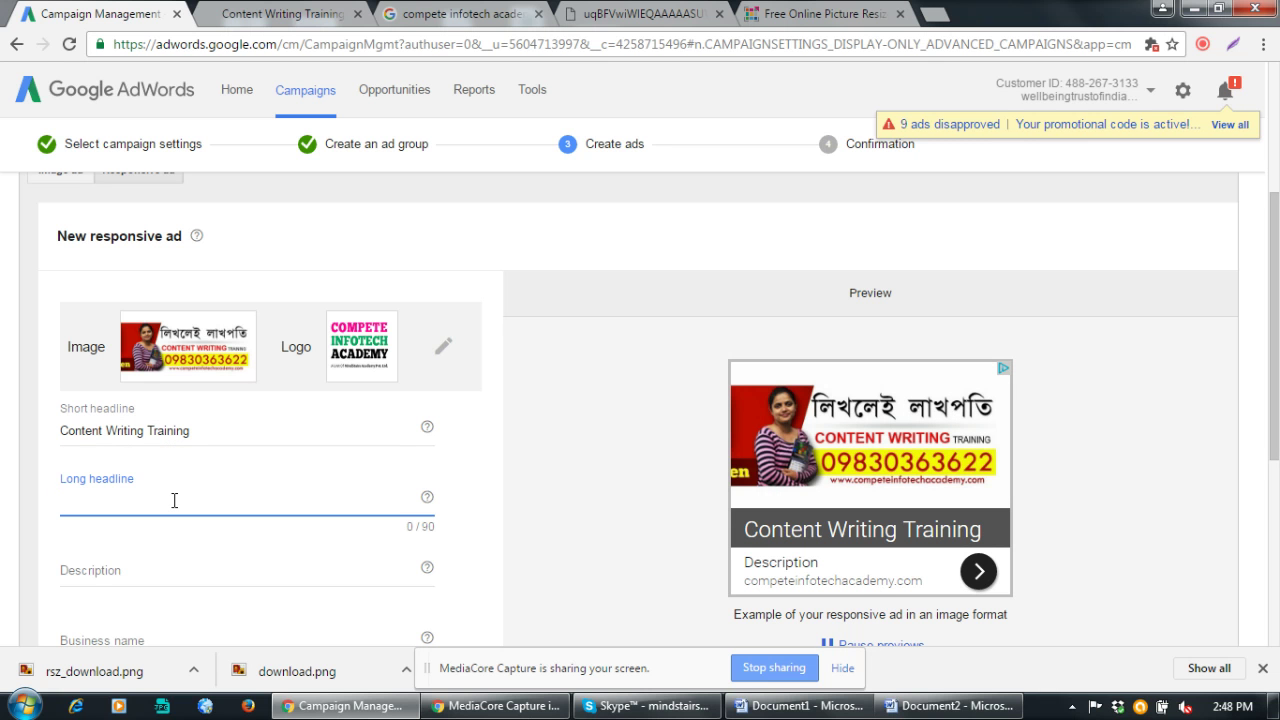
pyautogui.scroll(-1, 173, 505)
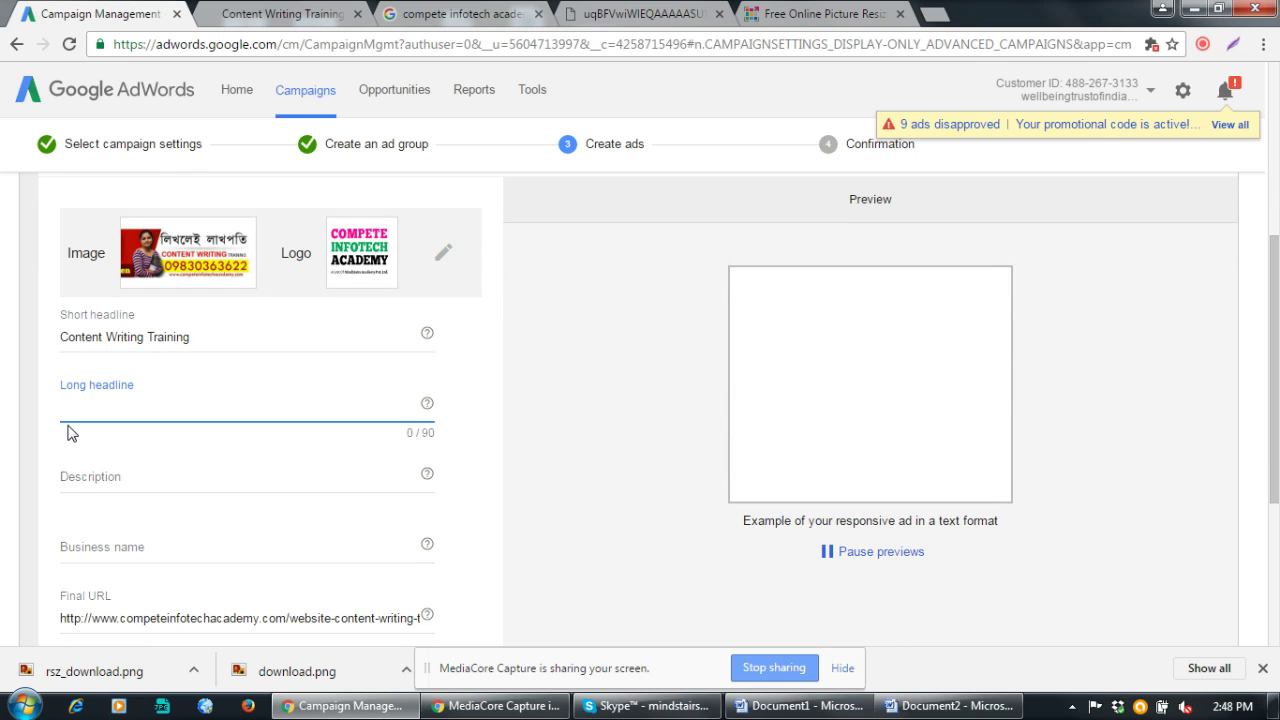
pyautogui.write('LEarn')
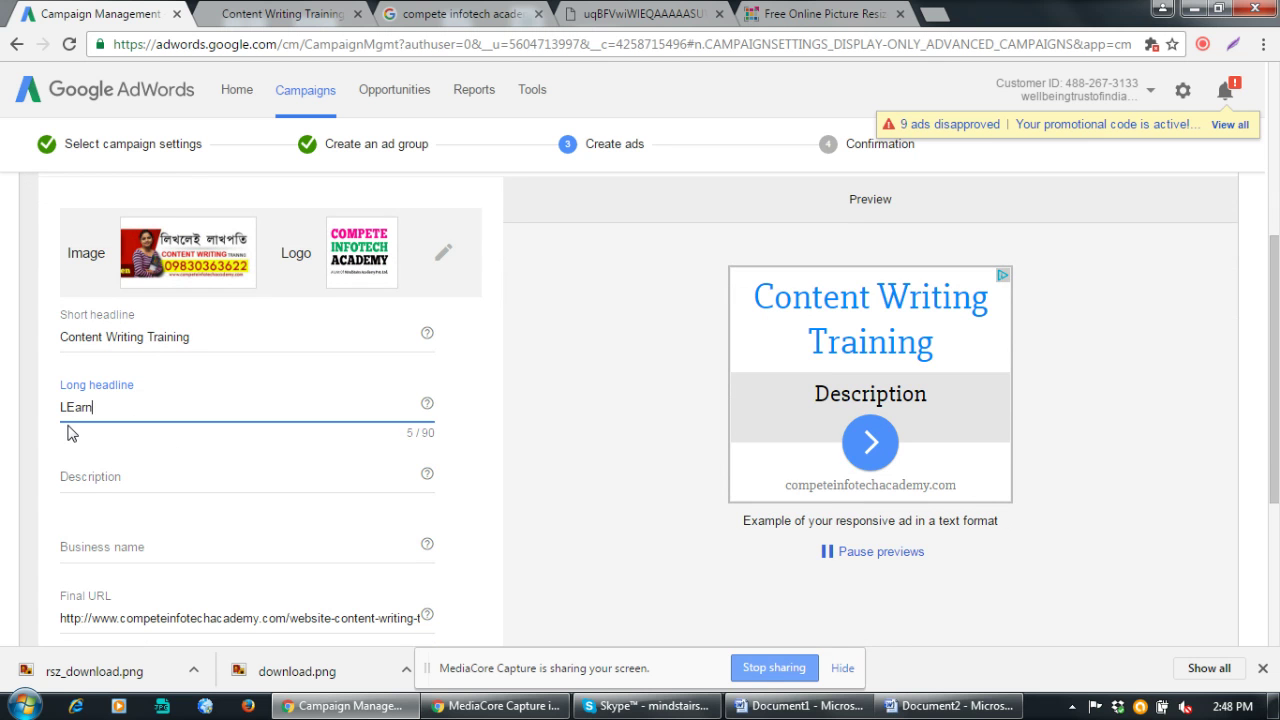
pyautogui.write(' and Ear')
pyautogui.write('e')
pyautogui.click(173, 407)
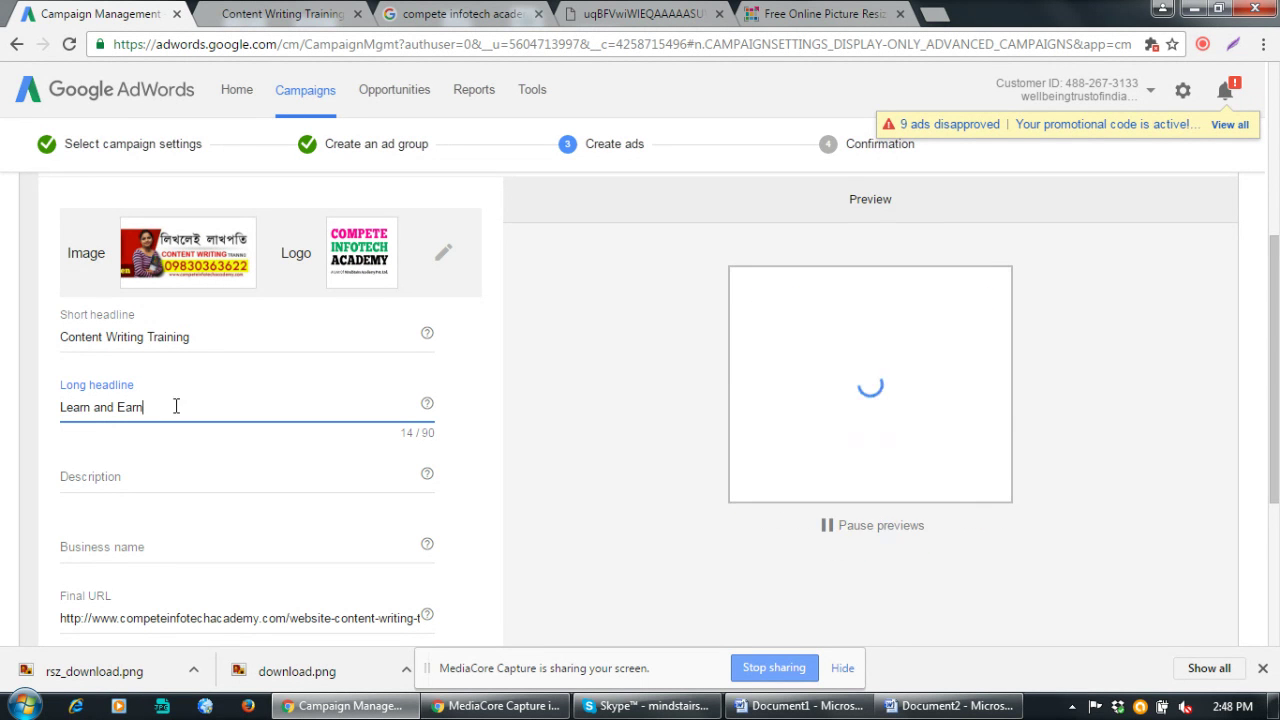
pyautogui.write('30K')
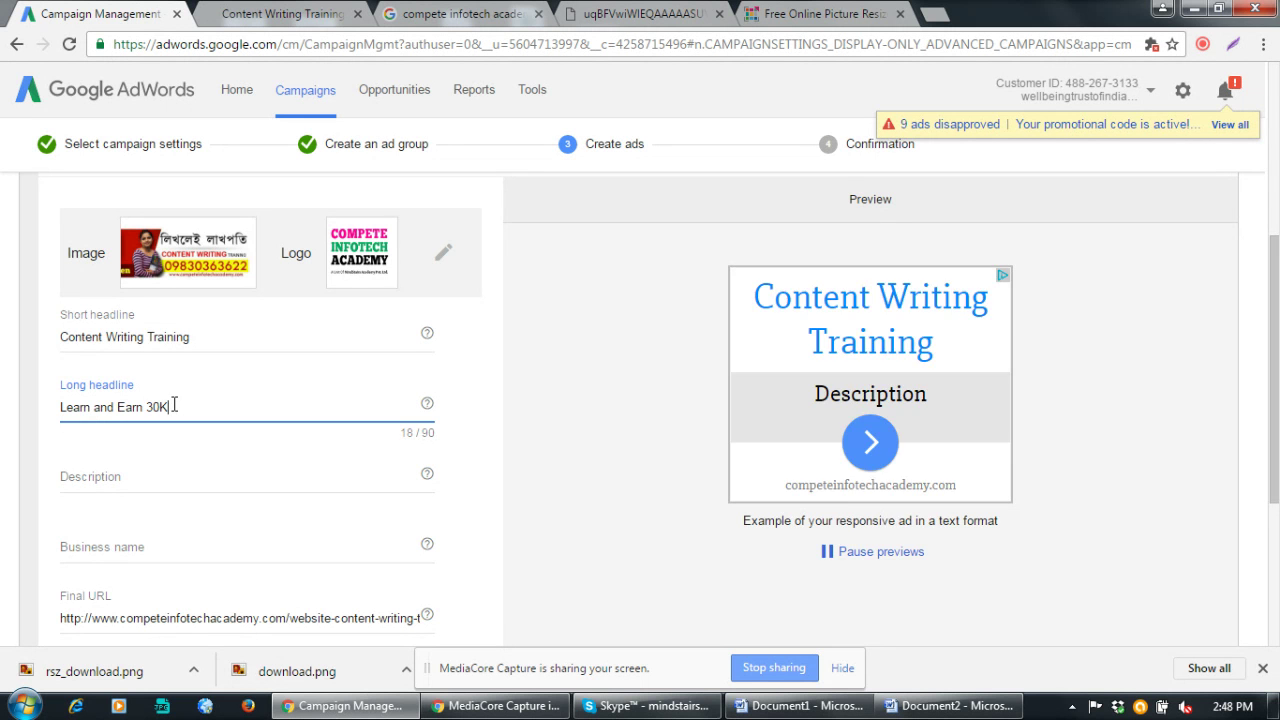
pyautogui.write('+/M after T')
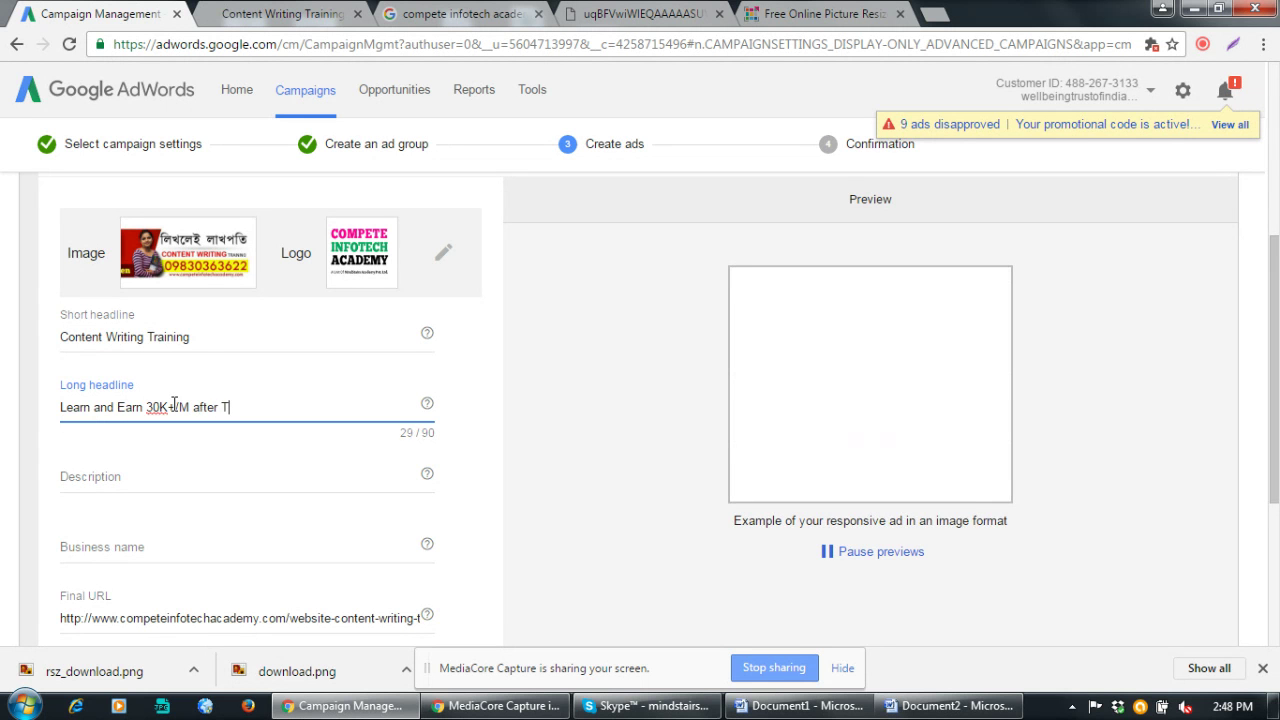
pyautogui.write('raining from')
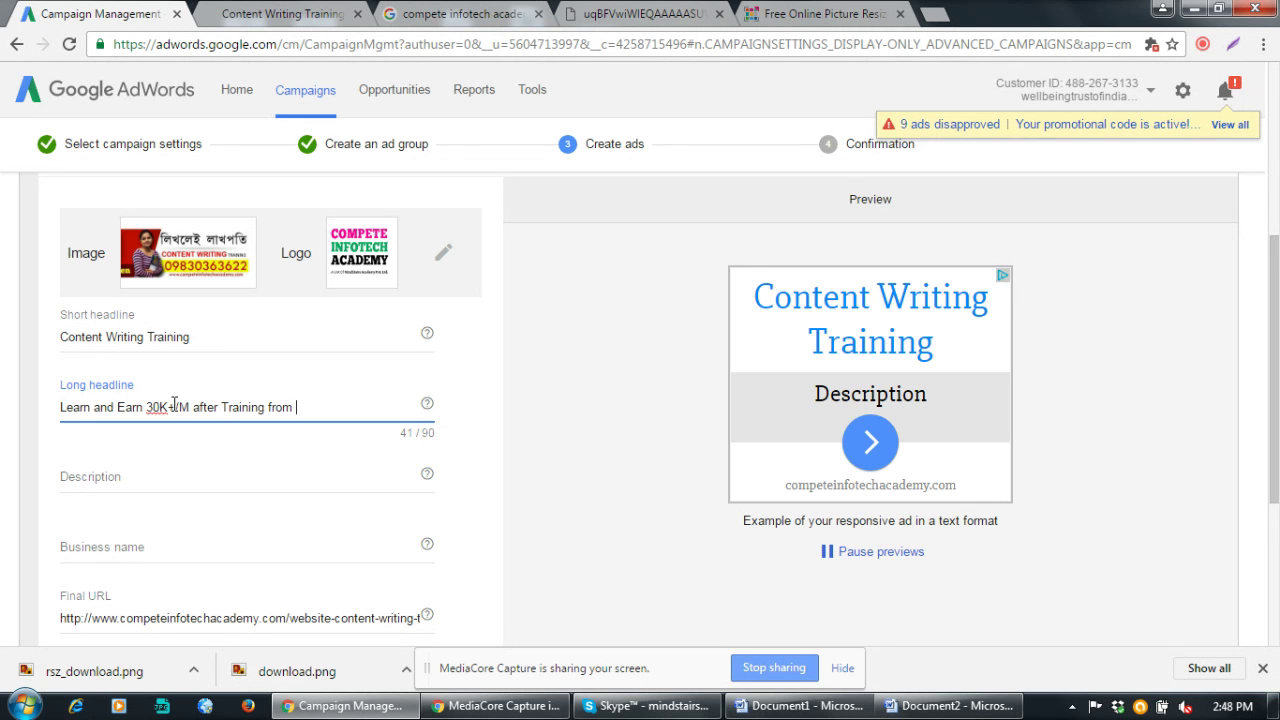
pyautogui.write('Fulltime ')
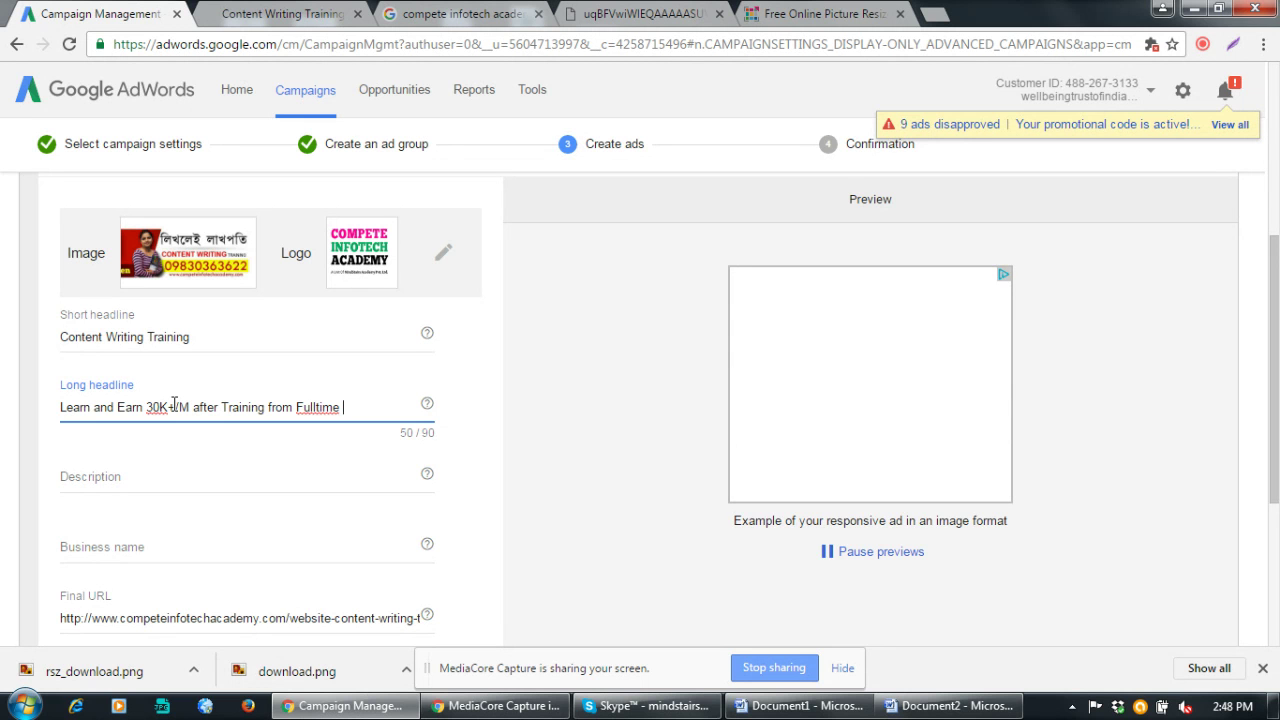
pyautogui.write('job + Home')
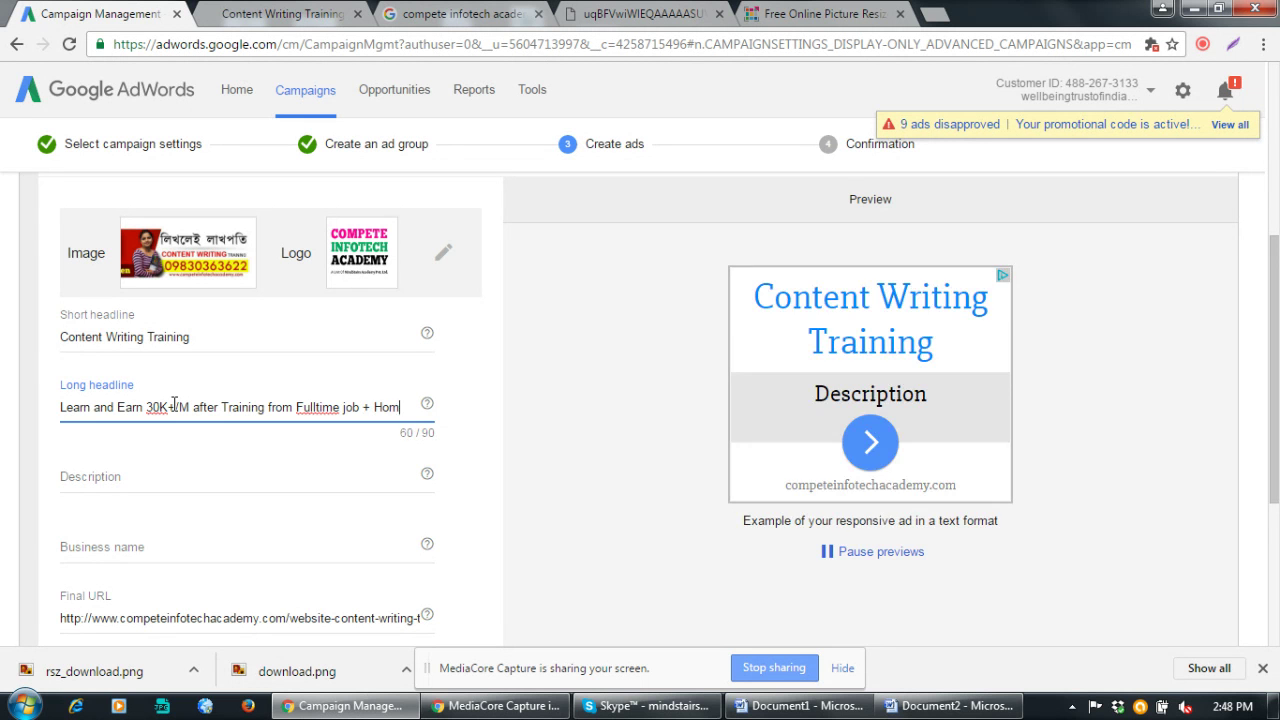
pyautogui.press('BackSpace')
pyautogui.press('BackSpace')
pyautogui.press('BackSpace')
pyautogui.press('BackSpace')
pyautogui.press('BackSpace')
pyautogui.press('BackSpace')
pyautogui.press('BackSpace')
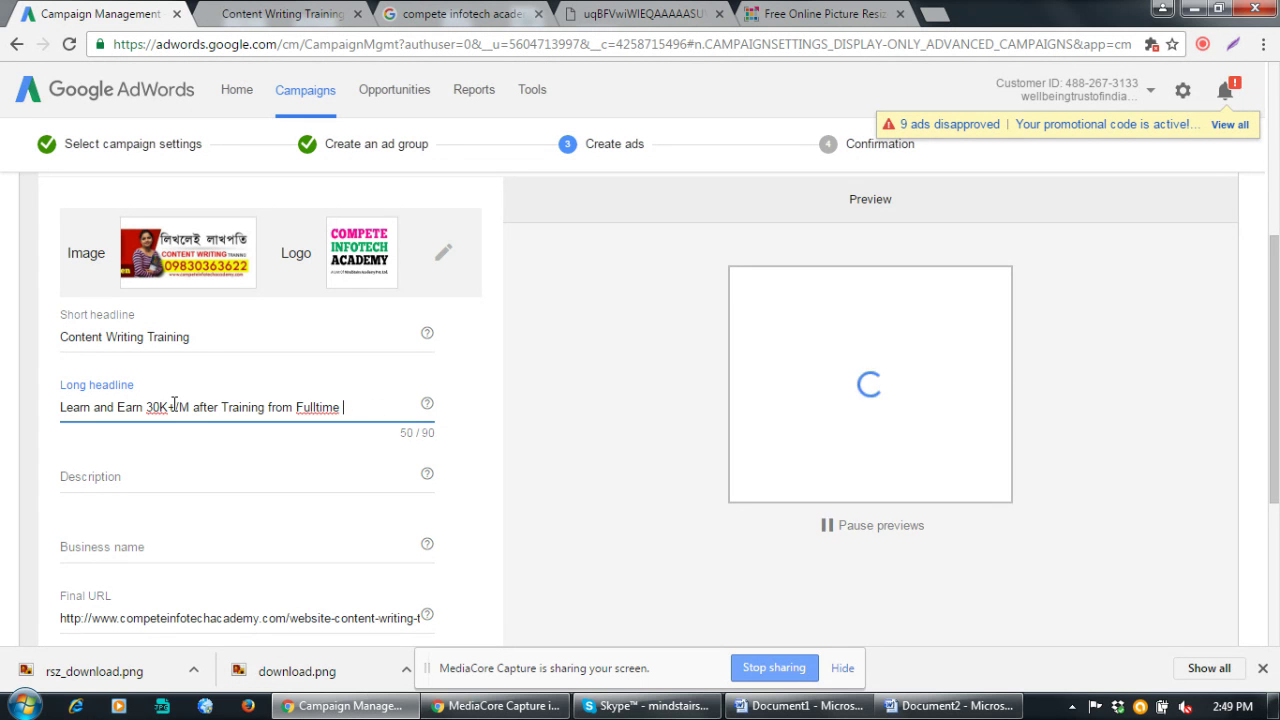
pyautogui.write('MNC Jo')
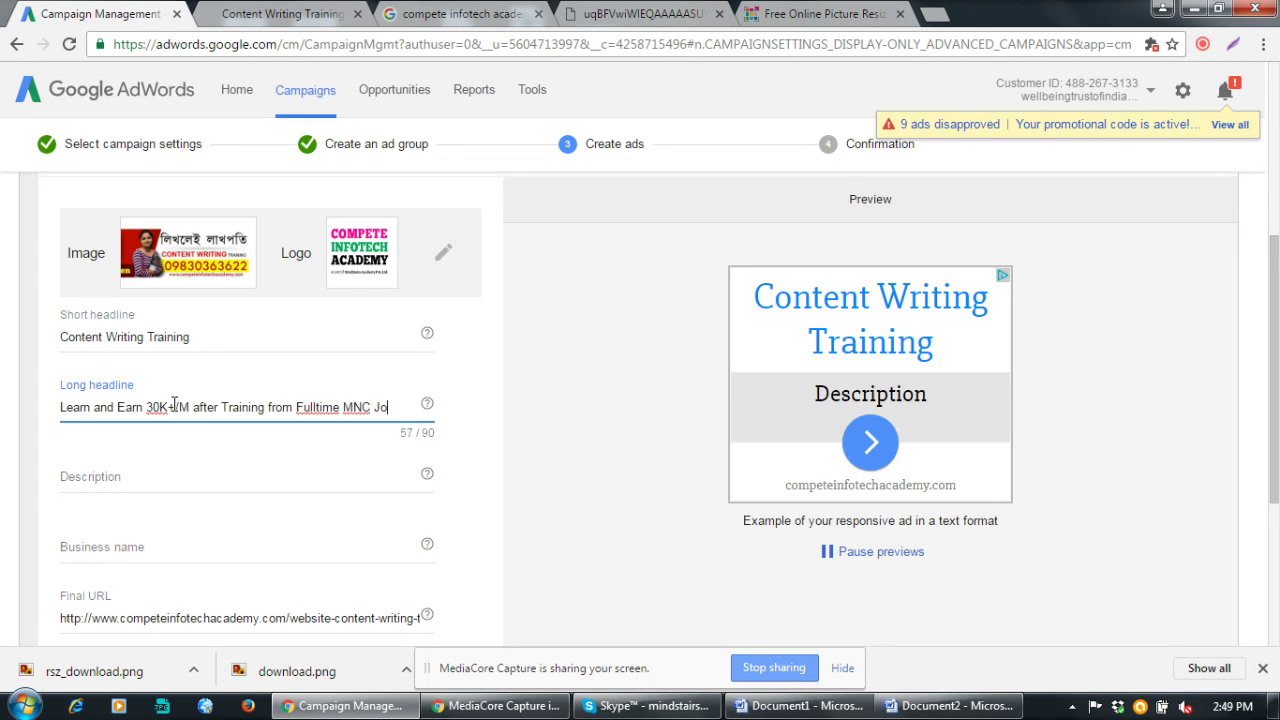
pyautogui.press('BackSpace')
pyautogui.press('BackSpace')
pyautogui.press('BackSpace')
pyautogui.press('BackSpace')
pyautogui.press('BackSpace')
pyautogui.press('BackSpace')
pyautogui.press('BackSpace')
pyautogui.press('BackSpace')
pyautogui.press('BackSpace')
pyautogui.press('BackSpace')
pyautogui.press('BackSpace')
pyautogui.press('BackSpace')
pyautogui.press('BackSpace')
pyautogui.press('BackSpace')
pyautogui.press('BackSpace')
pyautogui.press('BackSpace')
pyautogui.press('BackSpace')
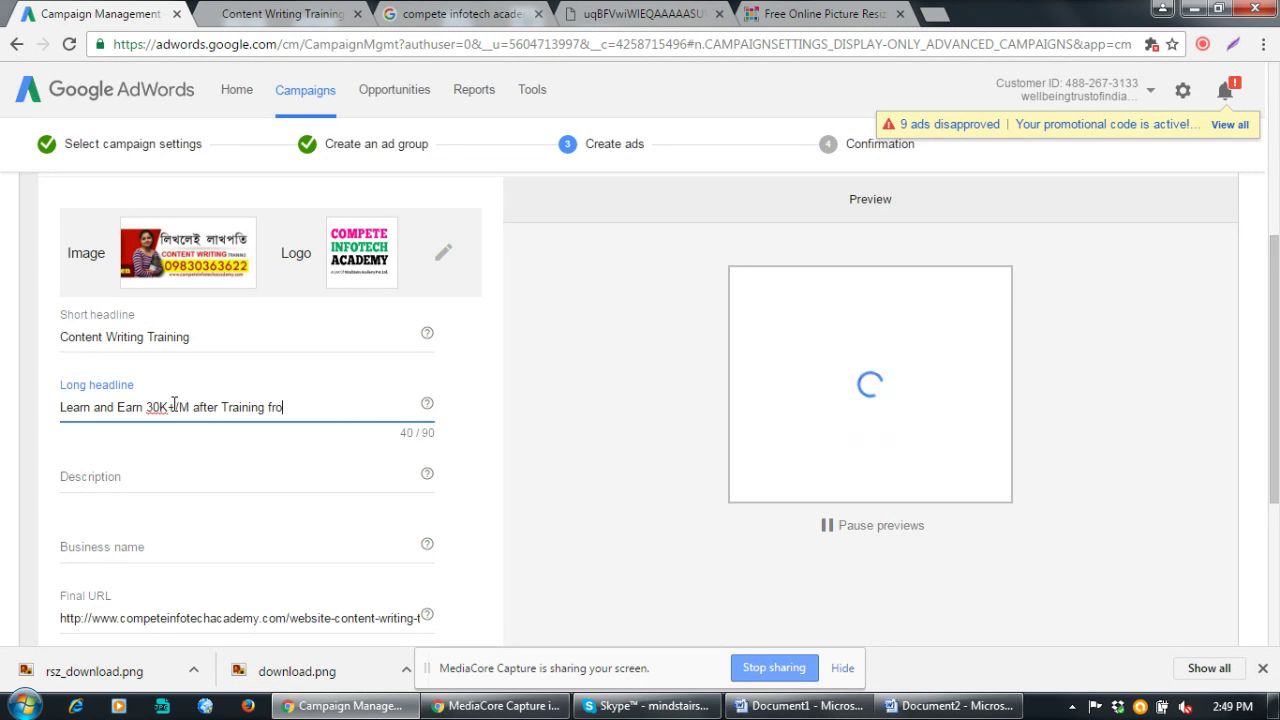
# Remove the leftover "from" fragment after "Training" in the long headline and add ". Get MNC Jobs + Do Freelancing from Home."
pyautogui.press('BackSpace')
pyautogui.press('BackSpace')
pyautogui.press('BackSpace')
pyautogui.press('BackSpace')
pyautogui.press('BackSpace')
pyautogui.press('BackSpace')
pyautogui.press('BackSpace')
pyautogui.press('BackSpace')
pyautogui.press('BackSpace')
pyautogui.write('. Get')
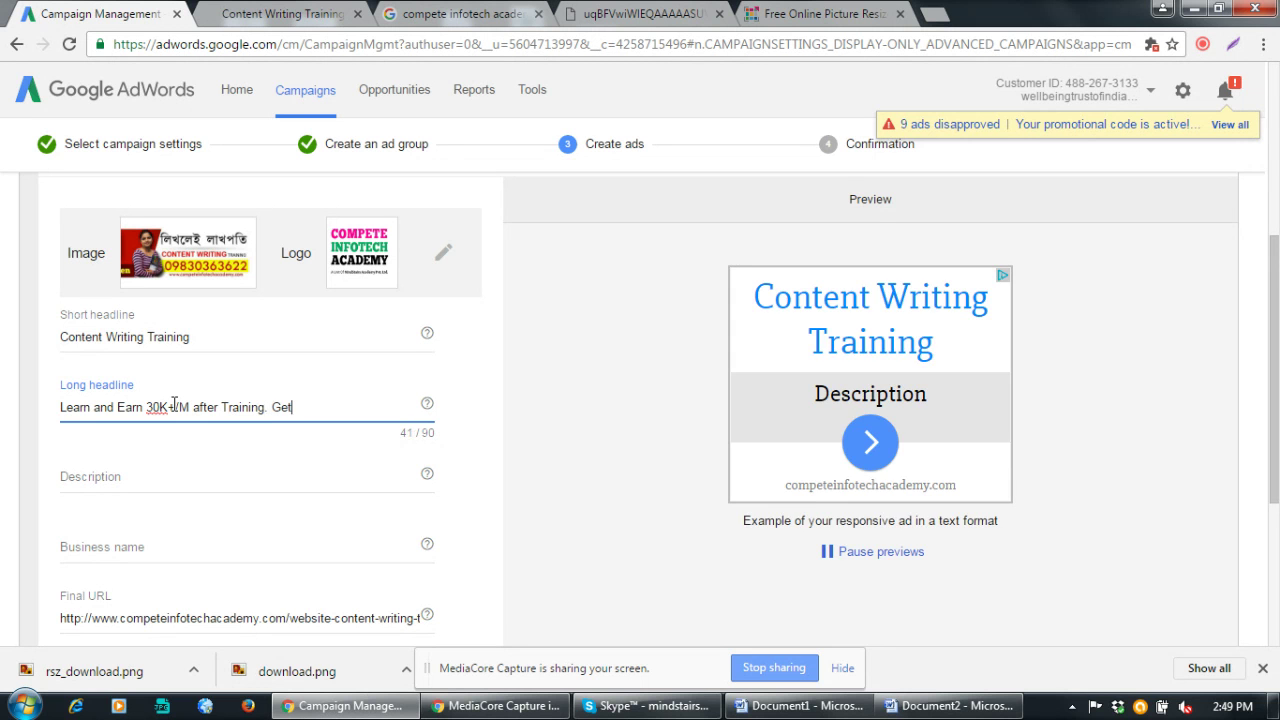
pyautogui.write(' MNC Jobs +')
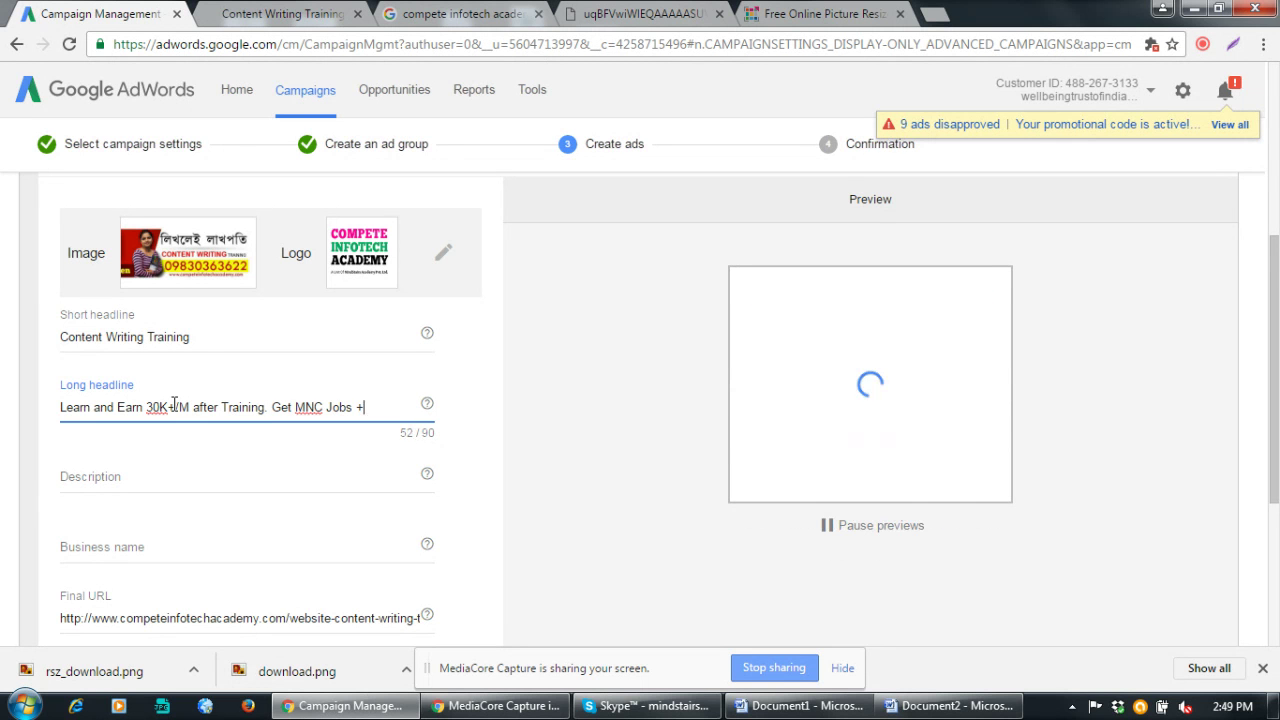
pyautogui.write(' Do Freel')
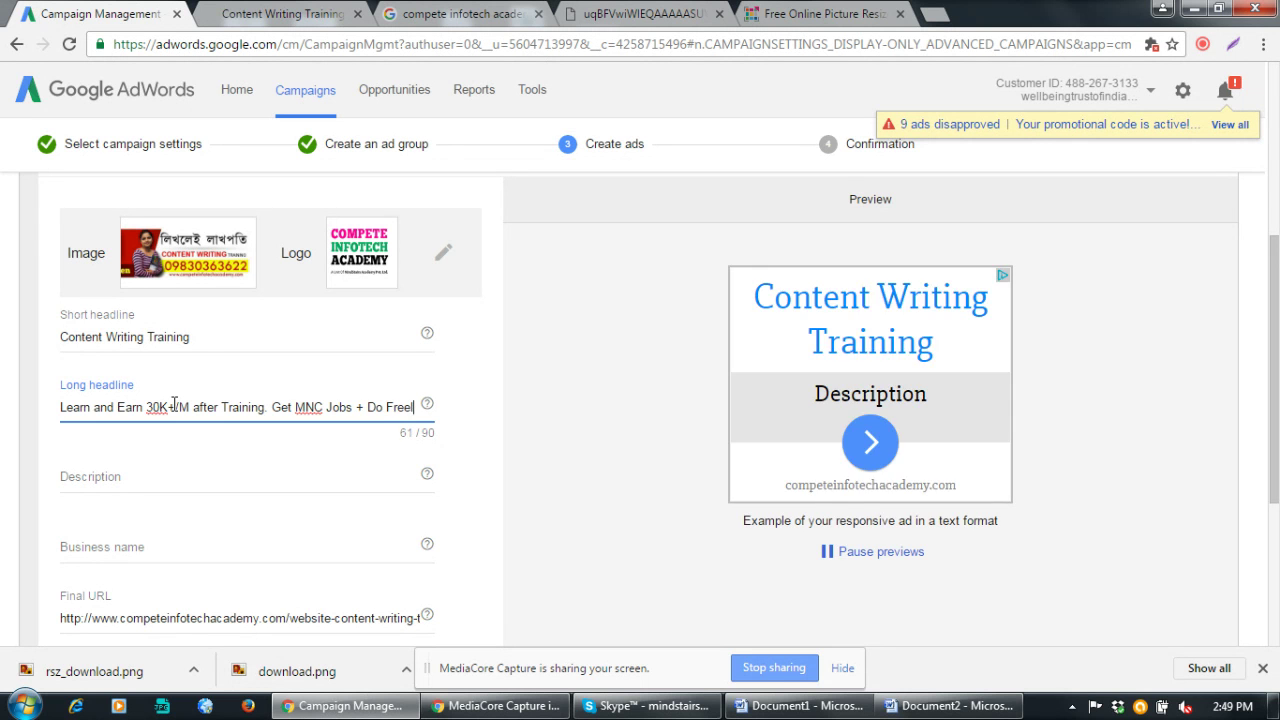
pyautogui.write('ancing ')
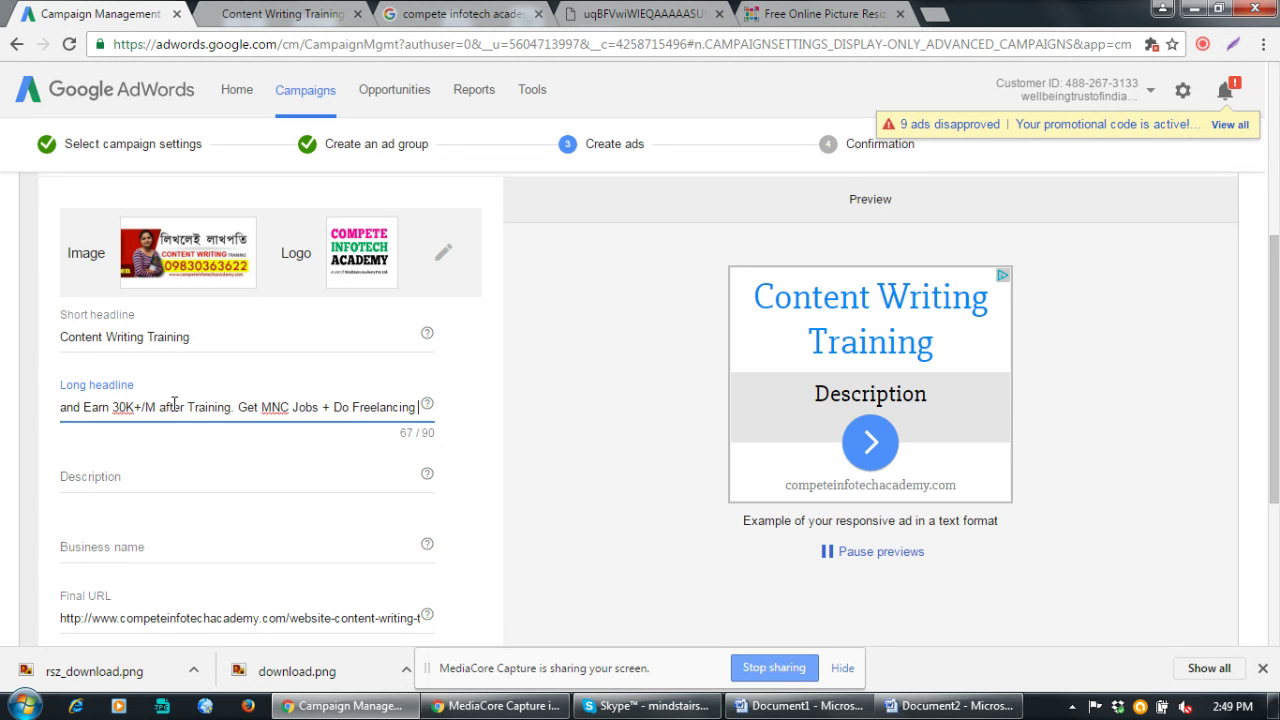
pyautogui.write('from Home.')
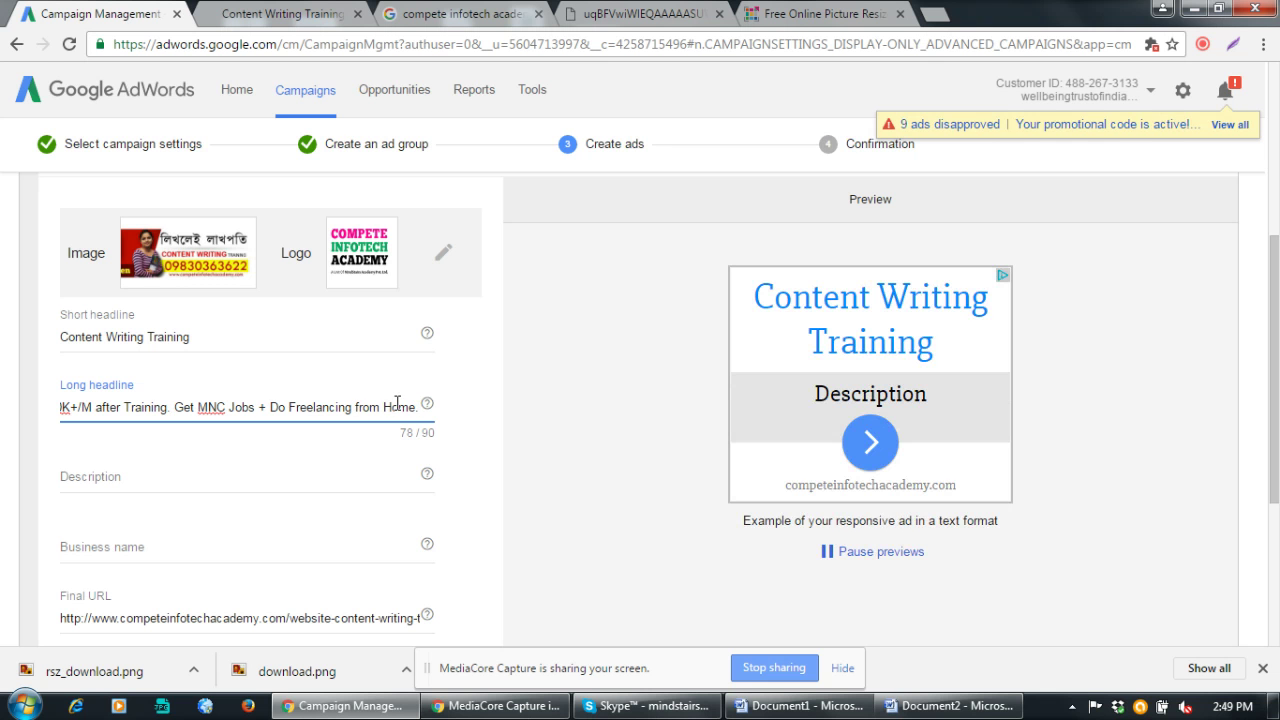
# Insert "Jobs" after "Freelancing" so the long headline's ending reads "Do Freelancing Jobs from Home."
pyautogui.hotkey('ctrl', 'Left')
pyautogui.hotkey('ctrl', 'Left')
pyautogui.write('Jo')
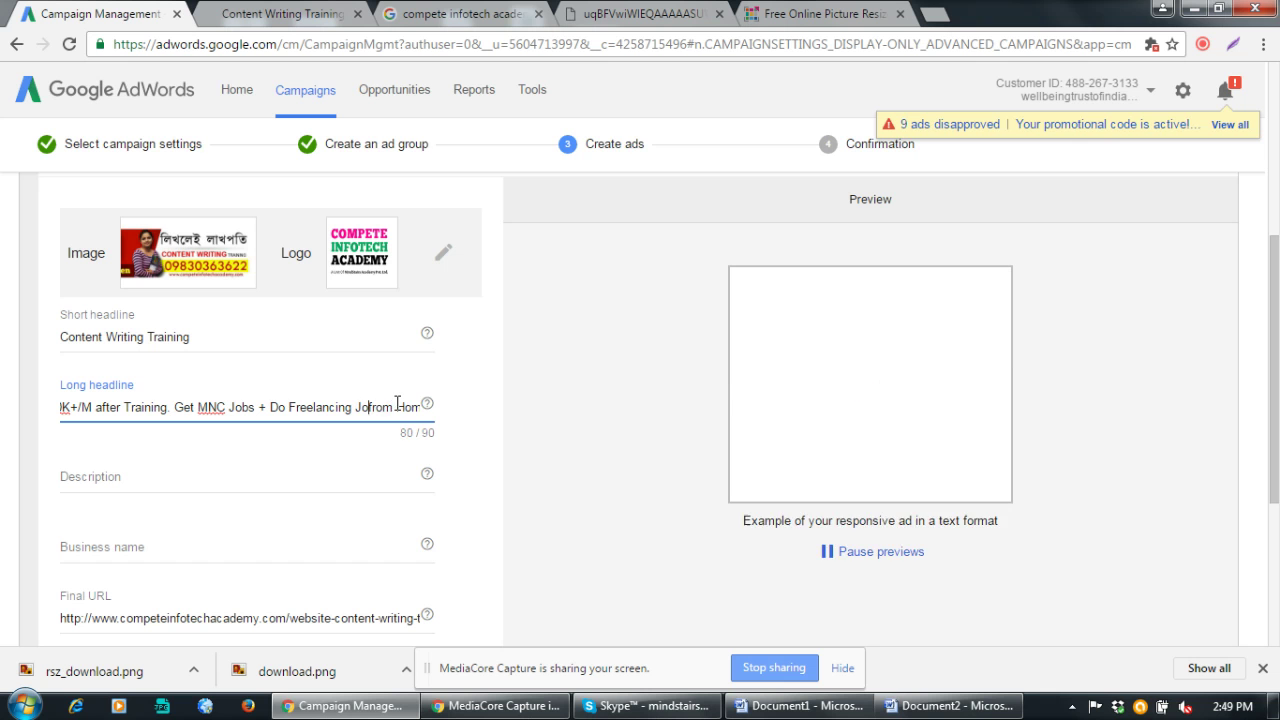
pyautogui.write('bs')
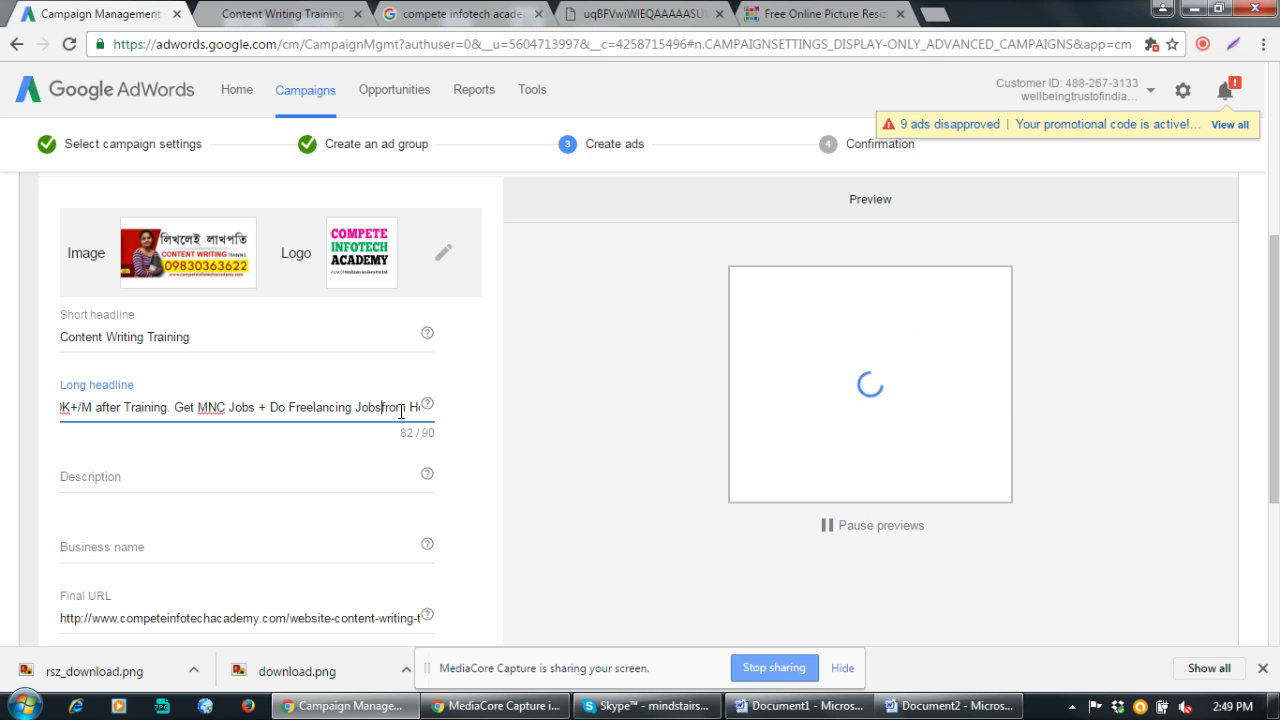
# Add "Earn More." directly after "Home." at the end of the long headline
pyautogui.moveTo(404, 411); pyautogui.dragTo(448, 418)
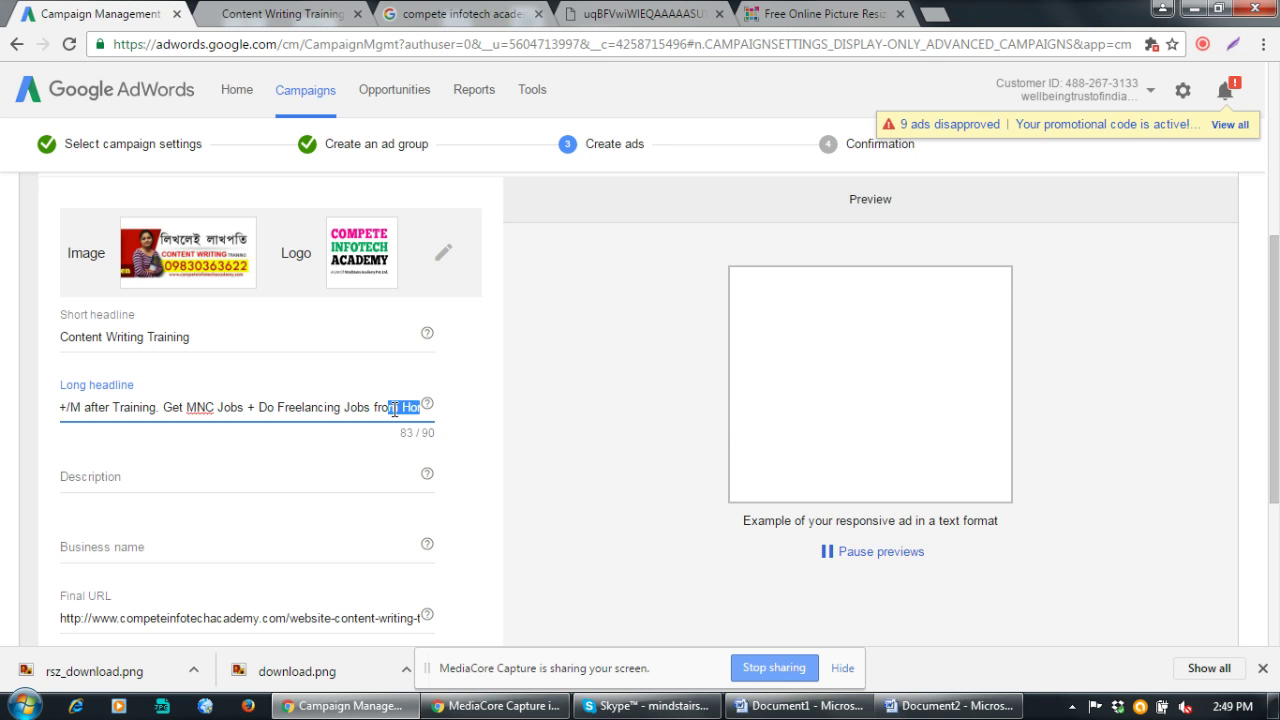
pyautogui.click(393, 409)
pyautogui.press('End')
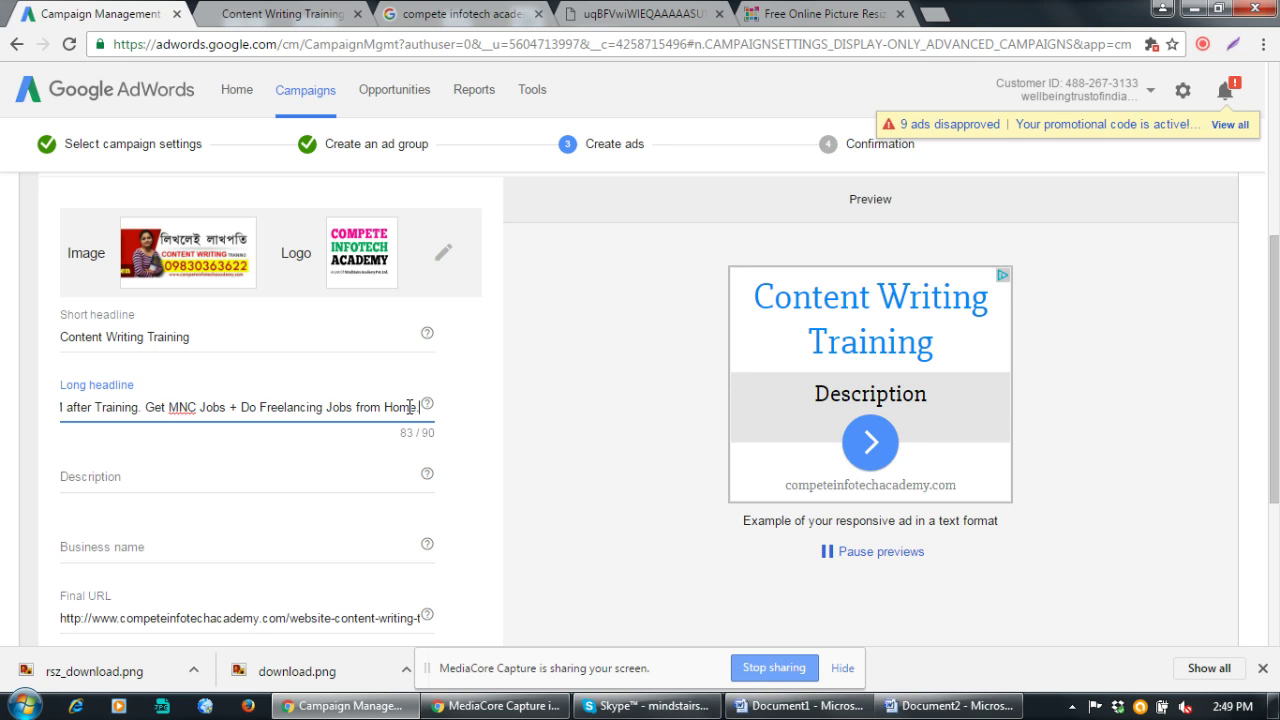
pyautogui.write('.Earn')
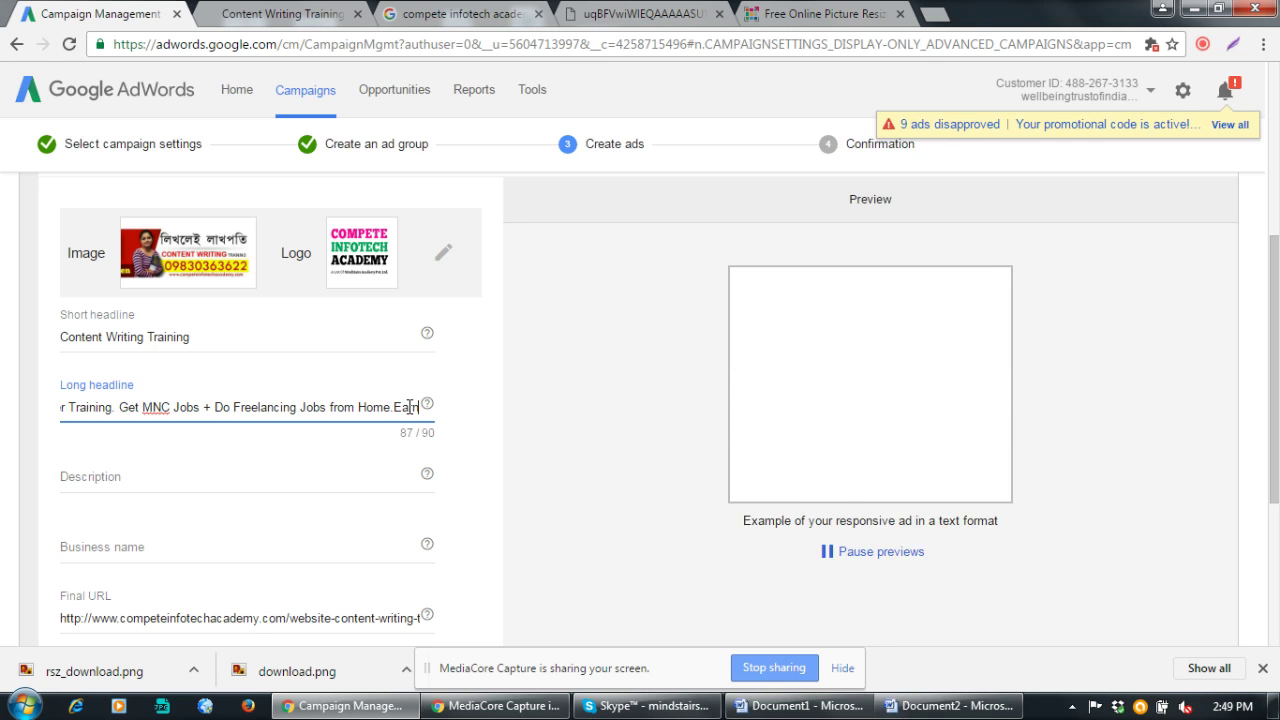
pyautogui.write(' Now')
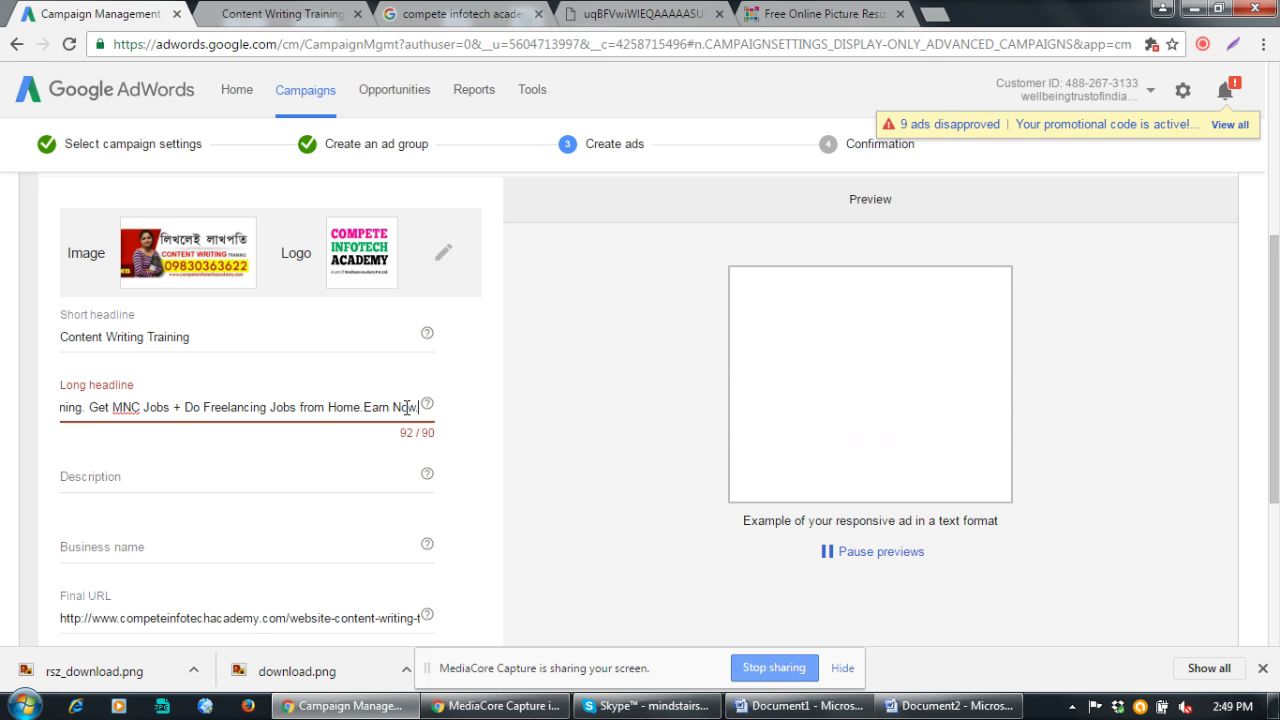
pyautogui.press('BackSpace')
pyautogui.press('BackSpace')
pyautogui.press('BackSpace')
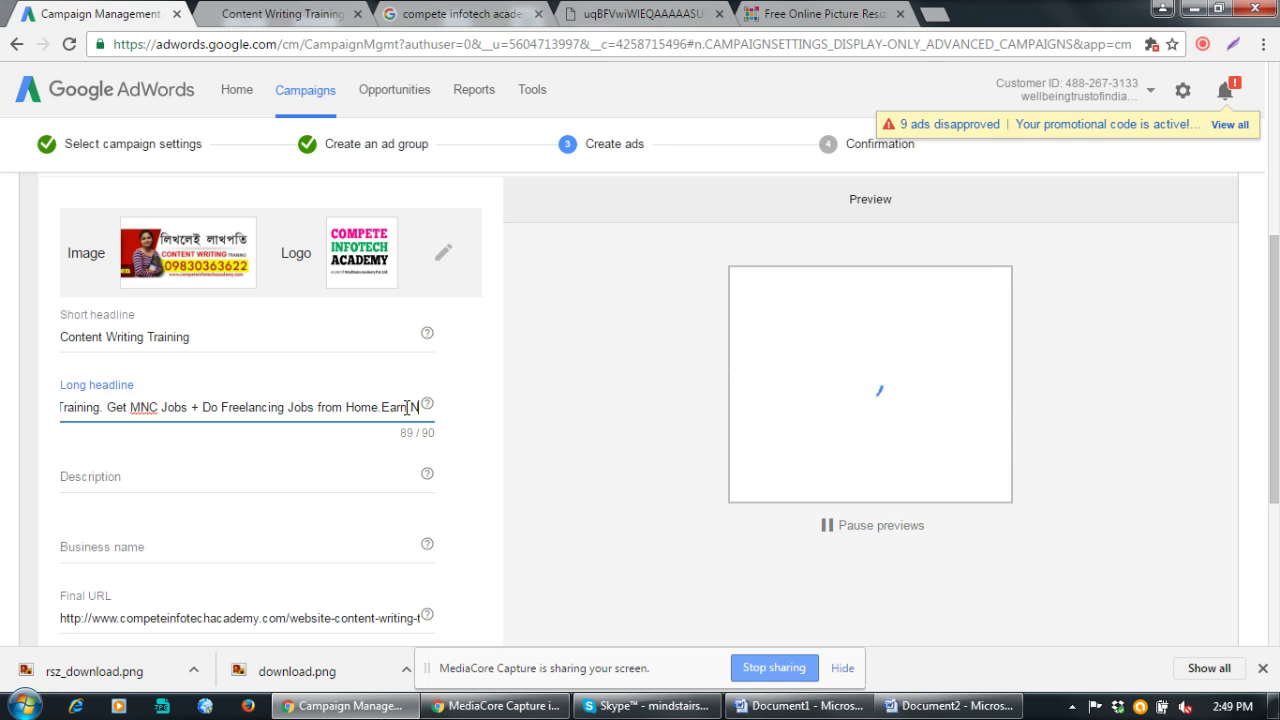
pyautogui.write('More')
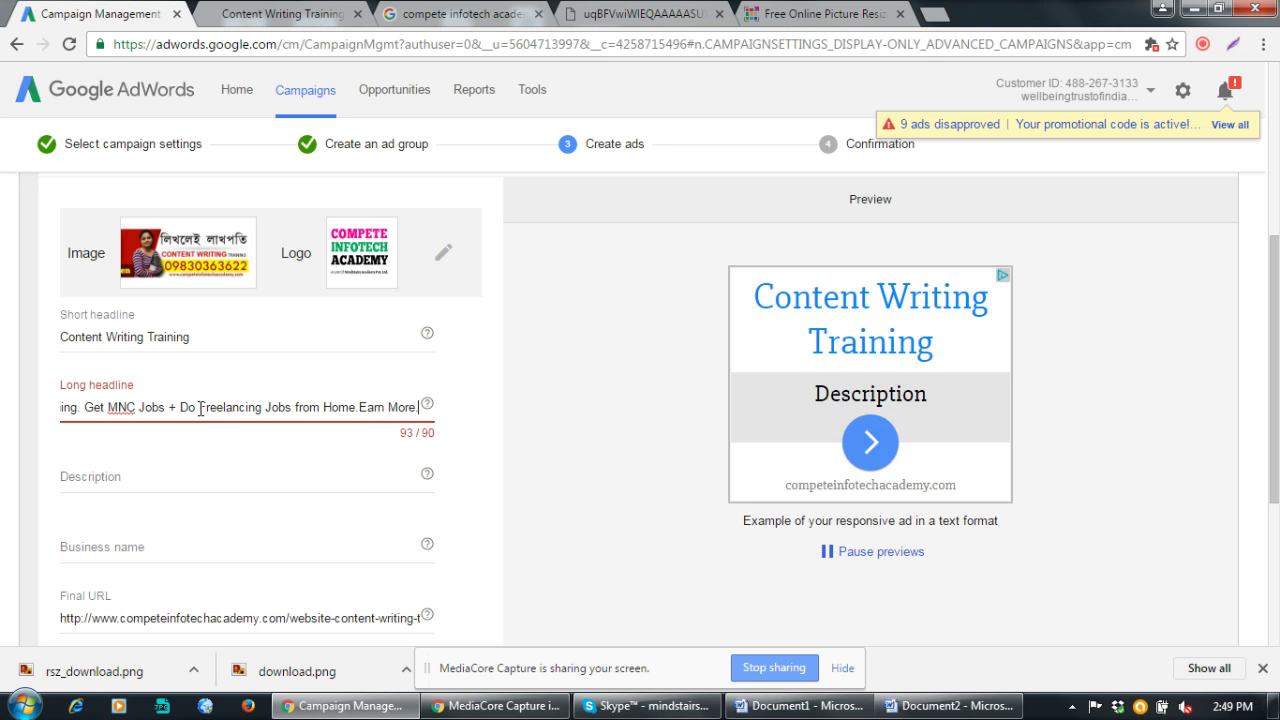
# Shorten the long headline by removing the spaces around the plus sign in "Jobs+Do" and the space before "Get"
pyautogui.click(172, 411)
pyautogui.press('BackSpace')
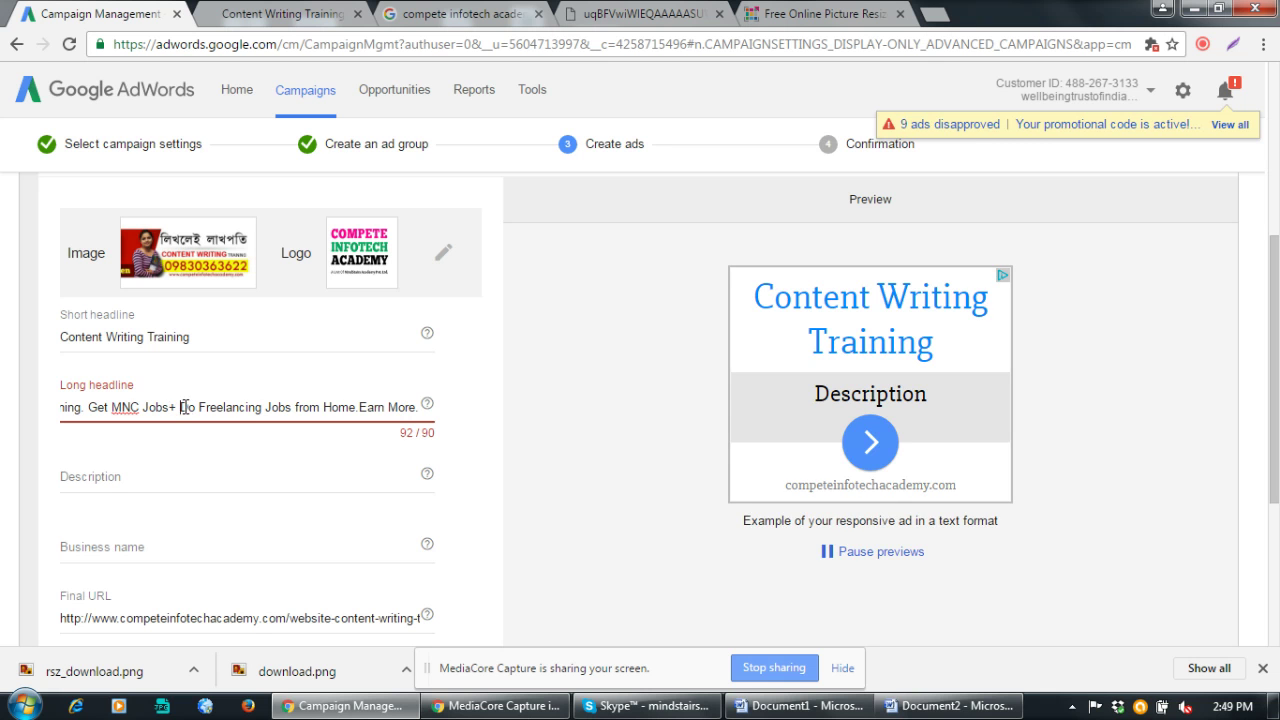
pyautogui.click(183, 407)
pyautogui.press('BackSpace')
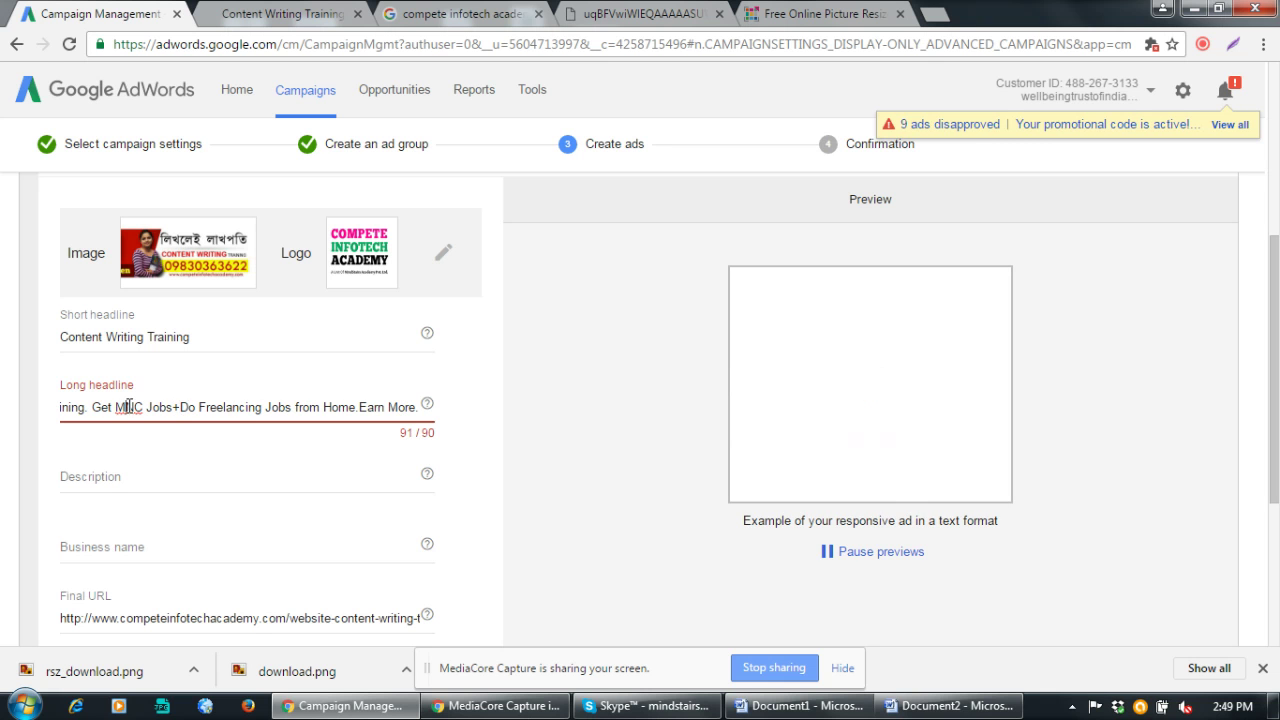
pyautogui.moveTo(128, 406); pyautogui.dragTo(80, 407)
pyautogui.click(127, 413)
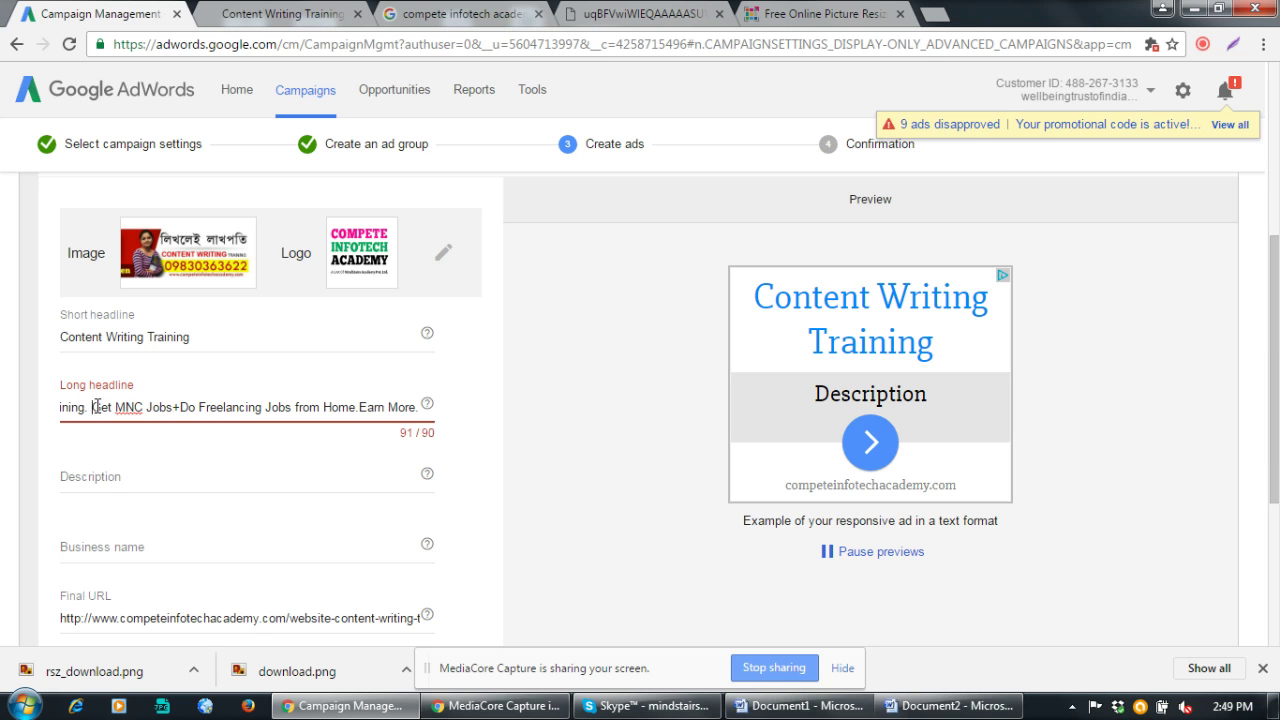
pyautogui.click(97, 405)
pyautogui.press('BackSpace')
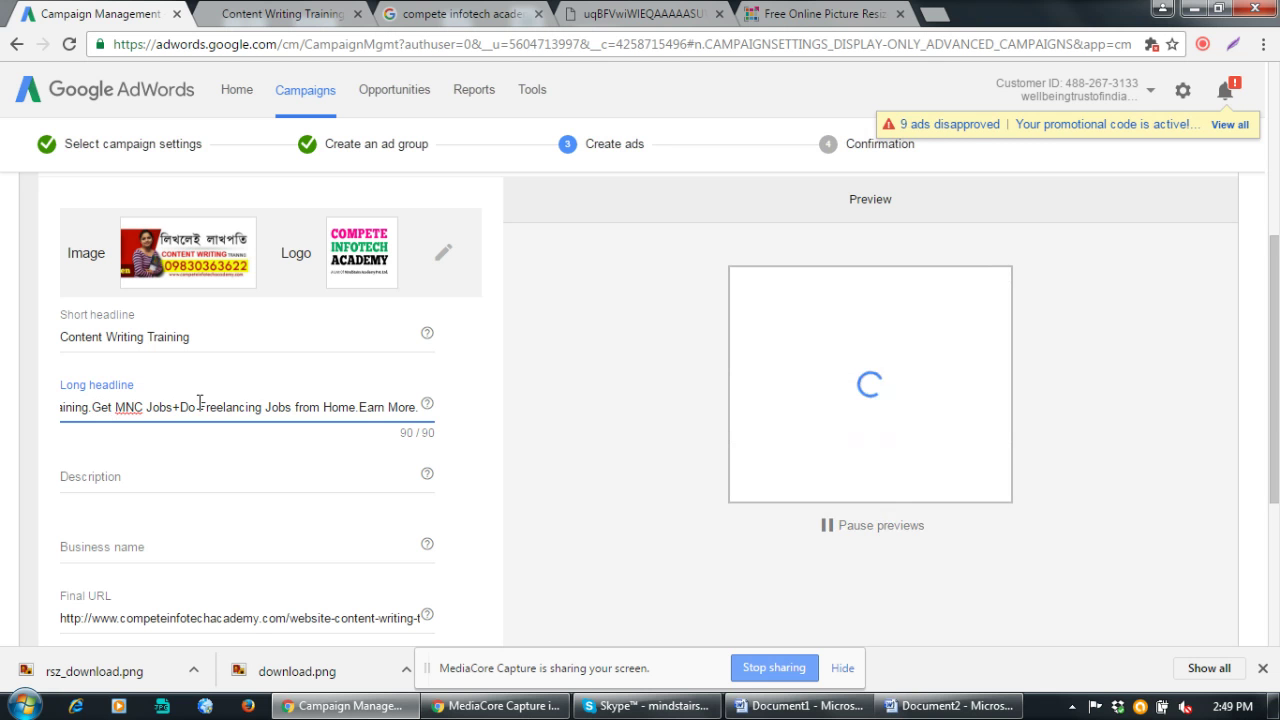
pyautogui.moveTo(378, 407); pyautogui.dragTo(434, 416)
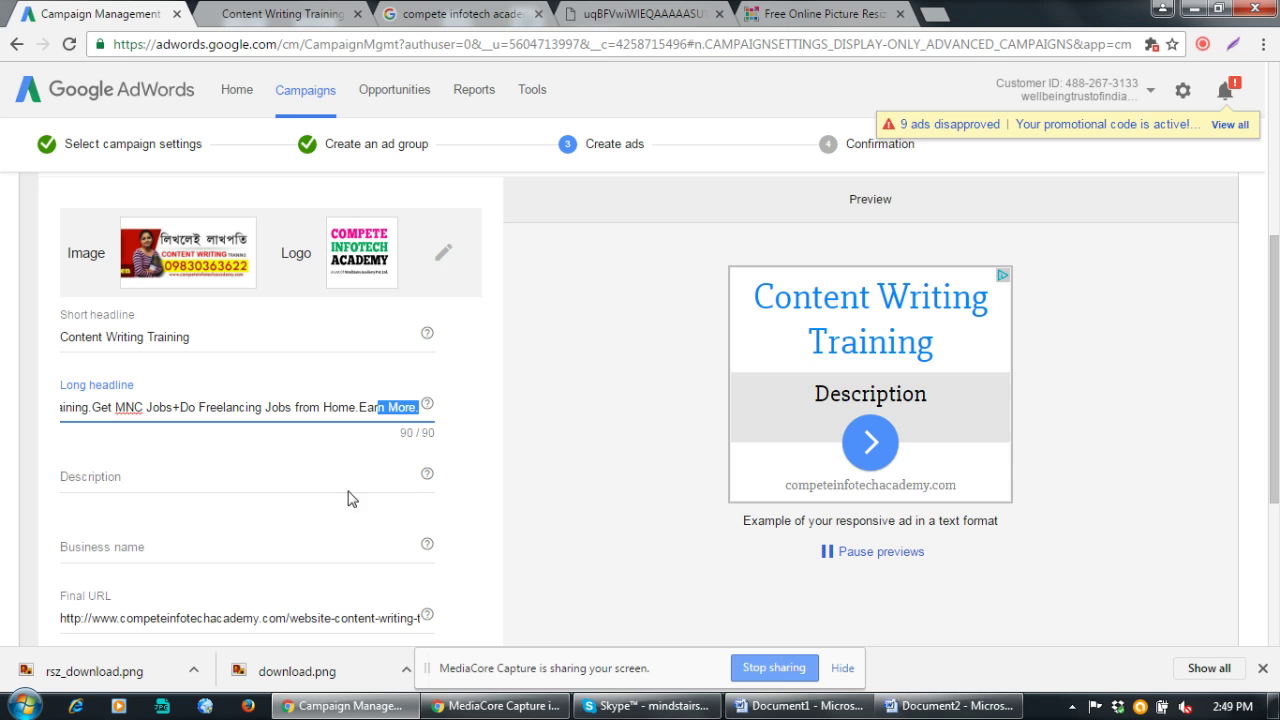
# Enter "Compete Infotech Academy" as the ad's business name
pyautogui.click(220, 495)
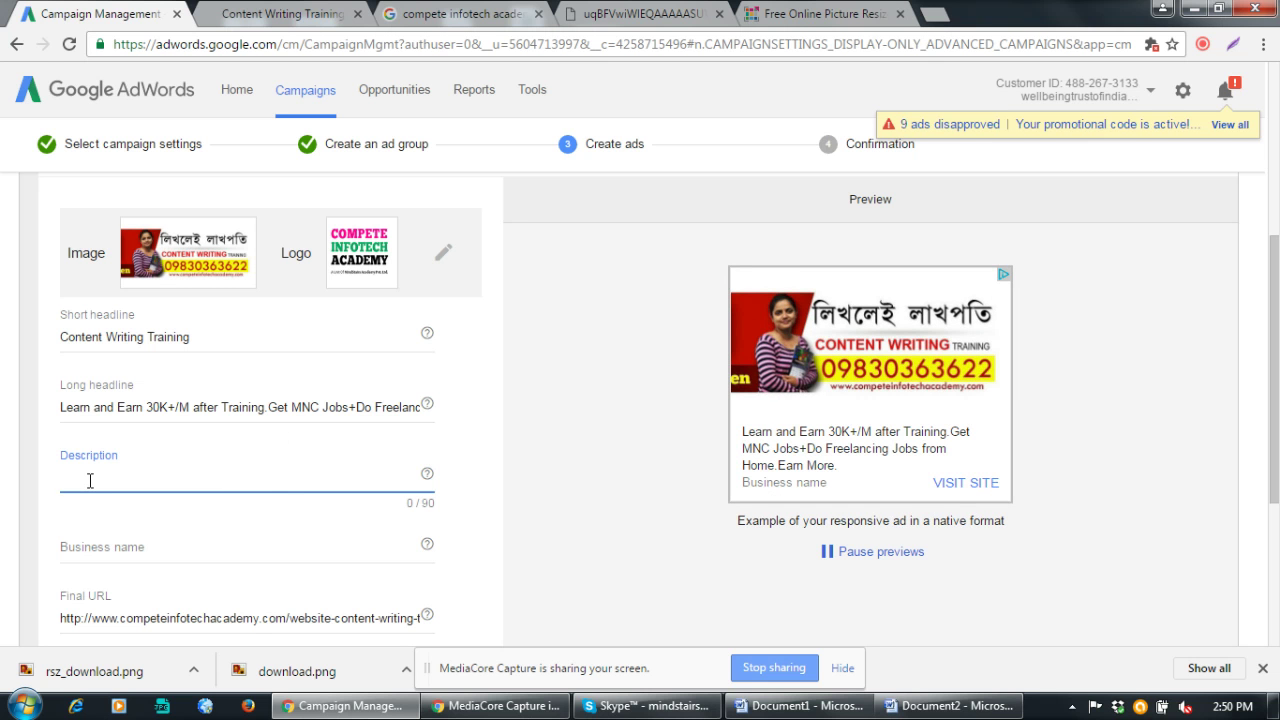
pyautogui.click(97, 546)
pyautogui.write('Co')
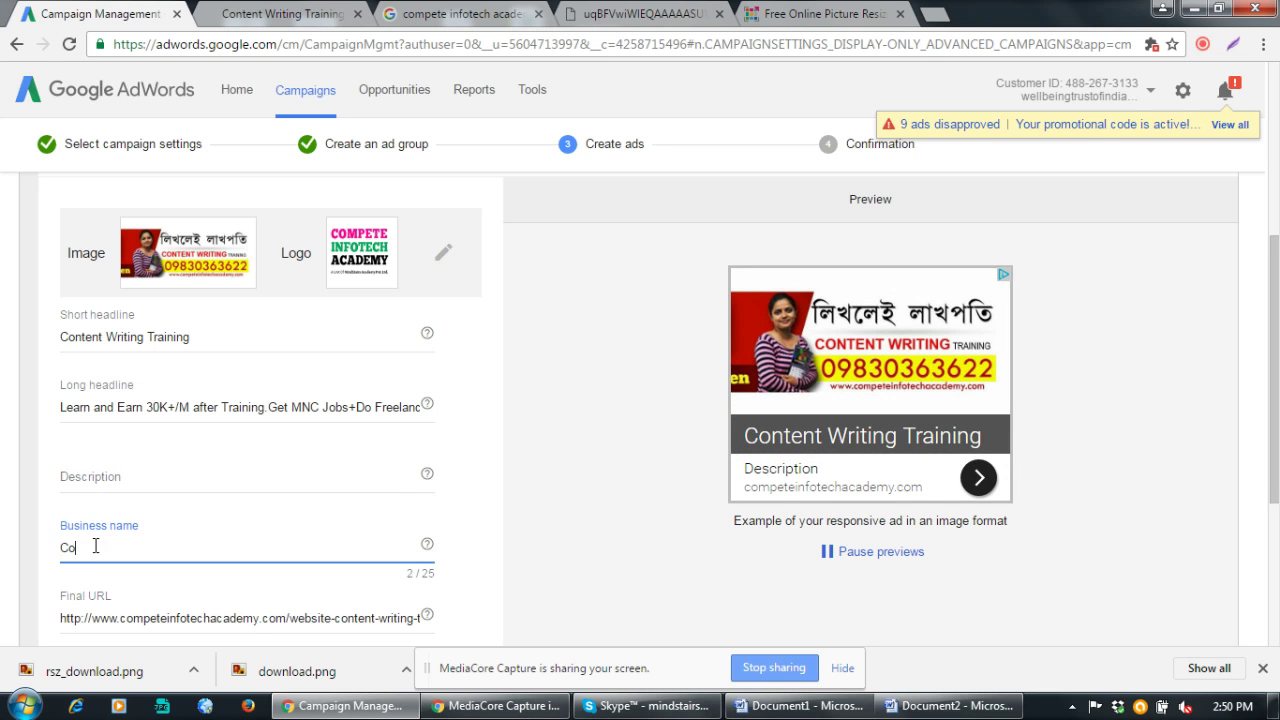
pyautogui.write('mpete Infotech Academy')
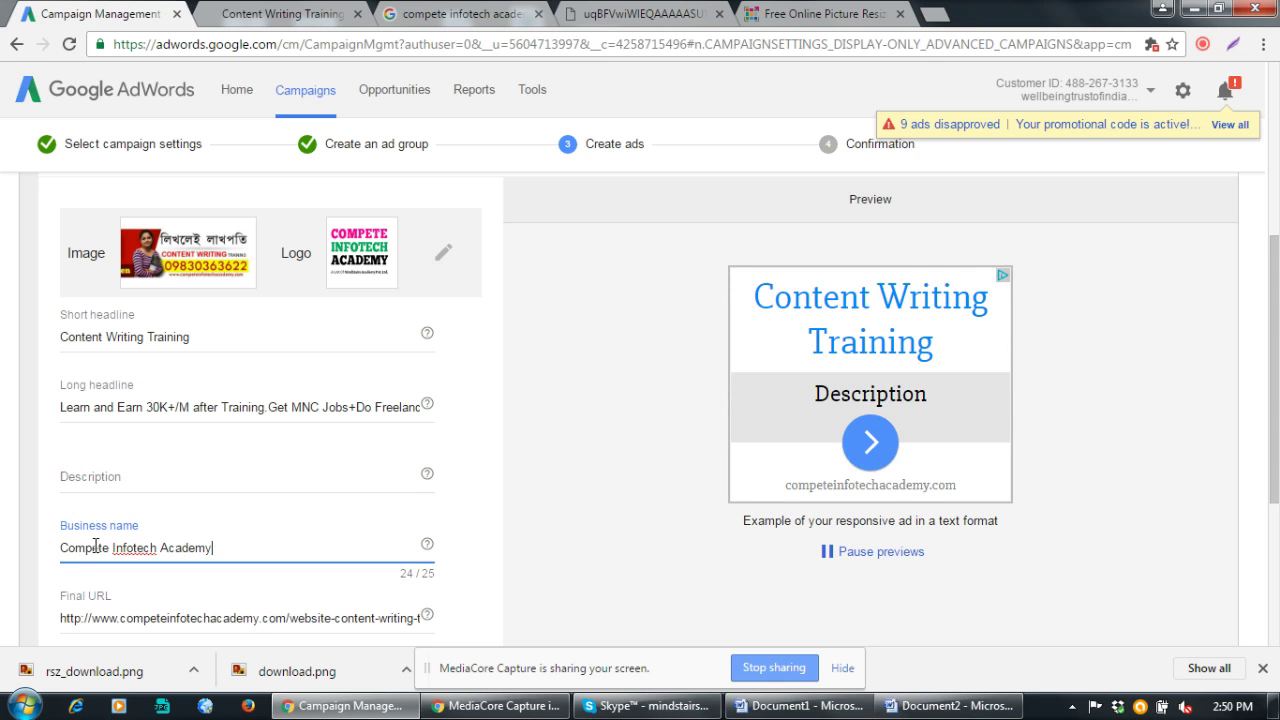
# Switch to the Google search page and run a web search for "content writing training" across all results
pyautogui.click(113, 477)
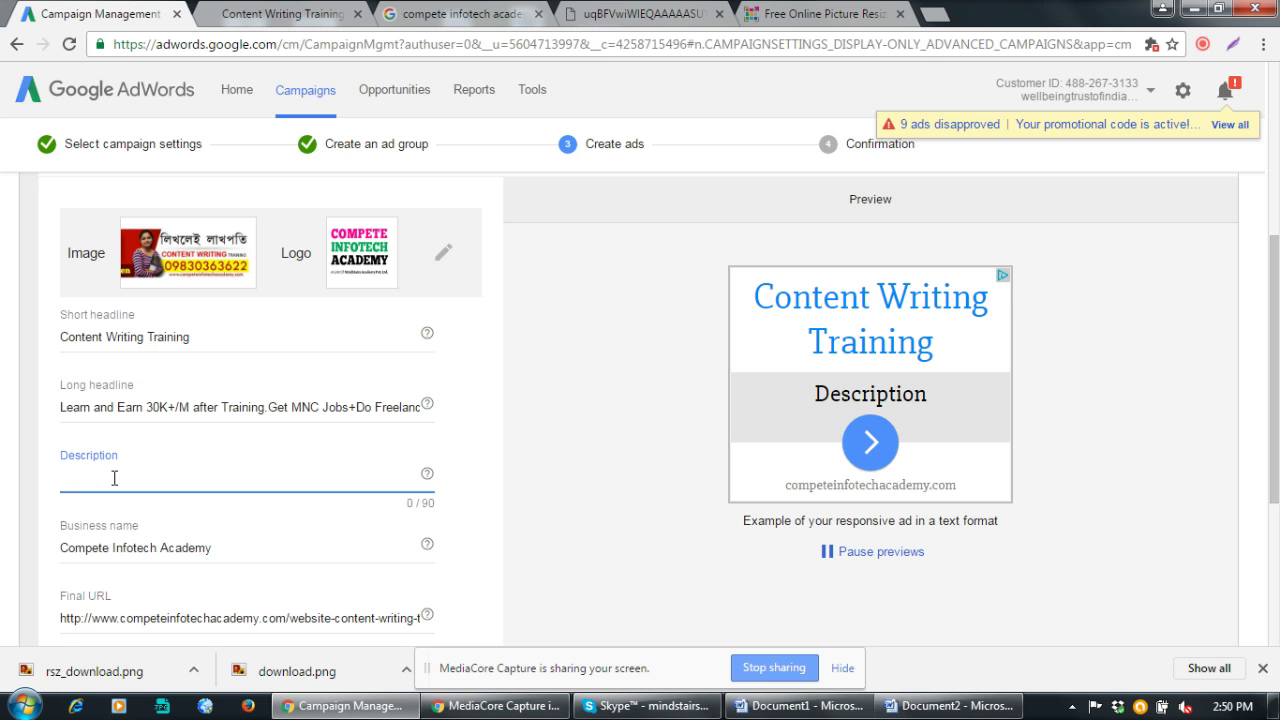
pyautogui.click(443, 14)
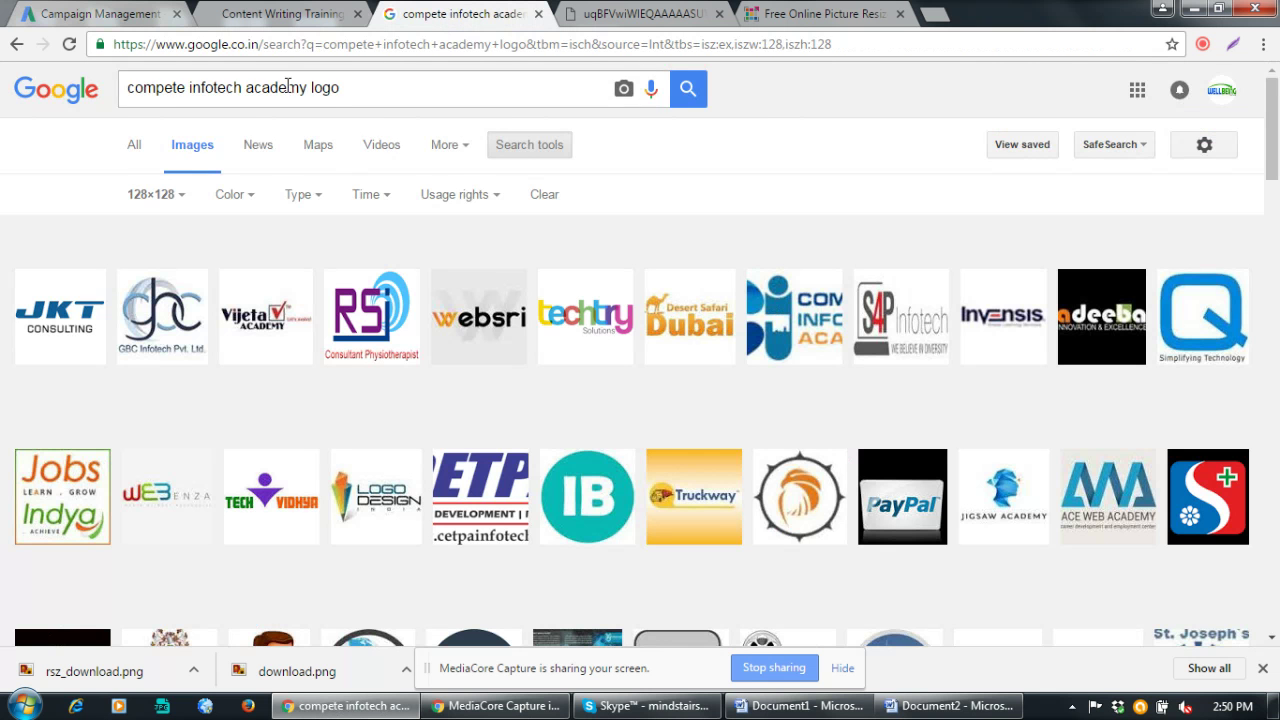
pyautogui.moveTo(374, 86); pyautogui.dragTo(110, 90)
pyautogui.write('conten')
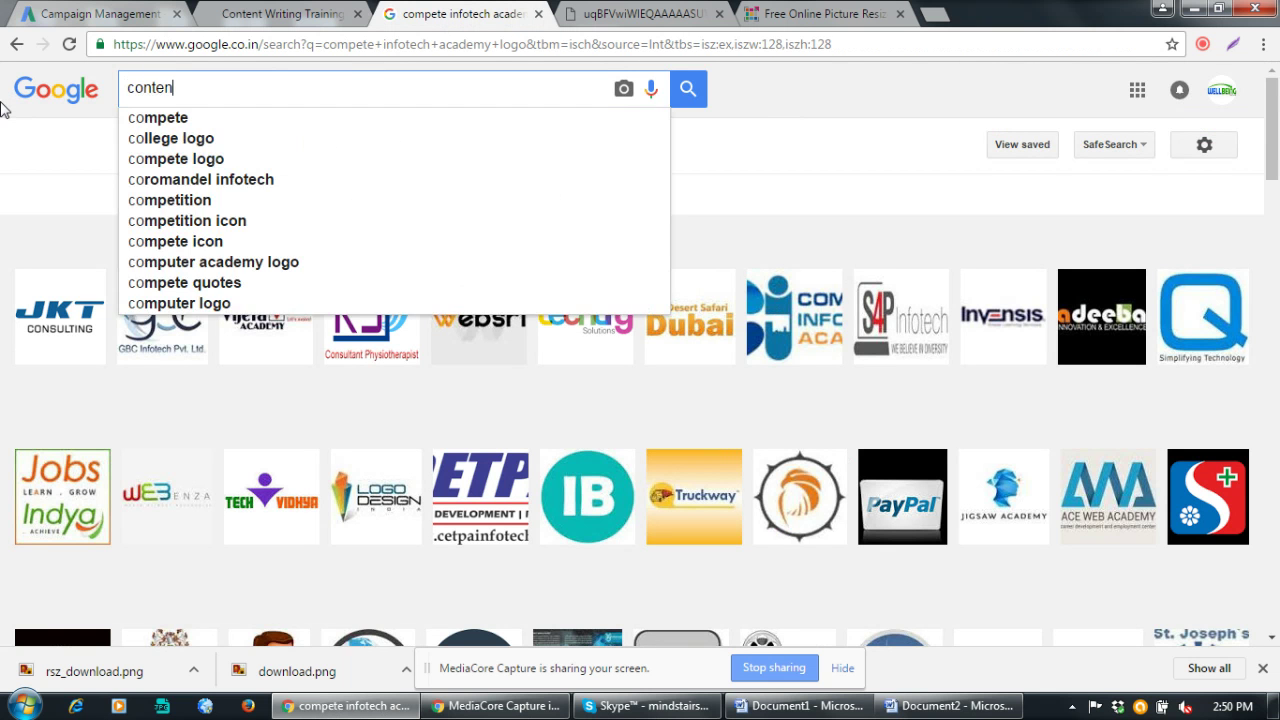
pyautogui.write('t writing train')
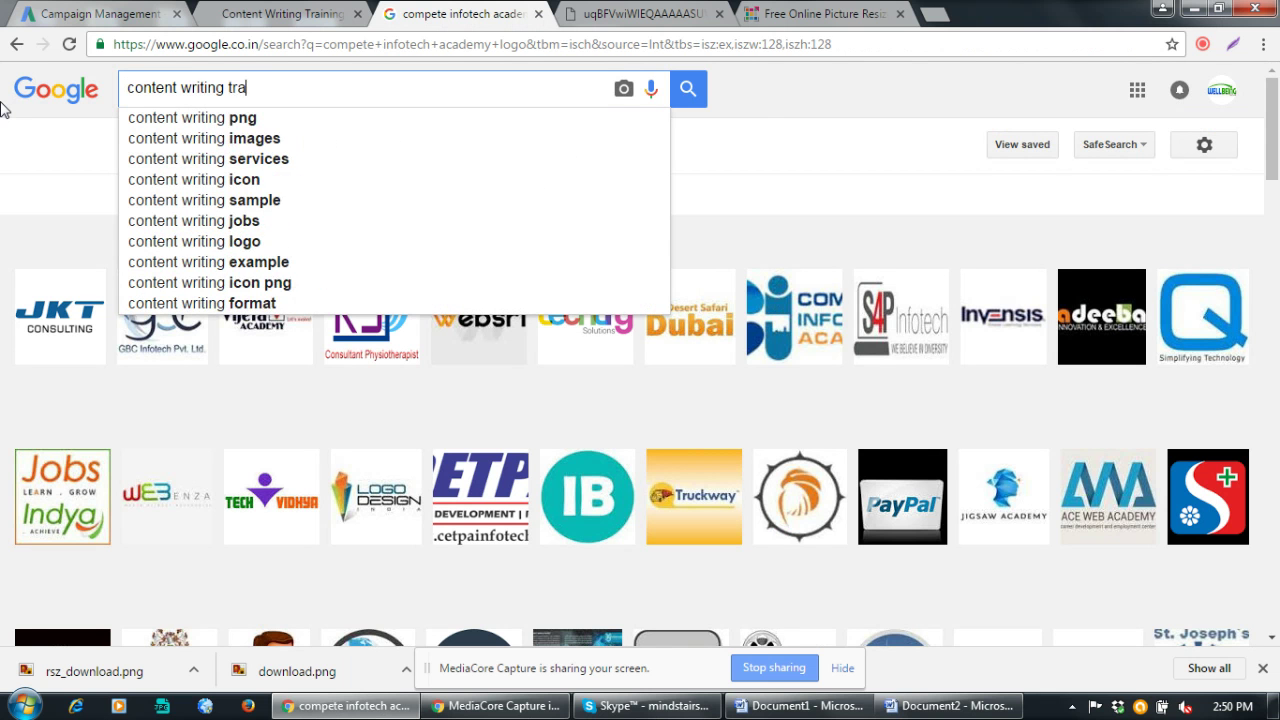
pyautogui.write('ing')
pyautogui.press('Return')
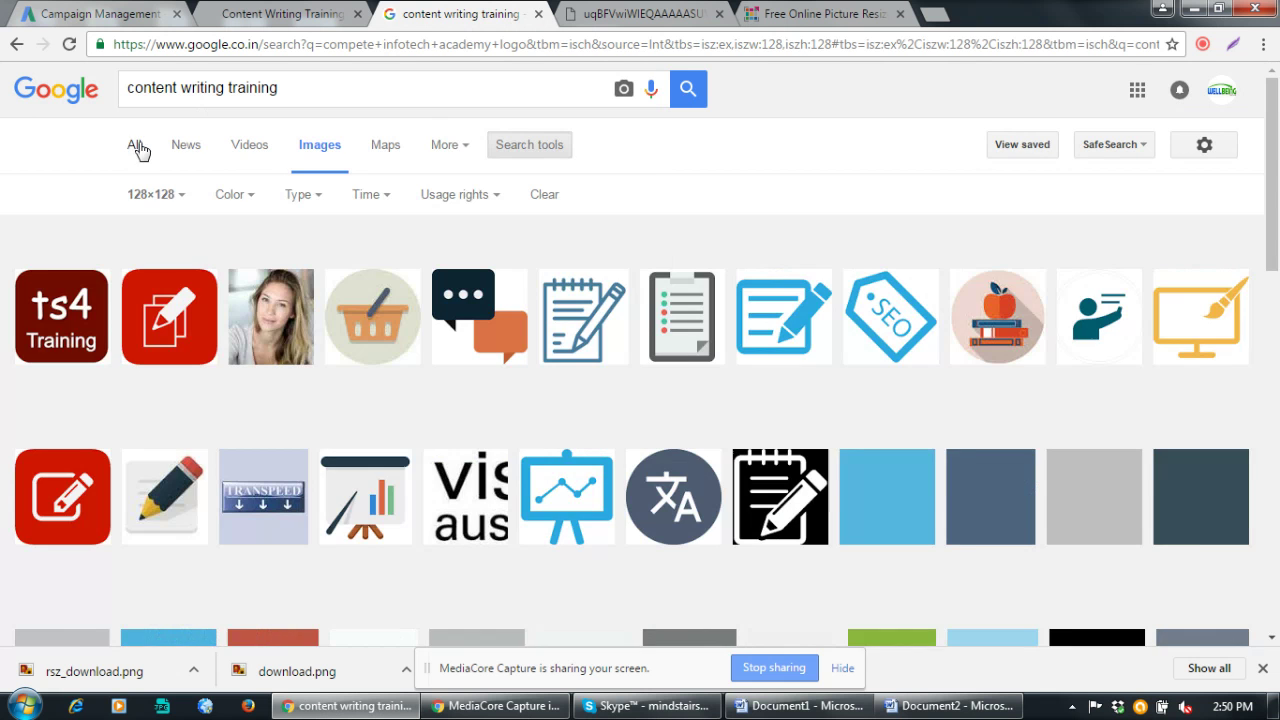
pyautogui.click(134, 147)
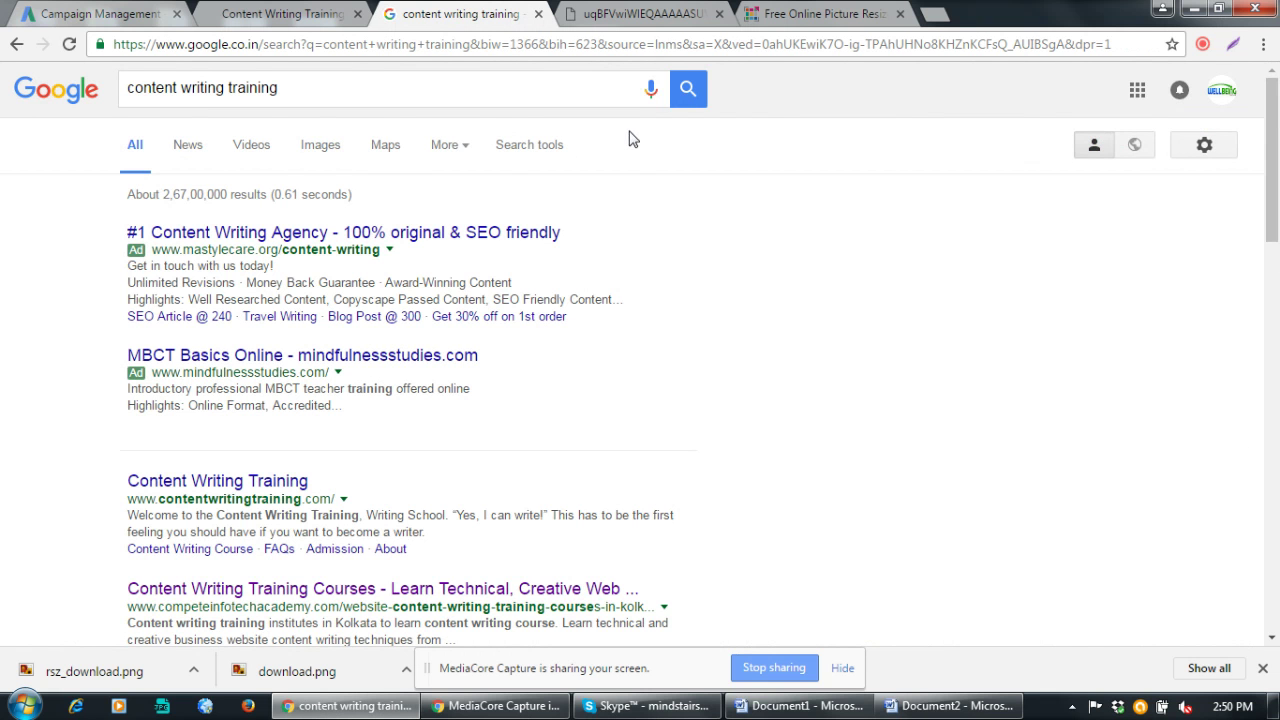
# Copy the Free Journalism Training ad's line "Quality reporting fellowships worldwide. Apply today!" from the search results into the AdWords ad's description
pyautogui.scroll(-2, 516, 173)
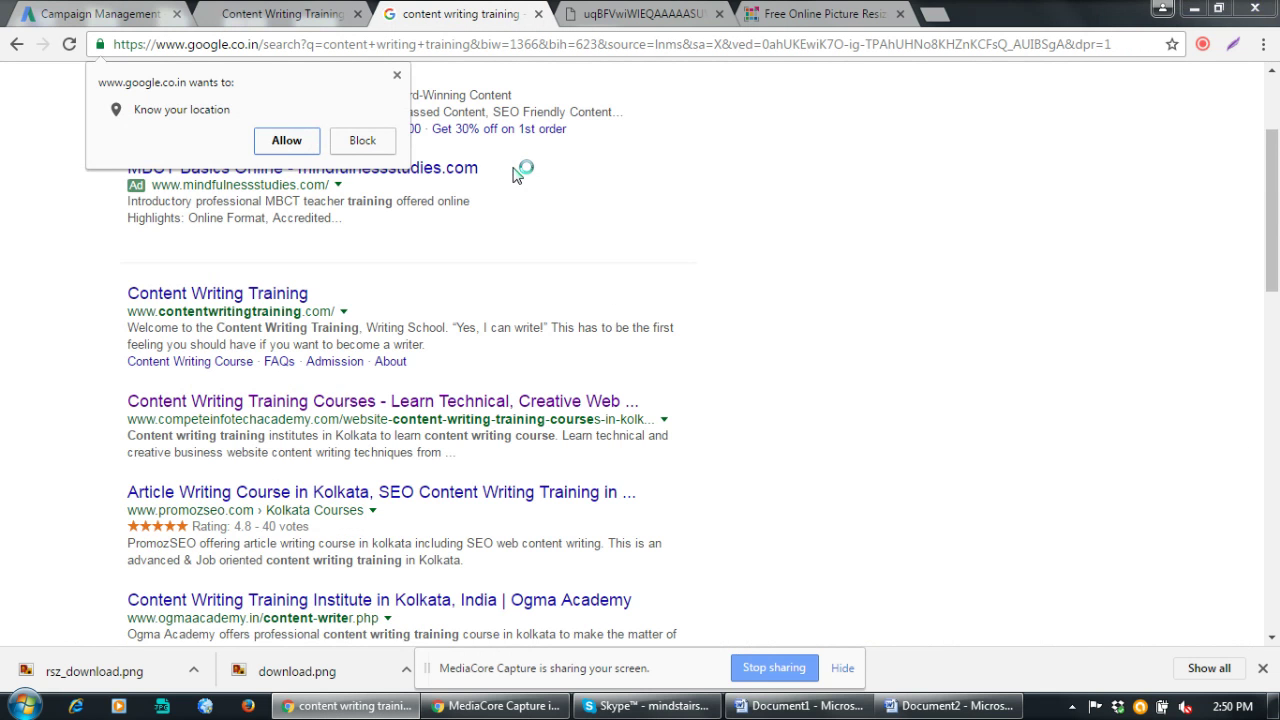
pyautogui.click(397, 76)
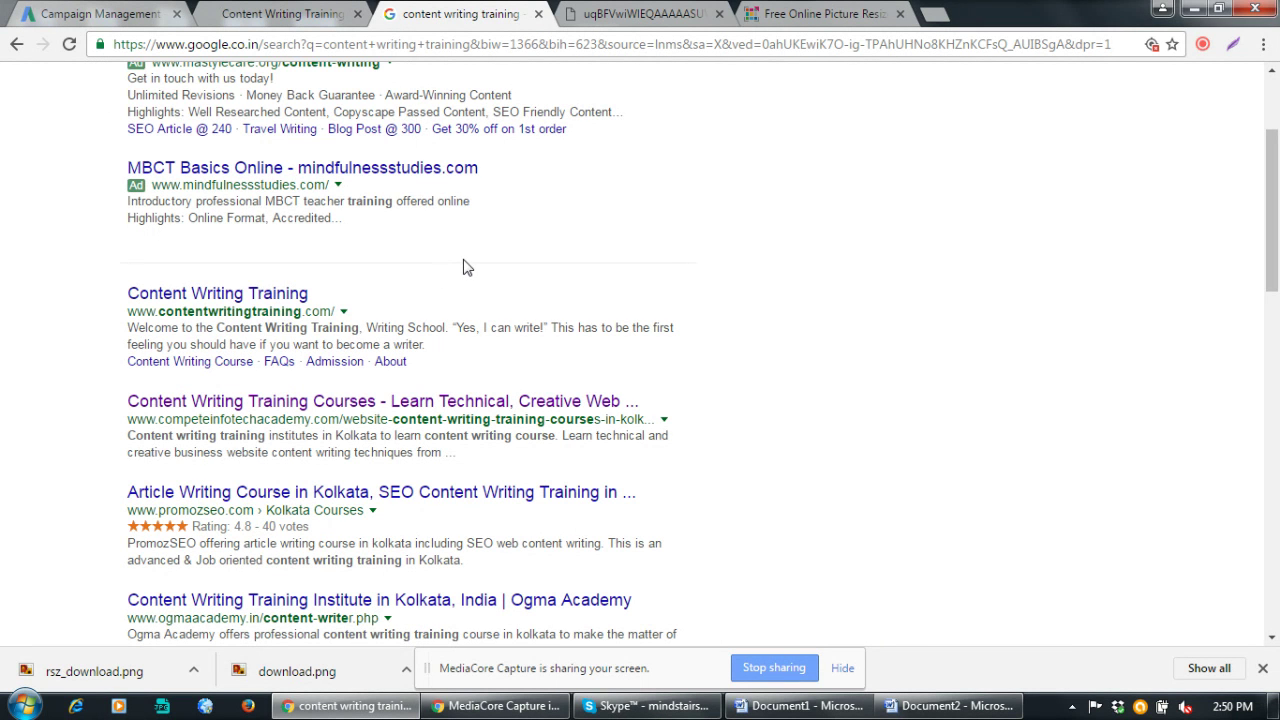
pyautogui.scroll(-1, 463, 267)
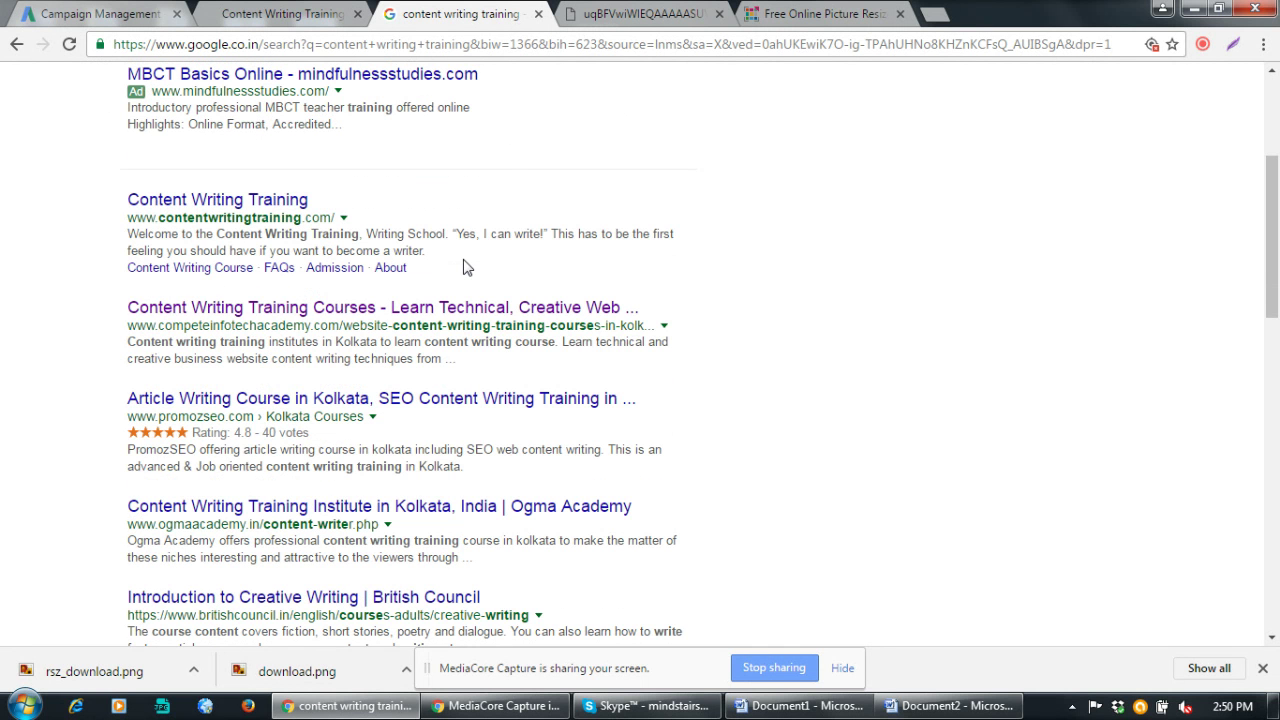
pyautogui.scroll(-8, 463, 267)
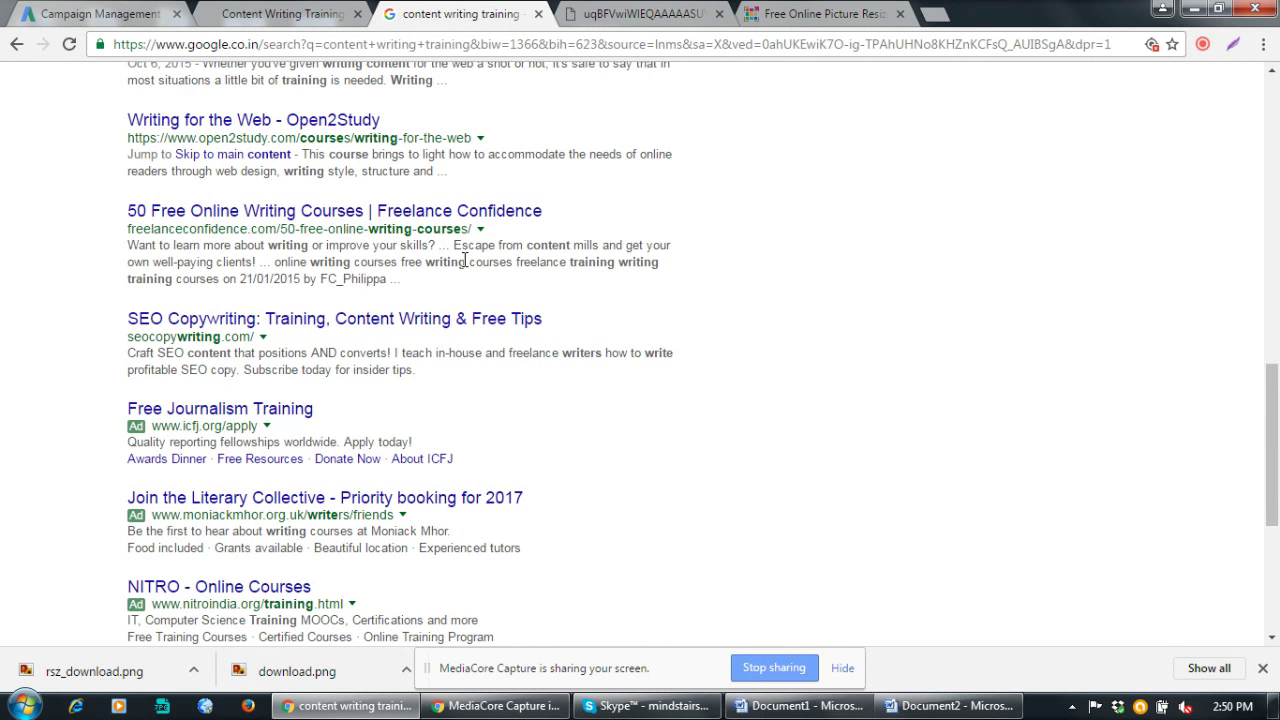
pyautogui.scroll(-1, 464, 260)
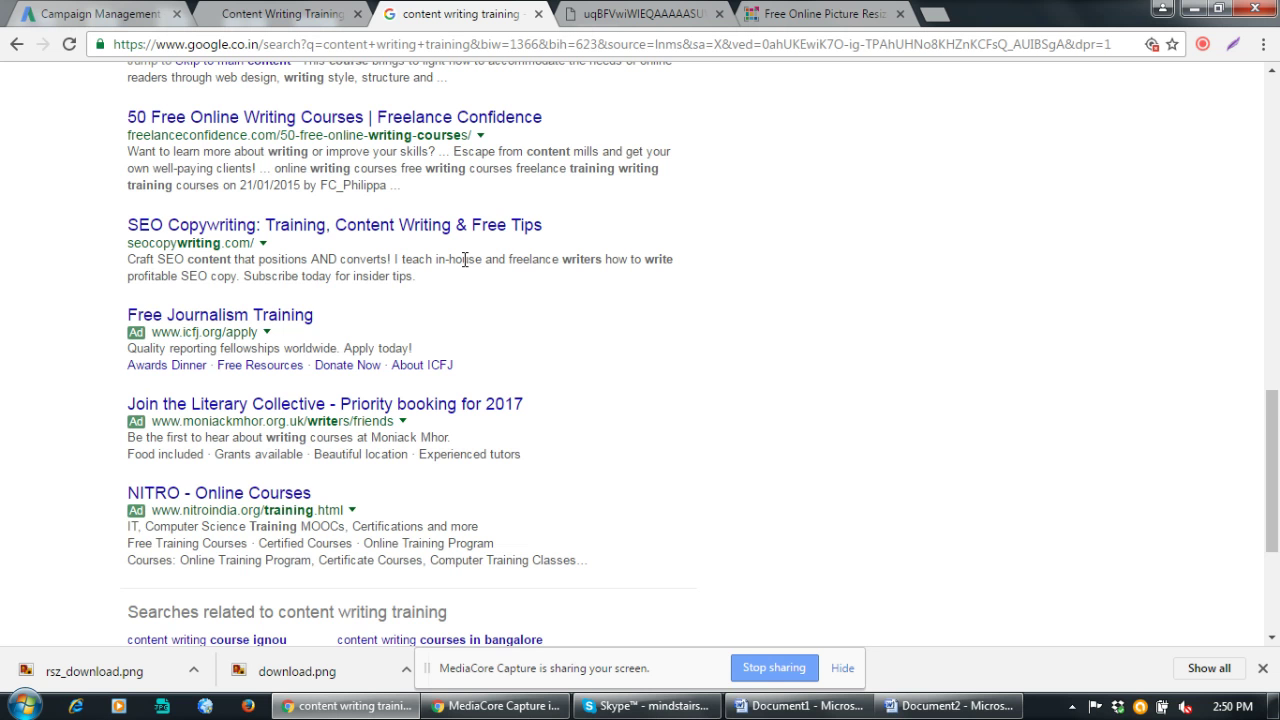
pyautogui.scroll(-2, 464, 260)
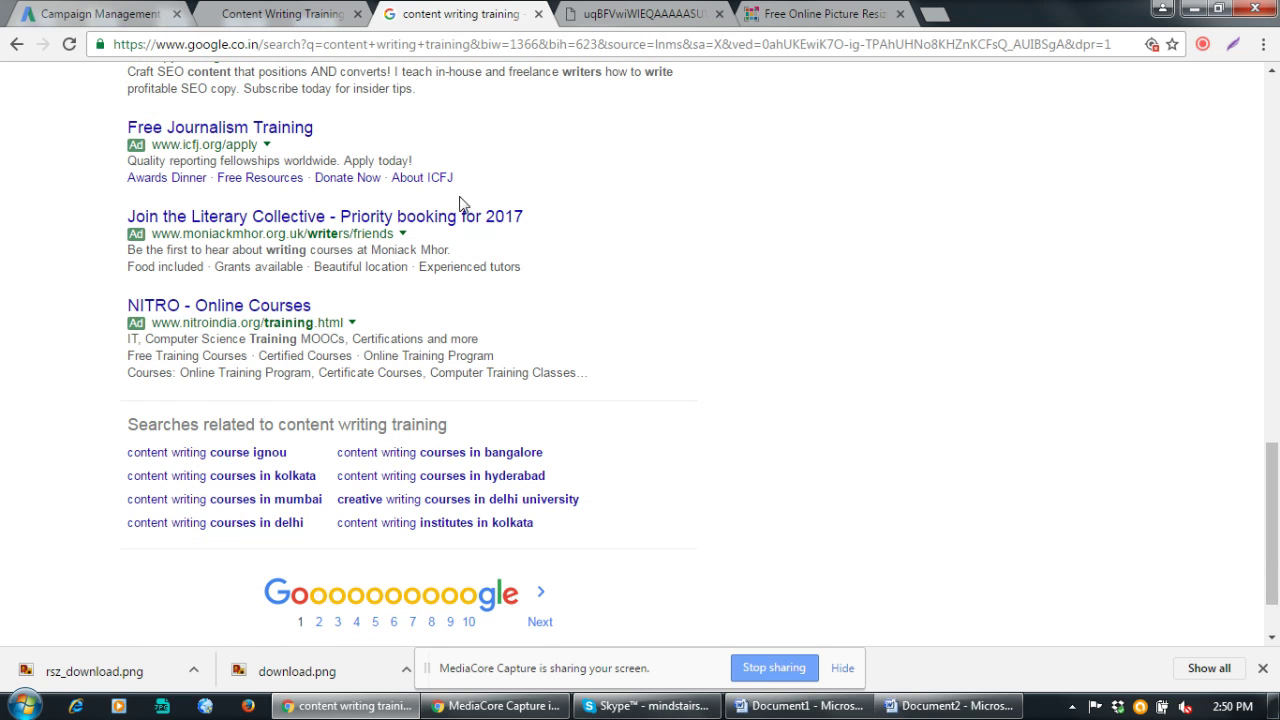
pyautogui.moveTo(438, 165); pyautogui.dragTo(117, 165)
pyautogui.hotkey('ctrl', 'c')
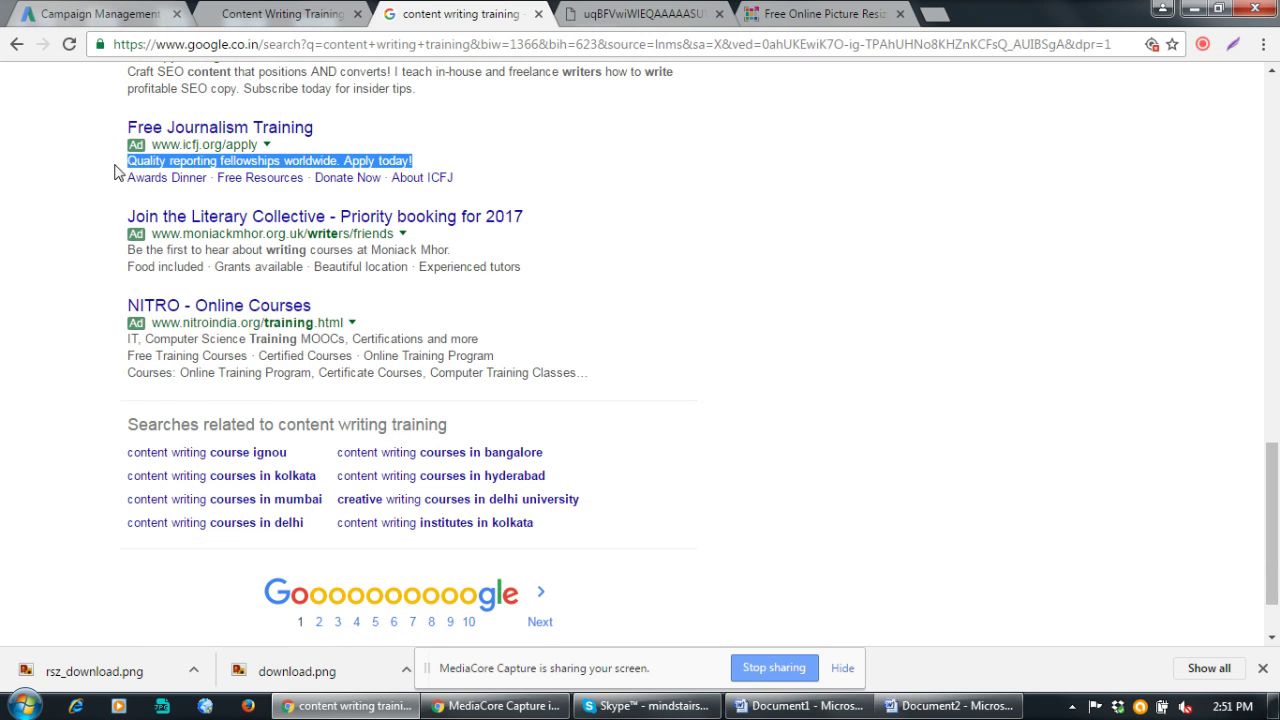
pyautogui.click(122, 18)
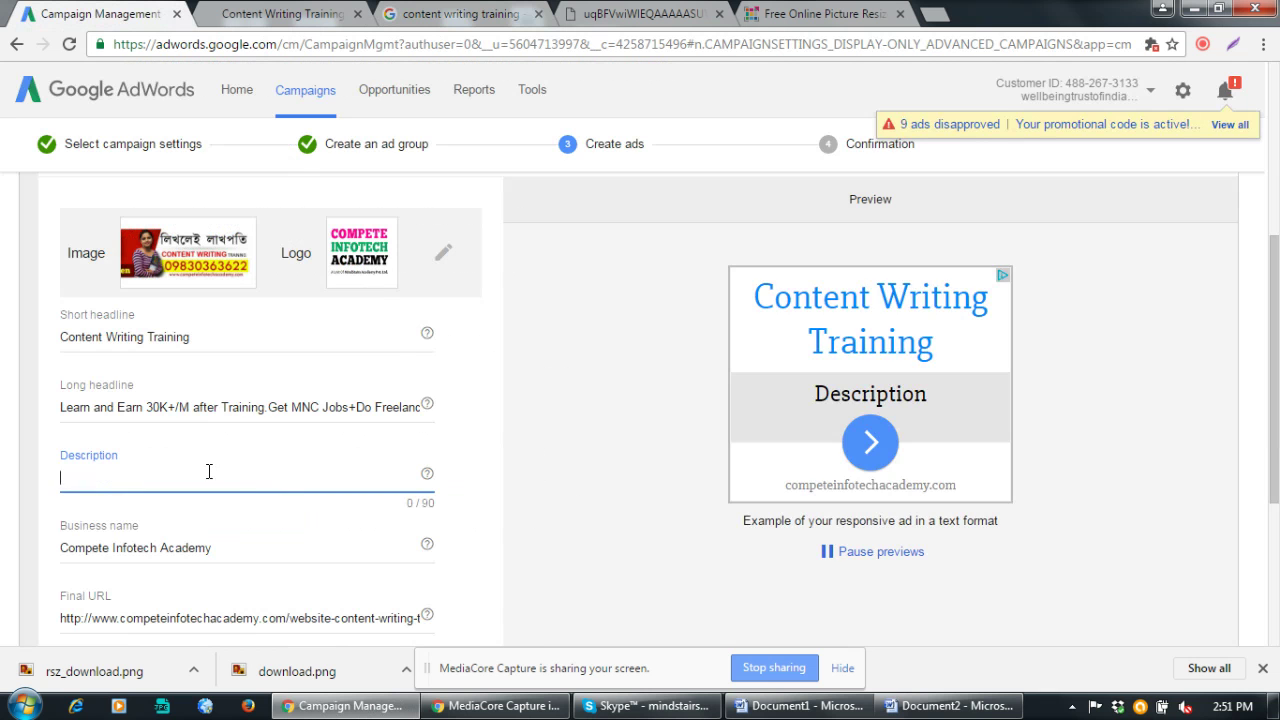
pyautogui.hotkey('ctrl', 'v')
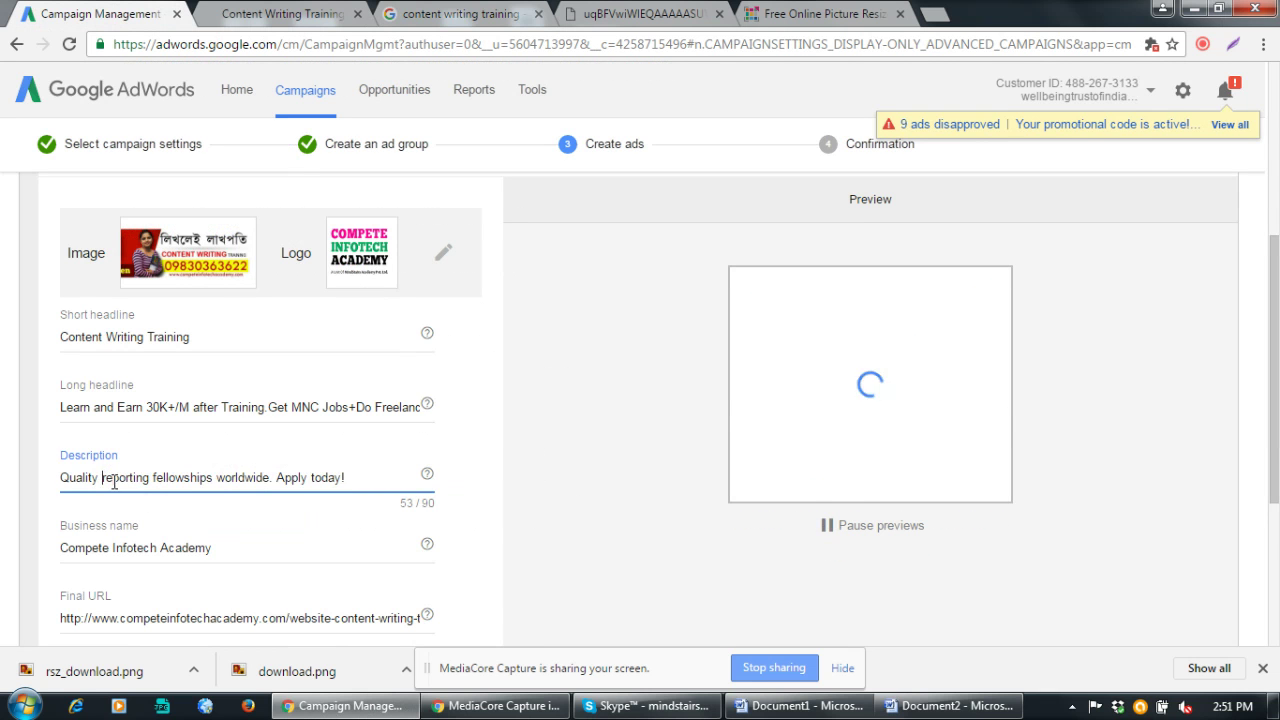
# Replace "reporting fellowships" in the description with "Course Delivered through Classroom & Online", correcting the spelling of "Classroom"
pyautogui.moveTo(103, 477); pyautogui.dragTo(220, 478)
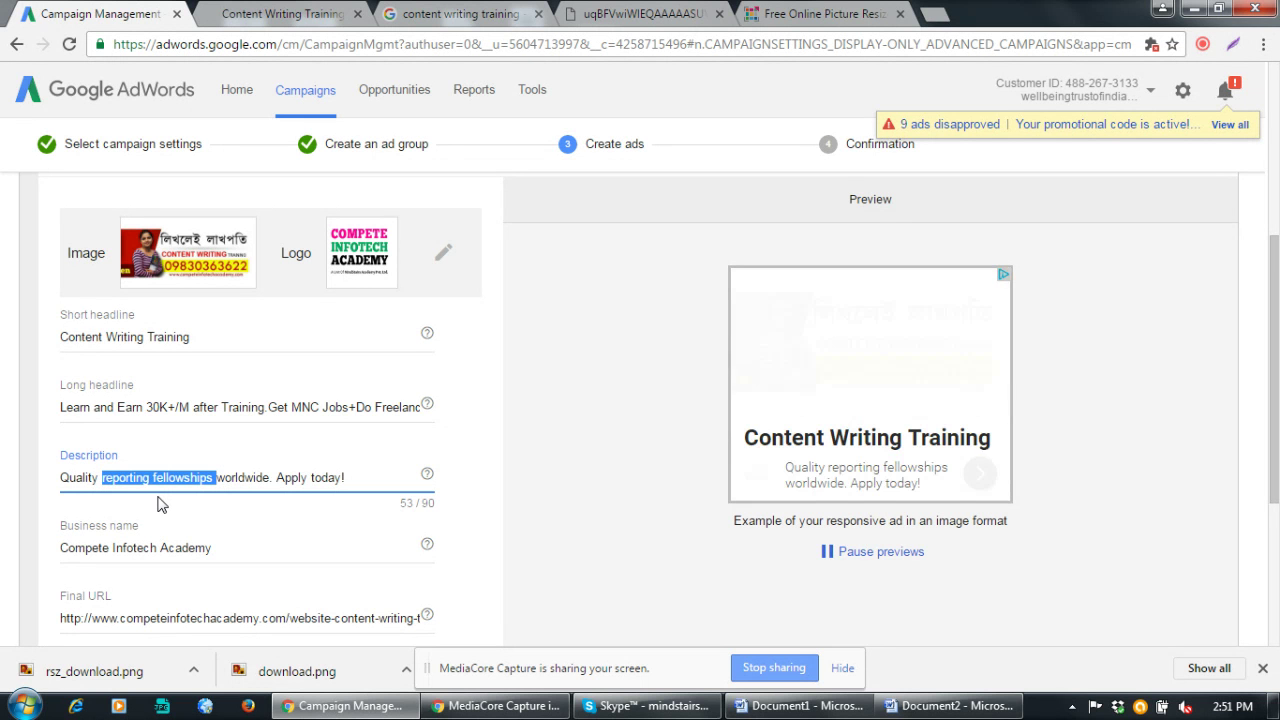
pyautogui.write('Course')
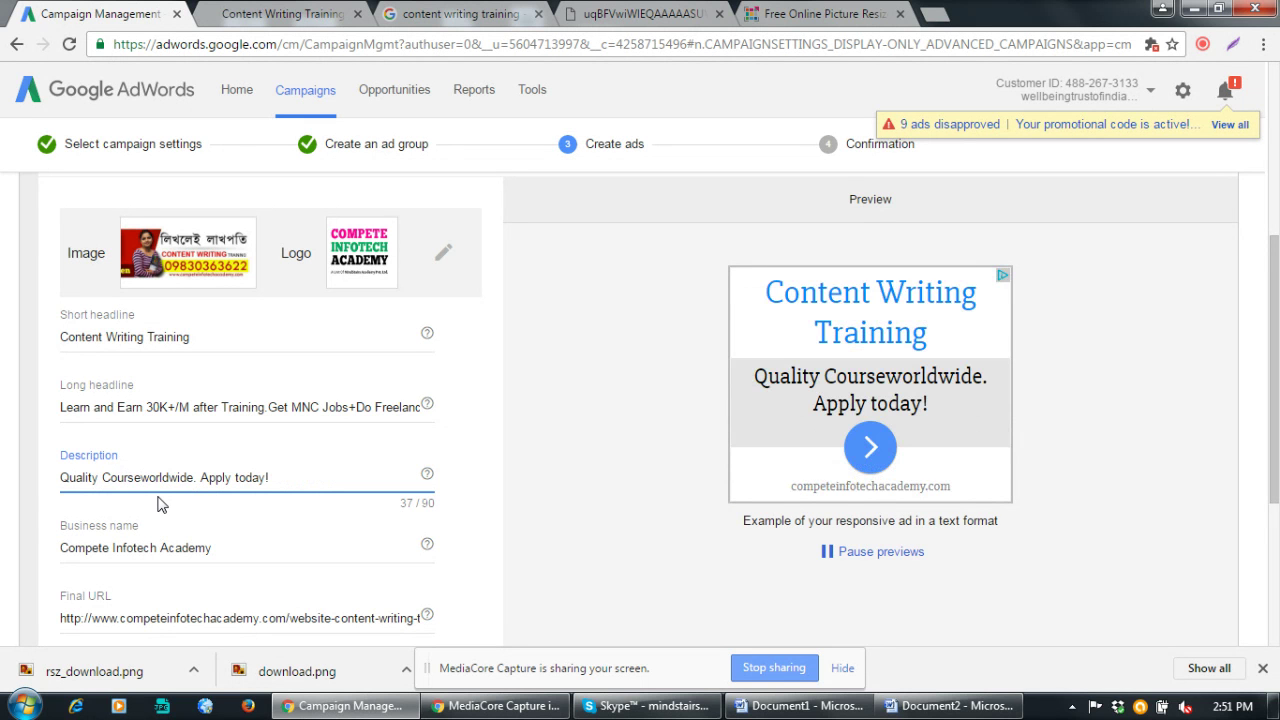
pyautogui.write(' Deliver')
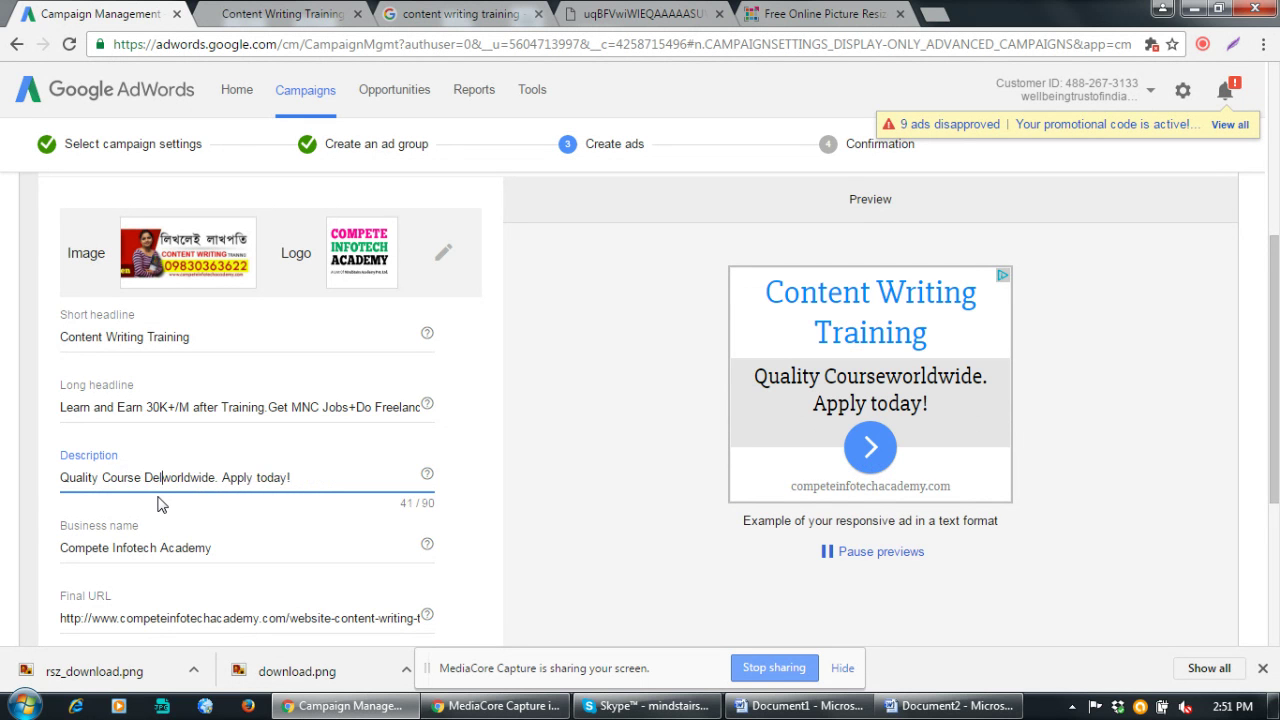
pyautogui.write('ed th')
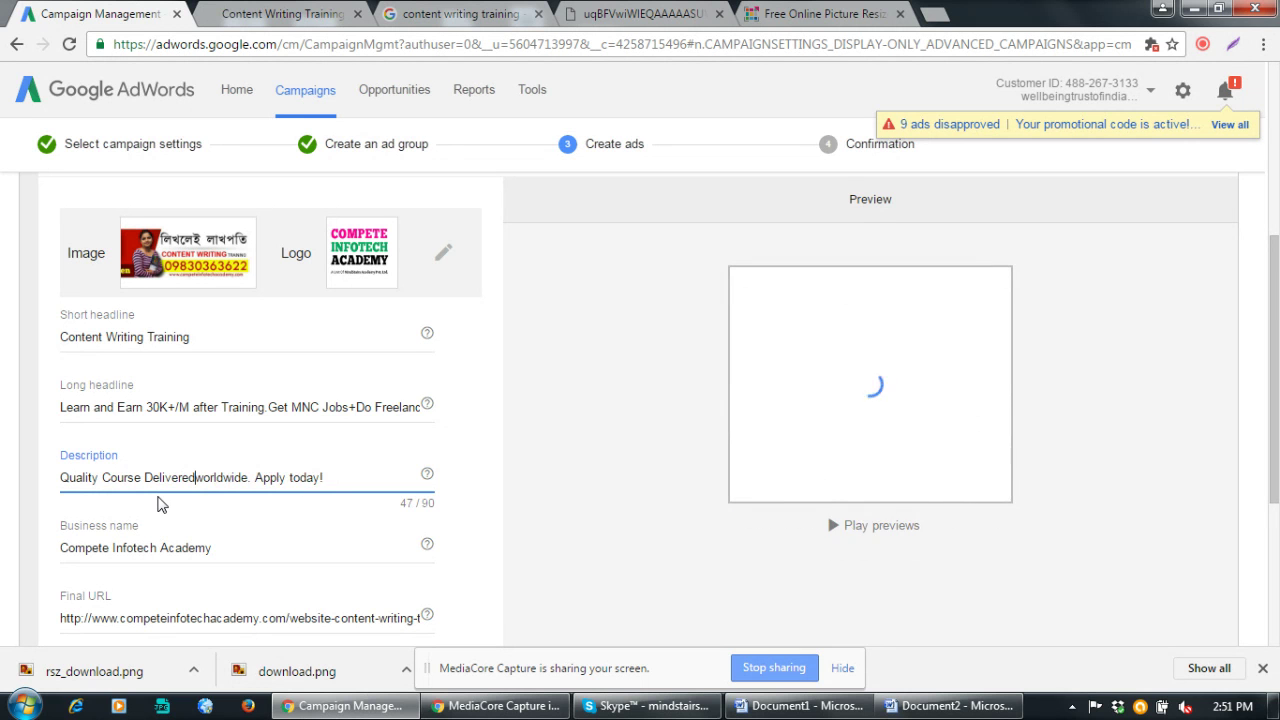
pyautogui.write('rough Cl')
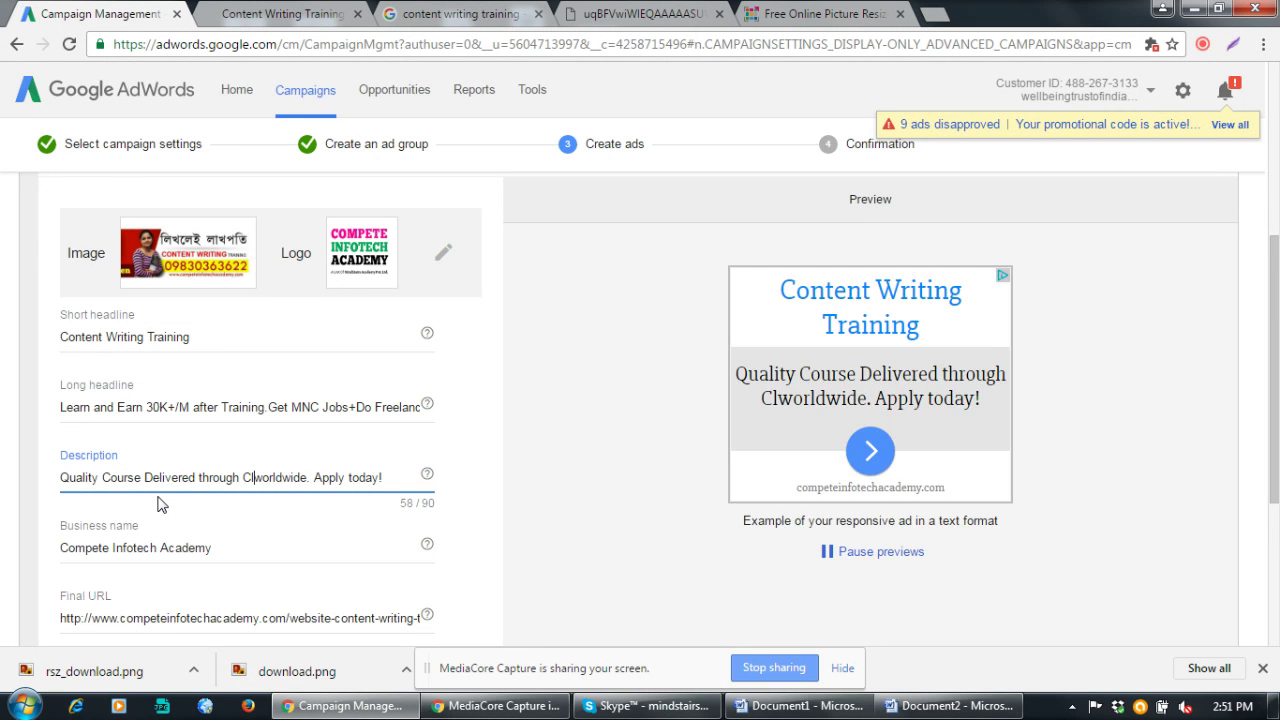
pyautogui.write('as')
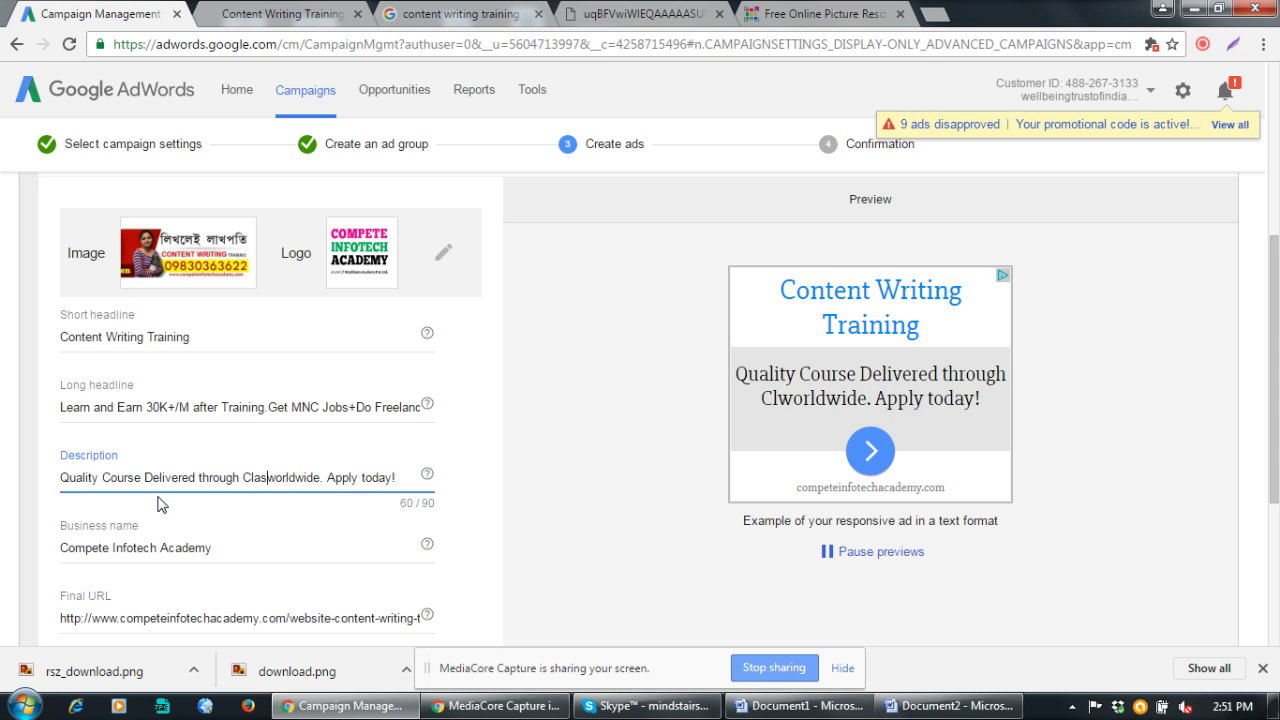
pyautogui.write('srom')
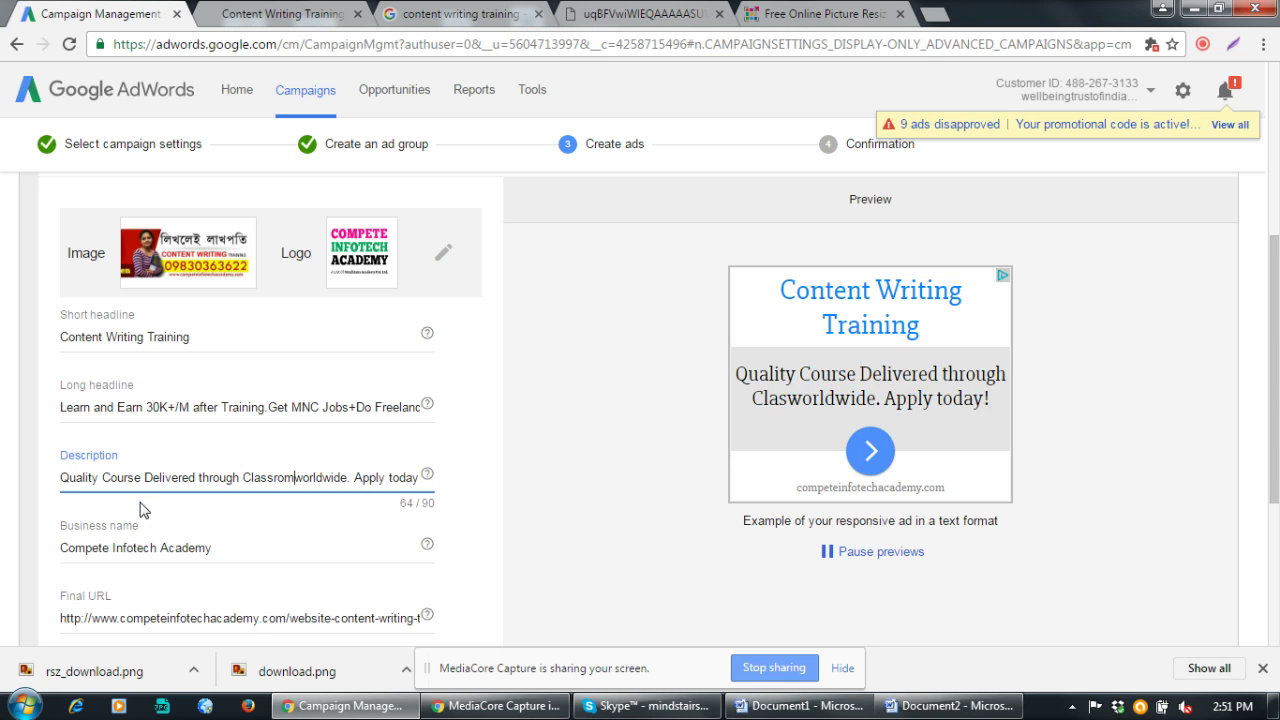
pyautogui.write(' & Onli')
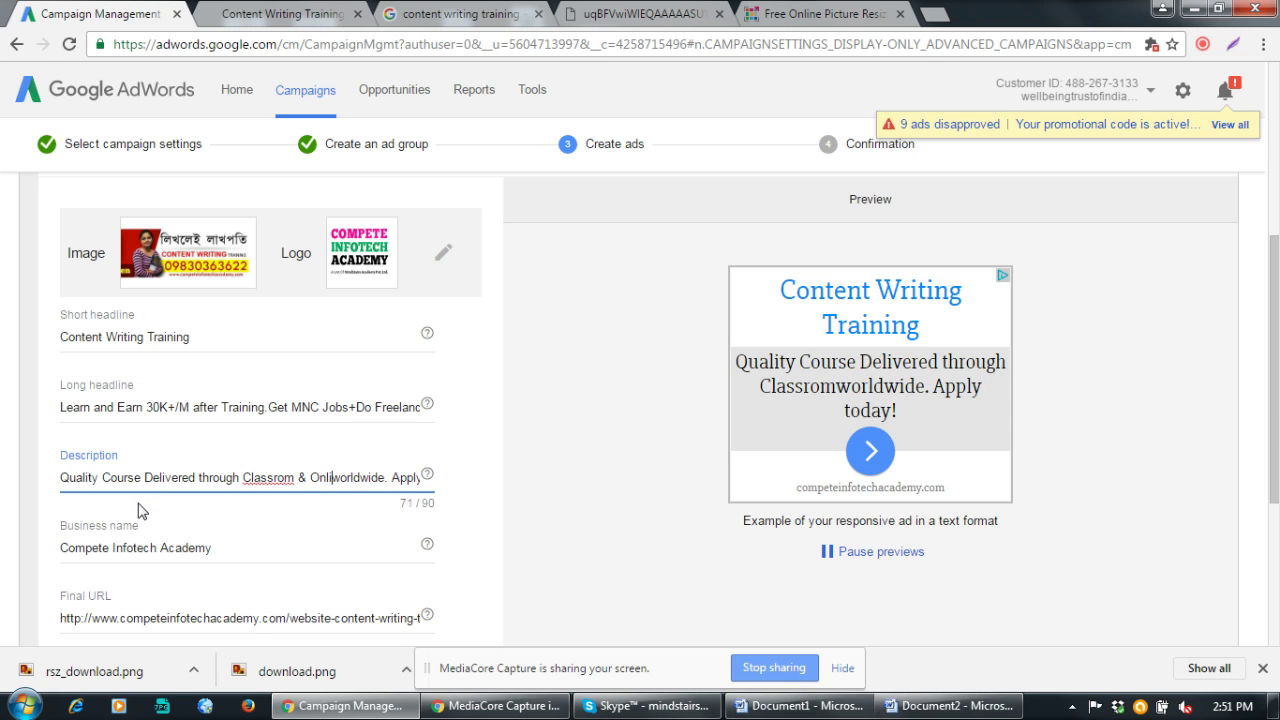
pyautogui.write('ne')
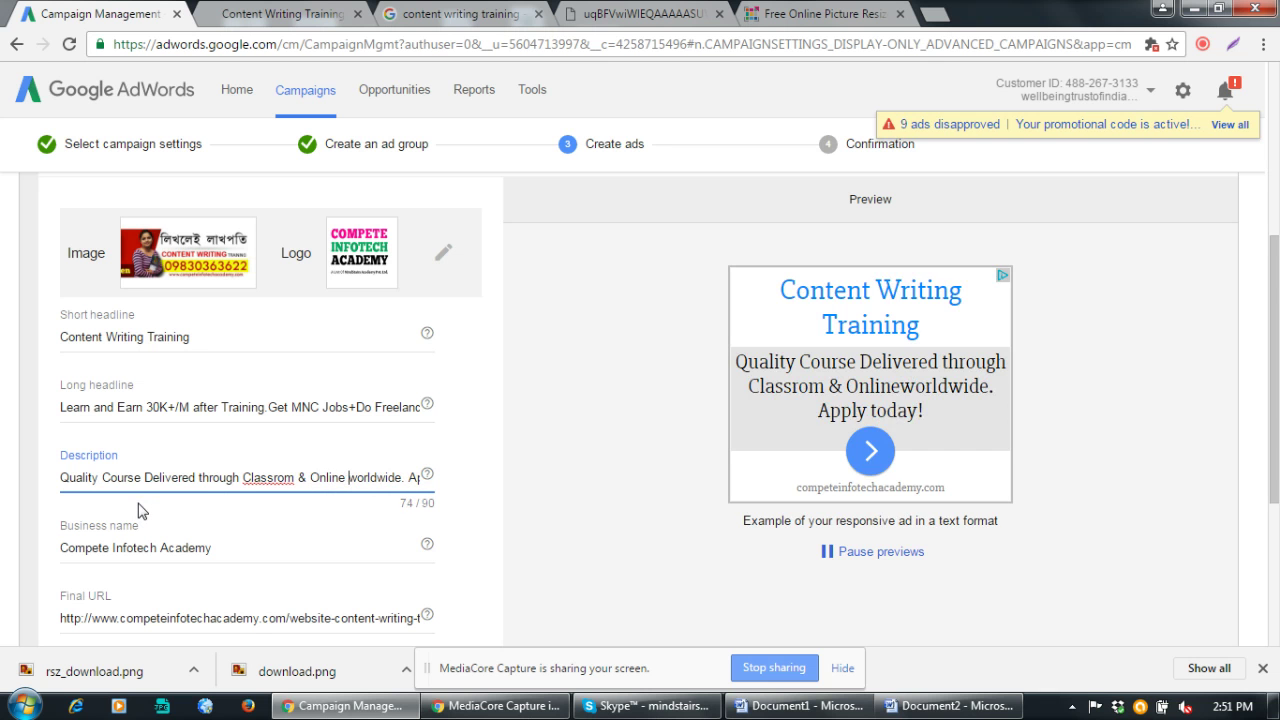
pyautogui.click(246, 479)
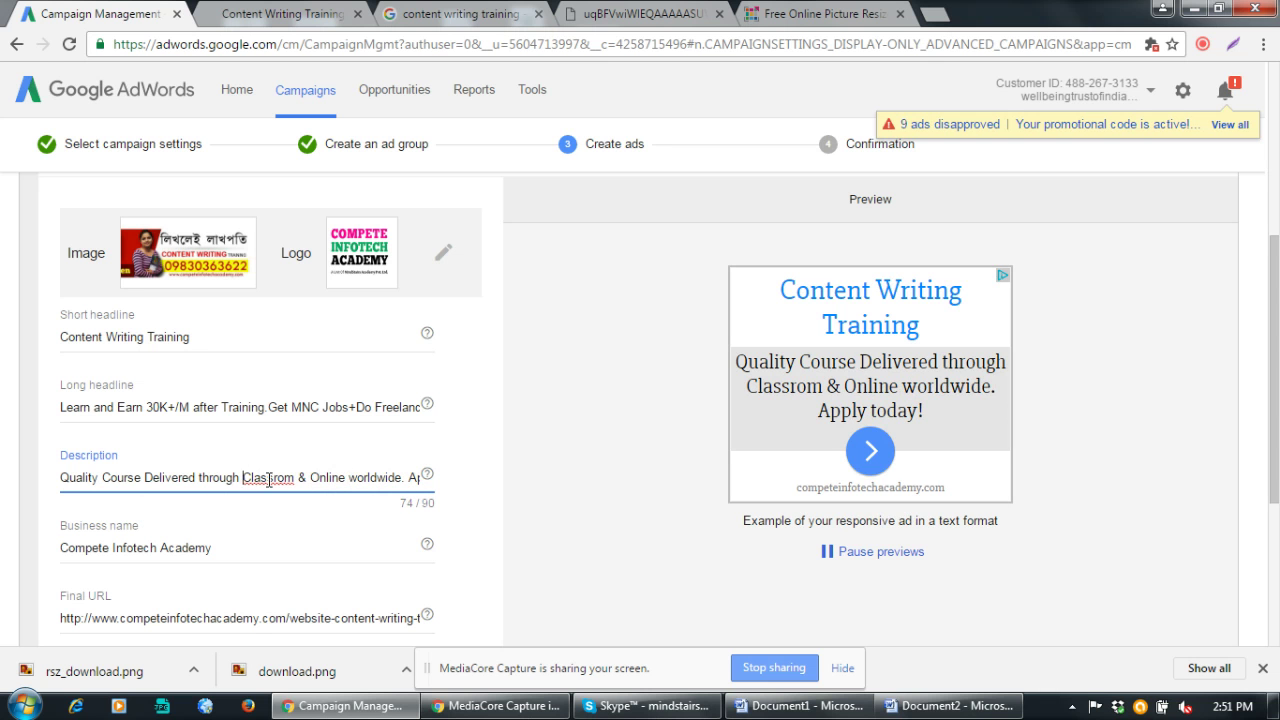
pyautogui.rightClick(282, 479)
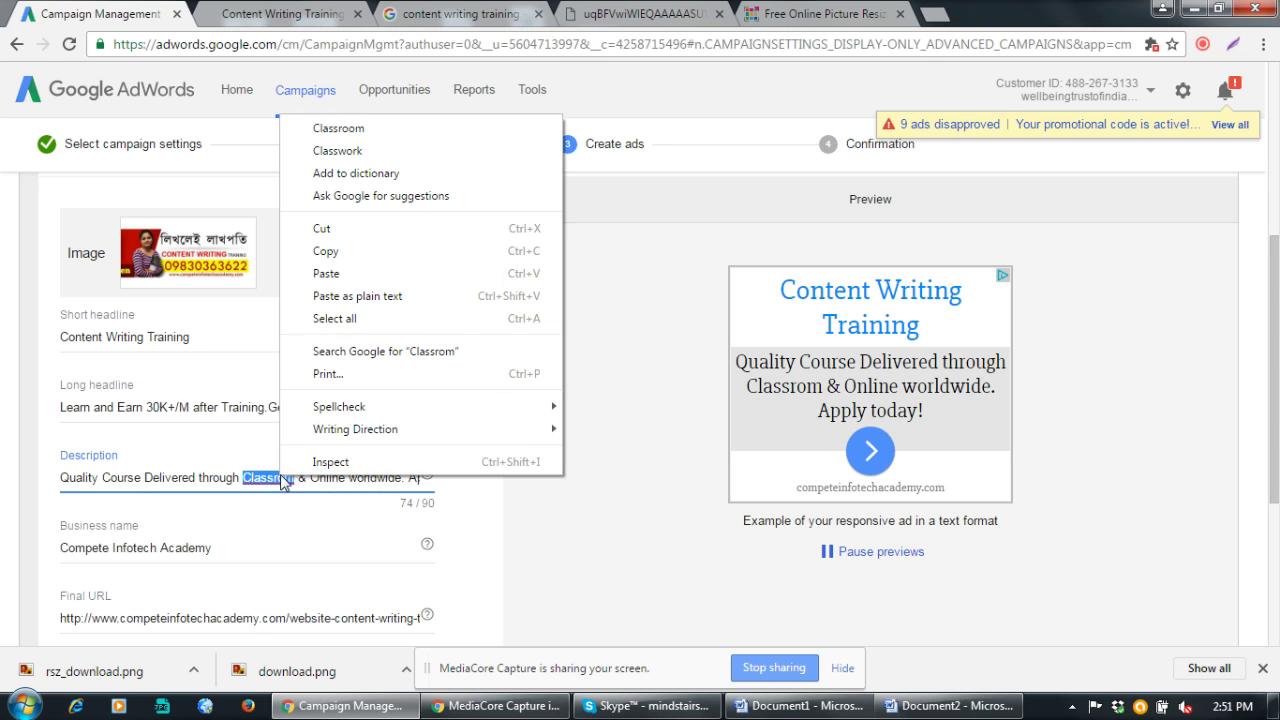
pyautogui.click(368, 130)
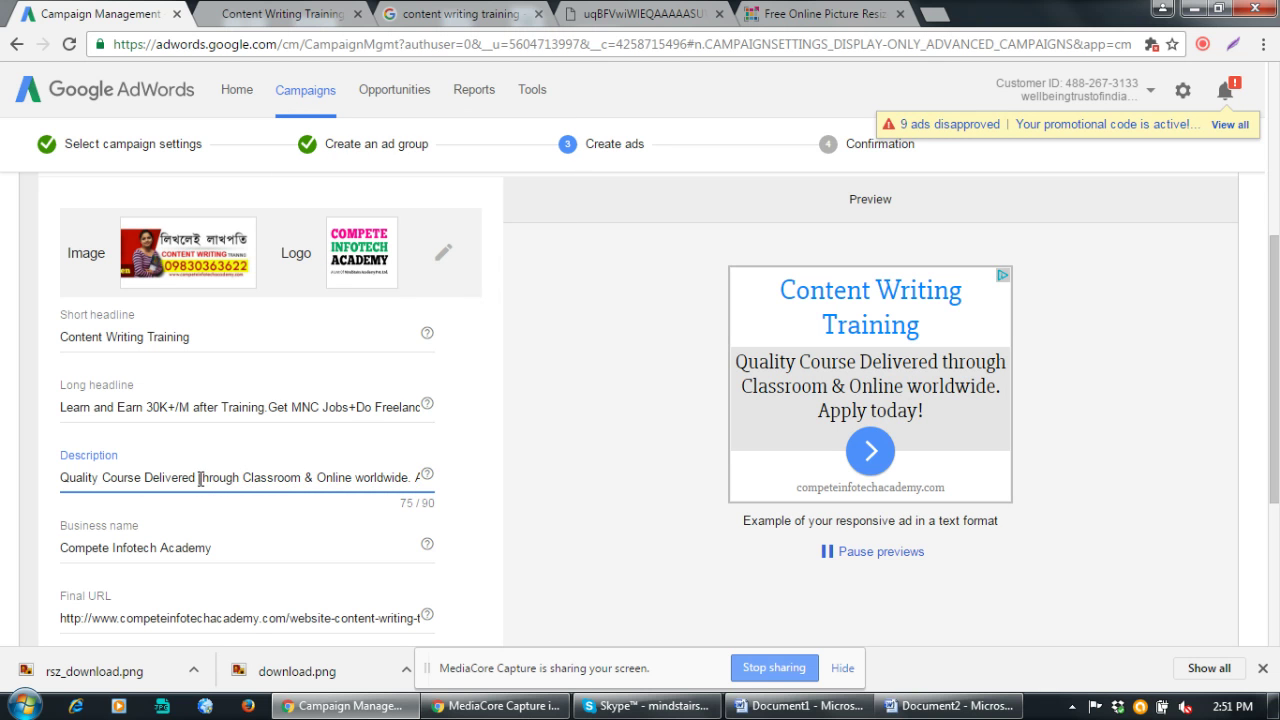
# Insert "Mode" between "Online" and "worldwide" in the ad's description
pyautogui.moveTo(199, 478); pyautogui.dragTo(143, 477)
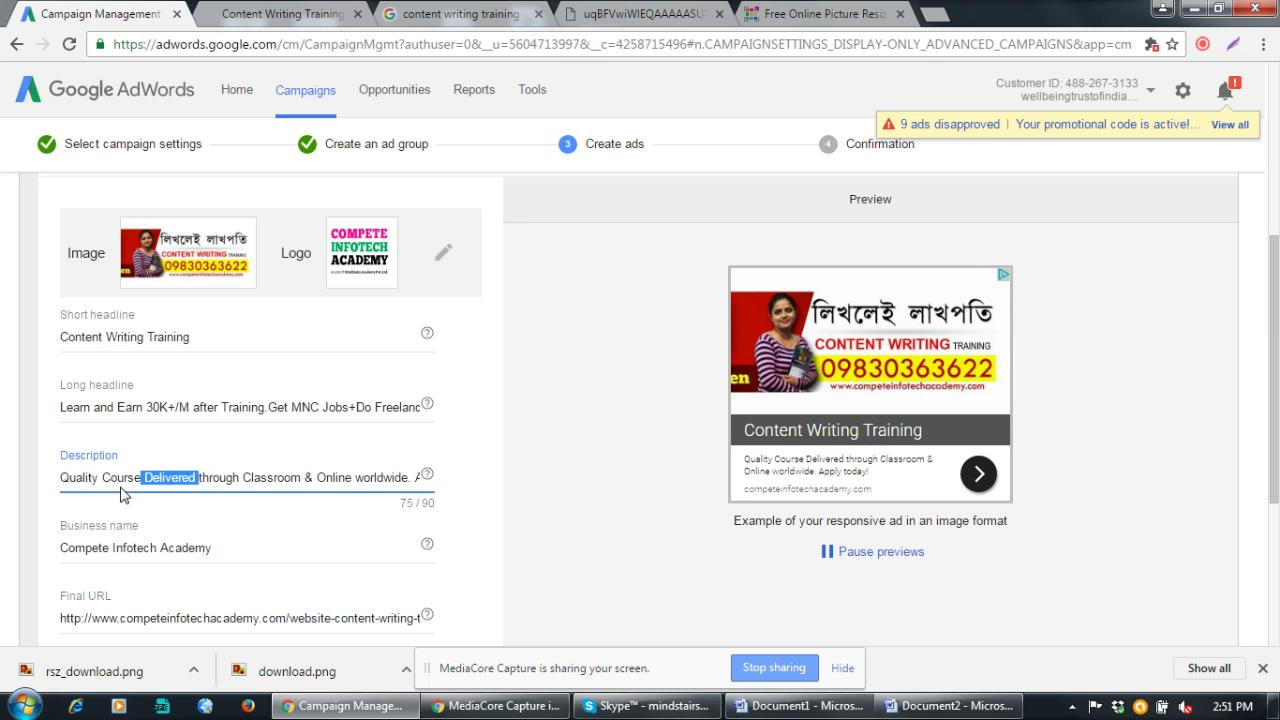
pyautogui.click(360, 477)
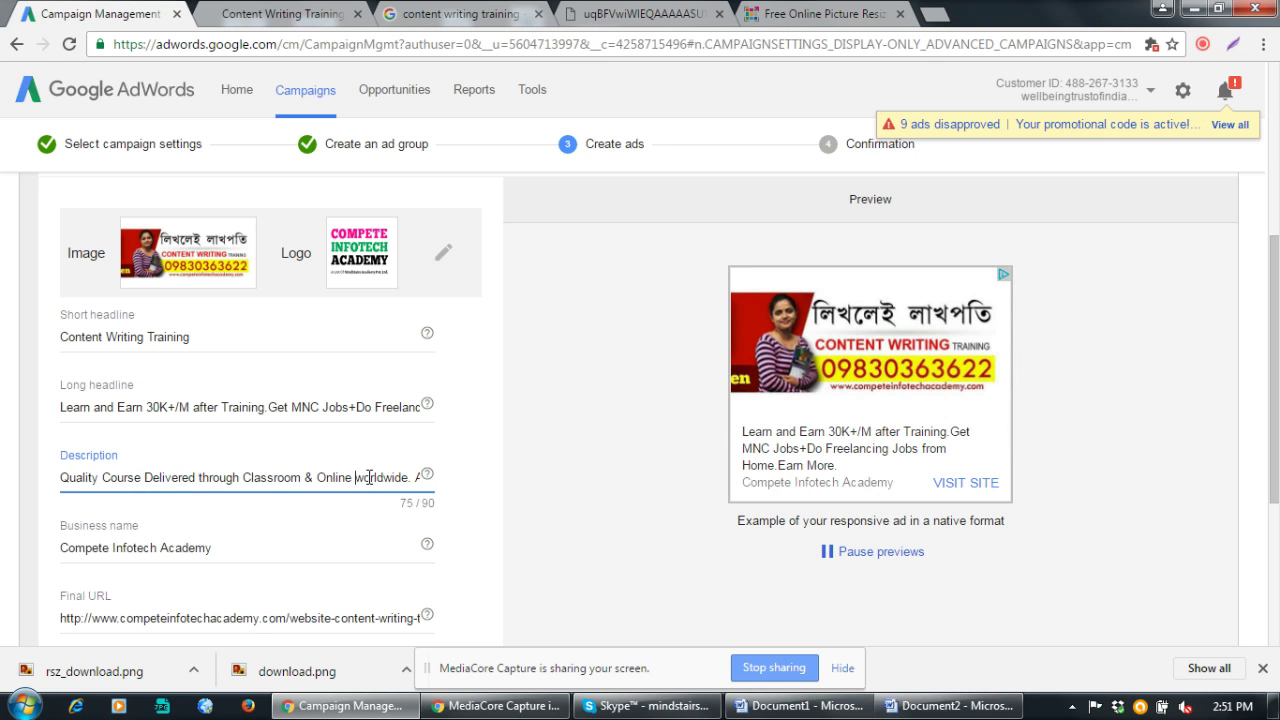
pyautogui.write('Mo')
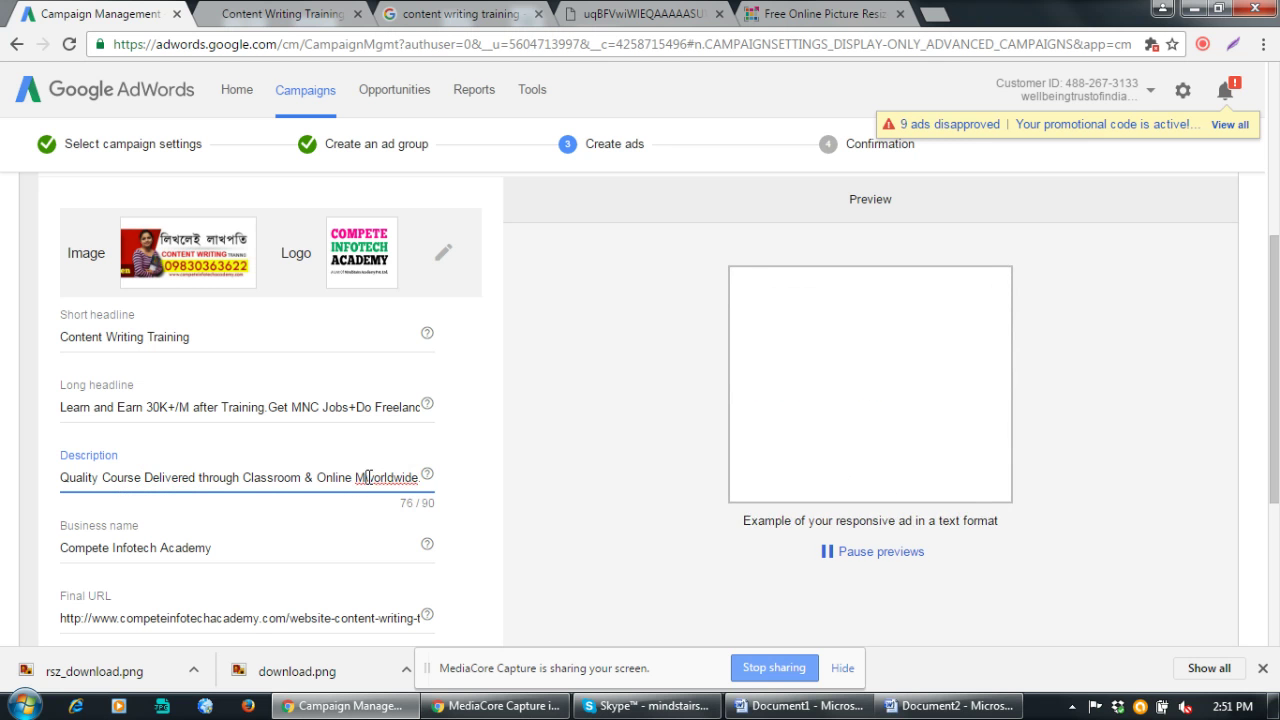
pyautogui.press('BackSpace')
pyautogui.write('ode w')
# Capitalize "today" at the end of the description so it reads "Apply Today!"
pyautogui.click(178, 480)
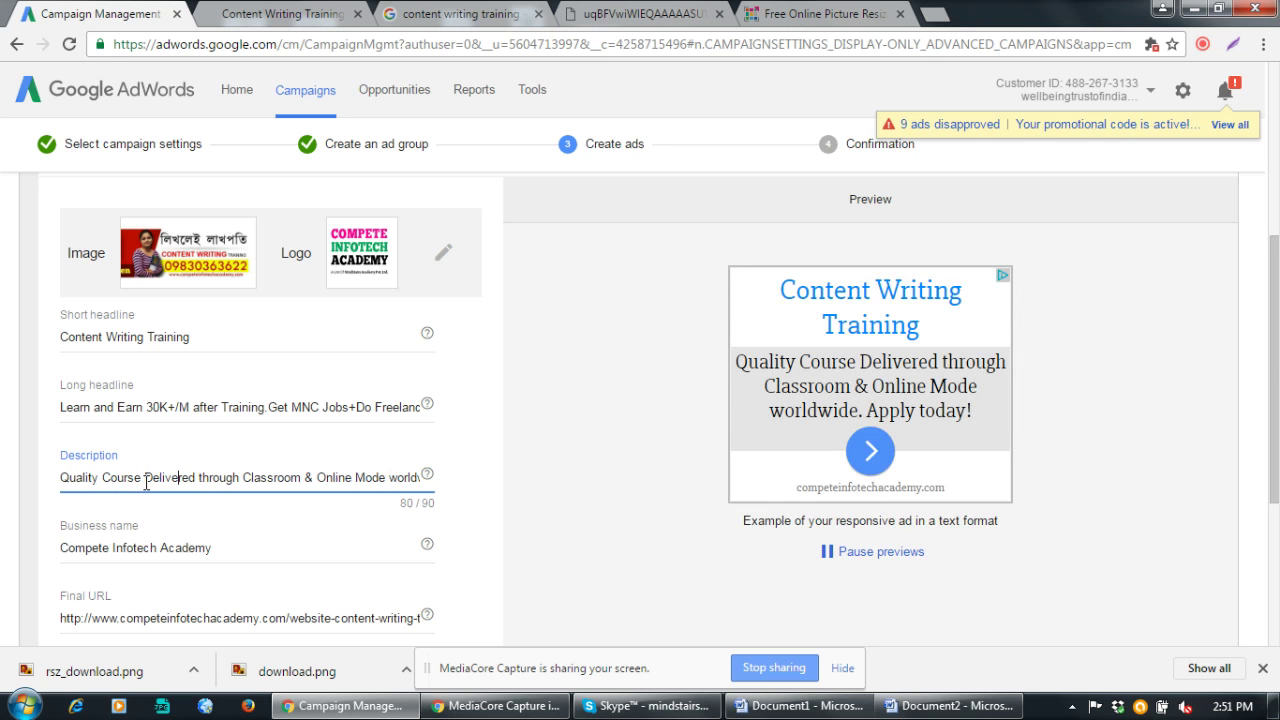
pyautogui.moveTo(208, 480); pyautogui.dragTo(800, 460)
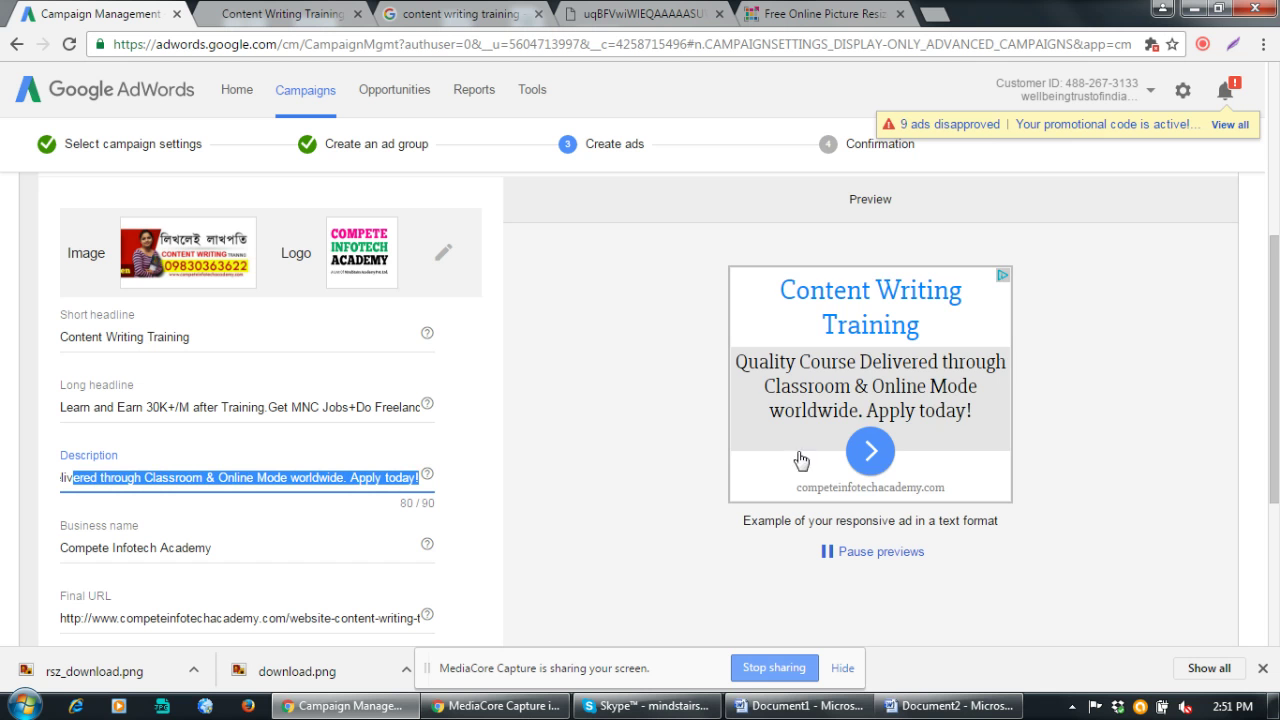
pyautogui.click(369, 481)
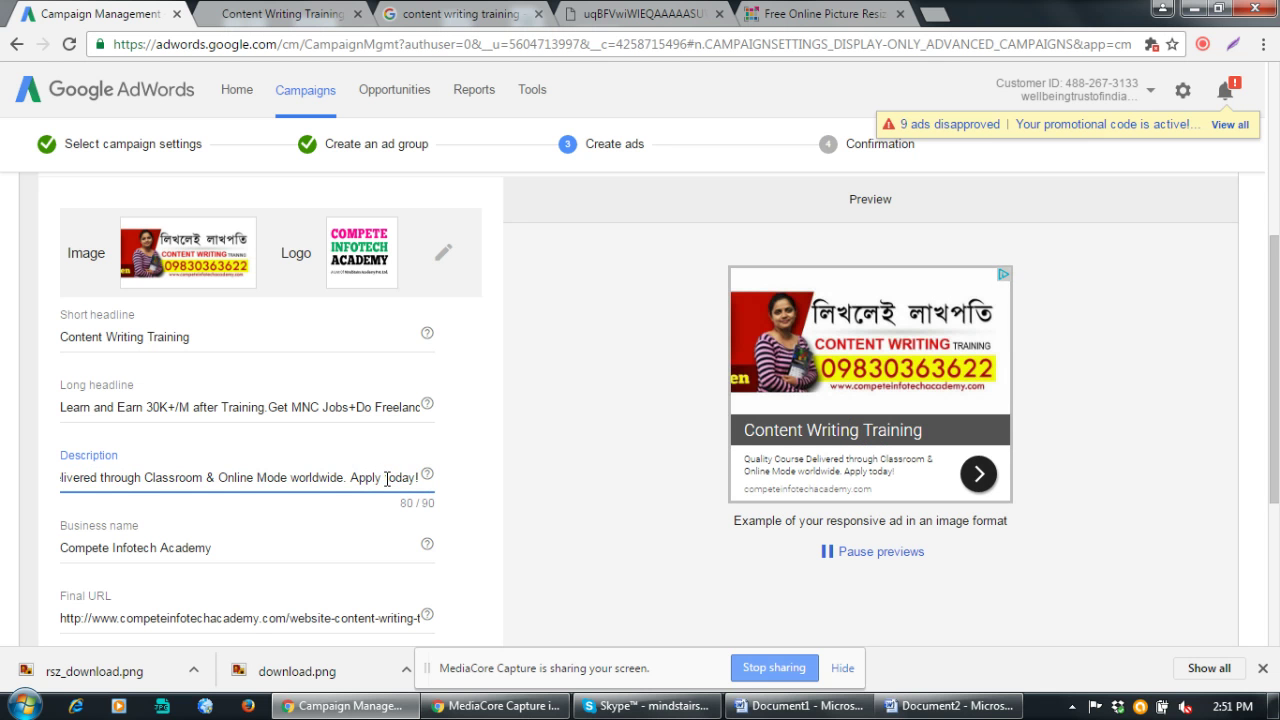
pyautogui.write('T')
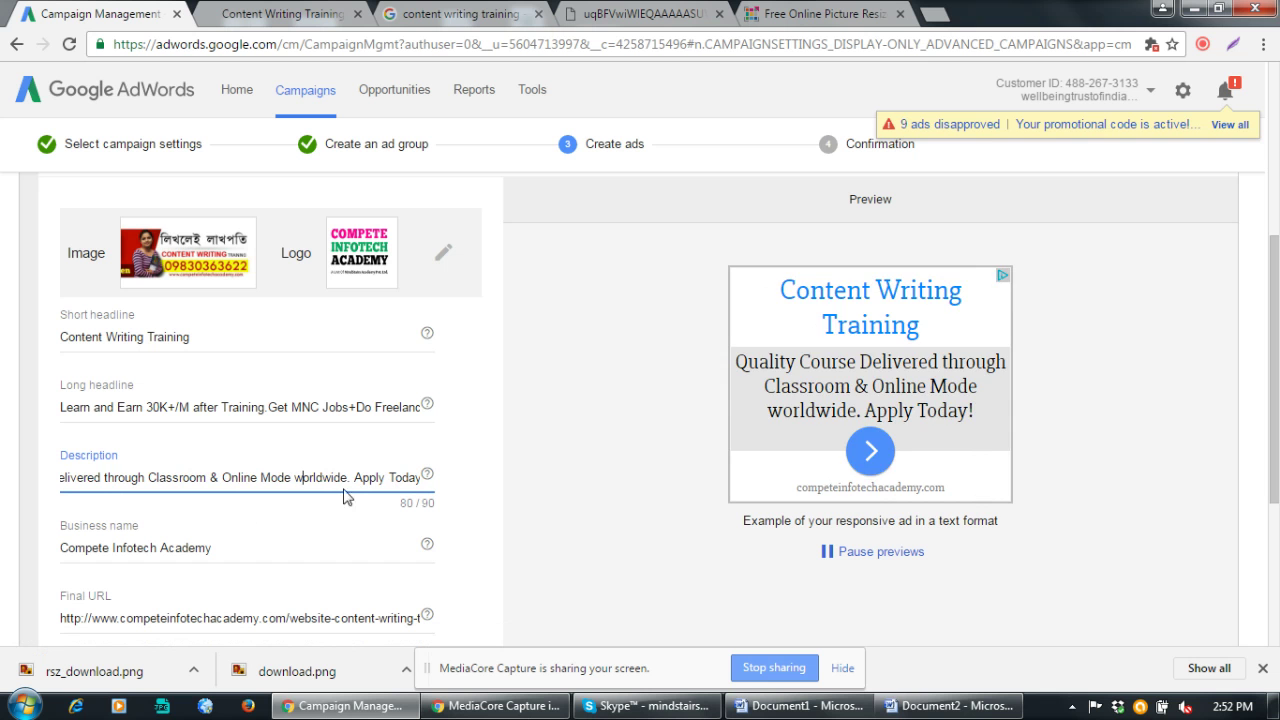
# Capitalize "worldwide" in the ad's description so it reads "Worldwide"
pyautogui.moveTo(295, 478); pyautogui.dragTo(304, 478)
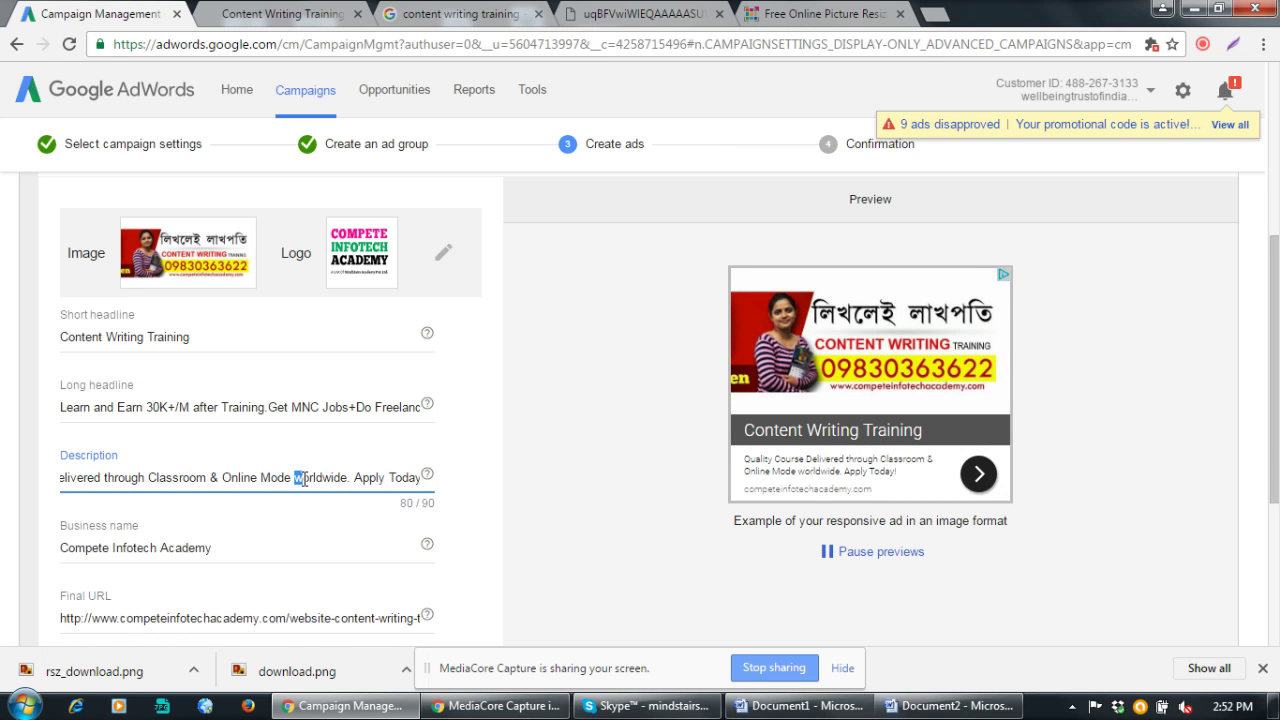
pyautogui.write('W')
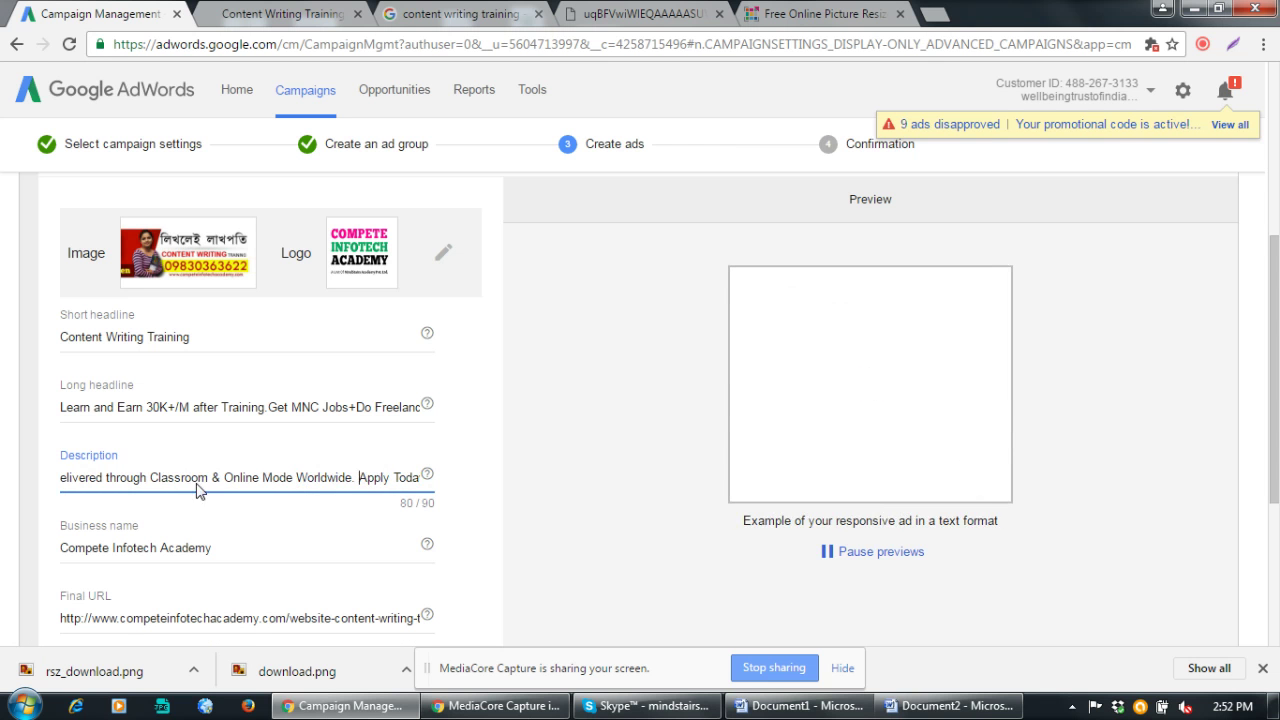
# Try adding "Modules+Faculty" after "Quality Course" in the description, and remove the addition again
pyautogui.moveTo(109, 481); pyautogui.dragTo(58, 478)
pyautogui.click(146, 479)
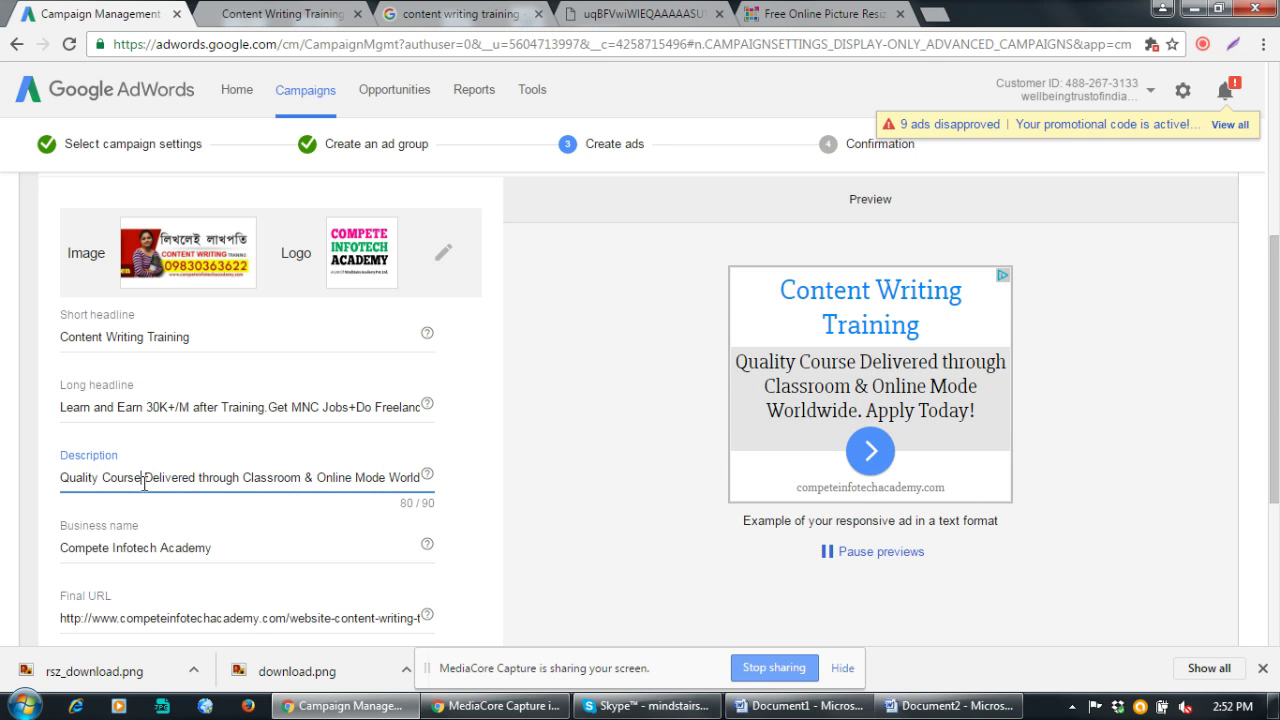
pyautogui.doubleClick(139, 481)
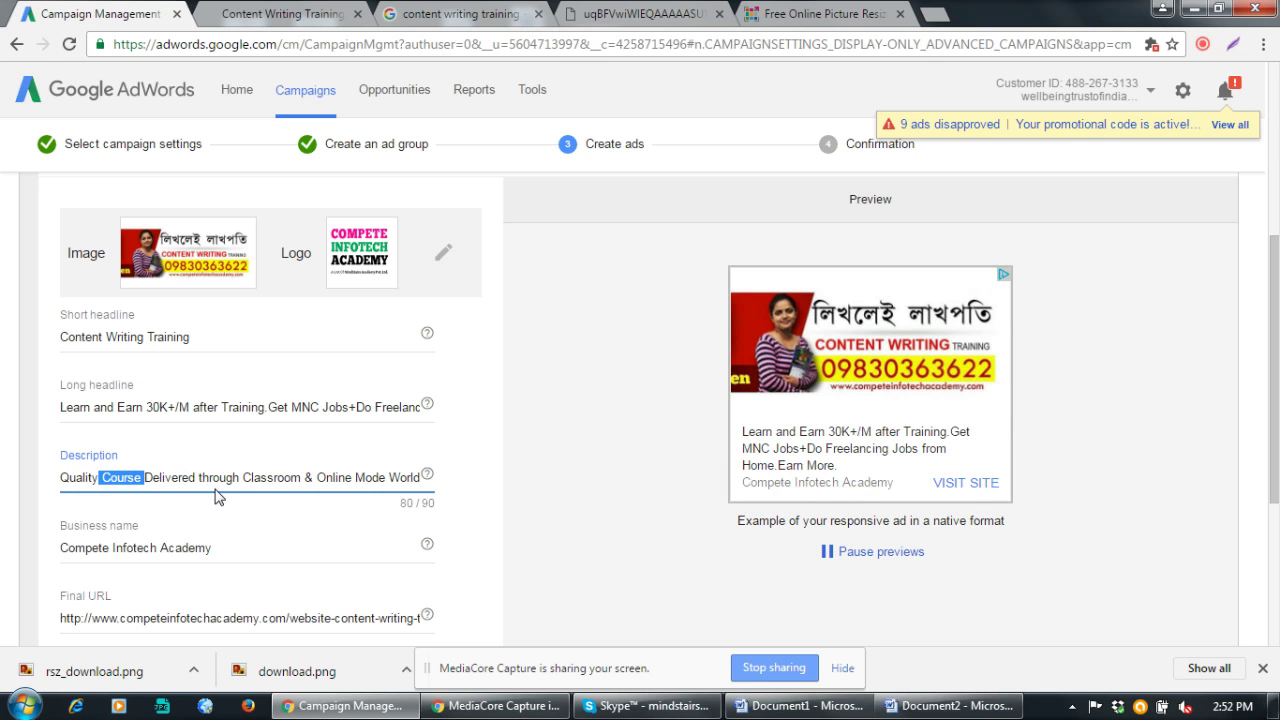
pyautogui.write('Cour')
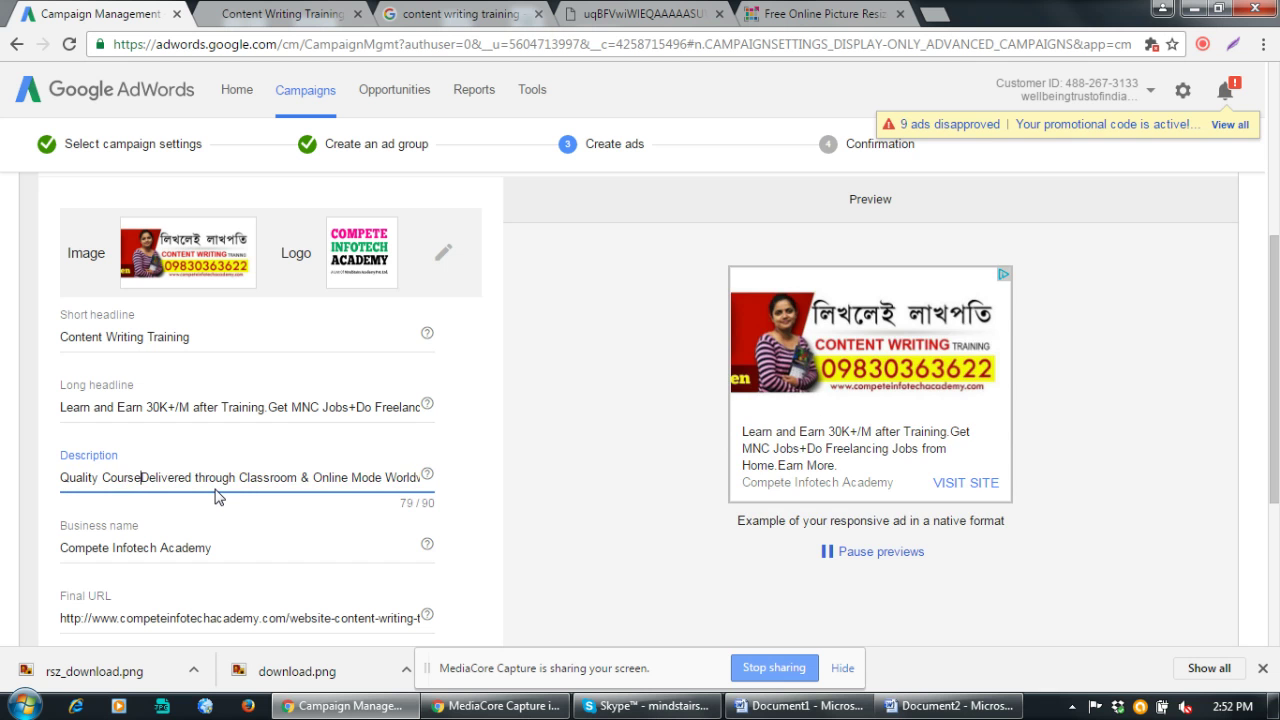
pyautogui.press('BackSpace')
pyautogui.press('BackSpace')
pyautogui.press('BackSpace')
pyautogui.press('BackSpace')
pyautogui.press('BackSpace')
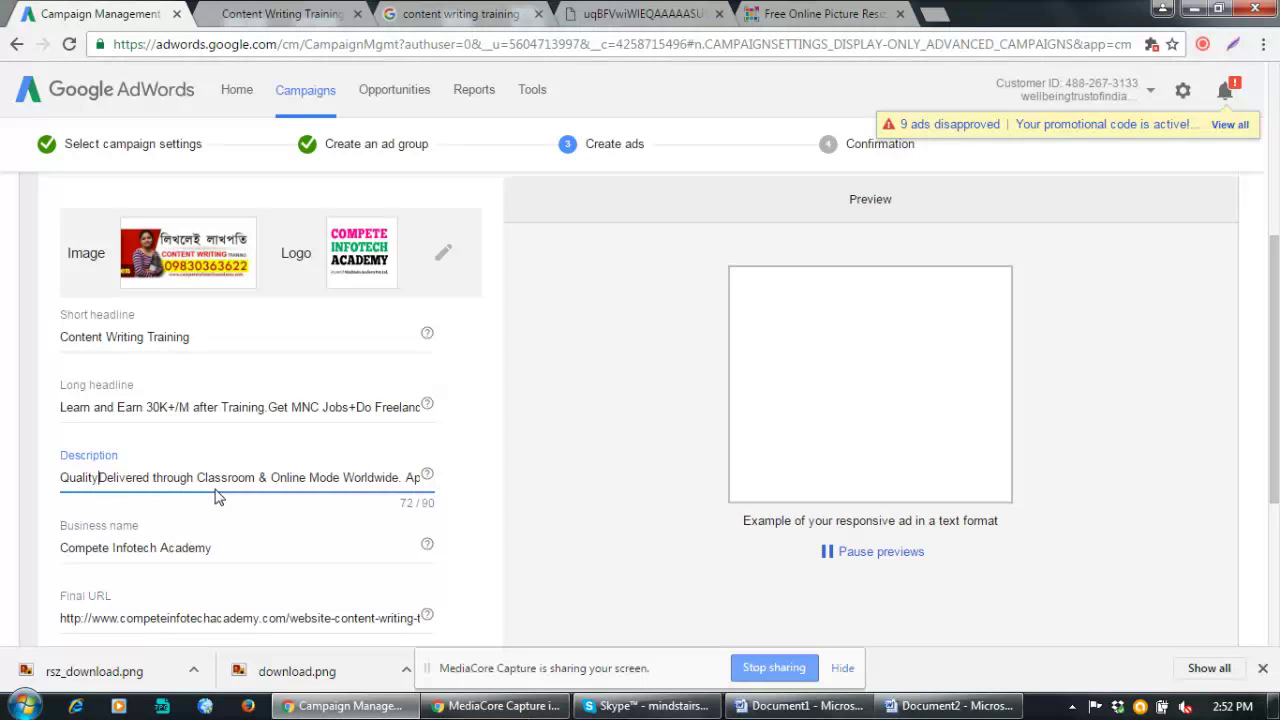
pyautogui.write('Course K')
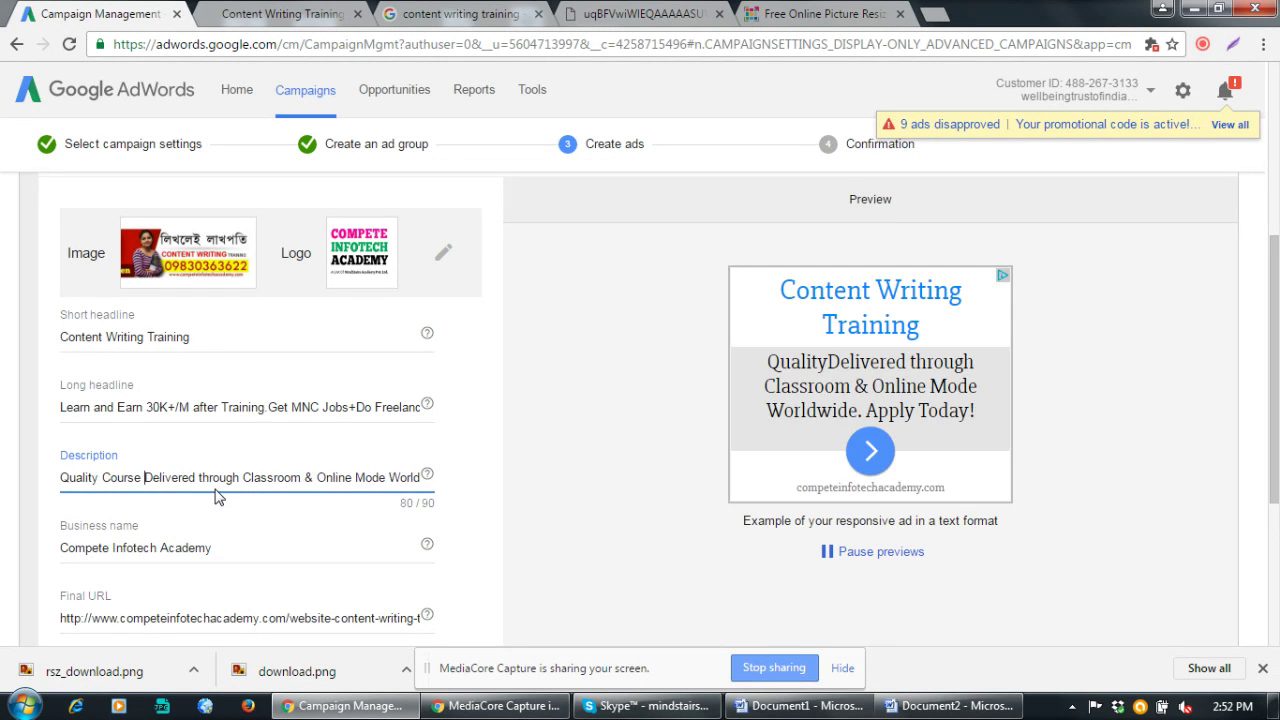
pyautogui.press('BackSpace')
pyautogui.write('Modules')
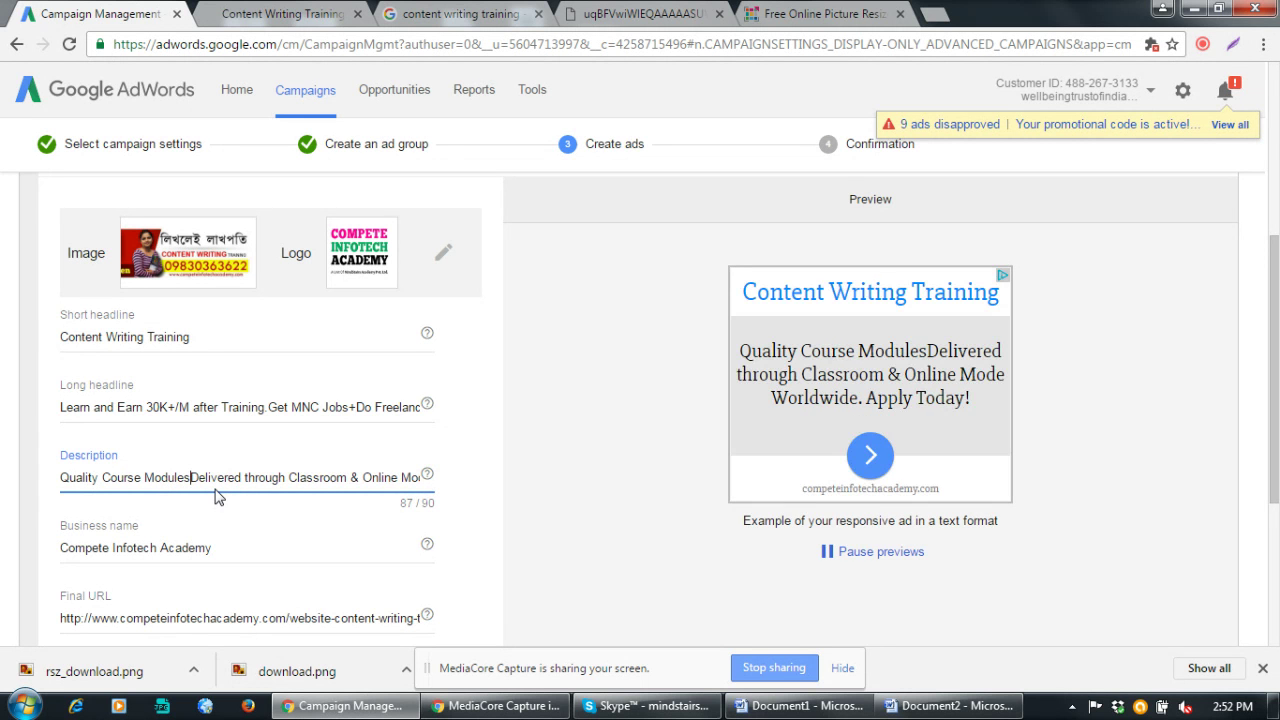
pyautogui.write('+Faculty')
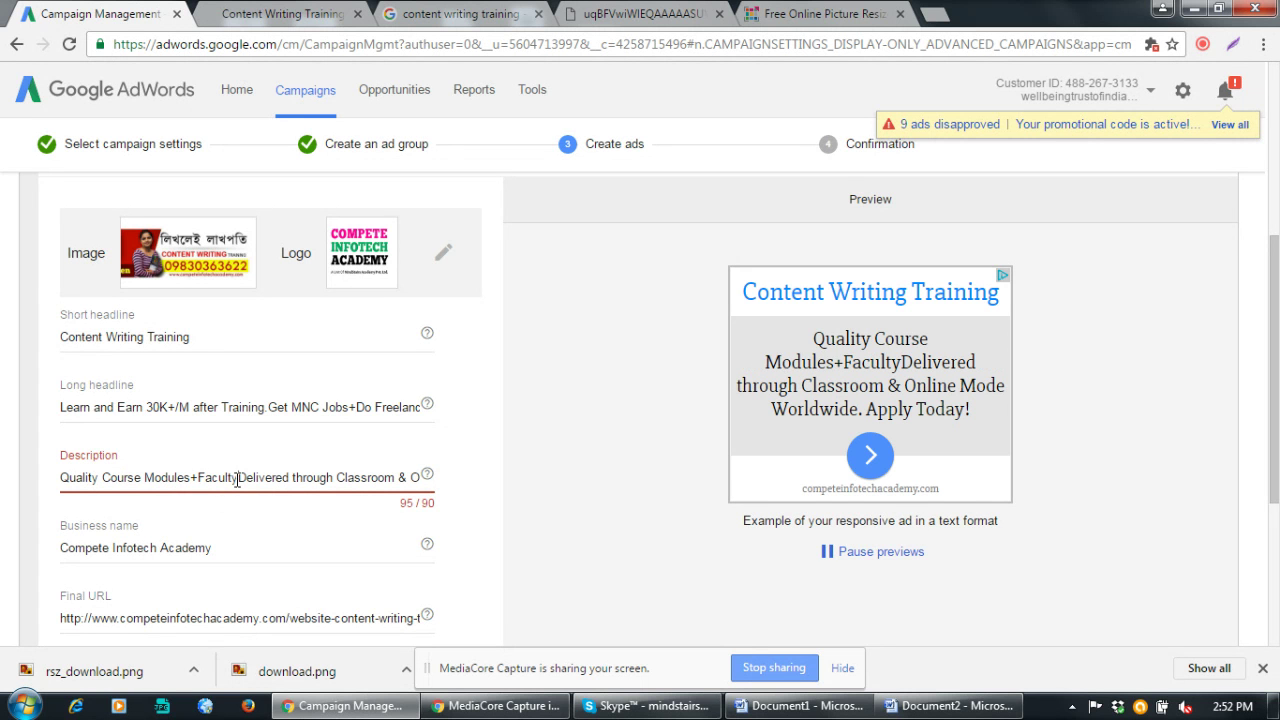
pyautogui.moveTo(237, 478); pyautogui.dragTo(142, 478)
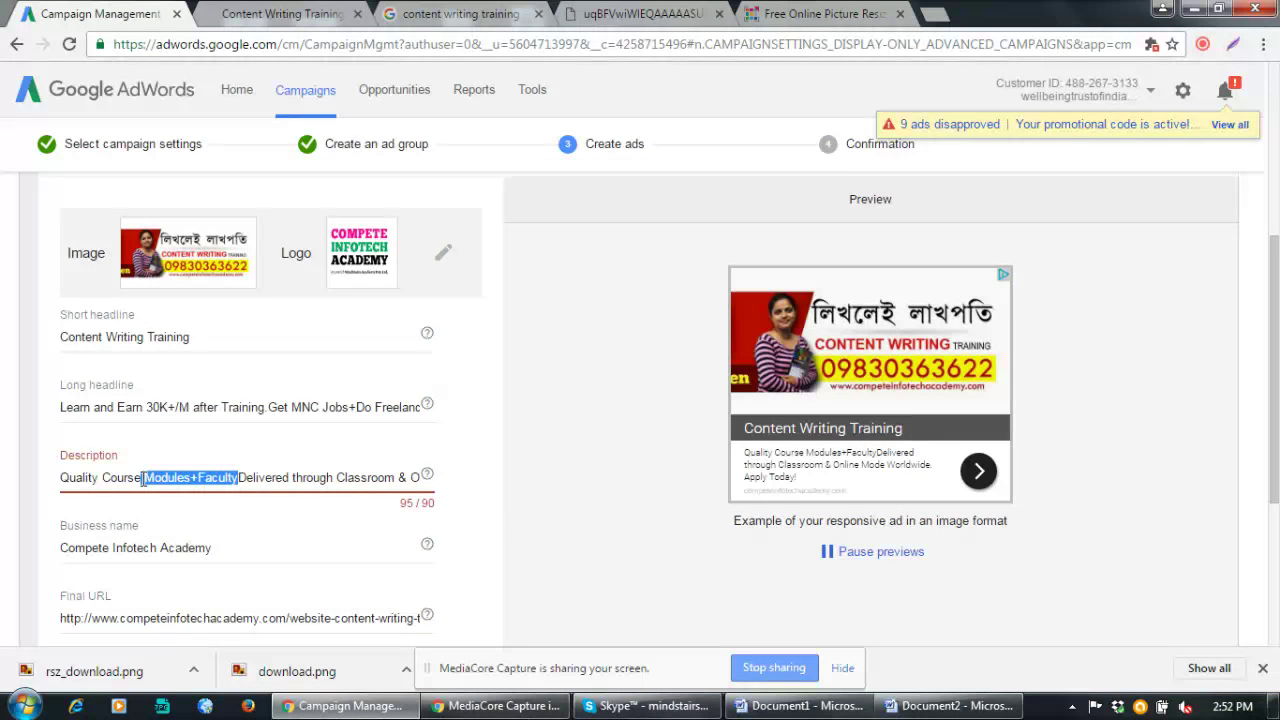
pyautogui.press('BackSpace')
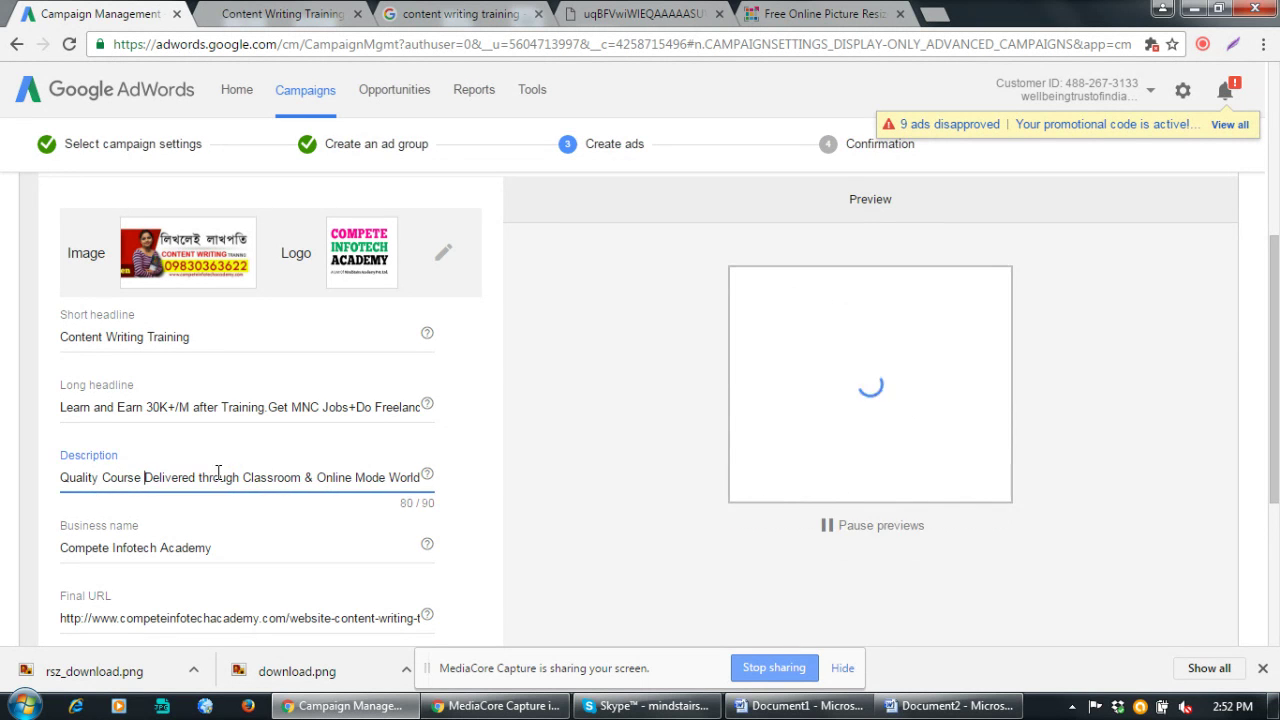
# Insert "Exp.Faculty" between "Mode" and "Worldwide" in the description and remove the space before "Apply"
pyautogui.moveTo(308, 480); pyautogui.dragTo(423, 477)
pyautogui.click(360, 478)
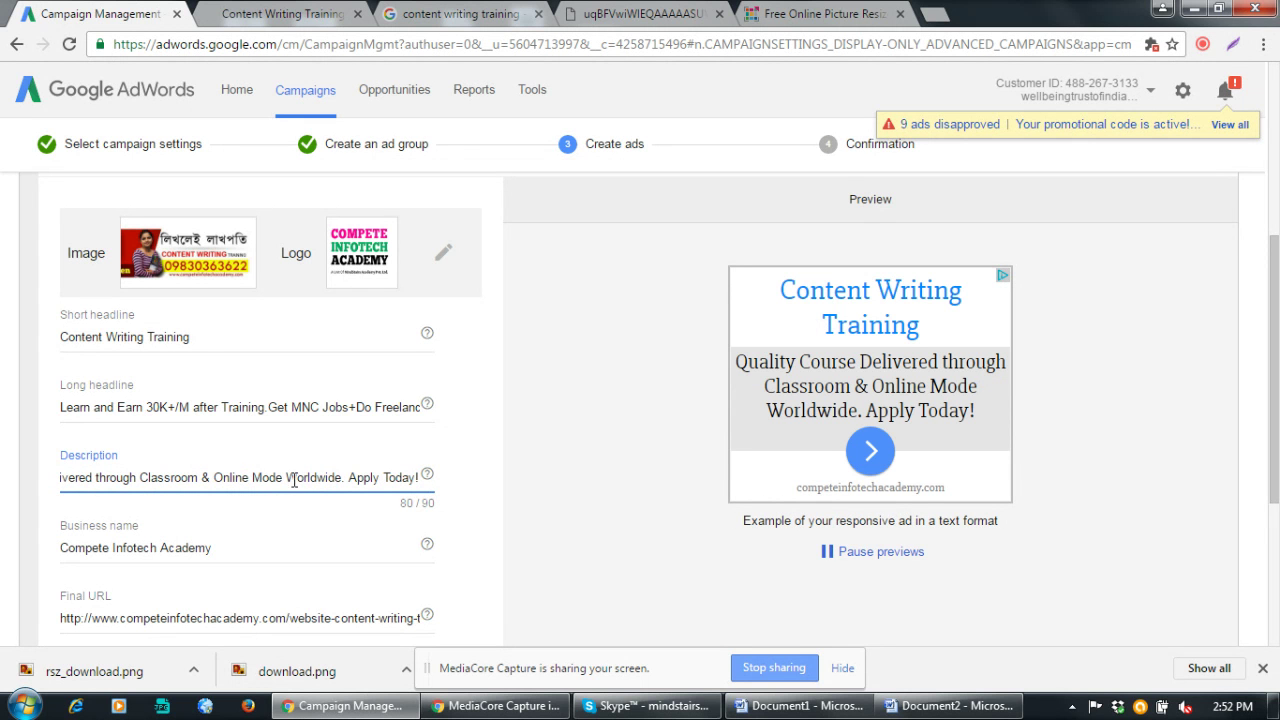
pyautogui.write('Faculty')
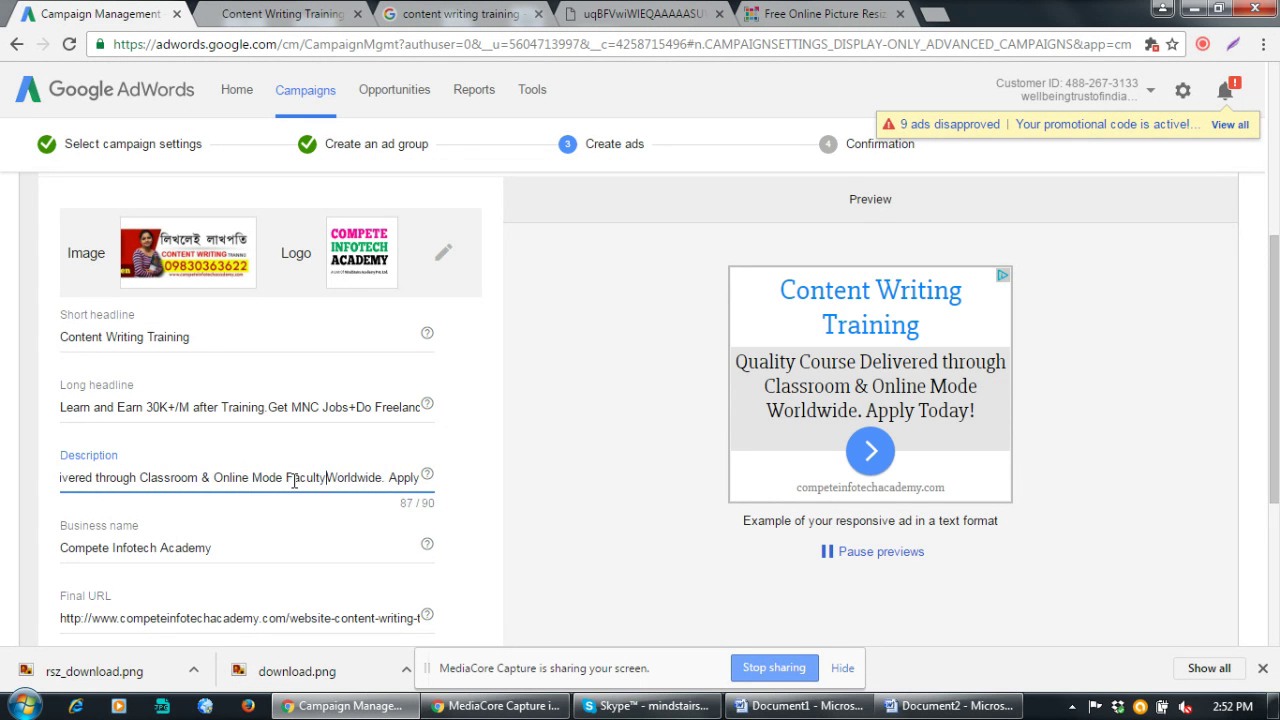
pyautogui.click(352, 478)
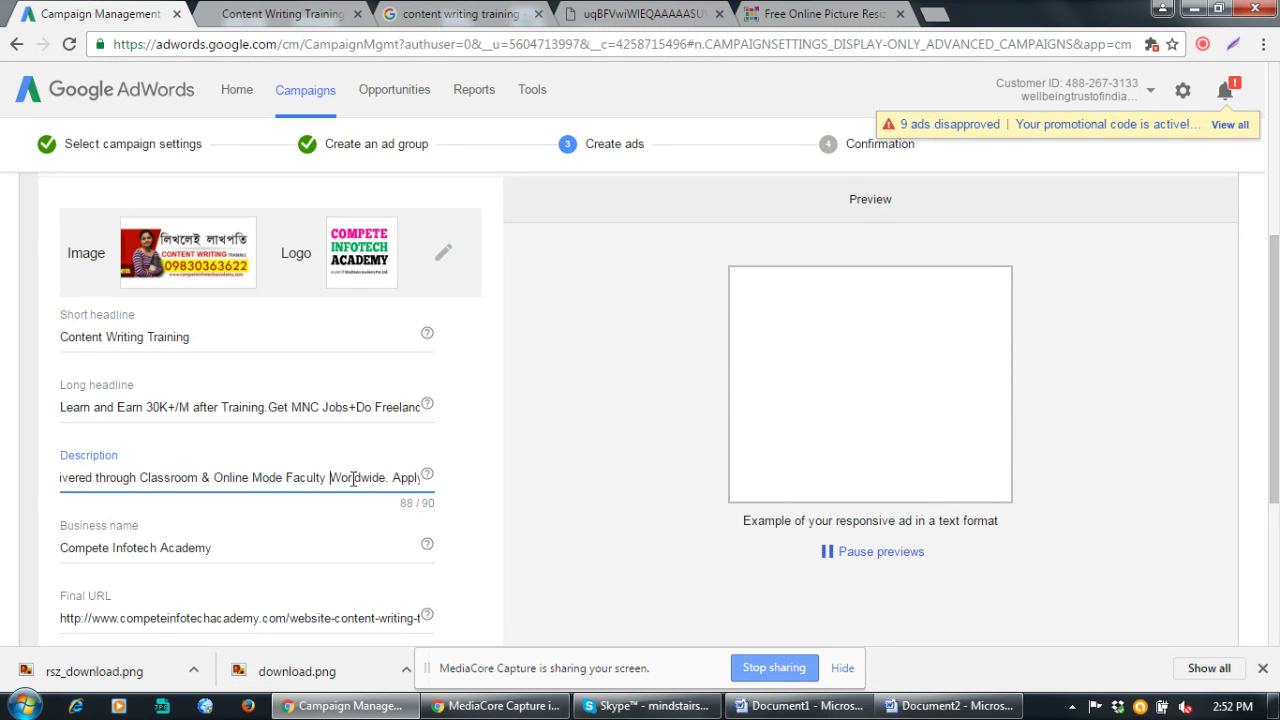
pyautogui.moveTo(383, 478); pyautogui.dragTo(452, 478)
pyautogui.click(298, 477)
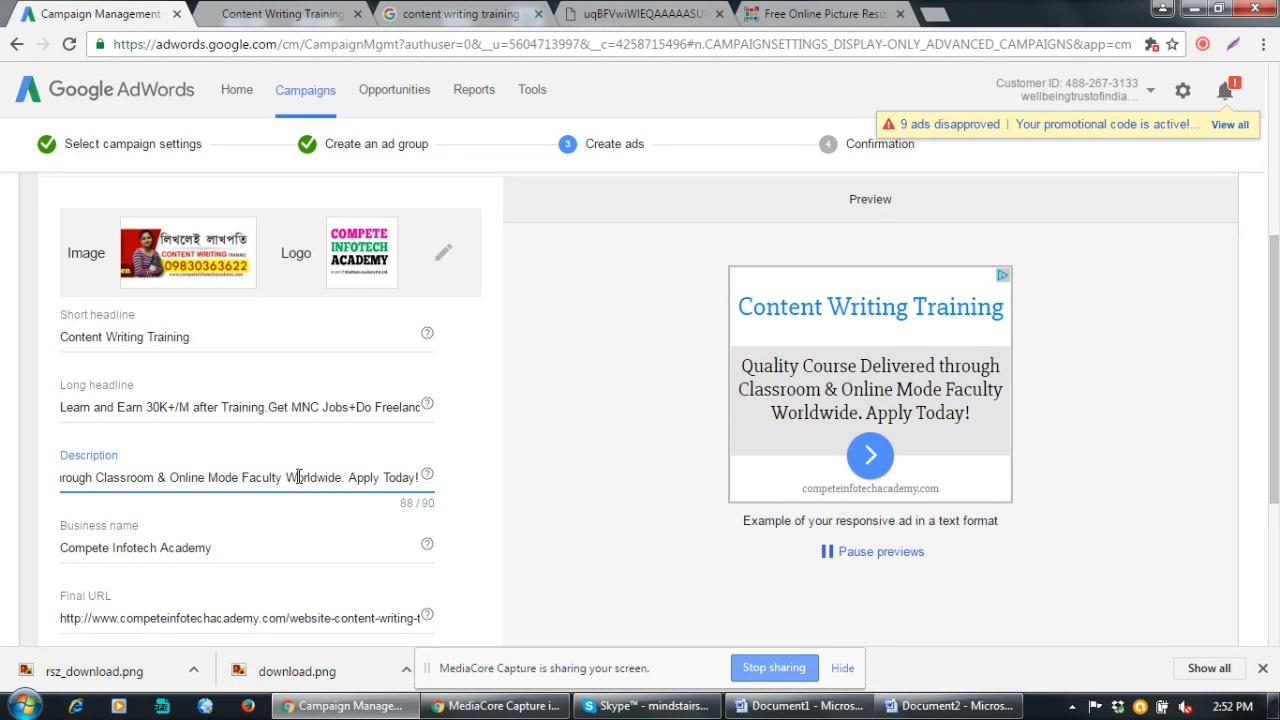
pyautogui.write('Exp')
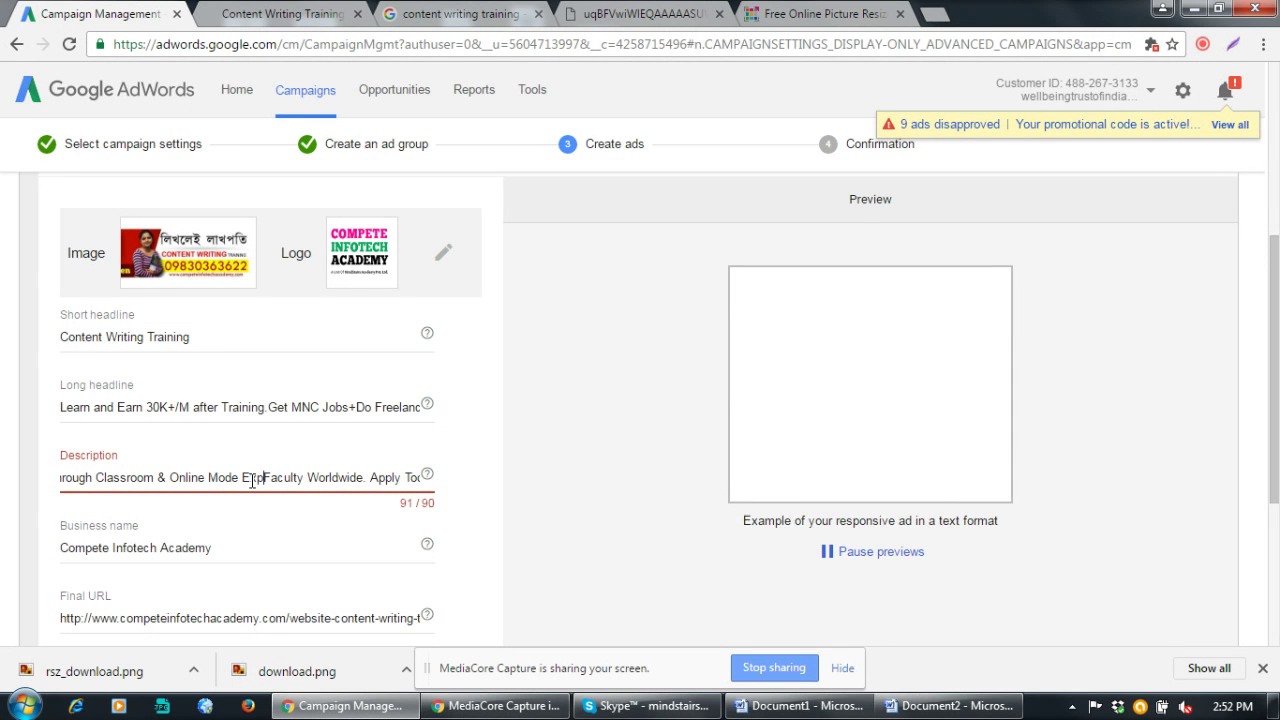
pyautogui.write('.')
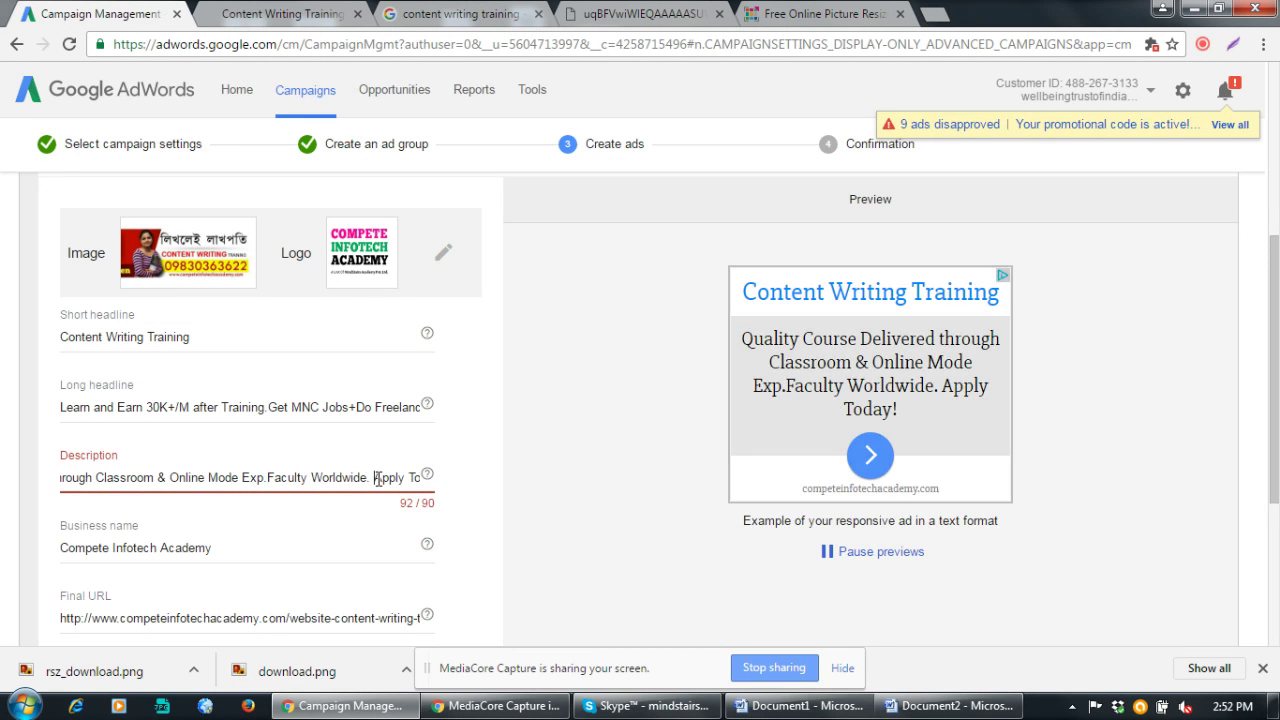
pyautogui.click(378, 478)
pyautogui.press('BackSpace')
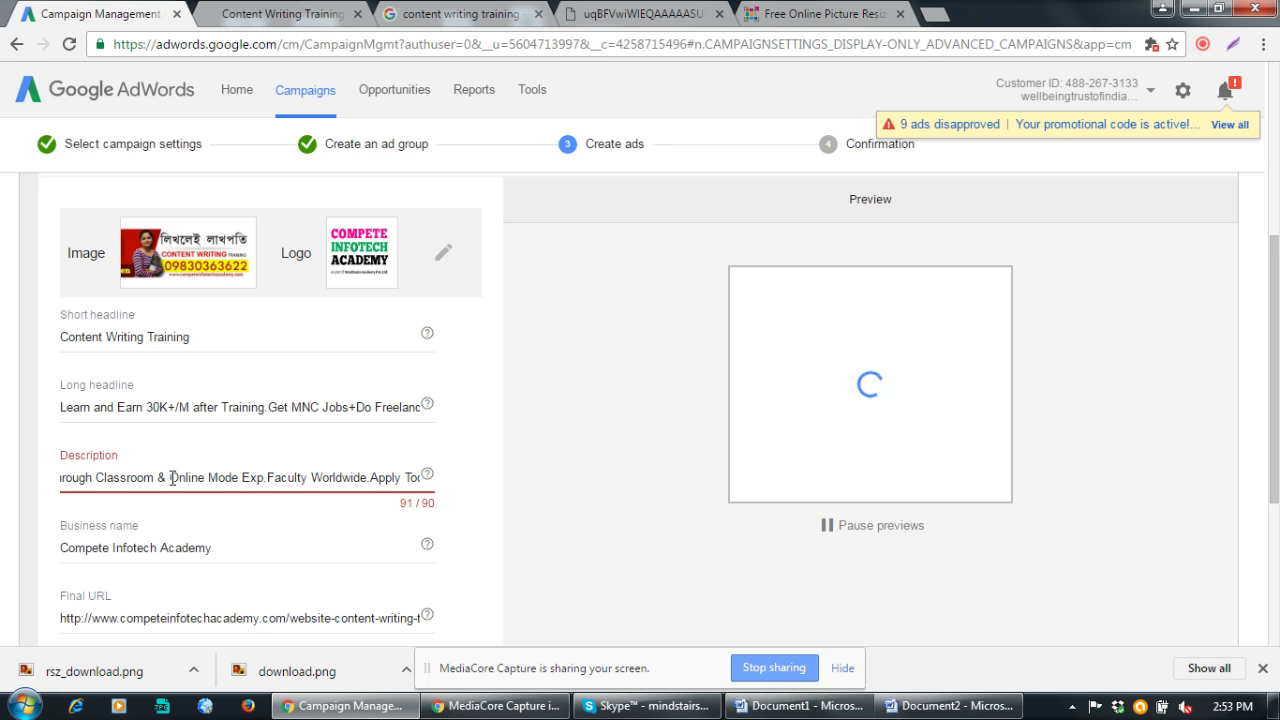
# Replace "through" with "Via" in the description to shorten it
pyautogui.moveTo(140, 477); pyautogui.dragTo(42, 482)
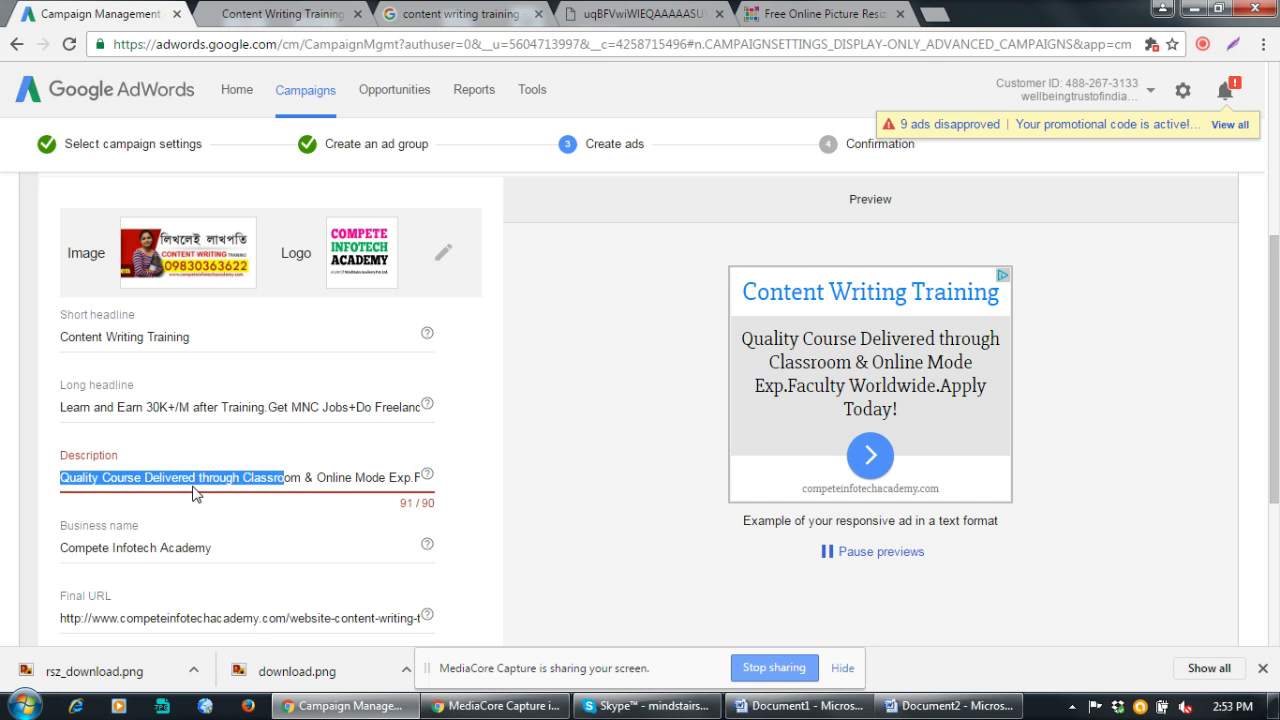
pyautogui.click(242, 478)
pyautogui.moveTo(241, 477); pyautogui.dragTo(208, 477)
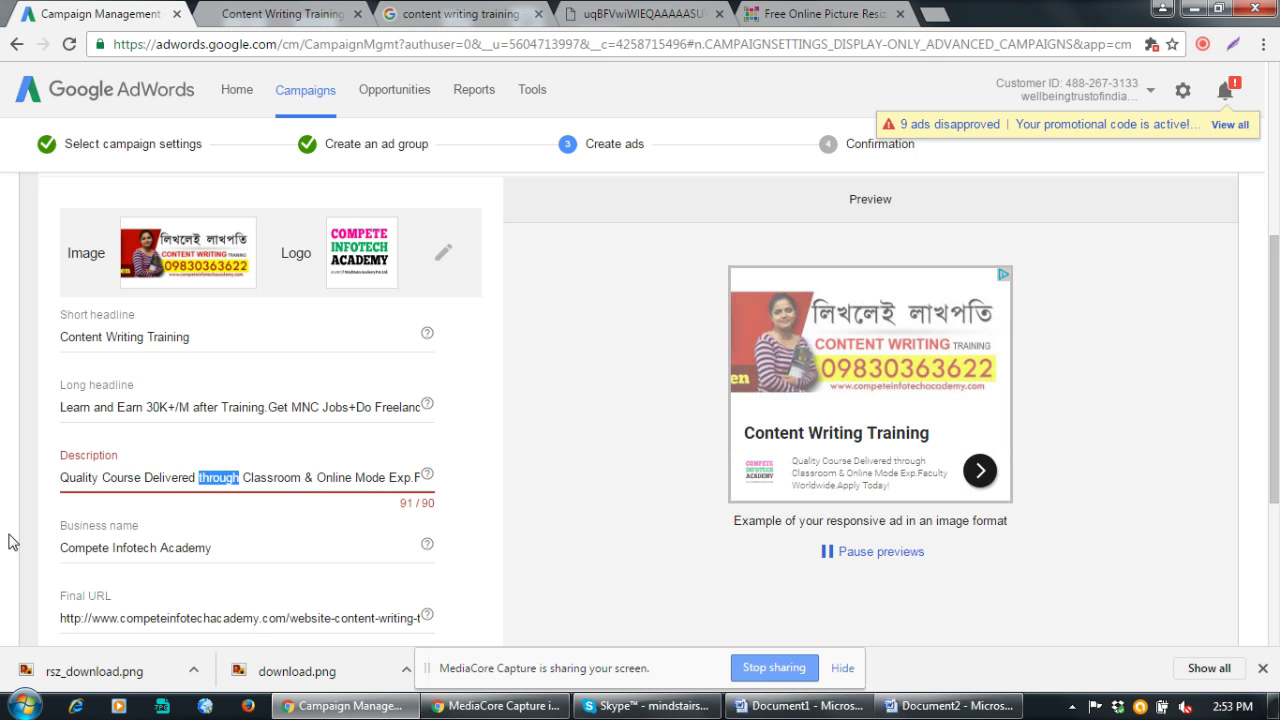
pyautogui.write('Via')
pyautogui.press('BackSpace')
pyautogui.press('BackSpace')
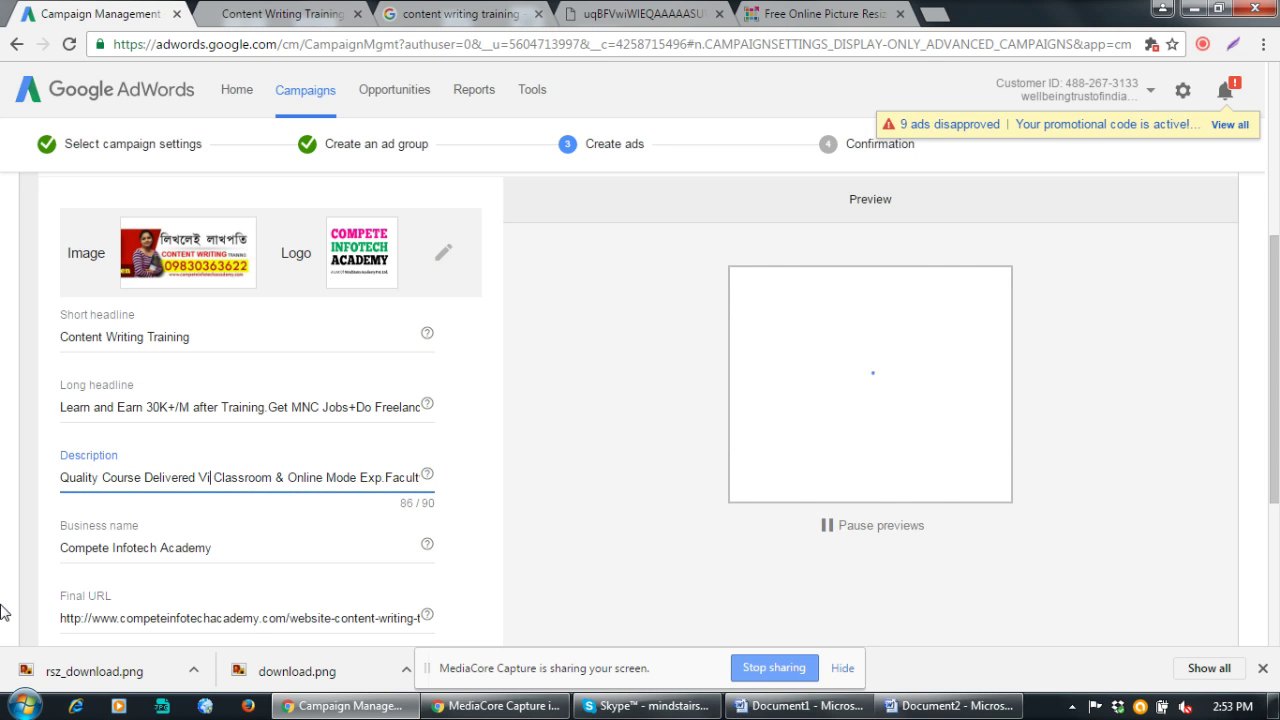
pyautogui.write('ia')
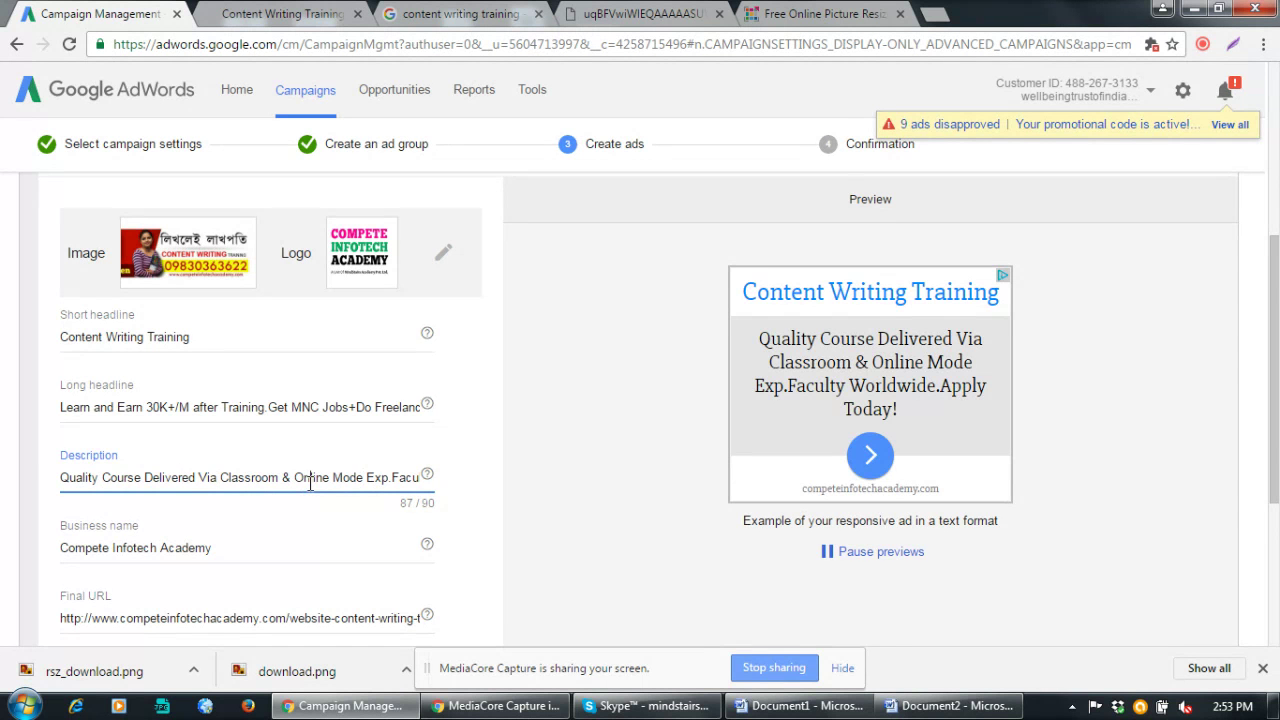
# Review the completed responsive ad, finish editing it and save the campaign's ads
pyautogui.moveTo(310, 483); pyautogui.dragTo(443, 484)
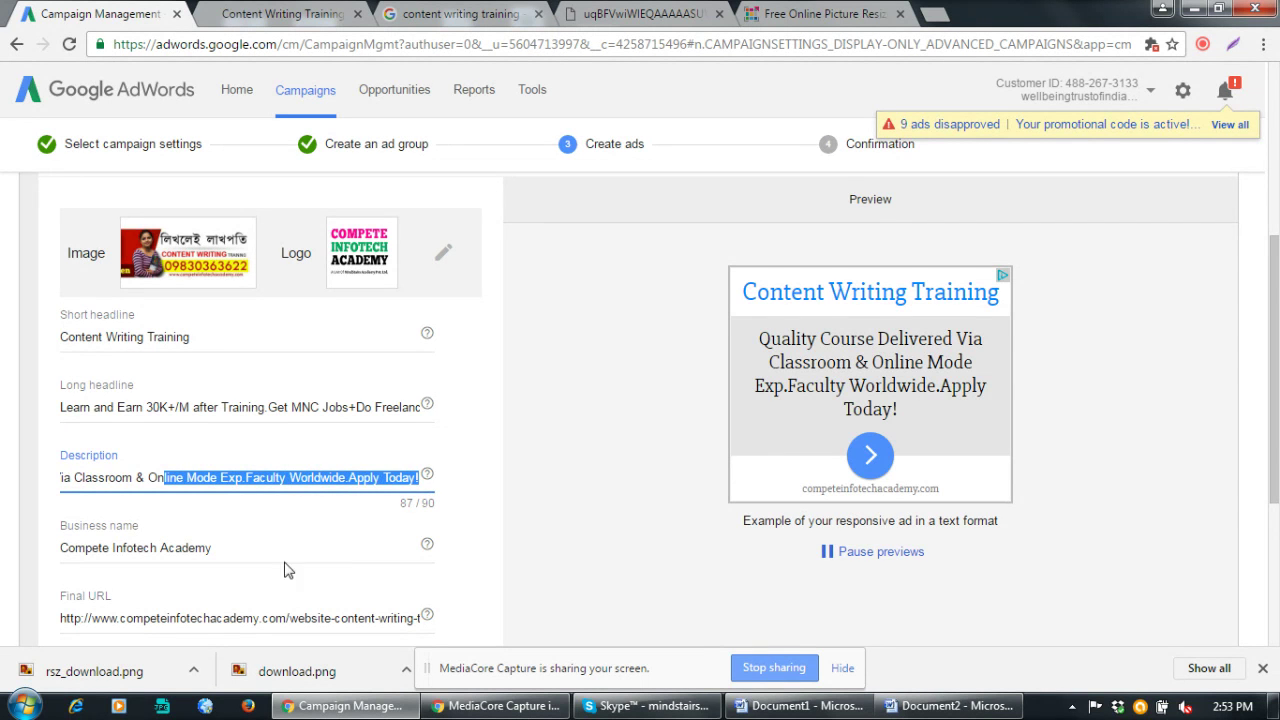
pyautogui.scroll(-2, 414, 503)
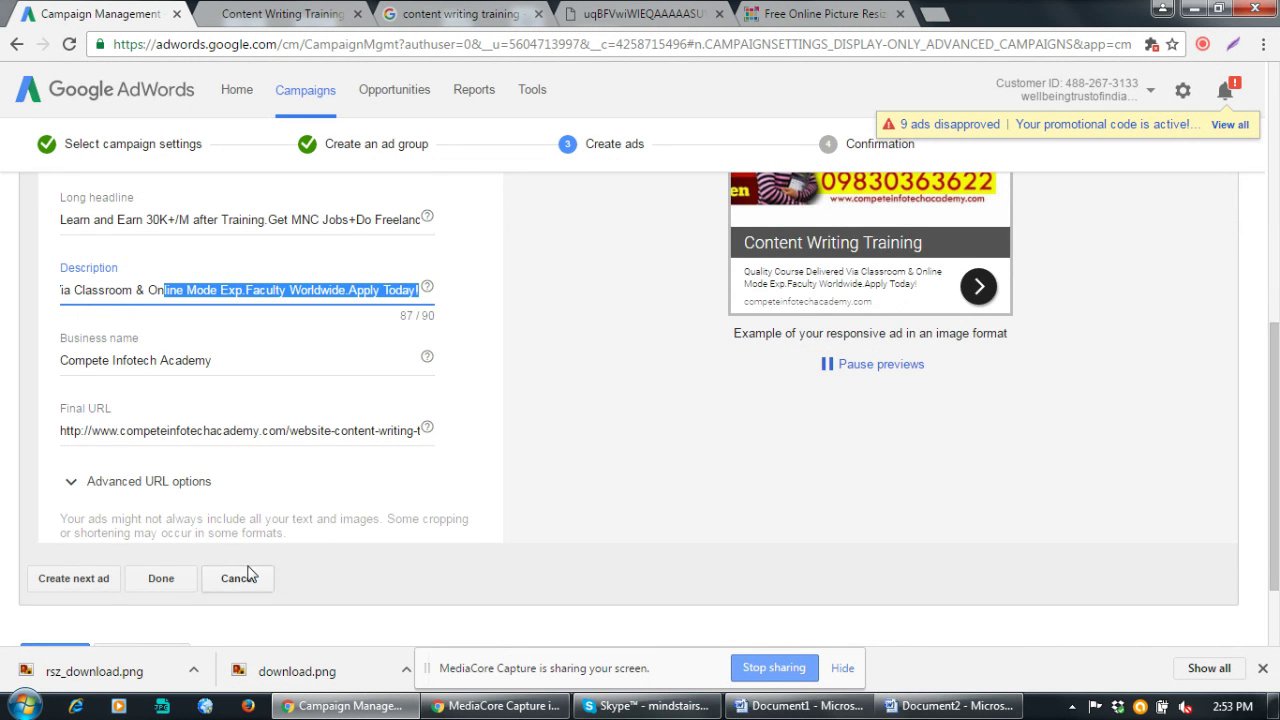
pyautogui.scroll(2, 464, 484)
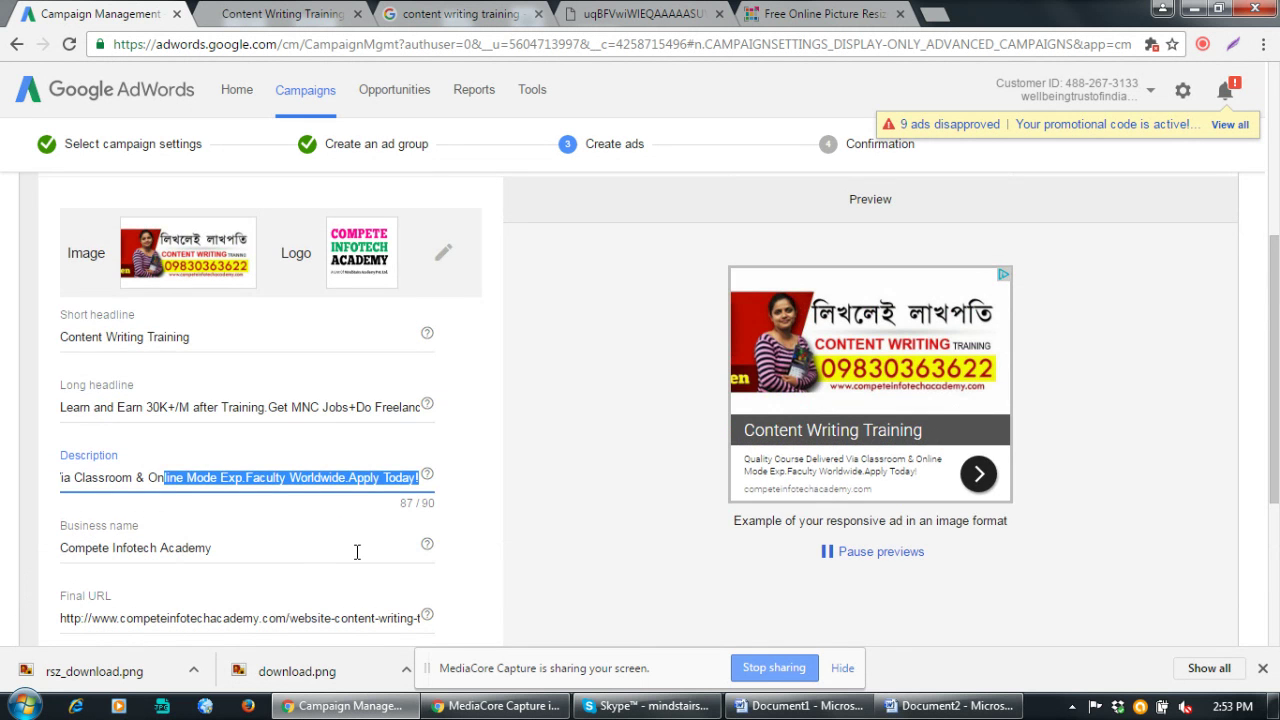
pyautogui.scroll(-3, 357, 552)
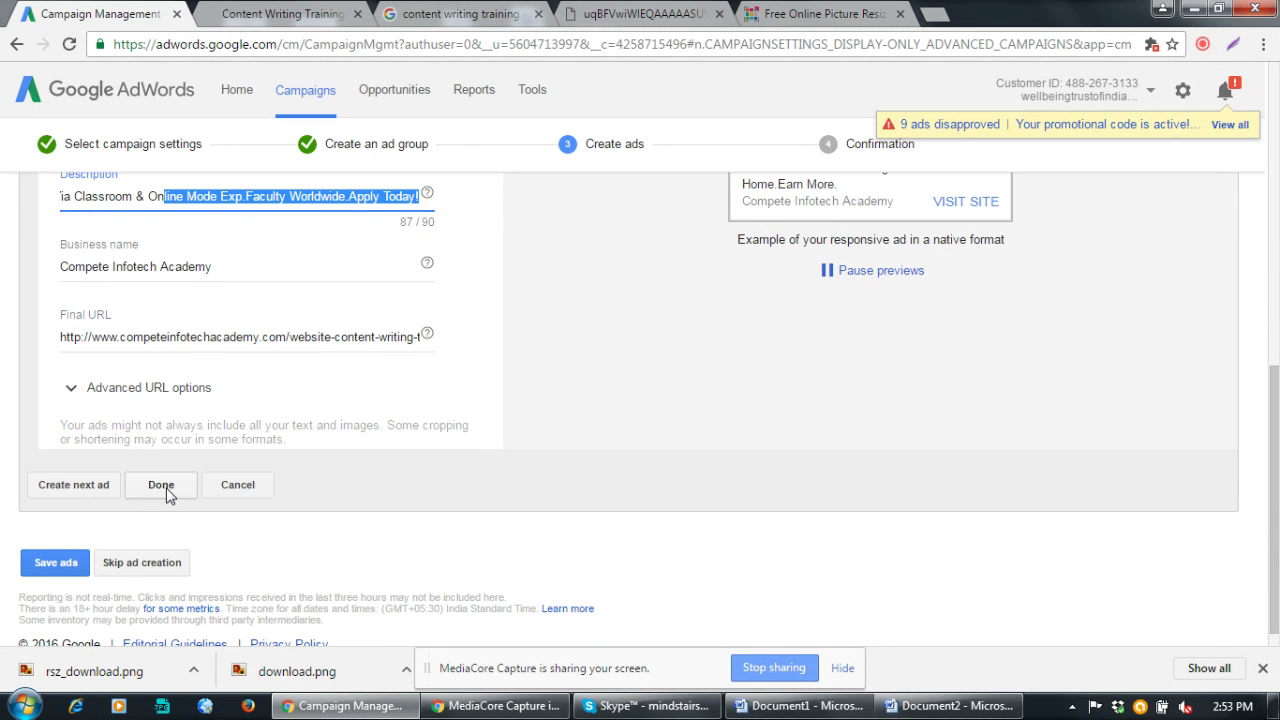
pyautogui.click(161, 485)
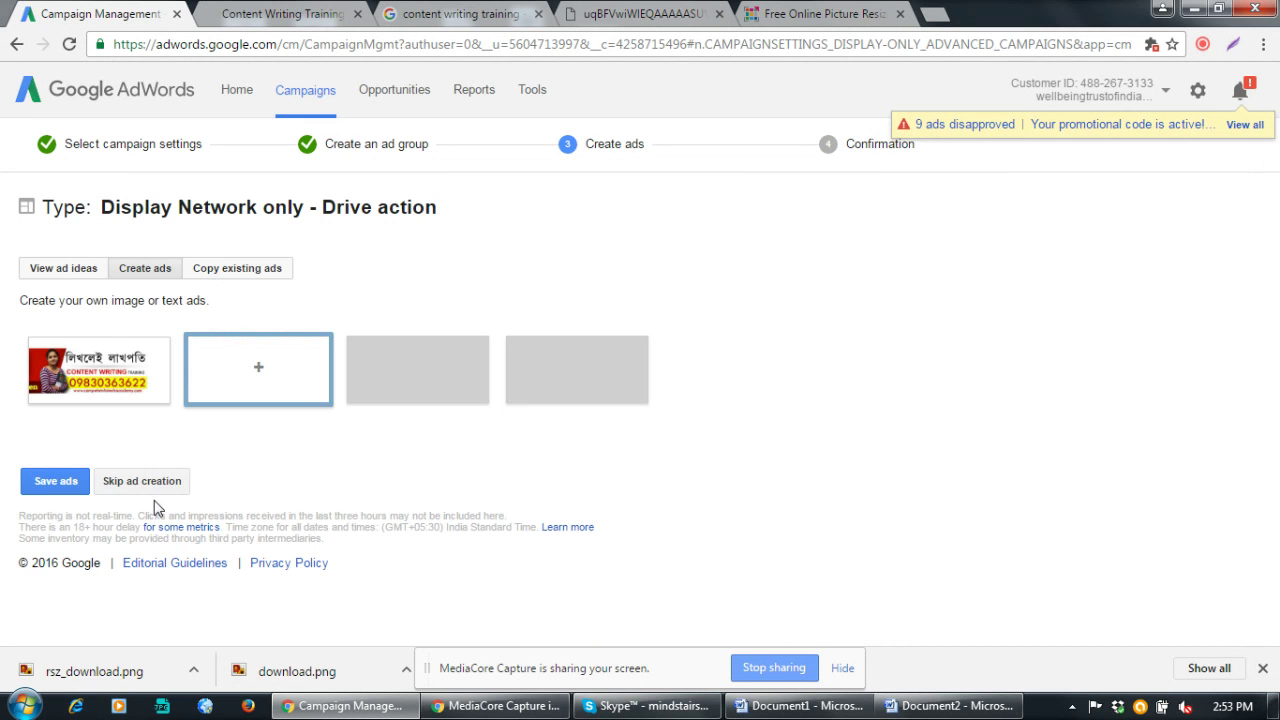
pyautogui.click(61, 482)
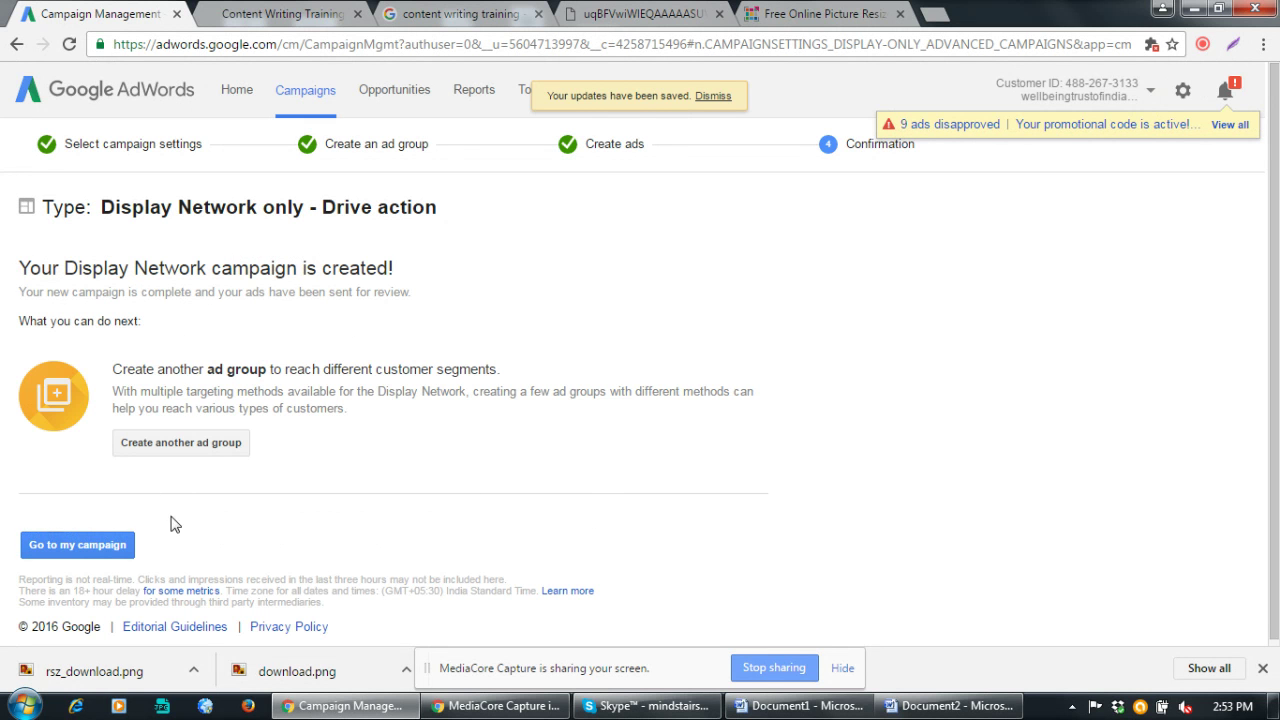
# Go to the new campaign and open its Image Ads ad group to check the created ad
pyautogui.click(78, 543)
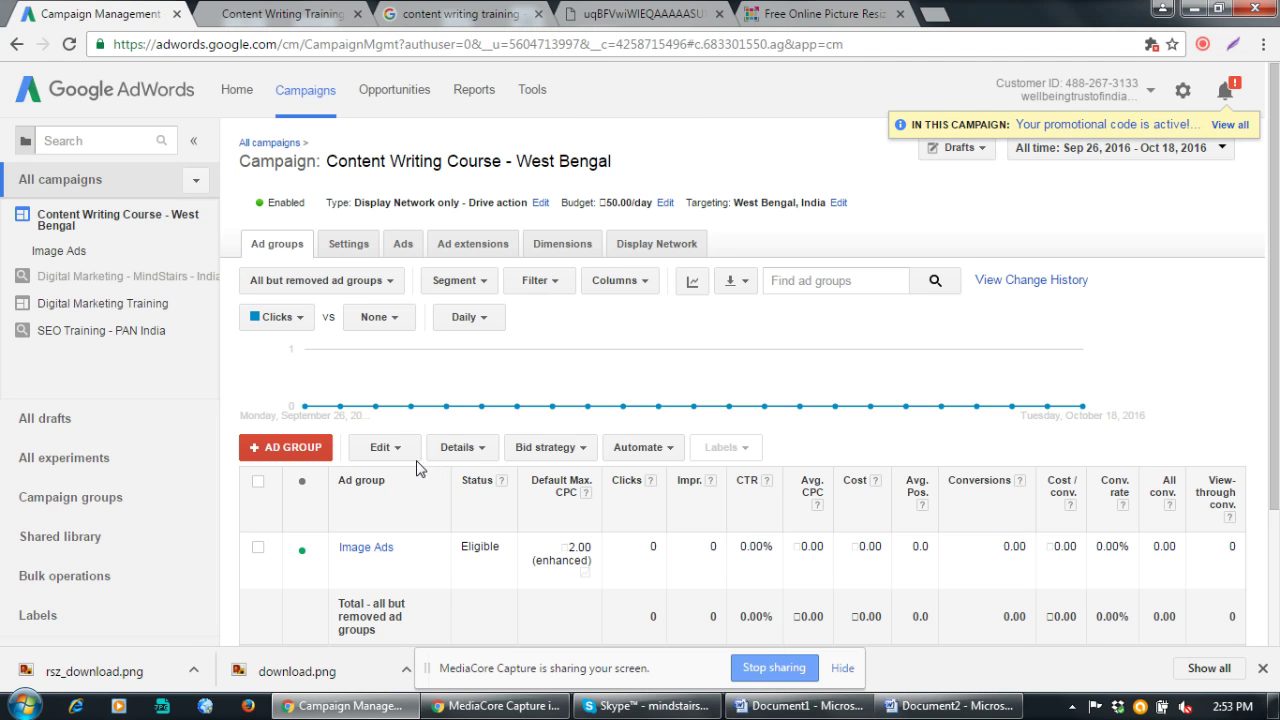
pyautogui.click(366, 548)
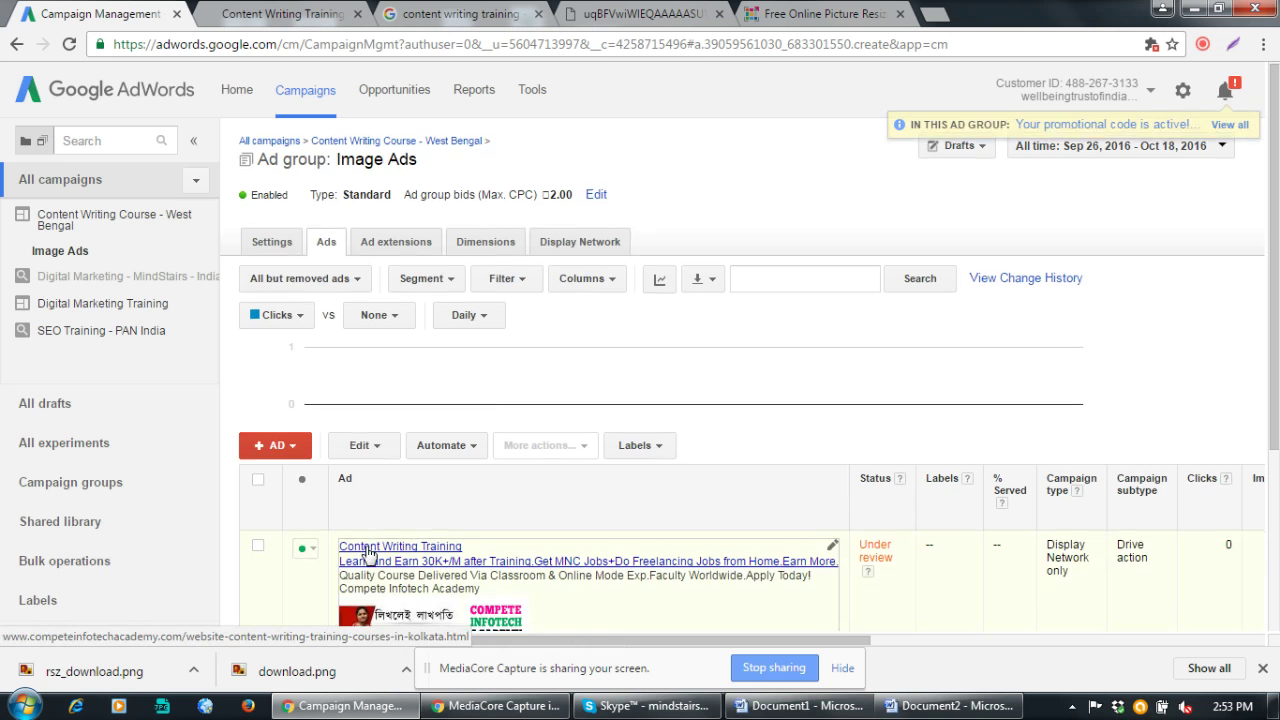
pyautogui.scroll(-3, 366, 556)
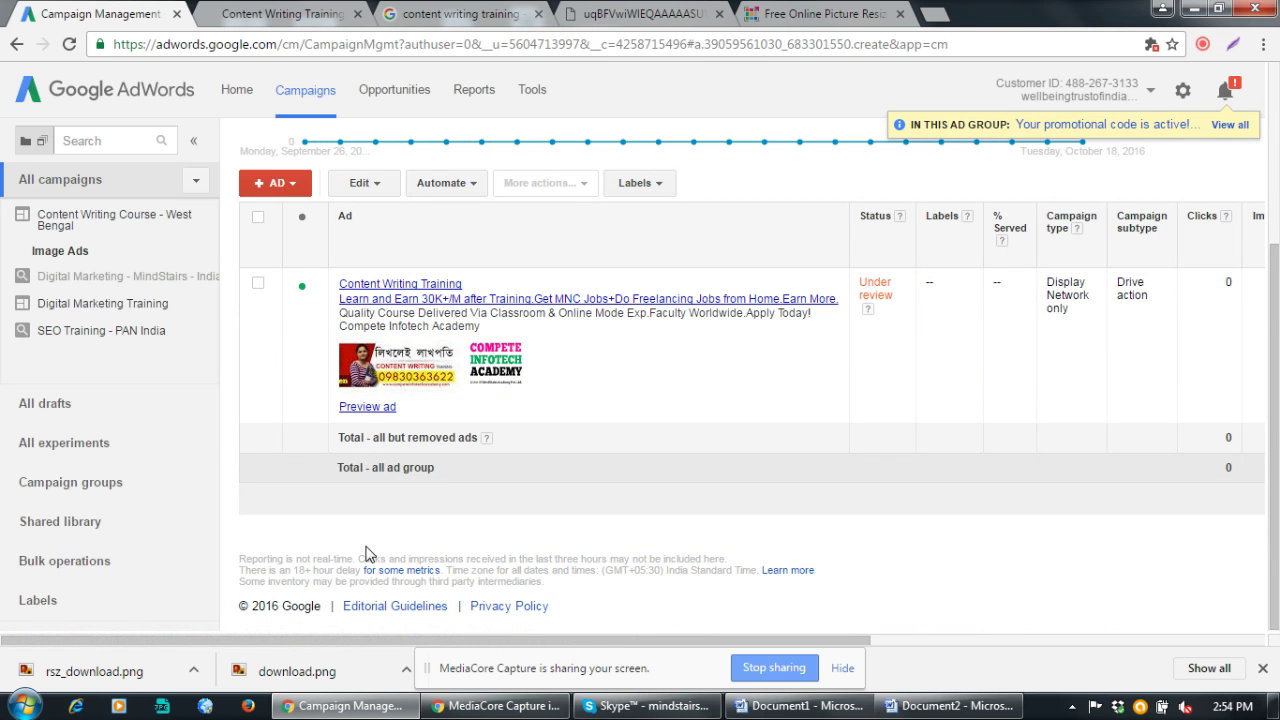
pyautogui.scroll(3, 366, 552)
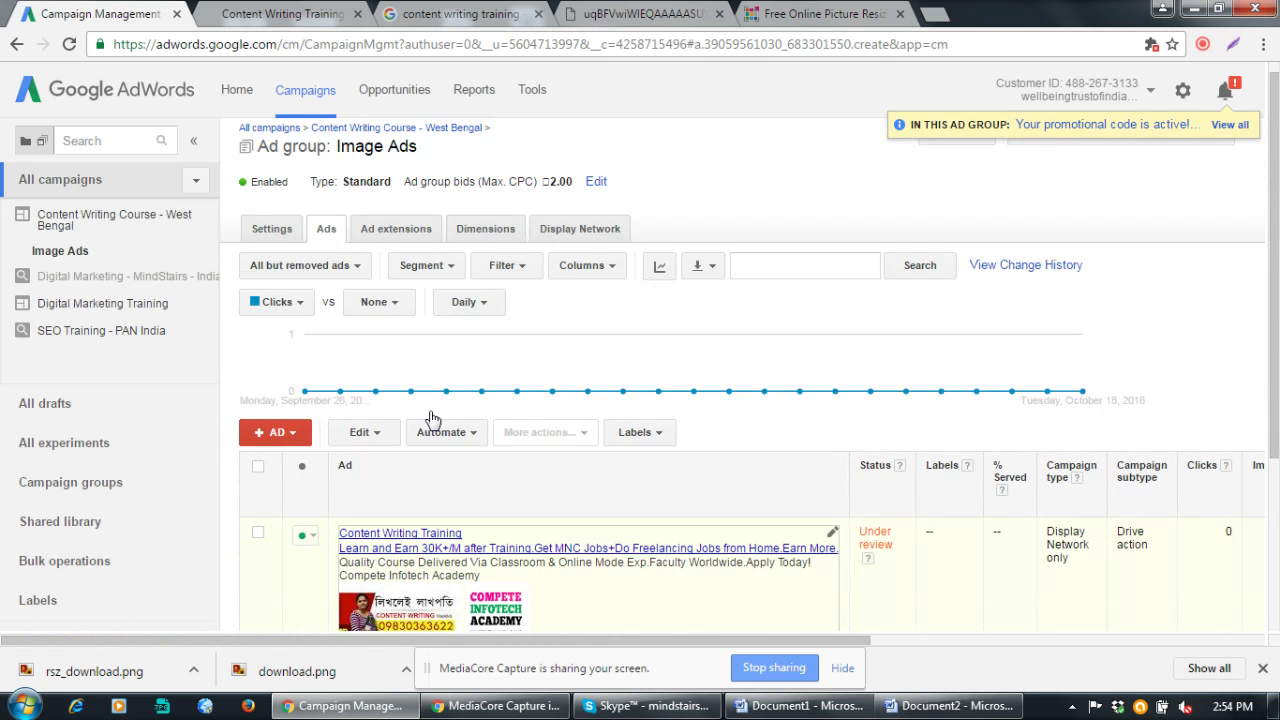
# Start a new image ad in the Image Ads ad group, choosing to upload an ad
pyautogui.click(287, 452)
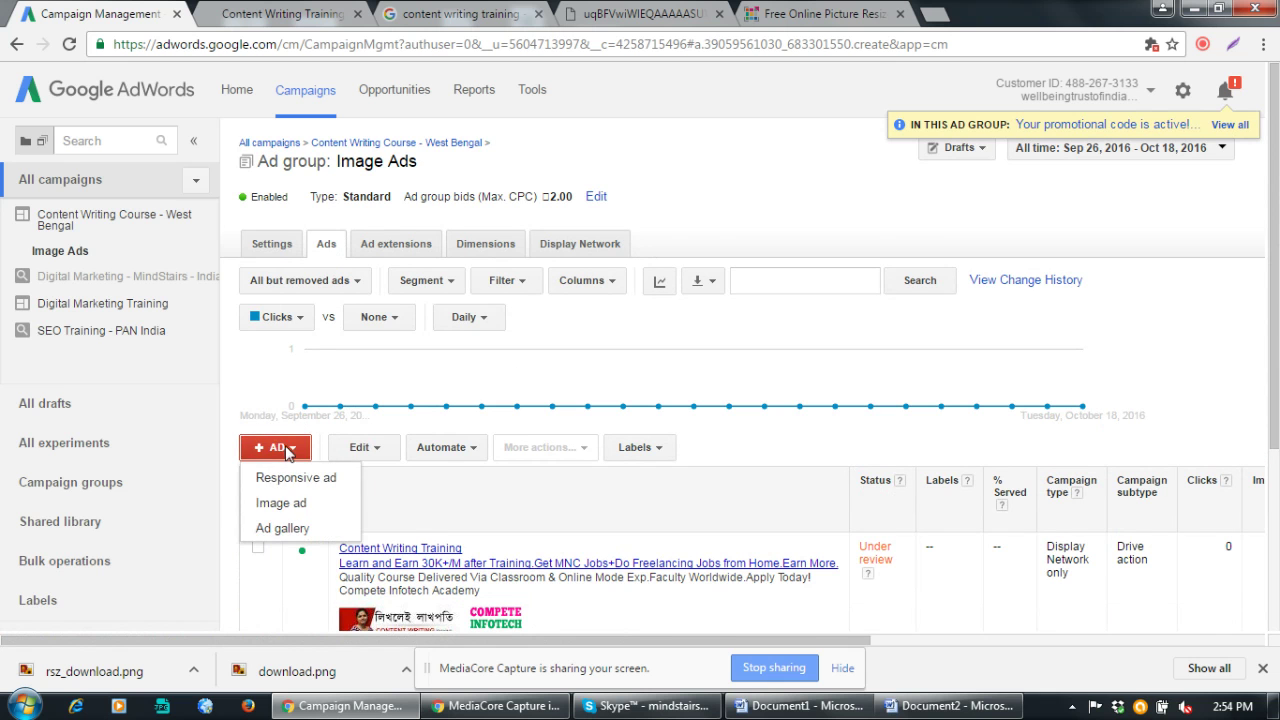
pyautogui.click(282, 503)
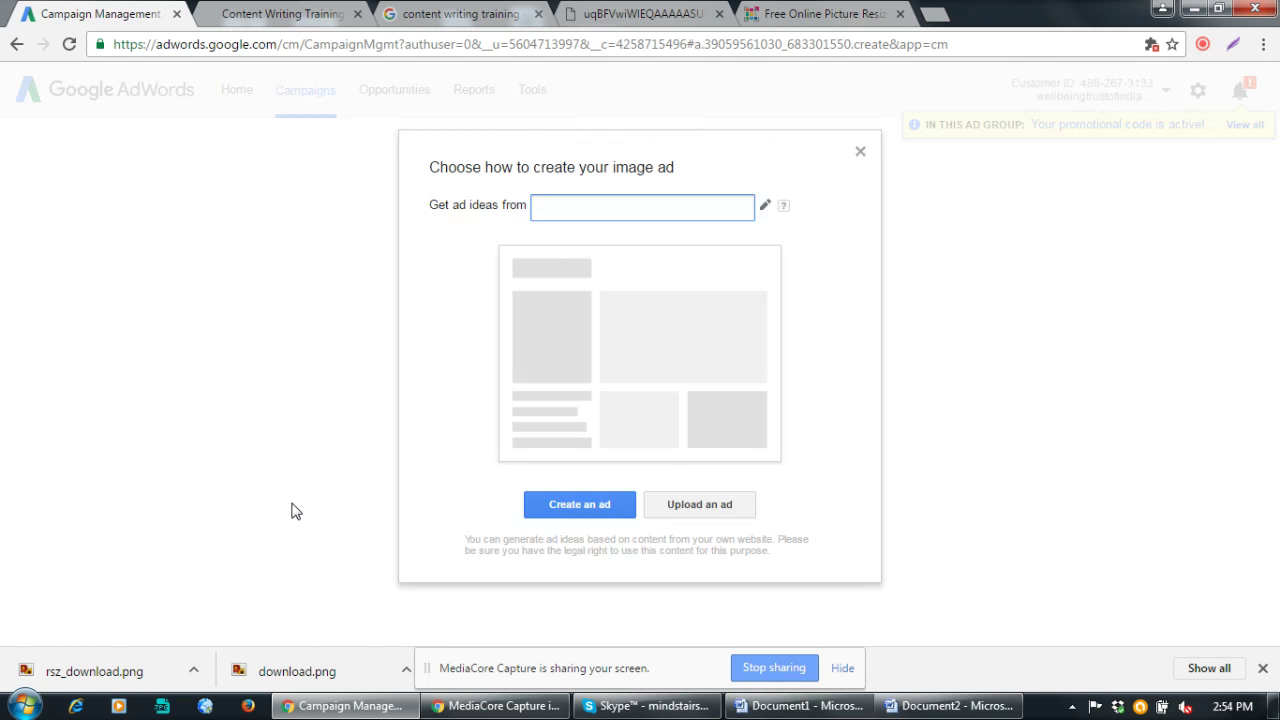
pyautogui.click(697, 512)
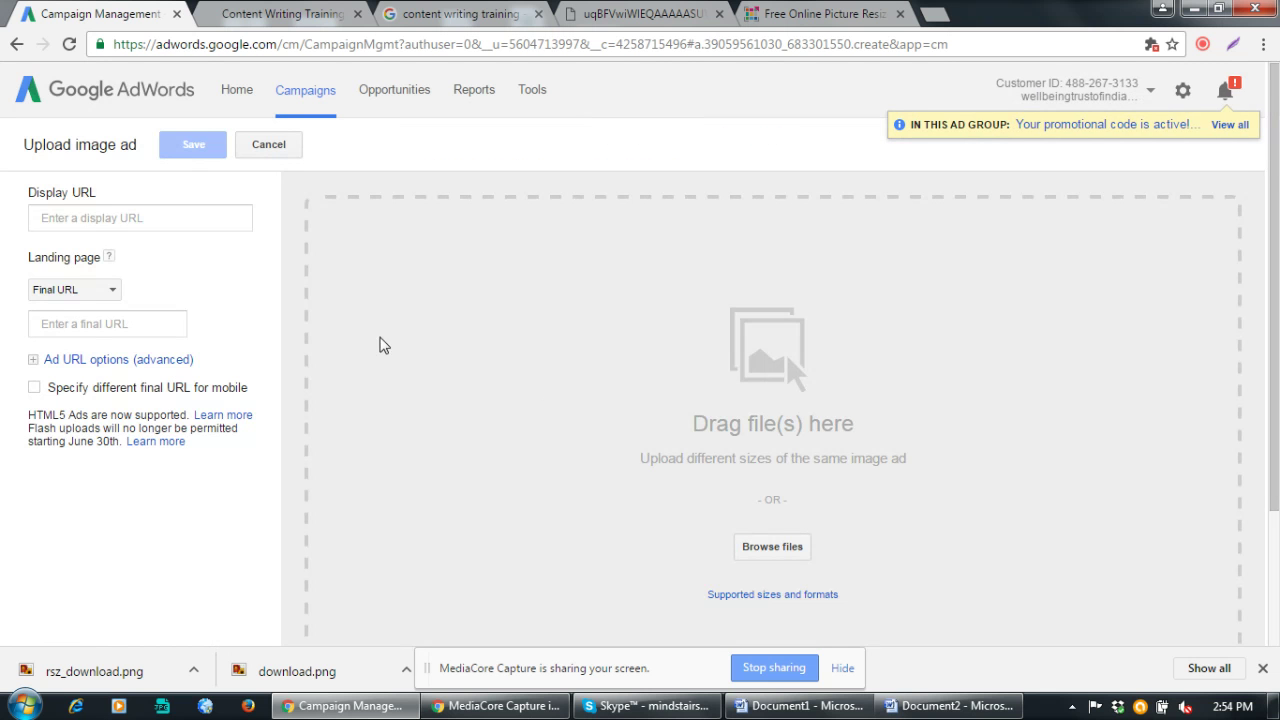
# Copy the Content Writing course page's address and enter it as both the display URL and the final URL of the image ad
pyautogui.click(270, 14)
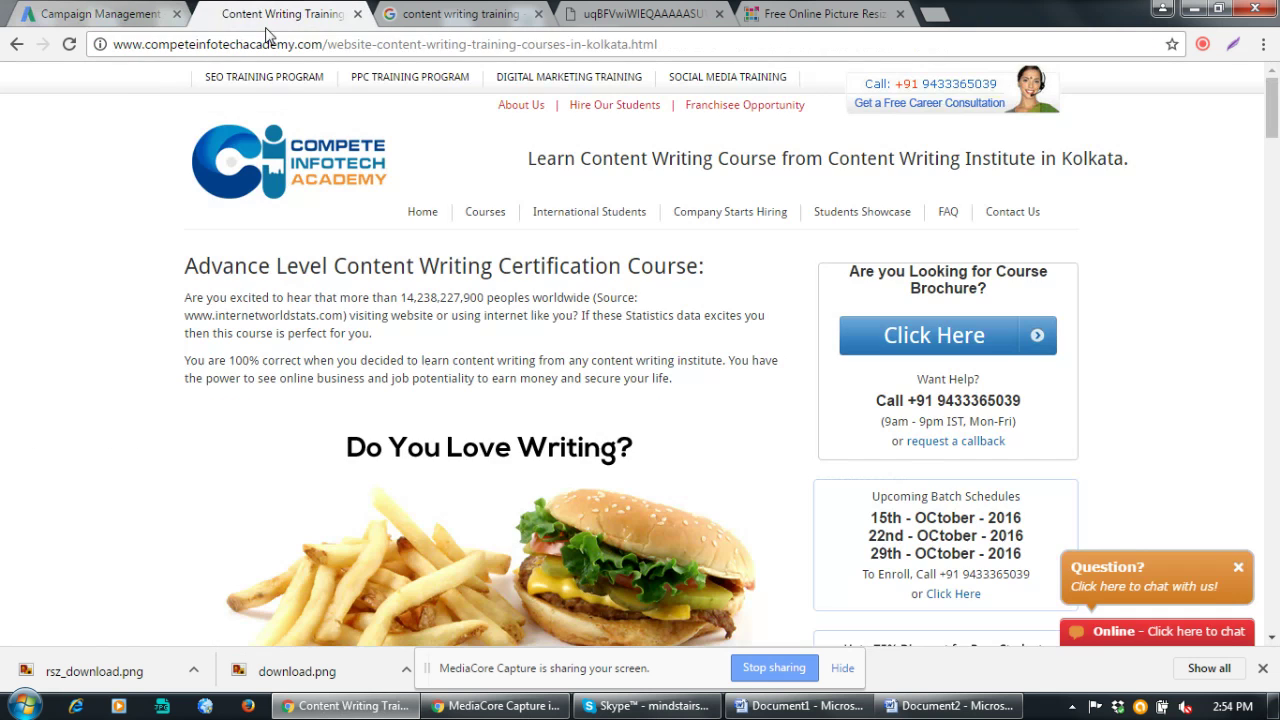
pyautogui.click(266, 45)
pyautogui.click(104, 13)
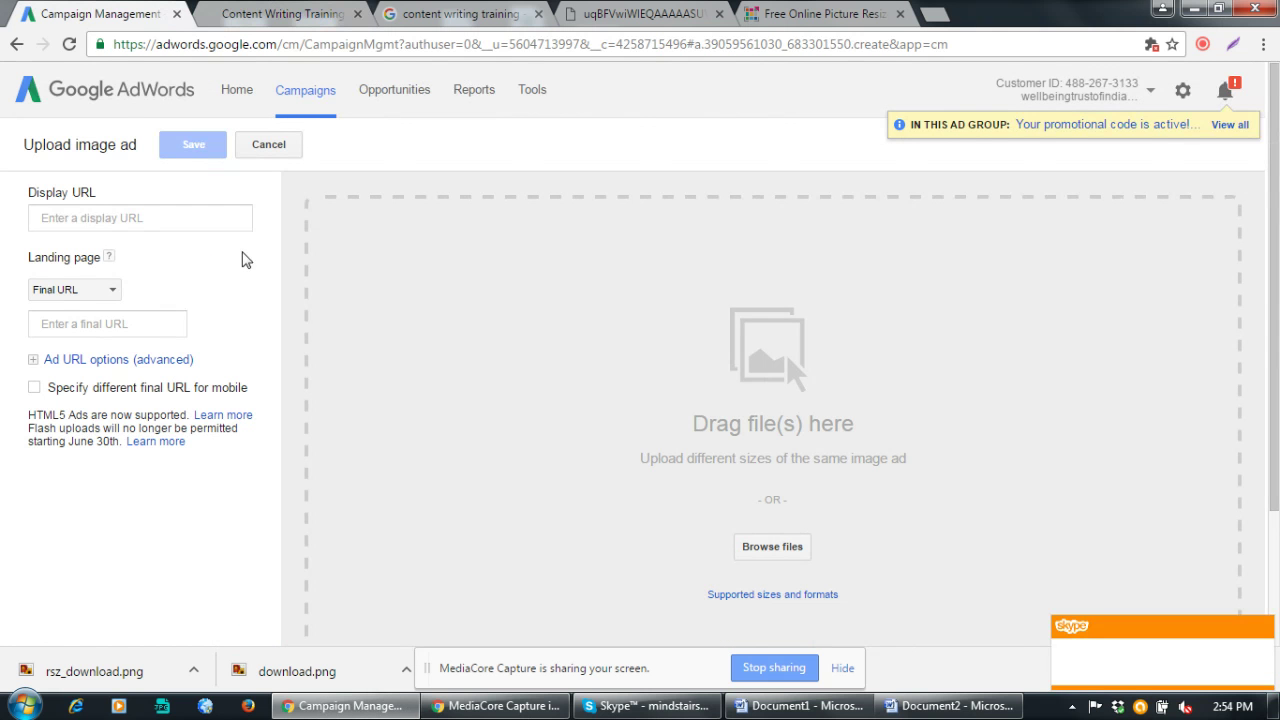
pyautogui.click(130, 217)
pyautogui.write('http://www.competeinfotechacademy.com/content-writing-training-courses-in-kolkata.html')
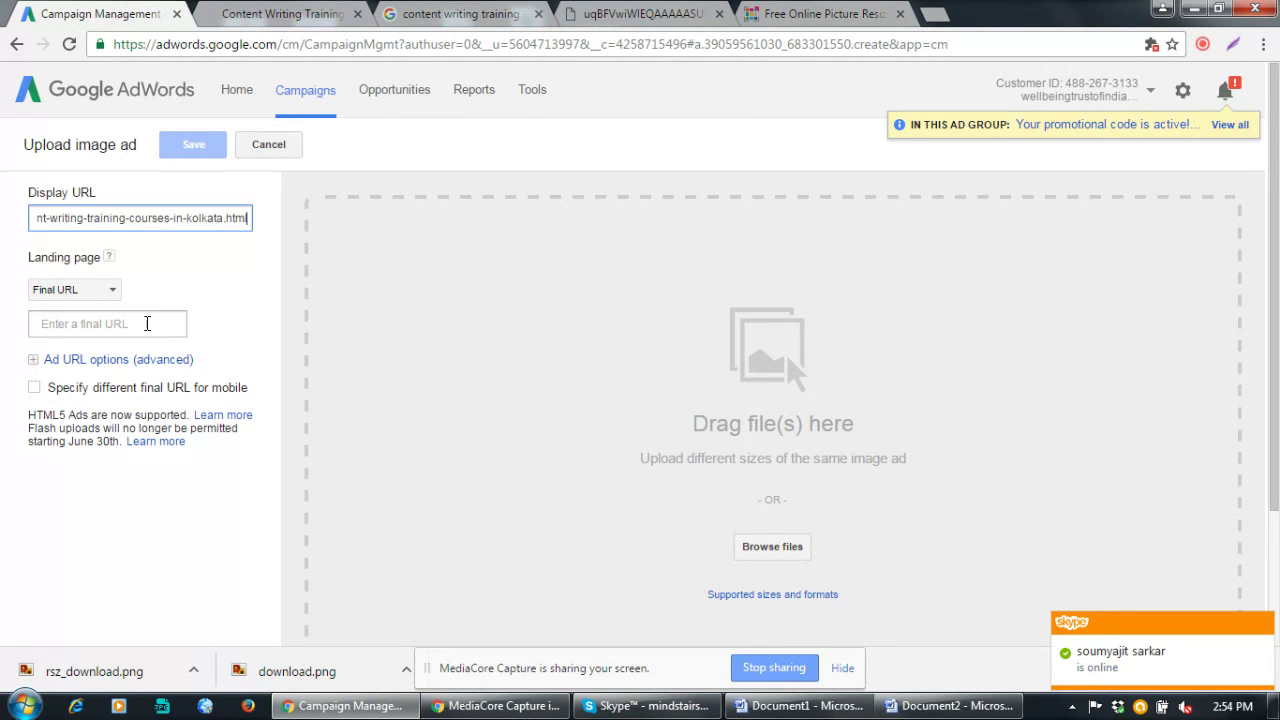
pyautogui.click(134, 324)
pyautogui.write('http://www.competeinfotechacademy.com/content-writing-training-courses-in-kolkata.html')
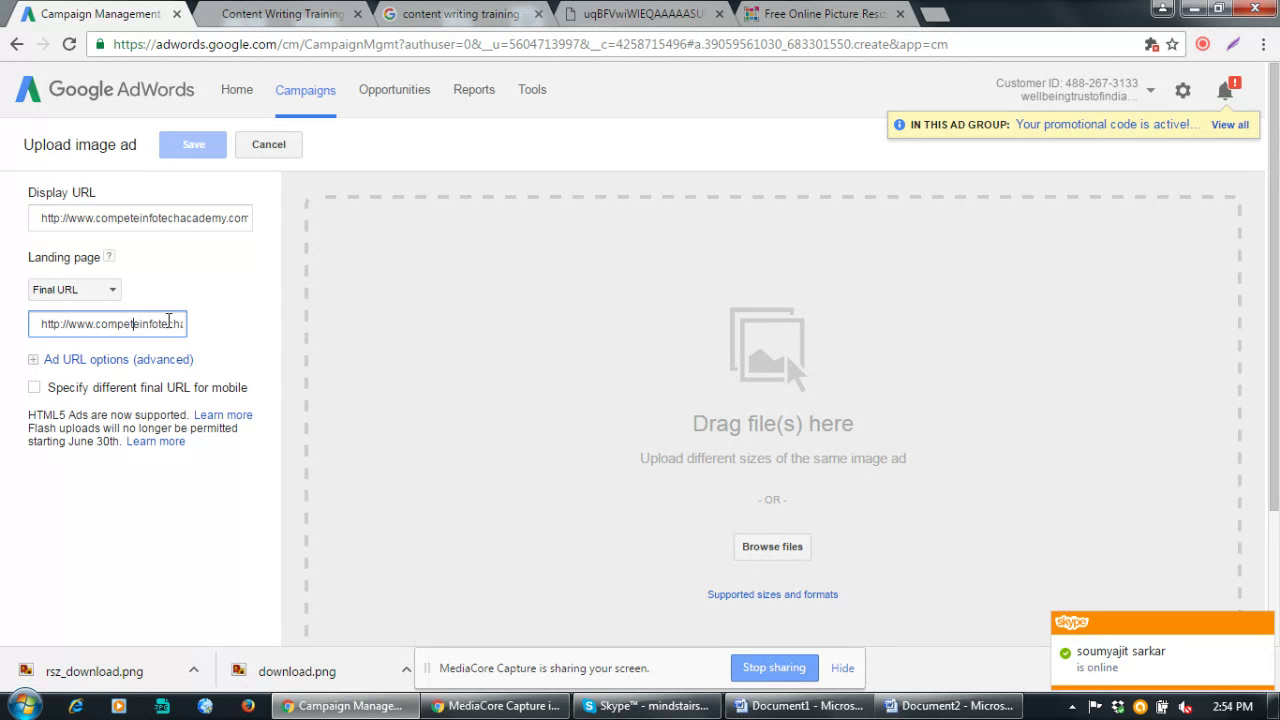
pyautogui.moveTo(146, 323); pyautogui.dragTo(269, 327)
pyautogui.click(238, 349)
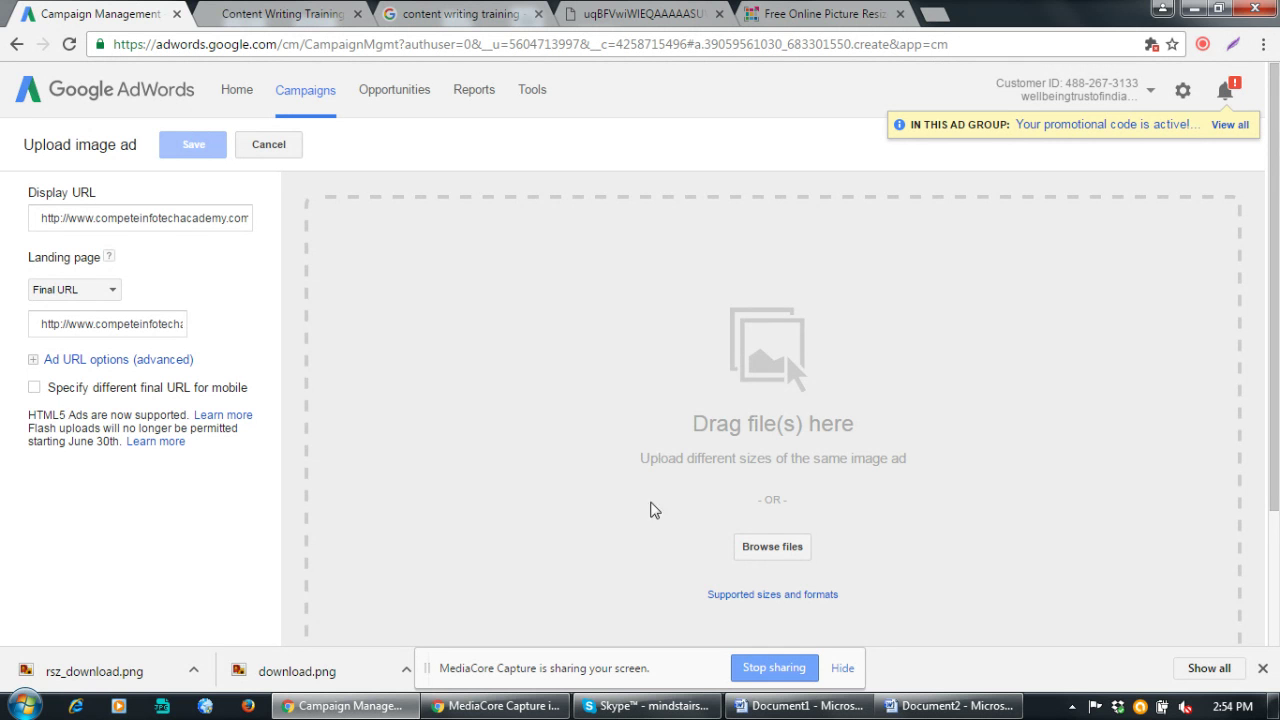
# Browse for the ad files in the Liklei lakhpati folder, inside Content Writing under All CIA Banners upto 07.05.2015 on Local Disk (F:)
pyautogui.click(775, 548)
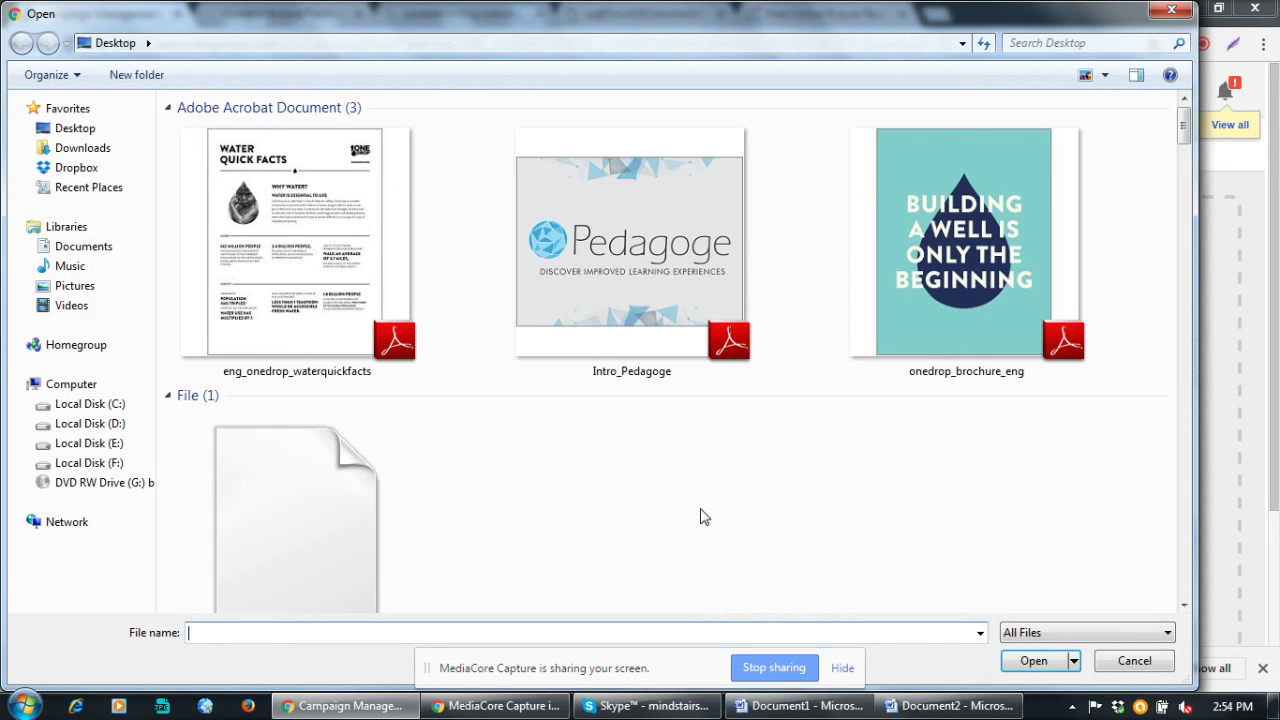
pyautogui.click(104, 464)
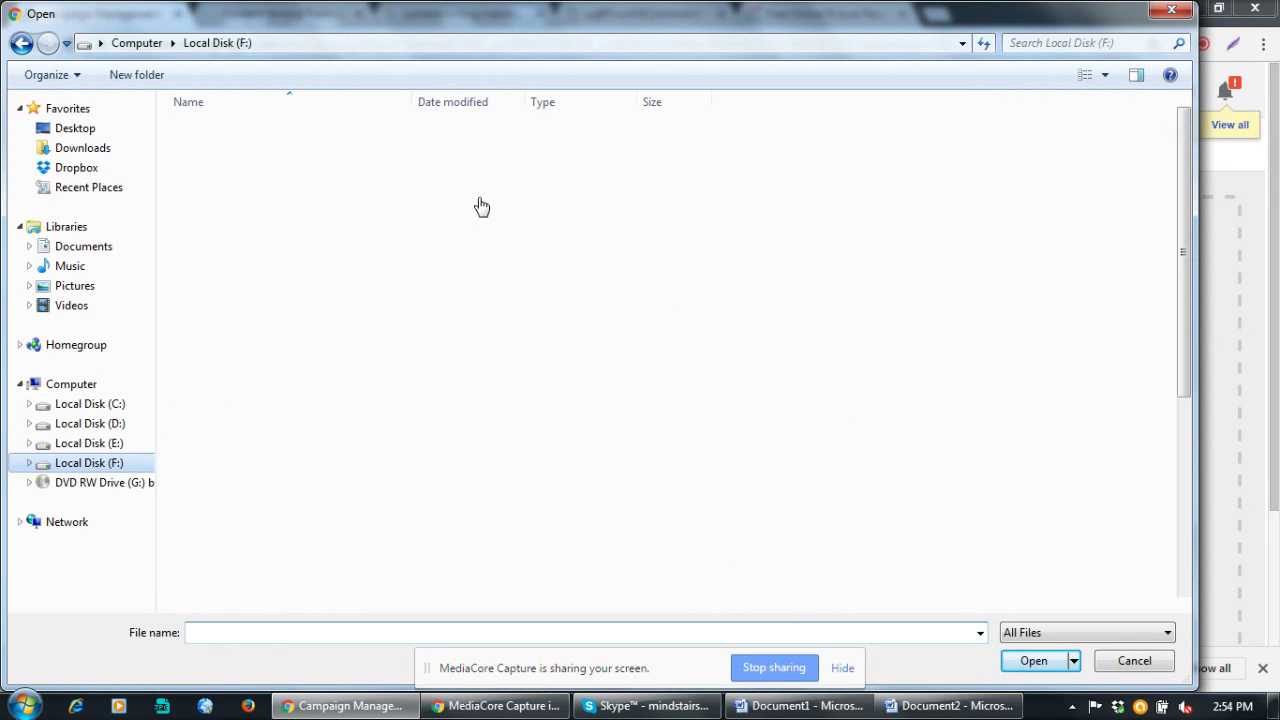
pyautogui.click(248, 134)
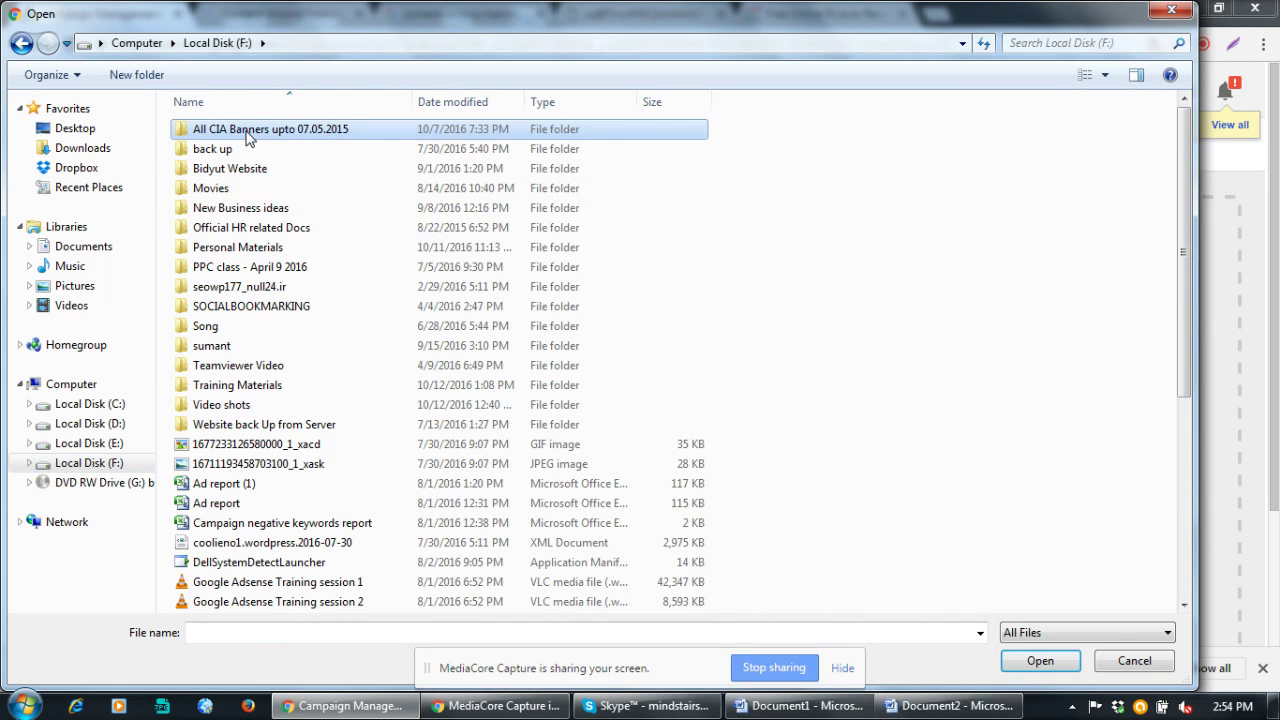
pyautogui.doubleClick(248, 137)
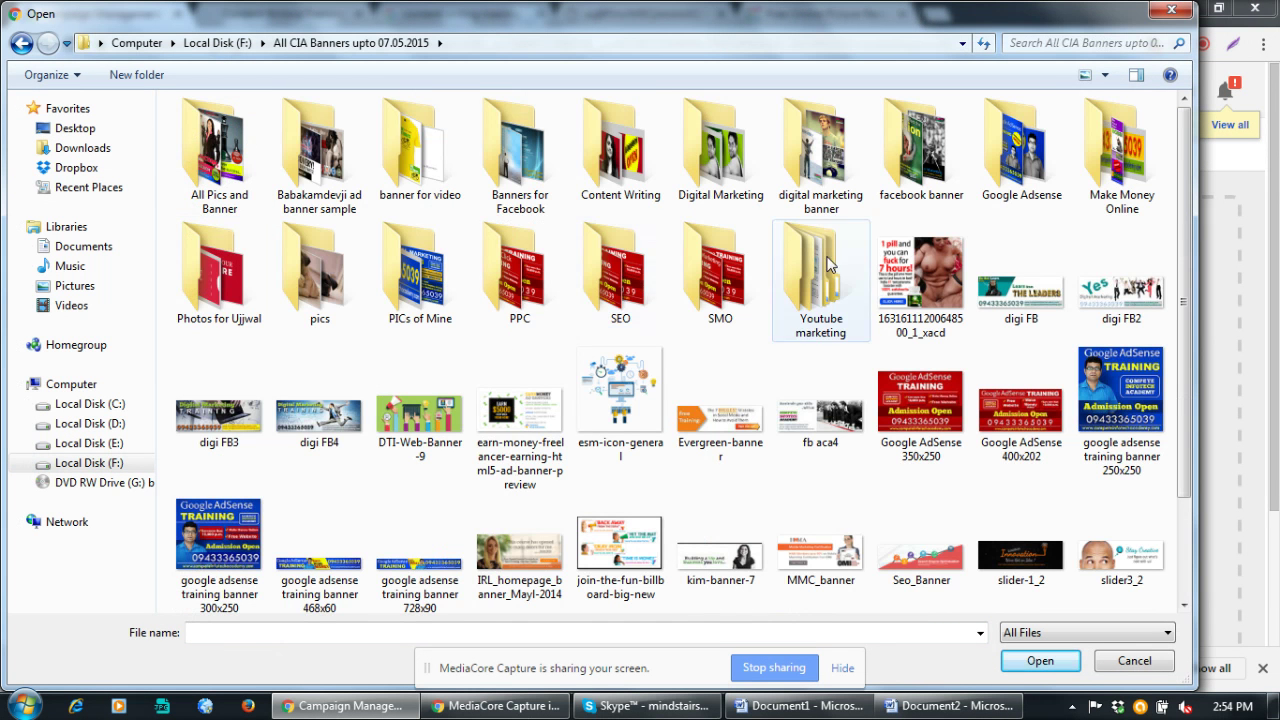
pyautogui.doubleClick(619, 168)
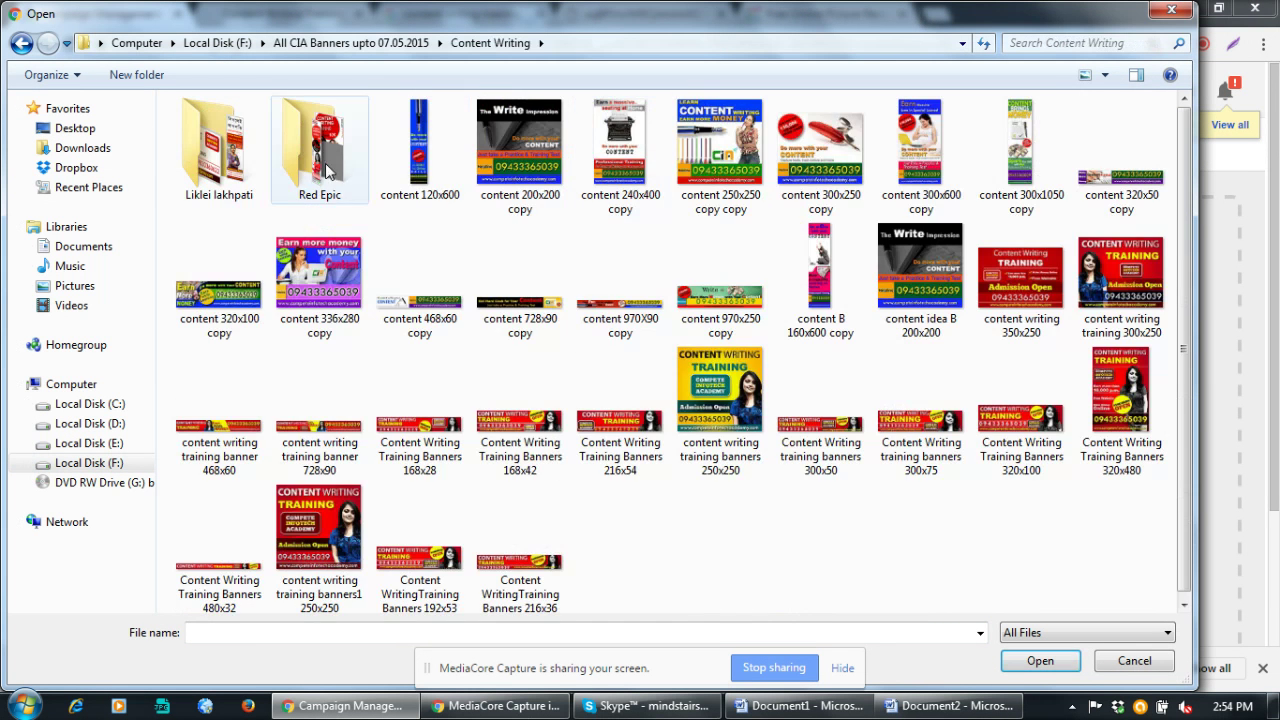
pyautogui.doubleClick(226, 166)
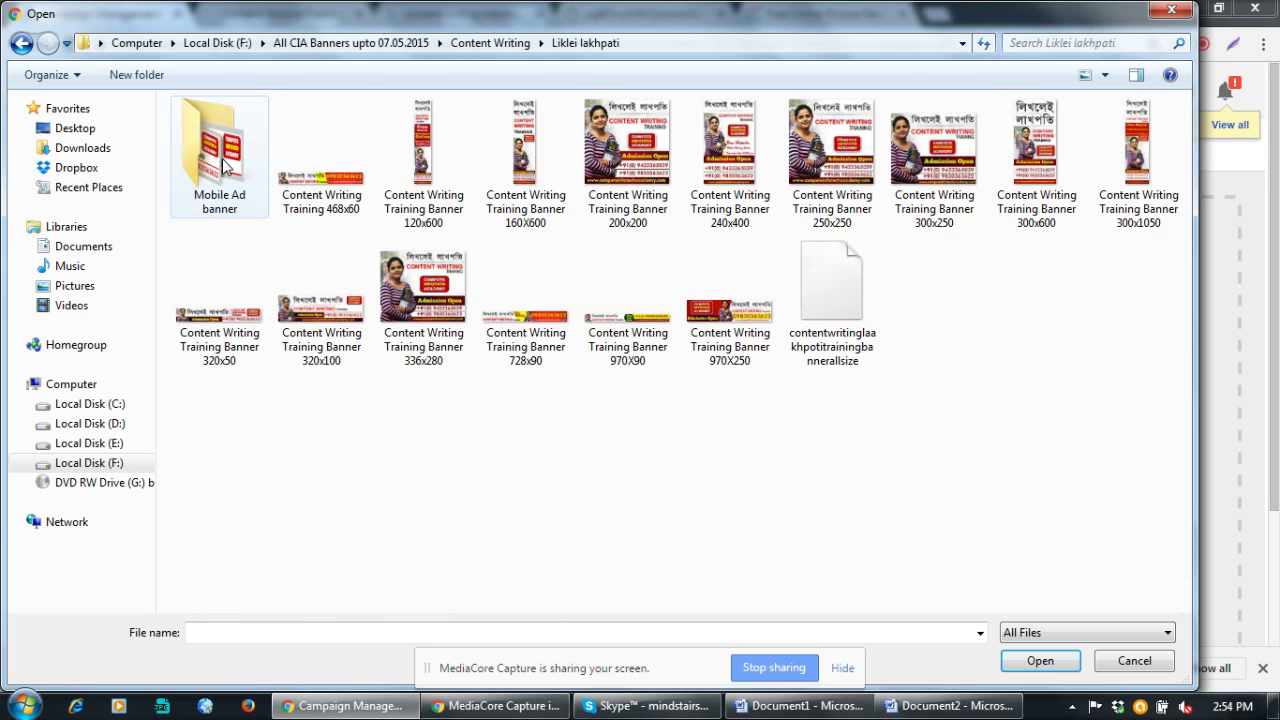
# Upload all the Content Writing Training banner images in this folder, excluding the Mobile Ad banner folder and the archive, and review the uploaded ads
pyautogui.click(339, 205)
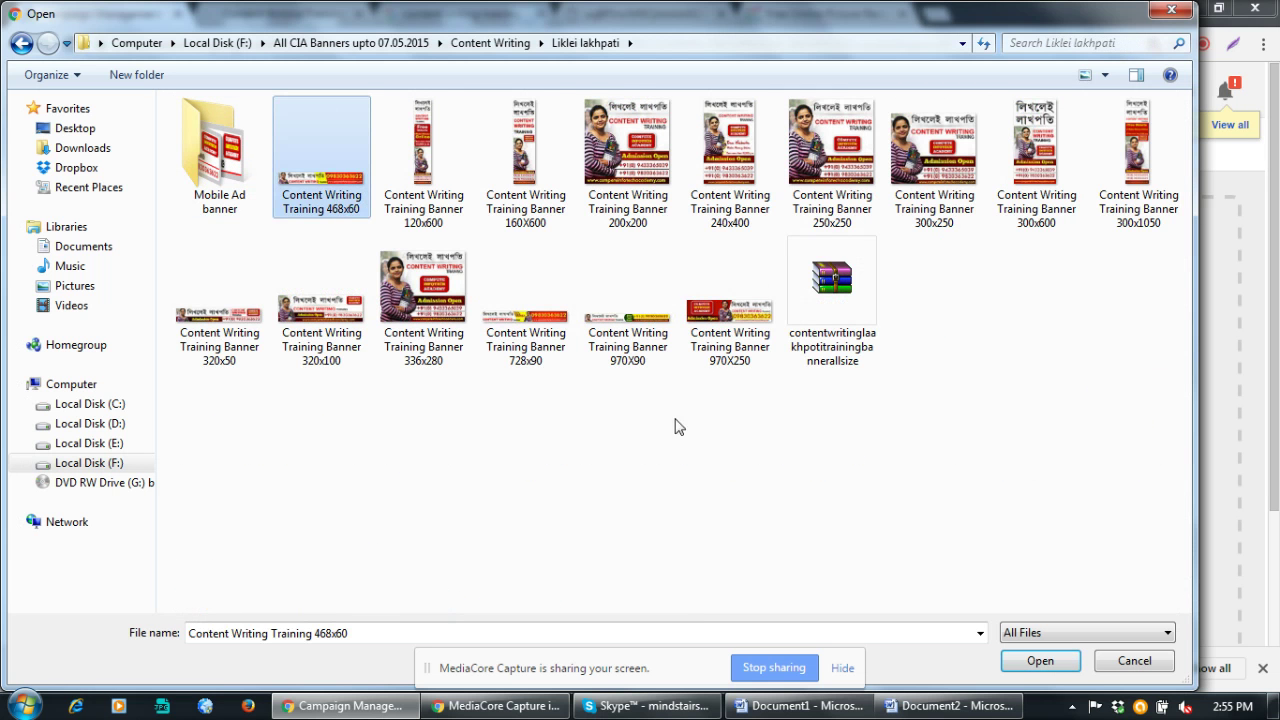
pyautogui.moveTo(1168, 234); pyautogui.dragTo(313, 167)
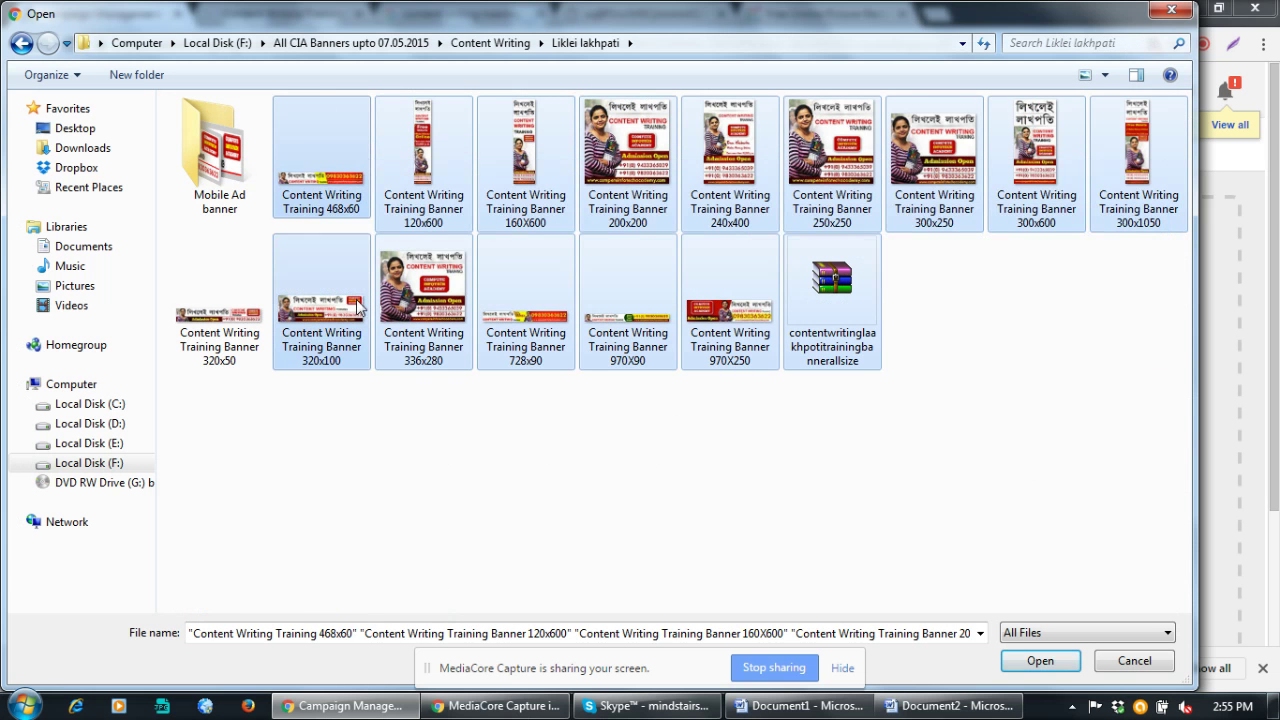
pyautogui.hotkey('ctrl', 'a')
pyautogui.keyDown('ctrl'); pyautogui.click(240, 190); pyautogui.keyUp('ctrl')
pyautogui.keyDown('ctrl'); pyautogui.click(832, 290); pyautogui.keyUp('ctrl')
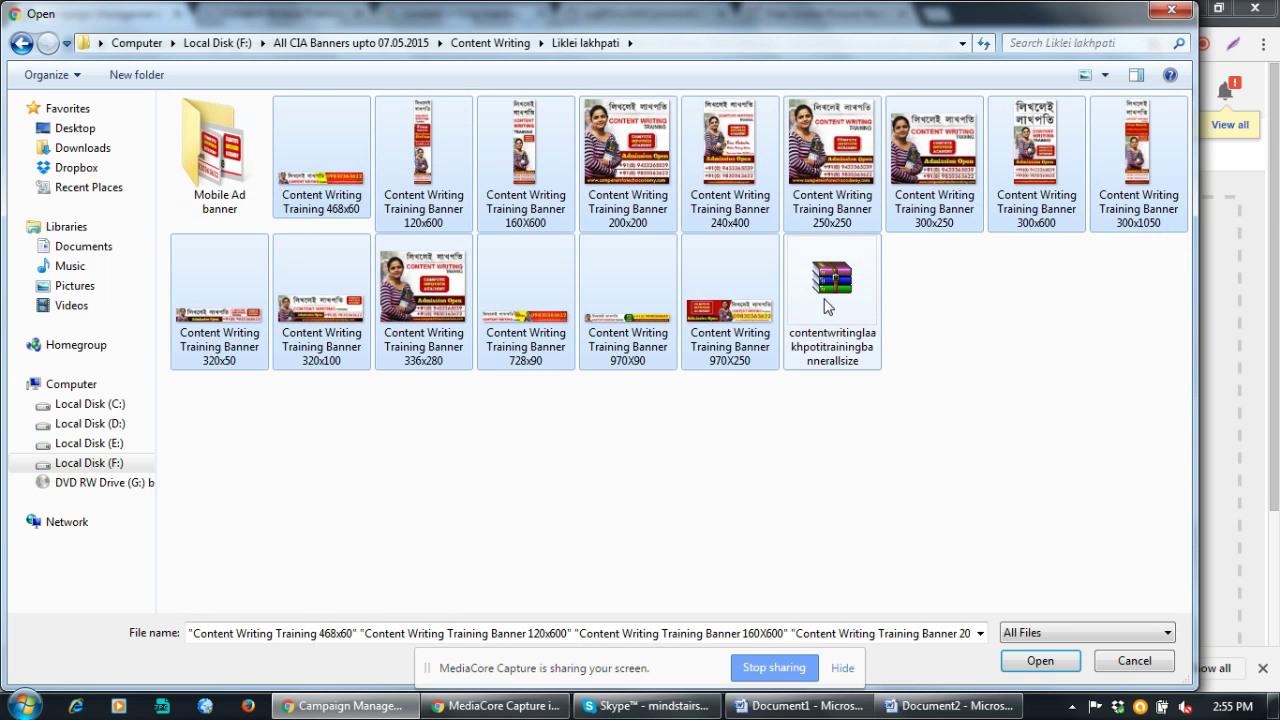
pyautogui.click(1040, 660)
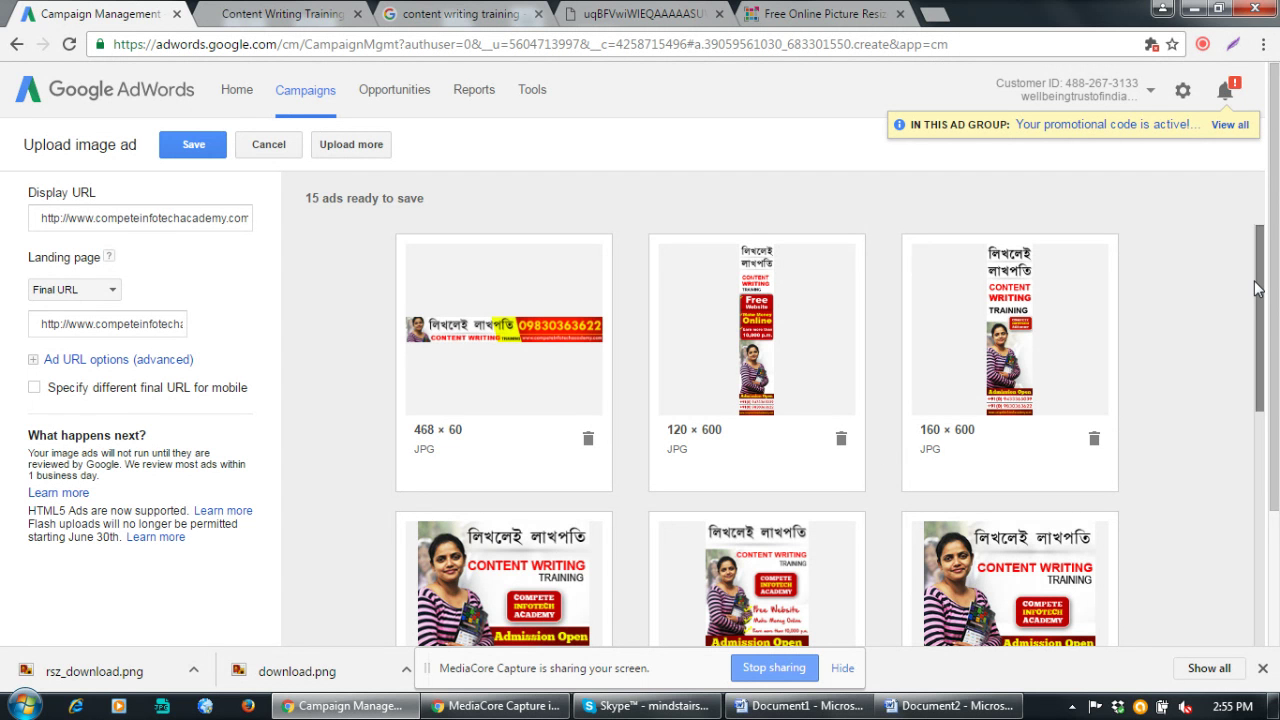
pyautogui.moveTo(1258, 288); pyautogui.dragTo(1265, 663)
pyautogui.moveTo(1270, 573); pyautogui.dragTo(1276, 220)
# Upload more ads by adding every file from the Mobile Ad banner subfolder
pyautogui.click(352, 145)
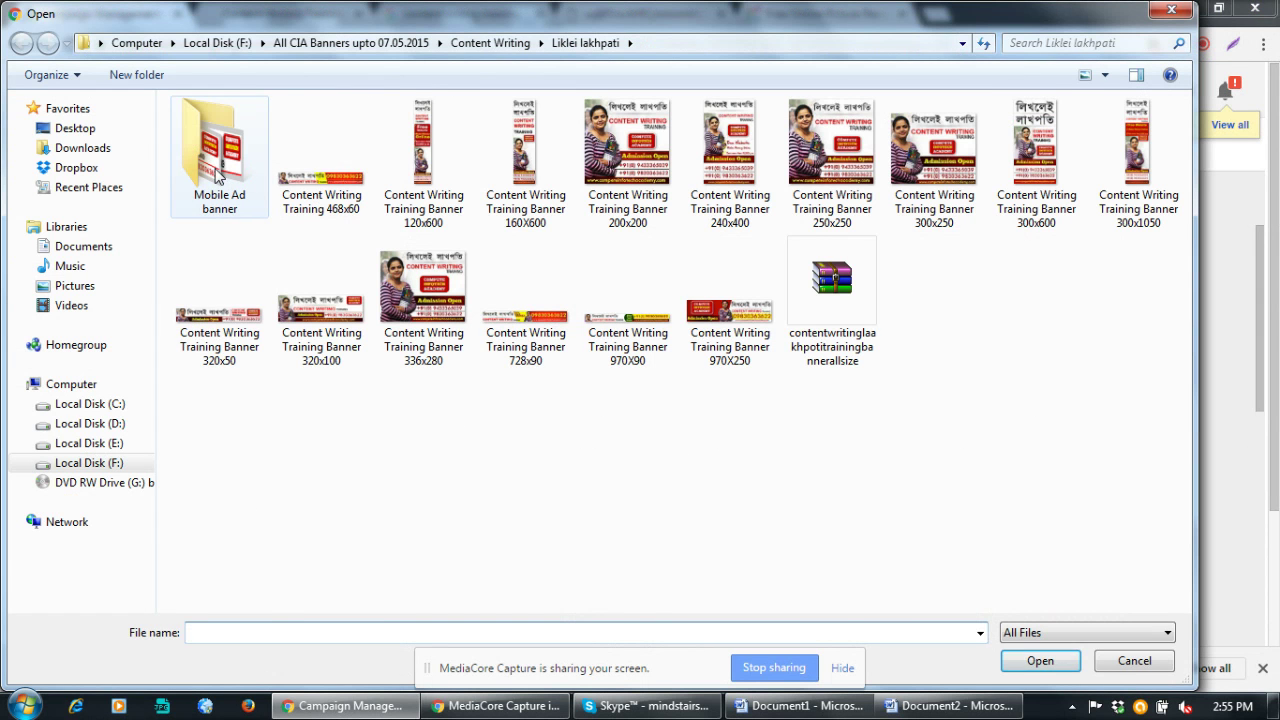
pyautogui.doubleClick(228, 162)
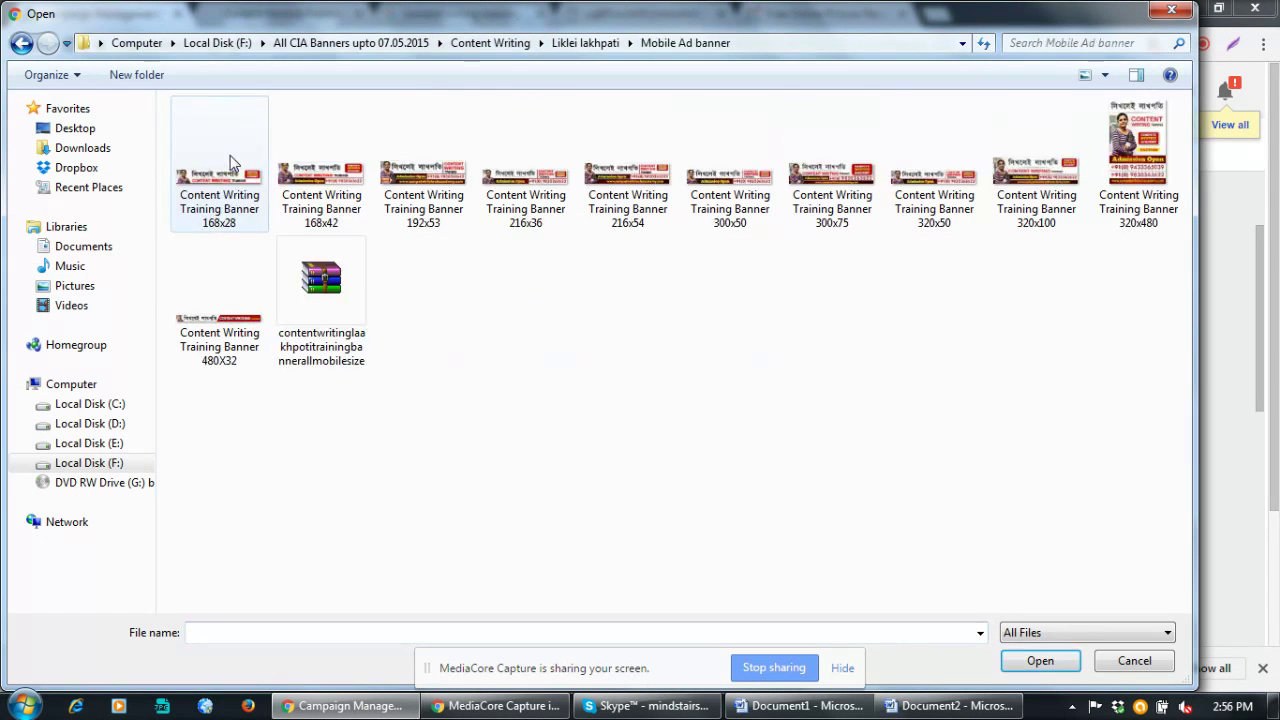
pyautogui.click(230, 196)
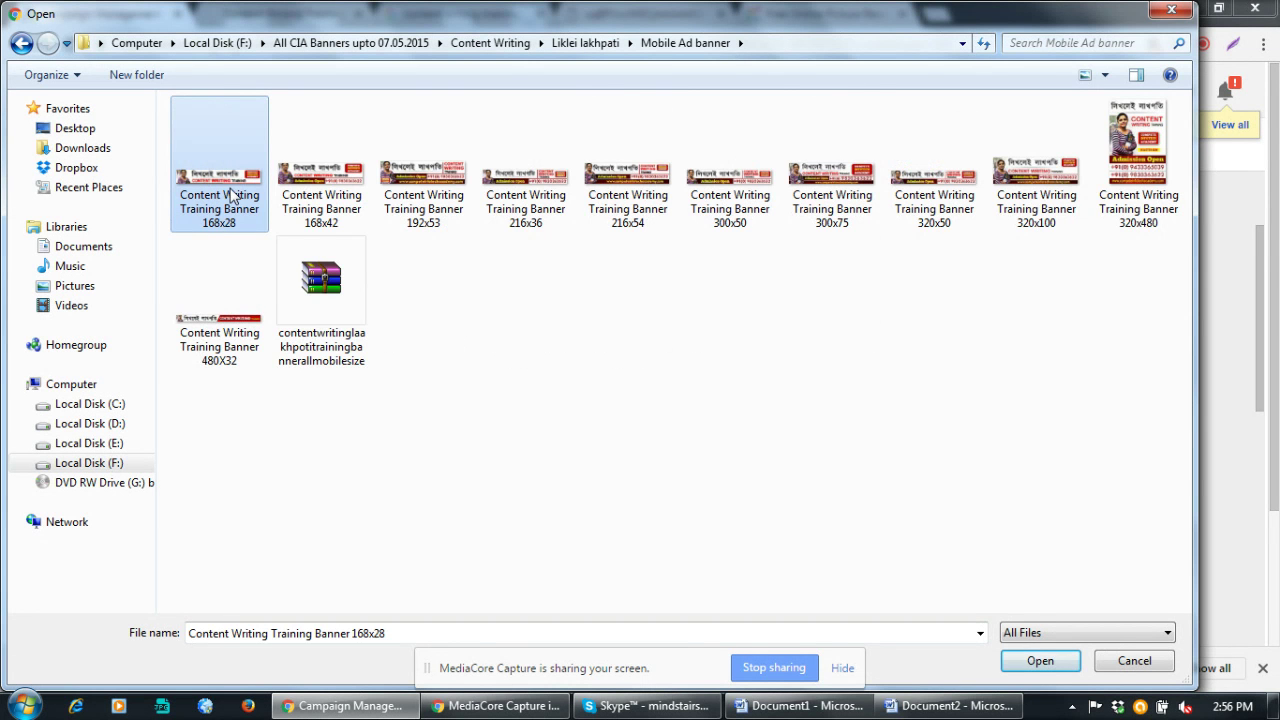
pyautogui.keyDown('shift'); pyautogui.click(285, 259); pyautogui.keyUp('shift')
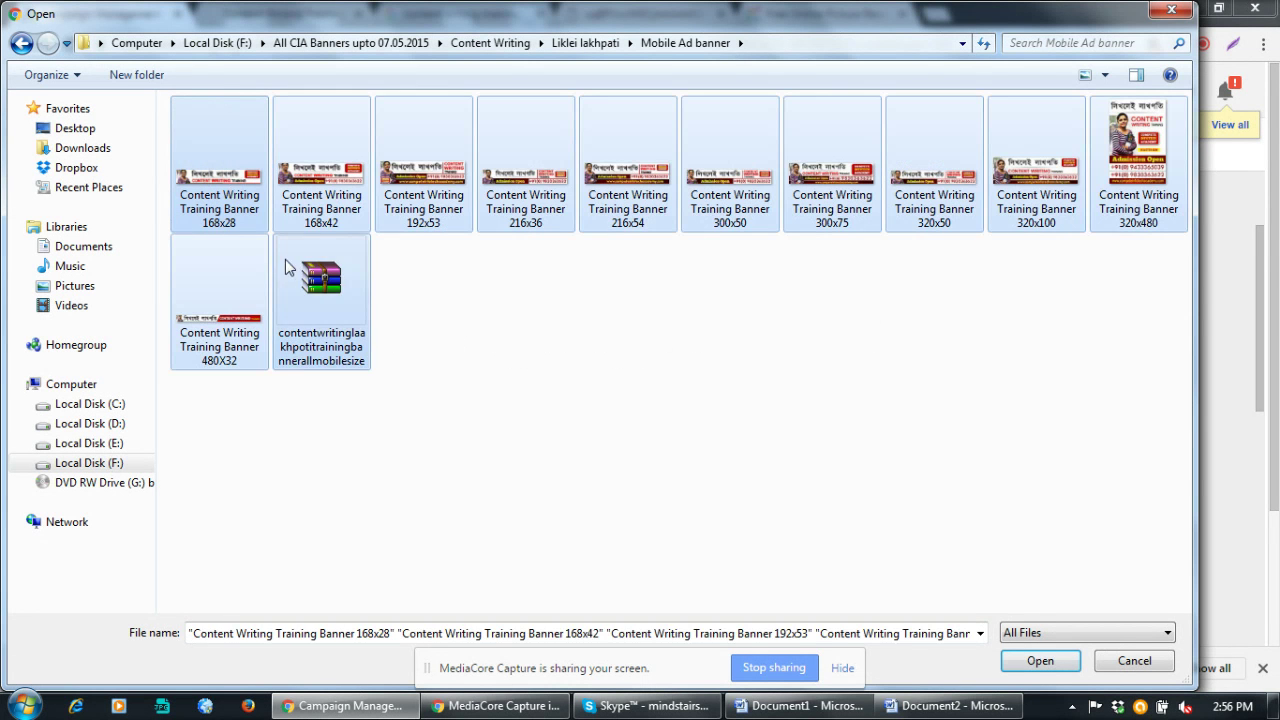
pyautogui.click(1040, 673)
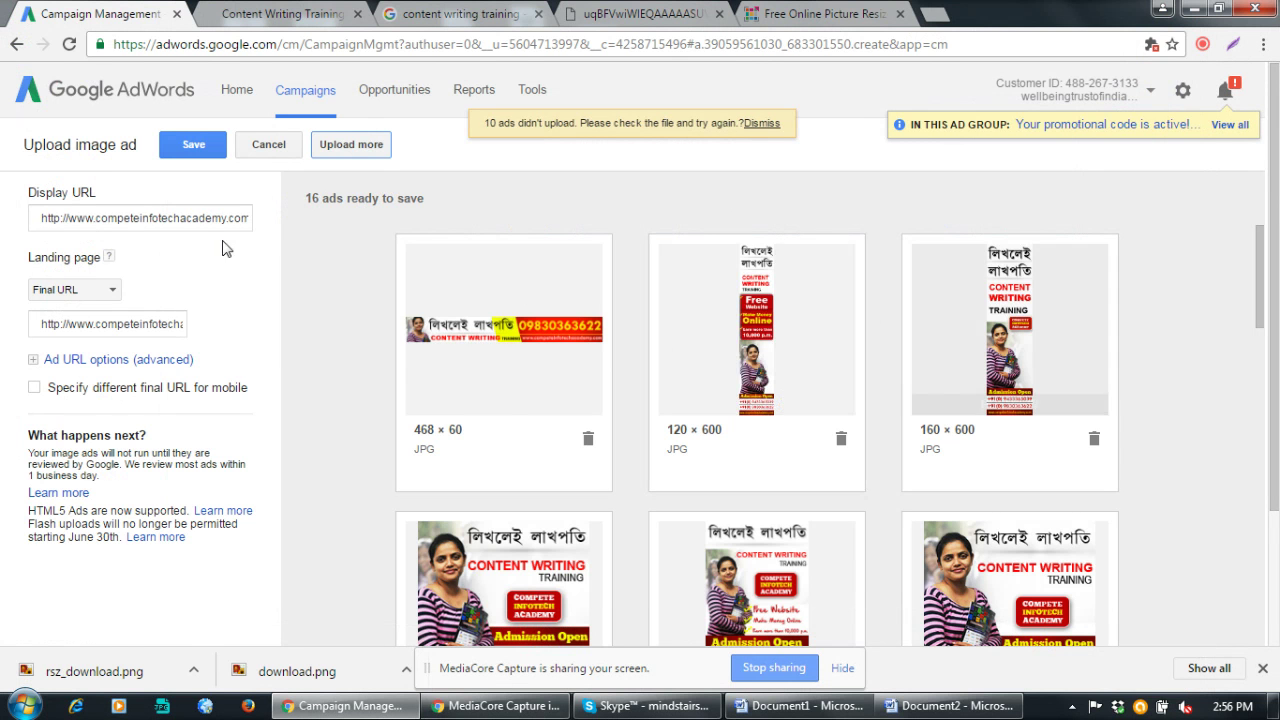
# Upload more banners from the parent Content Writing folder, selecting every file from content writing 350x250 through Content WritingTraining Banners 216x36
pyautogui.click(351, 144)
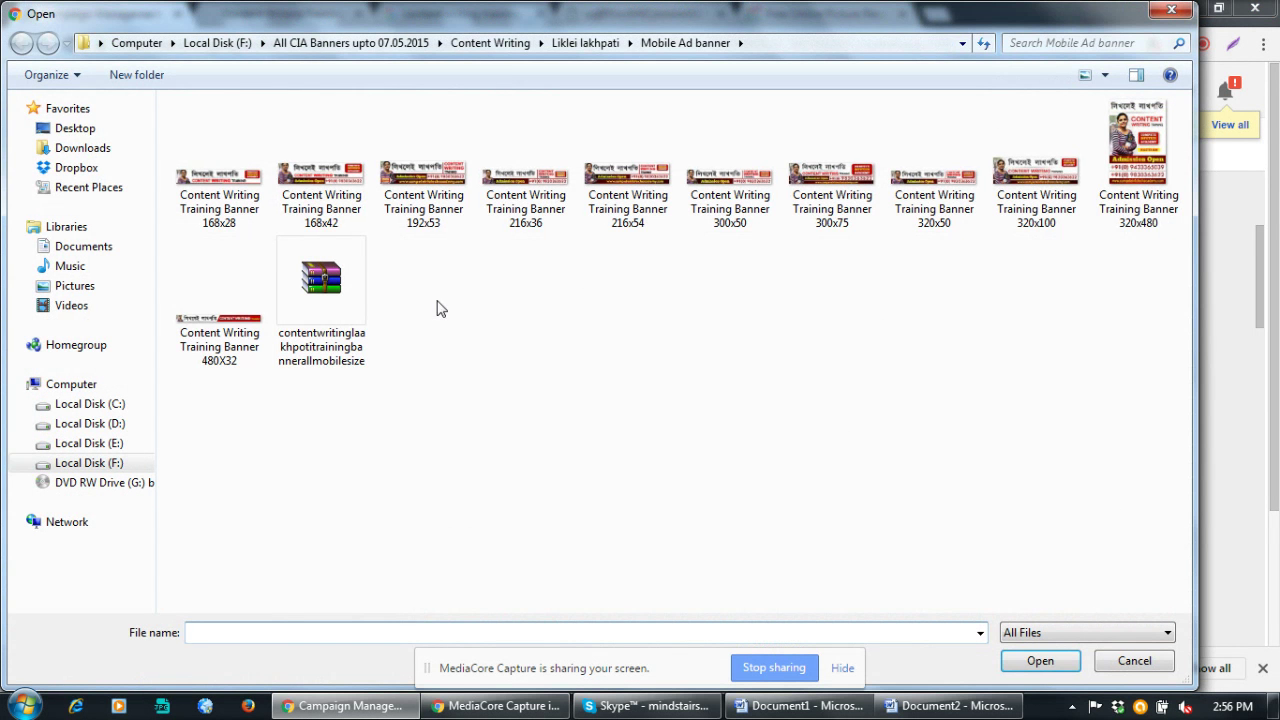
pyautogui.click(566, 44)
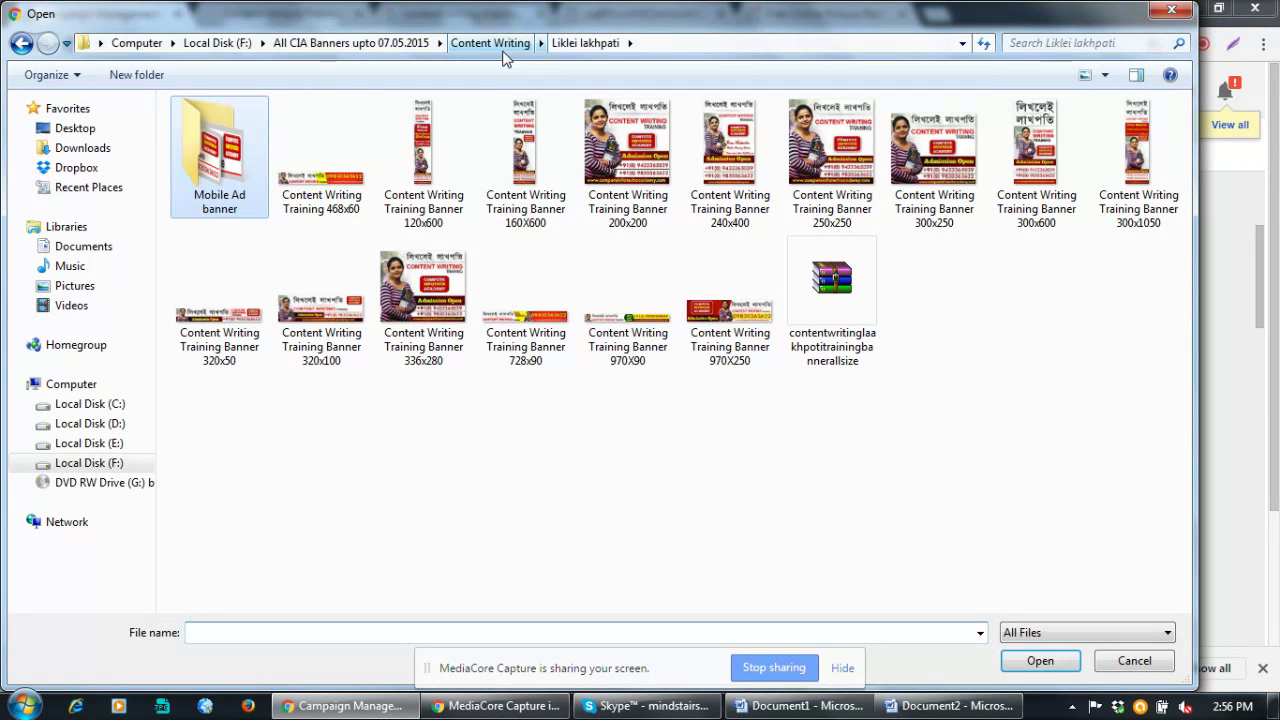
pyautogui.click(502, 48)
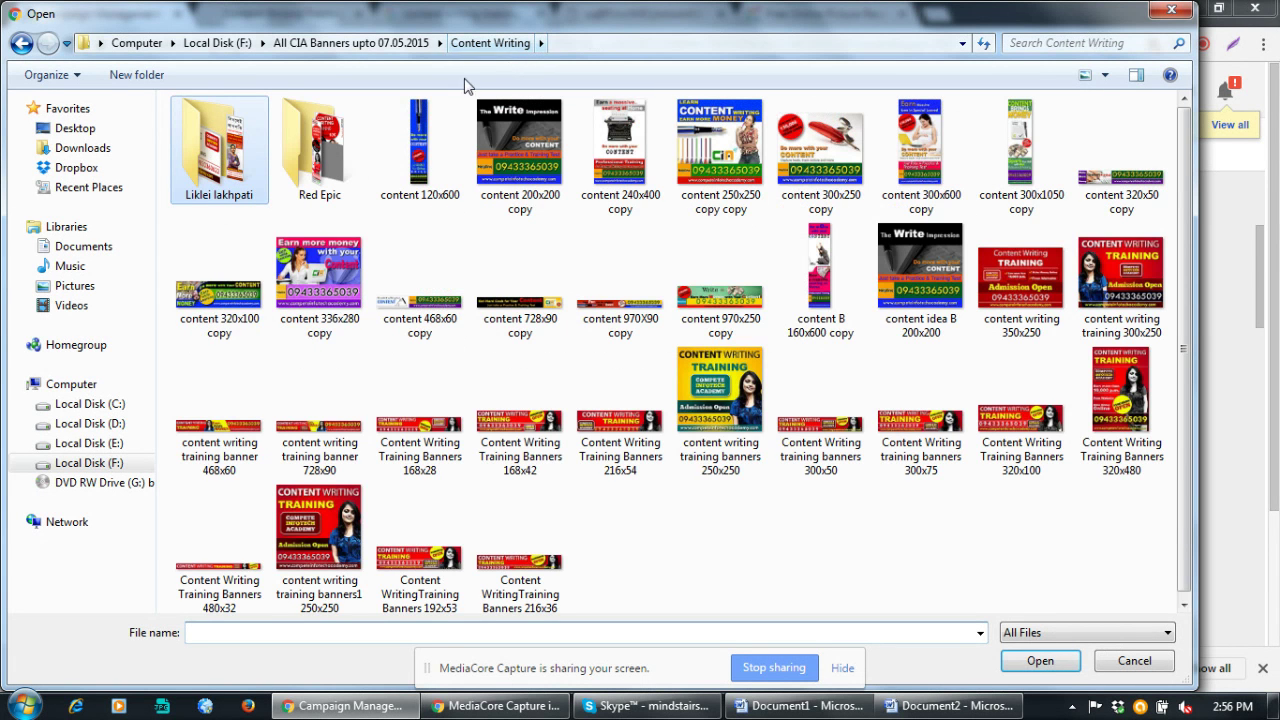
pyautogui.click(1105, 295)
pyautogui.keyDown('ctrl'); pyautogui.click(1010, 297); pyautogui.keyUp('ctrl')
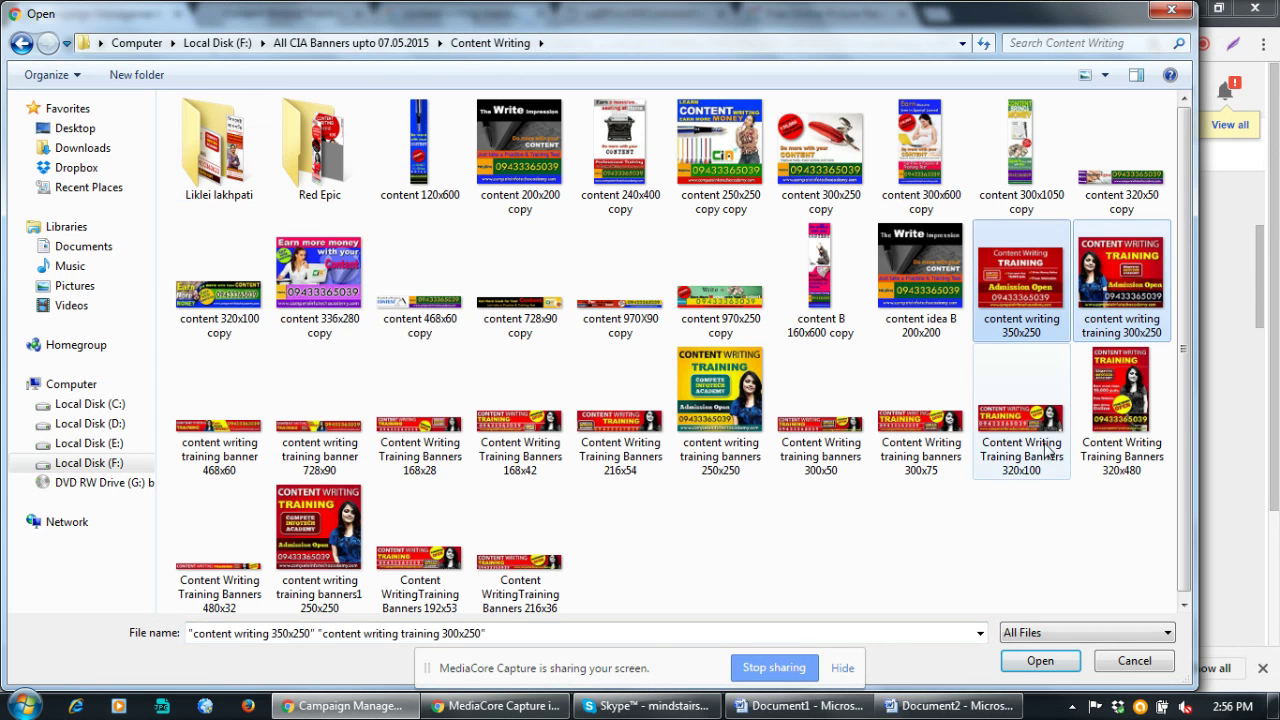
pyautogui.keyDown('ctrl'); pyautogui.click(1098, 430); pyautogui.keyUp('ctrl')
pyautogui.keyDown('ctrl'); pyautogui.click(1040, 437); pyautogui.keyUp('ctrl')
pyautogui.keyDown('ctrl'); pyautogui.click(955, 437); pyautogui.keyUp('ctrl')
pyautogui.keyDown('ctrl'); pyautogui.click(835, 435); pyautogui.keyUp('ctrl')
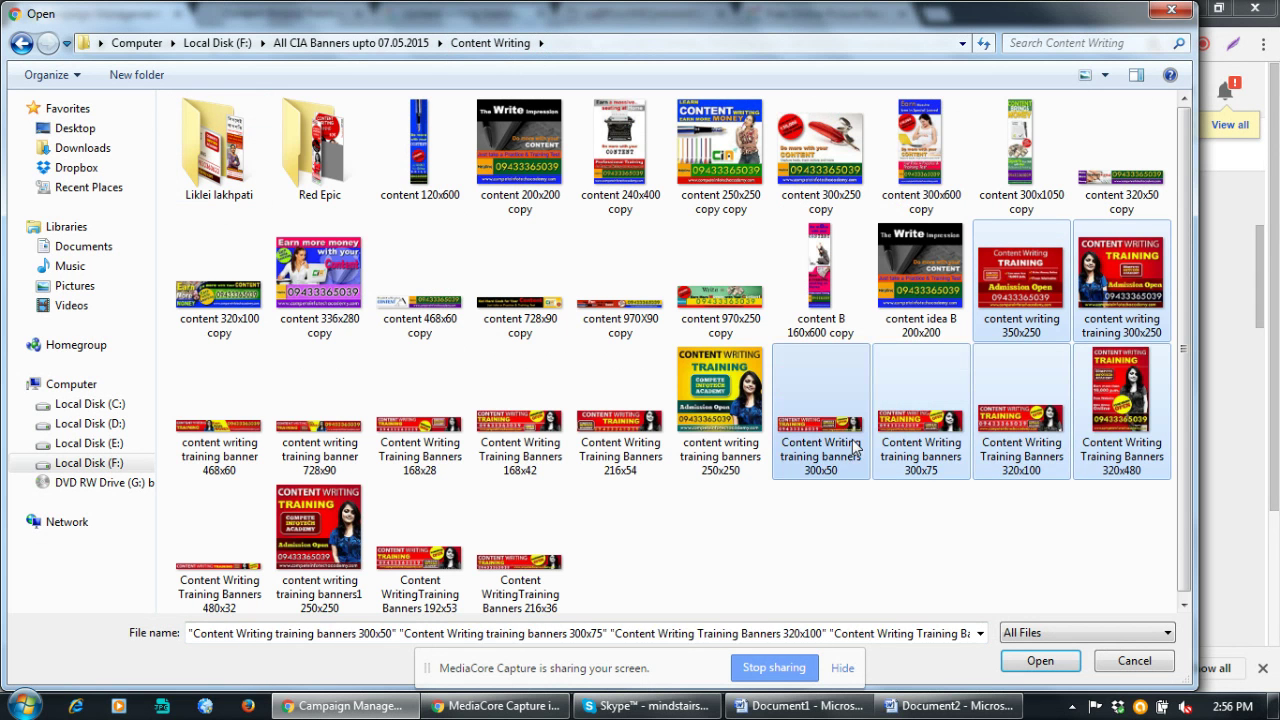
pyautogui.keyDown('ctrl'); pyautogui.click(720, 435); pyautogui.keyUp('ctrl')
pyautogui.keyDown('ctrl'); pyautogui.click(620, 435); pyautogui.keyUp('ctrl')
pyautogui.keyDown('ctrl'); pyautogui.click(520, 435); pyautogui.keyUp('ctrl')
pyautogui.keyDown('ctrl'); pyautogui.click(418, 428); pyautogui.keyUp('ctrl')
pyautogui.keyDown('ctrl'); pyautogui.click(320, 430); pyautogui.keyUp('ctrl')
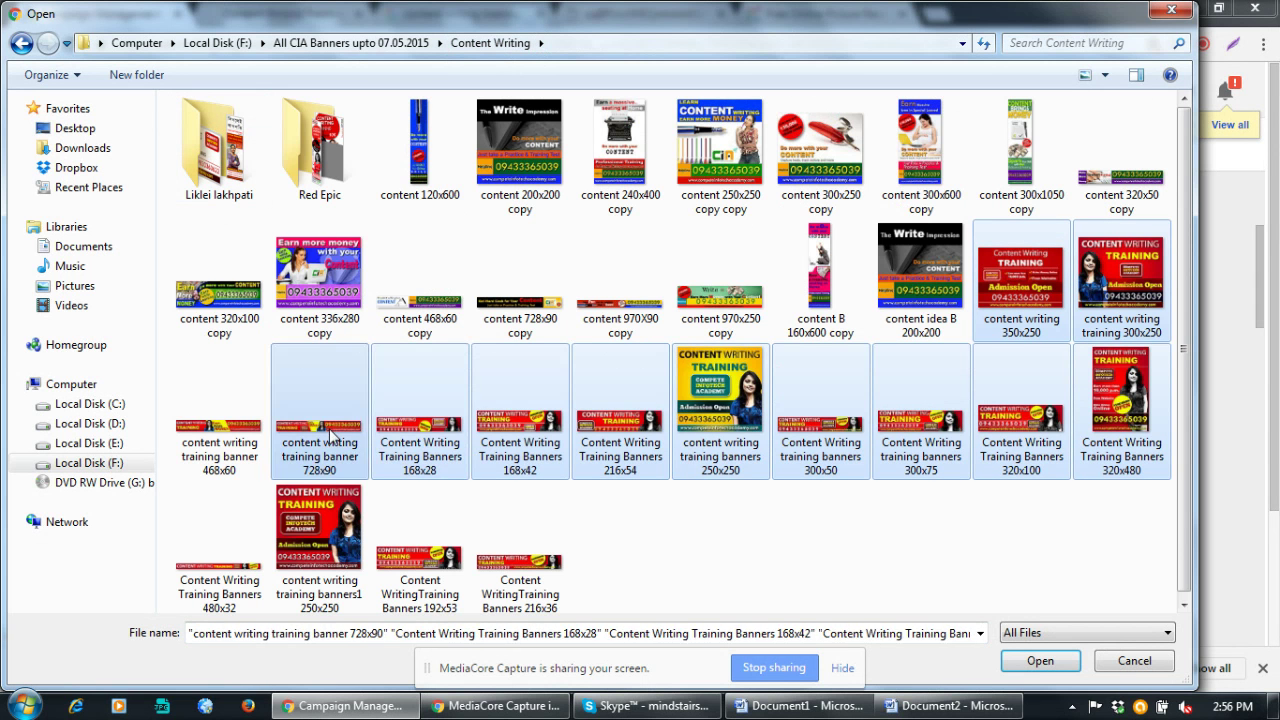
pyautogui.keyDown('ctrl'); pyautogui.click(220, 430); pyautogui.keyUp('ctrl')
pyautogui.keyDown('ctrl'); pyautogui.click(234, 578); pyautogui.keyUp('ctrl')
pyautogui.keyDown('ctrl'); pyautogui.click(347, 545); pyautogui.keyUp('ctrl')
pyautogui.keyDown('ctrl'); pyautogui.click(430, 560); pyautogui.keyUp('ctrl')
pyautogui.keyDown('ctrl'); pyautogui.click(555, 578); pyautogui.keyUp('ctrl')
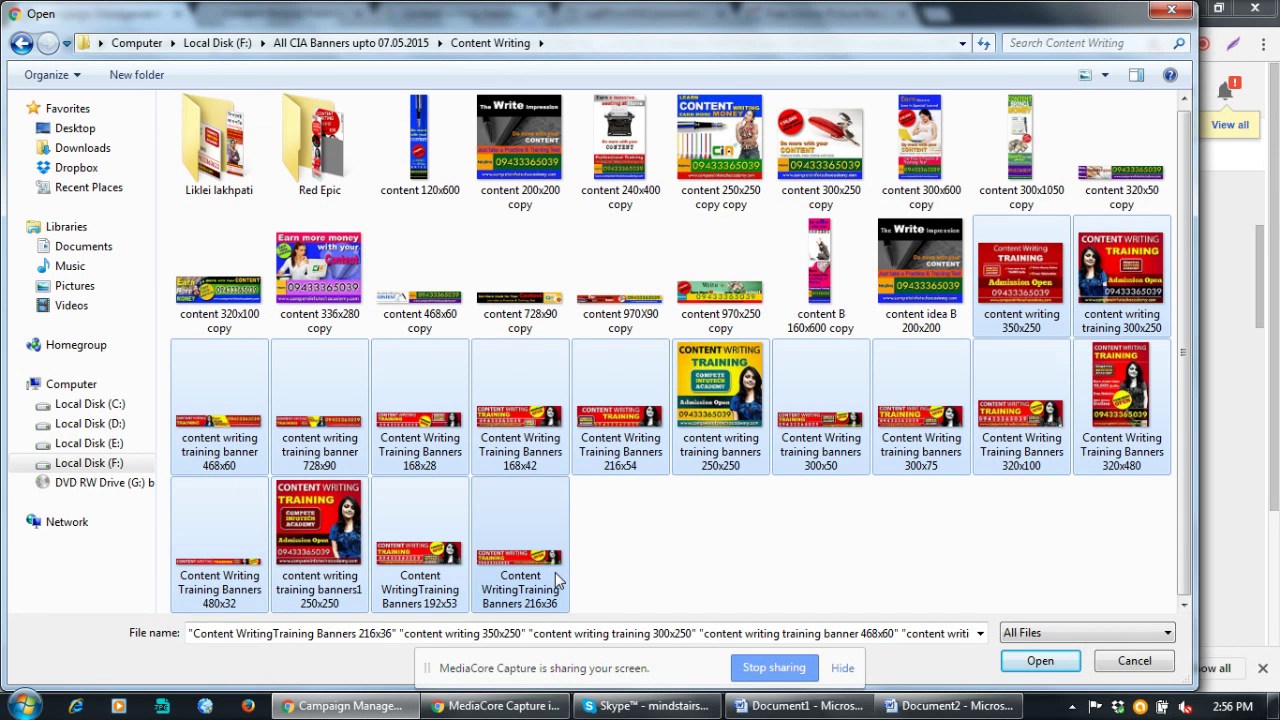
pyautogui.click(1038, 661)
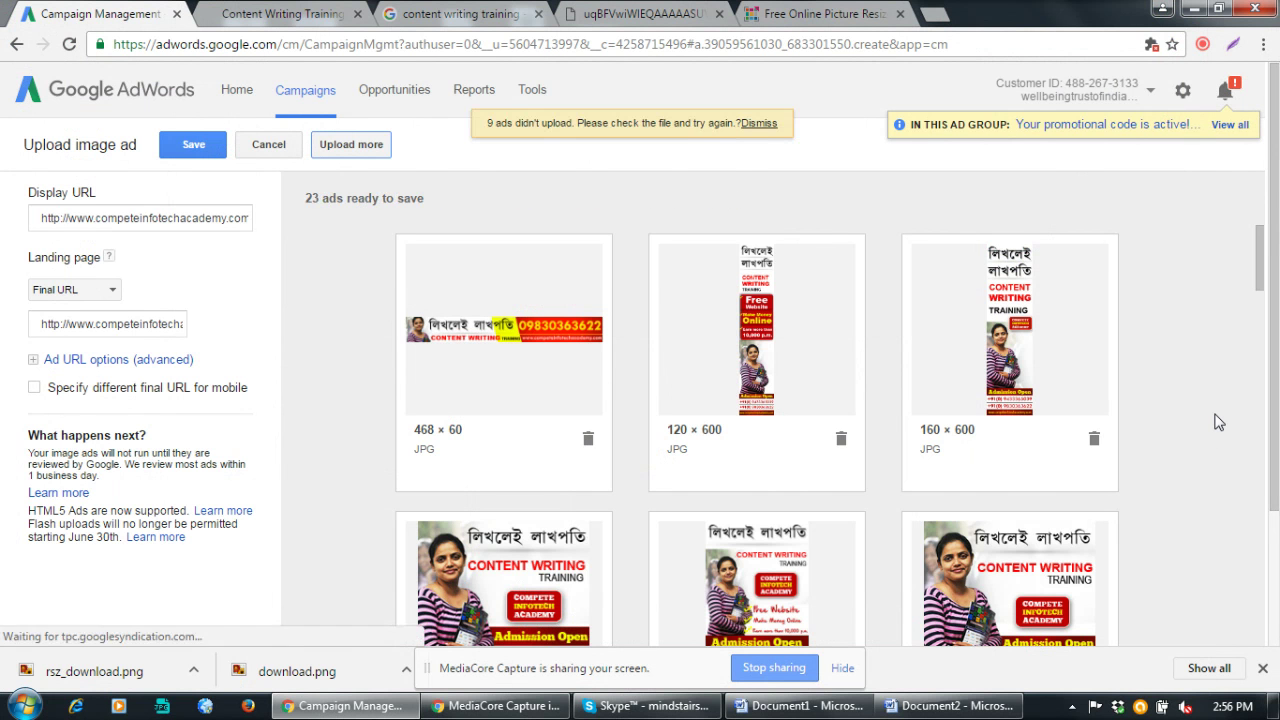
# Clear the first batch's rejected wrong-dimension files sized 168 × 28, 168 × 42, 192 × 53, 216 × 36 and 216 × 54
pyautogui.moveTo(1264, 250); pyautogui.dragTo(1264, 430)
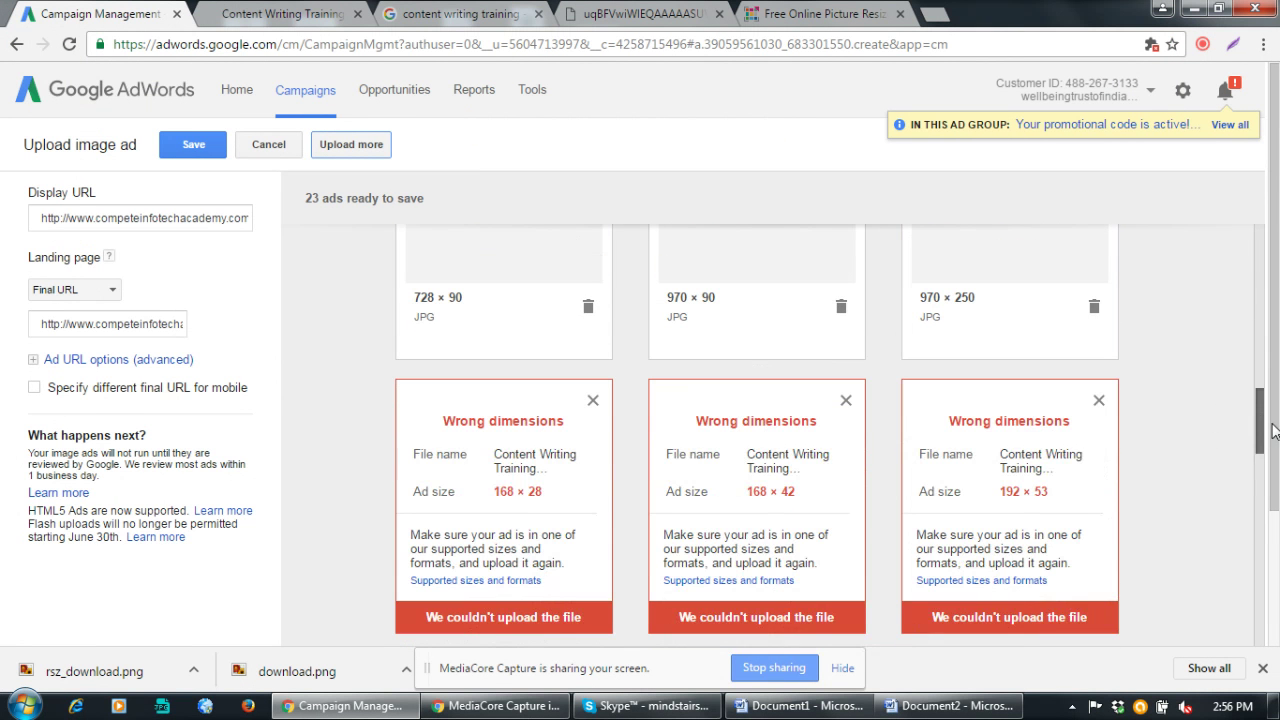
pyautogui.click(593, 401)
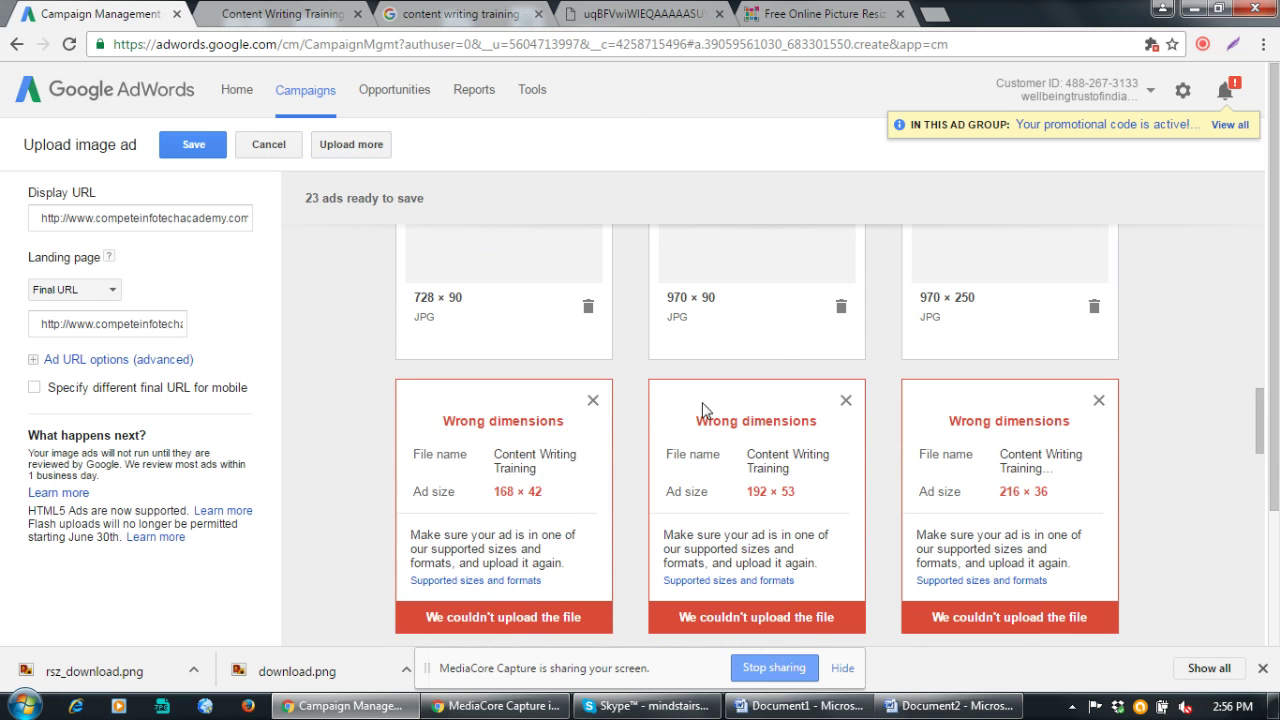
pyautogui.click(593, 401)
pyautogui.click(593, 401)
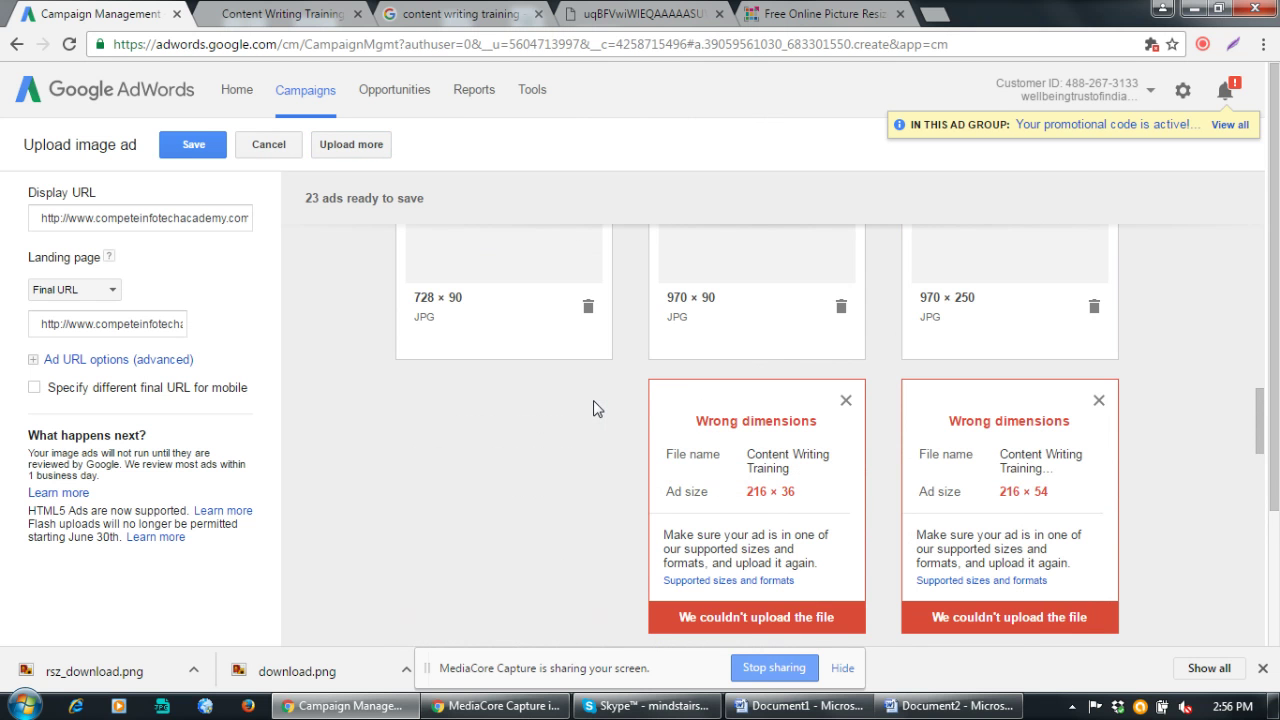
pyautogui.click(593, 401)
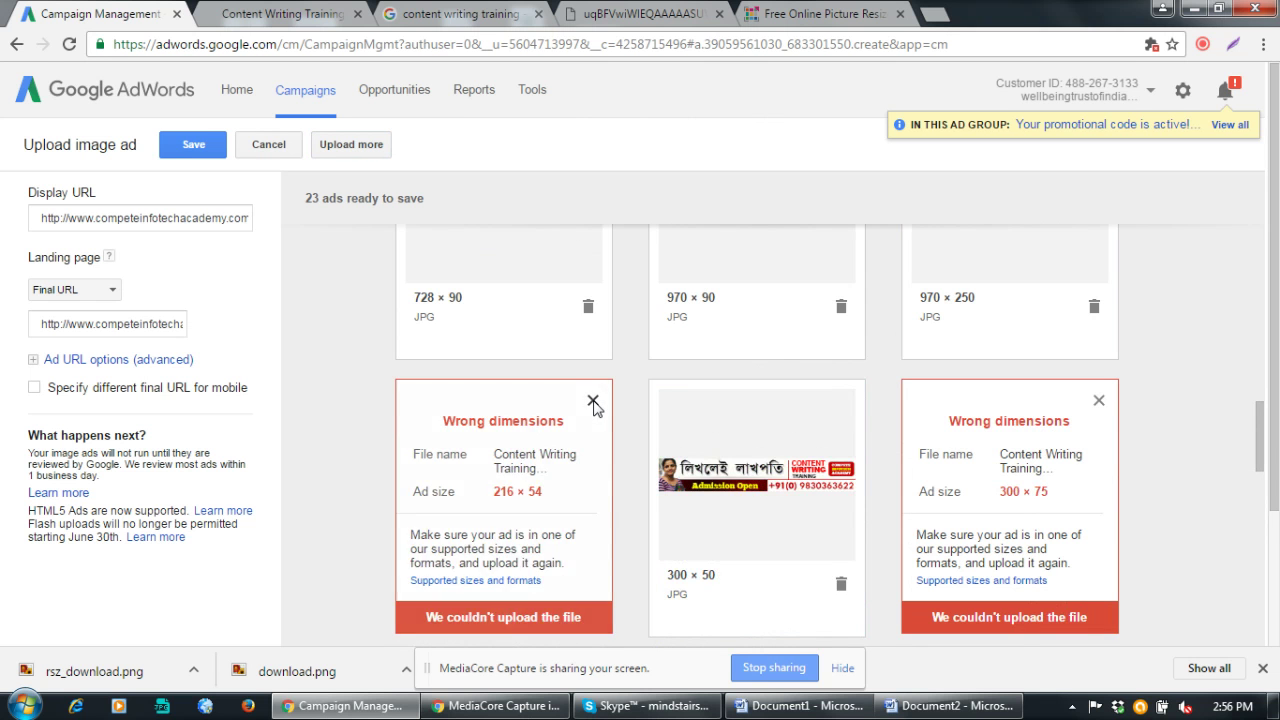
pyautogui.click(593, 401)
# Clear the rejected files following the first 300 × 50 ad: 300 × 75, both already-uploaded duplicates, 320 × 480, 480 × 32 and 350 × 250
pyautogui.click(846, 401)
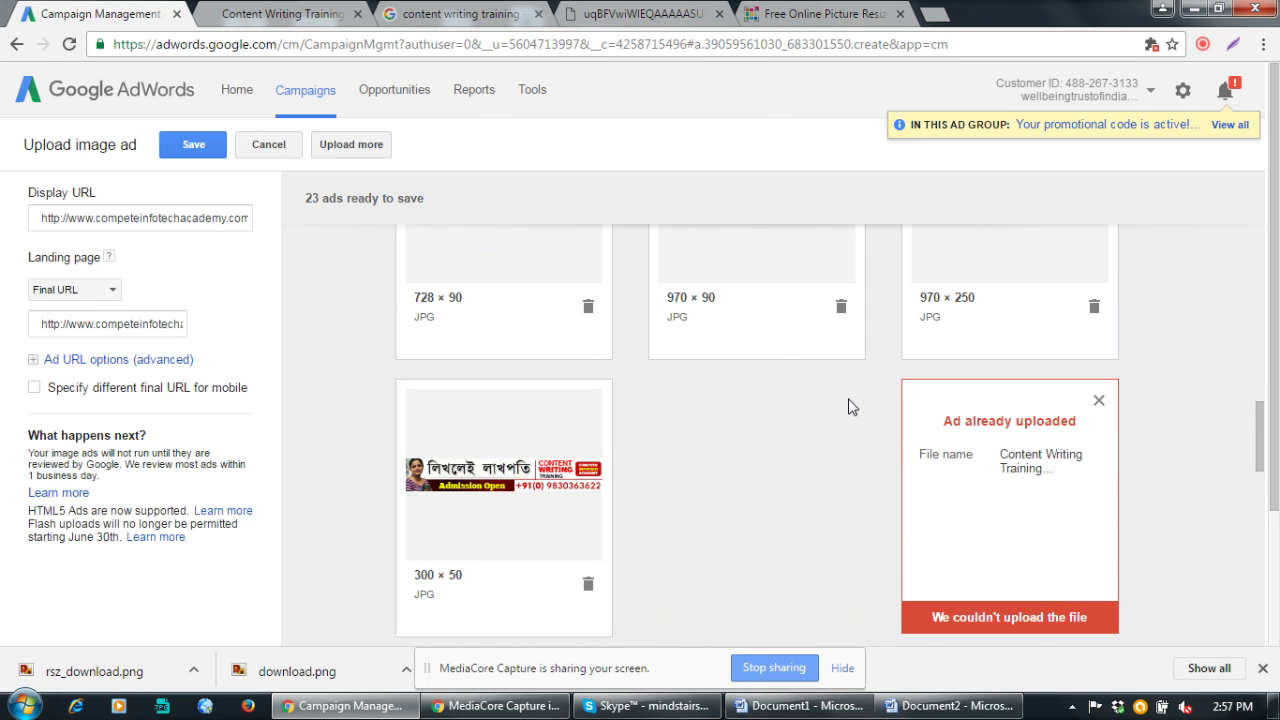
pyautogui.click(846, 401)
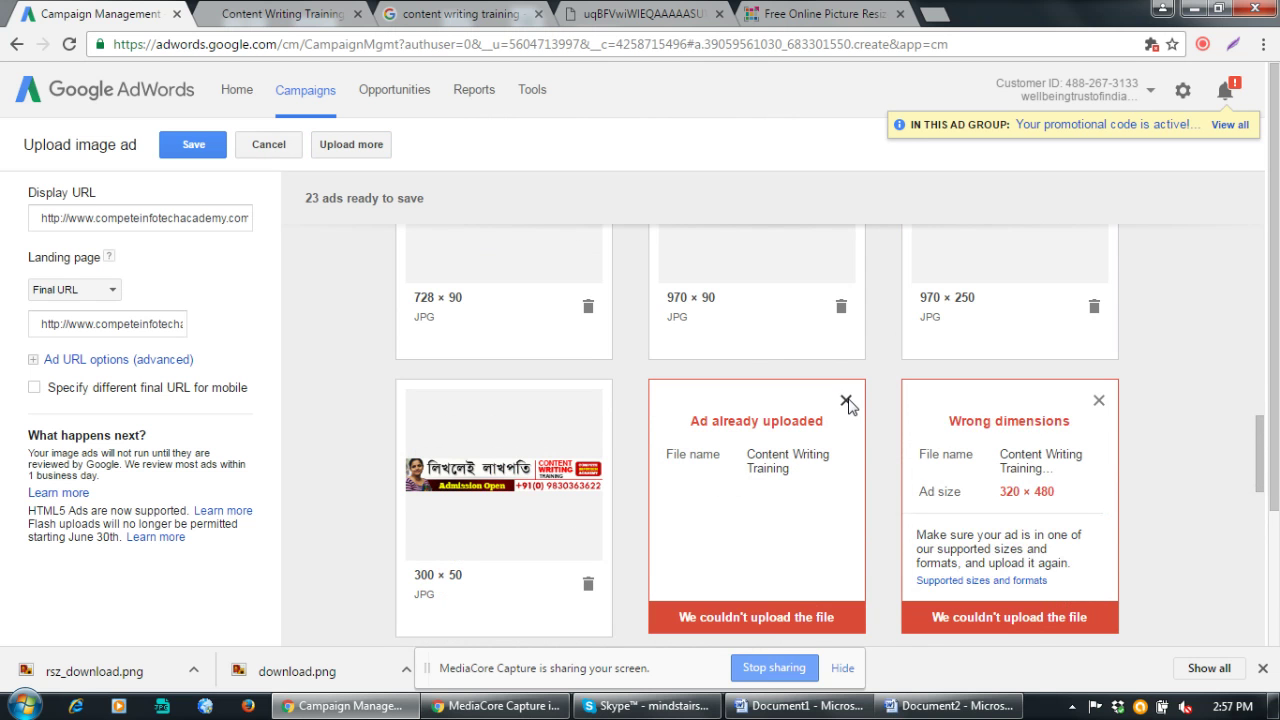
pyautogui.click(846, 401)
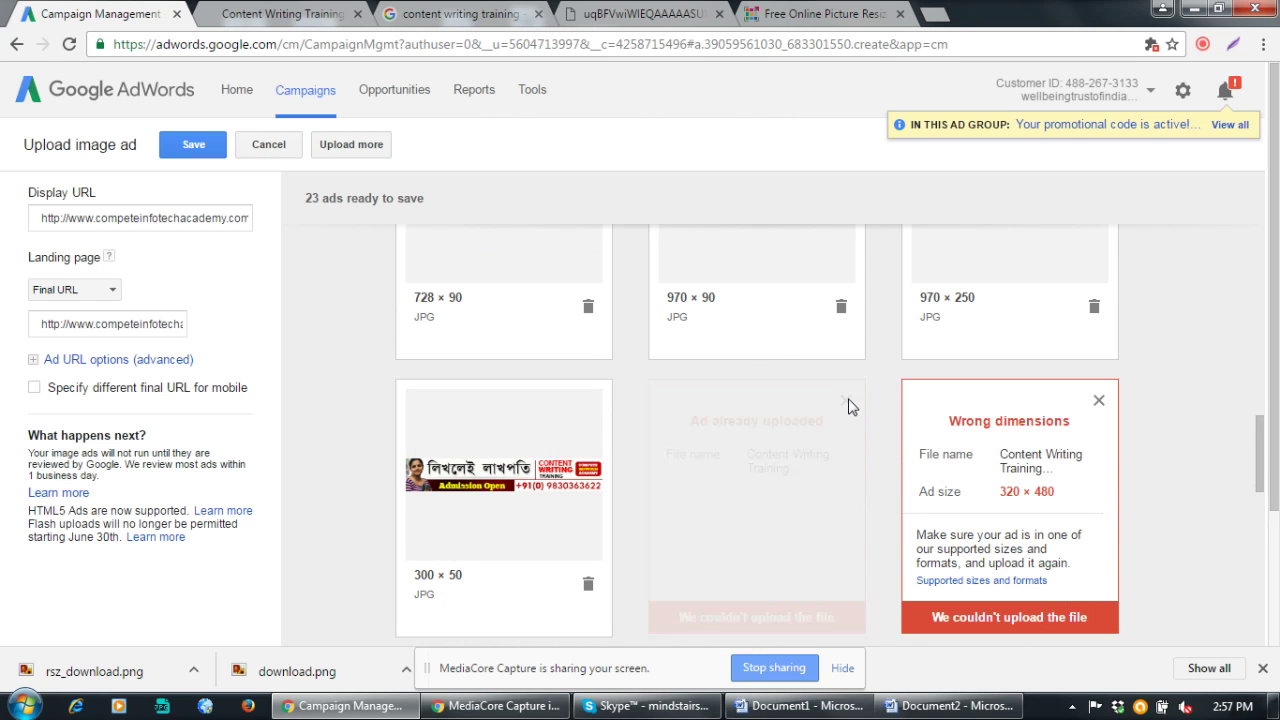
pyautogui.click(846, 401)
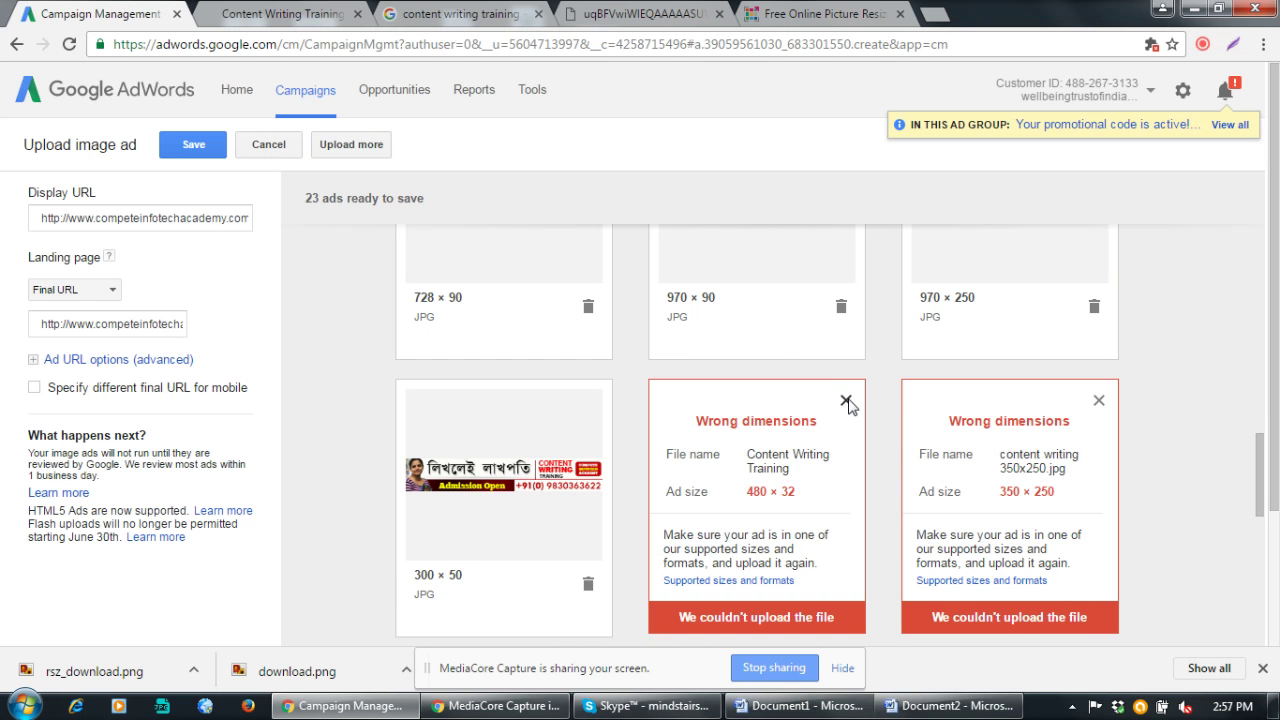
pyautogui.click(846, 401)
pyautogui.click(846, 401)
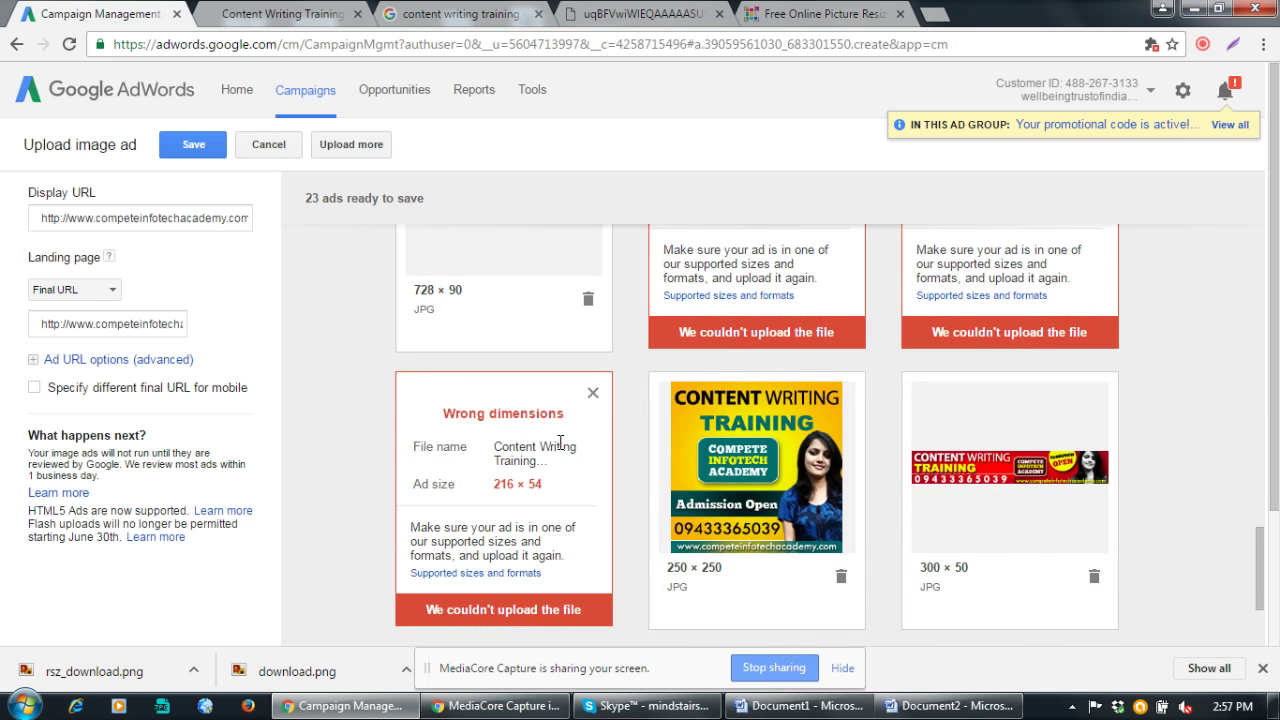
# Clear the rejected 216 × 54, 168 × 28 and 168 × 42 files around the yellow 250 × 250 Content Writing Training ad
pyautogui.click(593, 392)
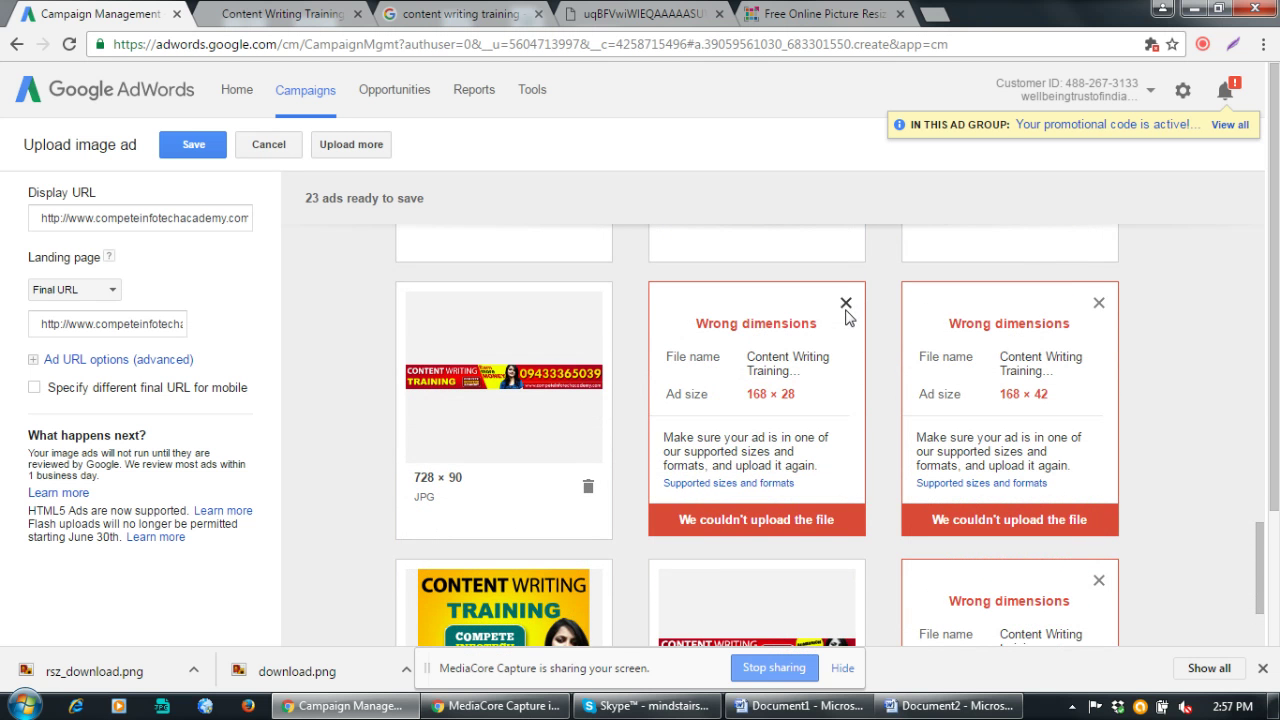
pyautogui.click(846, 304)
pyautogui.click(847, 306)
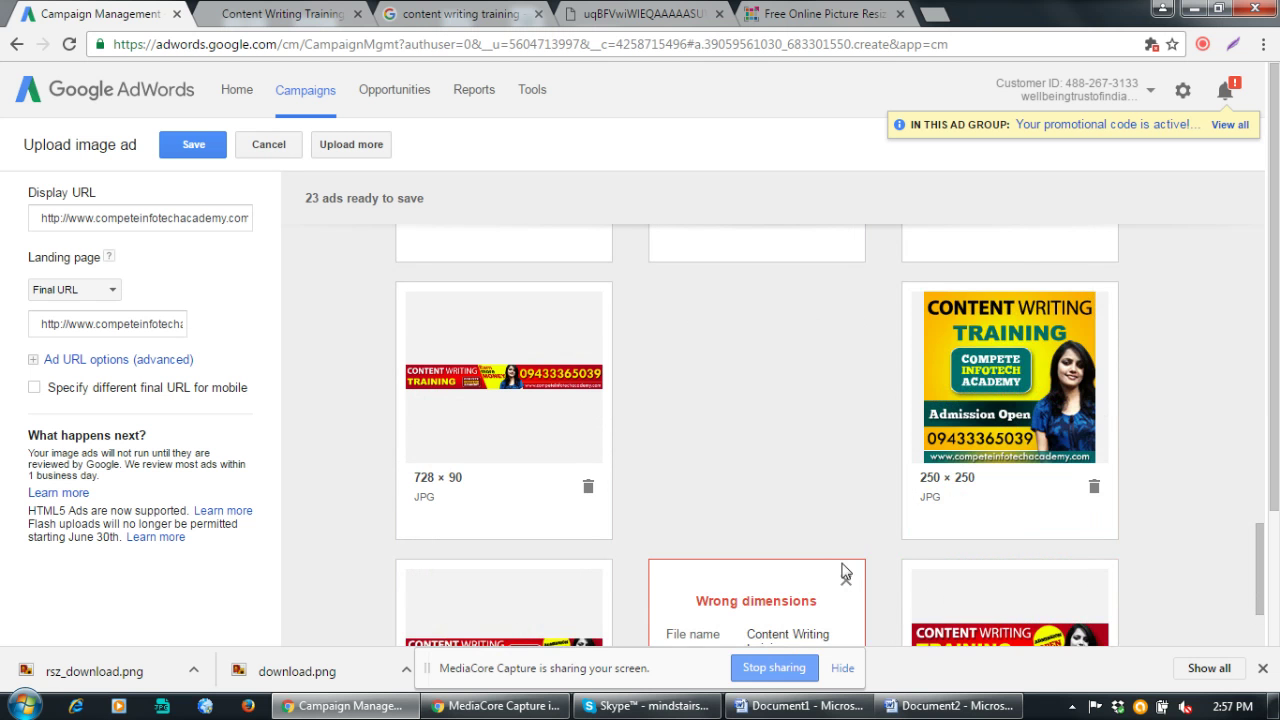
# Clear the last rejected files, sized 300 × 75, 480 × 32, 320 × 480, 192 × 53 and 216 × 36
pyautogui.scroll(-1, 849, 509)
pyautogui.scroll(-3, 849, 516)
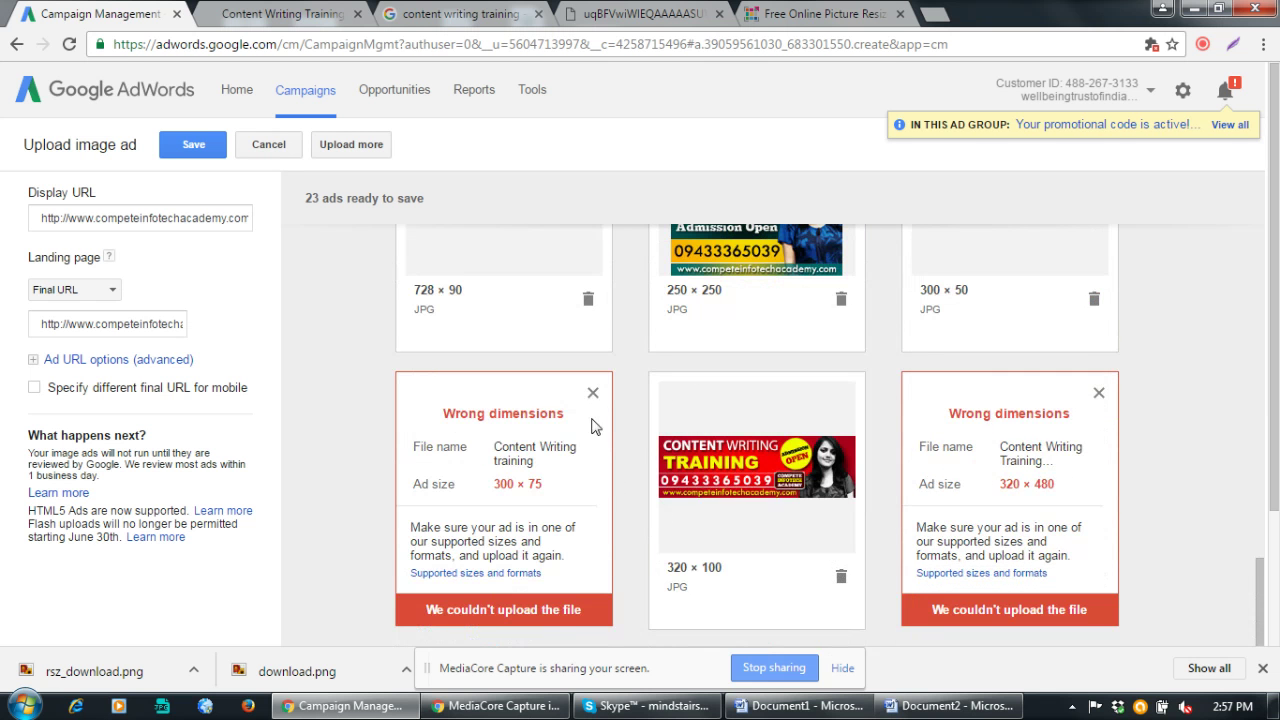
pyautogui.click(593, 393)
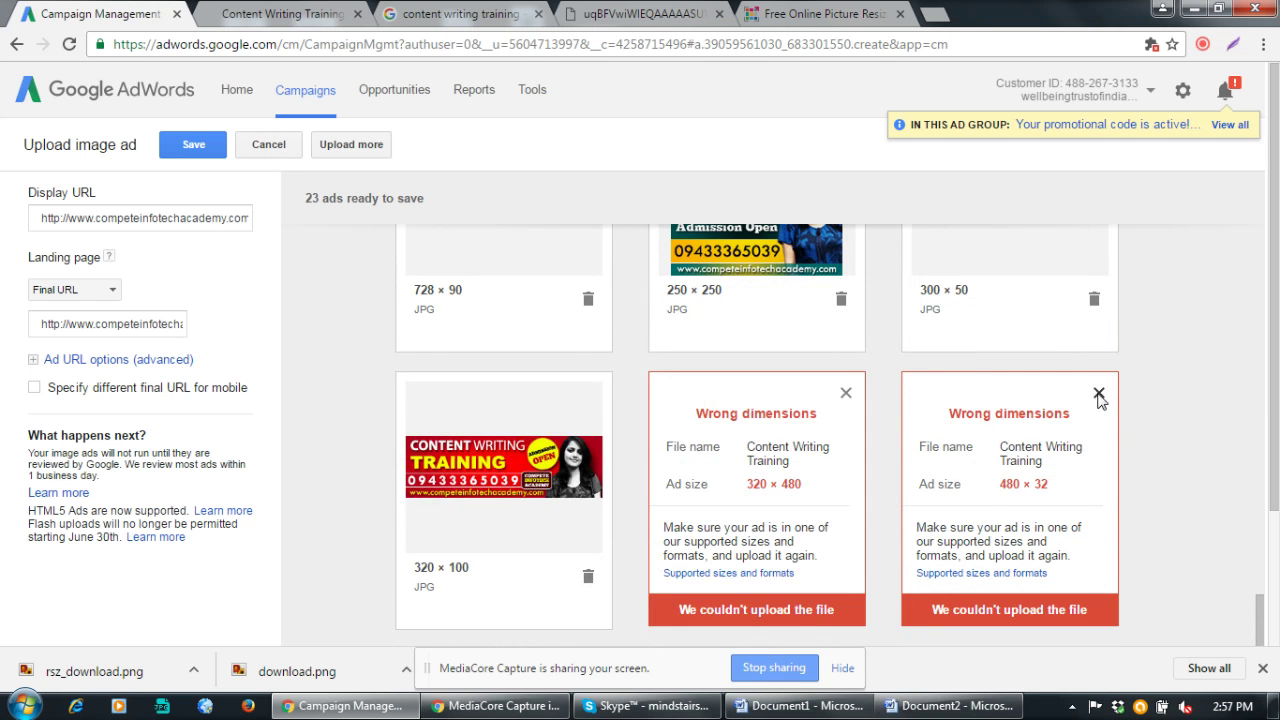
pyautogui.click(1099, 394)
pyautogui.click(846, 393)
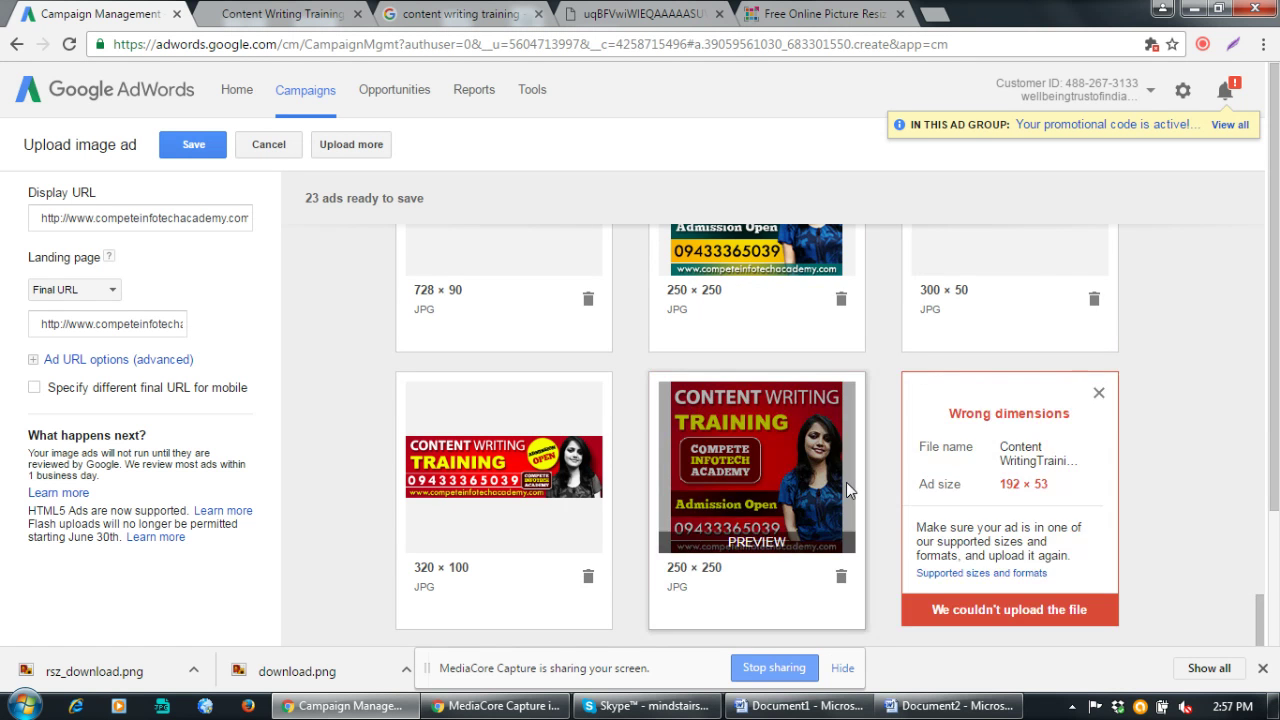
pyautogui.scroll(-2, 846, 482)
pyautogui.click(1099, 297)
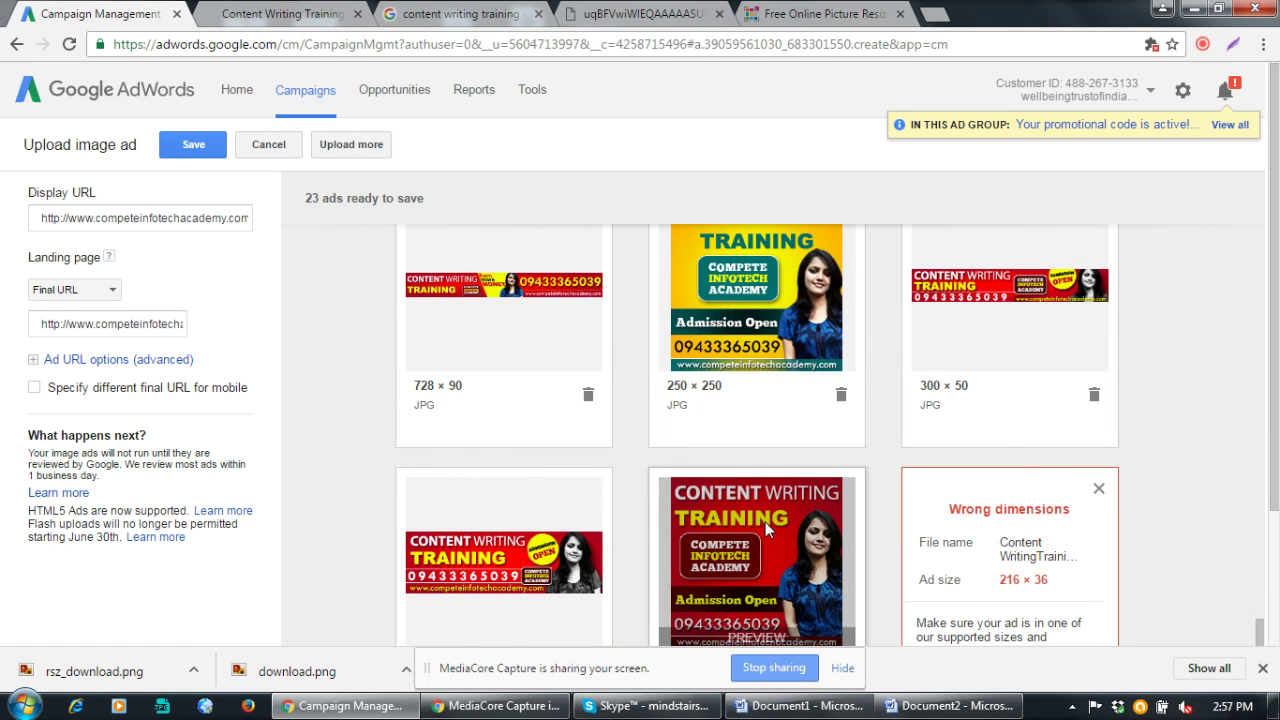
pyautogui.click(1099, 488)
# Check the remaining image ads for rejected files and save them to the ad group
pyautogui.scroll(-3, 1170, 474)
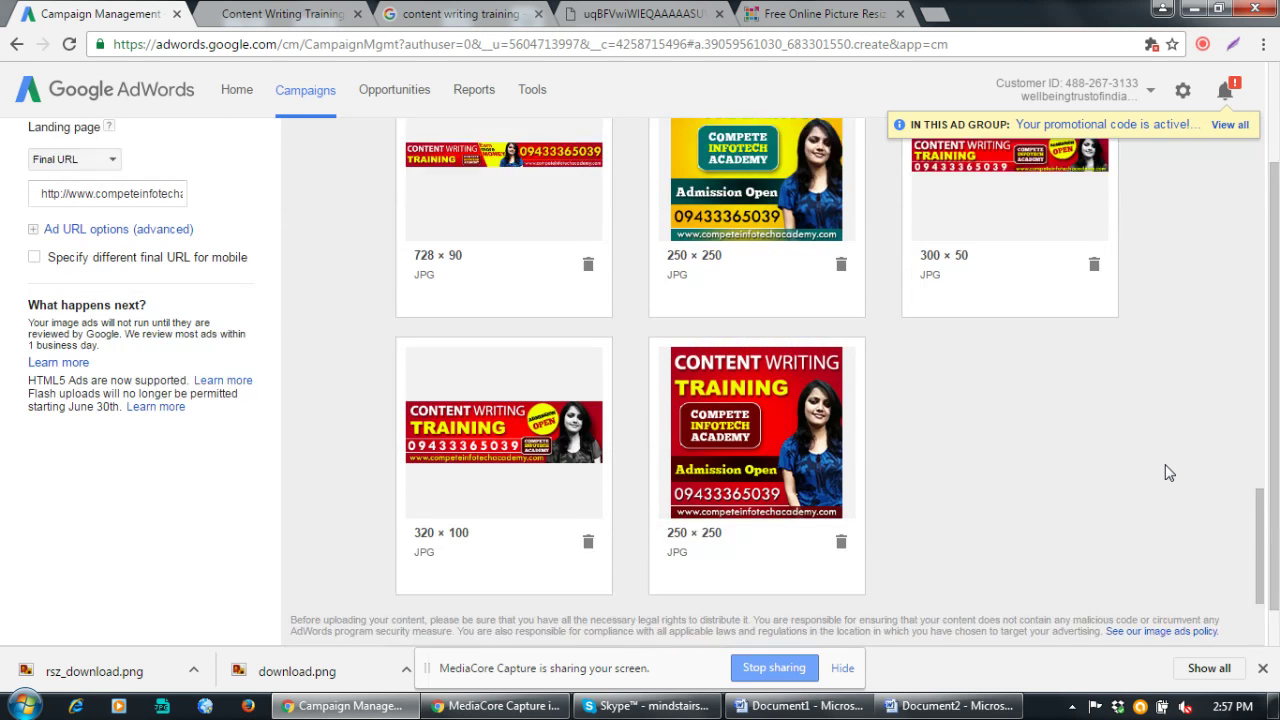
pyautogui.scroll(-1, 1169, 473)
pyautogui.scroll(13, 1167, 468)
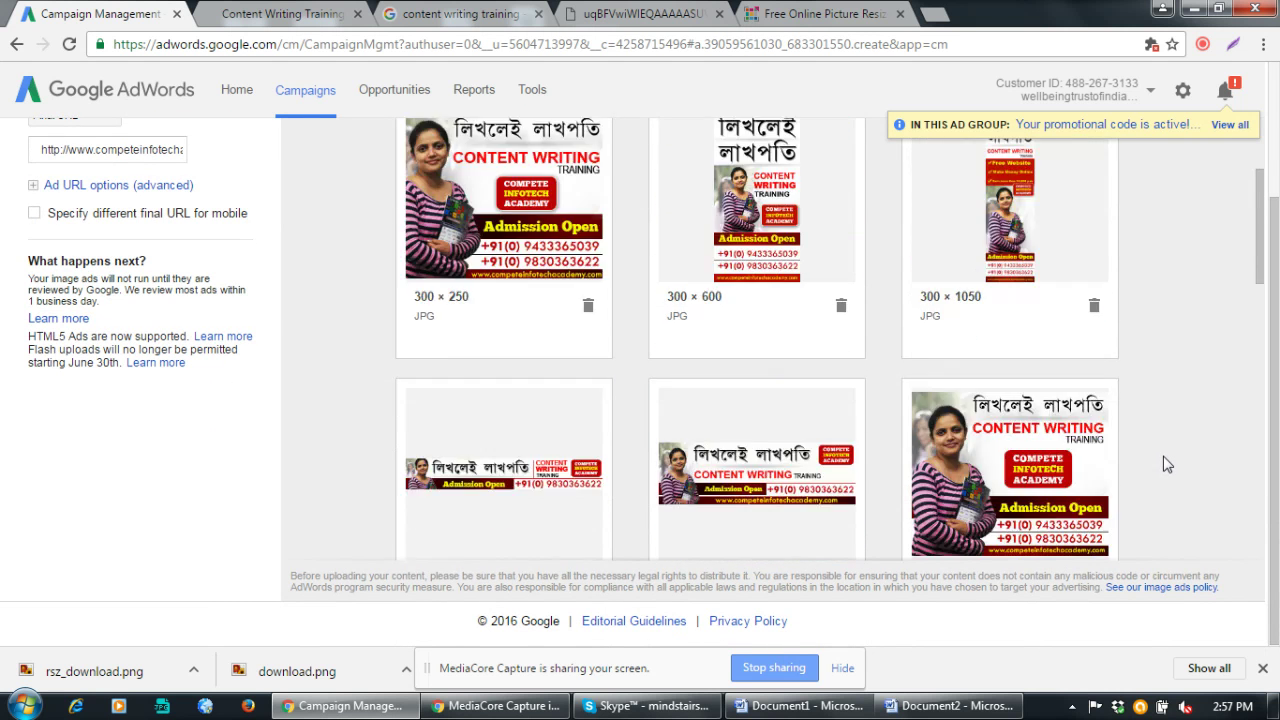
pyautogui.scroll(5, 1163, 460)
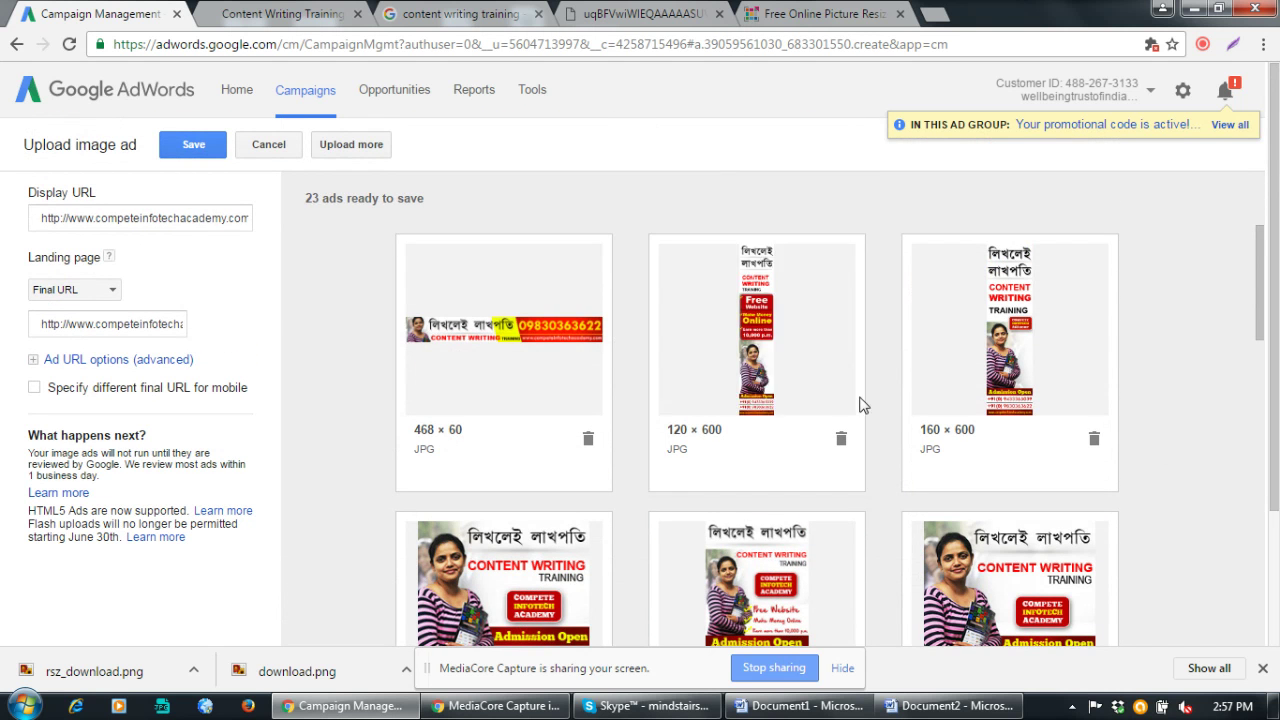
pyautogui.click(193, 145)
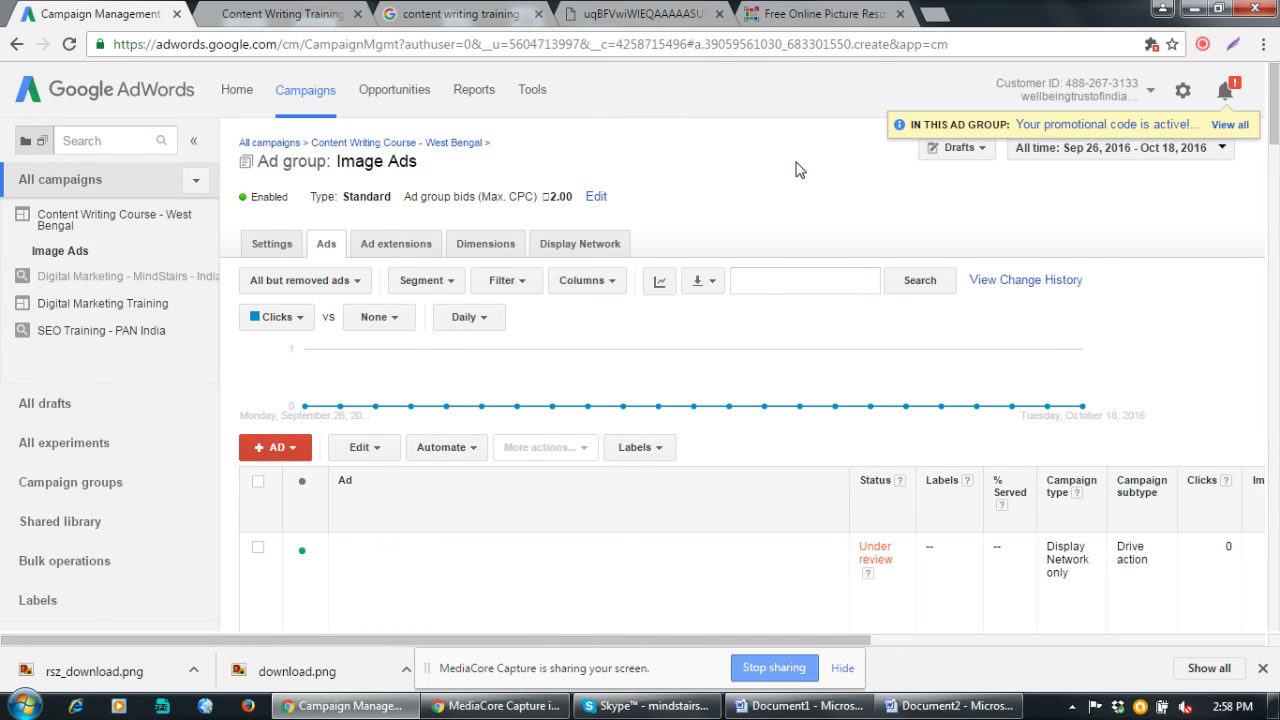
# Review the saved ads in the Image Ads ad group, checking each banner's size and approval status
pyautogui.scroll(-3, 800, 170)
pyautogui.scroll(-15, 800, 170)
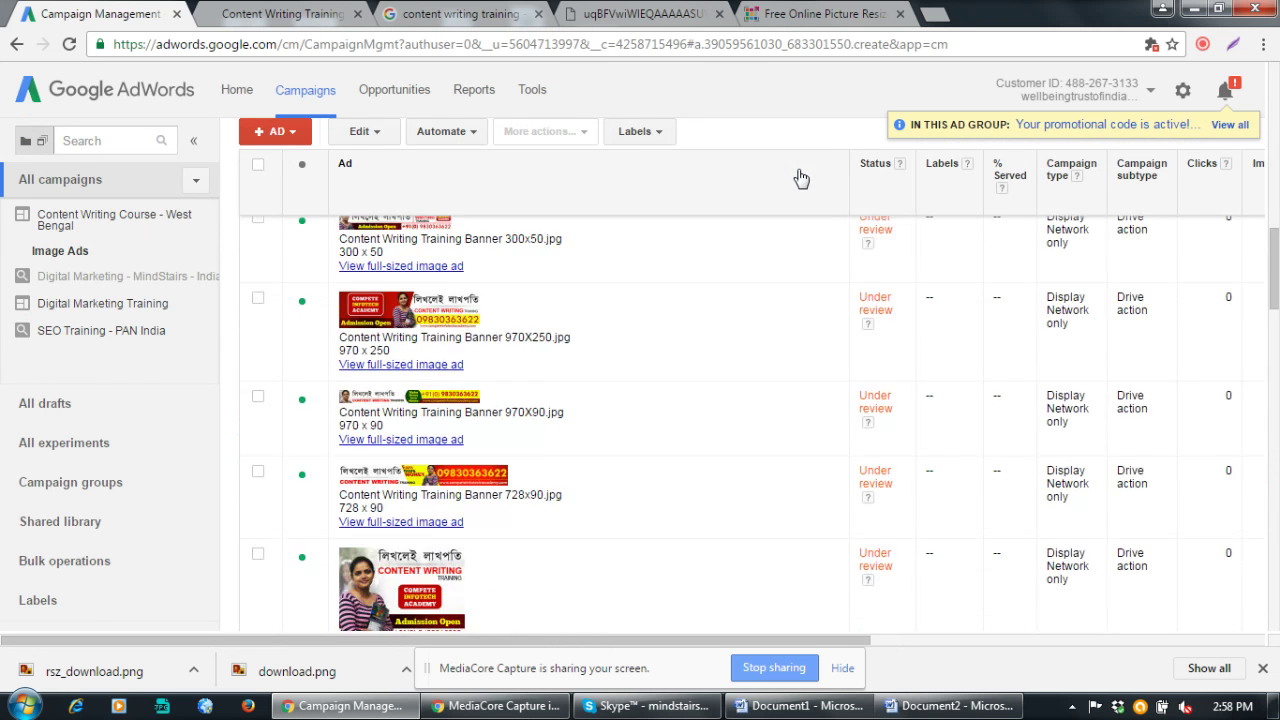
pyautogui.scroll(-5, 800, 177)
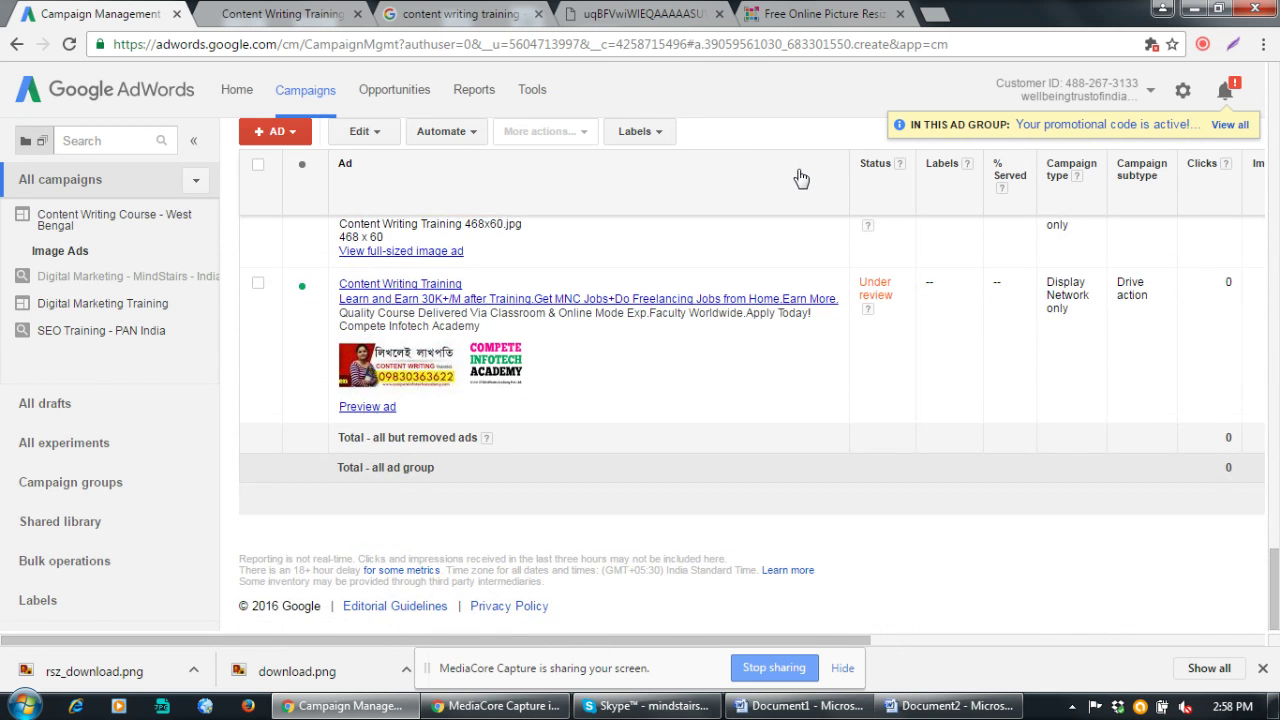
pyautogui.scroll(10, 804, 177)
pyautogui.scroll(15, 802, 177)
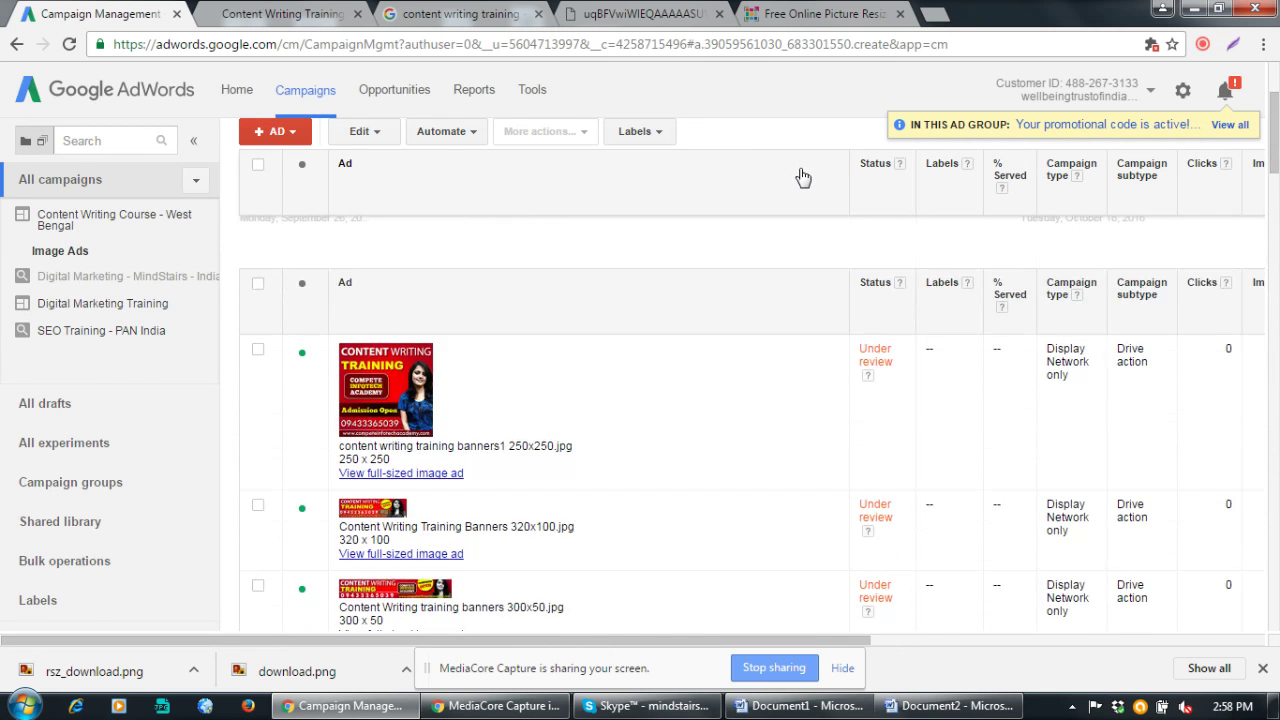
pyautogui.scroll(-15, 800, 177)
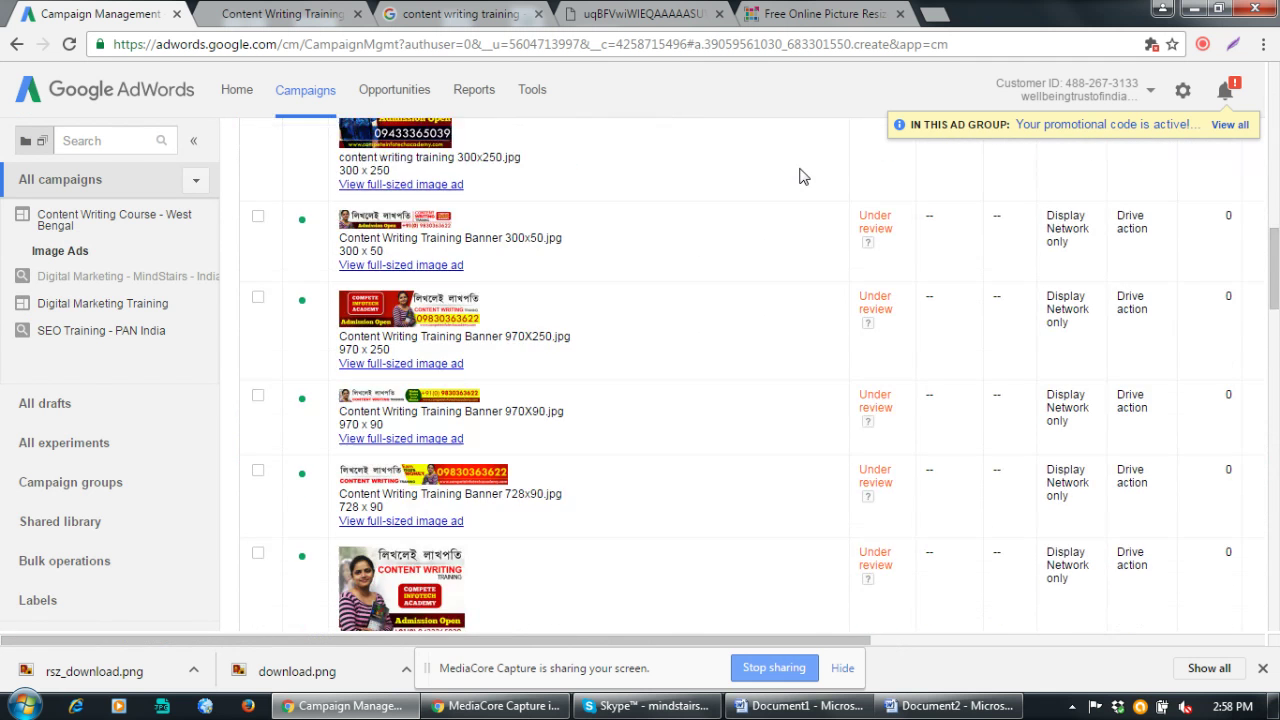
pyautogui.scroll(-12, 800, 177)
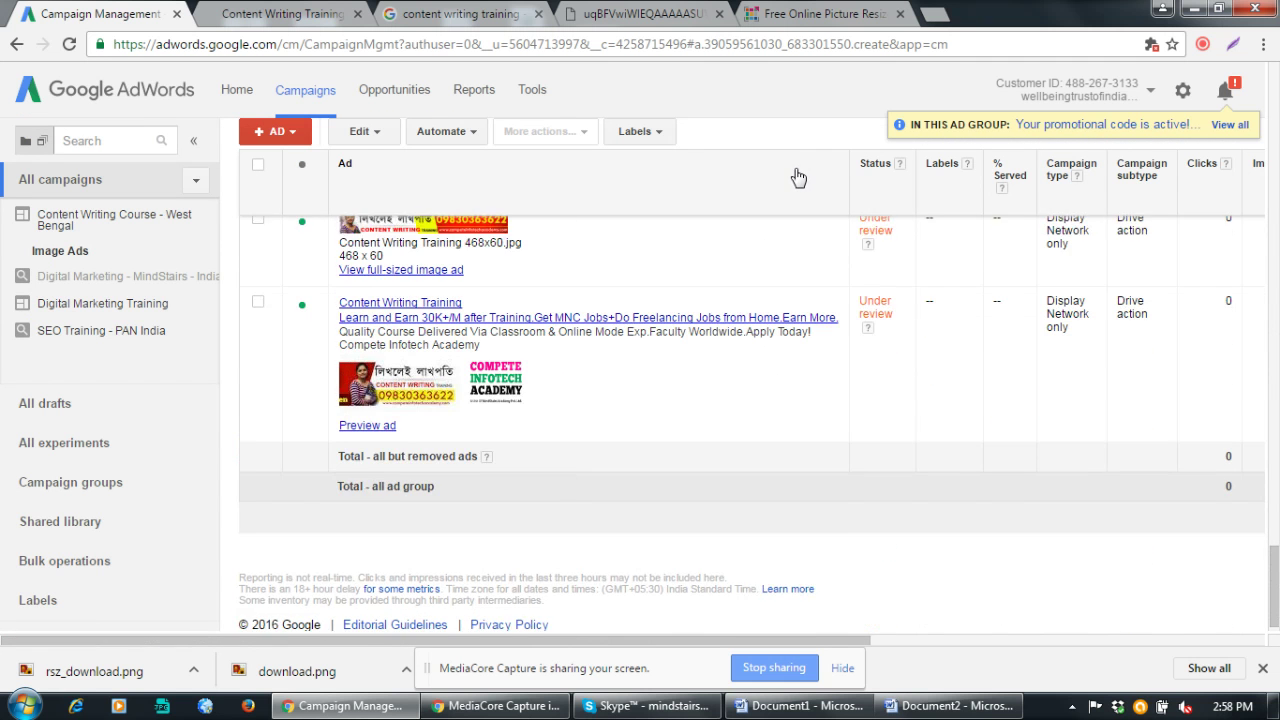
pyautogui.moveTo(1276, 596); pyautogui.dragTo(1276, 92)
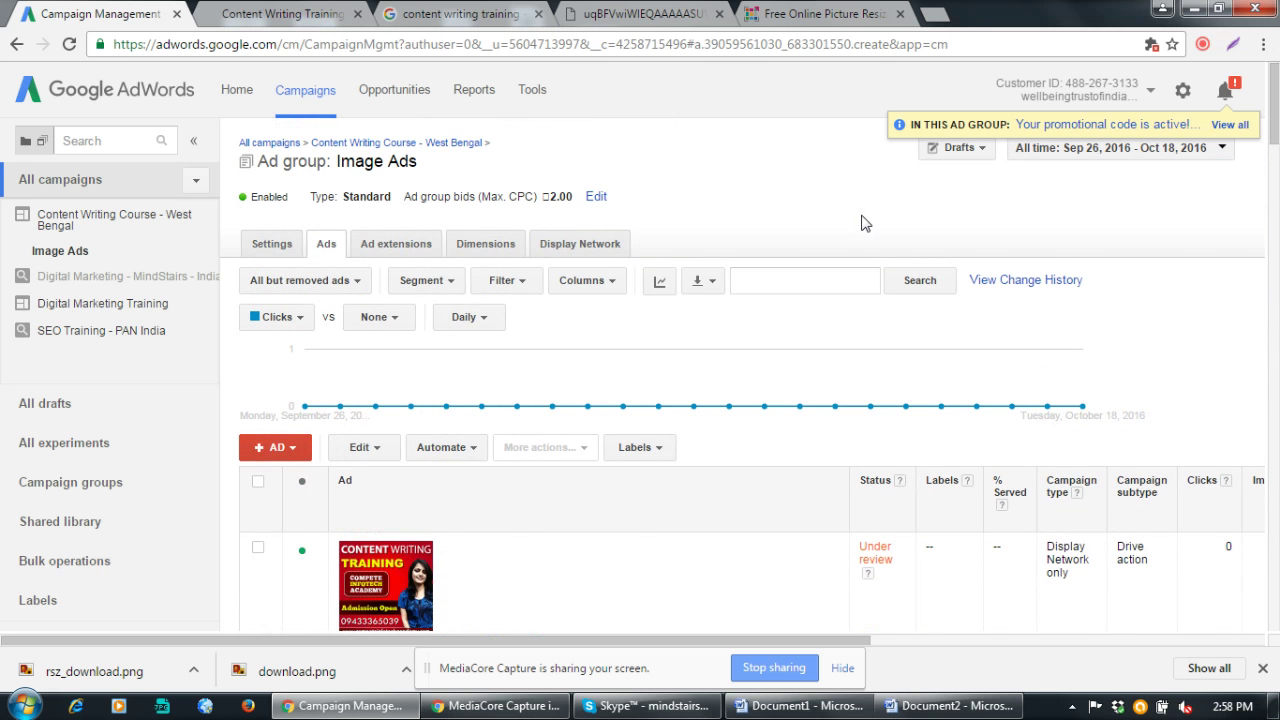
pyautogui.scroll(-1, 867, 222)
pyautogui.scroll(-12, 867, 222)
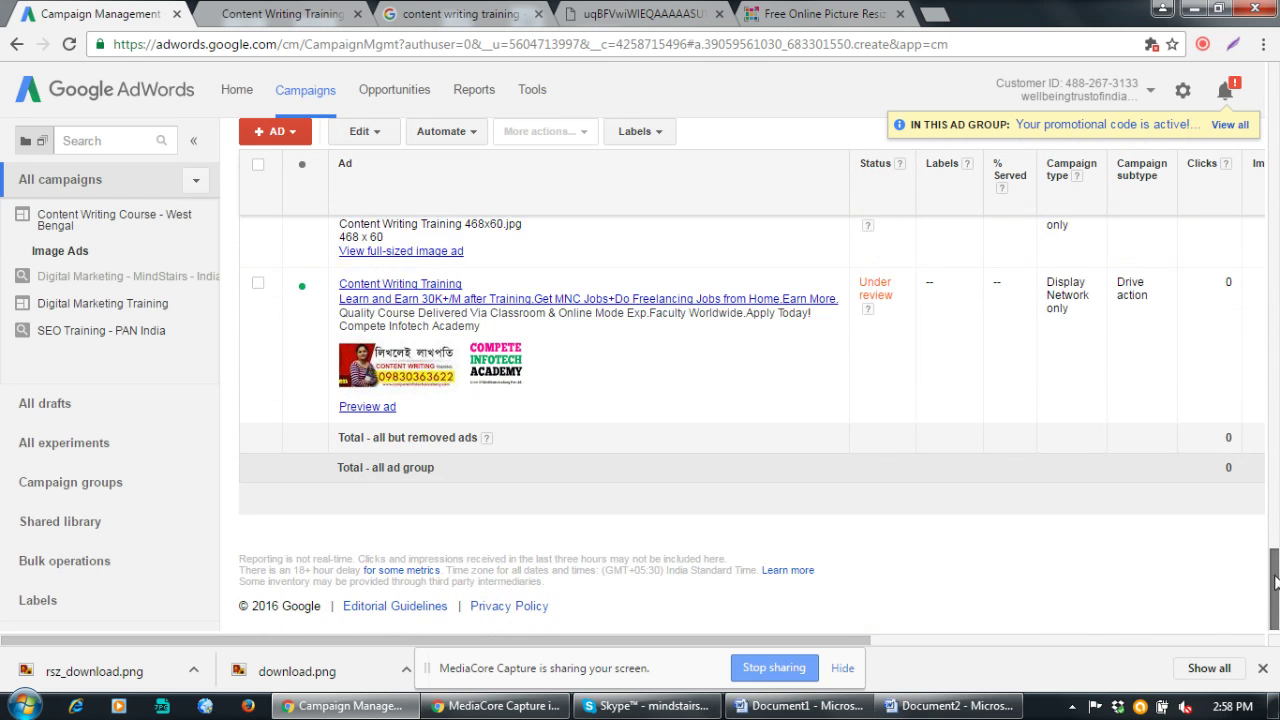
pyautogui.moveTo(1274, 590); pyautogui.dragTo(1276, 105)
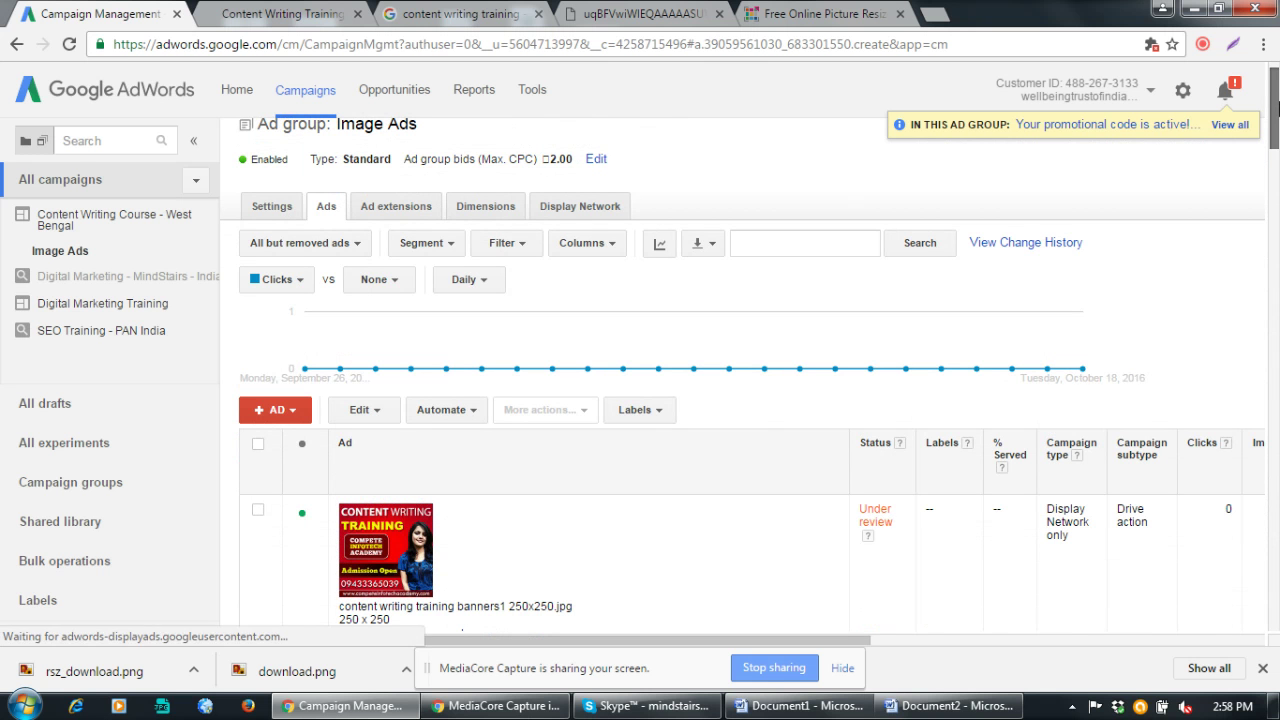
pyautogui.scroll(-4, 935, 195)
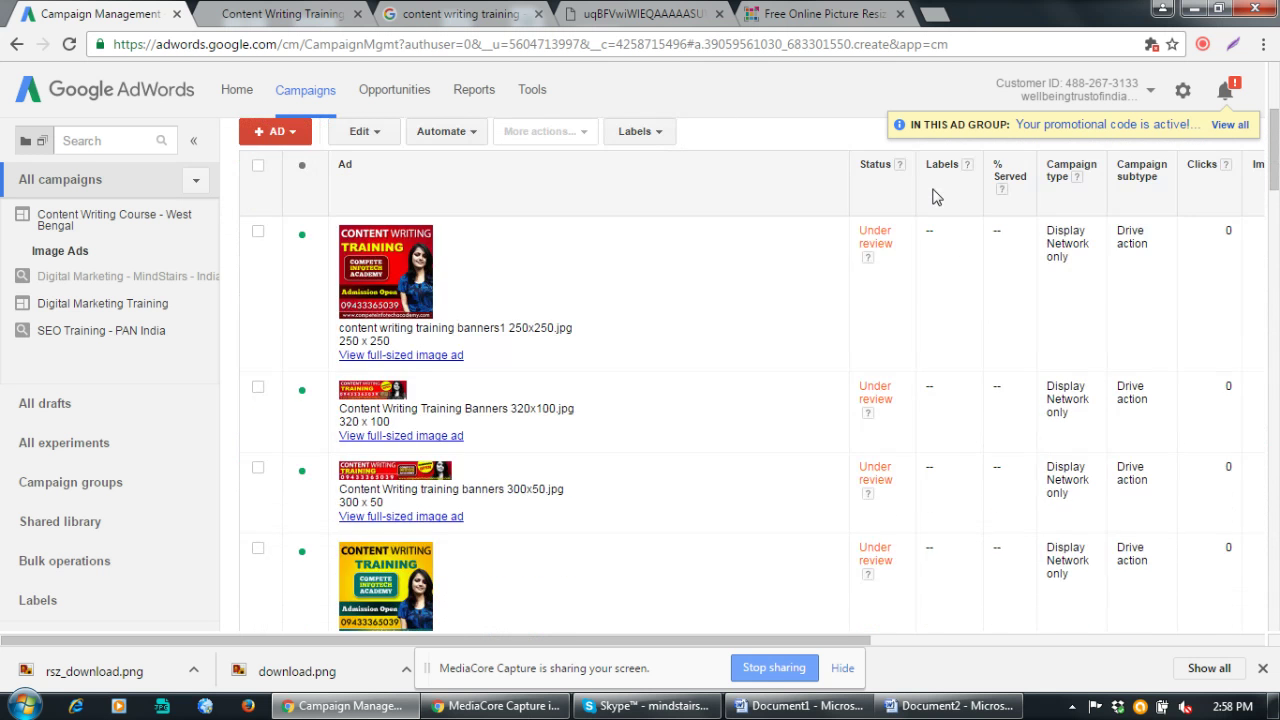
pyautogui.scroll(1, 935, 198)
pyautogui.scroll(3, 935, 198)
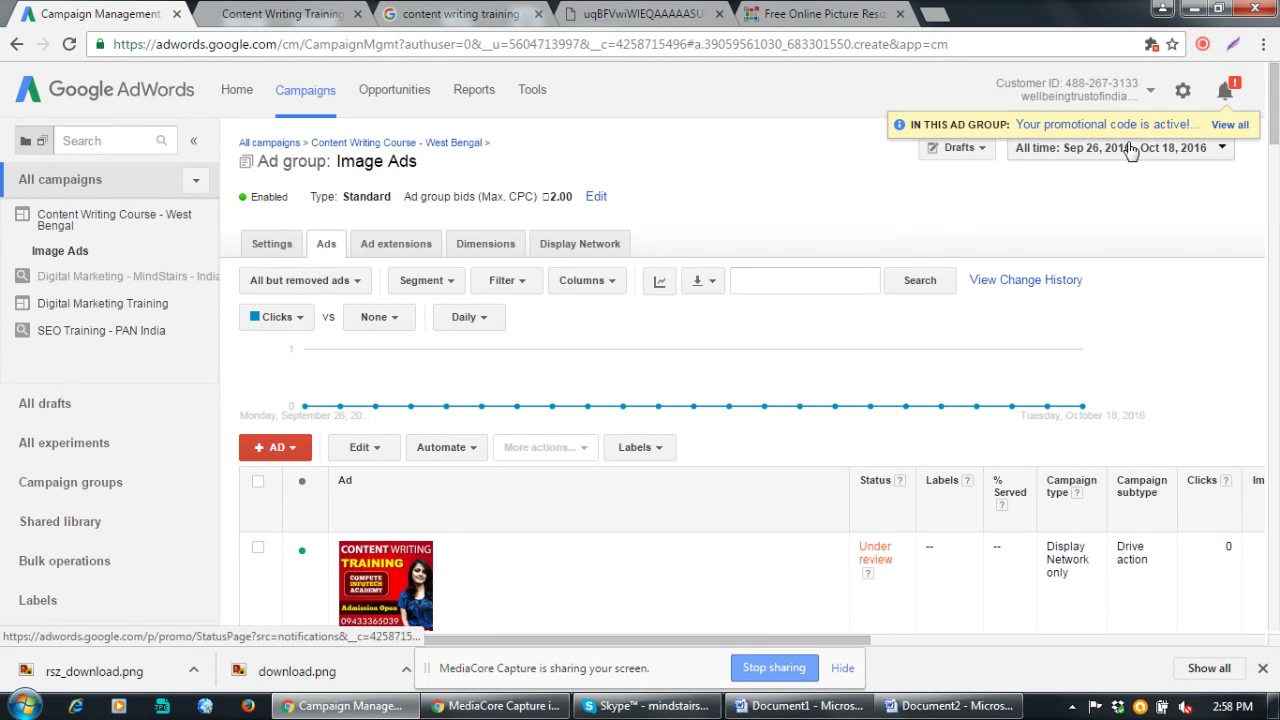
pyautogui.scroll(-2, 825, 247)
pyautogui.scroll(-10, 825, 247)
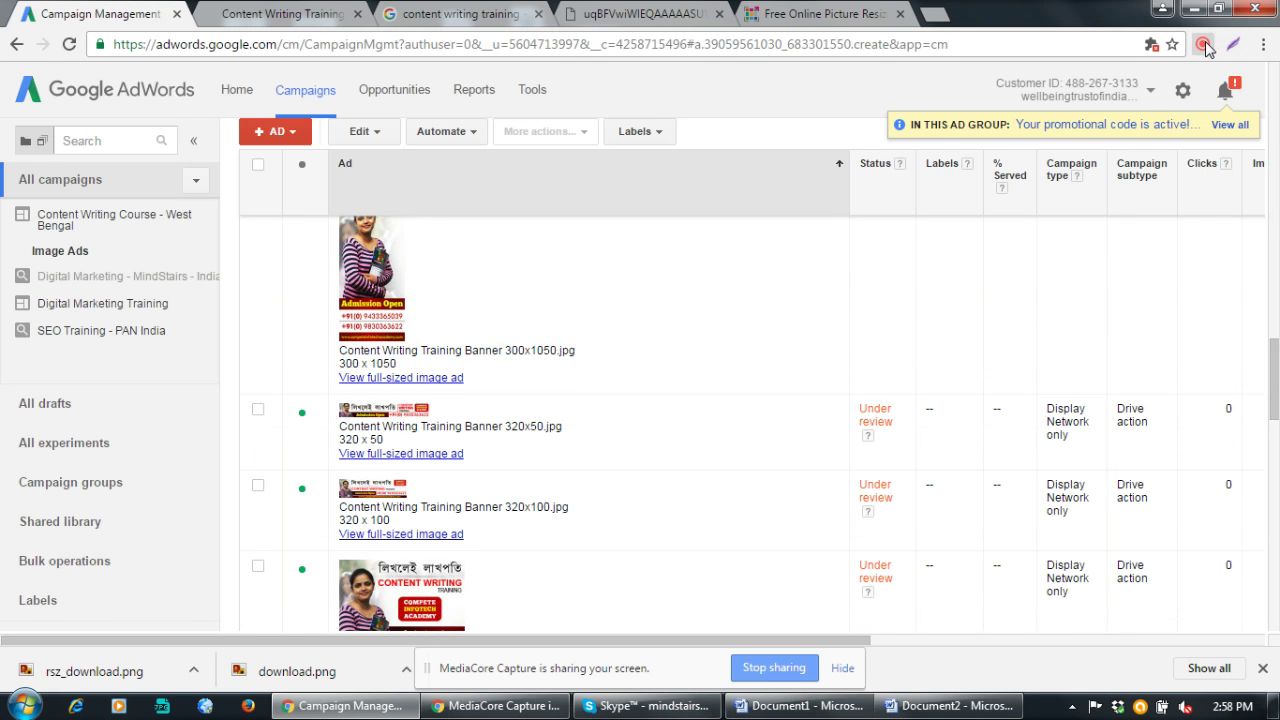
pyautogui.click(1204, 47)
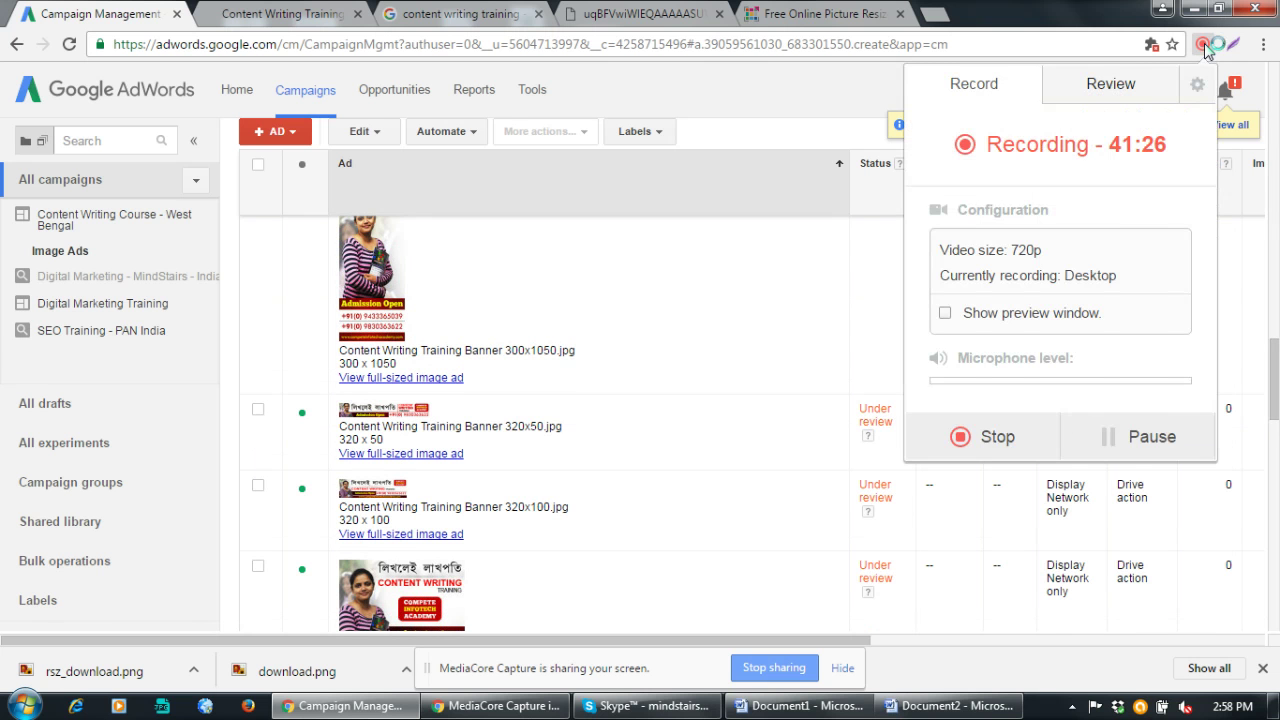